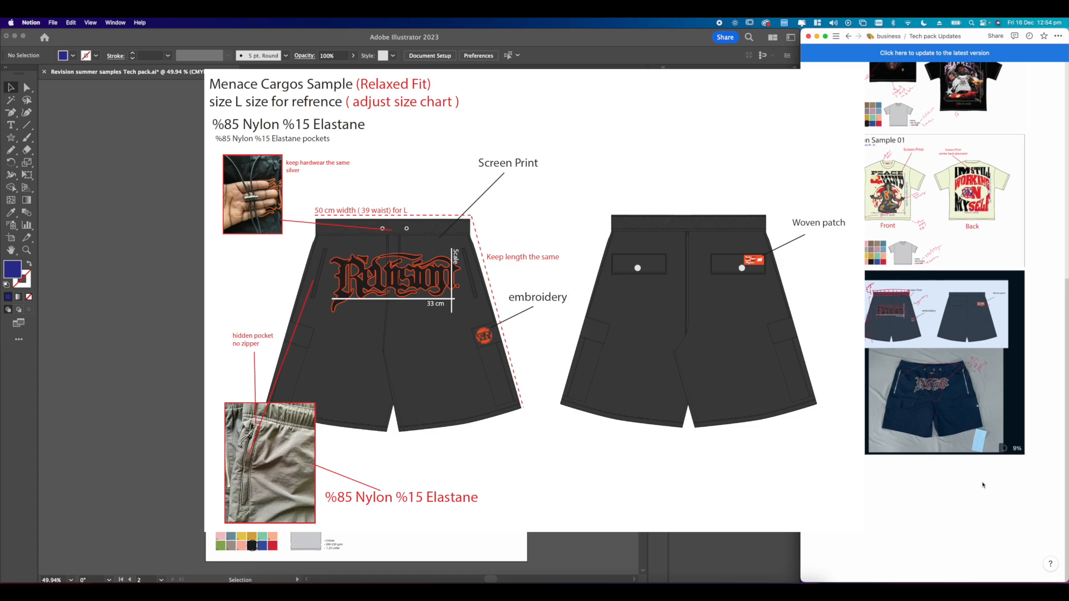
# Review the annotated T-shirt and shorts samples on the Tech pack Updates page, enlarging the Revision Samples 02 image.
pyautogui.scroll(-10, 982, 485)
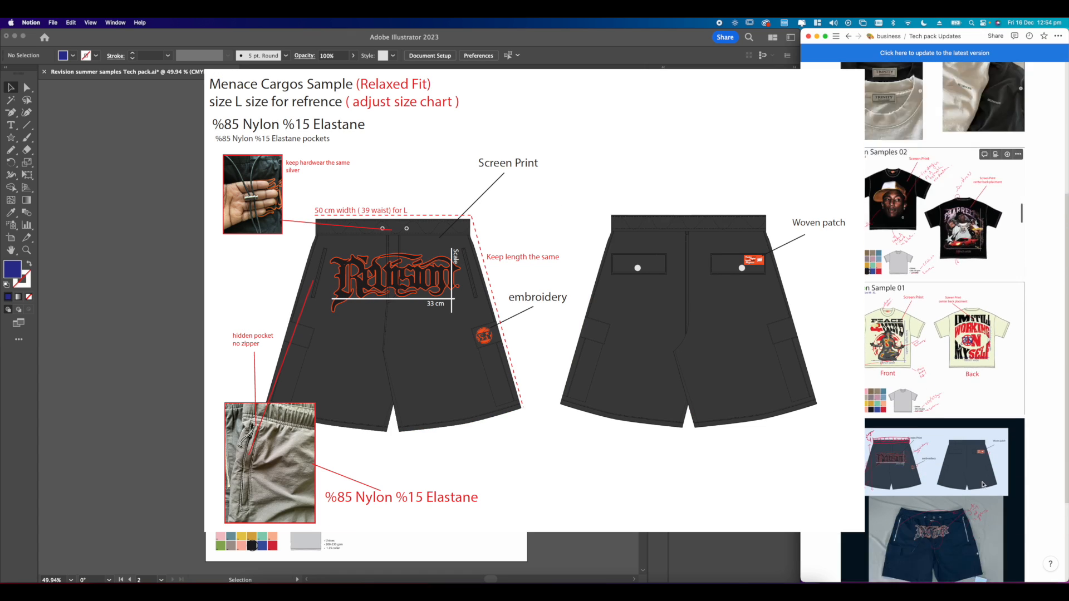
pyautogui.scroll(5, 970, 487)
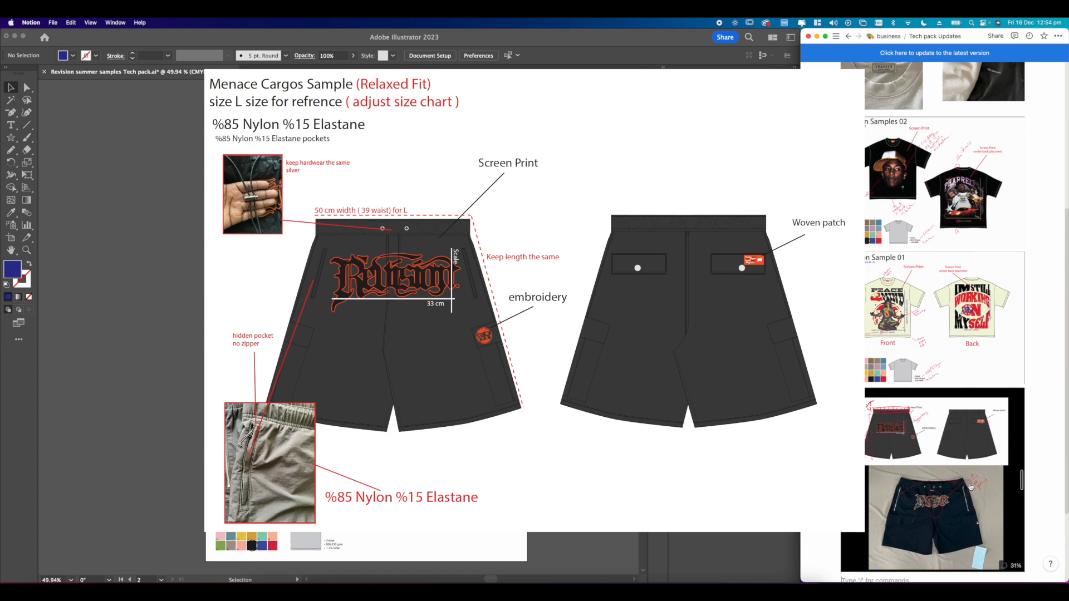
pyautogui.scroll(-3, 946, 354)
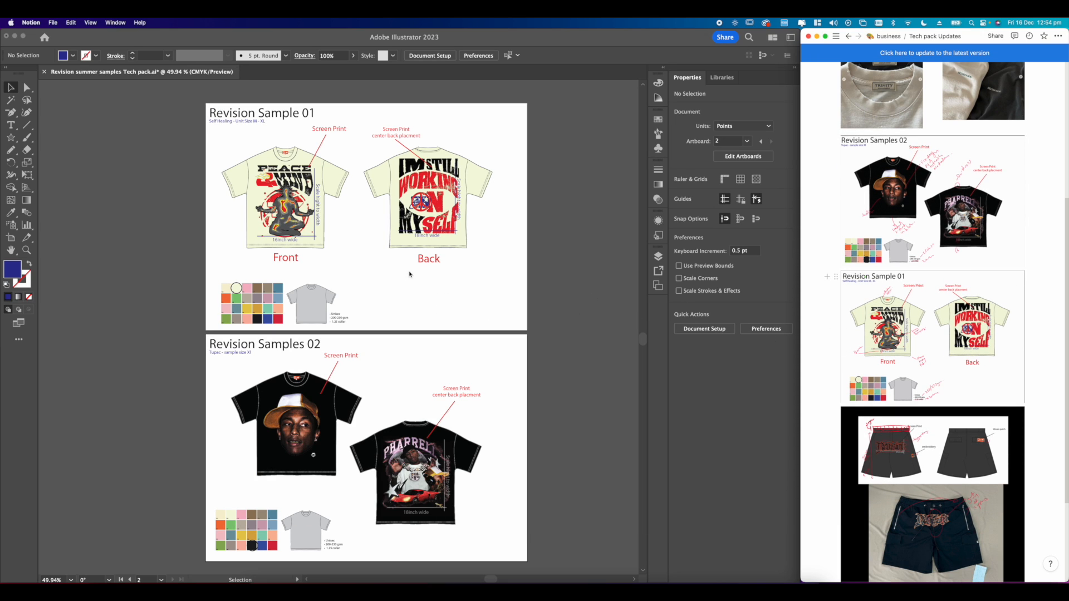
pyautogui.doubleClick(951, 236)
pyautogui.press('Escape')
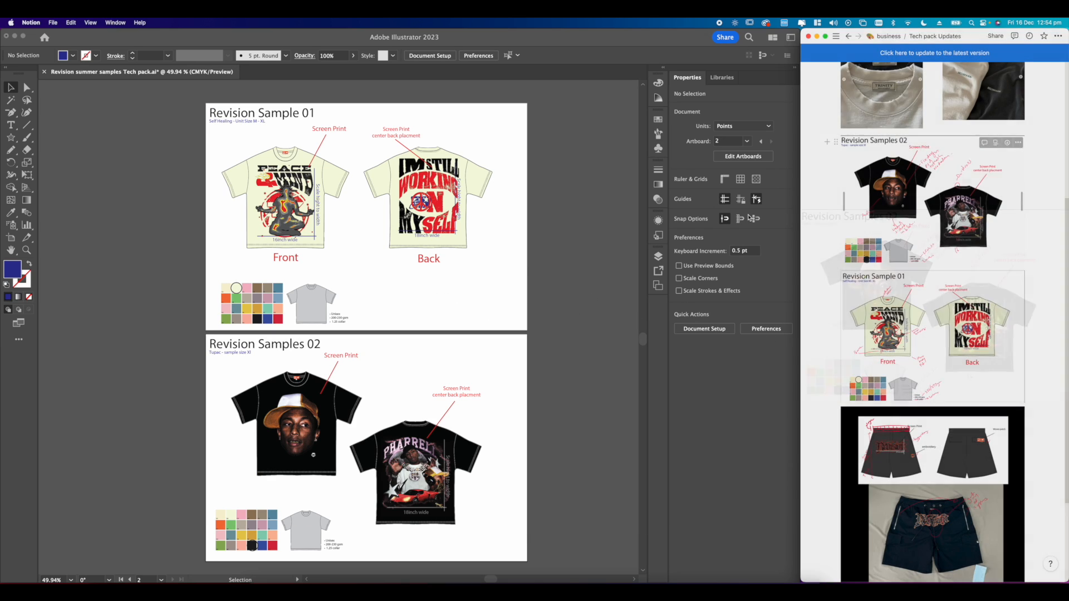
# Set up a new print document in Illustrator with the A3 preset in landscape orientation.
pyautogui.click(416, 294)
pyautogui.moveTo(417, 294); pyautogui.dragTo(461, 286)
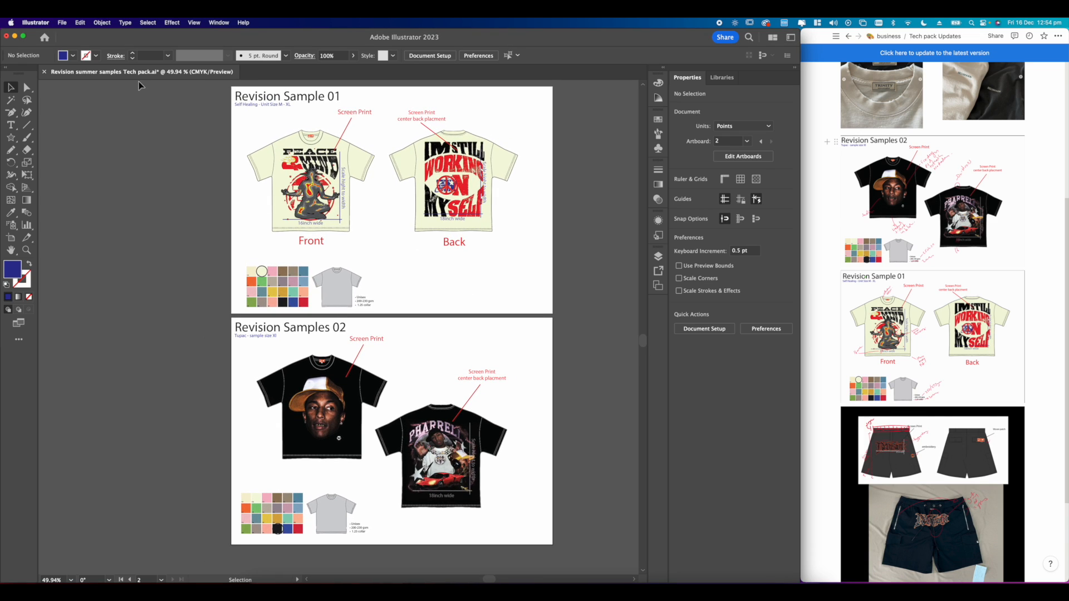
pyautogui.click(62, 23)
pyautogui.click(69, 34)
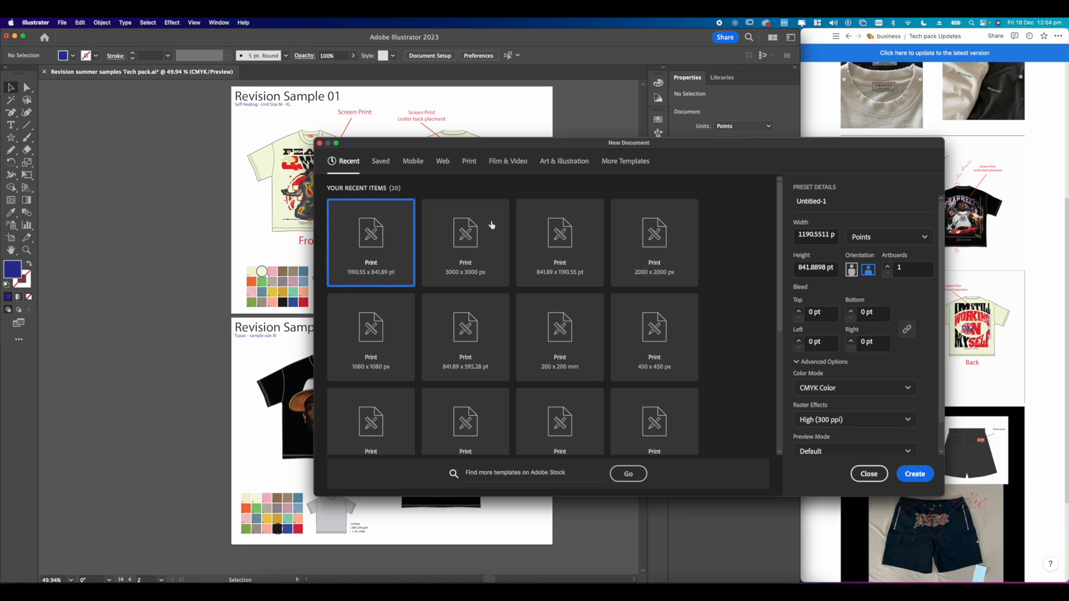
pyautogui.click(469, 161)
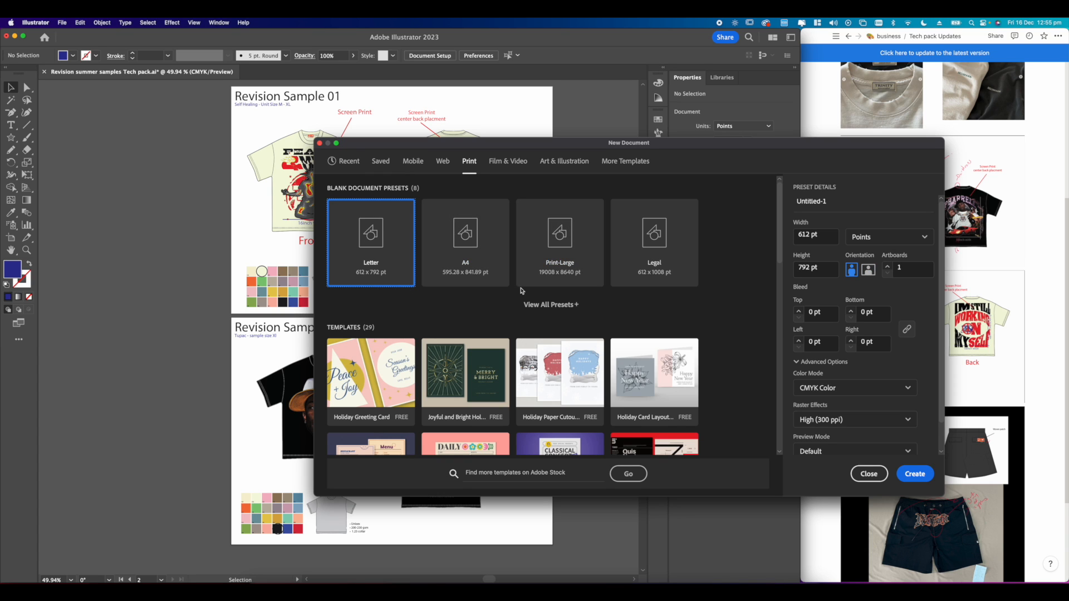
pyautogui.click(548, 305)
pyautogui.click(479, 334)
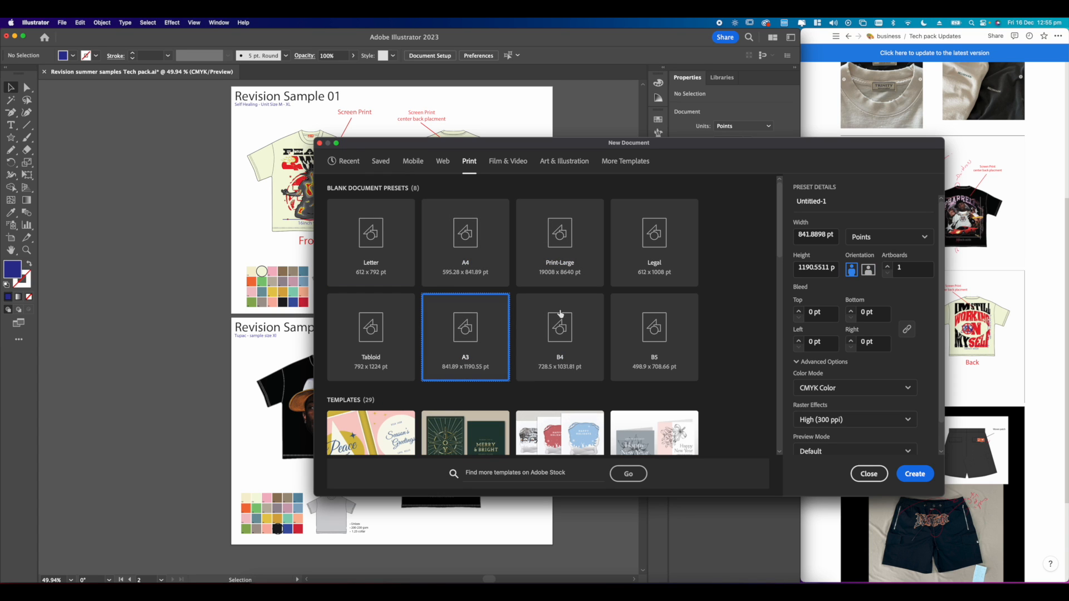
pyautogui.click(868, 270)
# Name the new document "Revision Summer T shirts techinal drawings 2022 pharrell and reflection t shirt" and create it.
pyautogui.click(838, 206)
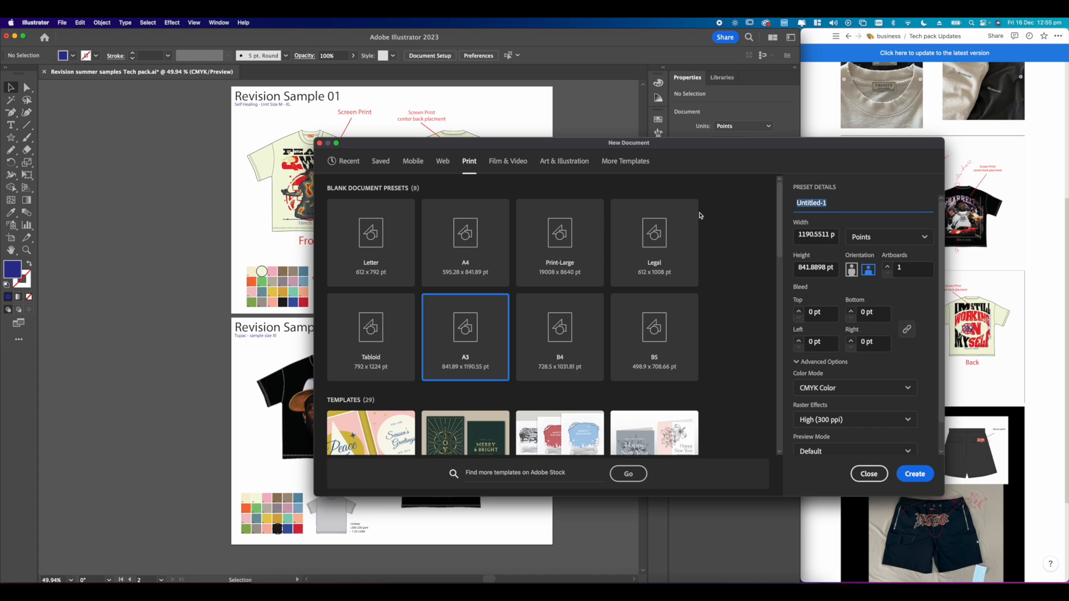
pyautogui.write('R')
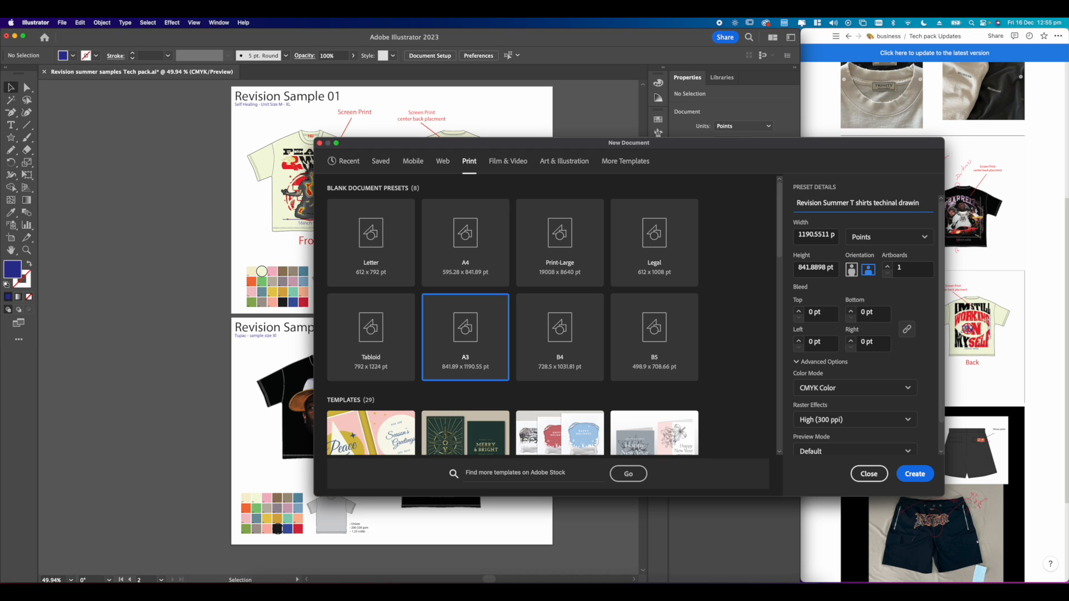
pyautogui.write('2022 (')
pyautogui.moveTo(505, 148); pyautogui.dragTo(494, 91)
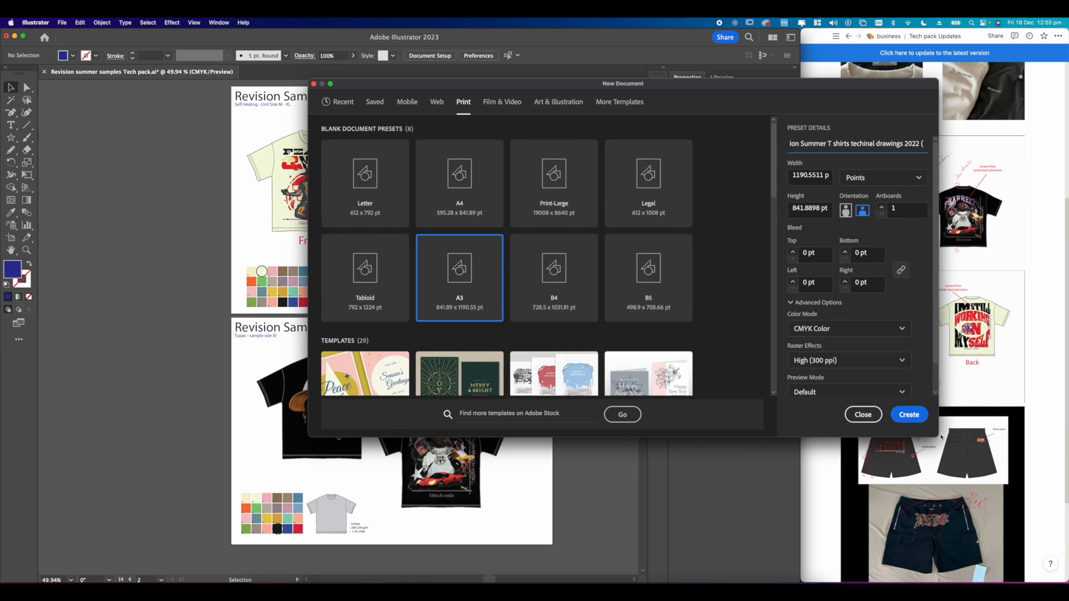
pyautogui.moveTo(937, 438); pyautogui.dragTo(777, 350)
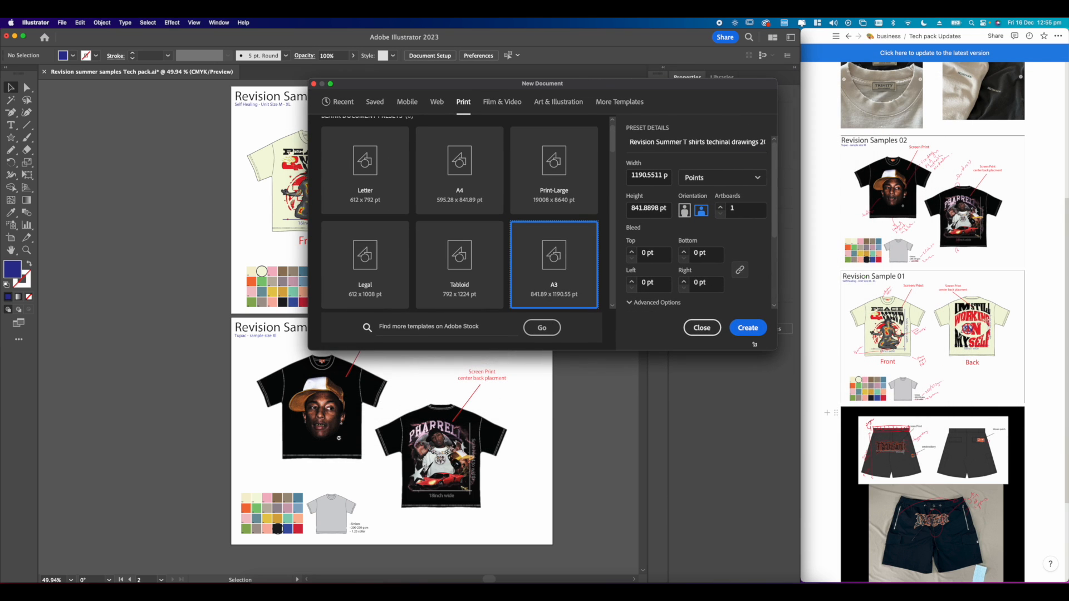
pyautogui.click(752, 147)
pyautogui.moveTo(729, 144); pyautogui.dragTo(857, 141)
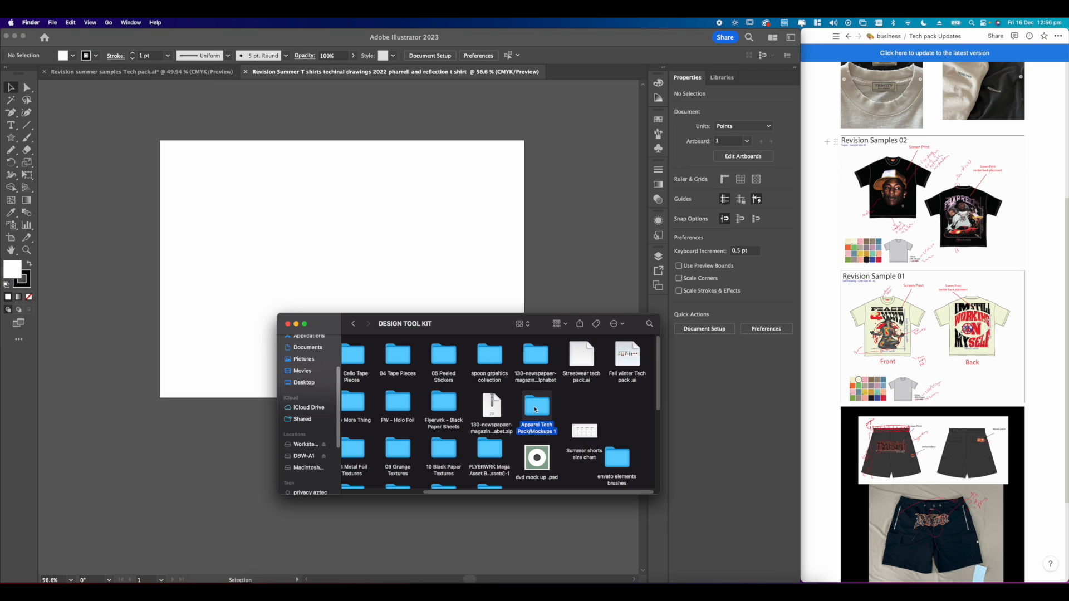
# Open the Apparel Tech Pack/Mockups UPDATE 1.ai template from the Update folder inside Apparel Tech Pack/Mockups 1.
pyautogui.doubleClick(540, 406)
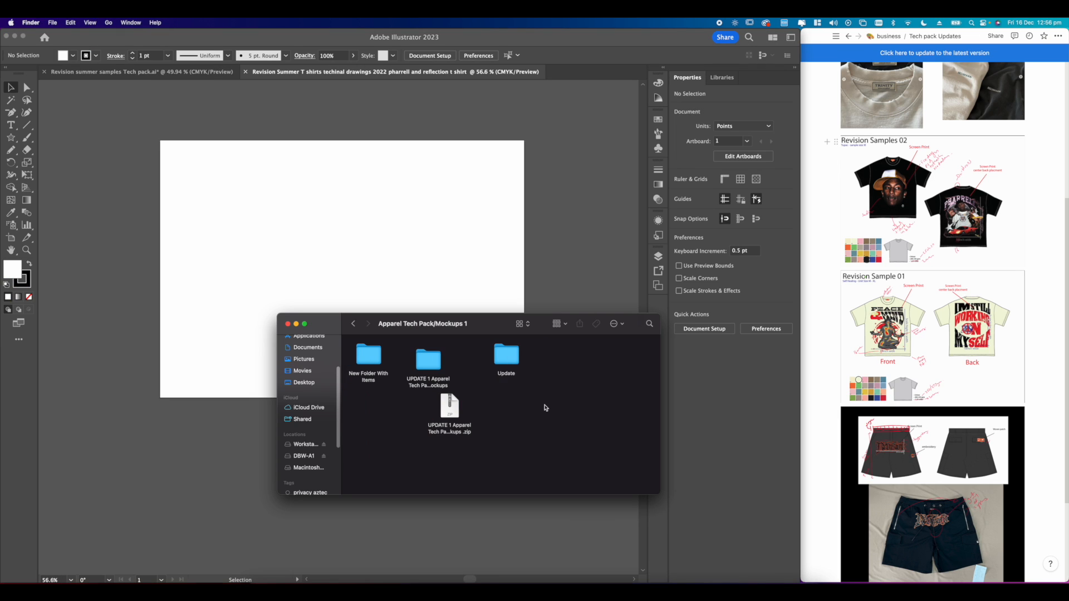
pyautogui.doubleClick(508, 364)
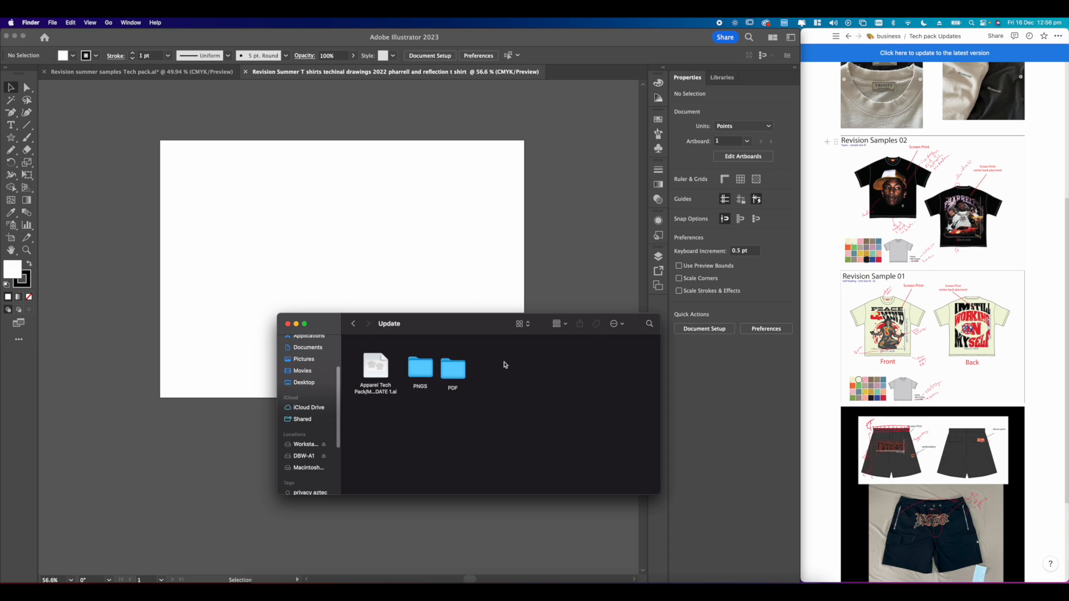
pyautogui.doubleClick(376, 370)
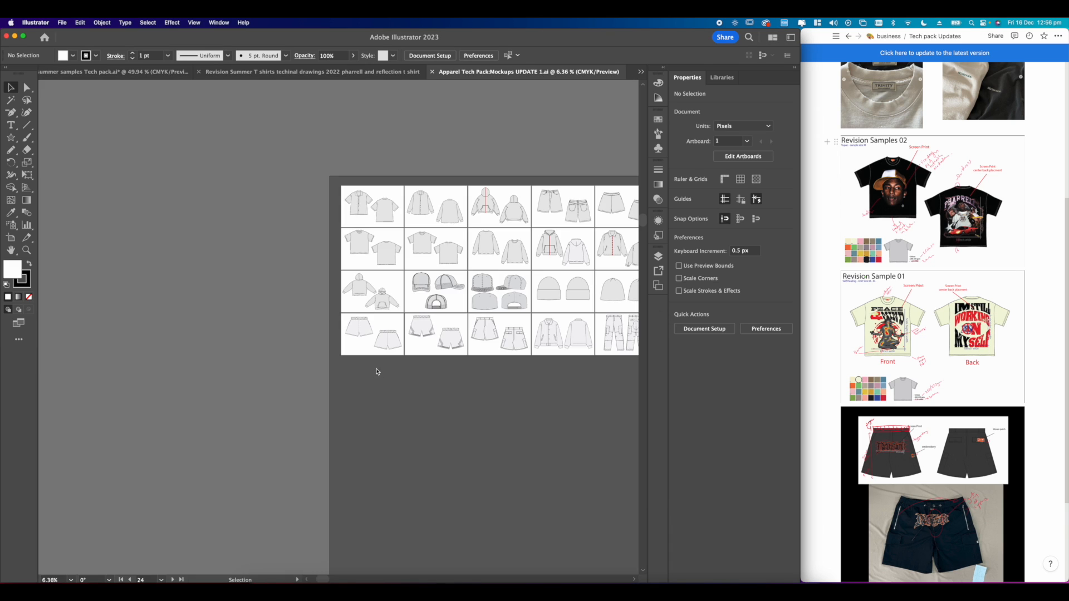
# Copy the front and back T-shirt drawings from the template artboard directly below the short-sleeved button-up shirt.
pyautogui.scroll(2, 534, 225)
pyautogui.moveTo(535, 227); pyautogui.dragTo(415, 223)
pyautogui.moveTo(632, 219); pyautogui.dragTo(276, 219)
pyautogui.moveTo(387, 229); pyautogui.dragTo(486, 233)
pyautogui.moveTo(255, 244); pyautogui.dragTo(420, 241)
pyautogui.moveTo(165, 240); pyautogui.dragTo(393, 253)
pyautogui.scroll(3, 320, 251)
pyautogui.scroll(3, 321, 251)
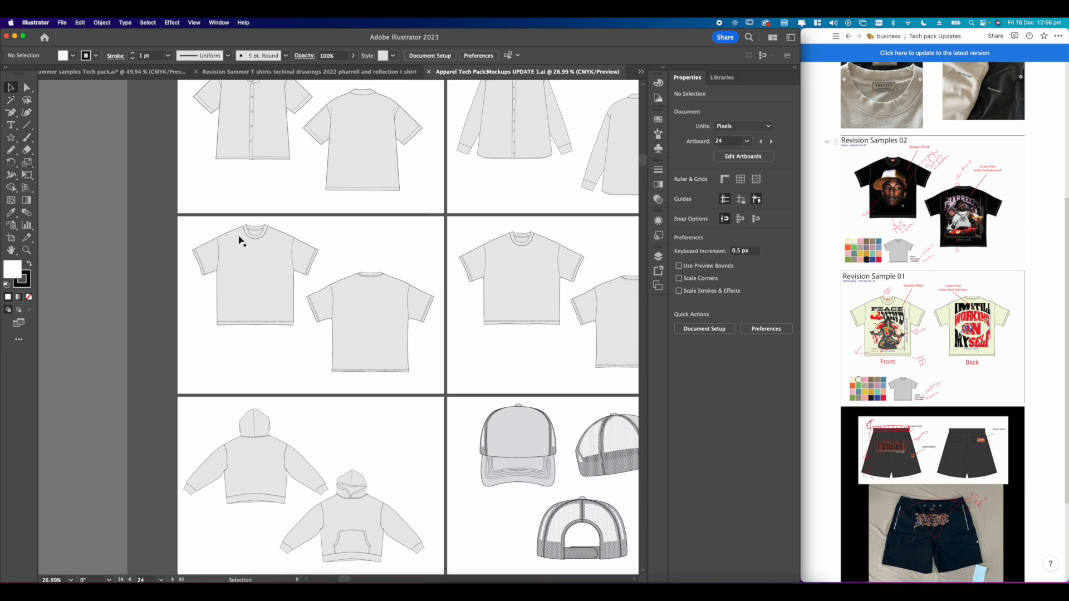
pyautogui.moveTo(195, 226); pyautogui.dragTo(427, 390)
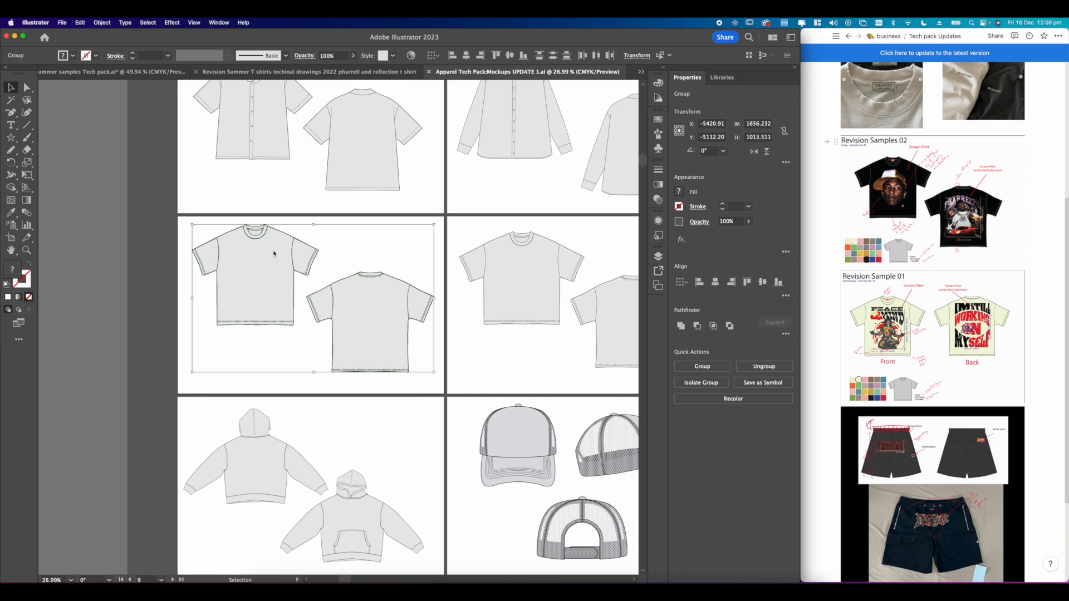
pyautogui.scroll(4, 279, 310)
pyautogui.scroll(-2, 294, 245)
pyautogui.press('a')
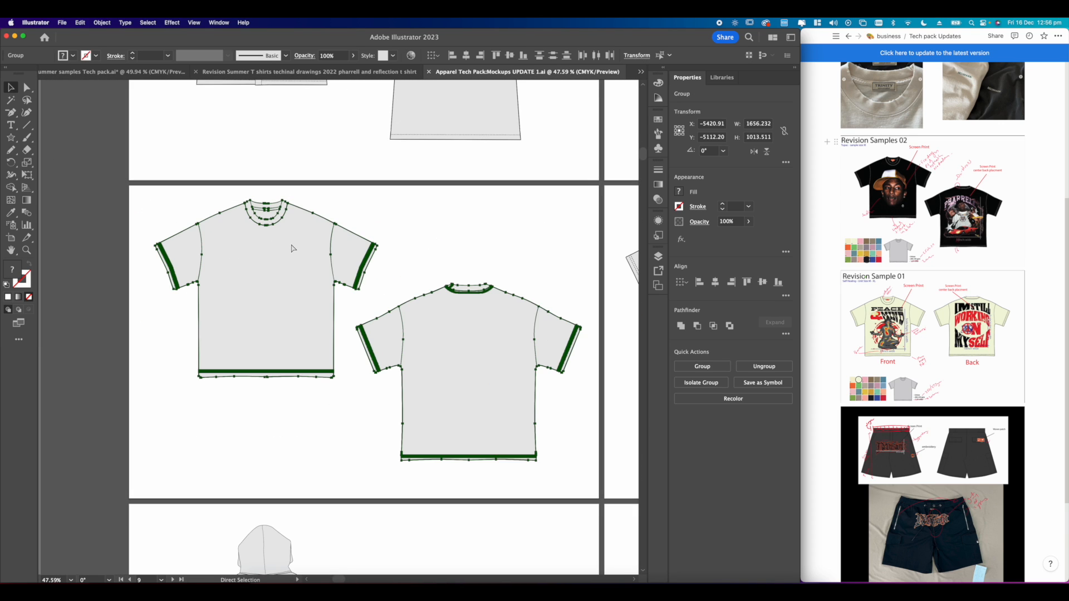
# Paste the T-shirt drawings into the new T-shirt document and scale them down to about 879 by 538 pt on the artboard.
pyautogui.click(329, 72)
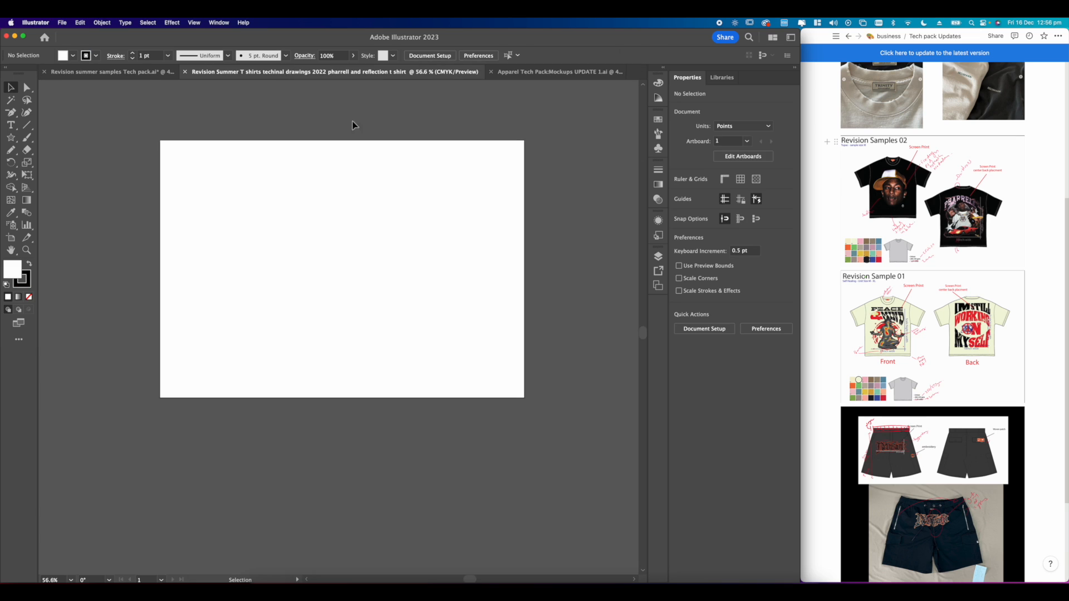
pyautogui.press('cmd+v')
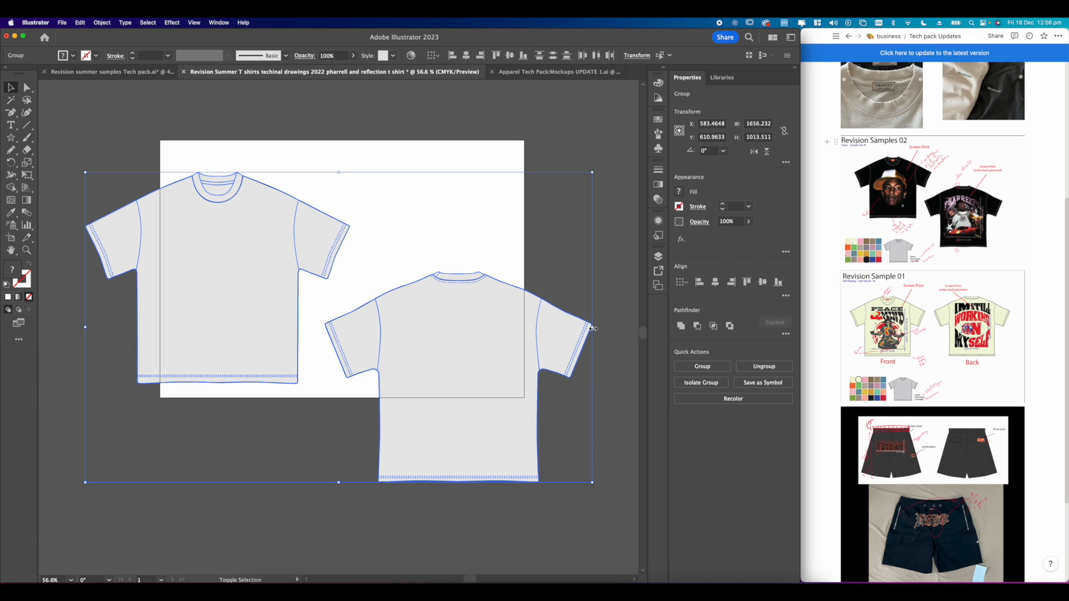
pyautogui.moveTo(517, 329); pyautogui.dragTo(355, 334)
pyautogui.keyDown('shift'); pyautogui.click(339, 331); pyautogui.keyUp('shift')
pyautogui.click(109, 220)
pyautogui.moveTo(110, 220); pyautogui.dragTo(362, 291)
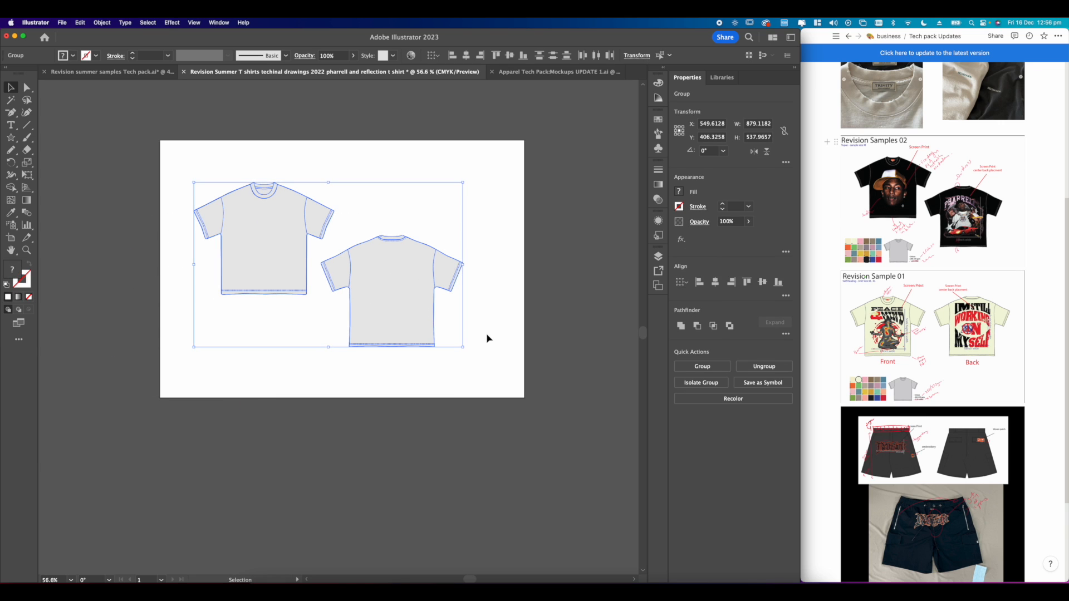
# Enlarge the pair of T-shirt drawings to about 1113 by 681 pt, nearly filling the artboard's width.
pyautogui.click(487, 339)
pyautogui.scroll(1, 281, 256)
pyautogui.hscroll(-1, 280, 256)
pyautogui.click(282, 240)
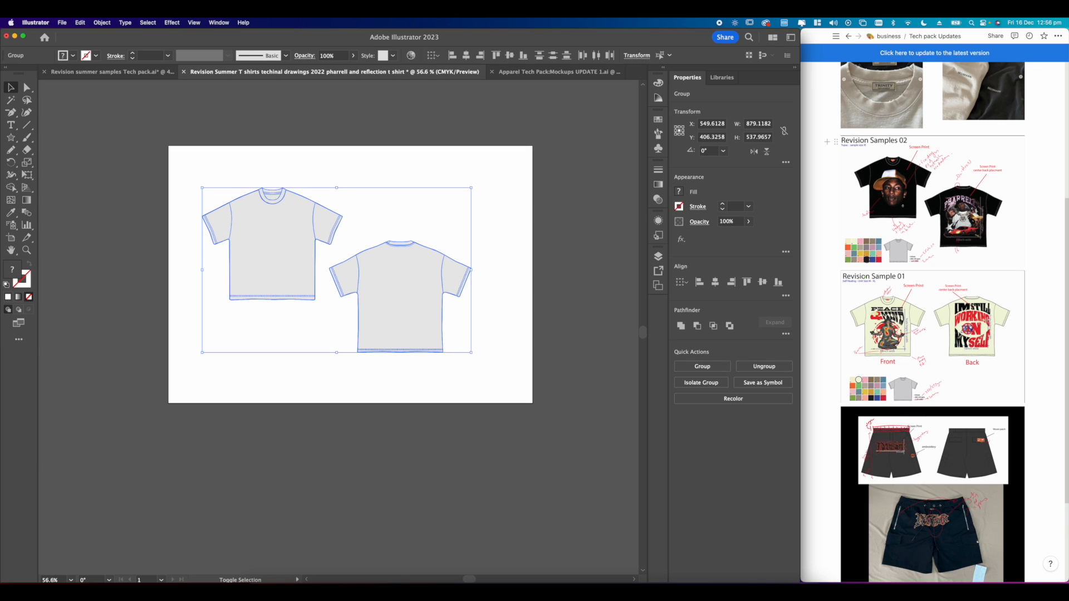
pyautogui.hscroll(1, 338, 361)
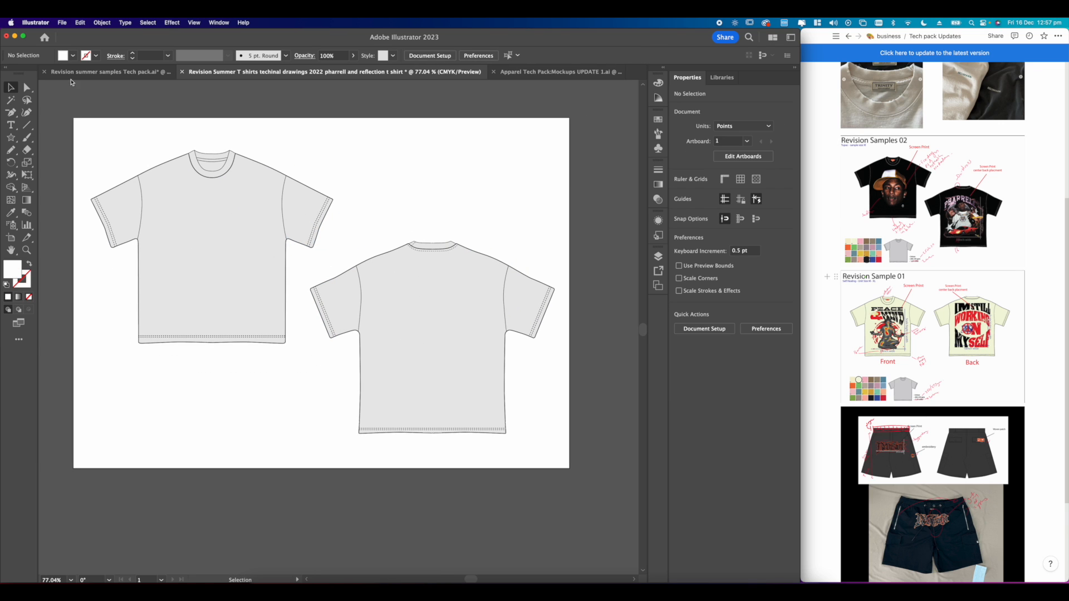
# Copy the numbered colour swatch grid with its circle marker from the Revision Sample 01 artboard in the summer samples tech pack.
pyautogui.click(100, 72)
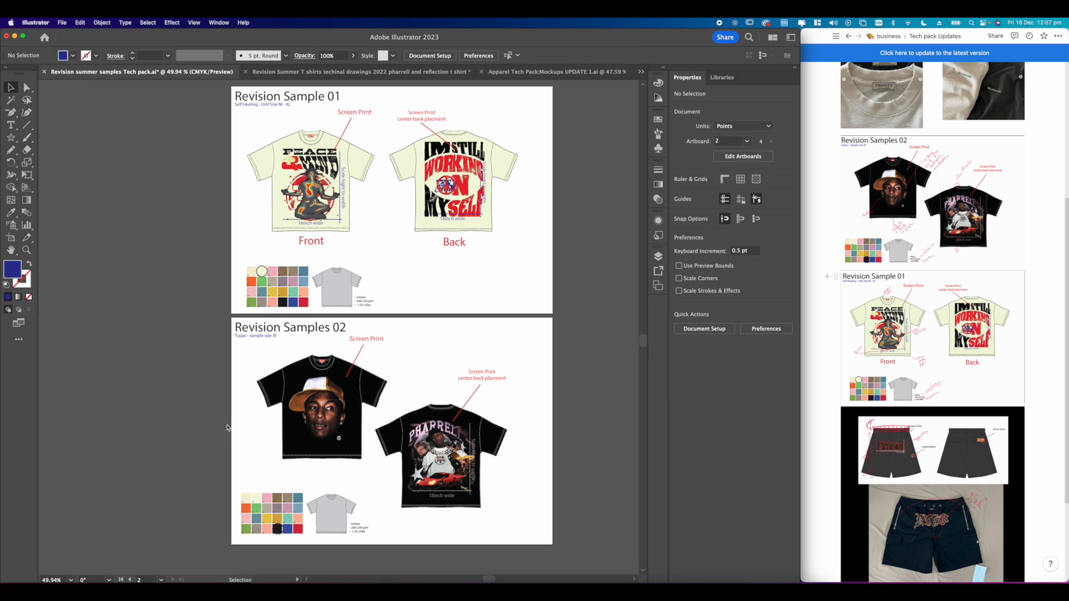
pyautogui.scroll(3, 227, 428)
pyautogui.scroll(4, 269, 449)
pyautogui.scroll(3, 181, 289)
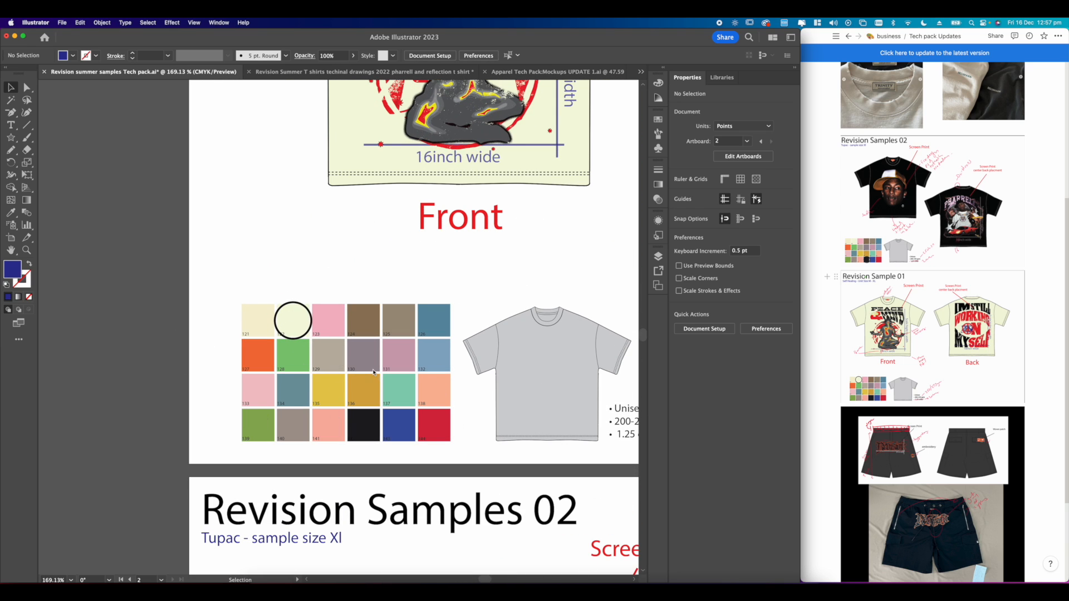
pyautogui.scroll(-1, 374, 372)
pyautogui.scroll(-1, 239, 303)
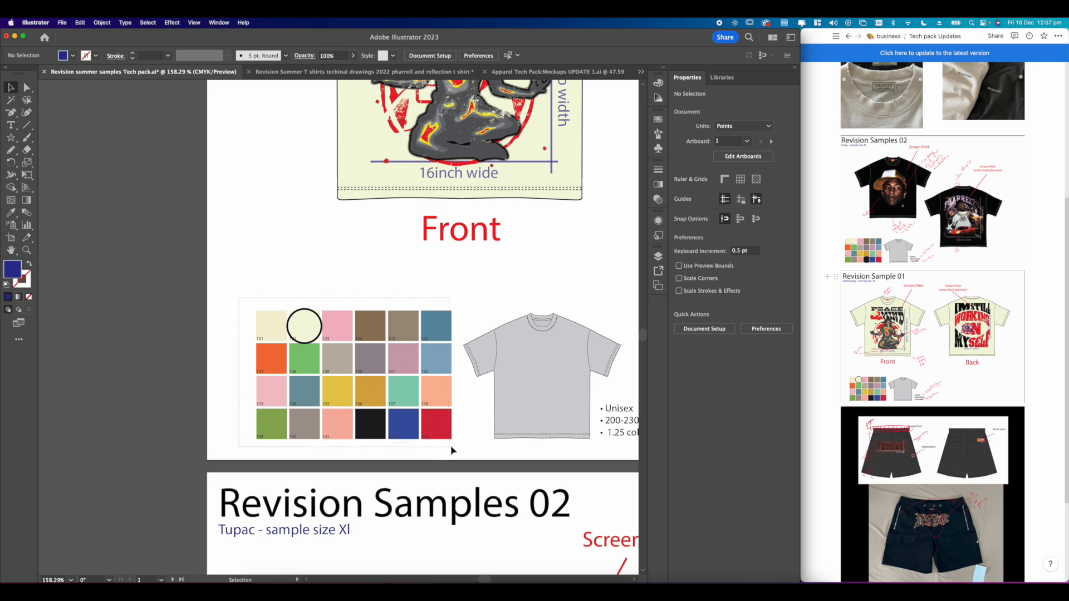
pyautogui.moveTo(451, 451); pyautogui.dragTo(250, 305)
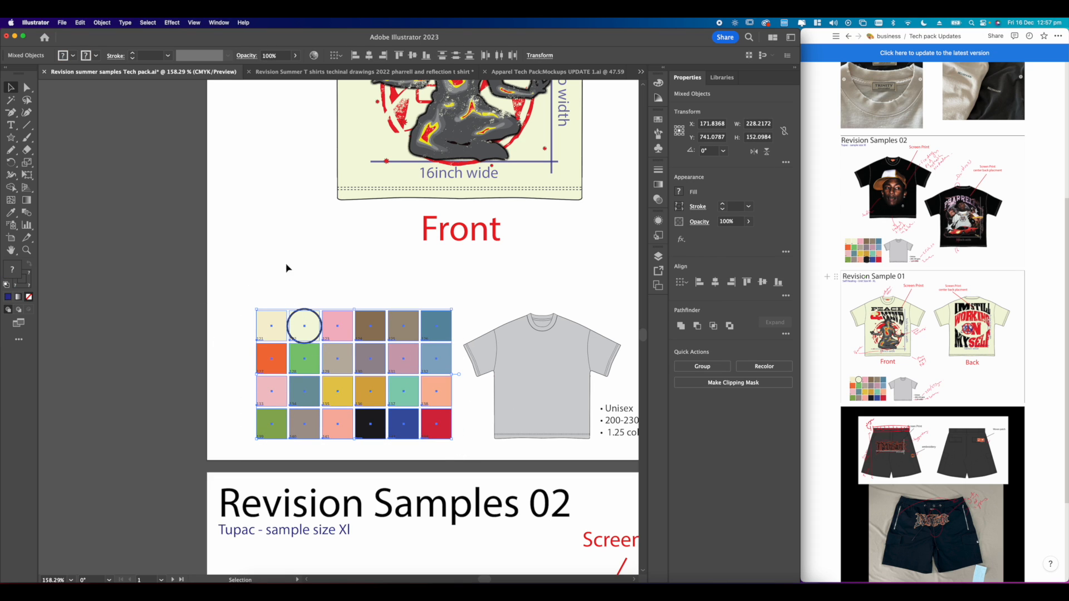
# Paste the colour swatch grid into the T-shirt document and place it in the artboard's lower corner below the front T-shirt.
pyautogui.click(390, 72)
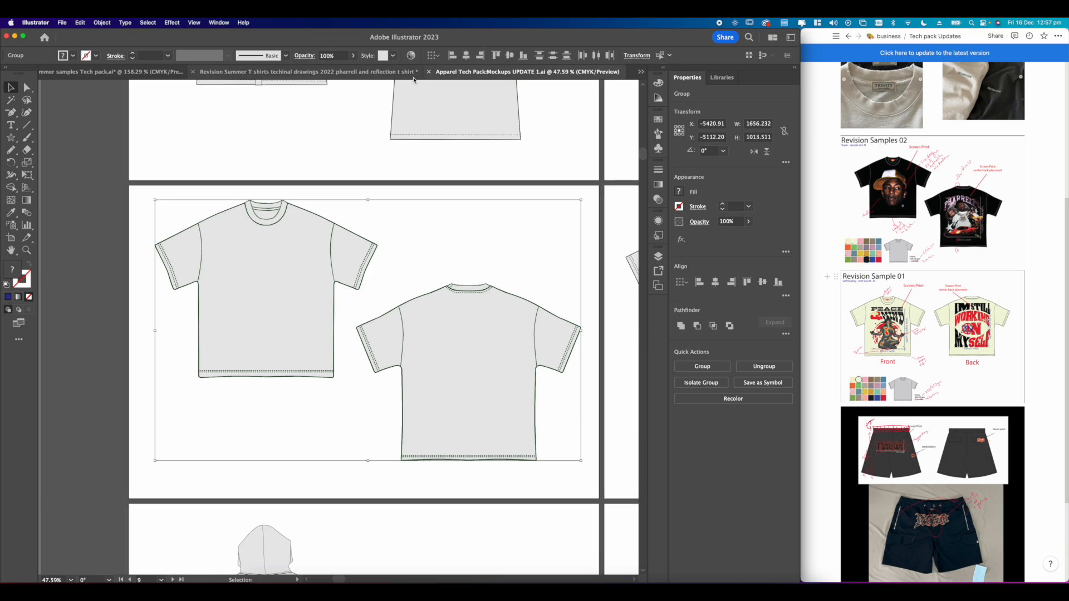
pyautogui.press('super+v')
pyautogui.moveTo(367, 323); pyautogui.dragTo(335, 369)
pyautogui.click(236, 405)
# Examine the numbered colours and the circled swatch in the pasted colour grid.
pyautogui.press('space')
pyautogui.scroll(8, 289, 378)
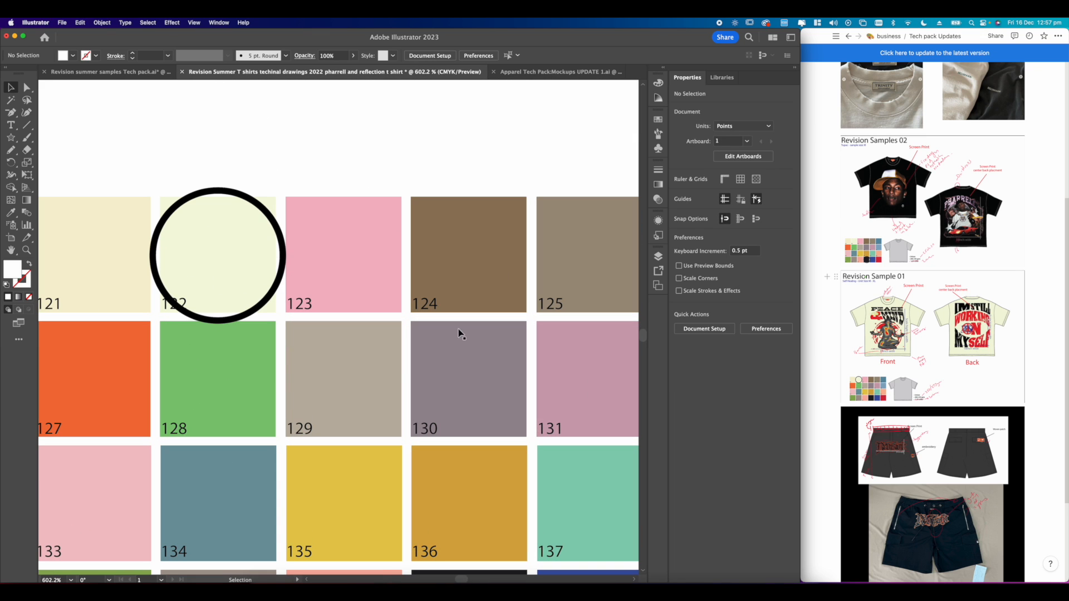
pyautogui.scroll(-5, 314, 278)
pyautogui.press('space')
pyautogui.moveTo(594, 275); pyautogui.dragTo(488, 300)
pyautogui.scroll(-6, 377, 241)
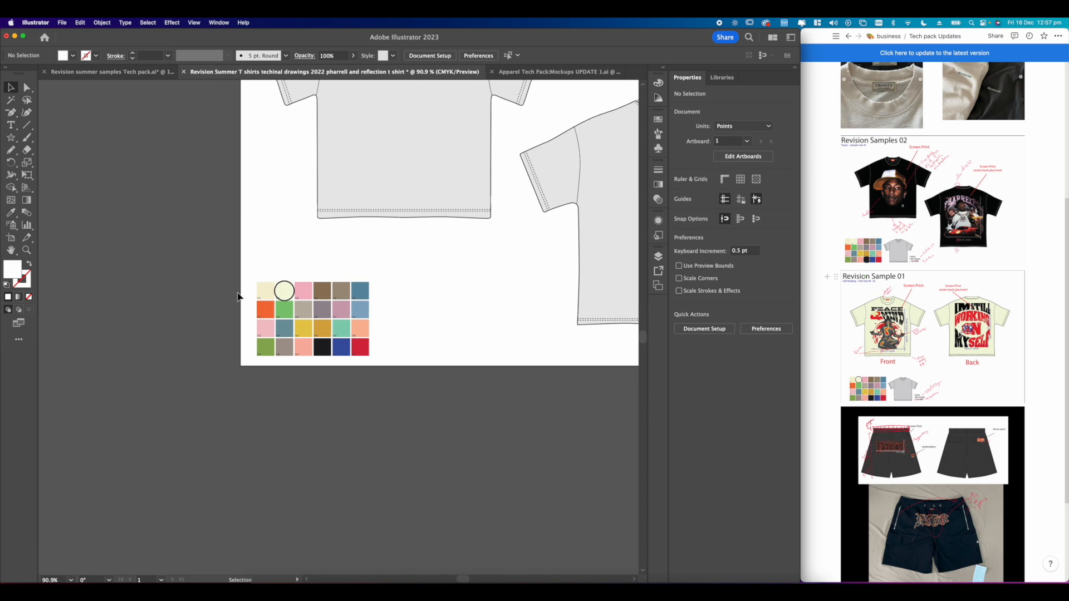
pyautogui.scroll(3, 470, 270)
pyautogui.scroll(10, 245, 315)
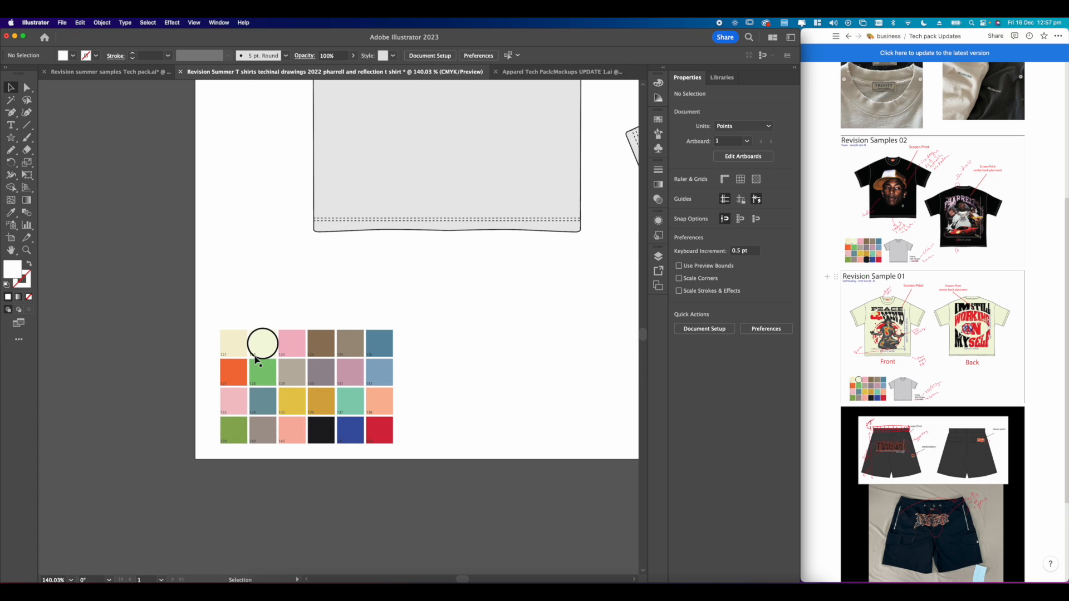
pyautogui.scroll(-8, 250, 354)
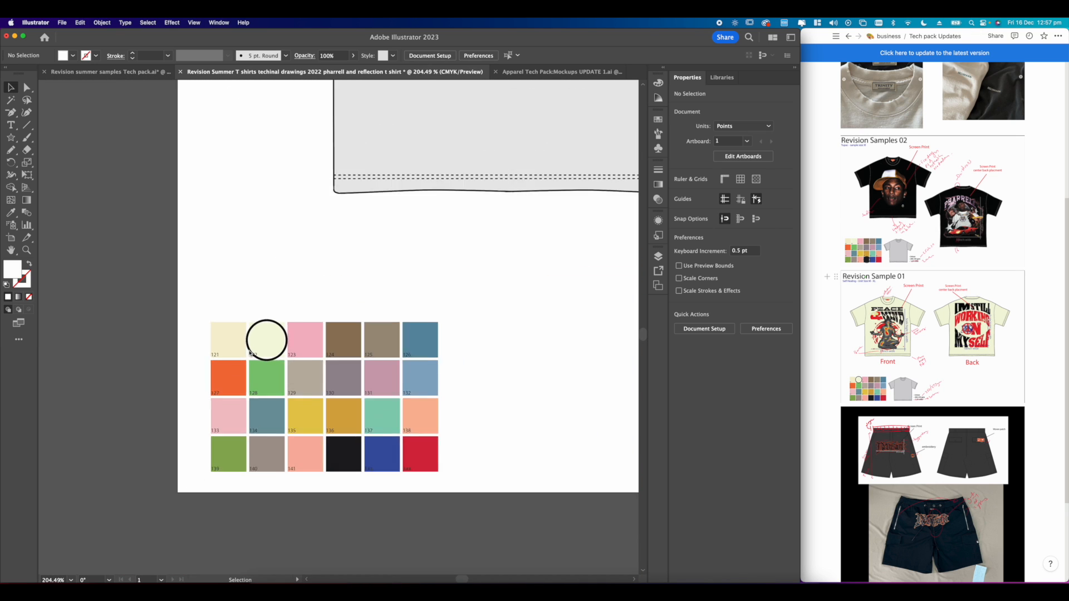
pyautogui.hscroll(5, 340, 340)
# Fill the front and back T-shirt bodies with the circled pale swatch colour sampled from the colour grid.
pyautogui.moveTo(339, 338); pyautogui.dragTo(336, 372)
pyautogui.click(26, 88)
pyautogui.click(339, 193)
pyautogui.keyDown('shift'); pyautogui.click(544, 232); pyautogui.keyUp('shift')
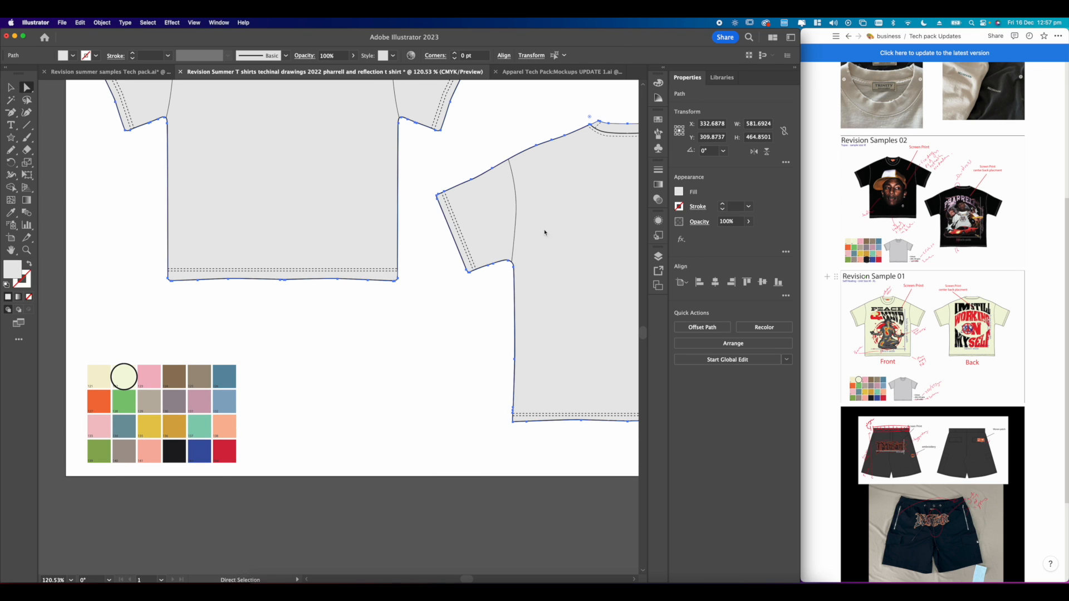
pyautogui.scroll(4, 69, 332)
pyautogui.scroll(-3, 69, 331)
pyautogui.hscroll(-2, 69, 332)
pyautogui.click(10, 212)
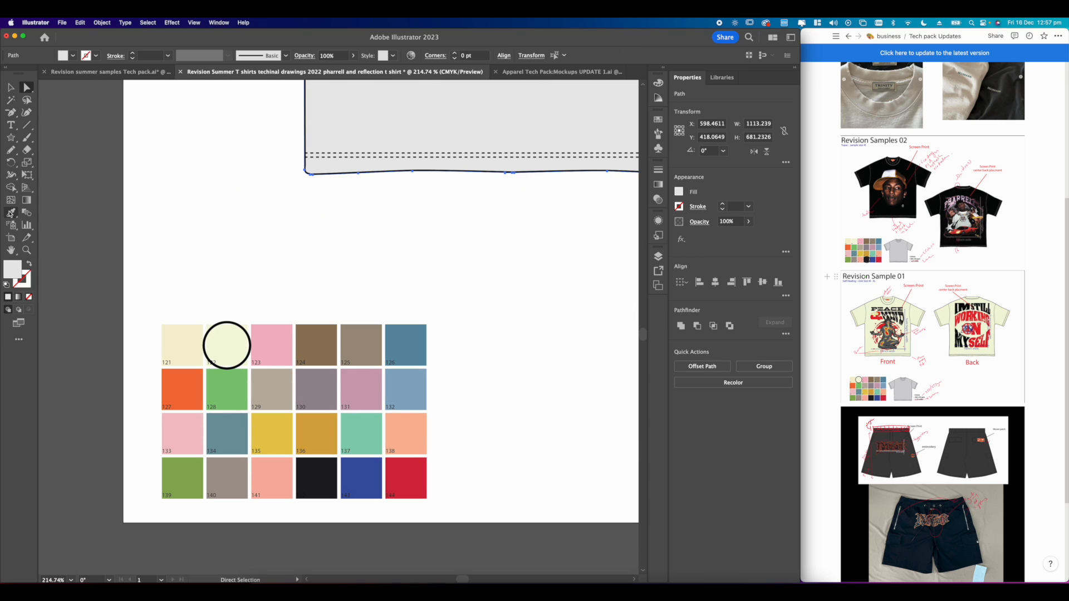
pyautogui.click(225, 338)
pyautogui.scroll(-10, 229, 332)
pyautogui.scroll(5, 229, 332)
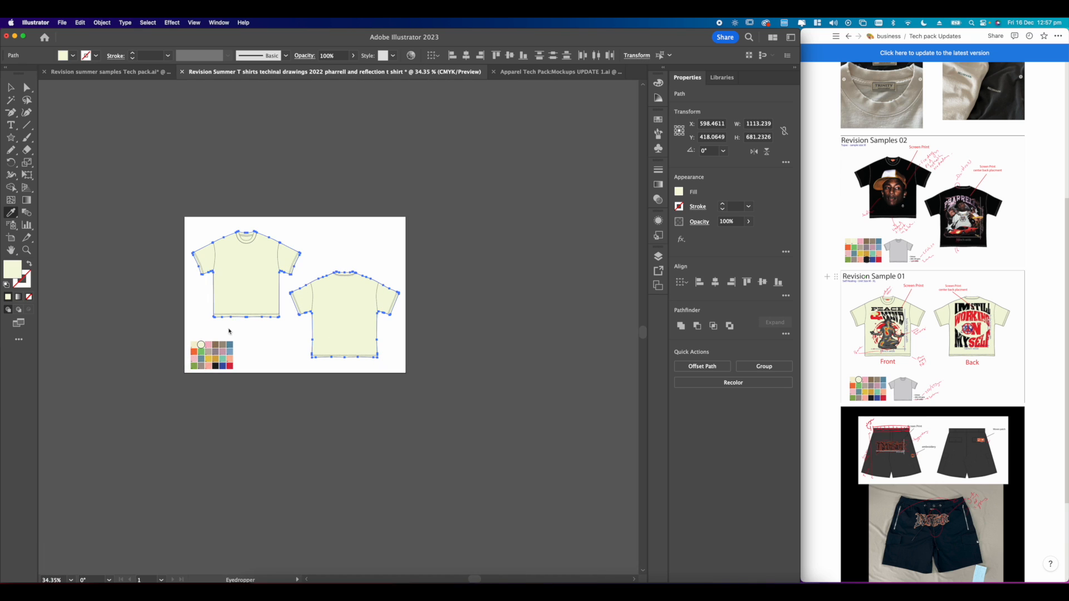
pyautogui.press('v')
pyautogui.scroll(3, 231, 220)
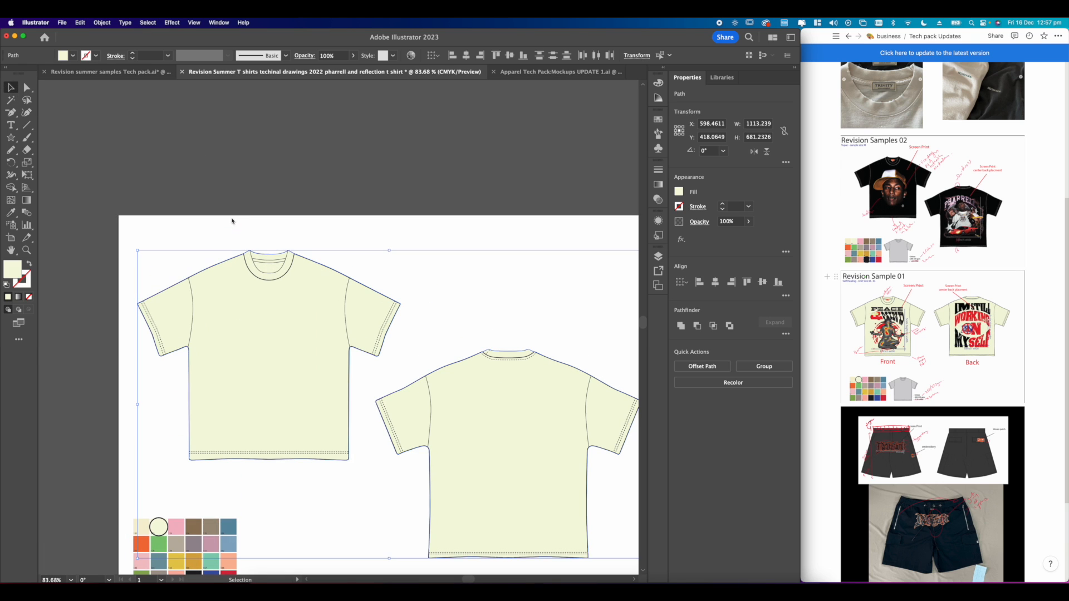
pyautogui.click(386, 234)
pyautogui.moveTo(394, 280); pyautogui.dragTo(365, 191)
pyautogui.moveTo(279, 198); pyautogui.dragTo(294, 184)
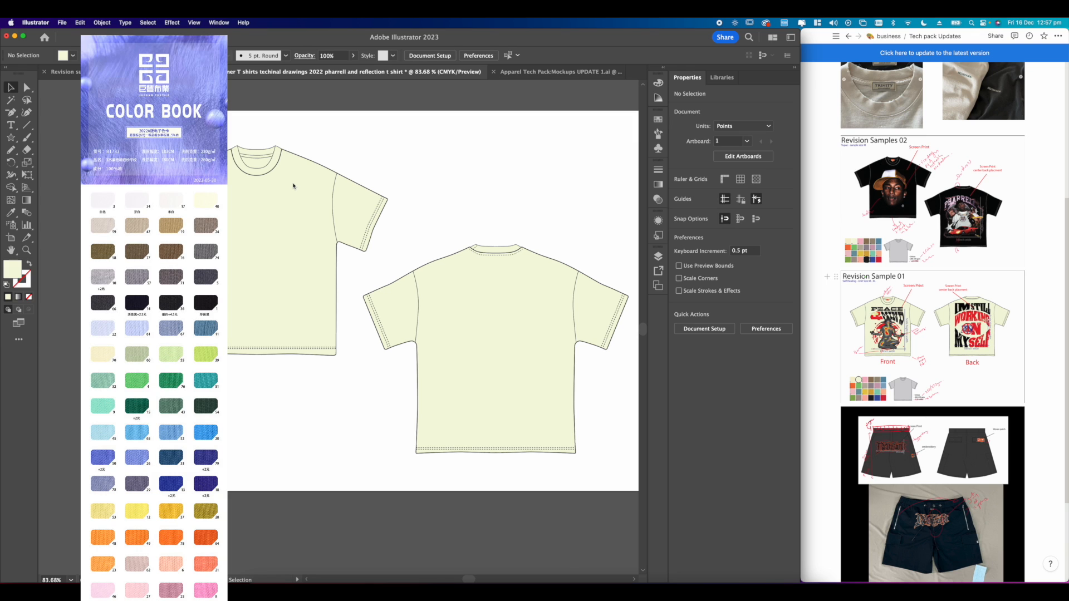
# Switch to Finder and open the revision brand folder on the DBW-A1 drive.
pyautogui.click(257, 592)
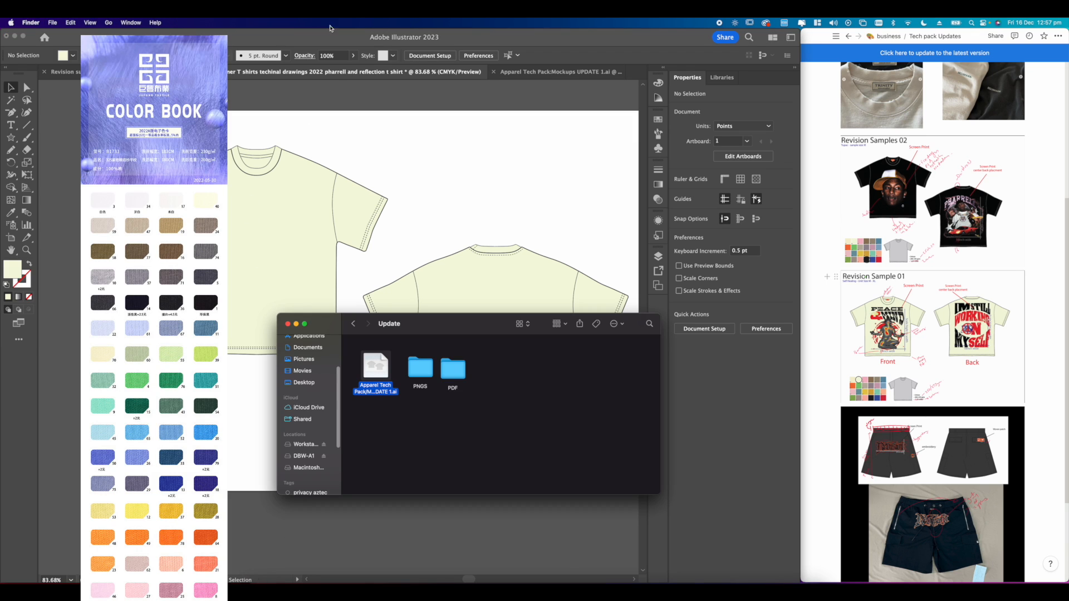
pyautogui.scroll(-1, 316, 430)
pyautogui.click(304, 445)
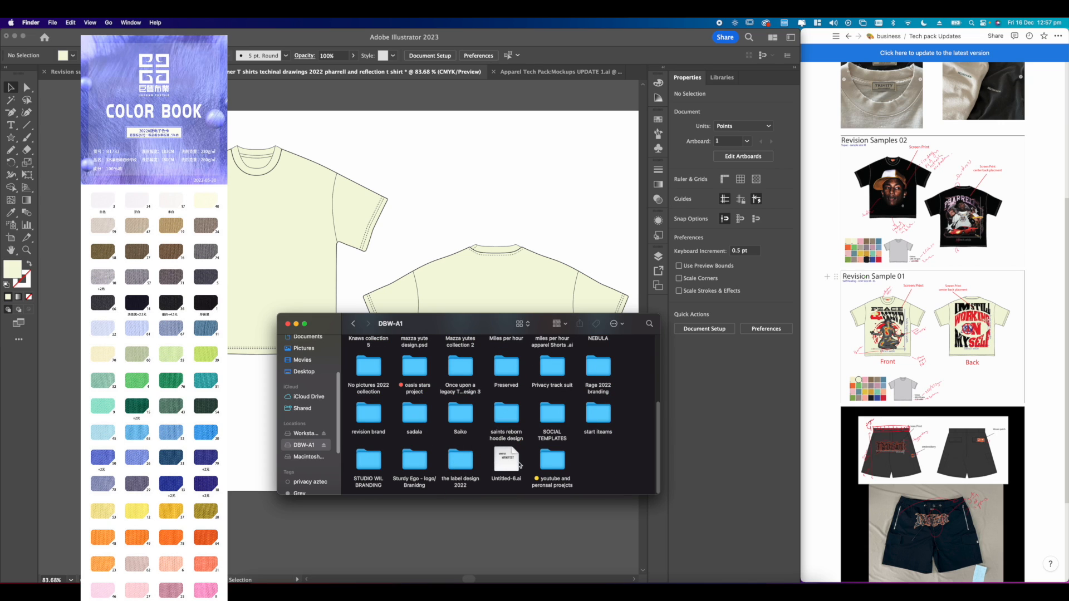
pyautogui.doubleClick(372, 439)
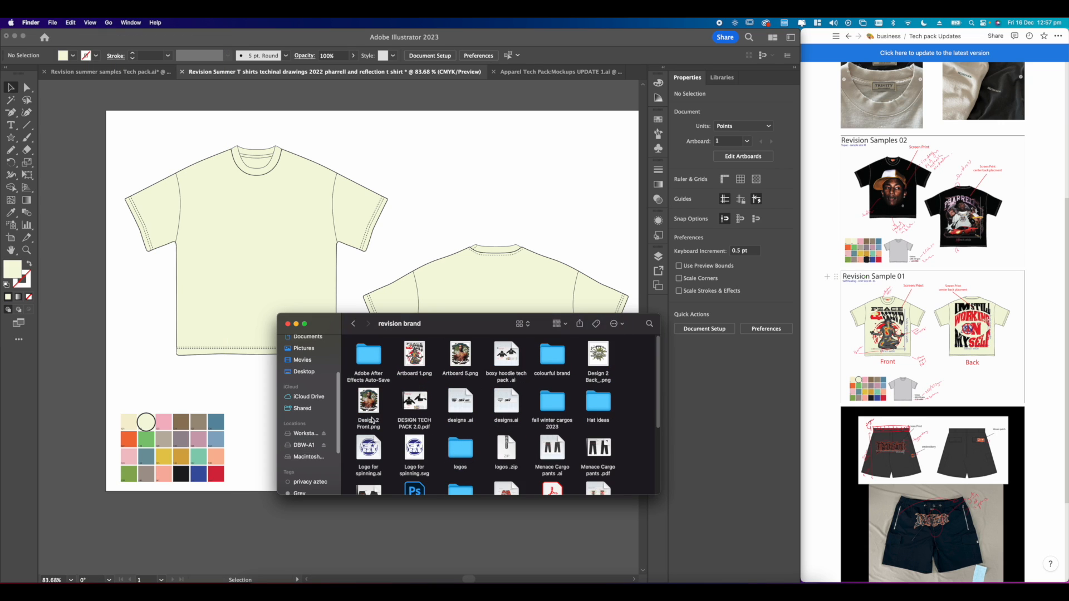
# Enlarge the revision brand folder window and open Summer Designs Revisons.psd in Photoshop.
pyautogui.moveTo(465, 329); pyautogui.dragTo(418, 253)
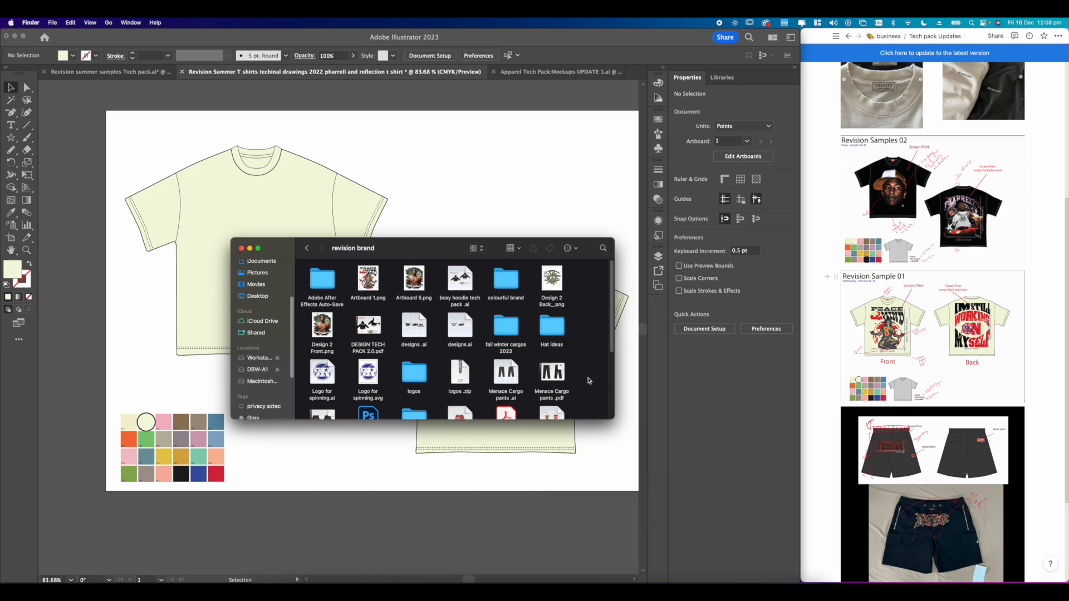
pyautogui.moveTo(618, 419); pyautogui.dragTo(731, 548)
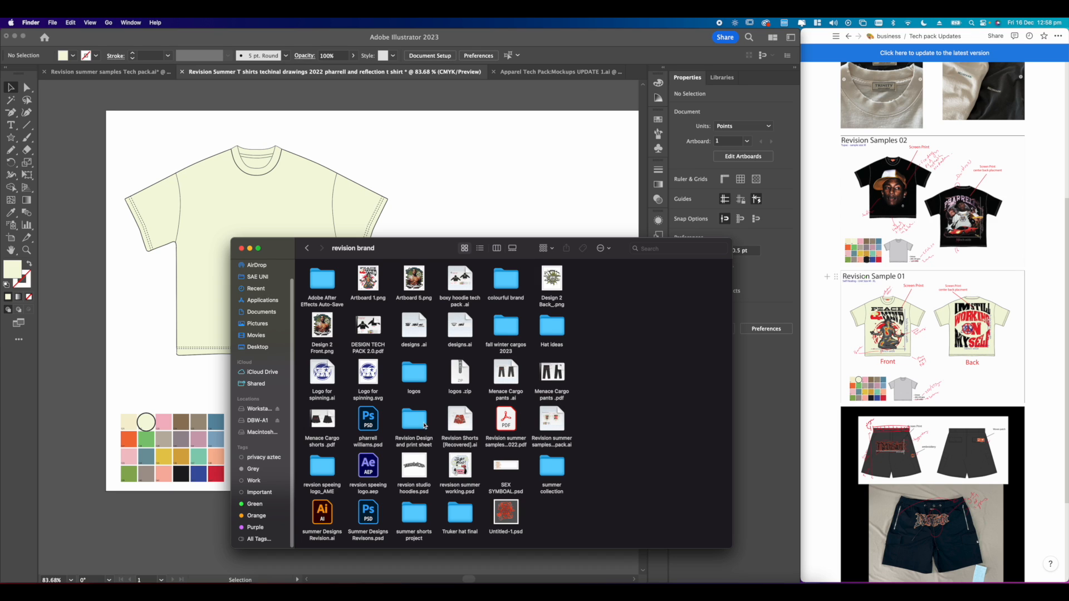
pyautogui.click(418, 421)
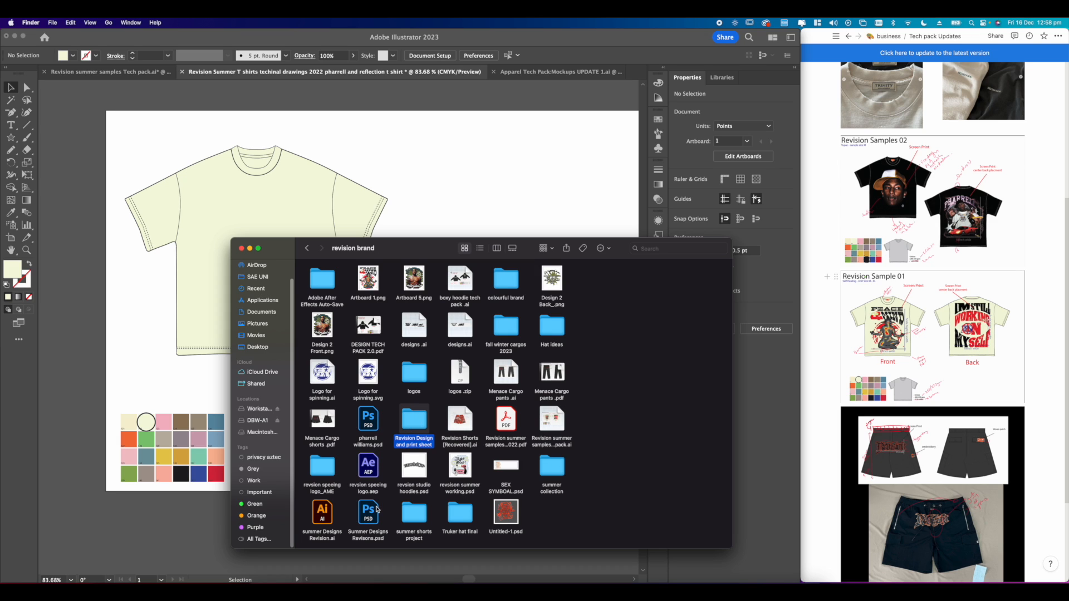
pyautogui.click(329, 515)
pyautogui.click(368, 515)
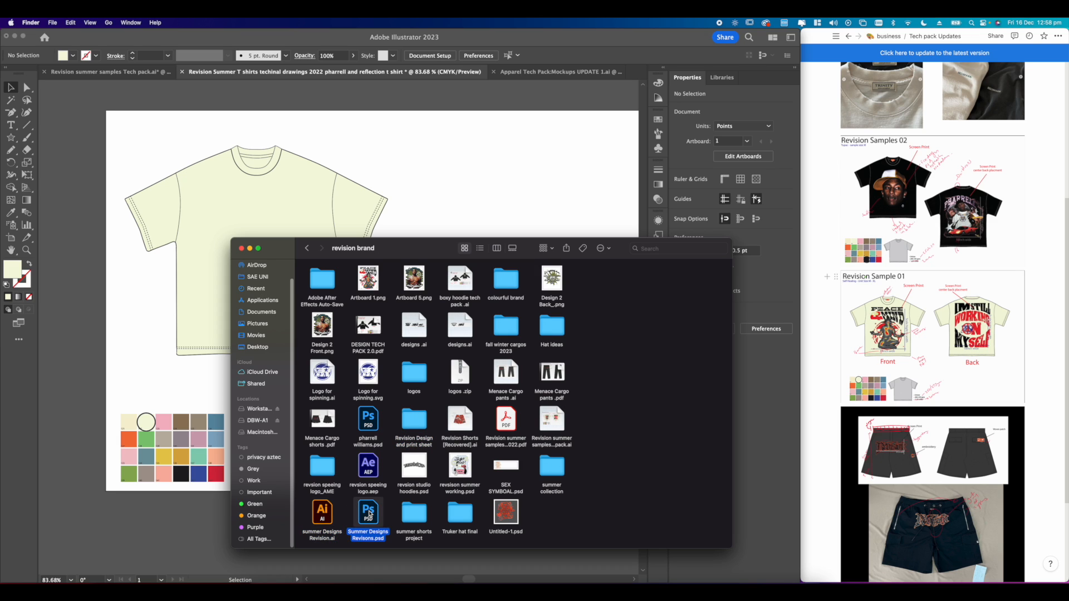
pyautogui.doubleClick(368, 514)
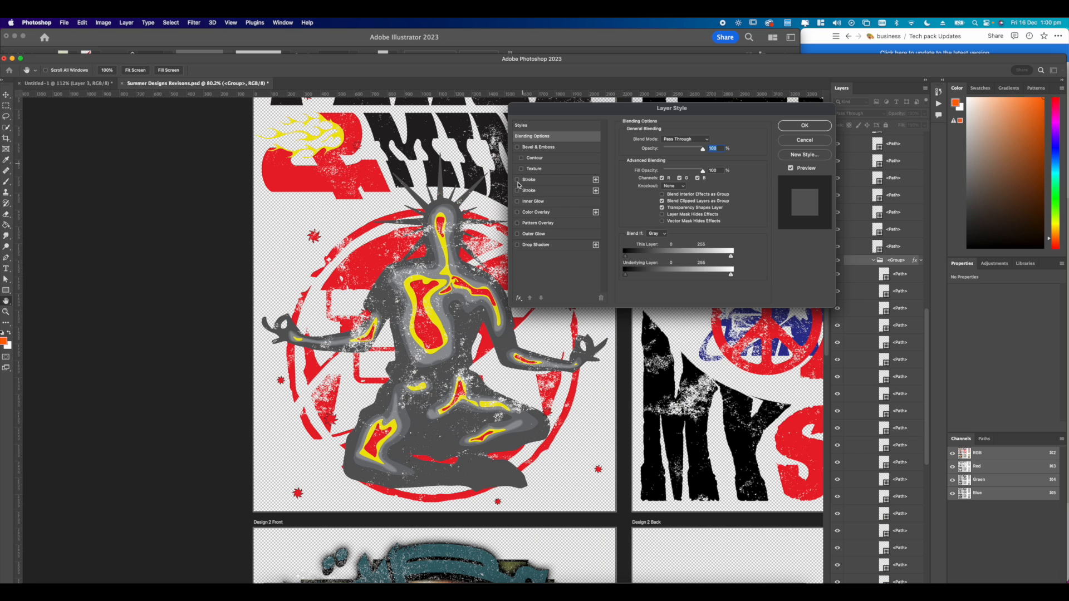
# Try a solid black outside stroke of 7 px at 100% opacity on the seated figure's group.
pyautogui.click(516, 179)
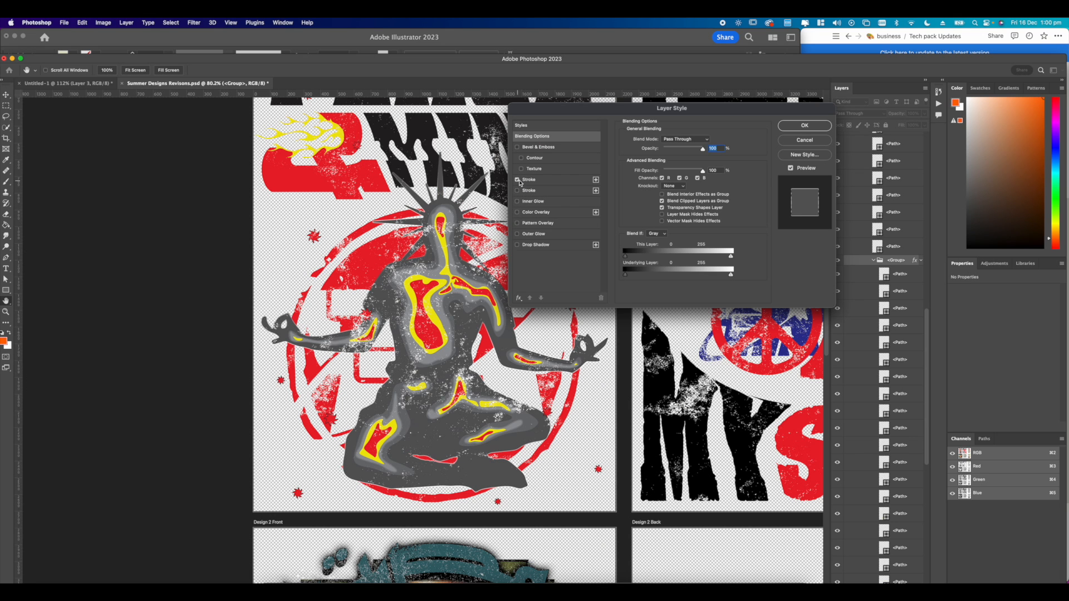
pyautogui.click(528, 181)
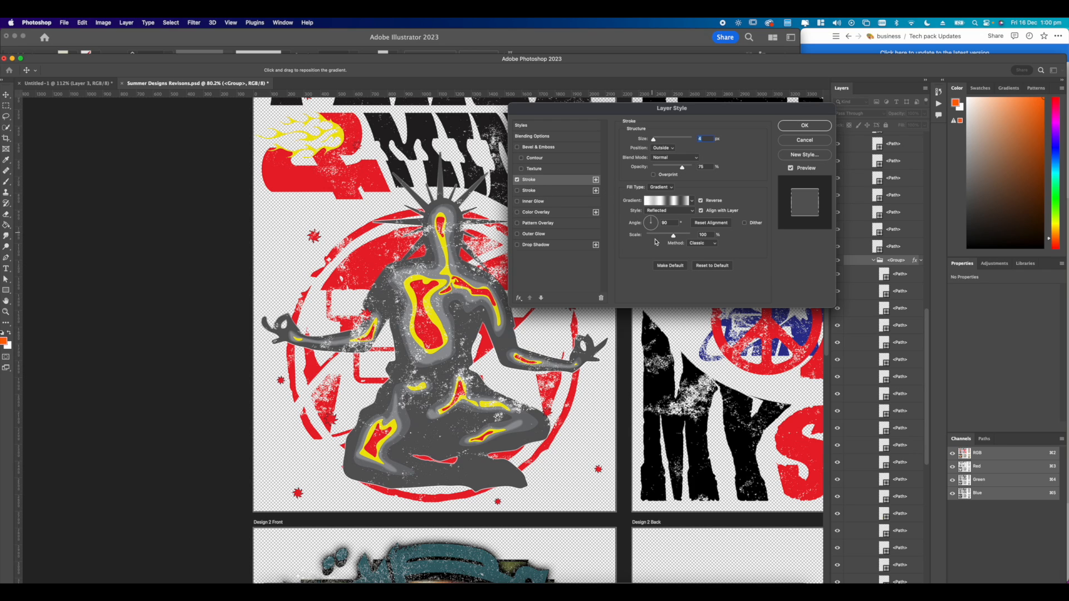
pyautogui.click(666, 187)
pyautogui.click(660, 177)
pyautogui.click(642, 201)
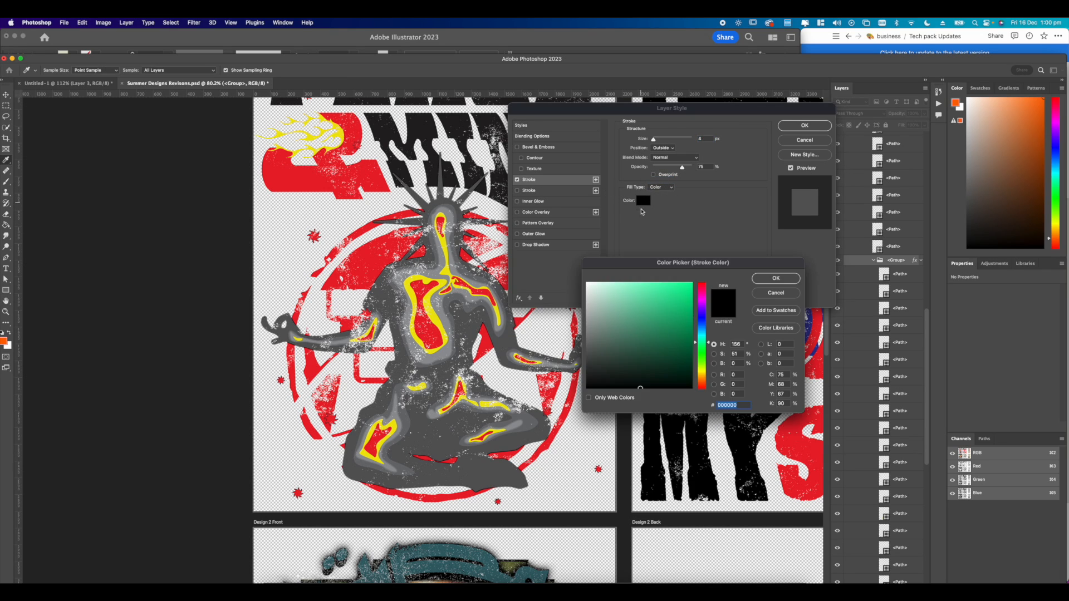
pyautogui.click(761, 279)
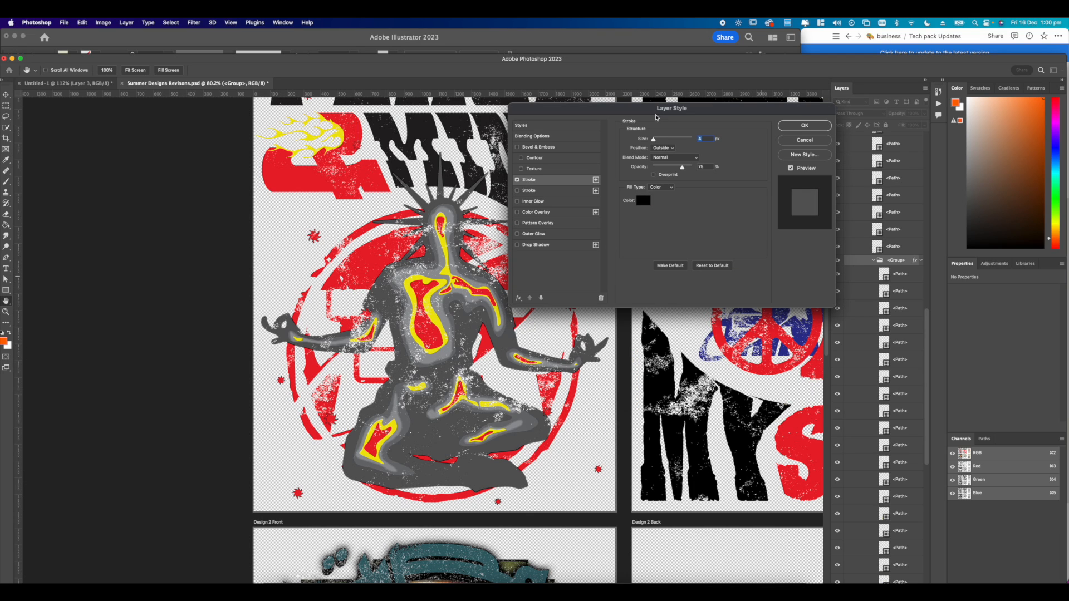
pyautogui.moveTo(656, 140); pyautogui.dragTo(729, 168)
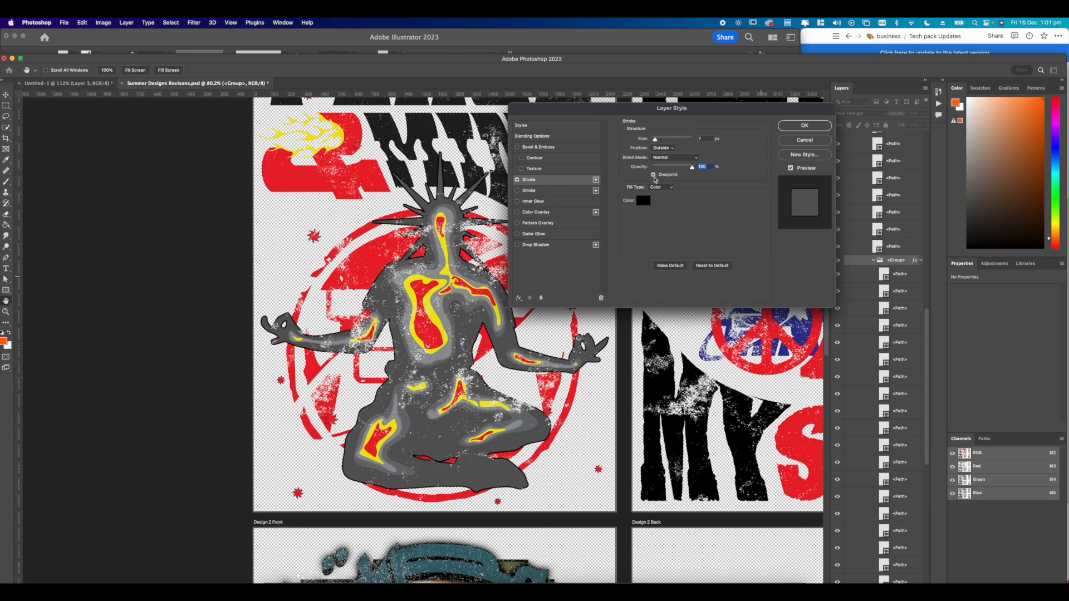
pyautogui.press('Tab')
pyautogui.click(517, 180)
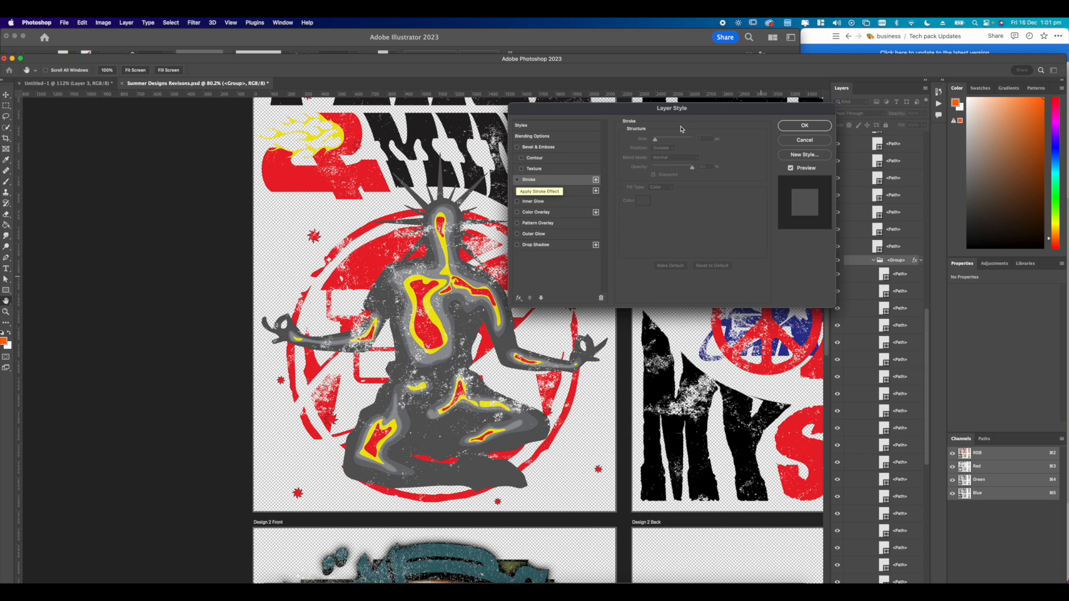
pyautogui.click(804, 125)
# Clear the layer style from the seated figure's group in the Design 1 Front artboard.
pyautogui.press('super+minus')
pyautogui.scroll(-5, 510, 236)
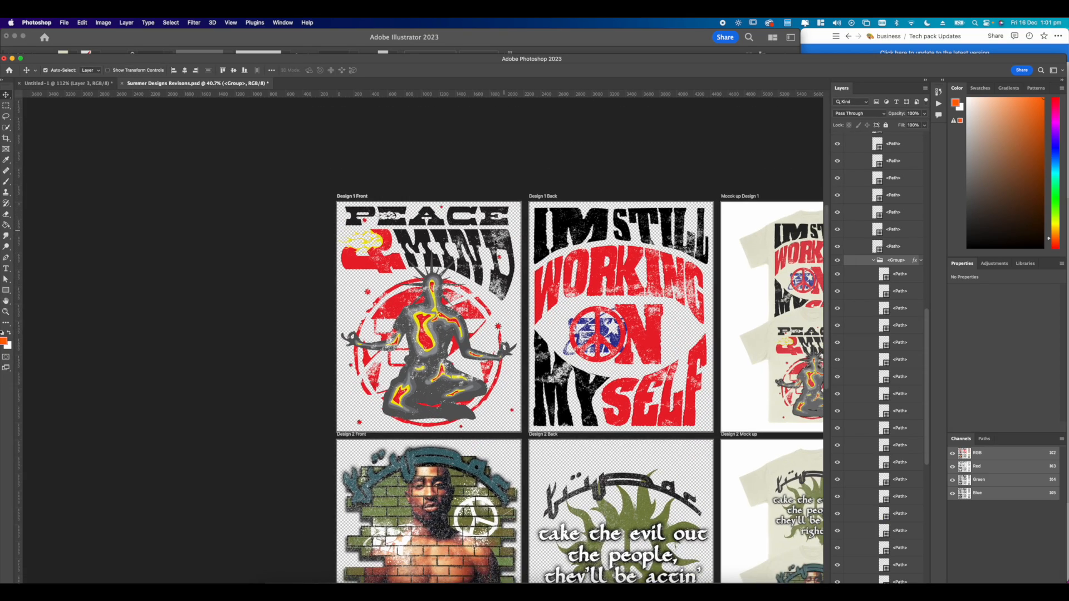
pyautogui.moveTo(628, 349)
pyautogui.mouseDown()
pyautogui.moveTo(615, 282)
pyautogui.moveTo(517, 279)
pyautogui.moveTo(634, 364)
pyautogui.mouseUp()
pyautogui.press('super+plus')
pyautogui.press('super+plus')
pyautogui.scroll(-5, 496, 287)
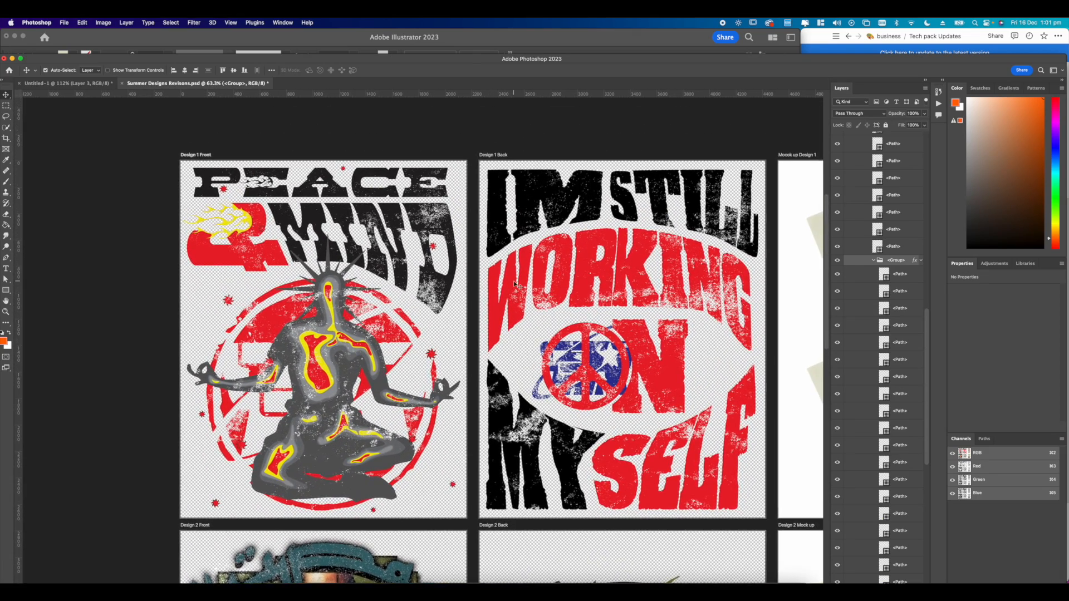
pyautogui.rightClick(908, 261)
pyautogui.click(946, 472)
# Collapse the Layer 111 group and the Design 1 Front artboard in the layer list.
pyautogui.scroll(5, 875, 255)
pyautogui.scroll(8, 875, 255)
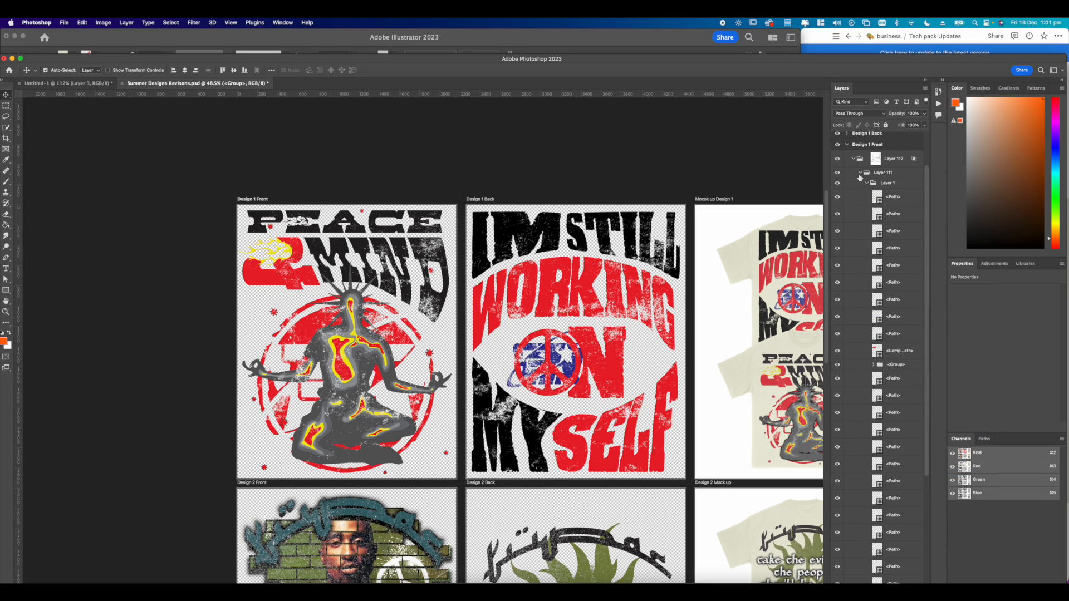
pyautogui.click(860, 174)
pyautogui.scroll(-3, 539, 224)
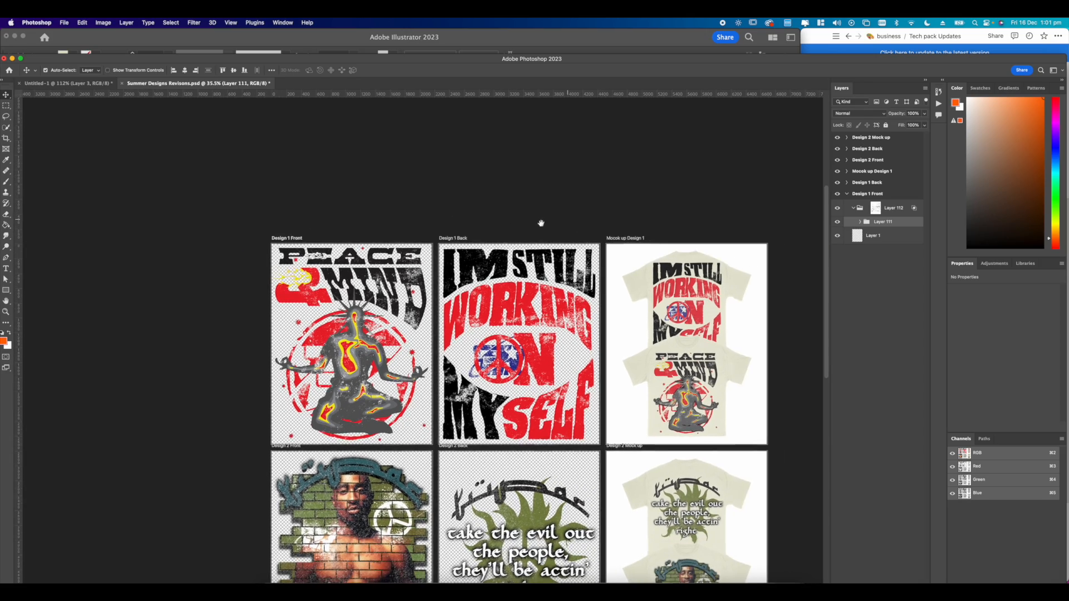
pyautogui.moveTo(541, 223); pyautogui.dragTo(469, 232)
pyautogui.click(846, 194)
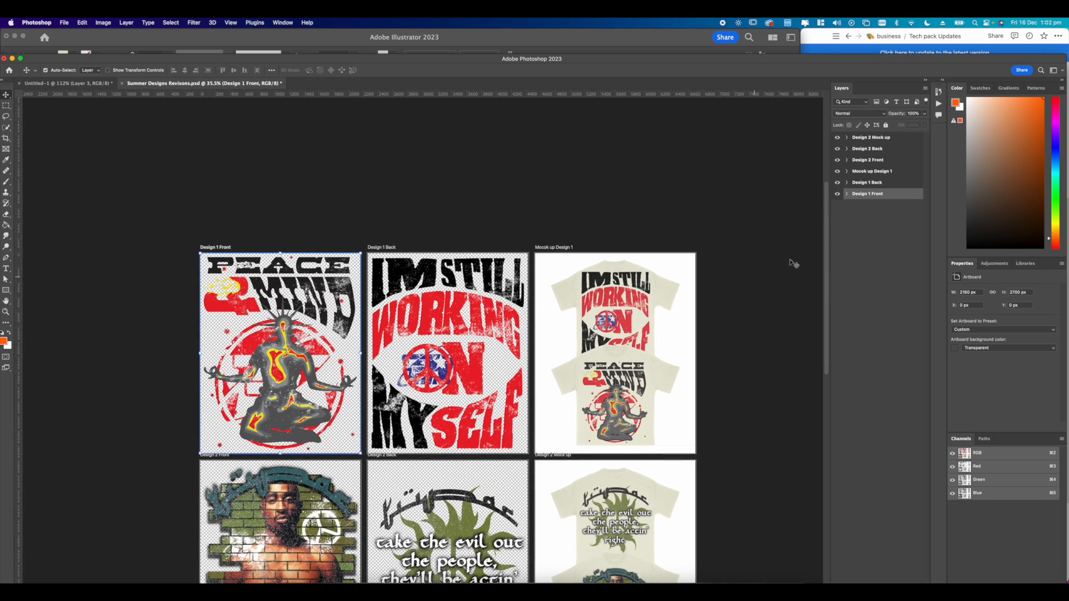
# Select the Design 1 Front and Design 1 Back artboards together with the Artboard tool.
pyautogui.scroll(5, 359, 383)
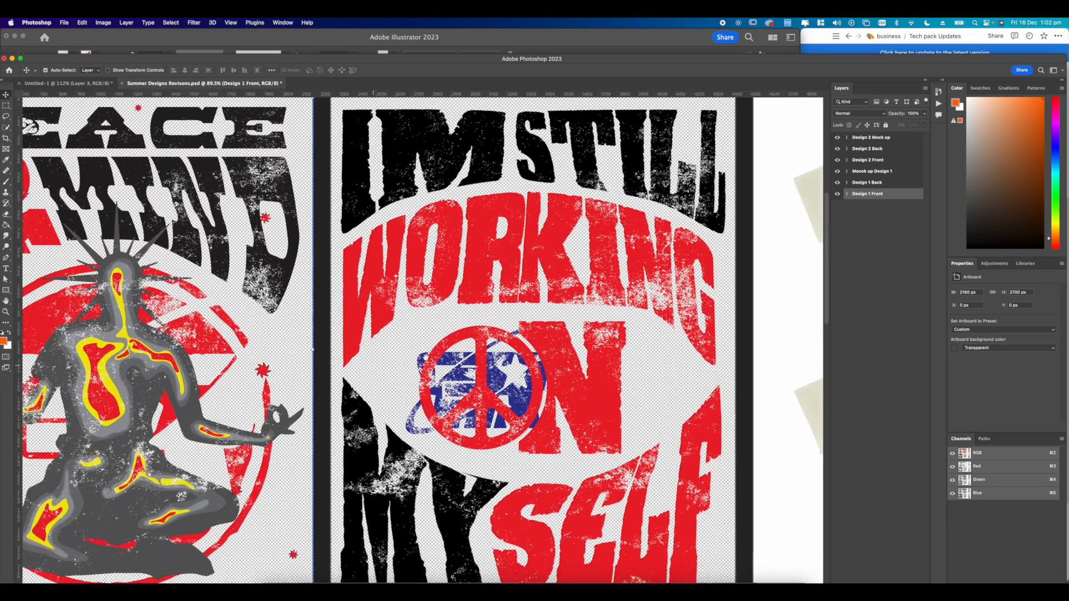
pyautogui.scroll(-3, 398, 386)
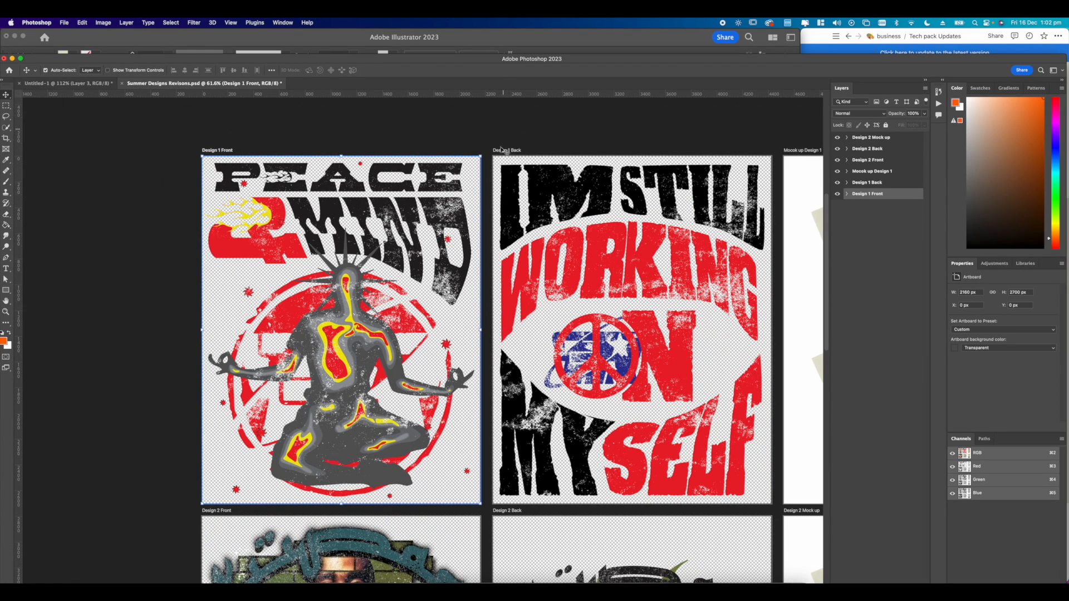
pyautogui.hotkey('shift', 'v')
pyautogui.keyDown('shift'); pyautogui.click(501, 149); pyautogui.keyUp('shift')
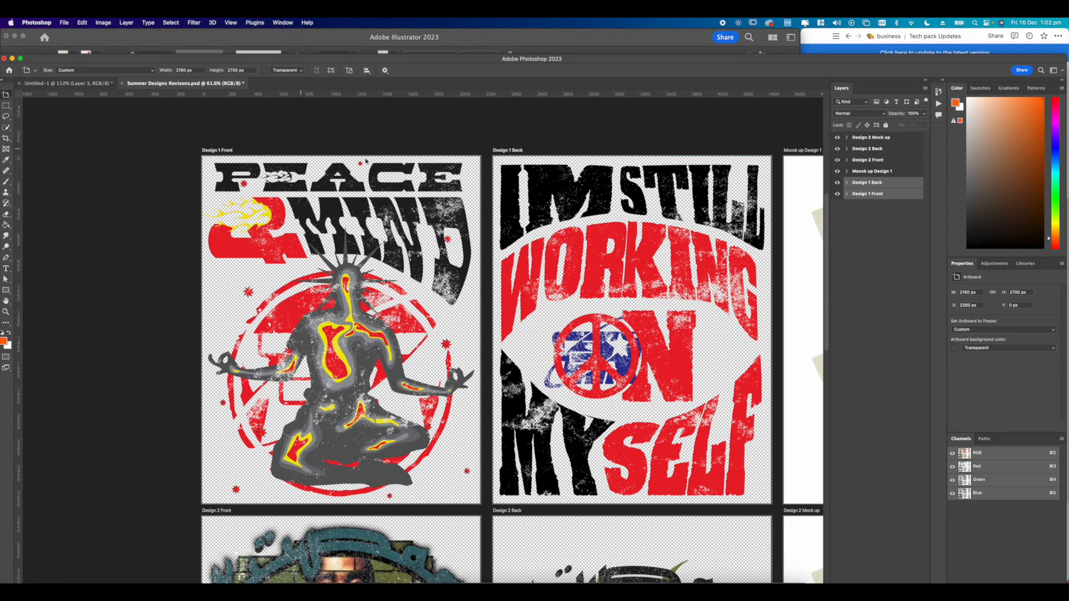
pyautogui.click(64, 23)
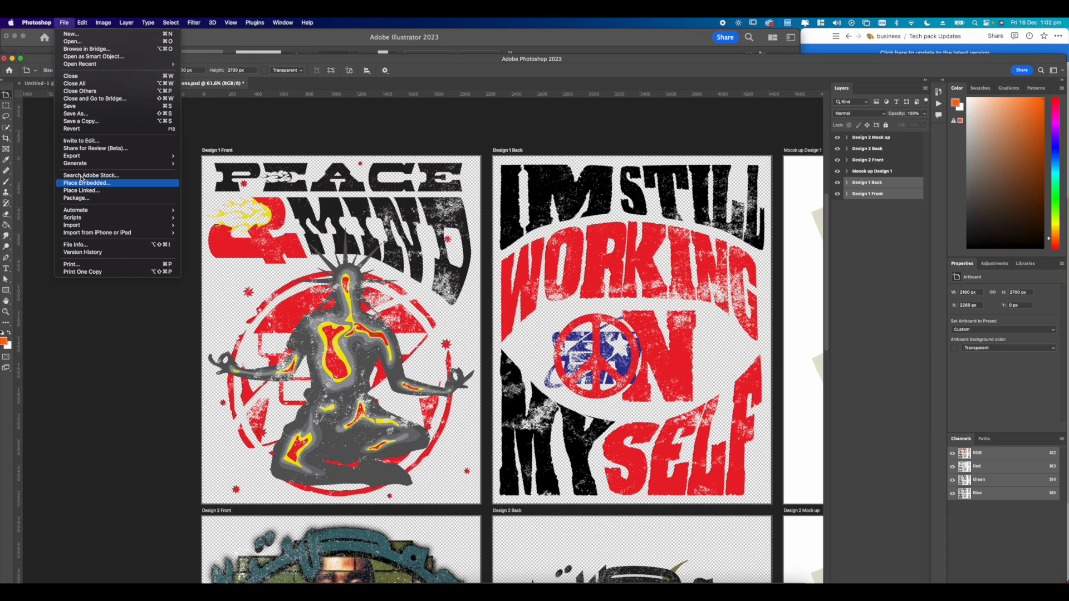
pyautogui.moveTo(89, 156)
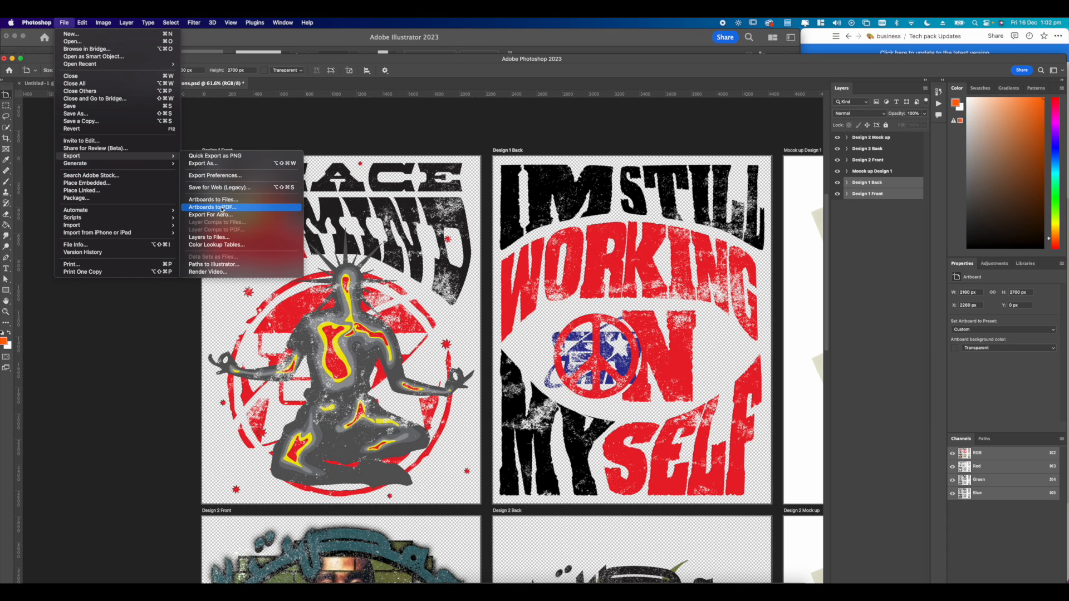
pyautogui.click(221, 207)
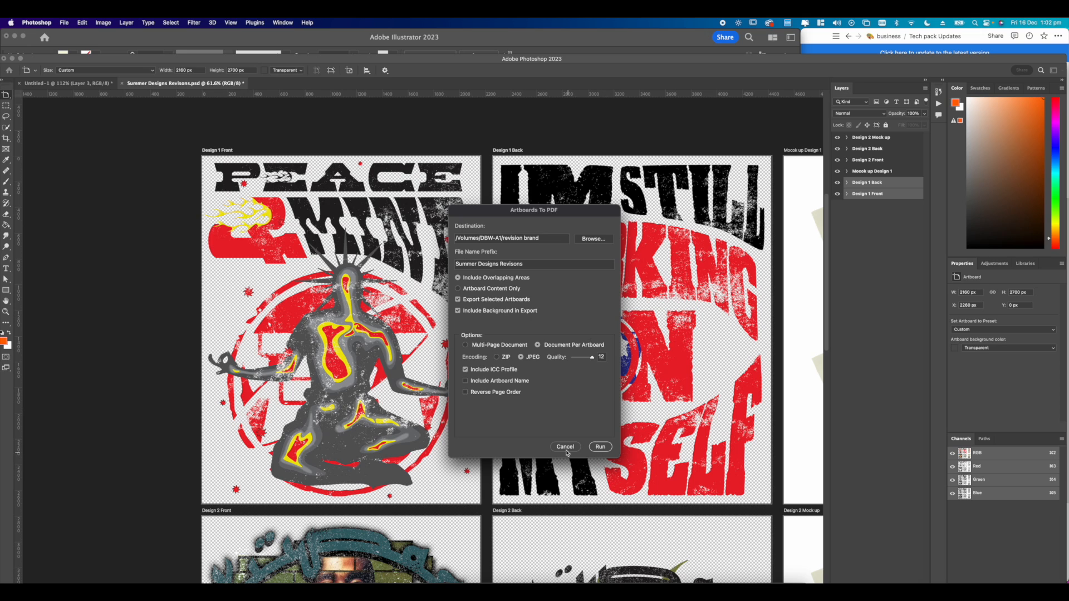
pyautogui.click(565, 447)
# Set up an Artboards to Files export of the Design 1 Front and Back artboards with file name prefix final and file type PSD.
pyautogui.click(64, 22)
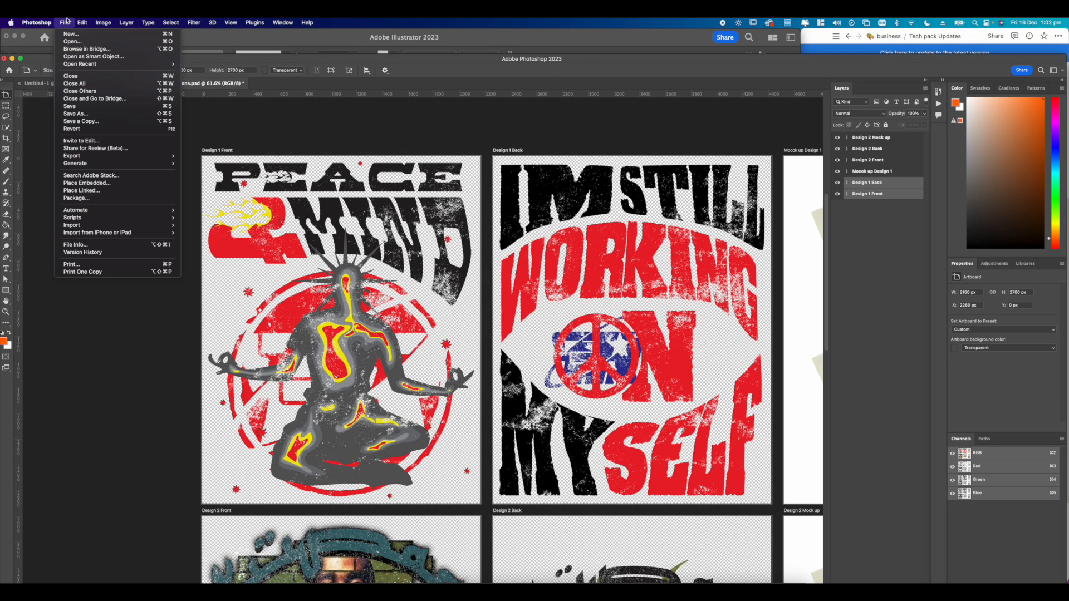
pyautogui.moveTo(116, 156)
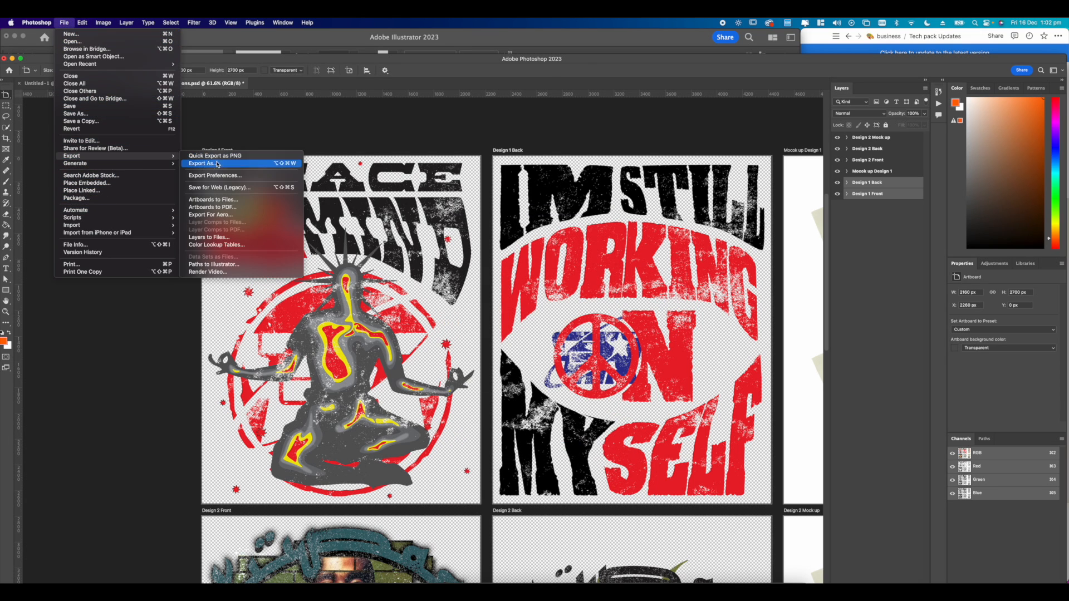
pyautogui.click(217, 200)
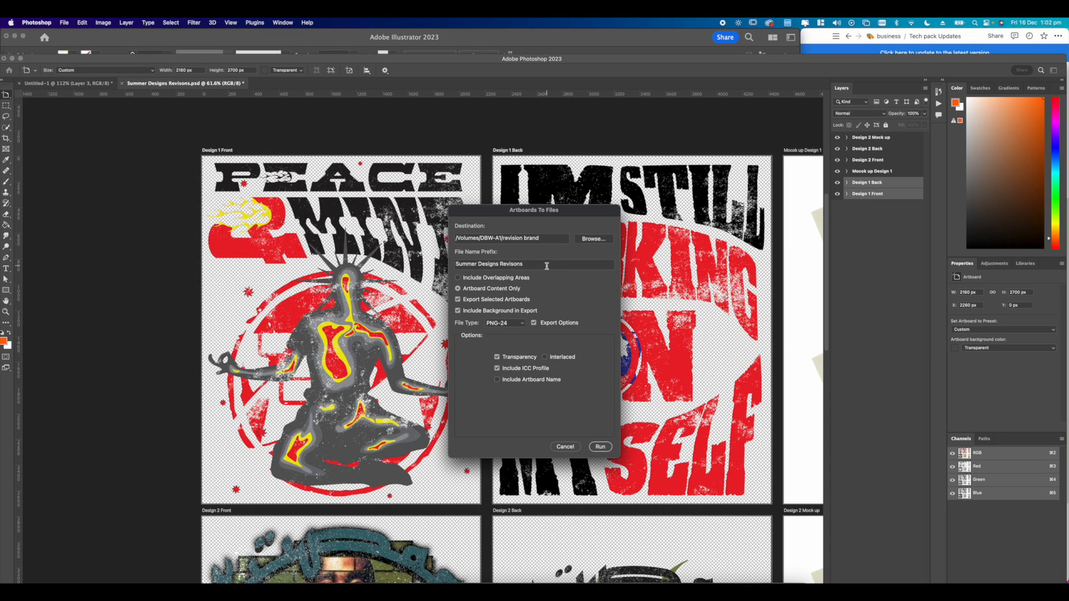
pyautogui.press('super+a')
pyautogui.write('fina')
pyautogui.click(504, 323)
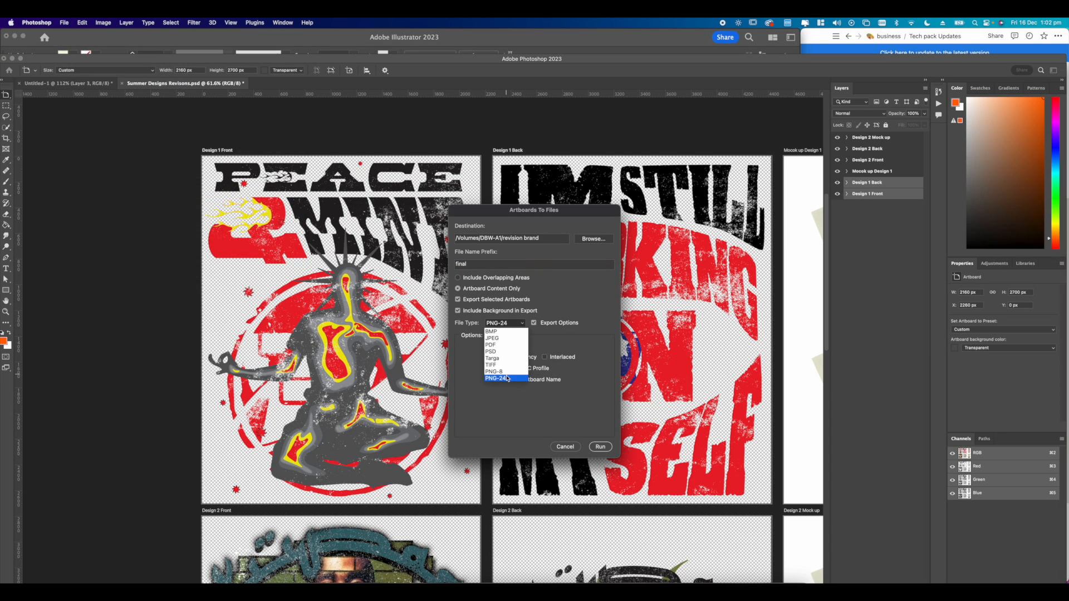
pyautogui.click(492, 351)
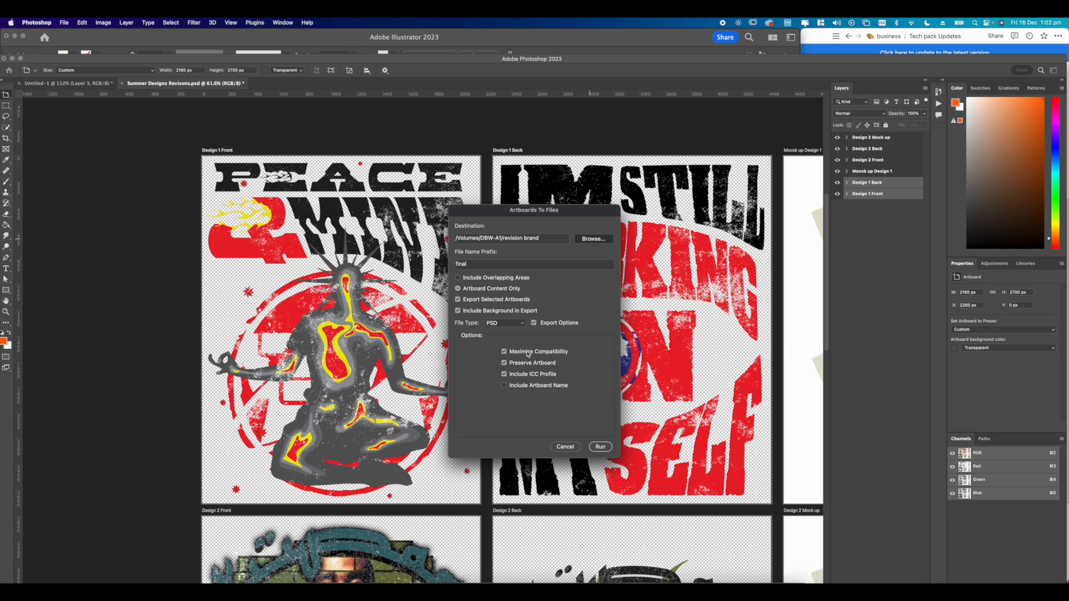
# Create a self reflection t shirt folder inside revision brand as the destination and run the artboard export.
pyautogui.click(593, 238)
pyautogui.click(563, 406)
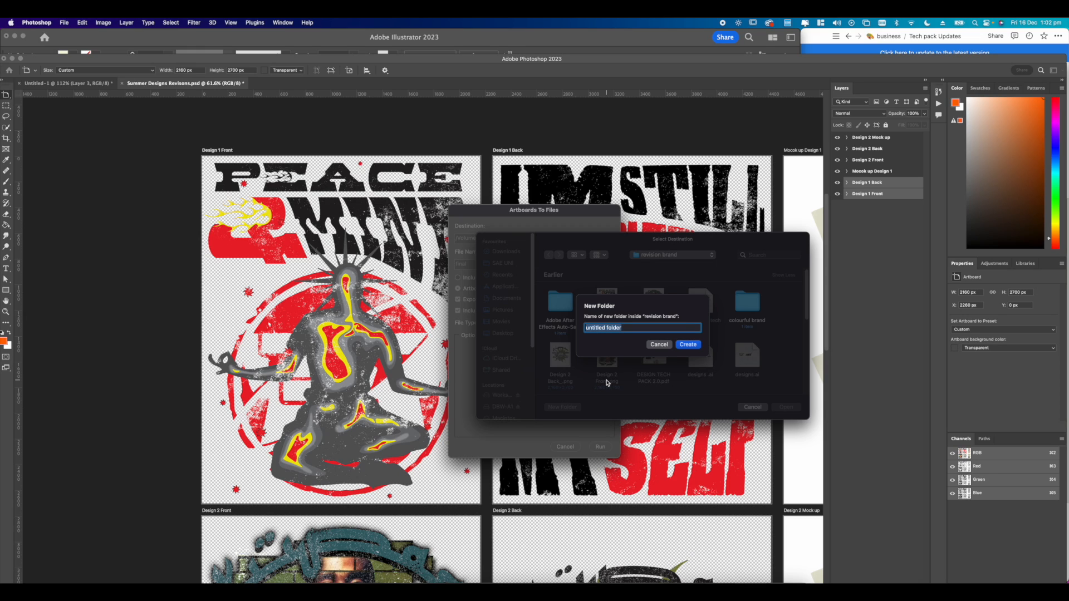
pyautogui.write('self reflection t shirt')
pyautogui.click(688, 344)
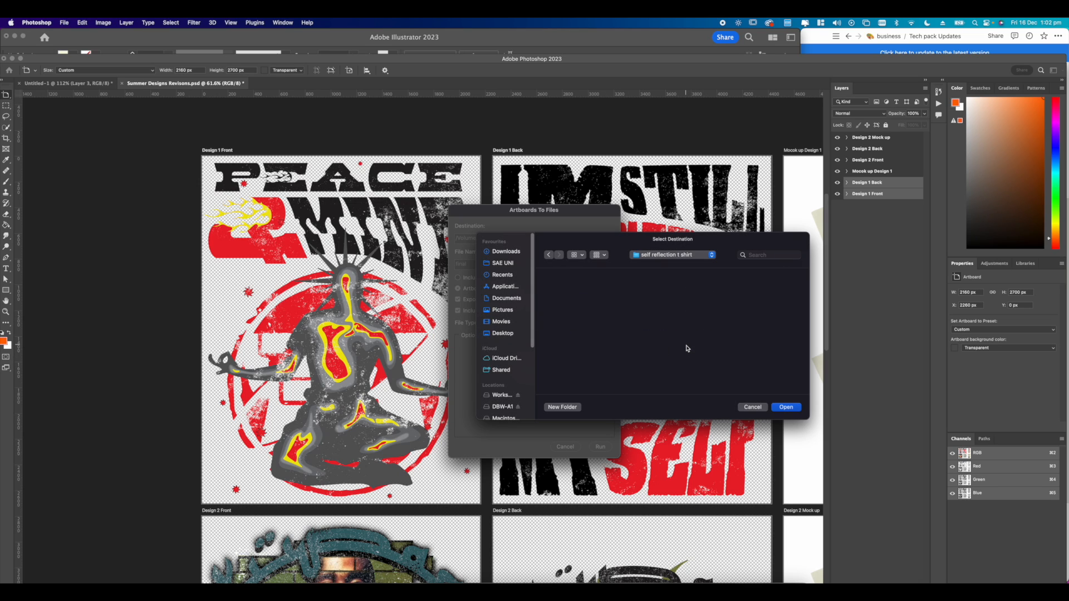
pyautogui.click(786, 408)
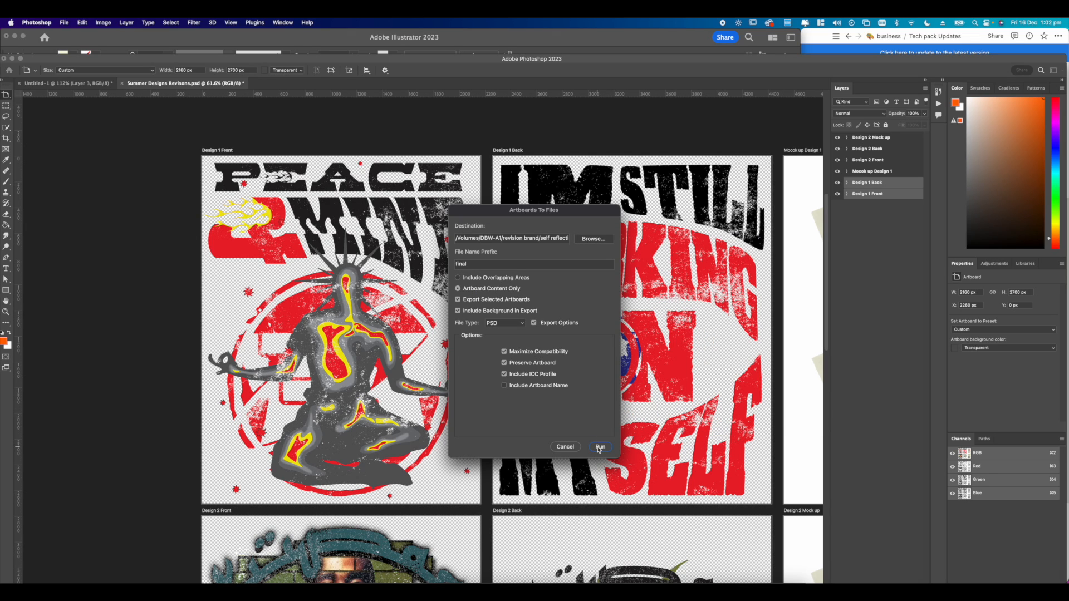
pyautogui.click(600, 448)
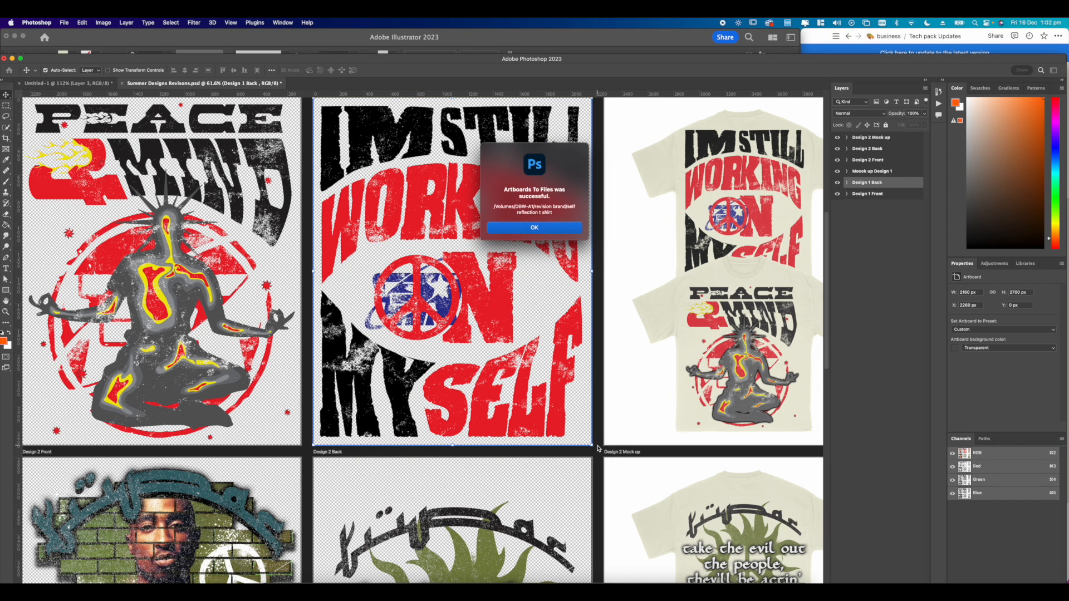
pyautogui.click(563, 229)
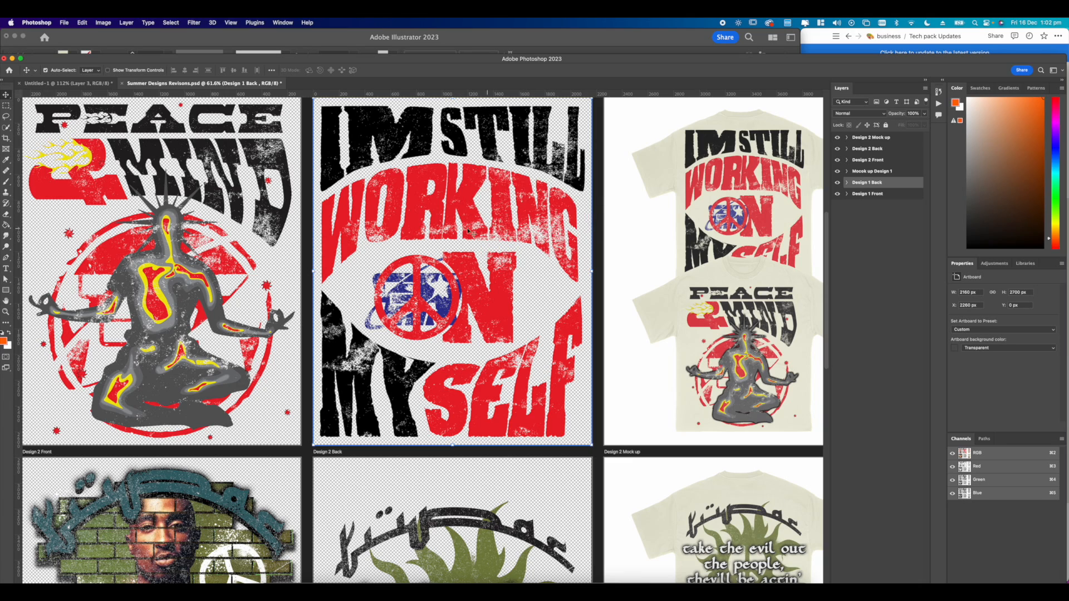
# Set the file type to PNG-24 in a second Artboards to Files export.
pyautogui.press('super+minus')
pyautogui.press('super+minus')
pyautogui.press('super+plus')
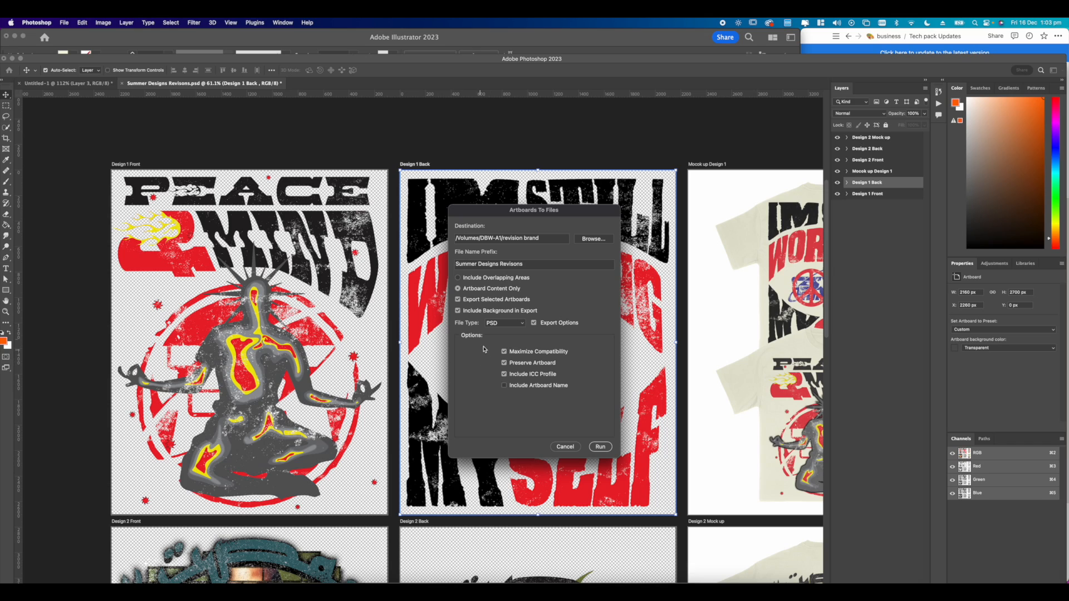
pyautogui.click(504, 323)
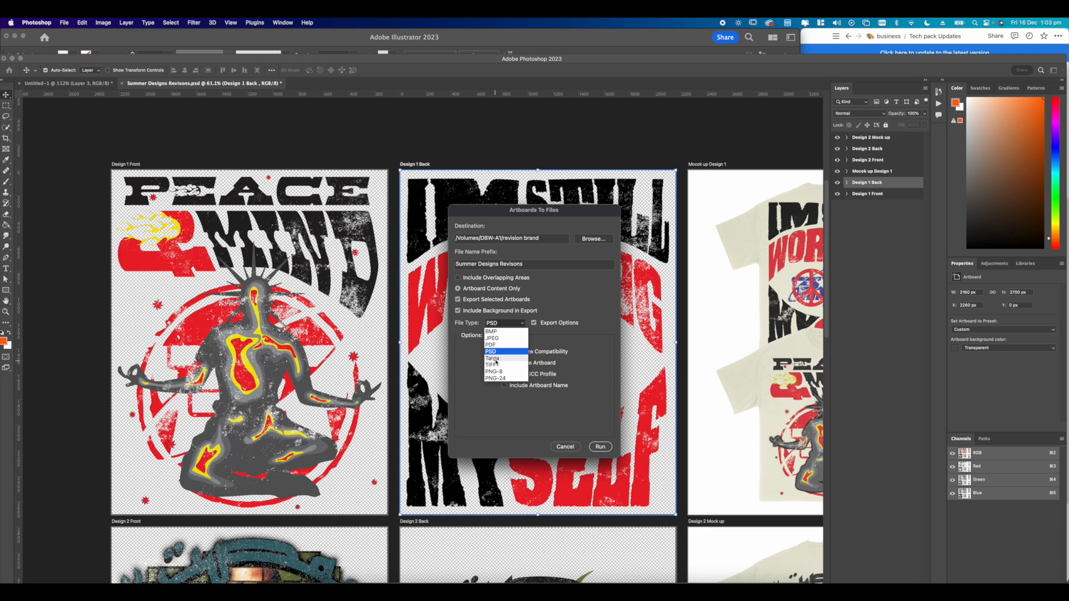
pyautogui.click(497, 377)
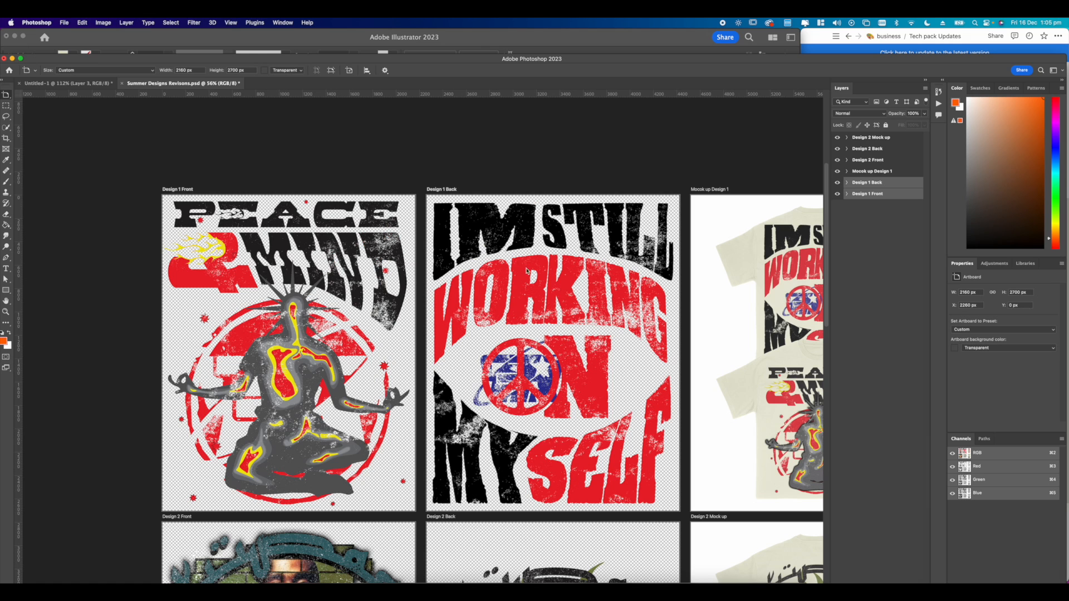
# Set the Artboards to Files export to PDF with file name prefix final and open the destination chooser.
pyautogui.click(523, 324)
pyautogui.click(495, 352)
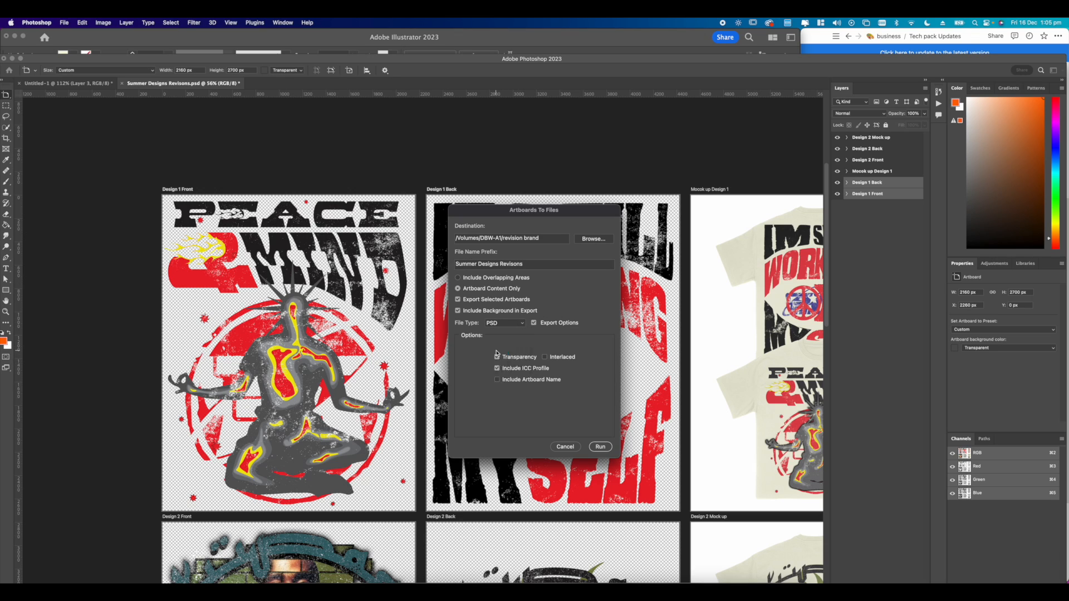
pyautogui.click(502, 323)
pyautogui.click(498, 346)
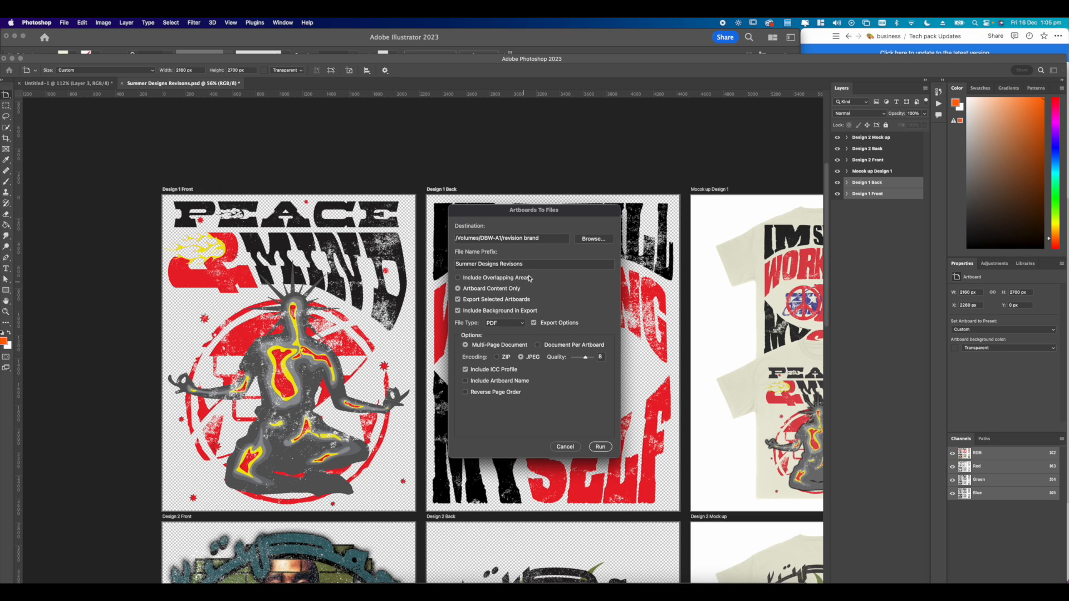
pyautogui.write('final')
pyautogui.click(593, 239)
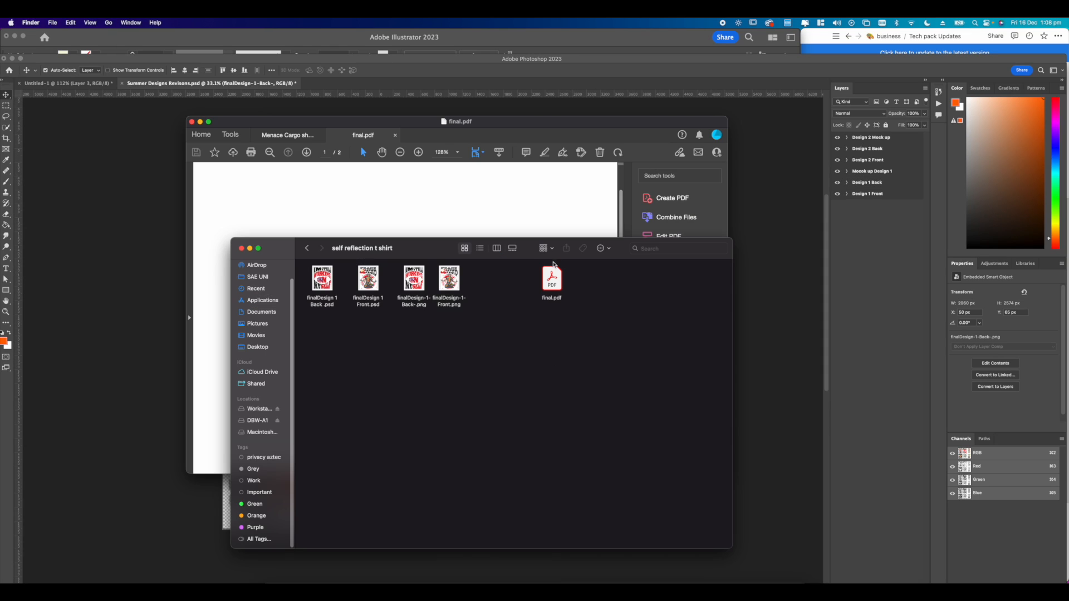
# In the self reflection t shirt folder in Finder, group the front and back PSD files into a new folder named Psd.
pyautogui.moveTo(551, 278); pyautogui.dragTo(526, 283)
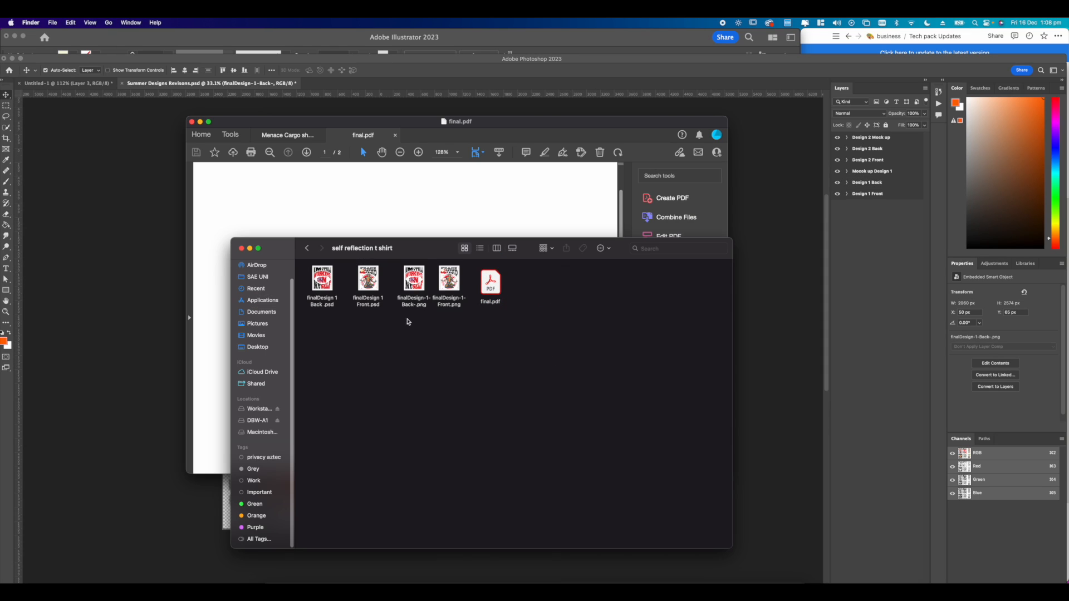
pyautogui.moveTo(376, 322); pyautogui.dragTo(307, 266)
pyautogui.rightClick(323, 285)
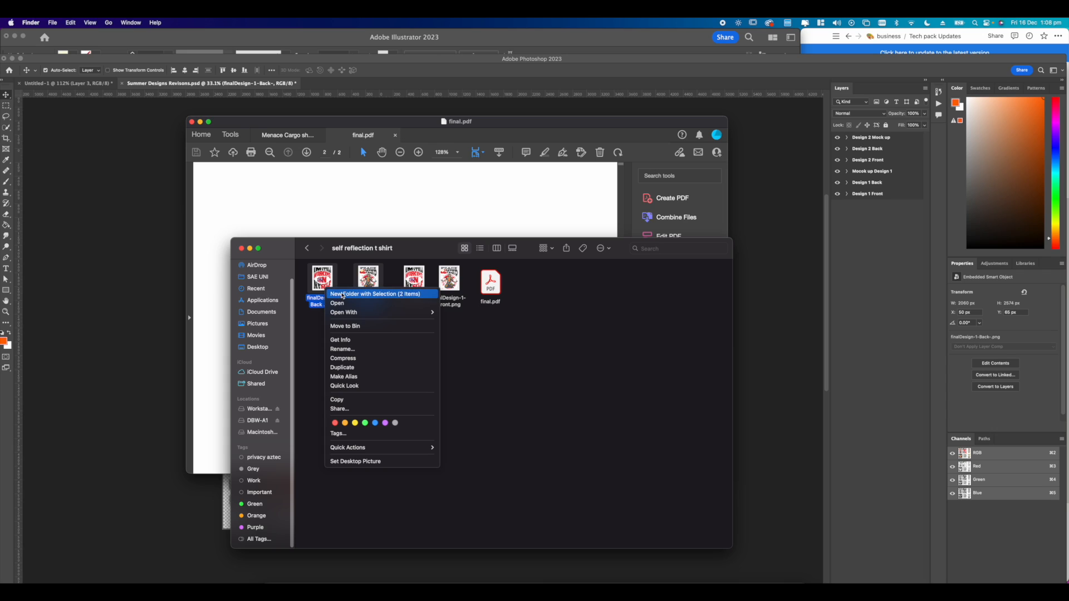
pyautogui.click(342, 295)
pyautogui.write('Psd')
pyautogui.press('Return')
# Group the front and back PNG files into a new folder named Png.
pyautogui.moveTo(391, 280); pyautogui.dragTo(466, 288)
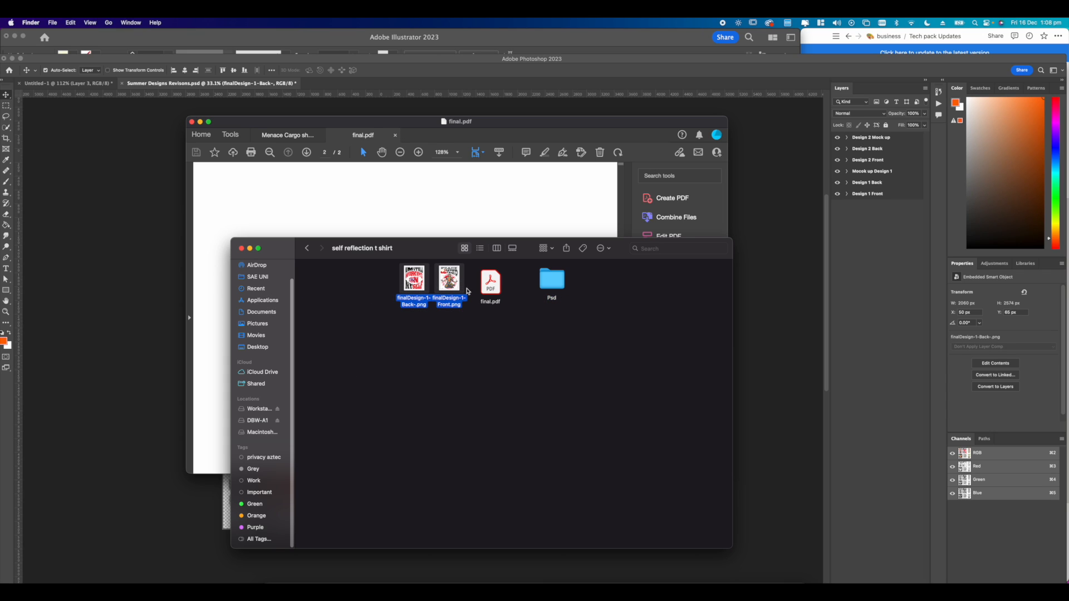
pyautogui.moveTo(434, 327); pyautogui.dragTo(400, 274)
pyautogui.rightClick(425, 284)
pyautogui.click(424, 282)
pyautogui.write('Png')
pyautogui.press('Return')
# Arrange the Psd folder, the Png folder and final.pdf side by side in one row.
pyautogui.moveTo(552, 279); pyautogui.dragTo(410, 284)
pyautogui.moveTo(440, 314); pyautogui.dragTo(356, 280)
pyautogui.click(392, 317)
pyautogui.click(396, 291)
pyautogui.moveTo(490, 282); pyautogui.dragTo(389, 279)
pyautogui.click(496, 313)
# Switch to Acrobat, close final.pdf and the remaining Acrobat window, and return to the exported files.
pyautogui.click(414, 190)
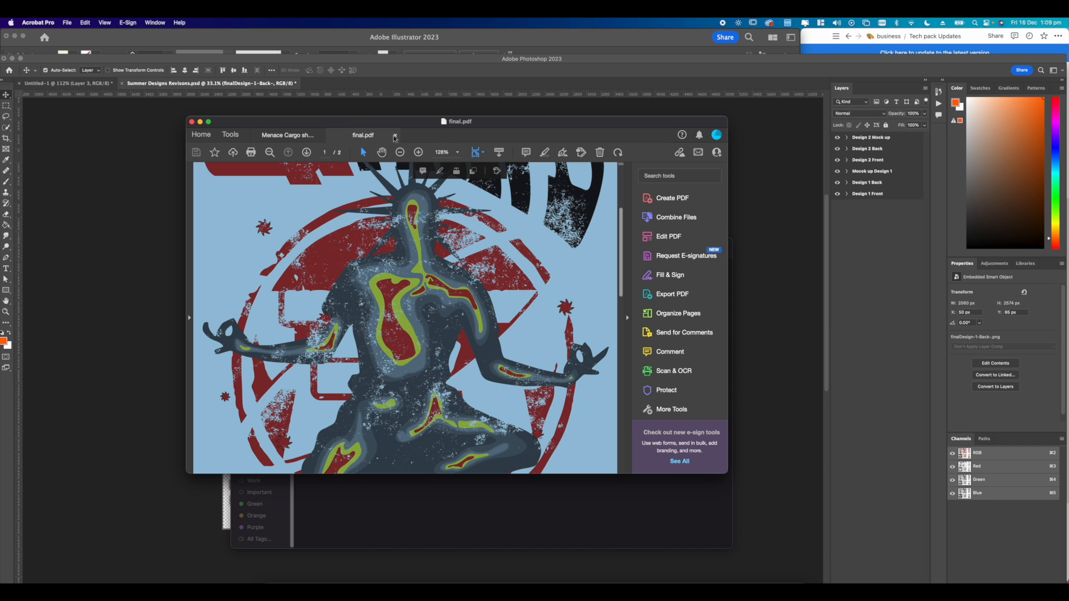
pyautogui.moveTo(398, 138); pyautogui.dragTo(427, 124)
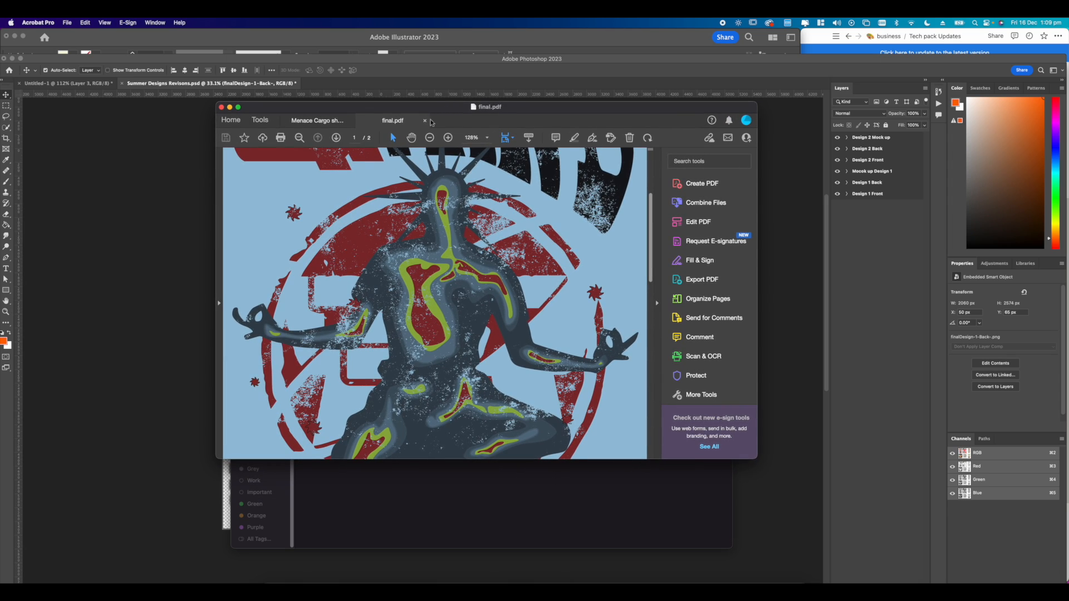
pyautogui.click(425, 120)
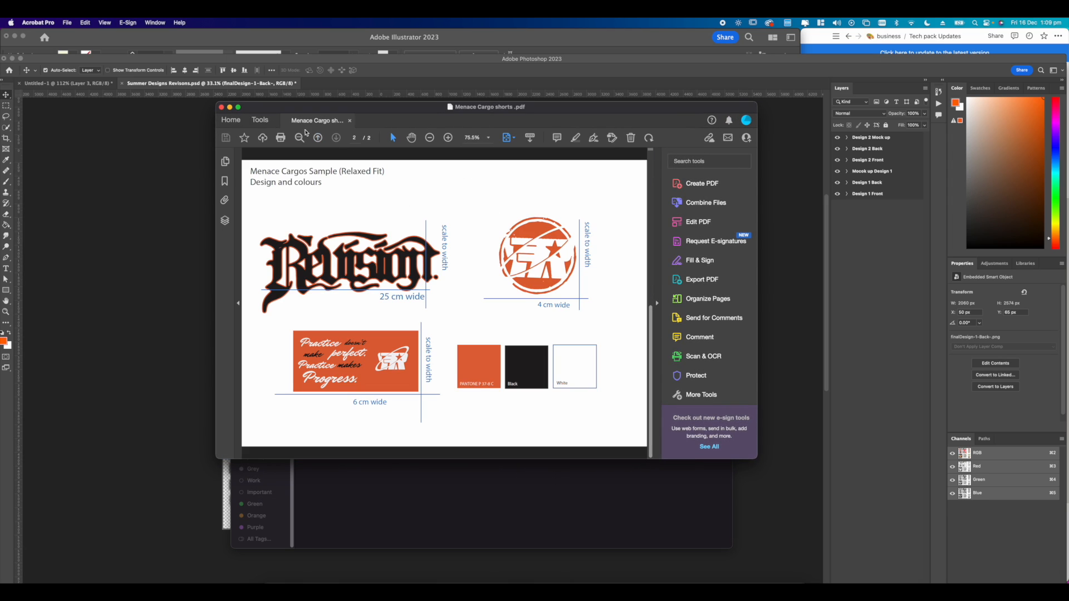
pyautogui.click(221, 108)
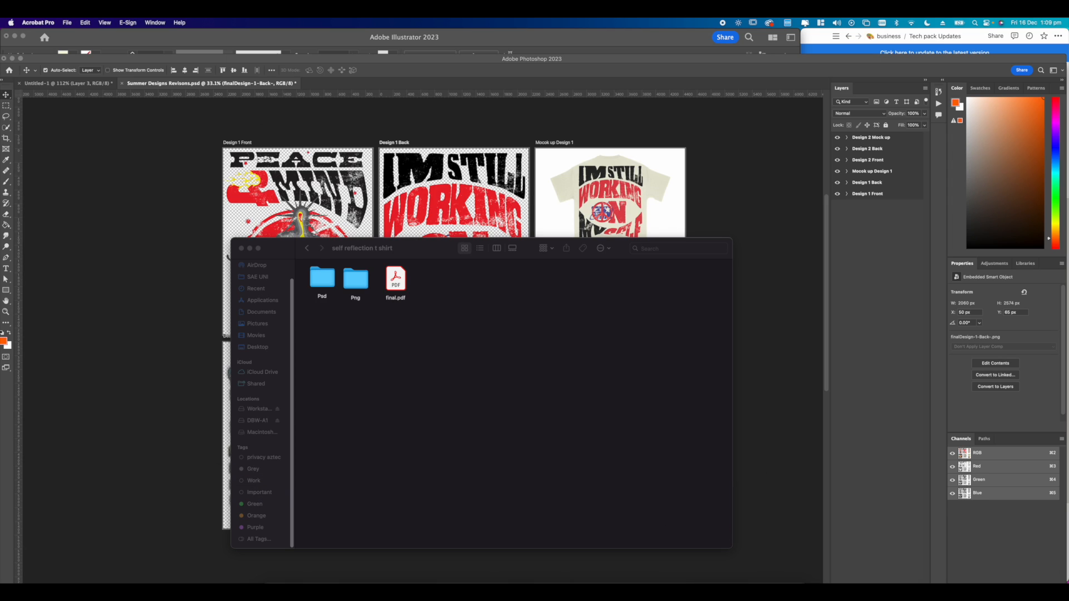
pyautogui.click(446, 398)
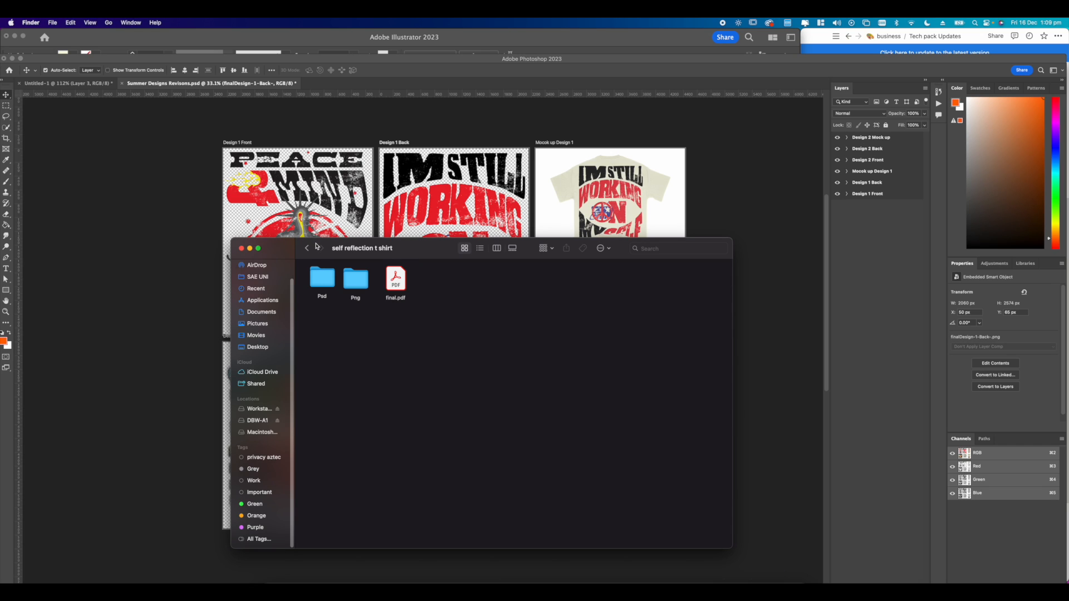
pyautogui.click(155, 273)
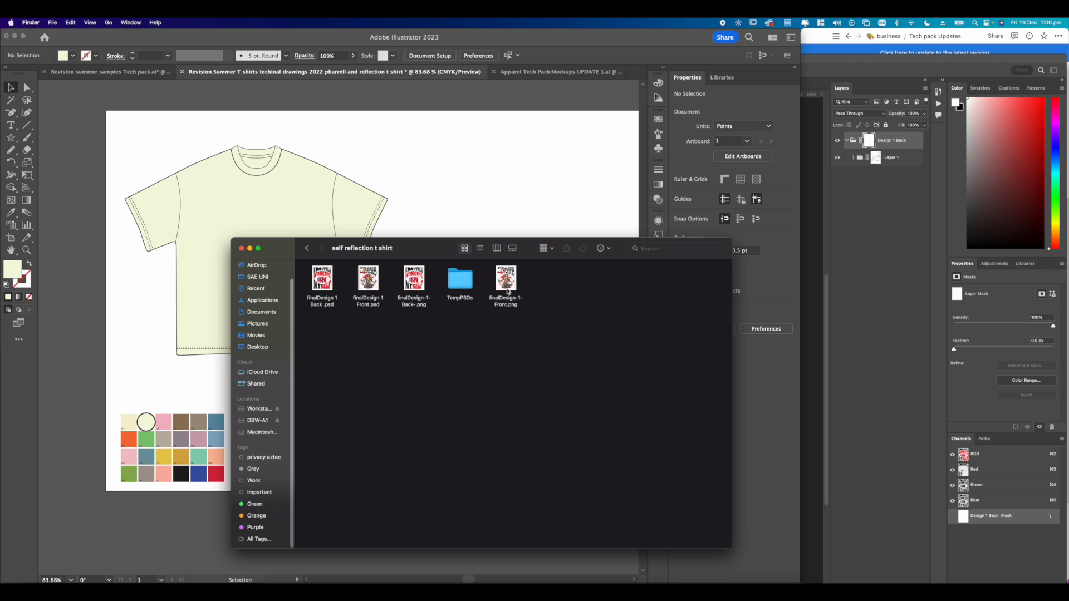
# Try to place finalDesign-1-Front.png and finalDesign-1-Back-.png together in the Illustrator T-shirt drawing.
pyautogui.click(506, 281)
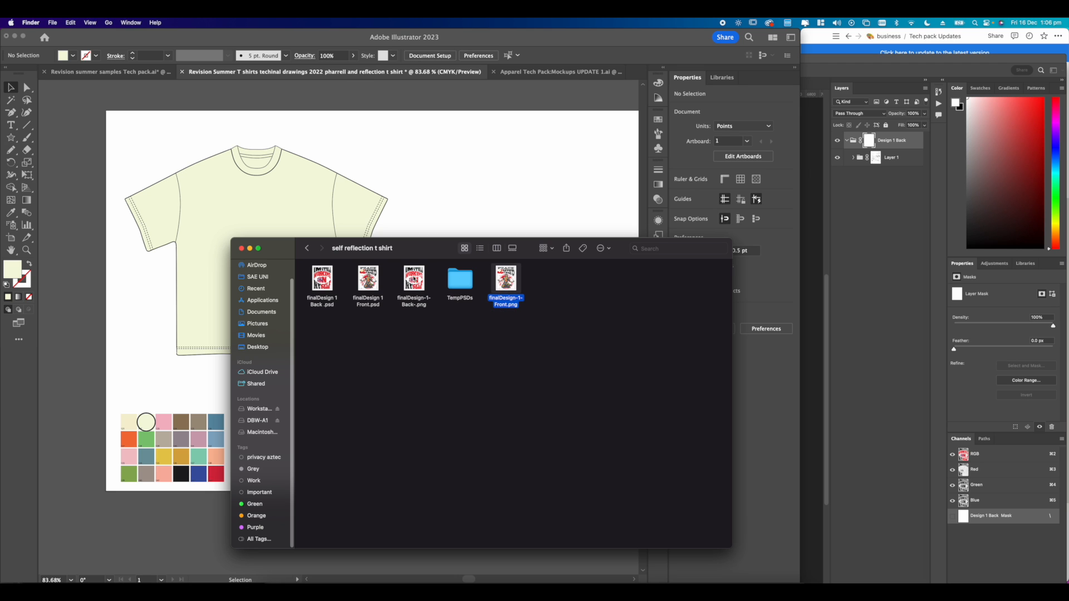
pyautogui.keyDown('super'); pyautogui.click(414, 282); pyautogui.keyUp('super')
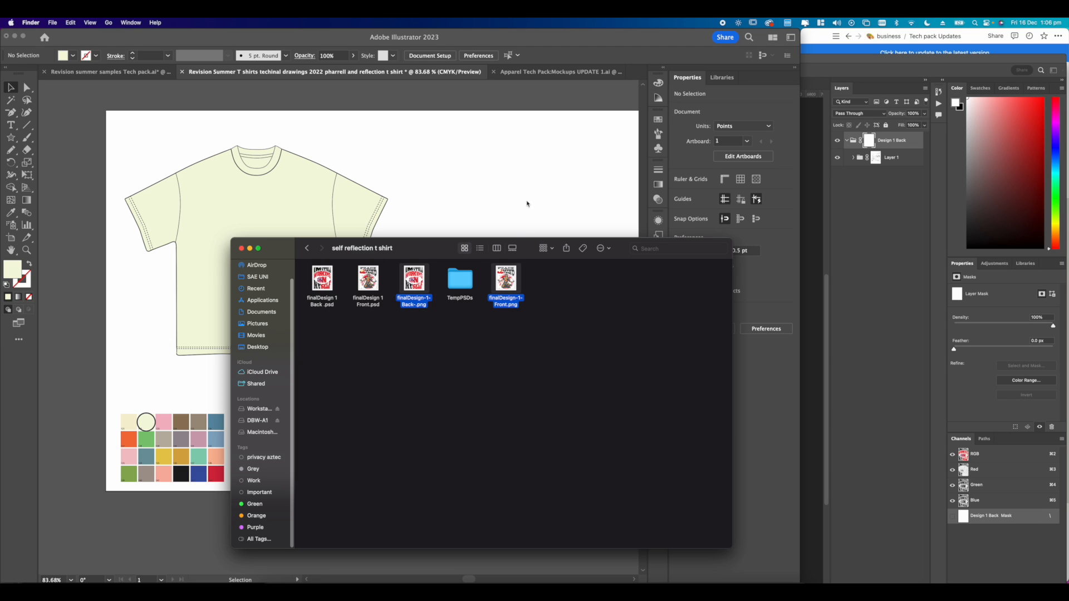
pyautogui.moveTo(424, 278); pyautogui.dragTo(442, 179)
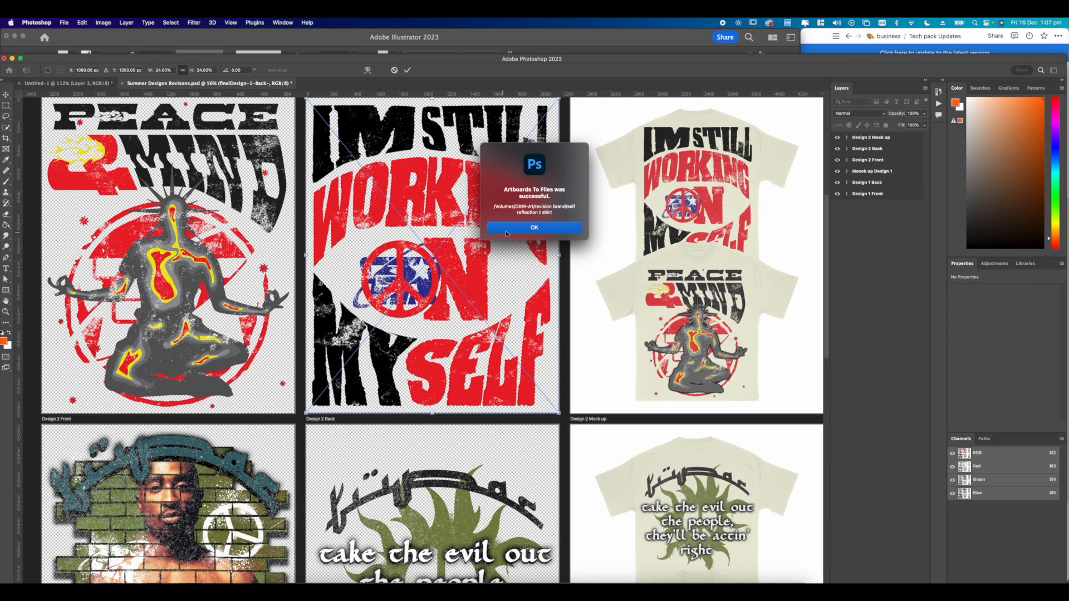
# Switch to Illustrator and place finalDesign-1-Front.png and finalDesign-1-Back-.png from Finder into the T-shirt drawing.
pyautogui.click(515, 317)
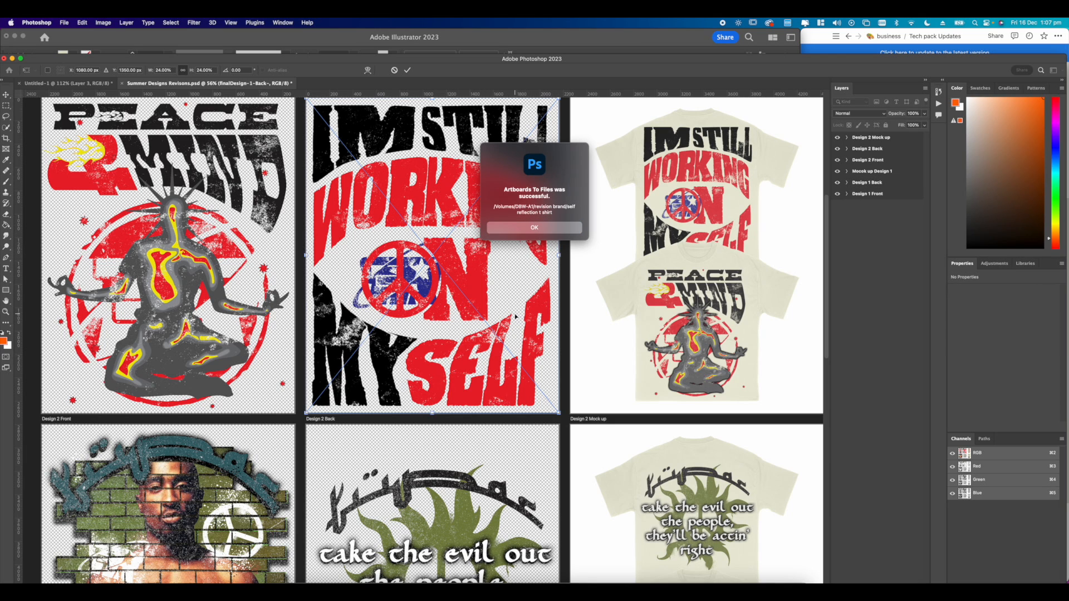
pyautogui.click(565, 590)
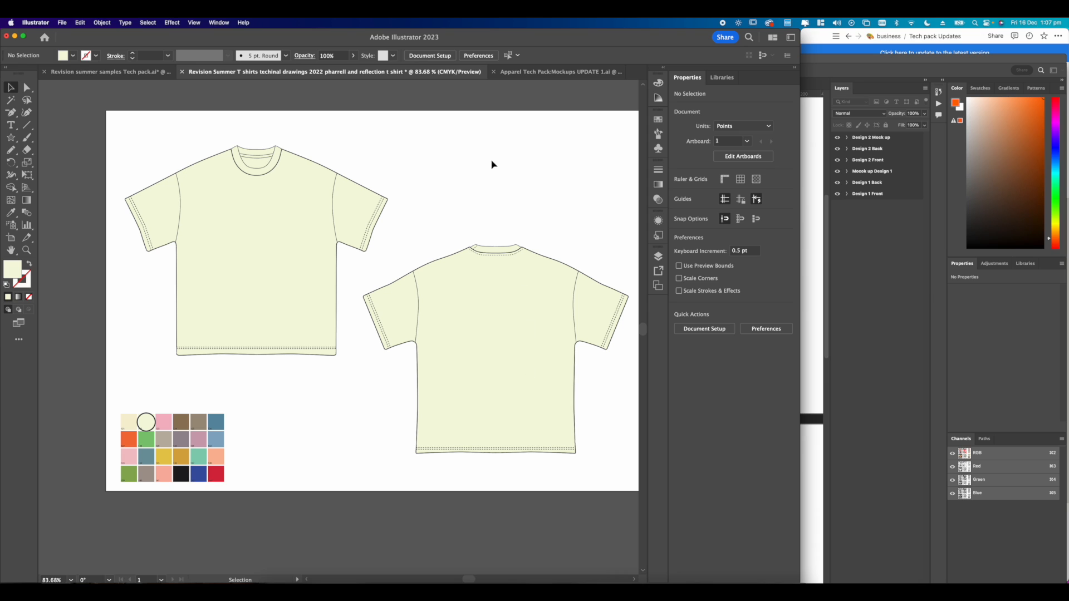
pyautogui.scroll(-3, 375, 247)
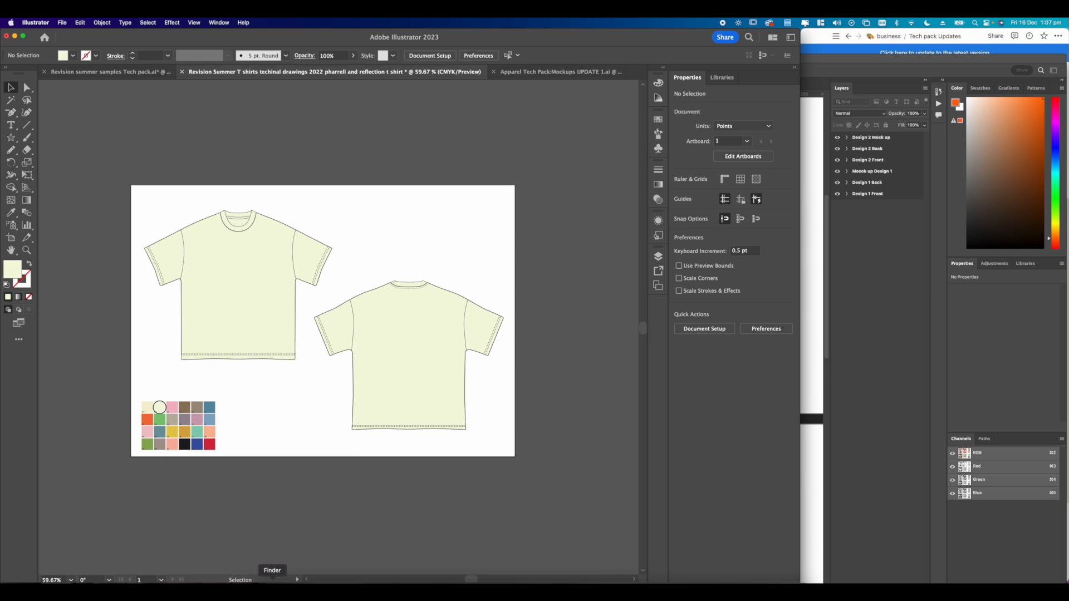
pyautogui.click(272, 591)
pyautogui.click(463, 299)
pyautogui.click(504, 285)
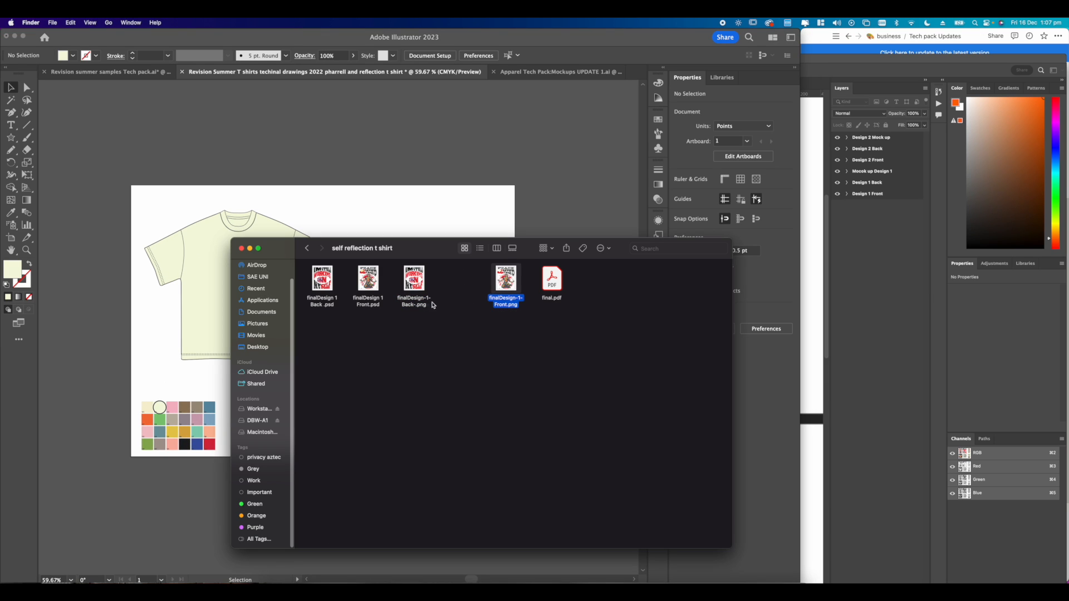
pyautogui.keyDown('super'); pyautogui.click(413, 290); pyautogui.keyUp('super')
pyautogui.moveTo(414, 285); pyautogui.dragTo(344, 187)
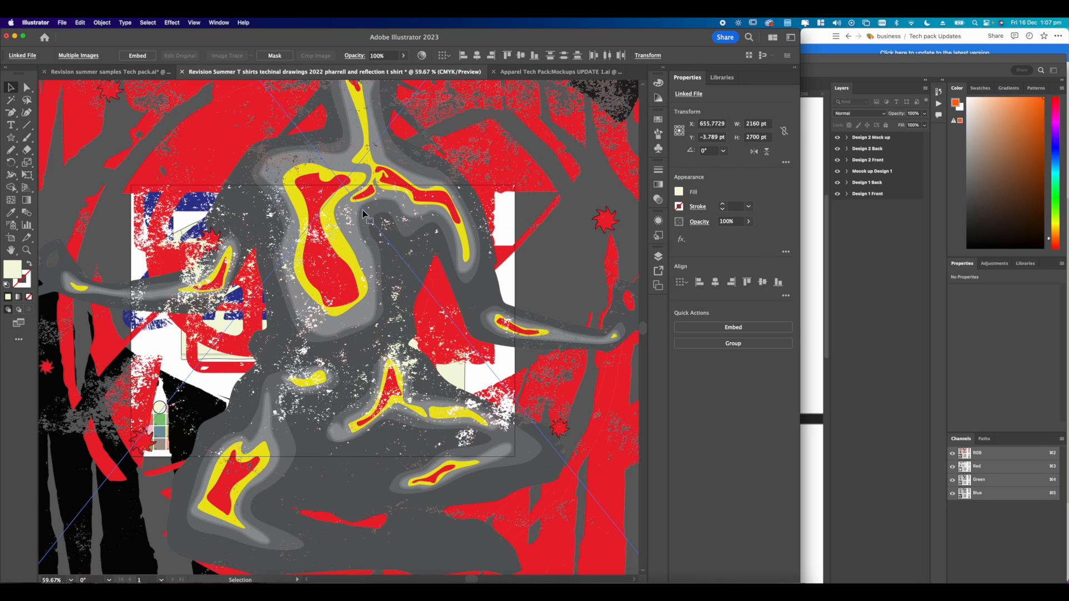
# Move the placed front artwork beside the back artwork so the two no longer overlap.
pyautogui.scroll(-10, 362, 212)
pyautogui.click(363, 213)
pyautogui.moveTo(362, 264); pyautogui.dragTo(563, 281)
pyautogui.click(515, 341)
pyautogui.hscroll(3, 515, 341)
pyautogui.scroll(2, 515, 342)
# Scale both placed artworks down together so they fit within the T-shirt drawing's artboard.
pyautogui.press('super+a')
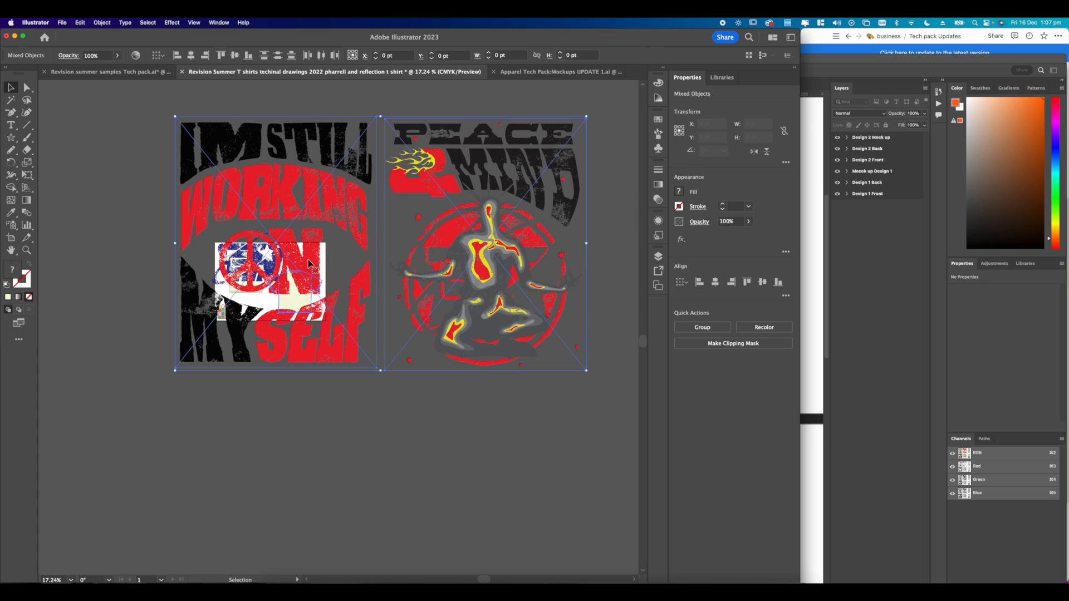
pyautogui.moveTo(380, 370); pyautogui.dragTo(257, 281)
pyautogui.click(339, 263)
pyautogui.scroll(5, 216, 291)
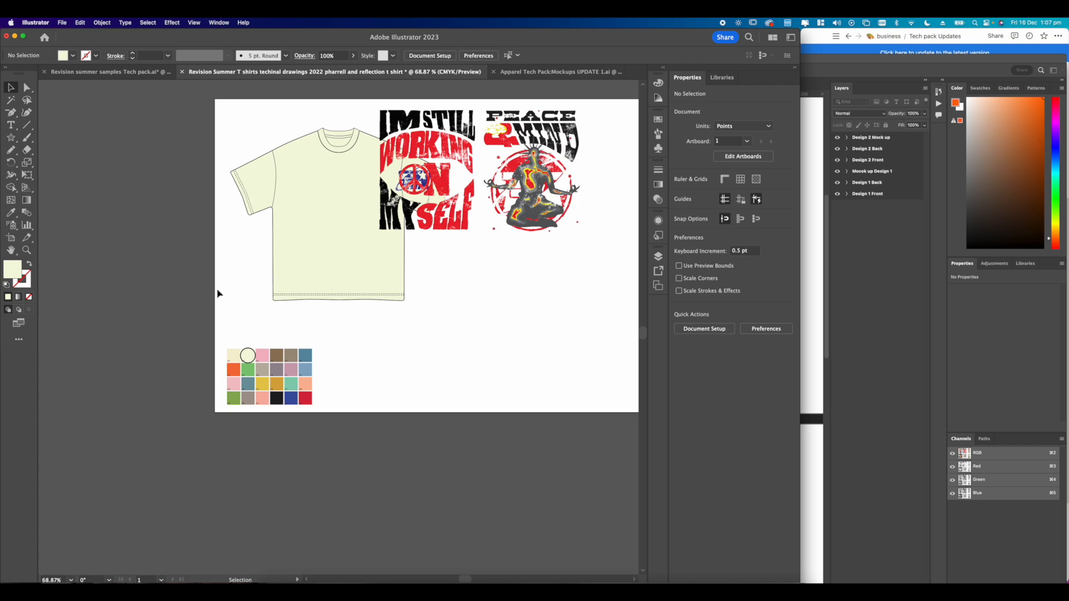
# Undo the last scaling of the placed artworks.
pyautogui.press('super+z')
pyautogui.press('super+z')
pyautogui.scroll(-3, 561, 424)
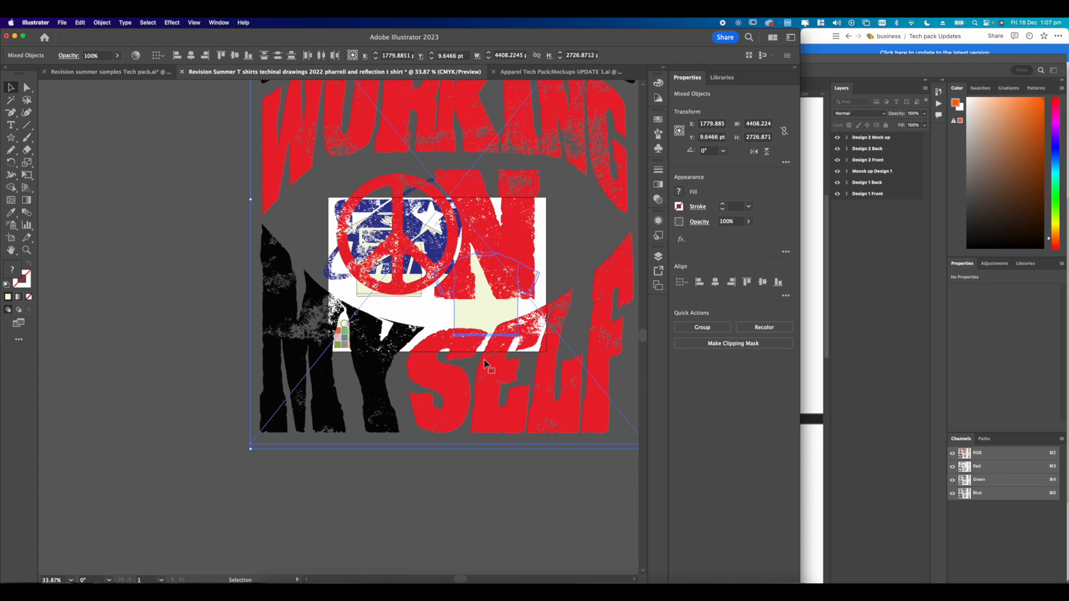
# Scale the back artwork to about 295 by 369 pt and position it on the back T-shirt.
pyautogui.click(528, 488)
pyautogui.moveTo(557, 417); pyautogui.dragTo(338, 413)
pyautogui.scroll(-2, 337, 413)
pyautogui.click(380, 469)
pyautogui.click(289, 407)
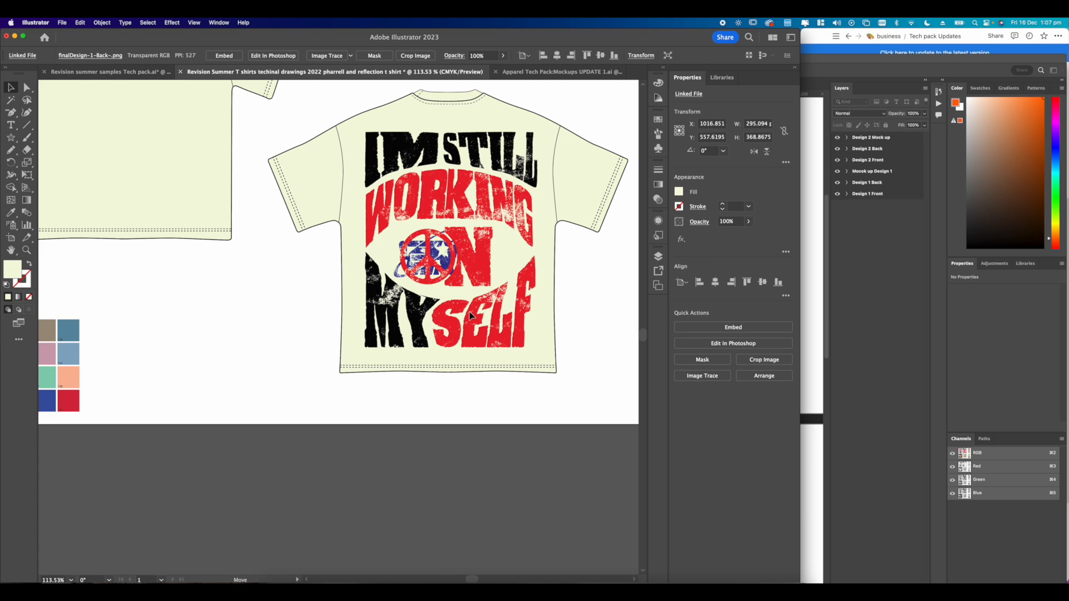
pyautogui.click(470, 454)
# Start drawing a rectangular grid beside the colour swatches and remove all its horizontal dividers.
pyautogui.scroll(-5, 432, 417)
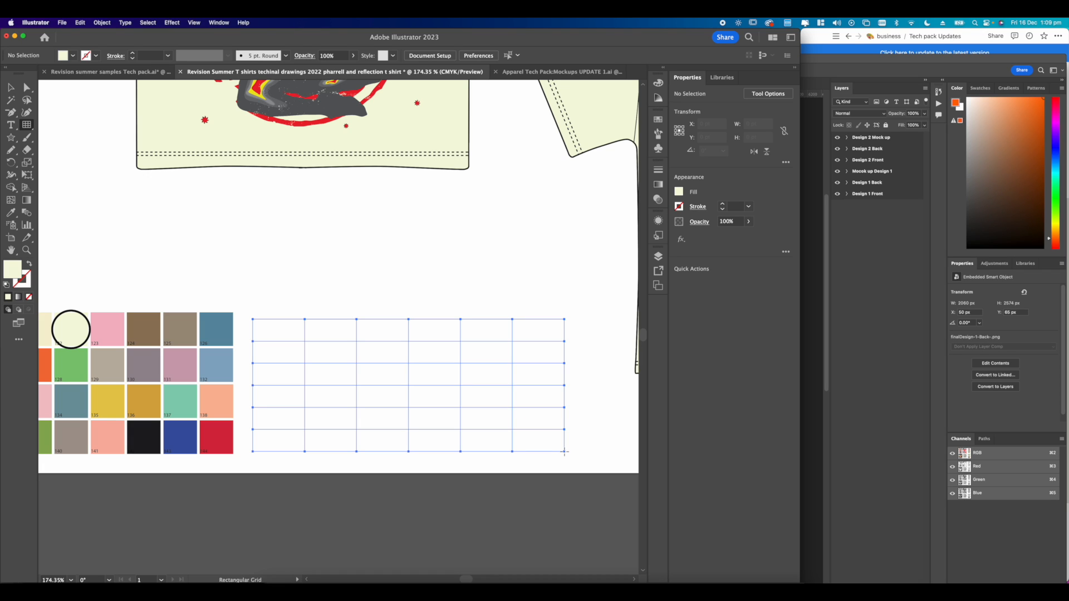
pyautogui.moveTo(564, 452); pyautogui.dragTo(564, 450)
pyautogui.press('Down')
pyautogui.press('Down')
pyautogui.press('Down')
pyautogui.press('Down')
pyautogui.press('Down')
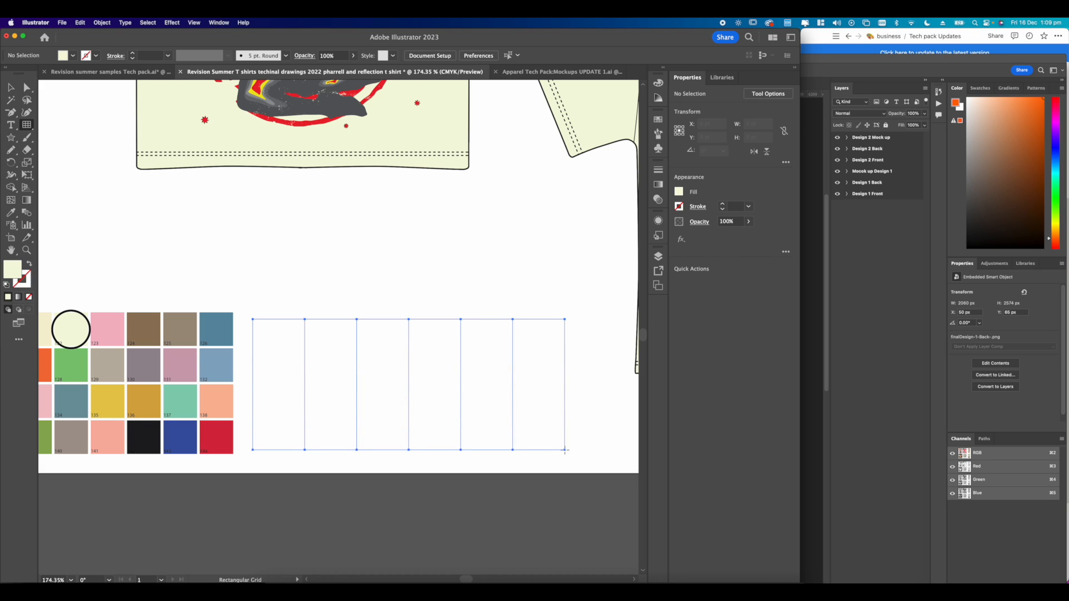
# Remove all vertical dividers from the grid being drawn and make its outline slightly smaller.
pyautogui.press('Left')
pyautogui.press('Left')
pyautogui.press('Left')
pyautogui.press('Left')
pyautogui.press('Left')
pyautogui.moveTo(564, 450); pyautogui.dragTo(565, 450)
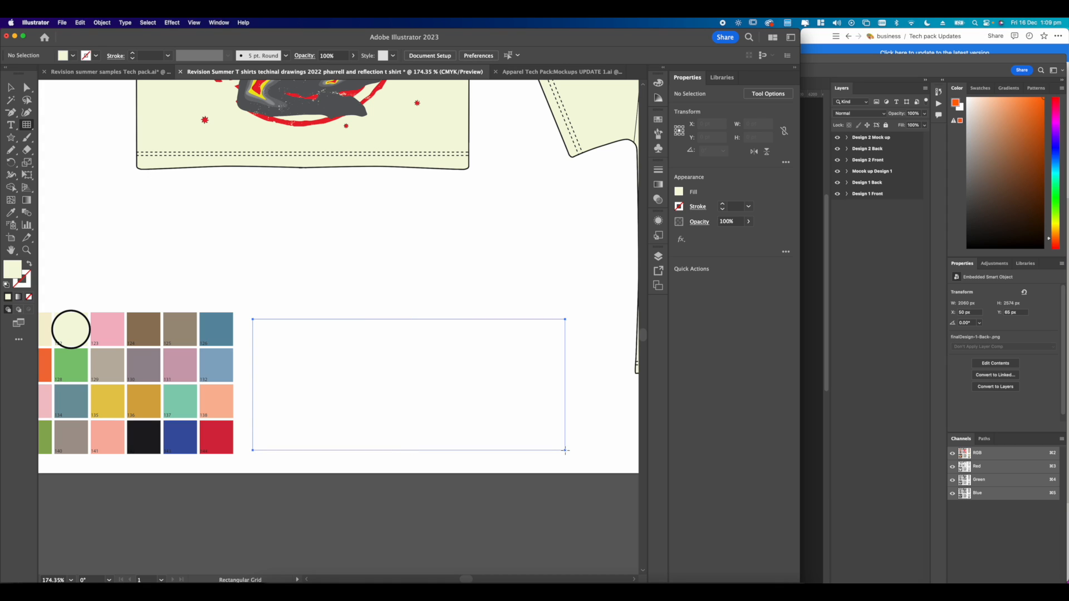
pyautogui.moveTo(565, 451); pyautogui.dragTo(555, 444)
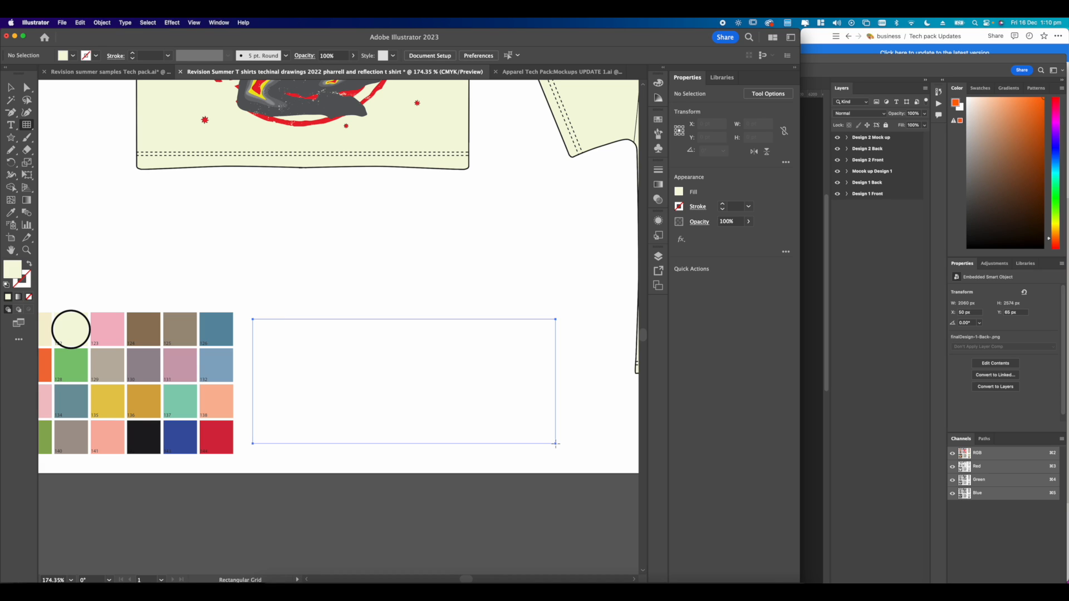
# Add seven vertical dividers to split the grid being drawn into eight columns.
pyautogui.press('Right')
pyautogui.press('Right')
pyautogui.press('Right')
pyautogui.press('Right')
pyautogui.press('Right')
pyautogui.press('Right')
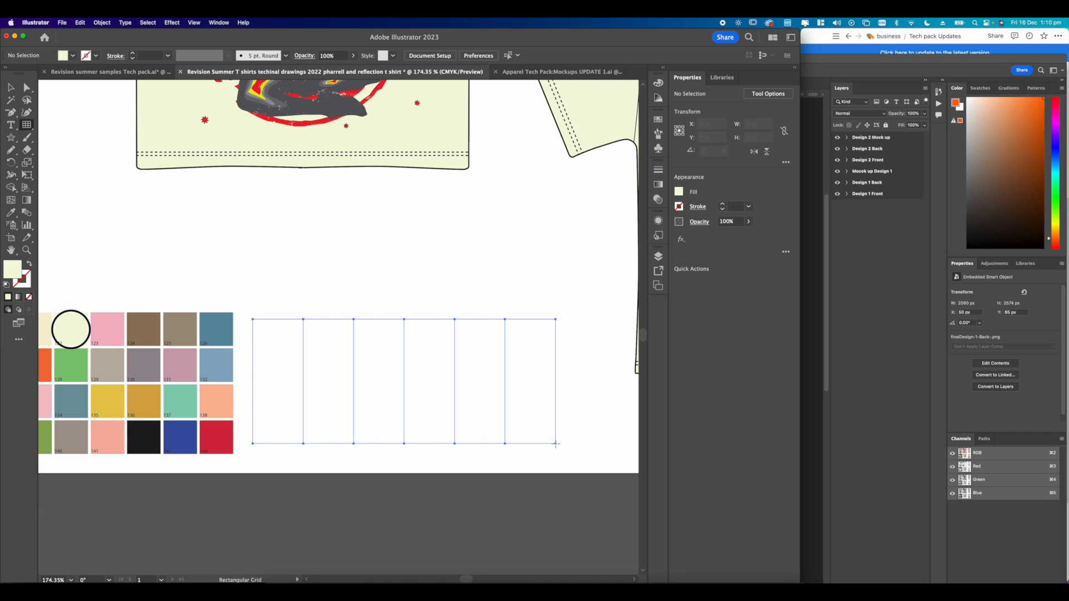
pyautogui.press('Right')
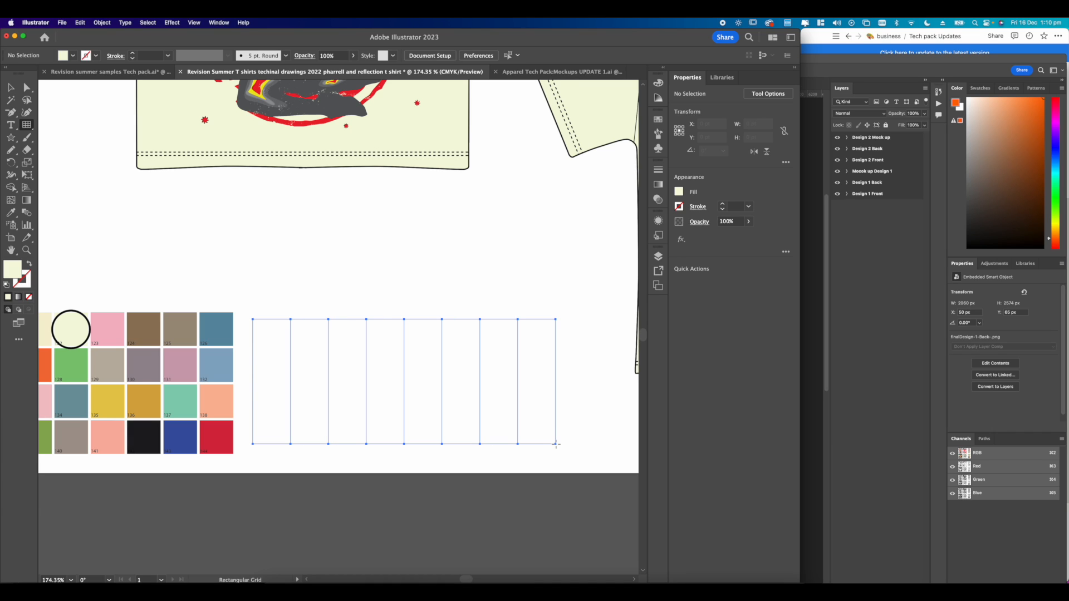
# Split the grid into four rows and finish it at about 355 by 105 pt.
pyautogui.moveTo(555, 444); pyautogui.dragTo(556, 445)
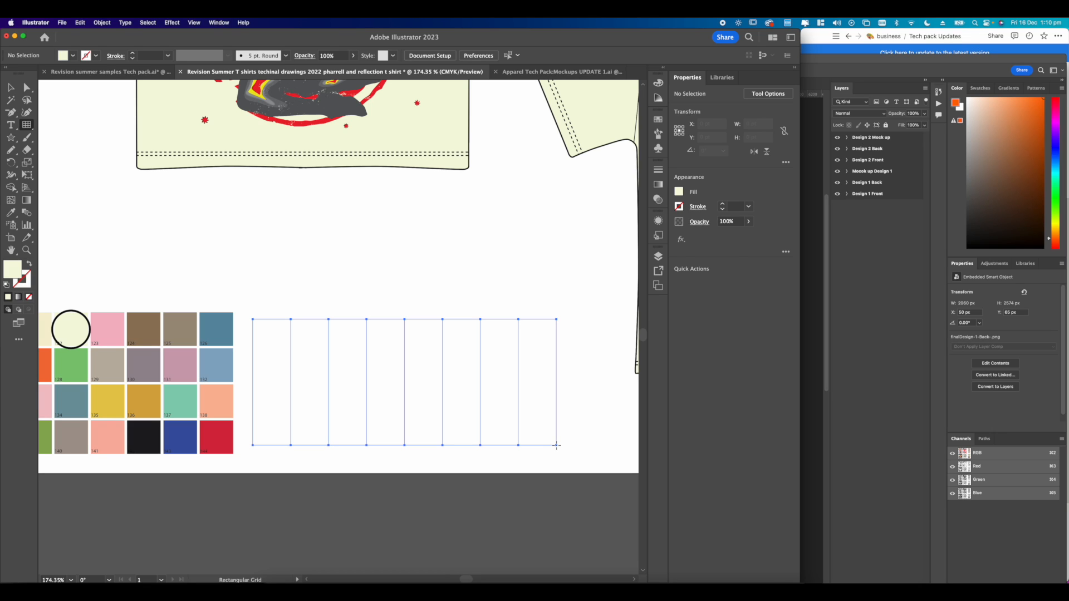
pyautogui.press('Up')
pyautogui.press('Up')
pyautogui.press('Up')
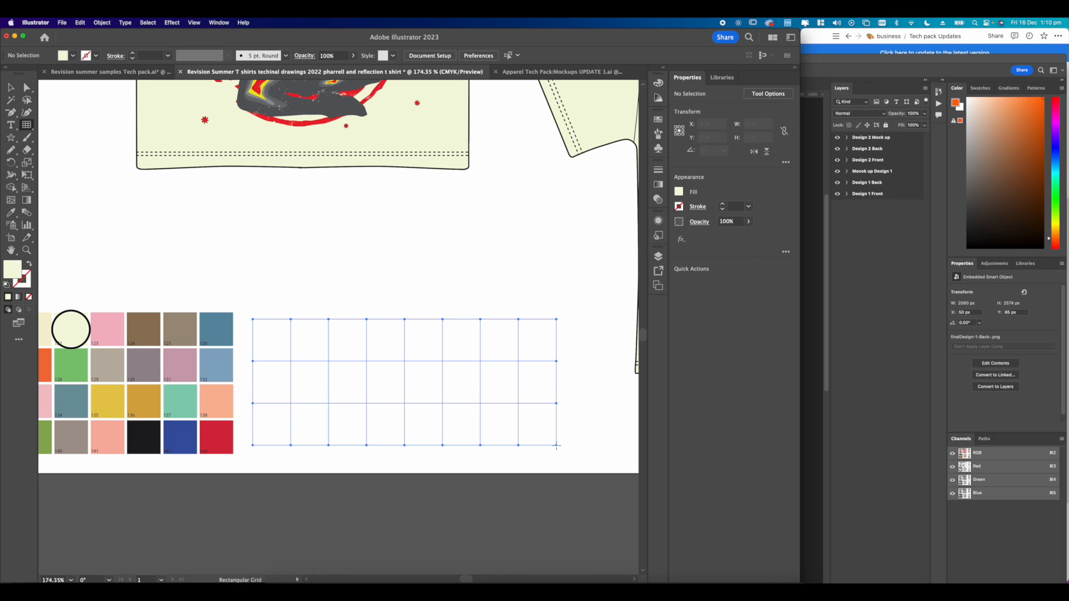
pyautogui.press('Up')
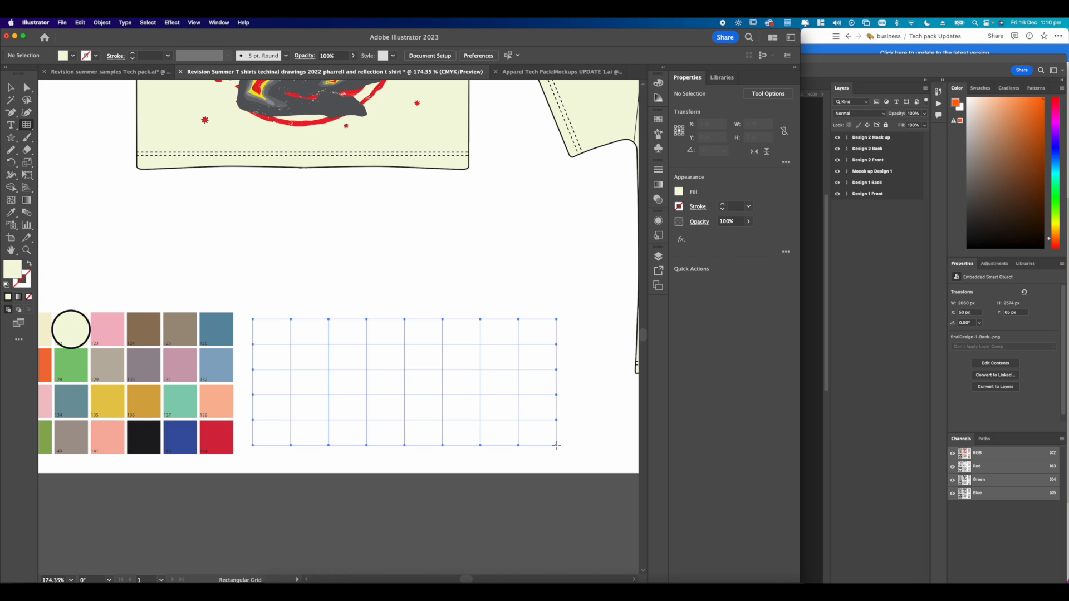
pyautogui.press('Down')
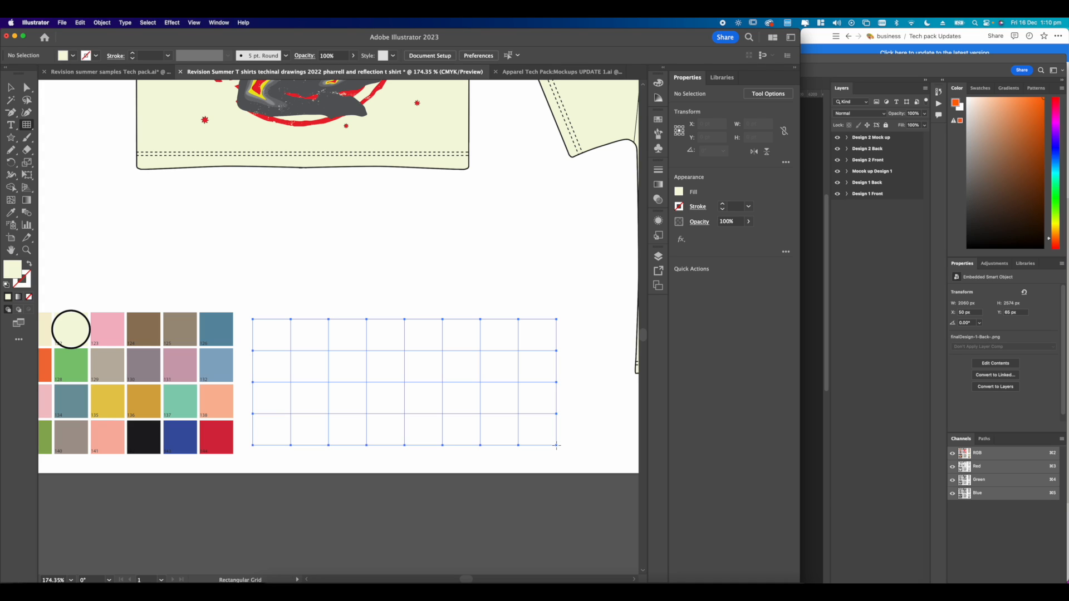
pyautogui.moveTo(556, 445)
pyautogui.mouseDown()
pyautogui.moveTo(556, 551)
pyautogui.moveTo(561, 411)
pyautogui.moveTo(589, 418)
pyautogui.mouseUp()
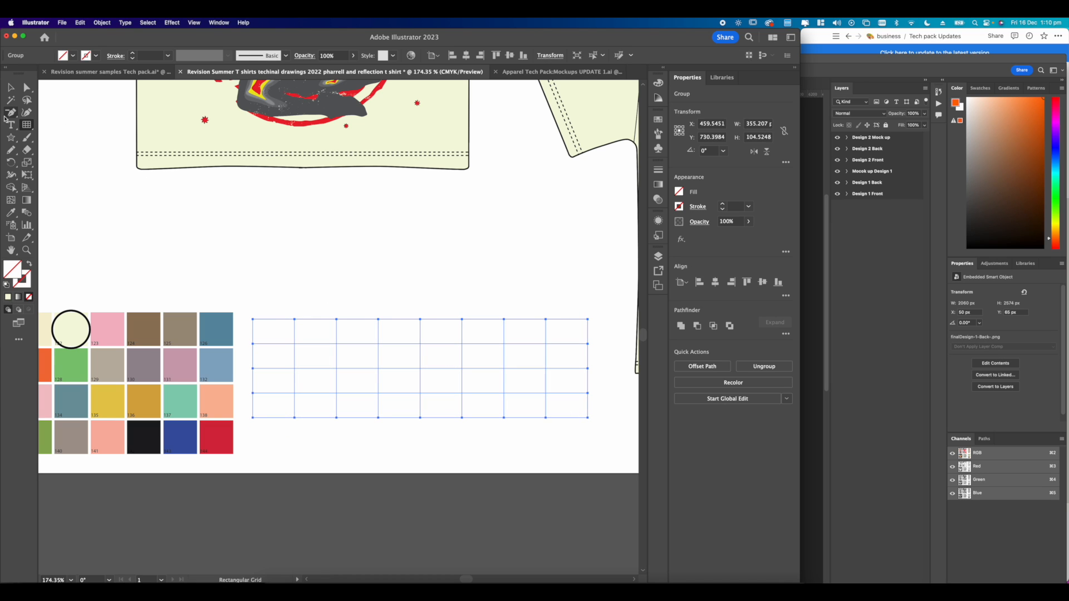
# Give the grid a 1 pt black stroke and enlarge it to about 375 by 110 pt.
pyautogui.click(11, 88)
pyautogui.click(388, 241)
pyautogui.click(392, 344)
pyautogui.click(720, 204)
pyautogui.click(308, 291)
pyautogui.click(448, 345)
pyautogui.moveTo(421, 418); pyautogui.dragTo(421, 424)
pyautogui.click(427, 437)
pyautogui.hscroll(2, 521, 473)
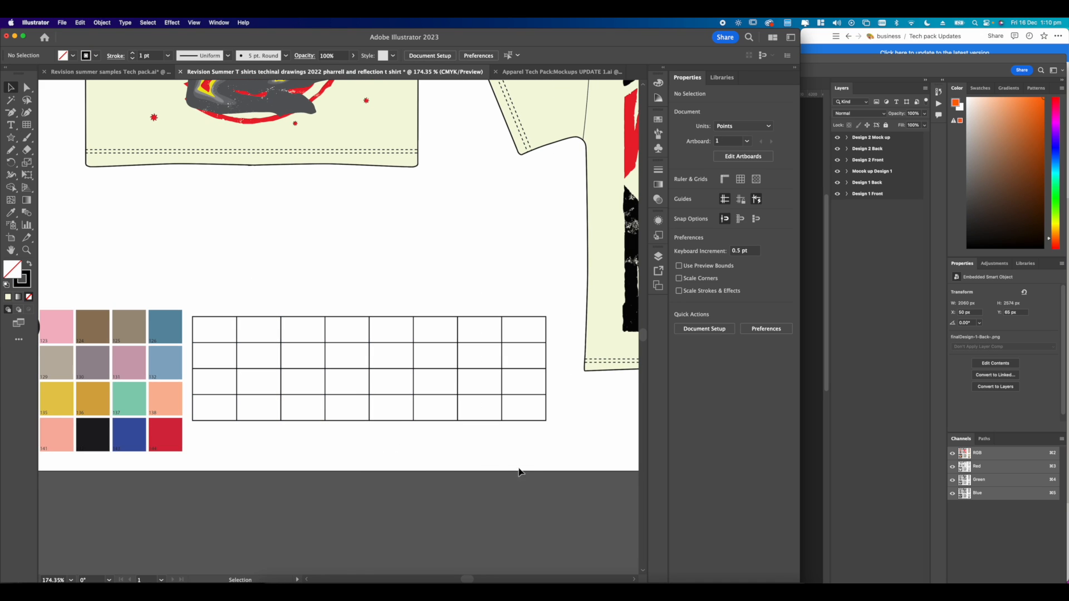
pyautogui.hscroll(-4, 354, 362)
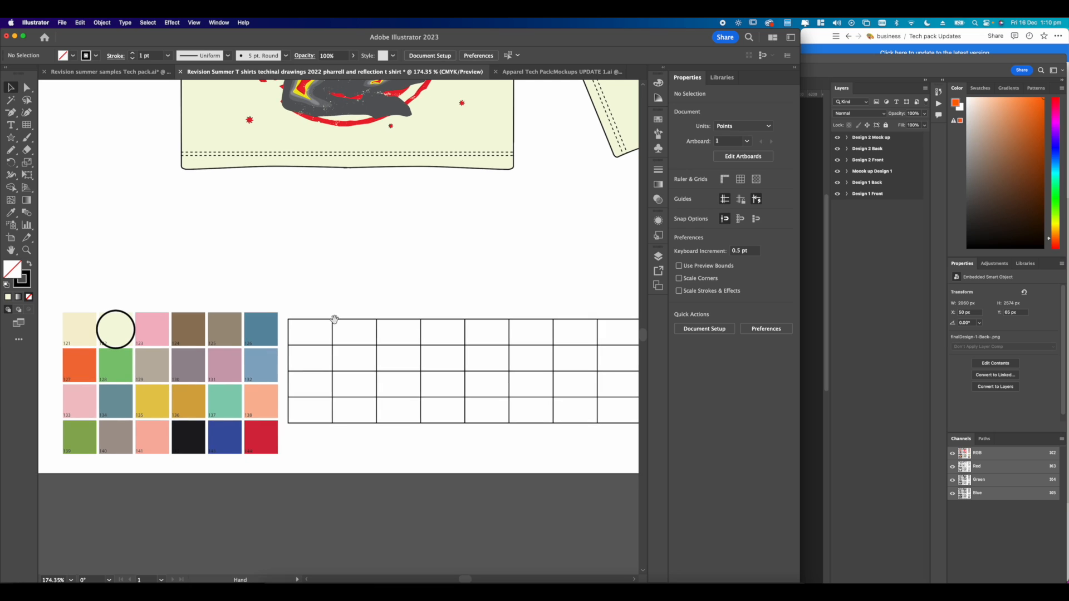
pyautogui.scroll(2, 298, 319)
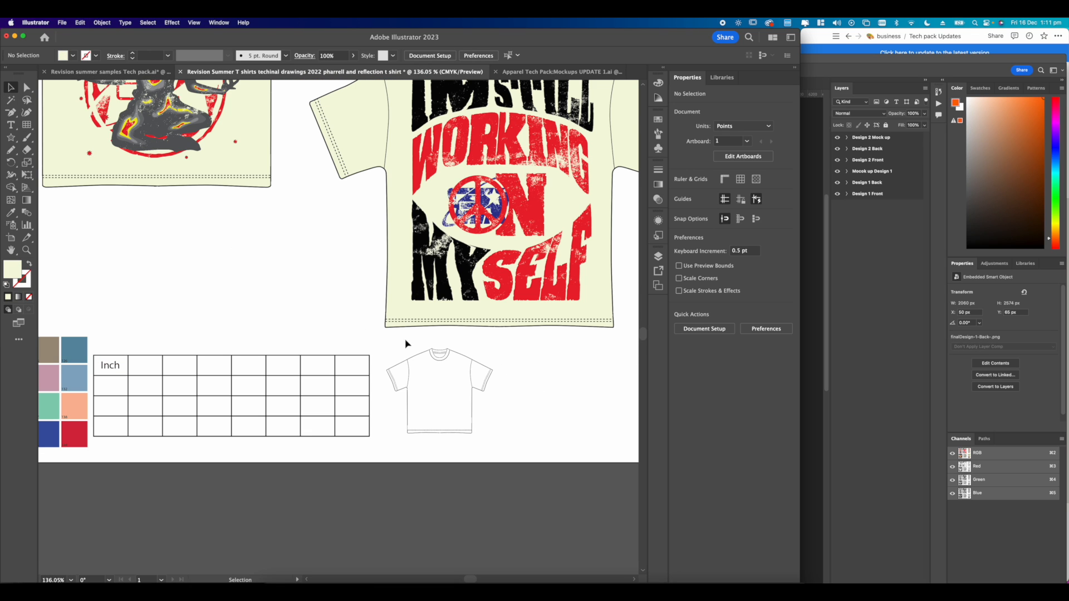
# Widen the grid so its outer edge sits close to the small T-shirt outline.
pyautogui.scroll(2, 396, 343)
pyautogui.scroll(-1, 396, 351)
pyautogui.scroll(-5, 401, 351)
pyautogui.moveTo(314, 368); pyautogui.dragTo(342, 371)
pyautogui.click(375, 390)
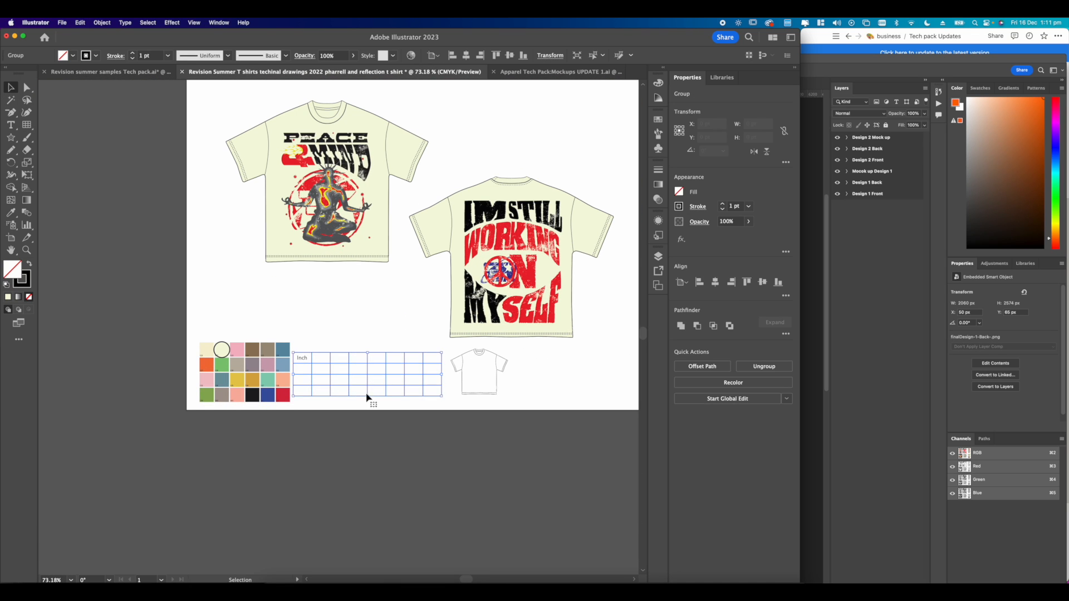
pyautogui.scroll(3, 379, 402)
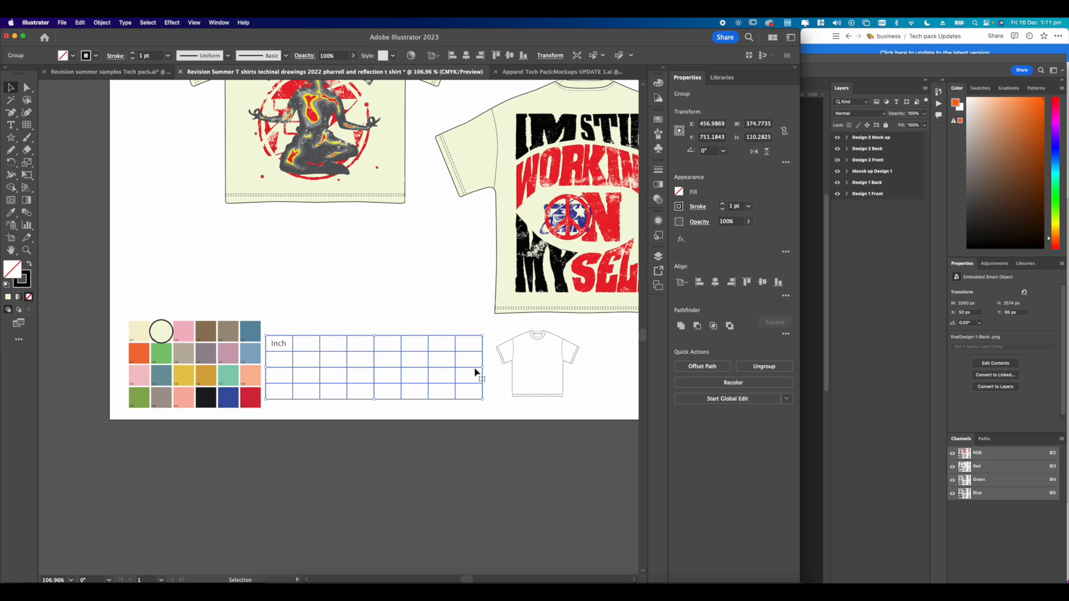
pyautogui.moveTo(483, 367); pyautogui.dragTo(474, 389)
pyautogui.click(511, 385)
pyautogui.click(472, 385)
pyautogui.scroll(-5, 526, 384)
pyautogui.scroll(4, 527, 384)
pyautogui.click(556, 396)
pyautogui.moveTo(394, 398); pyautogui.dragTo(413, 400)
pyautogui.scroll(3, 399, 395)
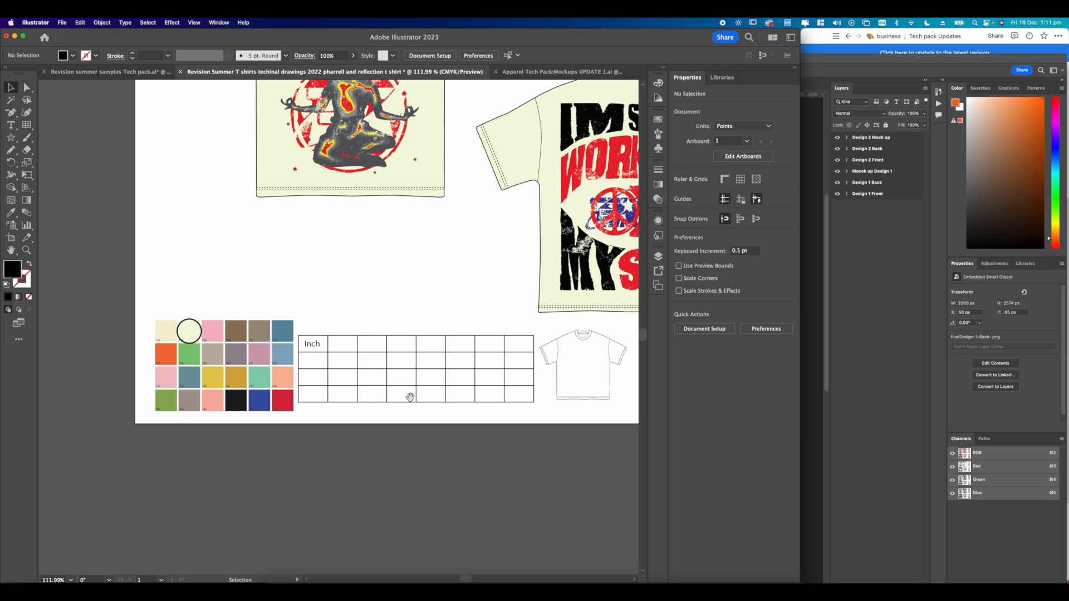
# Add parentheses around the label in the grid's first cell so it reads "(Inch)".
pyautogui.hscroll(4, 382, 419)
pyautogui.hscroll(-4, 326, 420)
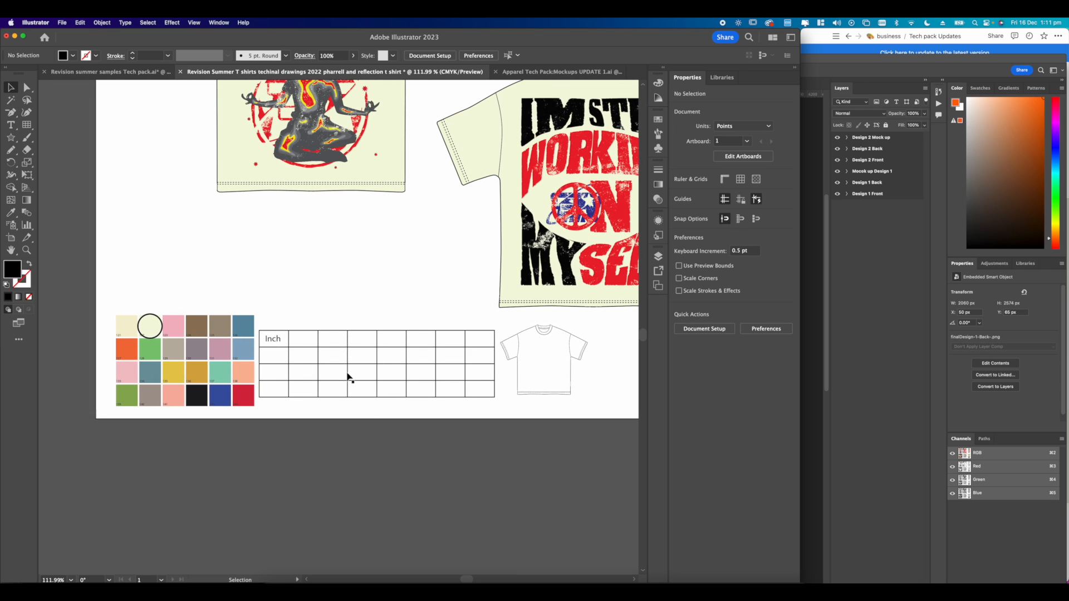
pyautogui.scroll(6, 347, 376)
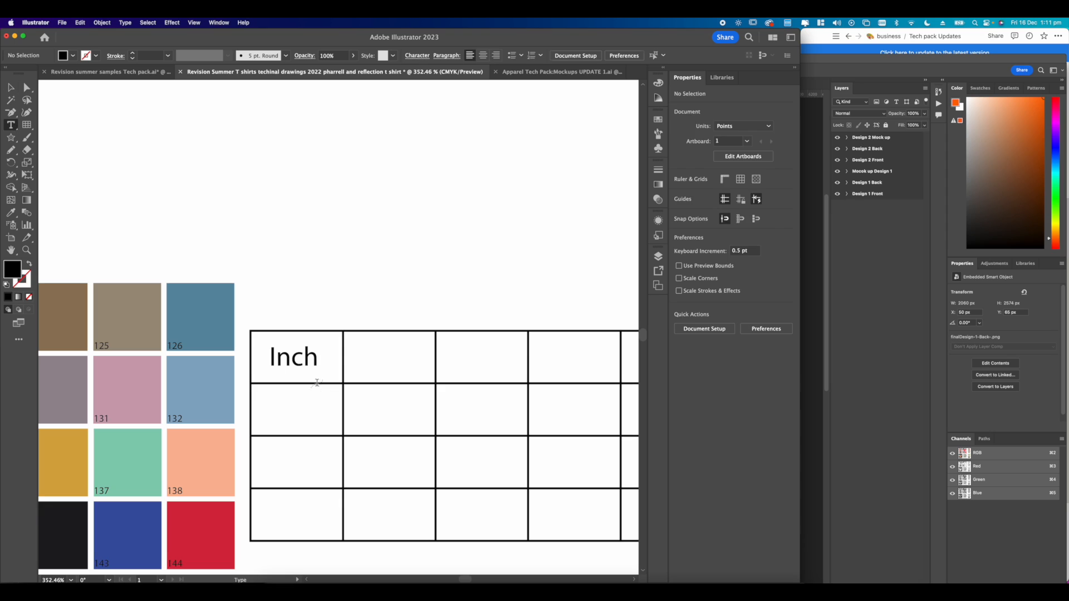
pyautogui.doubleClick(318, 389)
pyautogui.write('0')
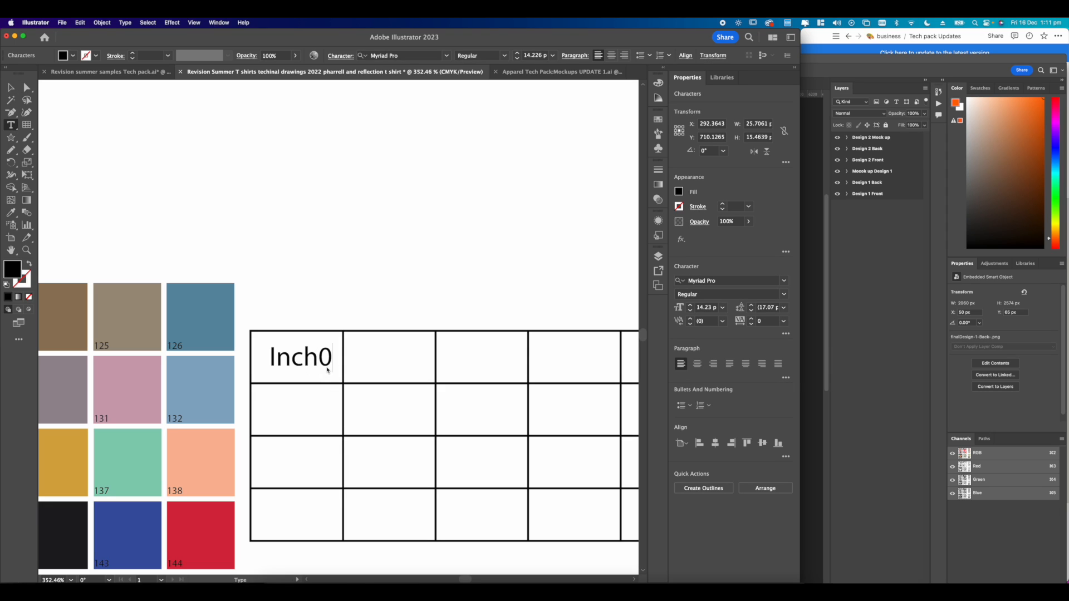
pyautogui.press('BackSpace')
pyautogui.write(')')
pyautogui.click(271, 356)
pyautogui.write('(')
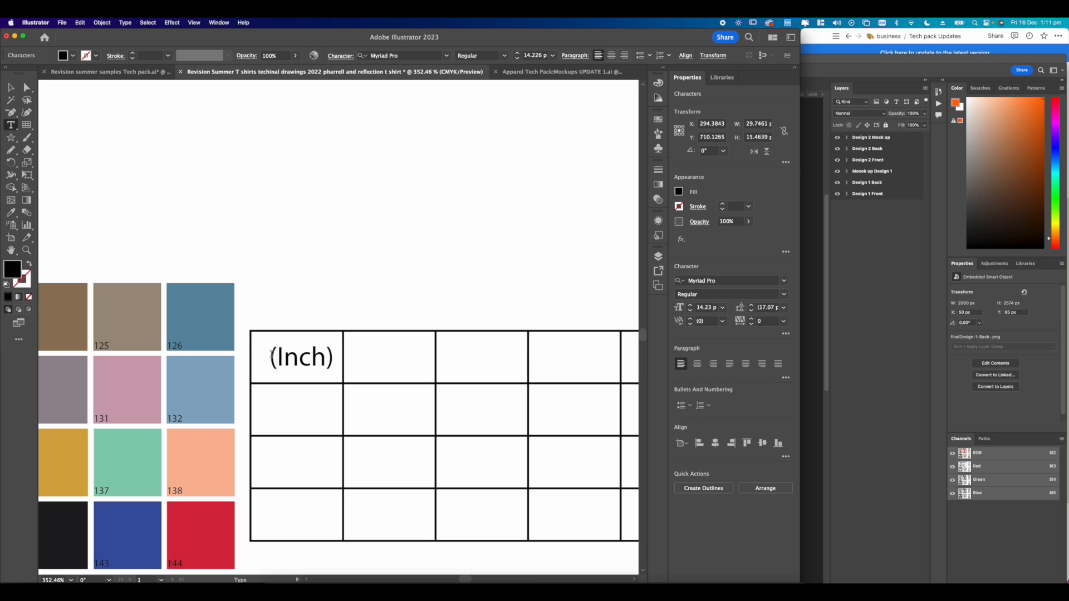
pyautogui.click(7, 85)
pyautogui.click(377, 232)
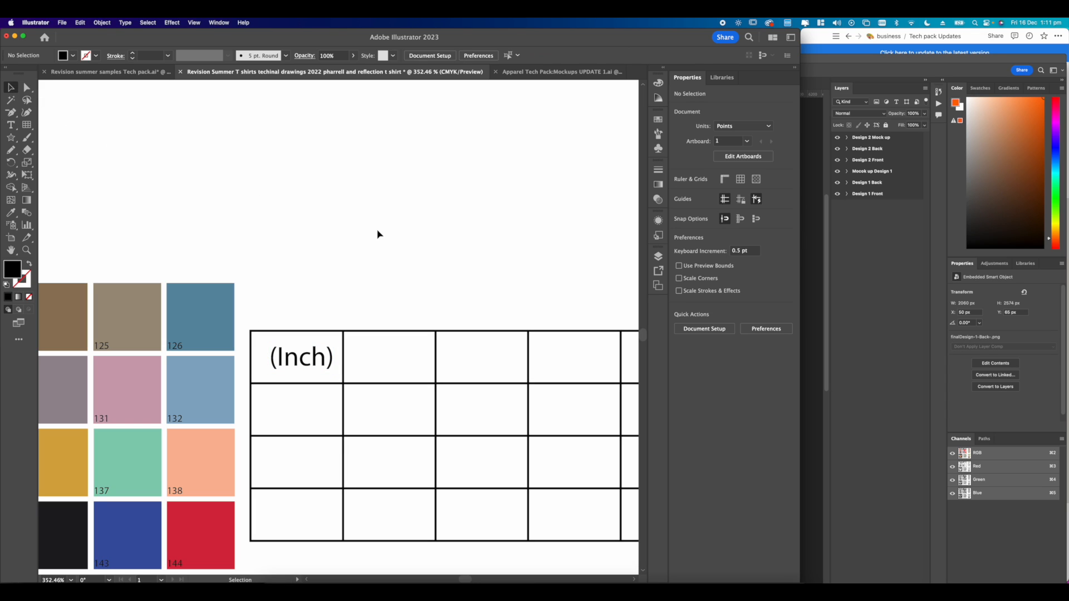
# Copy the "(Inch)" label into the second cell of the grid's header row.
pyautogui.hscroll(2, 260, 277)
pyautogui.hscroll(-3, 310, 352)
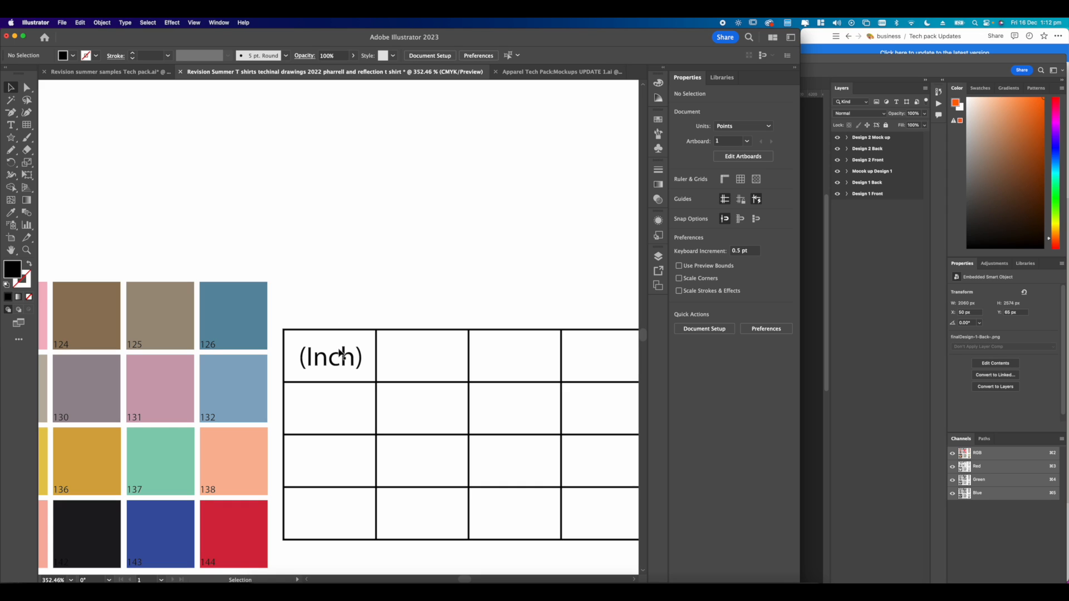
pyautogui.scroll(-2, 399, 278)
pyautogui.hscroll(2, 399, 278)
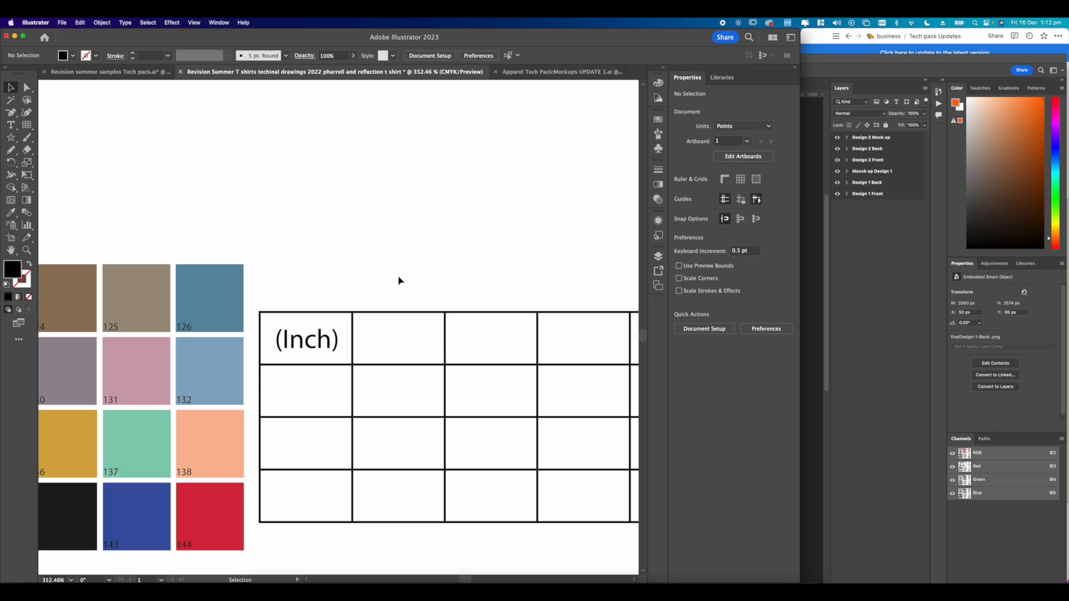
pyautogui.moveTo(327, 340); pyautogui.dragTo(406, 341)
pyautogui.hscroll(2, 394, 336)
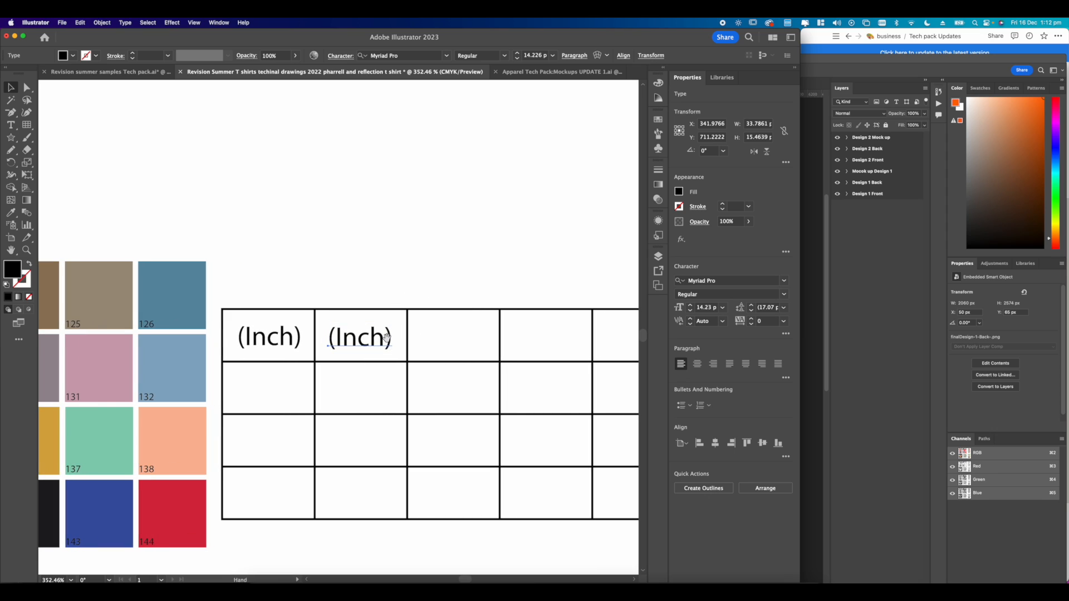
pyautogui.doubleClick(370, 344)
pyautogui.press('super+a')
pyautogui.click(11, 88)
pyautogui.click(465, 224)
# Align the two "(Inch)" labels to each other by their vertical centres.
pyautogui.hscroll(7, 465, 224)
pyautogui.click(223, 330)
pyautogui.keyDown('shift'); pyautogui.click(120, 330); pyautogui.keyUp('shift')
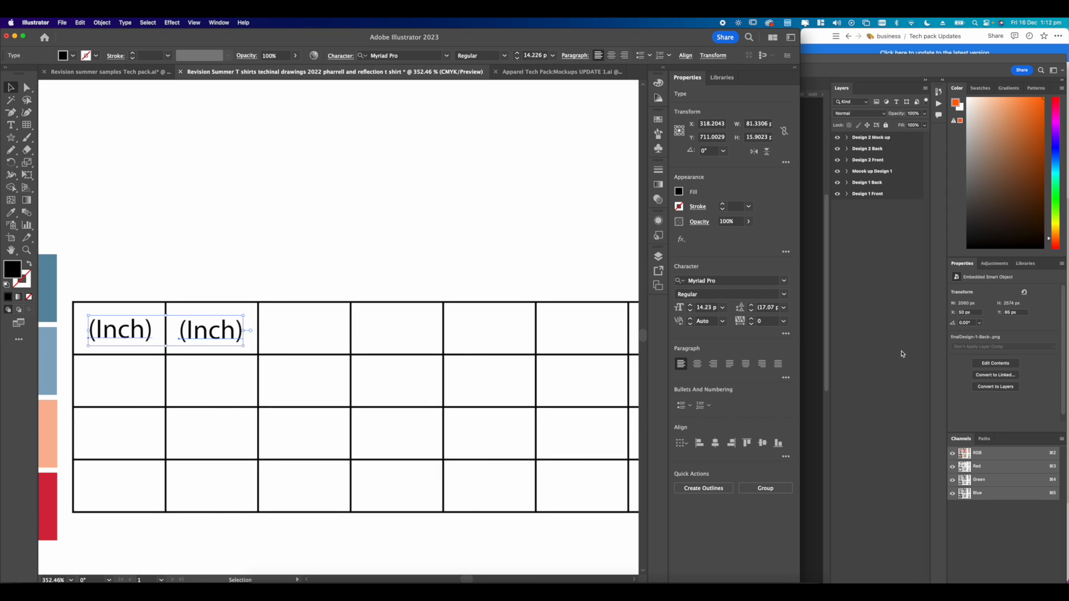
pyautogui.click(763, 443)
# Copy the "(Inch)" label into the third header cell and repeat the copy across the remaining header cells.
pyautogui.click(232, 334)
pyautogui.moveTo(232, 334); pyautogui.dragTo(315, 336)
pyautogui.press('super+d')
pyautogui.press('super+d')
pyautogui.press('super+d')
pyautogui.scroll(-3, 308, 289)
pyautogui.press('super+s')
pyautogui.press('Escape')
pyautogui.press('super+d')
pyautogui.press('super+d')
# Align all eight "(Inch)" header labels by their vertical centres and nudge them up 2 pt.
pyautogui.keyDown('shift'); pyautogui.click(520, 316); pyautogui.keyUp('shift')
pyautogui.keyDown('shift'); pyautogui.click(411, 317); pyautogui.keyUp('shift')
pyautogui.keyDown('shift'); pyautogui.click(454, 316); pyautogui.keyUp('shift')
pyautogui.keyDown('shift'); pyautogui.click(365, 316); pyautogui.keyUp('shift')
pyautogui.keyDown('shift'); pyautogui.click(306, 314); pyautogui.keyUp('shift')
pyautogui.keyDown('shift'); pyautogui.click(256, 313); pyautogui.keyUp('shift')
pyautogui.keyDown('shift'); pyautogui.click(211, 312); pyautogui.keyUp('shift')
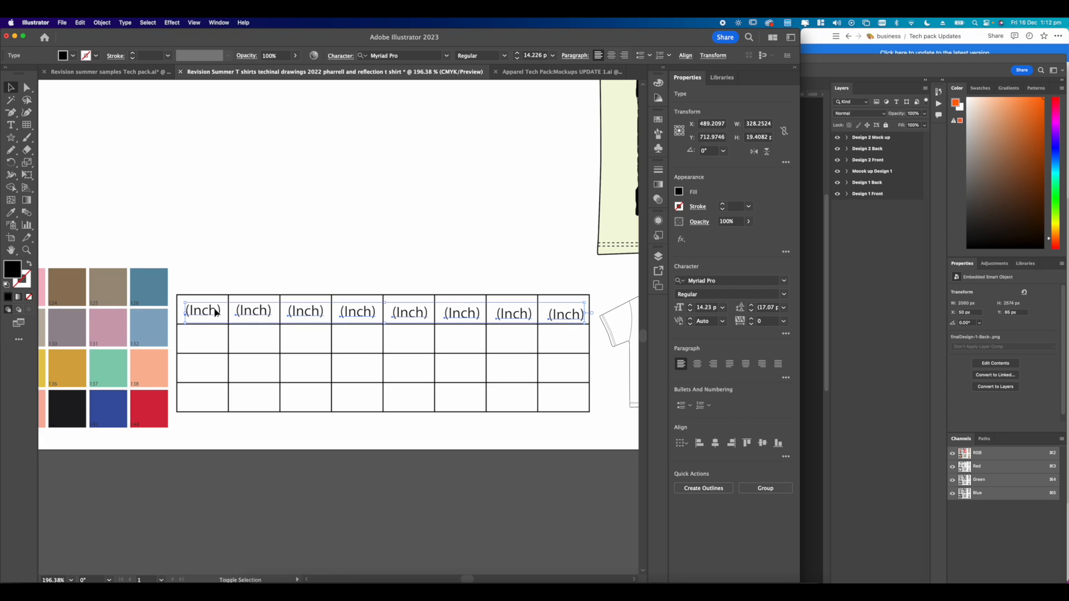
pyautogui.click(762, 443)
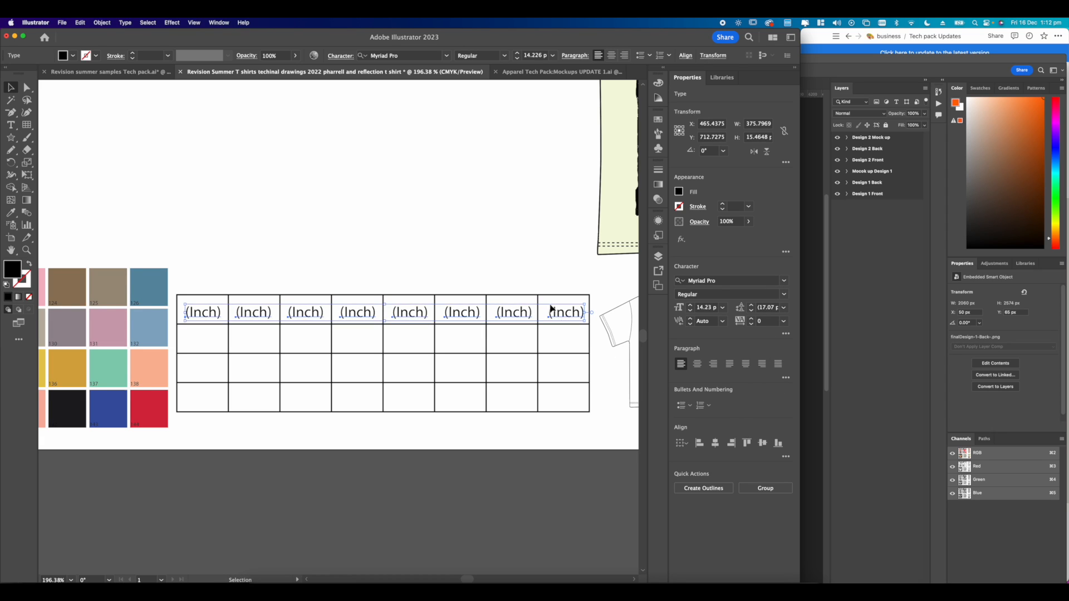
pyautogui.press('Up')
pyautogui.press('Up')
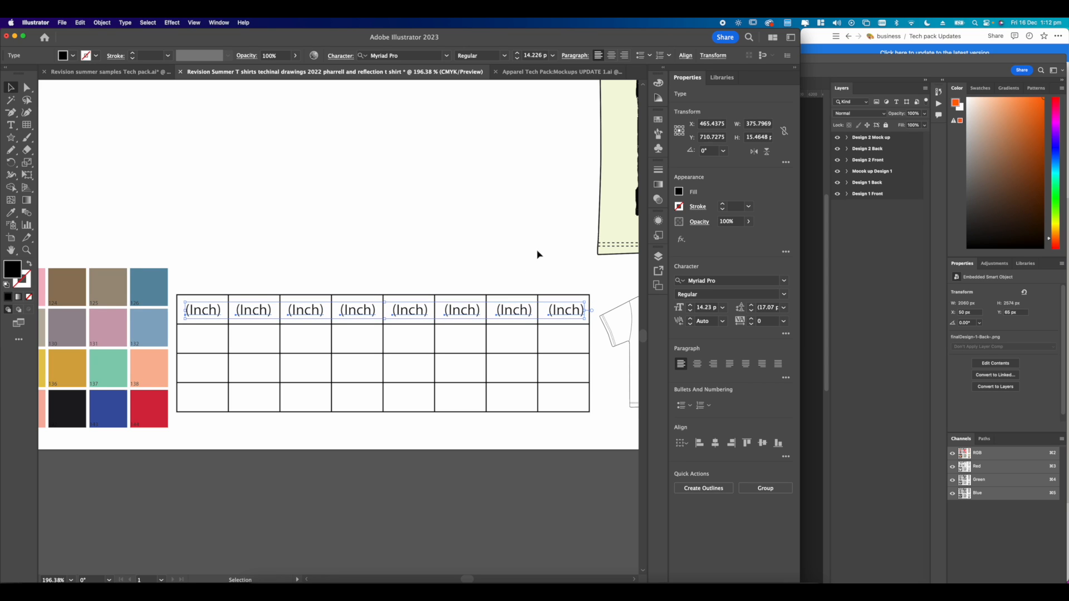
# Replace the label in the second header cell with "s".
pyautogui.hscroll(-3, 435, 279)
pyautogui.click(328, 312)
pyautogui.scroll(2, 328, 312)
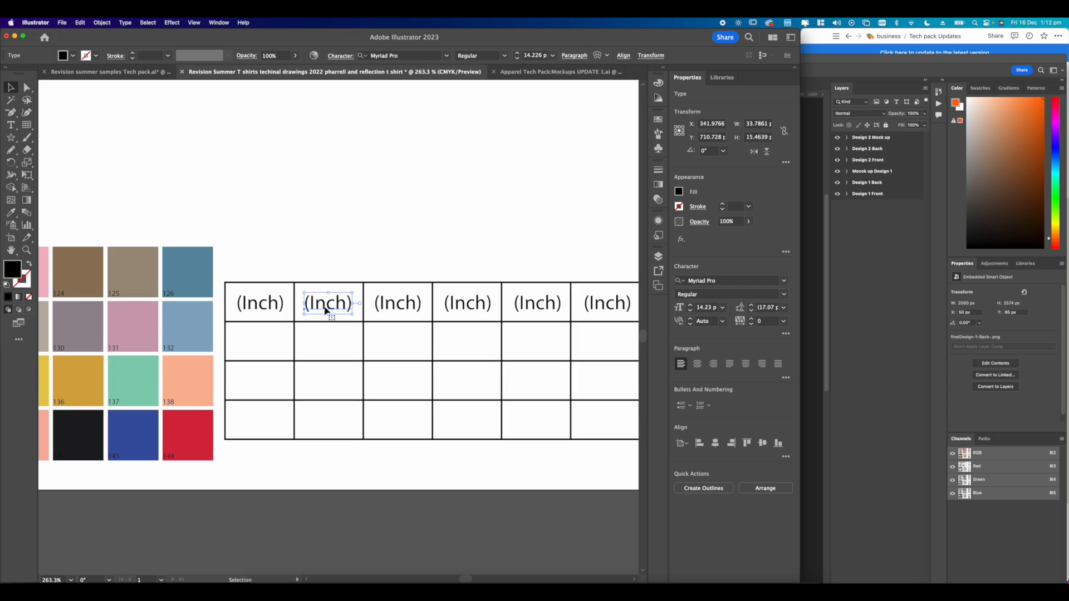
pyautogui.doubleClick(325, 308)
pyautogui.moveTo(357, 309); pyautogui.dragTo(270, 299)
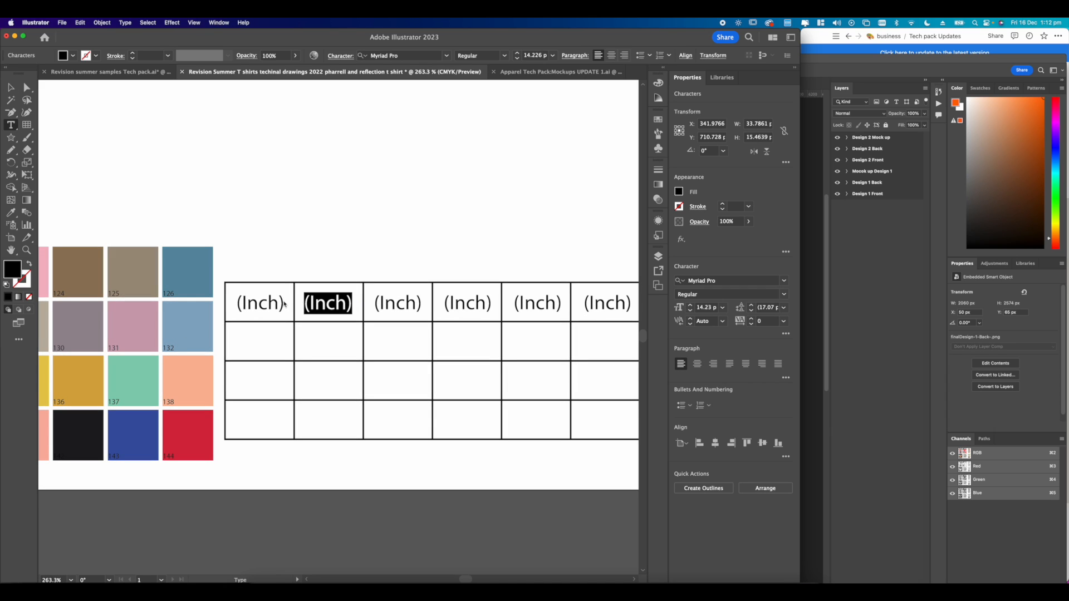
pyautogui.write('s')
pyautogui.click(11, 88)
# Set the third header label to "M" and change the second header label to a capital "S".
pyautogui.press('t')
pyautogui.moveTo(417, 309); pyautogui.dragTo(373, 305)
pyautogui.press('BackSpace')
pyautogui.write('m')
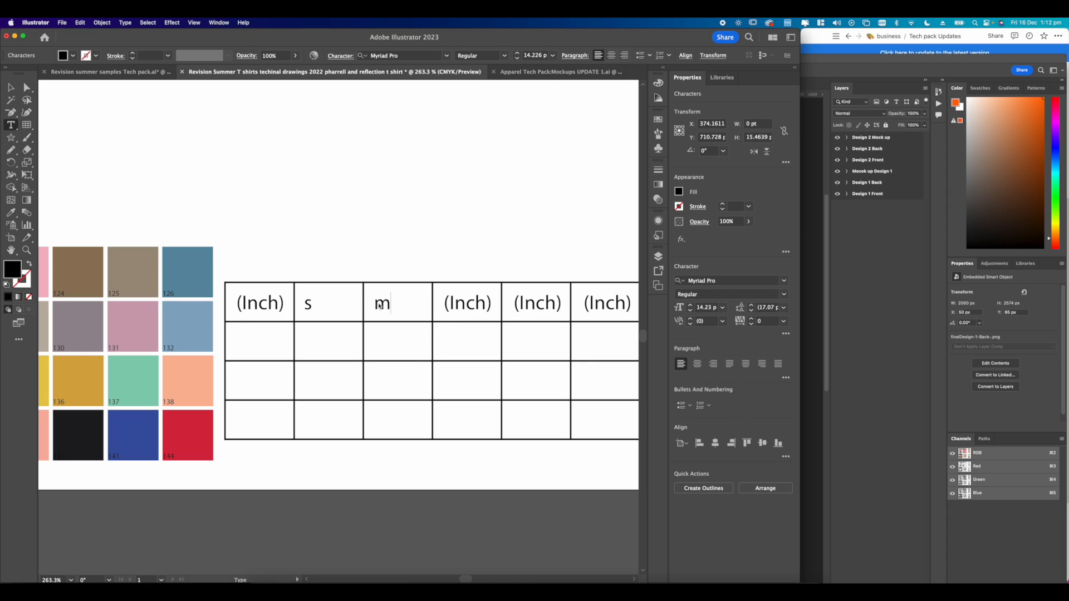
pyautogui.press('BackSpace')
pyautogui.write('M')
pyautogui.moveTo(313, 305); pyautogui.dragTo(301, 305)
pyautogui.write('S')
# Replace the "(Inch)" labels in the fourth, fifth and sixth header cells with "L", "XL" and "XXL".
pyautogui.moveTo(490, 303); pyautogui.dragTo(434, 304)
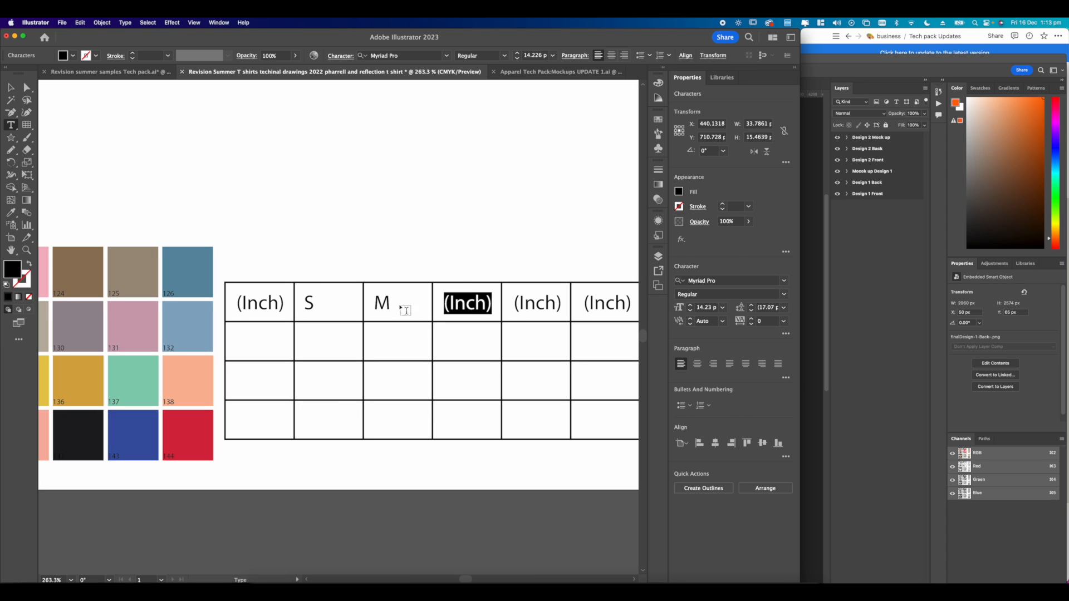
pyautogui.write('L')
pyautogui.moveTo(561, 304); pyautogui.dragTo(493, 305)
pyautogui.write('XL')
pyautogui.scroll(-5, 515, 308)
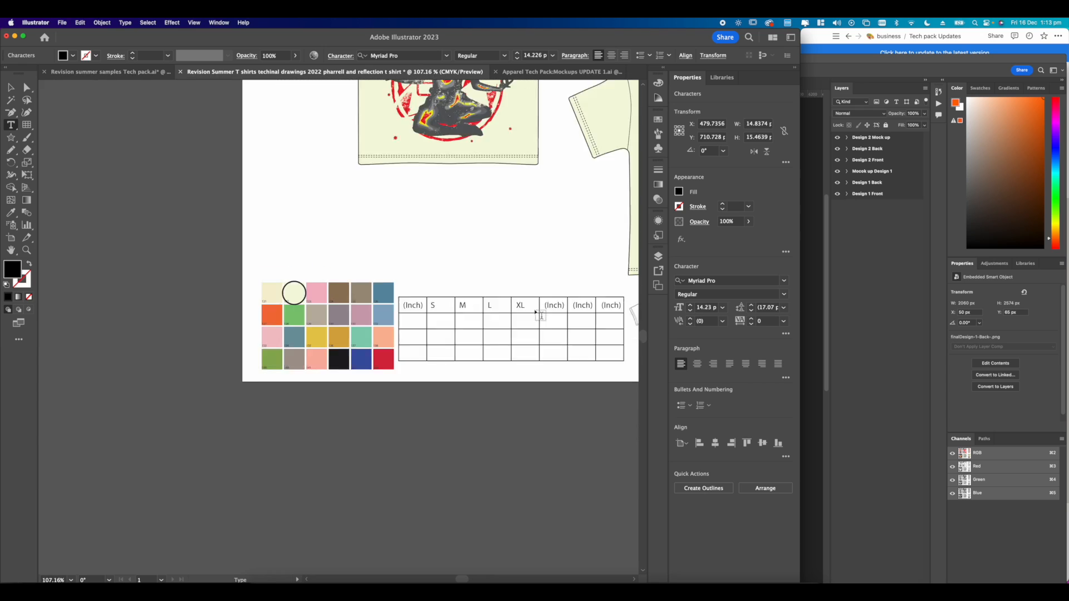
pyautogui.scroll(4, 537, 309)
pyautogui.moveTo(584, 305); pyautogui.dragTo(540, 305)
pyautogui.write('XXL')
pyautogui.scroll(-3, 411, 261)
pyautogui.press('Escape')
pyautogui.click(468, 306)
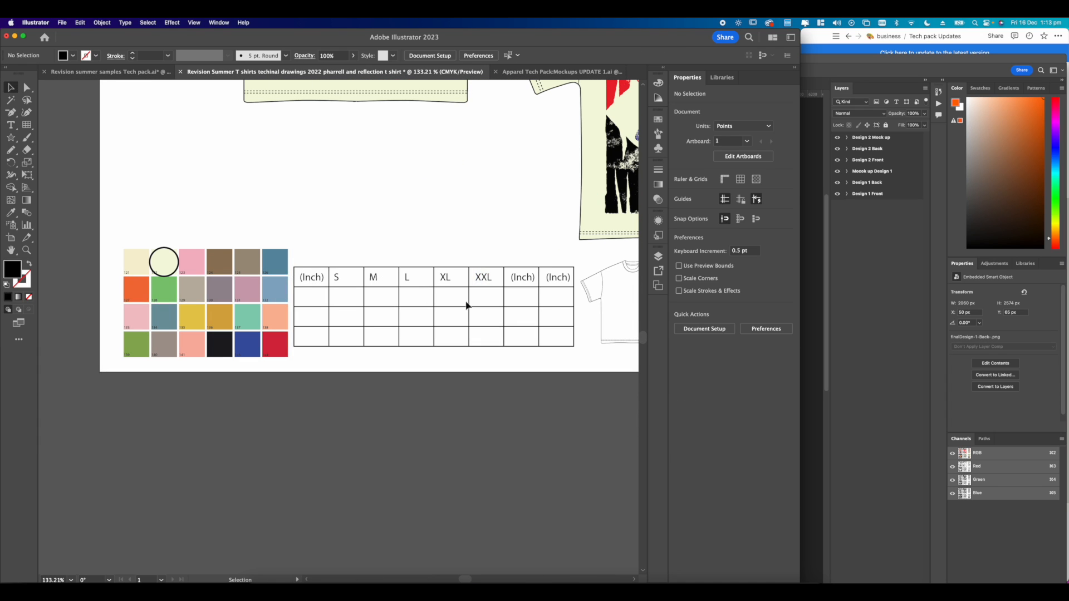
# Copy the first "(Inch)" label into the three rows below it and align the copies by their horizontal centres.
pyautogui.scroll(6, 374, 286)
pyautogui.click(318, 276)
pyautogui.moveTo(318, 277); pyautogui.dragTo(244, 306)
pyautogui.press('super+d')
pyautogui.press('super+d')
pyautogui.keyDown('shift'); pyautogui.click(323, 313); pyautogui.keyUp('shift')
pyautogui.keyDown('shift'); pyautogui.click(323, 353); pyautogui.keyUp('shift')
pyautogui.keyDown('shift'); pyautogui.click(318, 274); pyautogui.keyUp('shift')
pyautogui.click(715, 443)
pyautogui.click(384, 316)
# Replace the second row's label in the first column with "chest".
pyautogui.scroll(1, 321, 314)
pyautogui.doubleClick(322, 313)
pyautogui.write('CHEST')
pyautogui.press('BackSpace')
pyautogui.press('BackSpace')
pyautogui.press('BackSpace')
pyautogui.press('BackSpace')
pyautogui.press('BackSpace')
pyautogui.write('chest')
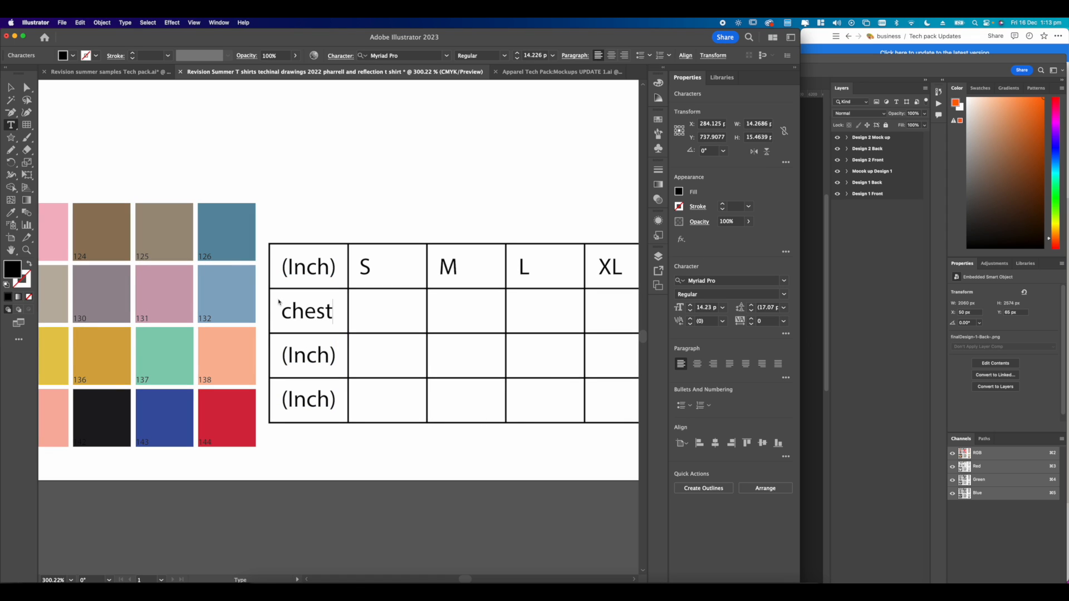
# Replace the third and fourth row labels in the first column with "length" and "sleeve".
pyautogui.moveTo(334, 355); pyautogui.dragTo(276, 353)
pyautogui.write('length')
pyautogui.moveTo(341, 401); pyautogui.dragTo(265, 403)
pyautogui.write('sleeve')
pyautogui.click(9, 86)
pyautogui.click(220, 153)
pyautogui.scroll(-3, 220, 154)
pyautogui.moveTo(396, 327); pyautogui.dragTo(357, 349)
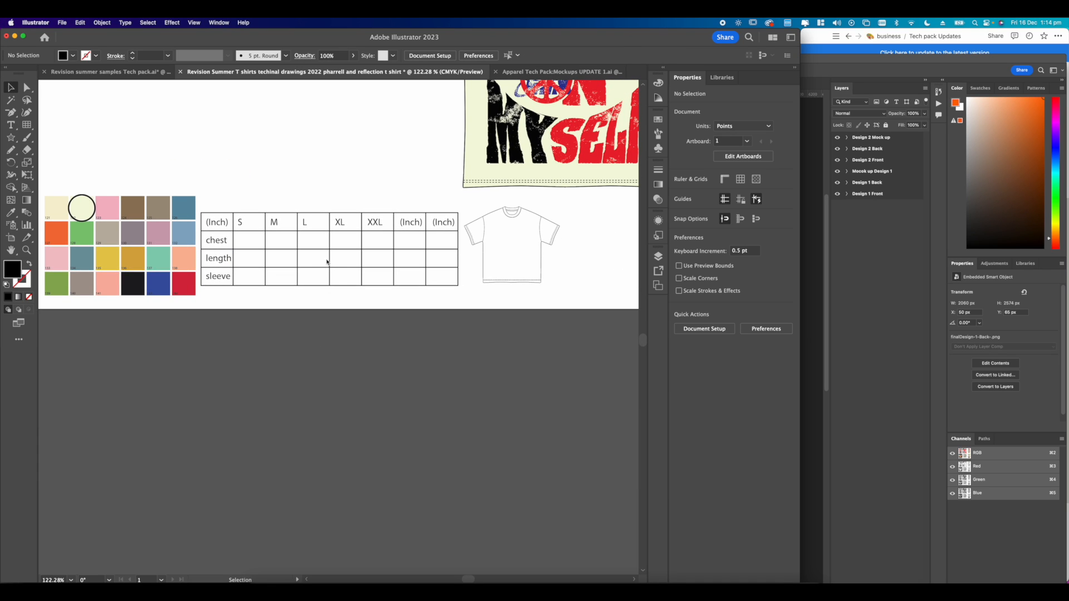
# Set the font size of the "chest", "length" and "sleeve" row labels to 12 pt.
pyautogui.scroll(5, 234, 253)
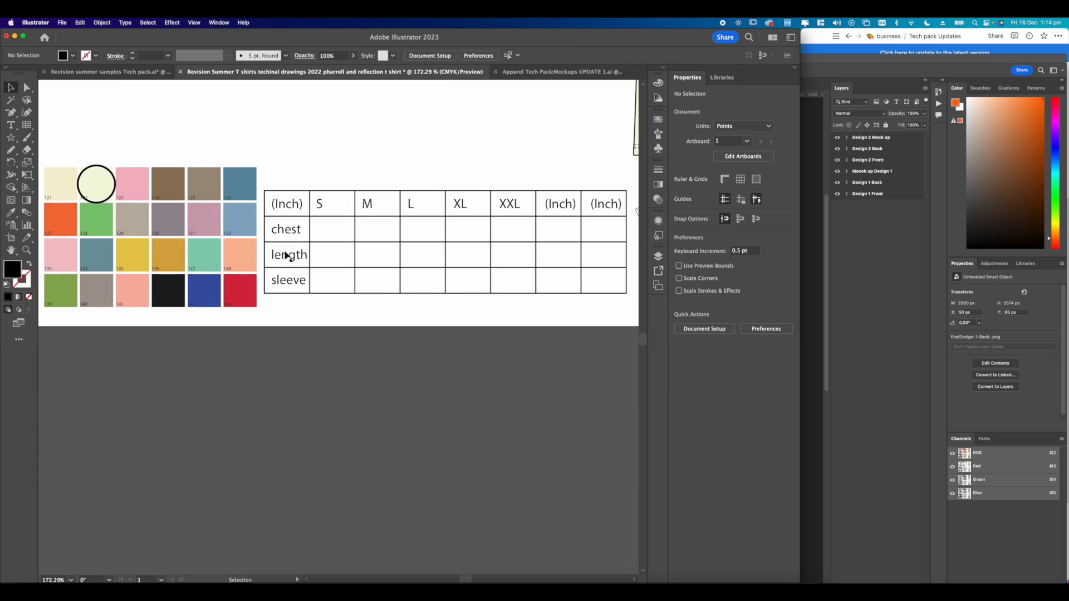
pyautogui.click(289, 264)
pyautogui.keyDown('shift'); pyautogui.click(291, 300); pyautogui.keyUp('shift')
pyautogui.keyDown('shift'); pyautogui.click(295, 210); pyautogui.keyUp('shift')
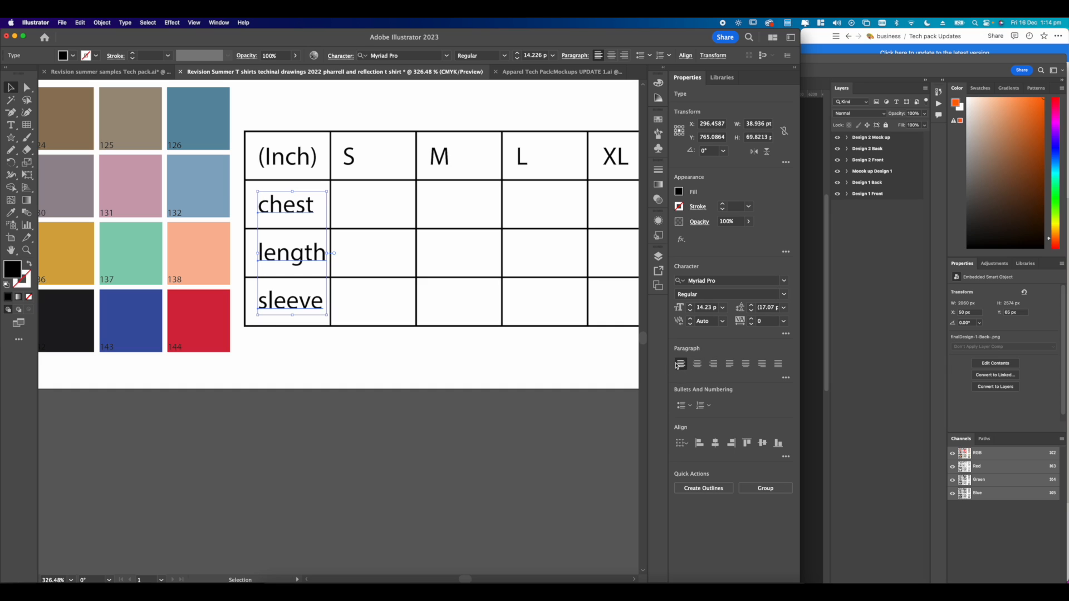
pyautogui.scroll(2, 322, 364)
pyautogui.hscroll(-2, 322, 364)
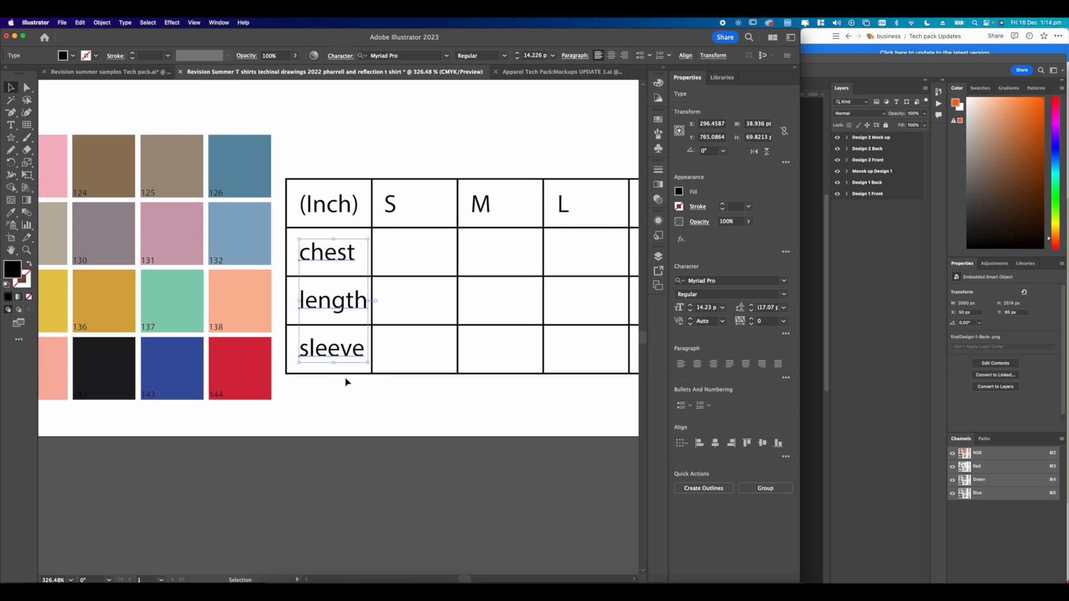
pyautogui.click(715, 307)
pyautogui.write('12')
pyautogui.press('Return')
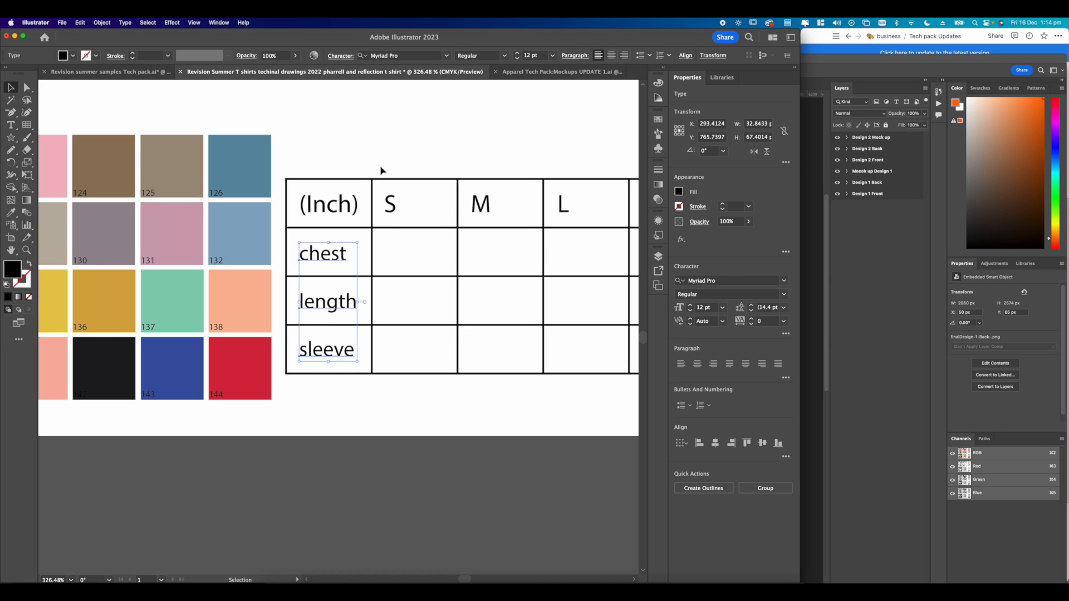
pyautogui.click(381, 170)
pyautogui.scroll(-5, 376, 165)
pyautogui.moveTo(377, 165); pyautogui.dragTo(326, 214)
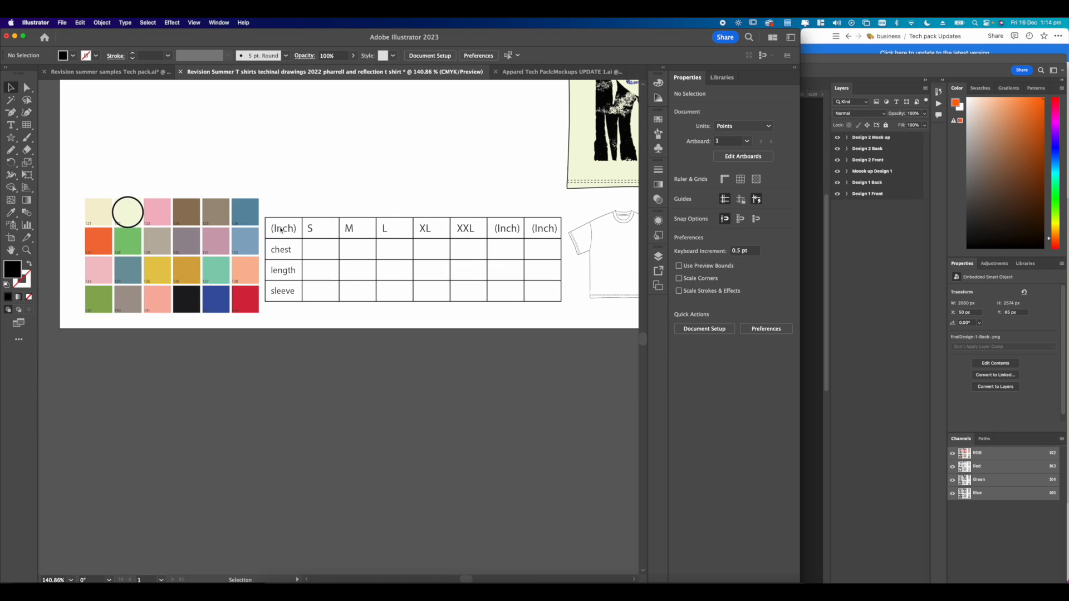
pyautogui.scroll(3, 282, 230)
pyautogui.hscroll(1, 322, 261)
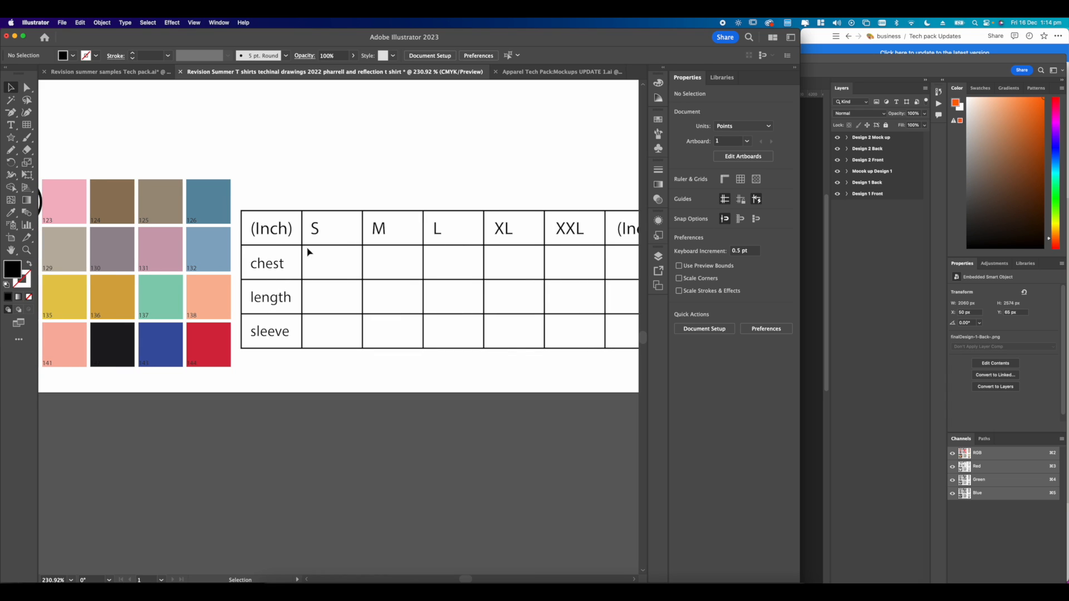
pyautogui.click(315, 233)
pyautogui.scroll(3, 315, 234)
pyautogui.moveTo(315, 230); pyautogui.dragTo(320, 295)
pyautogui.press('BackSpace')
pyautogui.scroll(-15, 324, 293)
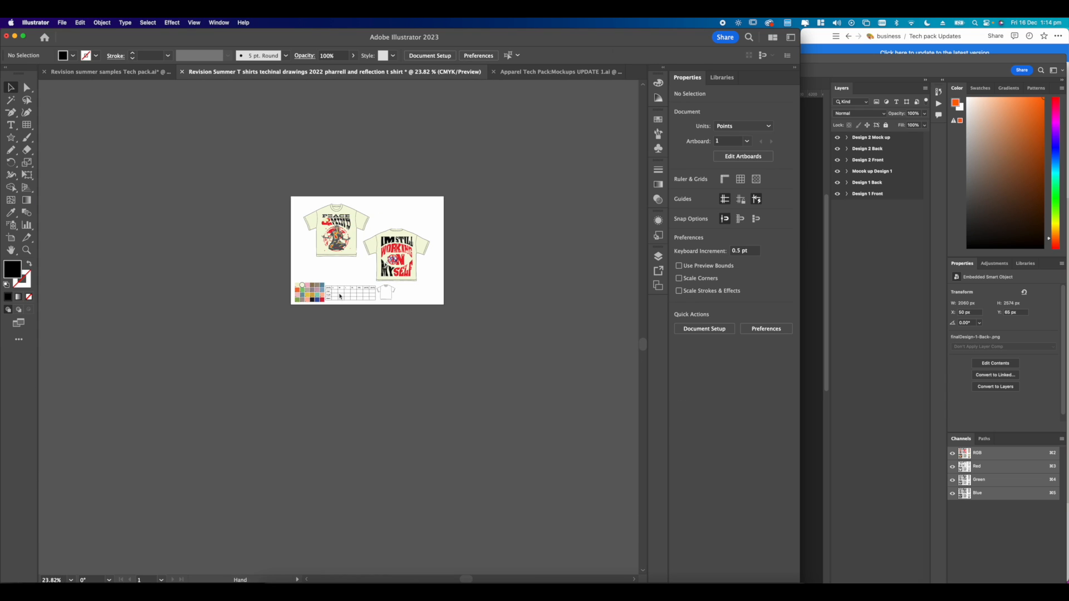
# Copy the S, M, L, XL and XXL header labels together into the chest, length and sleeve rows as placeholders.
pyautogui.scroll(8, 343, 303)
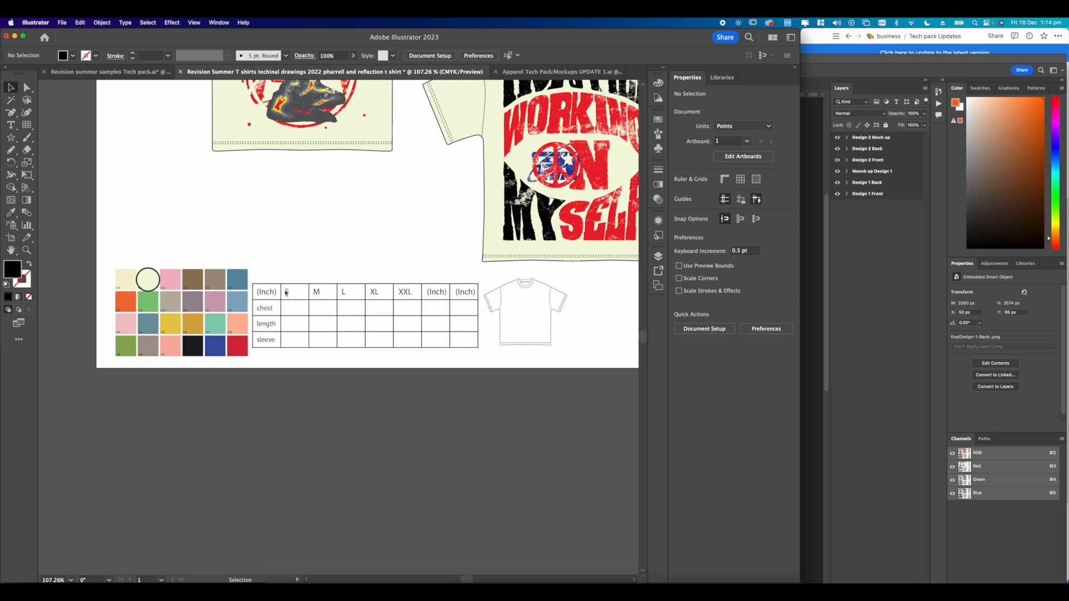
pyautogui.click(286, 293)
pyautogui.keyDown('shift'); pyautogui.click(316, 292); pyautogui.keyUp('shift')
pyautogui.keyDown('shift'); pyautogui.click(344, 292); pyautogui.keyUp('shift')
pyautogui.keyDown('shift'); pyautogui.click(374, 291); pyautogui.keyUp('shift')
pyautogui.keyDown('shift'); pyautogui.click(405, 291); pyautogui.keyUp('shift')
pyautogui.scroll(-5, 390, 296)
pyautogui.scroll(10, 343, 305)
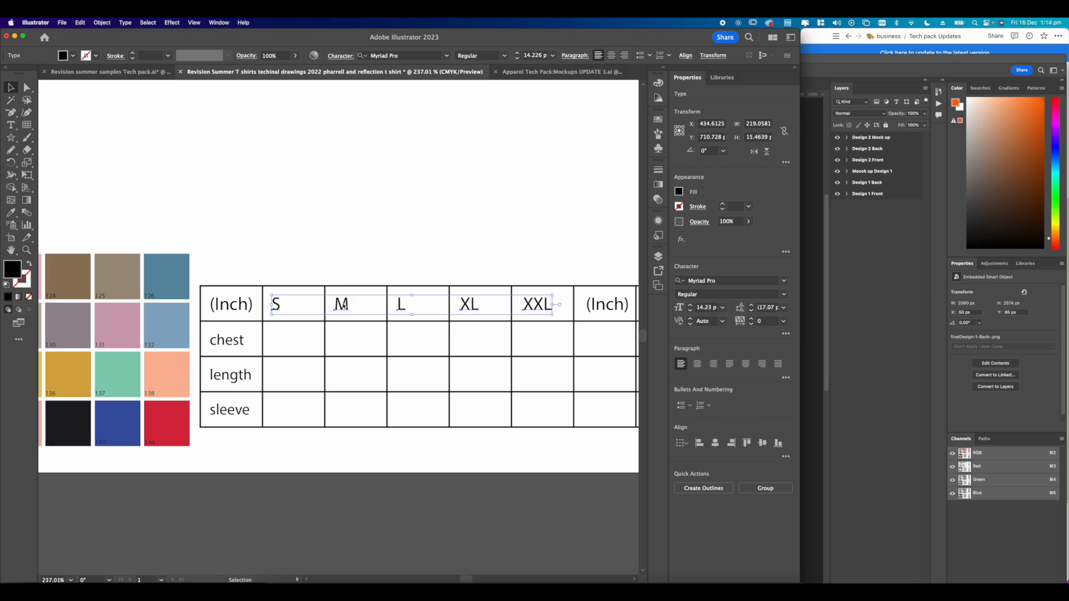
pyautogui.moveTo(344, 306); pyautogui.dragTo(341, 340)
pyautogui.press('super+d')
pyautogui.press('super+d')
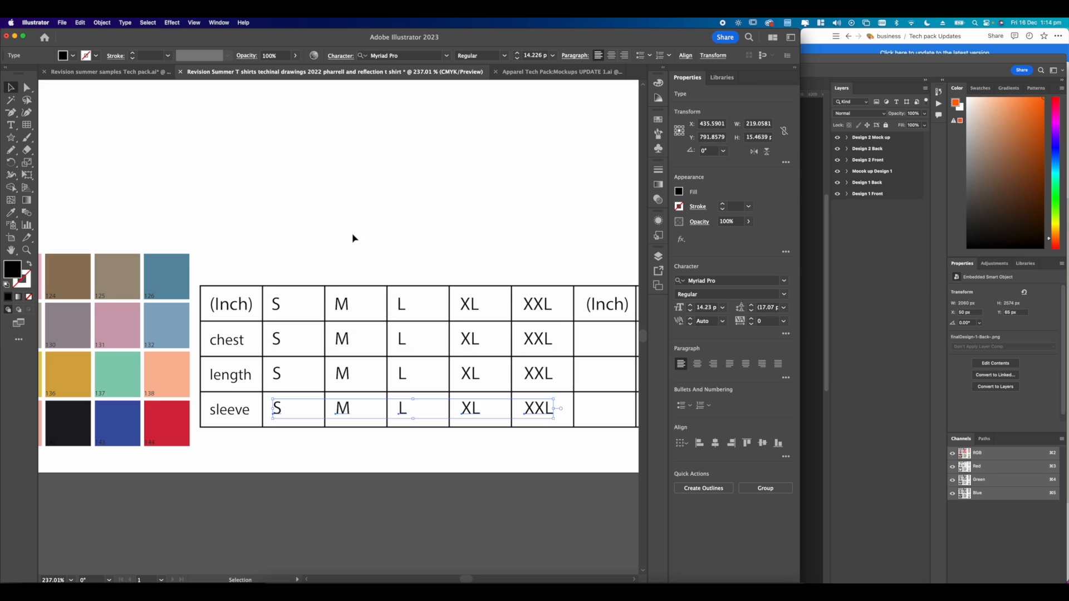
# Fill the S column with chest 22, length 27.5 and sleeve 8.
pyautogui.scroll(5, 296, 336)
pyautogui.scroll(-3, 289, 345)
pyautogui.click(286, 349)
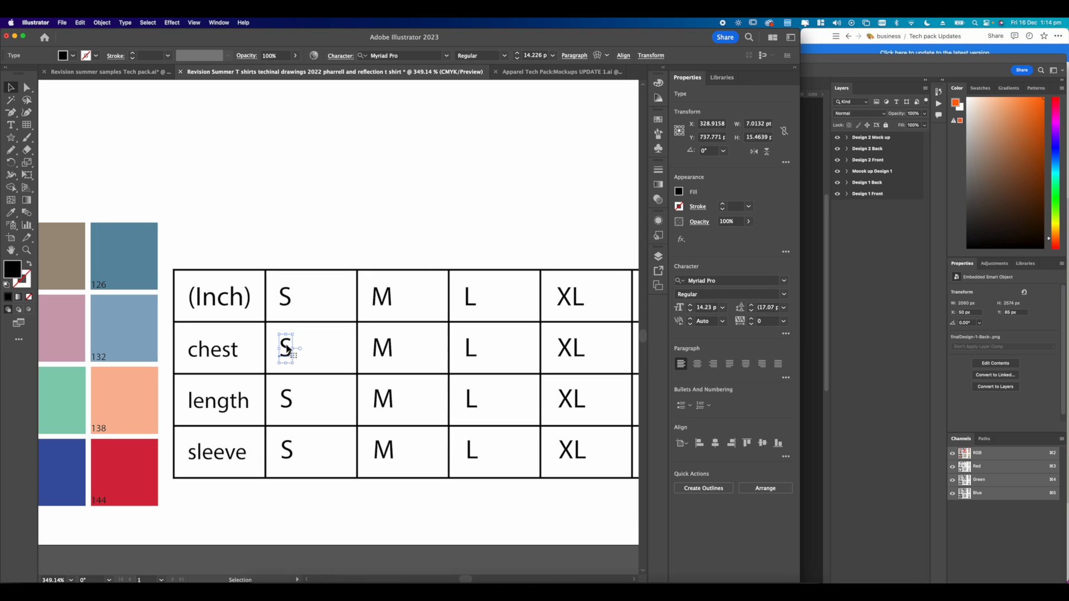
pyautogui.doubleClick(287, 349)
pyautogui.write('22')
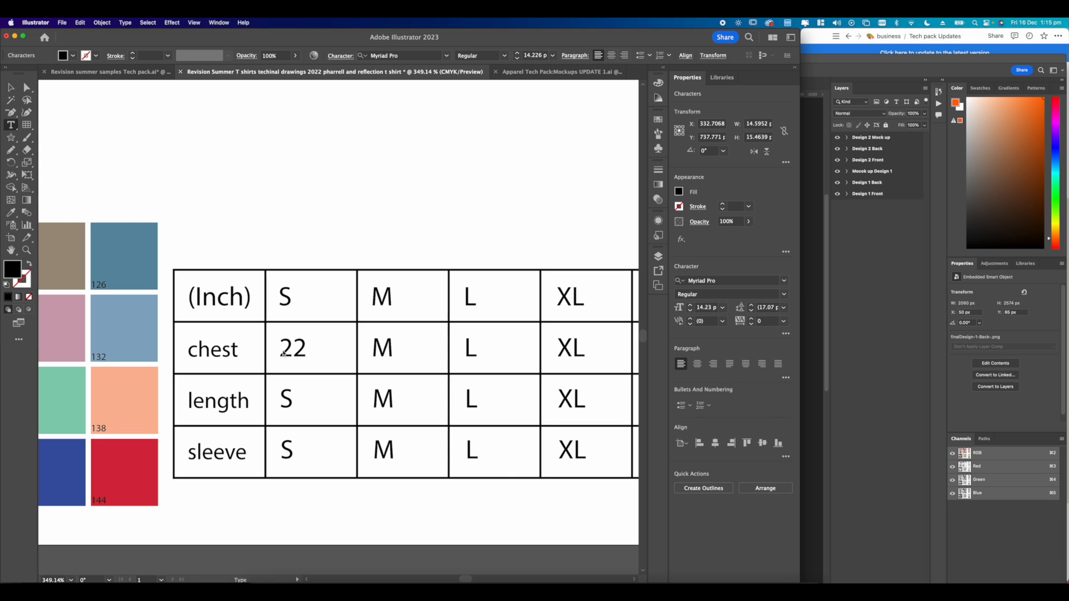
pyautogui.doubleClick(286, 399)
pyautogui.write('27.5')
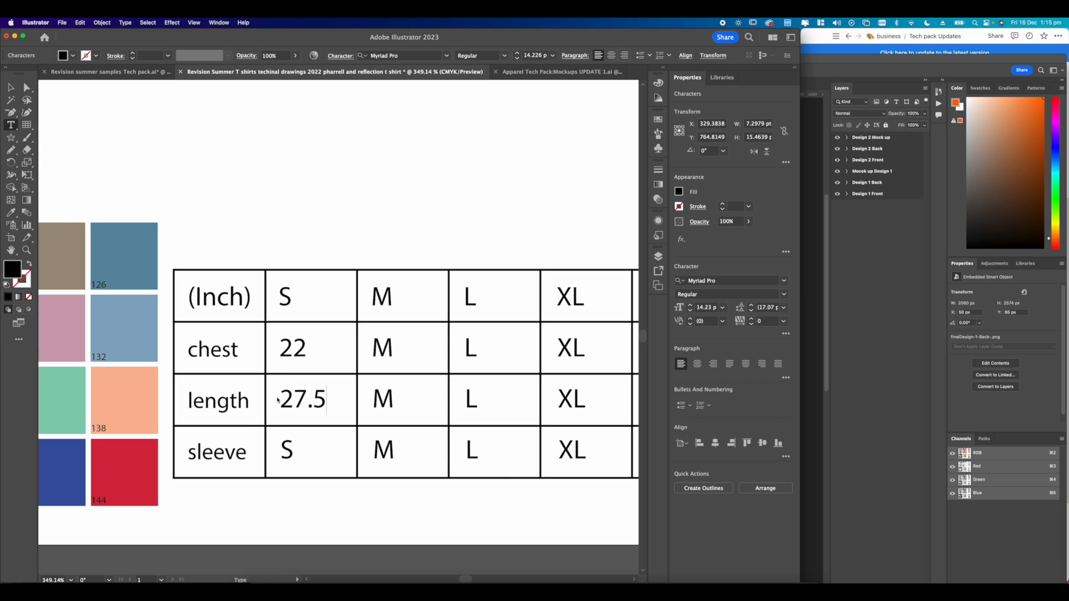
pyautogui.doubleClick(284, 451)
pyautogui.write('8')
# Fill the M column with chest 23, length 28 and sleeve 8.5.
pyautogui.doubleClick(367, 346)
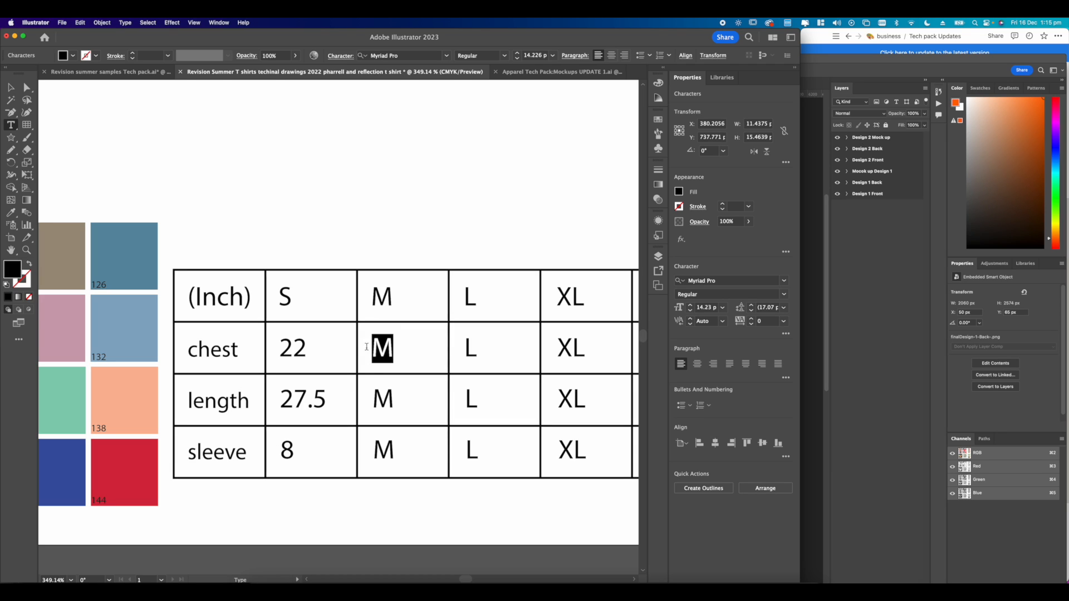
pyautogui.write('28')
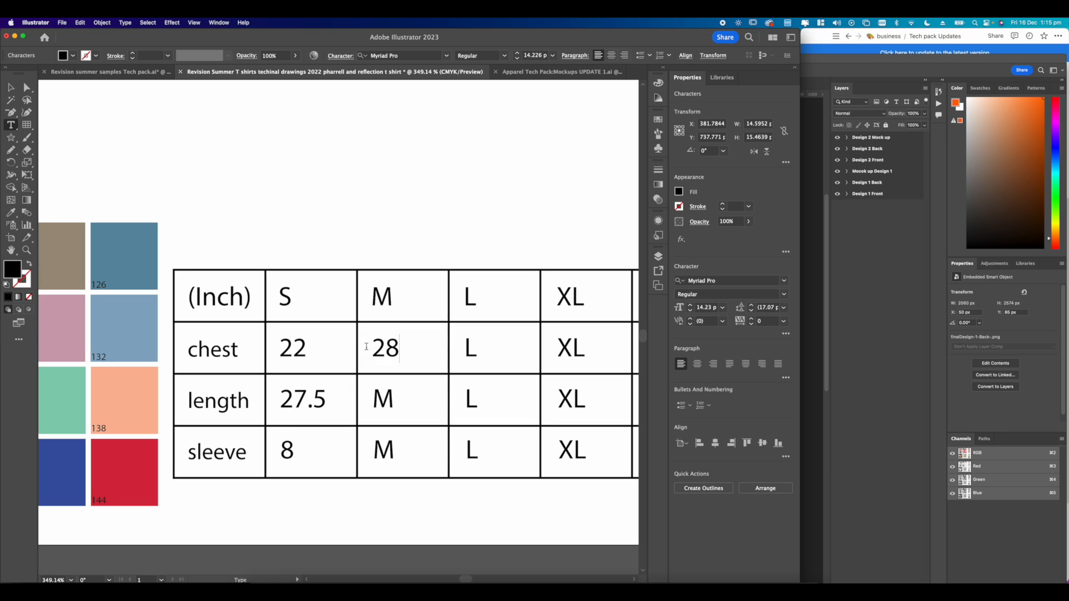
pyautogui.doubleClick(372, 399)
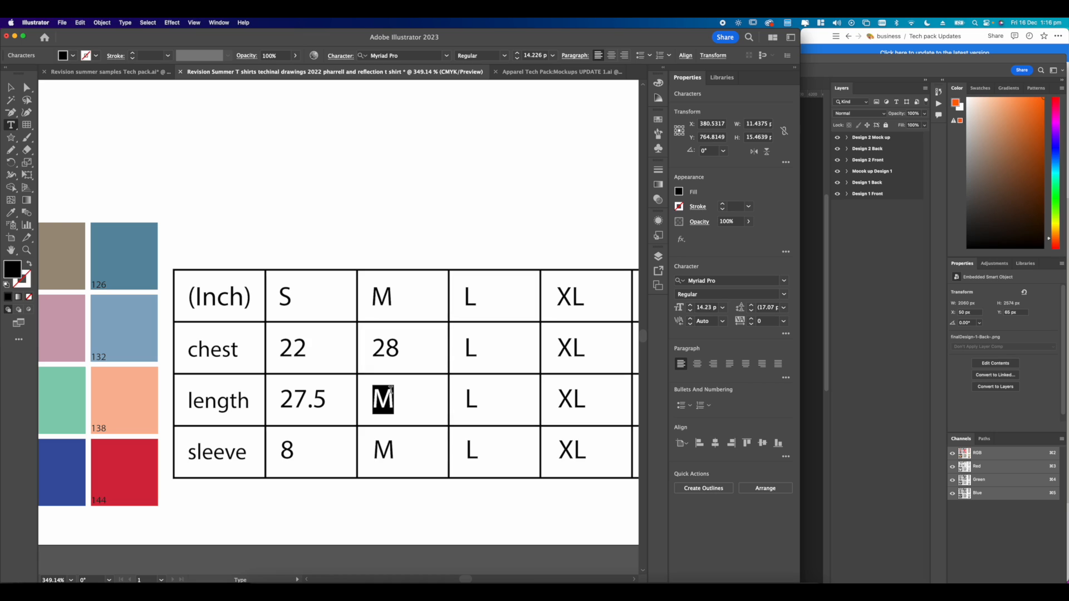
pyautogui.press('BackSpace')
pyautogui.write('28')
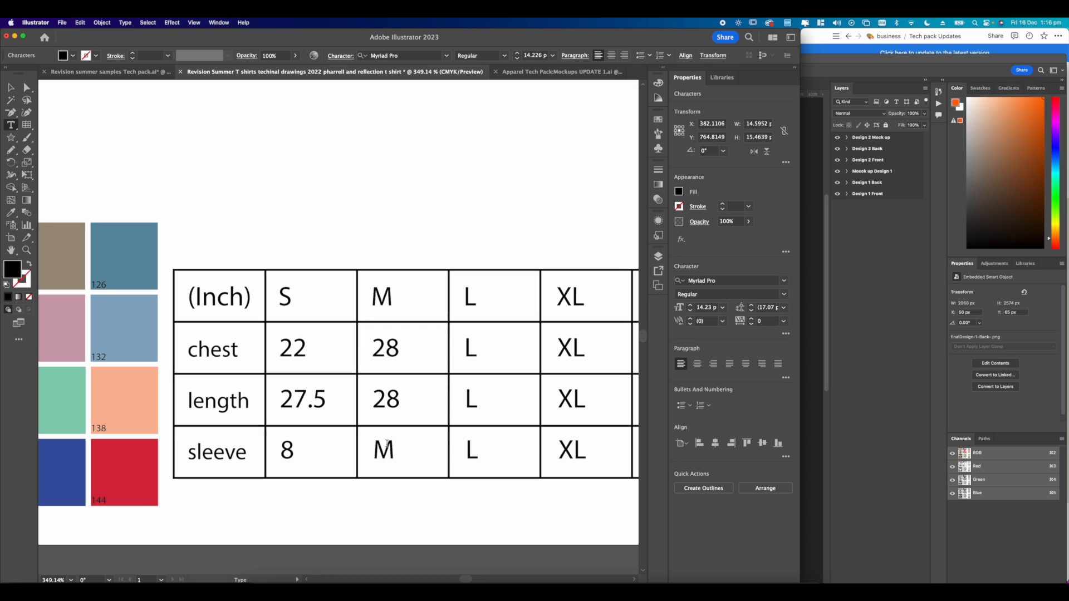
pyautogui.doubleClick(396, 346)
pyautogui.write('23')
pyautogui.doubleClick(373, 448)
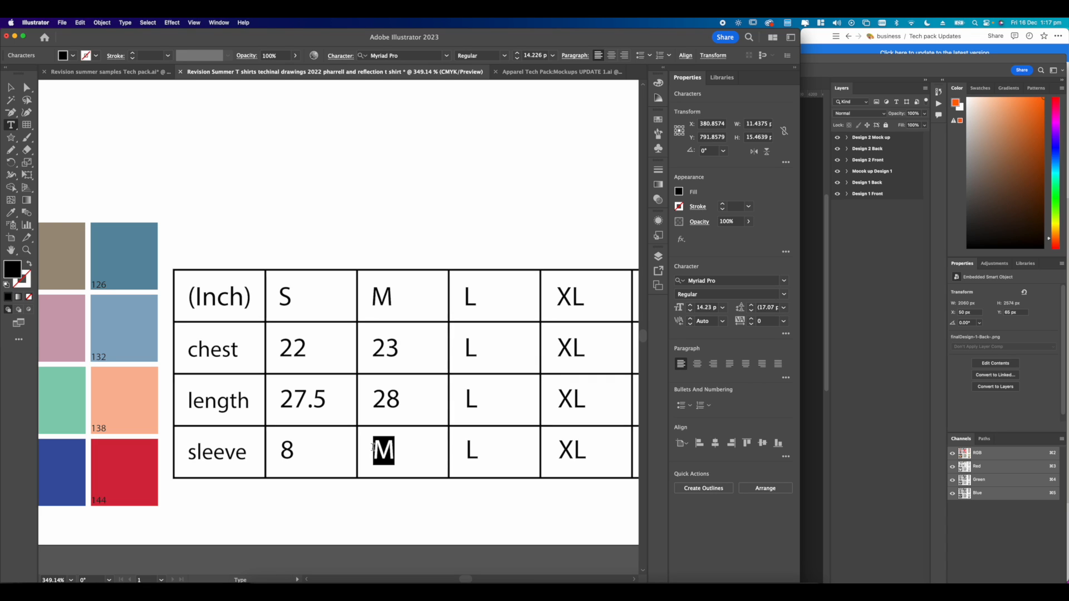
pyautogui.write('8.5')
# Fill the L column with chest 24, length 29 and sleeve 9.
pyautogui.doubleClick(467, 349)
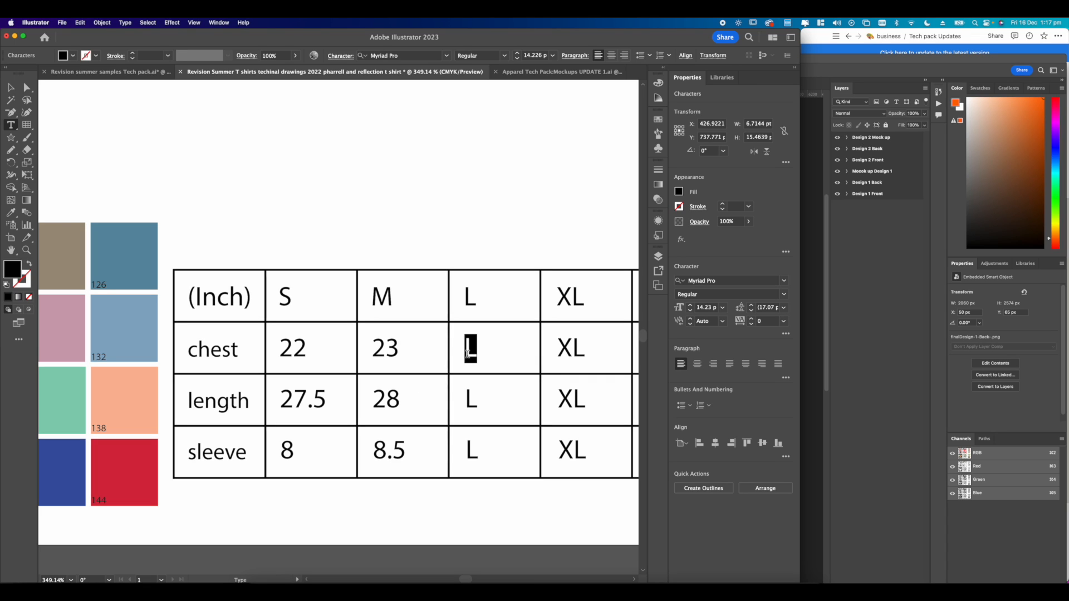
pyautogui.write('4')
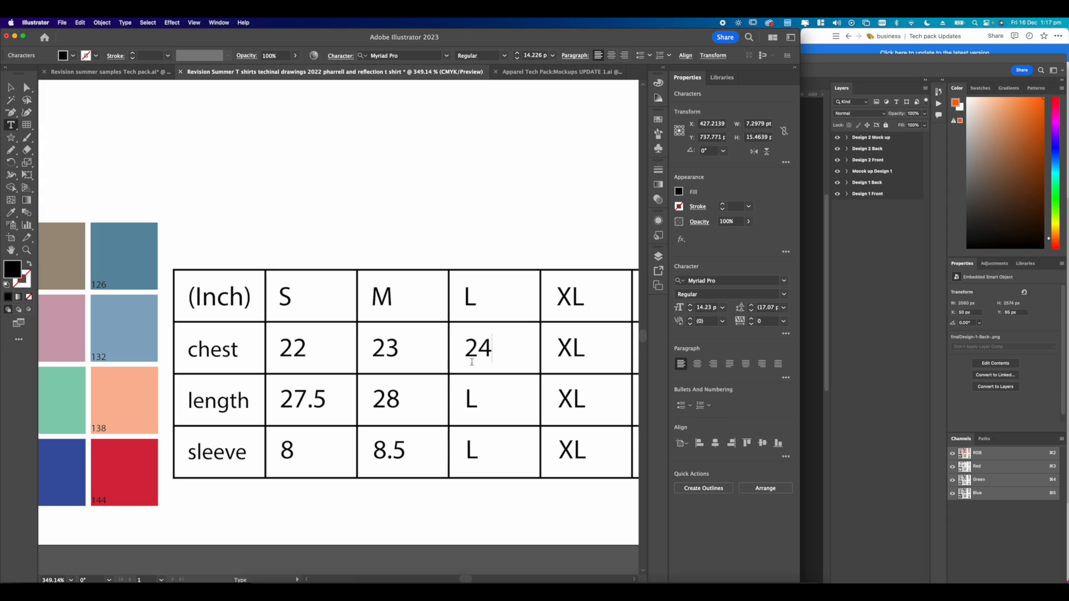
pyautogui.doubleClick(470, 404)
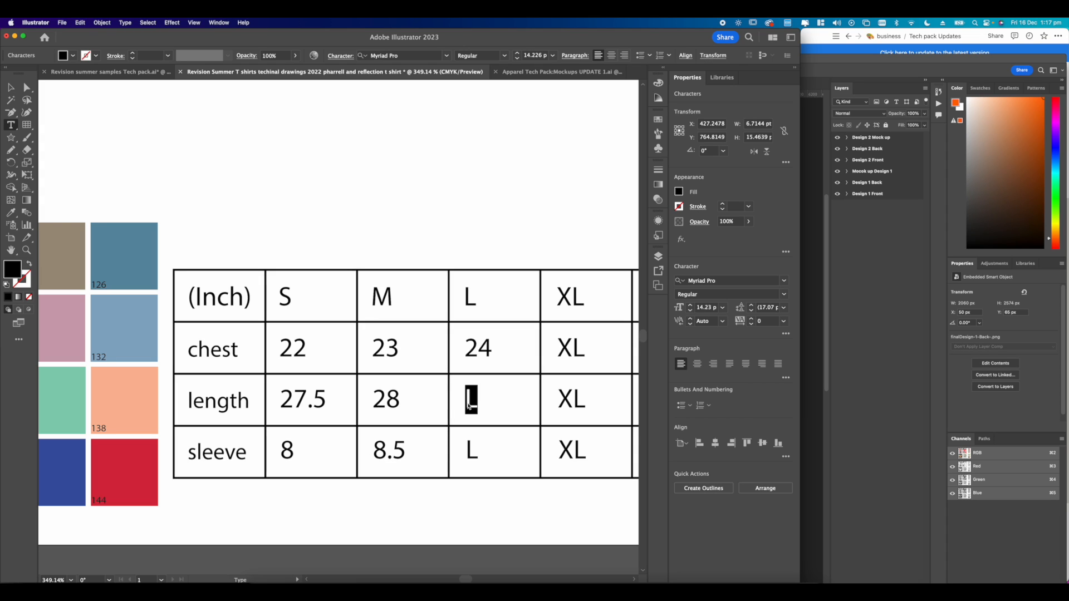
pyautogui.write('29')
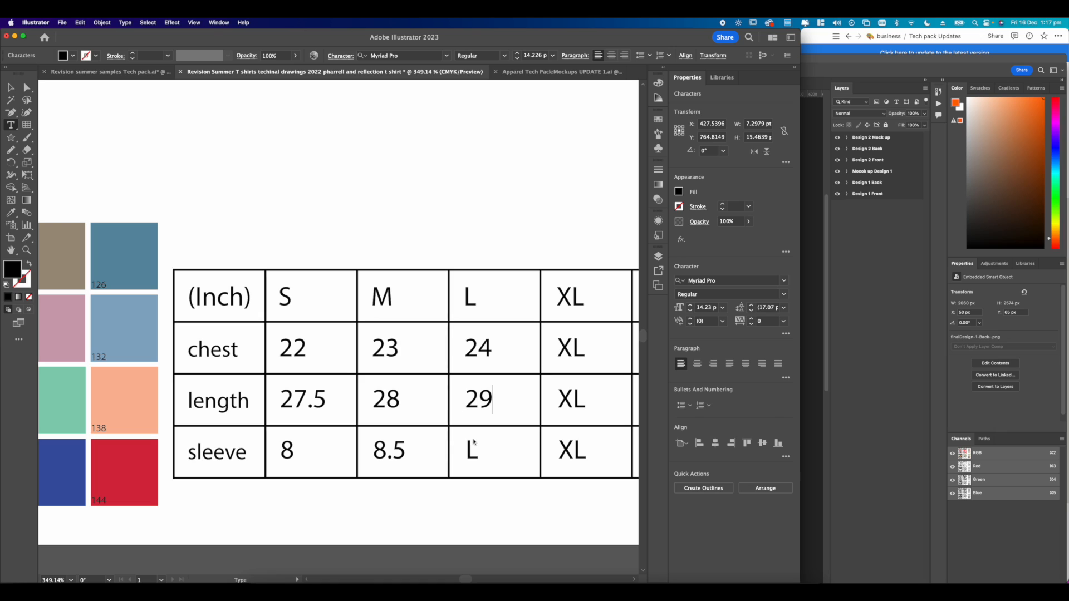
pyautogui.doubleClick(475, 453)
pyautogui.write('9')
# Fill the XL column with chest 25, length 30 and sleeve 10.
pyautogui.moveTo(585, 343); pyautogui.dragTo(554, 349)
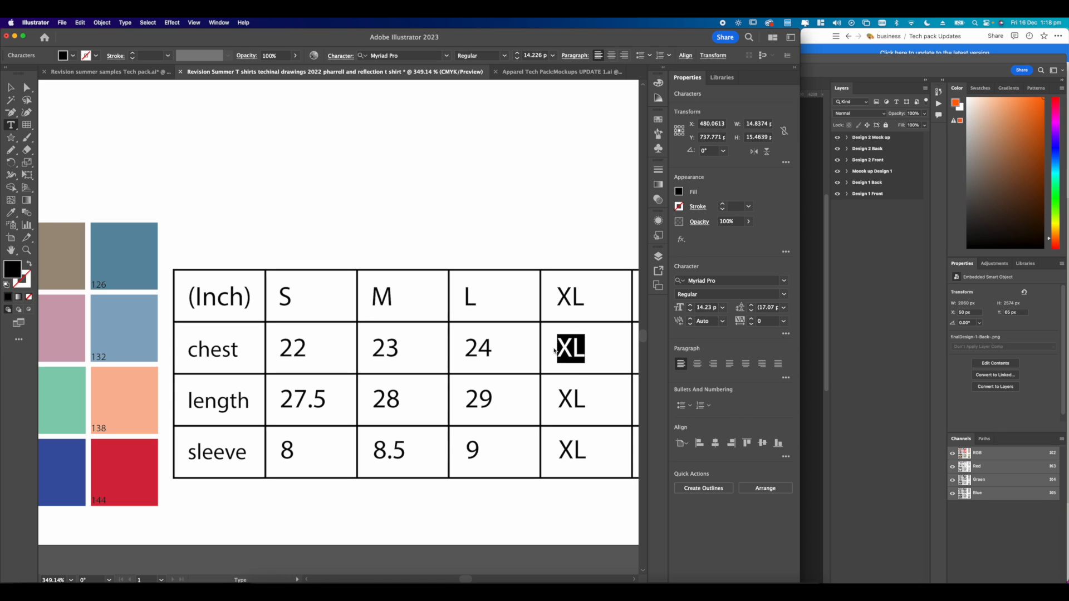
pyautogui.write('24')
pyautogui.press('BackSpace')
pyautogui.write('5')
pyautogui.moveTo(585, 398); pyautogui.dragTo(558, 405)
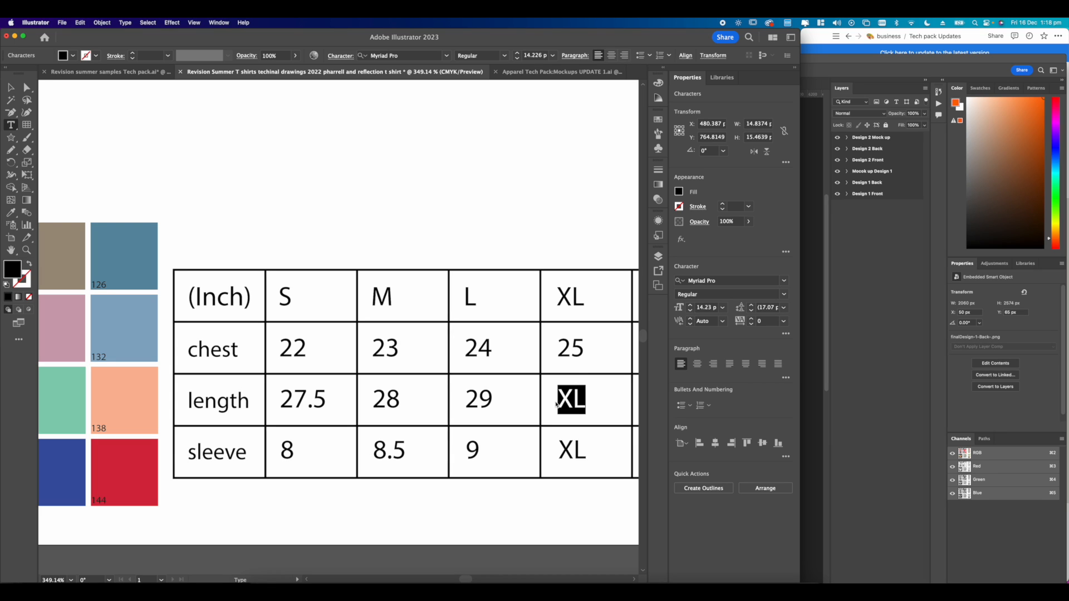
pyautogui.write('30')
pyautogui.moveTo(558, 452); pyautogui.dragTo(584, 453)
pyautogui.write('10')
pyautogui.press('Escape')
# Set the XXL column's chest measurement to 26 and its length to 31.
pyautogui.moveTo(630, 255); pyautogui.dragTo(419, 257)
pyautogui.doubleClick(475, 349)
pyautogui.moveTo(483, 350); pyautogui.dragTo(418, 350)
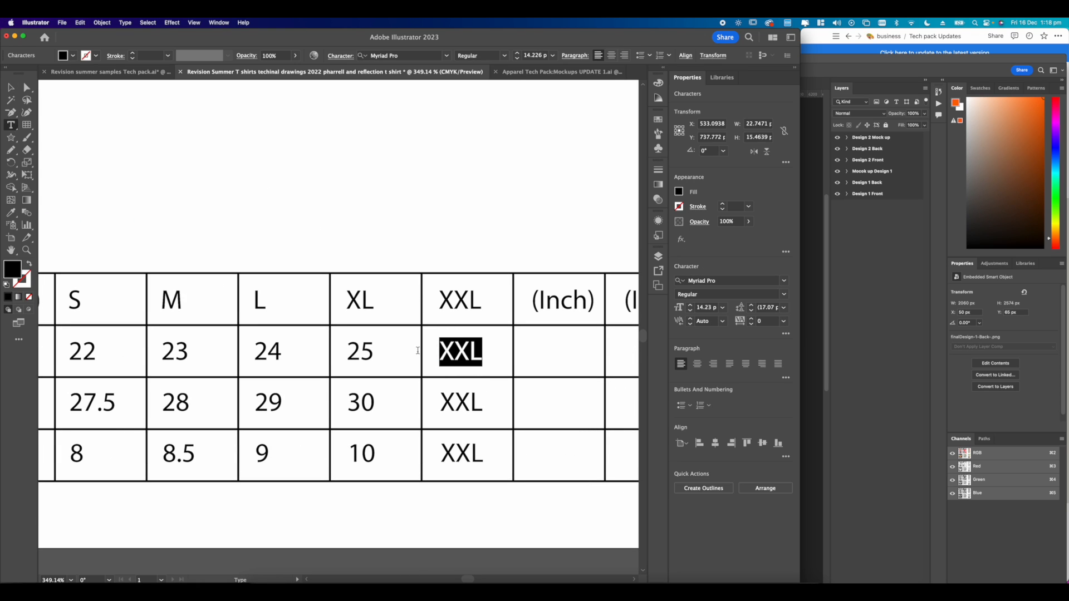
pyautogui.write('26')
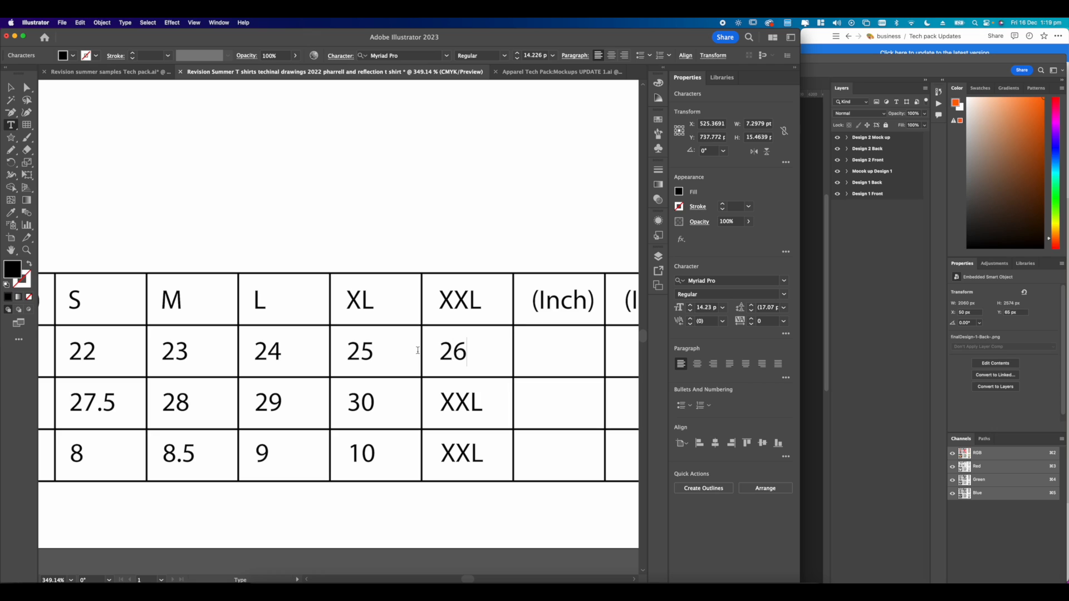
pyautogui.moveTo(482, 402); pyautogui.dragTo(422, 411)
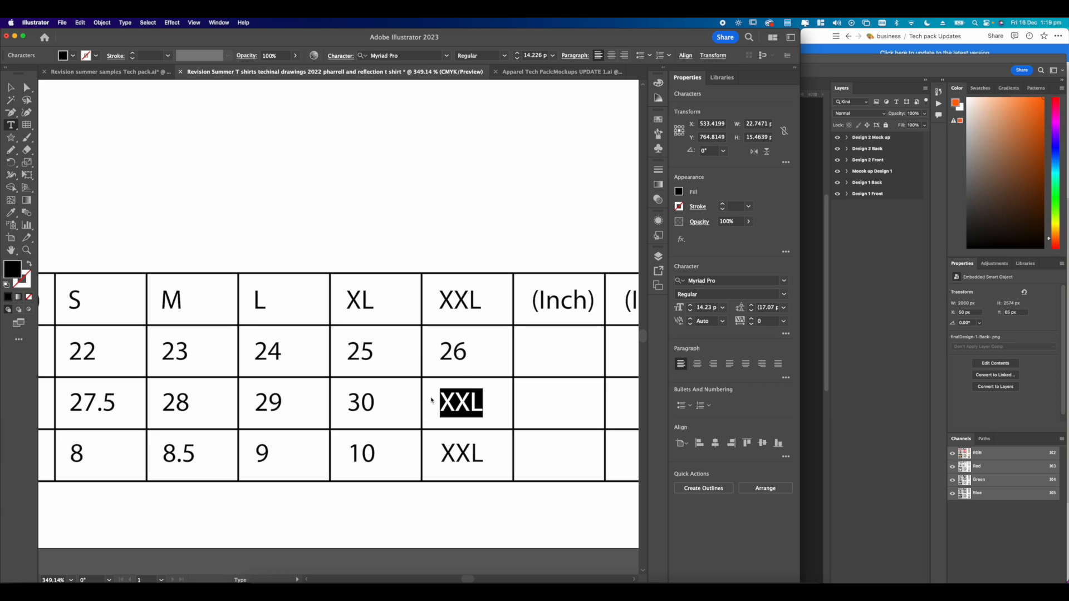
pyautogui.write('31')
# Fill the XXL column's sleeve cell with 10.5, using a copy of the XL sleeve value.
pyautogui.moveTo(483, 455); pyautogui.dragTo(426, 463)
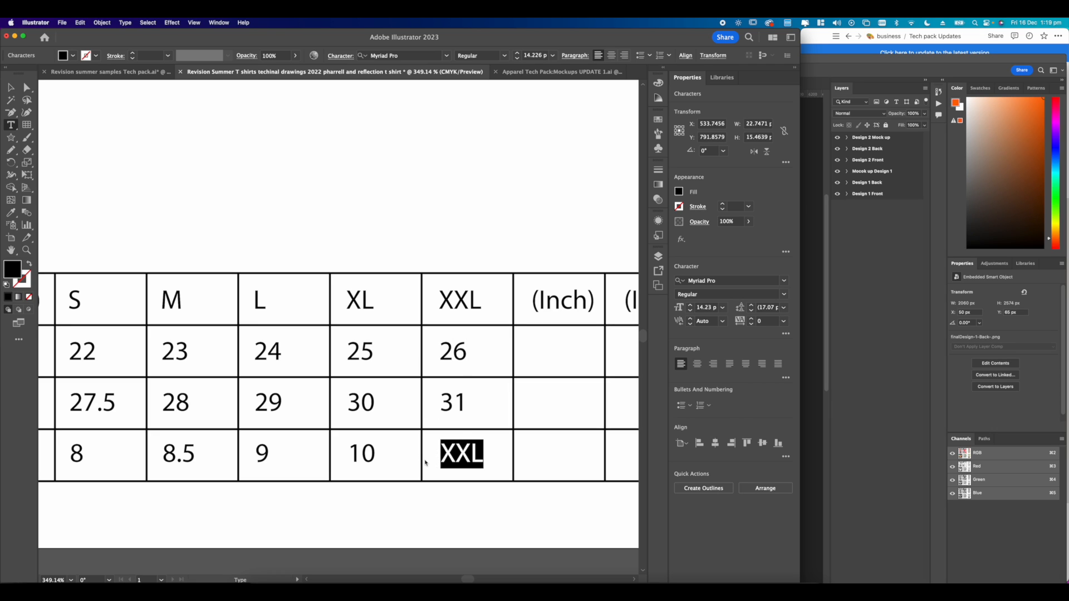
pyautogui.write('9')
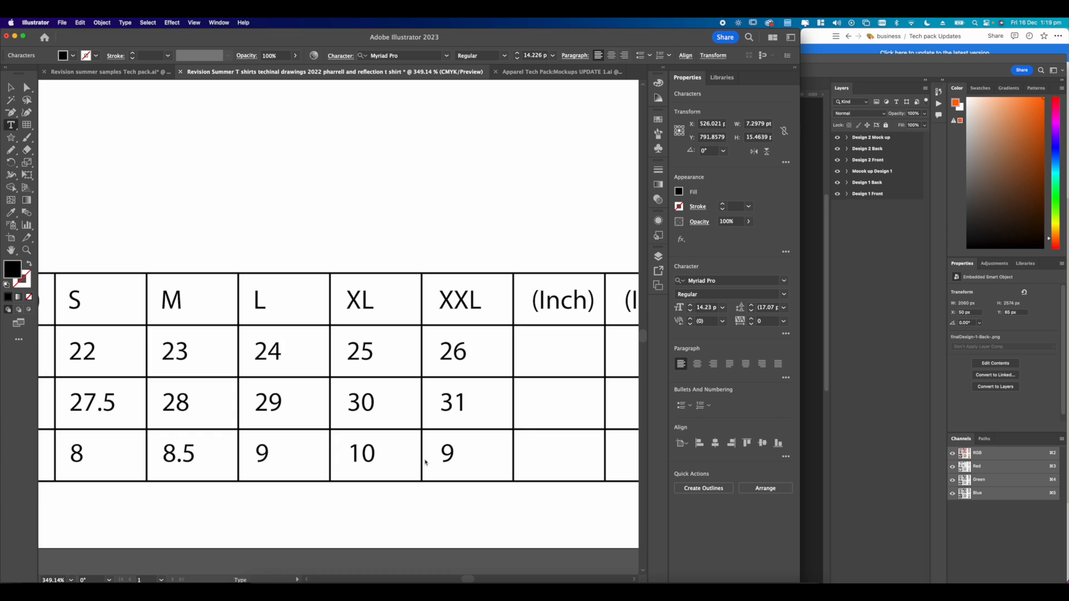
pyautogui.press('BackSpace')
pyautogui.moveTo(386, 462); pyautogui.dragTo(355, 463)
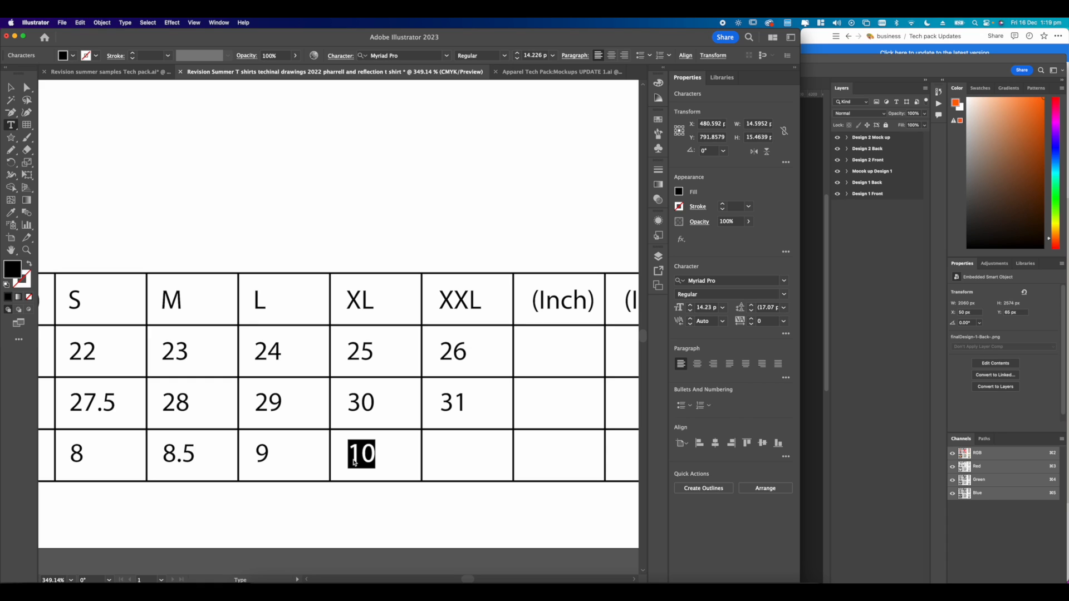
pyautogui.click(11, 87)
pyautogui.click(355, 248)
pyautogui.moveTo(365, 454); pyautogui.dragTo(457, 457)
pyautogui.doubleClick(457, 454)
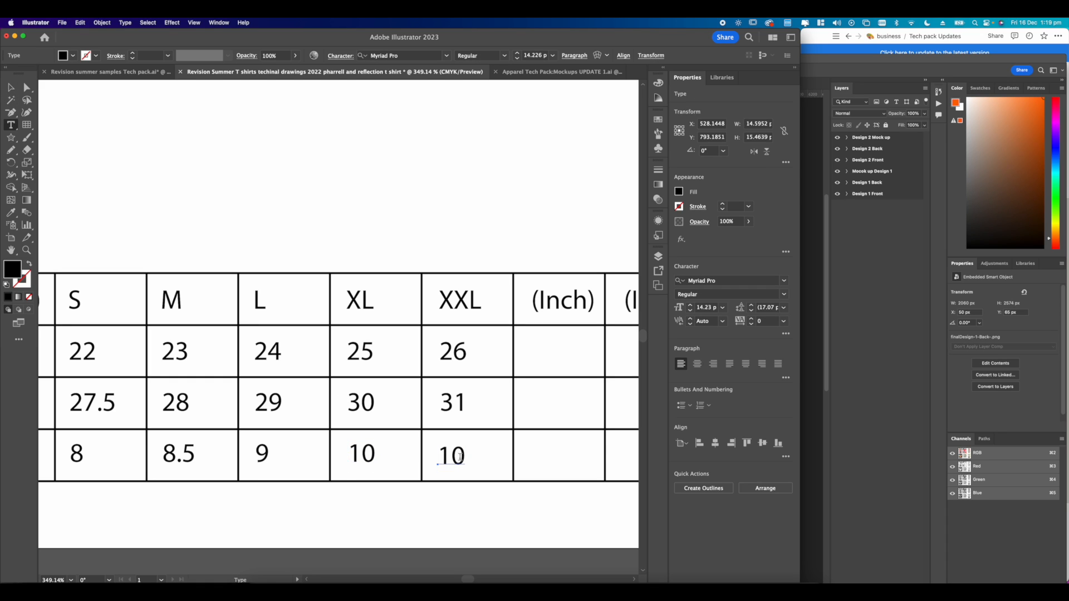
pyautogui.write('.5')
pyautogui.click(11, 87)
pyautogui.click(258, 138)
# Draw a straight horizontal line across the chest of the small blank T-shirt with the Pen tool.
pyautogui.scroll(-5, 417, 241)
pyautogui.scroll(3, 417, 241)
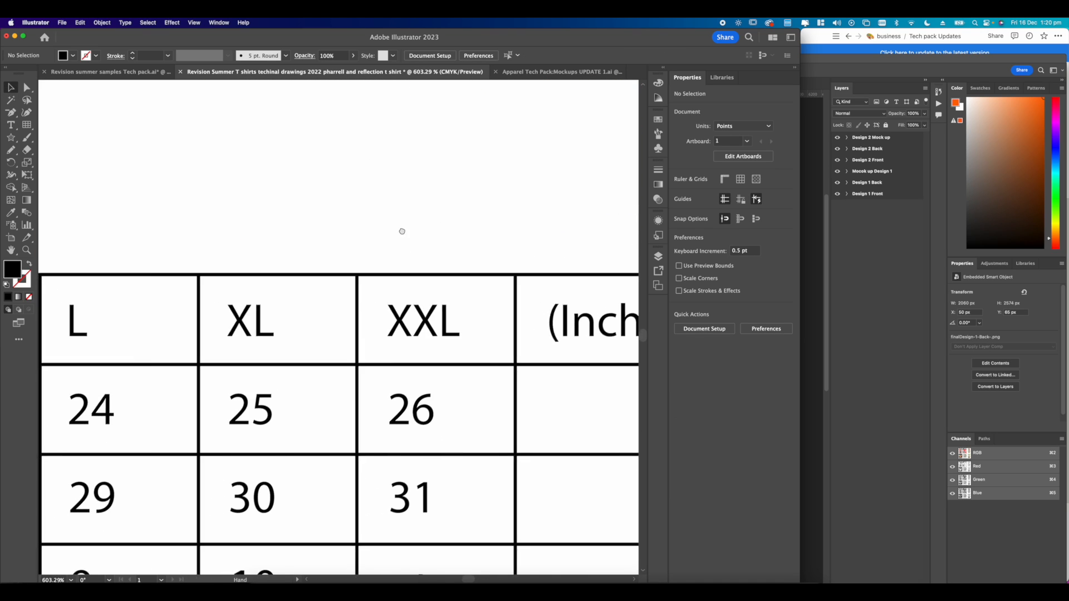
pyautogui.scroll(-6, 399, 231)
pyautogui.scroll(4, 406, 265)
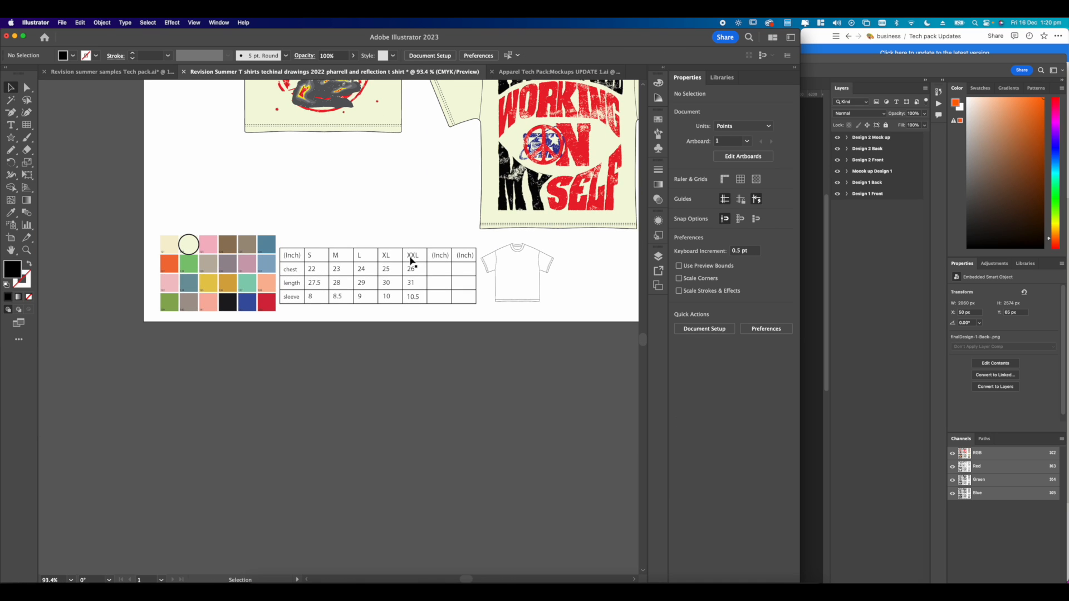
pyautogui.scroll(6, 437, 184)
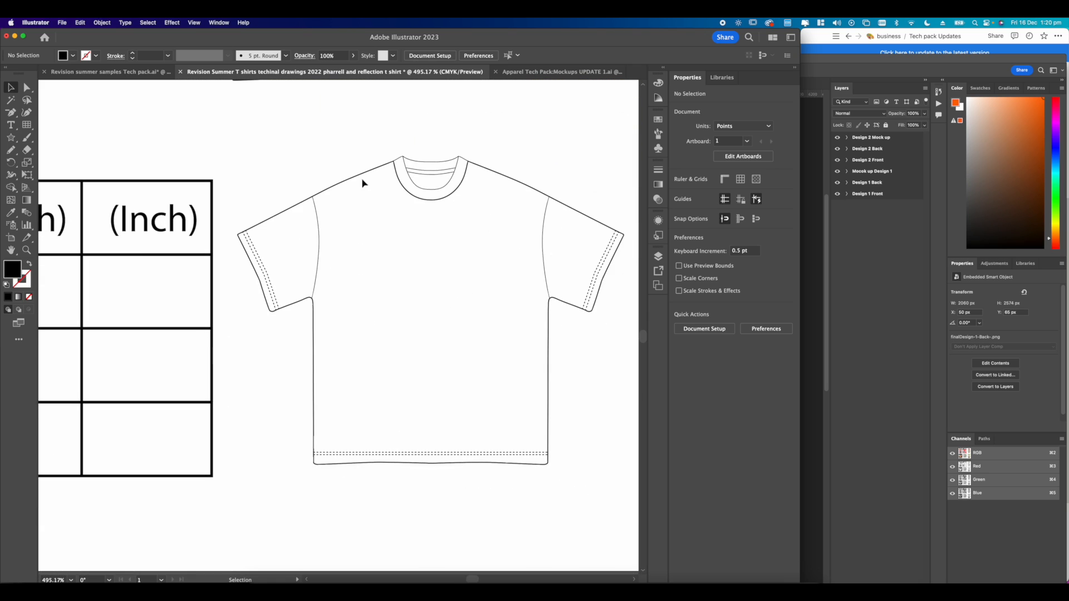
pyautogui.press('p')
pyautogui.scroll(-5, 334, 192)
pyautogui.scroll(5, 312, 201)
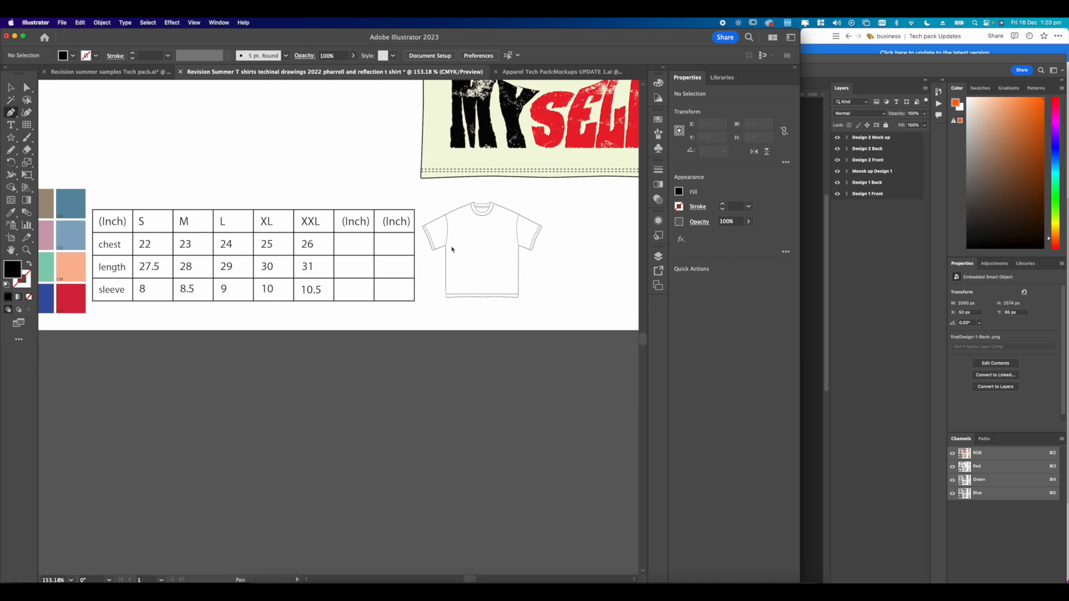
pyautogui.click(423, 248)
pyautogui.click(541, 248)
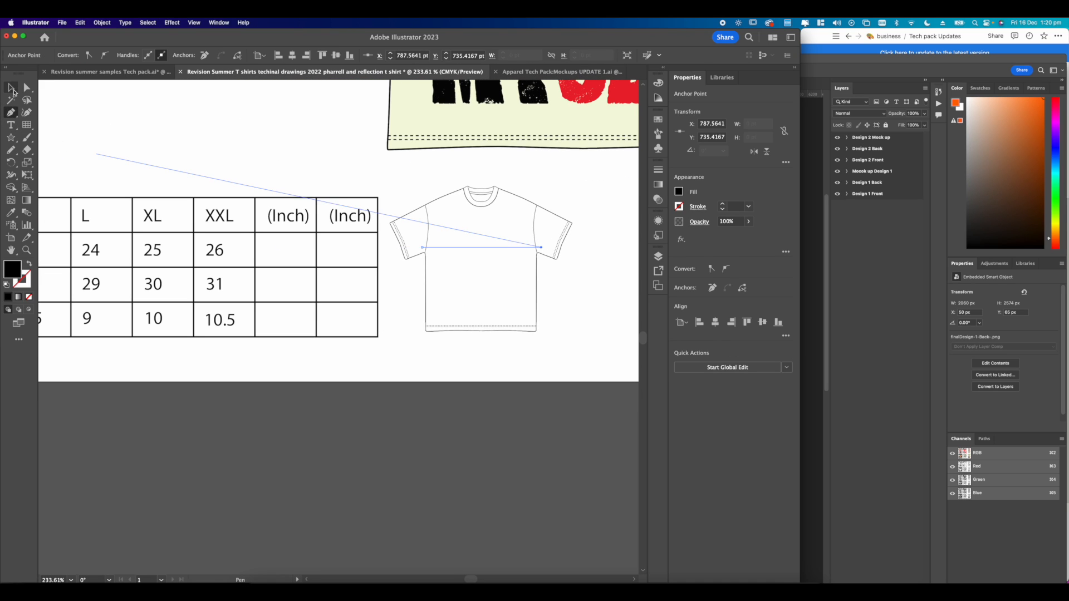
# Give the chest line a red 1 pt dashed stroke.
pyautogui.click(11, 88)
pyautogui.click(722, 203)
pyautogui.click(679, 207)
pyautogui.click(596, 245)
pyautogui.click(697, 206)
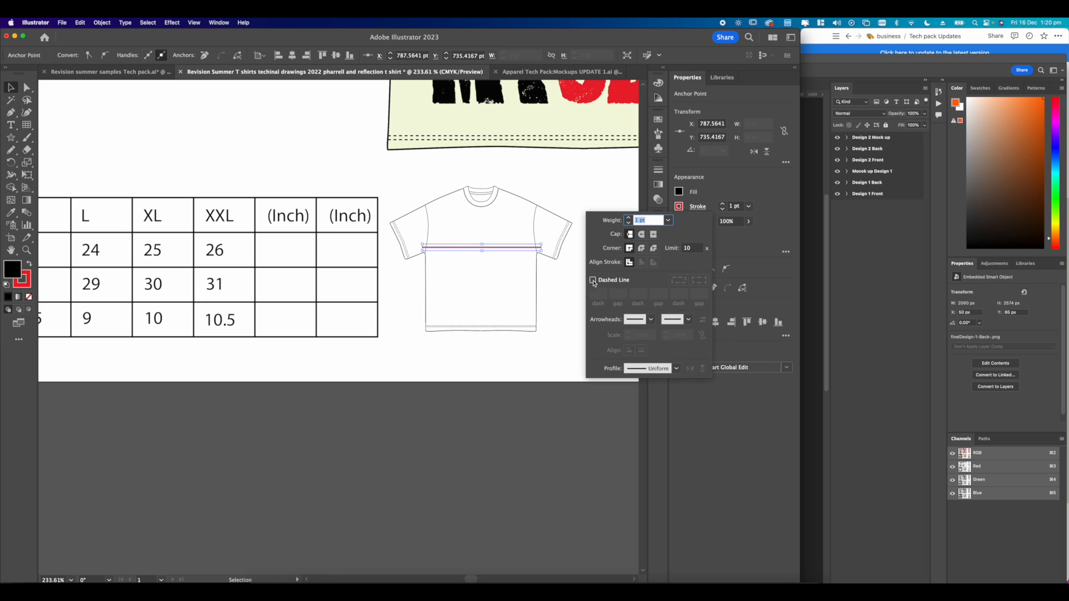
pyautogui.click(592, 280)
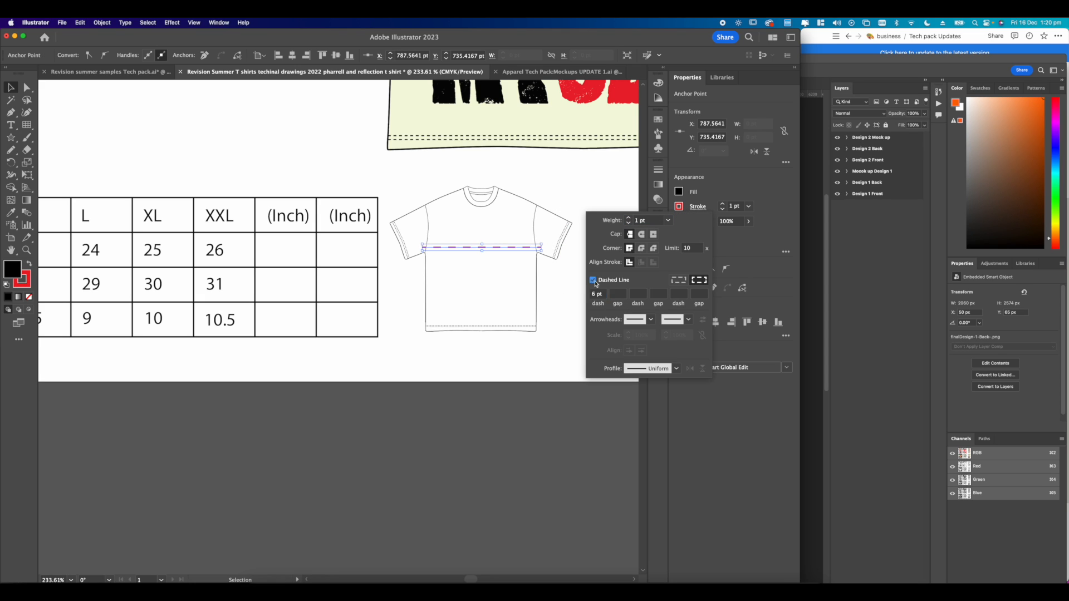
pyautogui.click(521, 248)
pyautogui.click(530, 200)
# Draw a vertical dashed line about 121 pt long from the small T-shirt's shoulder beside the collar to below its hem.
pyautogui.click(10, 113)
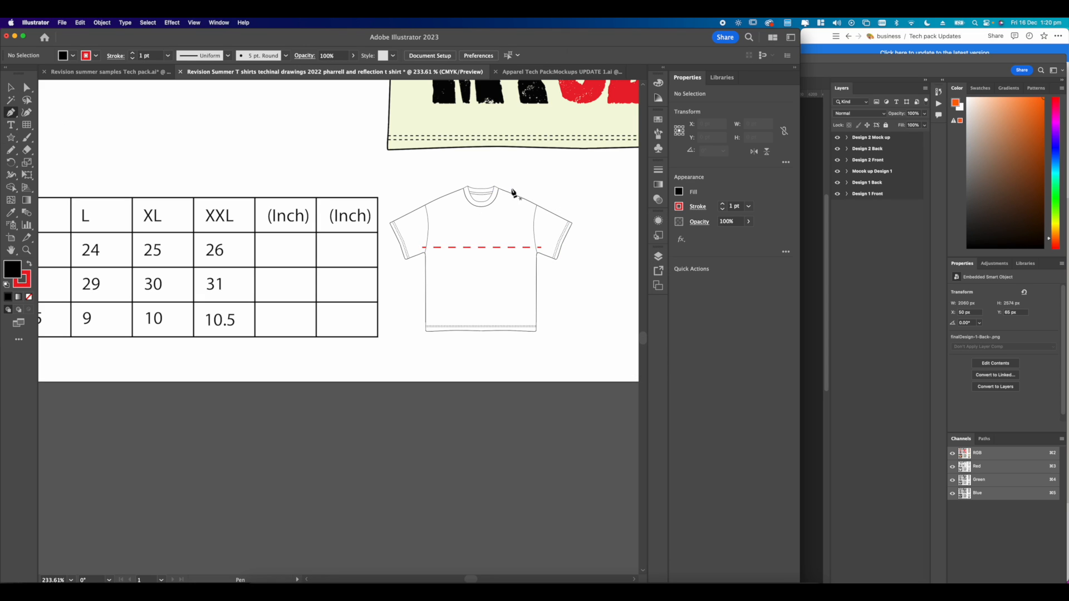
pyautogui.click(511, 188)
pyautogui.click(511, 341)
pyautogui.click(11, 87)
pyautogui.scroll(3, 504, 274)
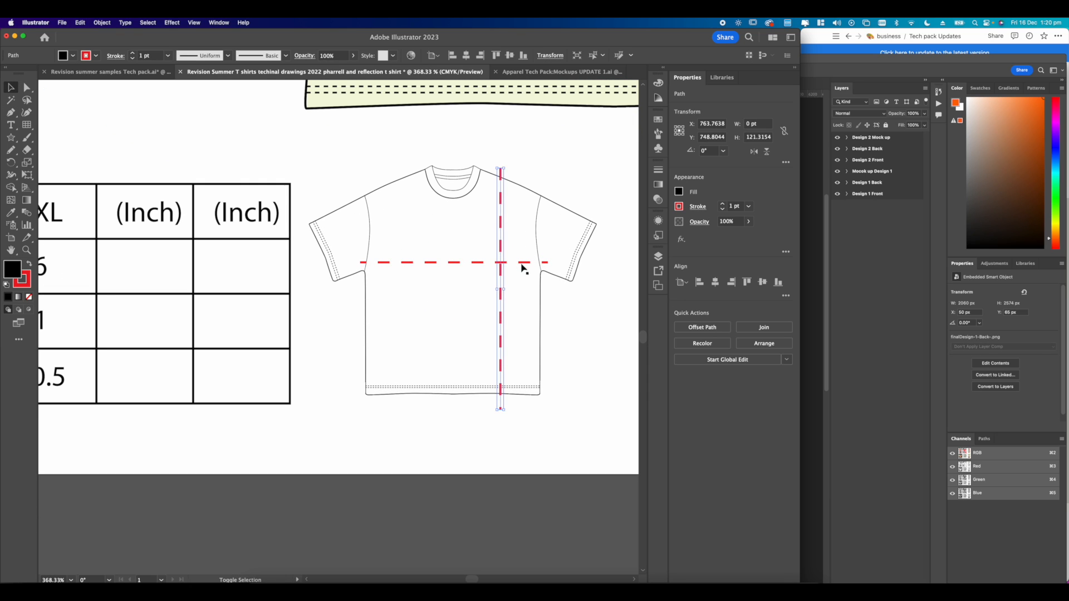
# Remove the fill from both measurement lines and set their stroke to dark blue.
pyautogui.click(520, 262)
pyautogui.click(679, 192)
pyautogui.click(678, 206)
pyautogui.click(626, 246)
pyautogui.click(383, 253)
pyautogui.scroll(-6, 382, 252)
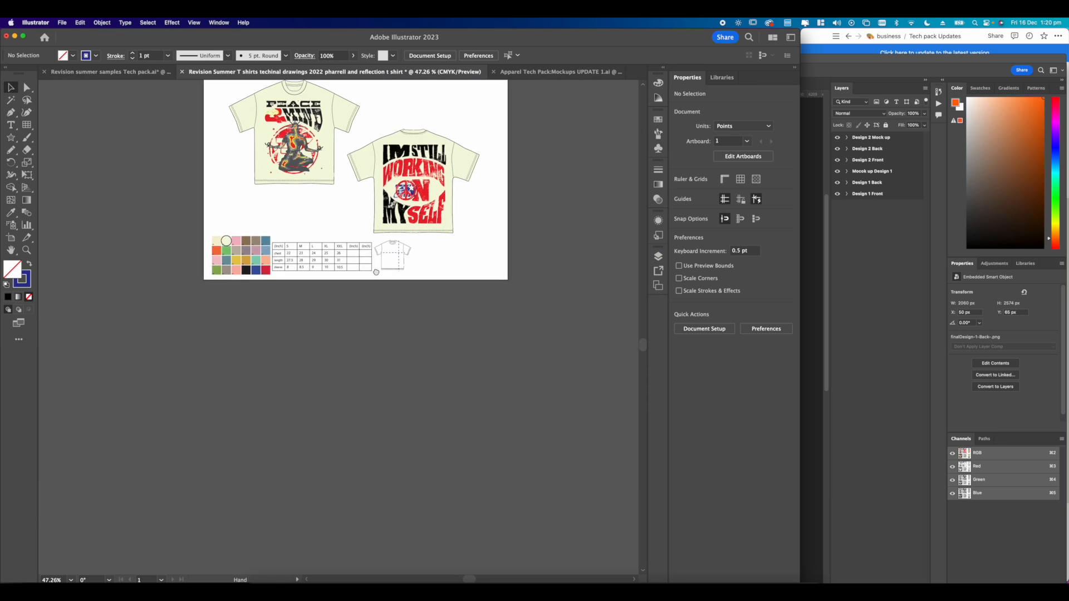
pyautogui.scroll(4, 353, 262)
pyautogui.scroll(10, 487, 279)
pyautogui.press('p')
pyautogui.click(252, 220)
pyautogui.click(506, 338)
pyautogui.press('super+z')
pyautogui.press('super+z')
# Draw a dashed blue line along the small T-shirt's shoulder from the collar to the sleeve's outer edge.
pyautogui.moveTo(107, 280); pyautogui.dragTo(399, 259)
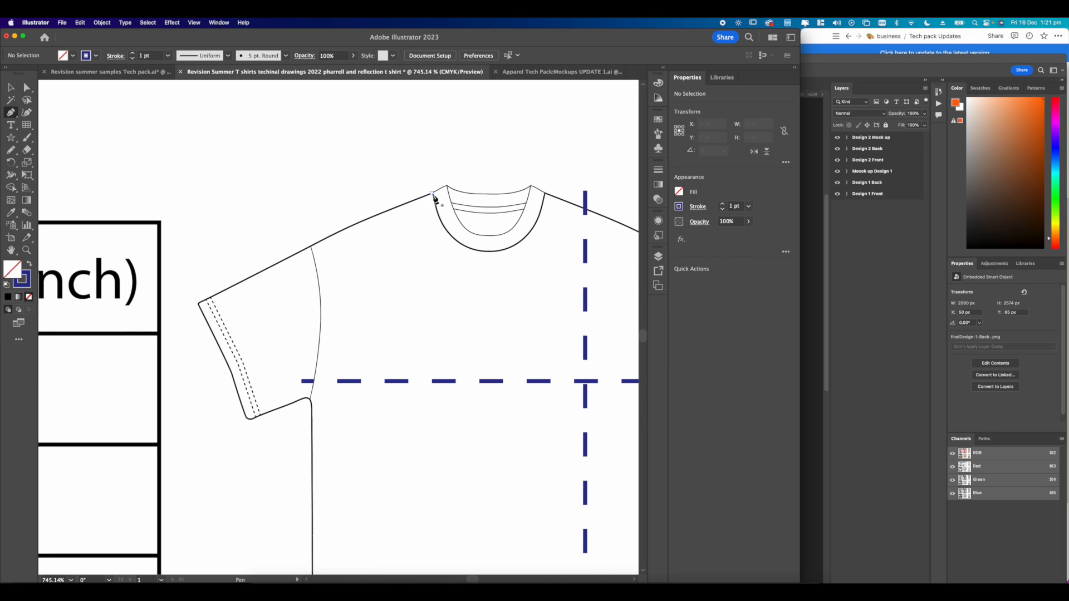
pyautogui.click(432, 190)
pyautogui.moveTo(195, 299); pyautogui.dragTo(92, 167)
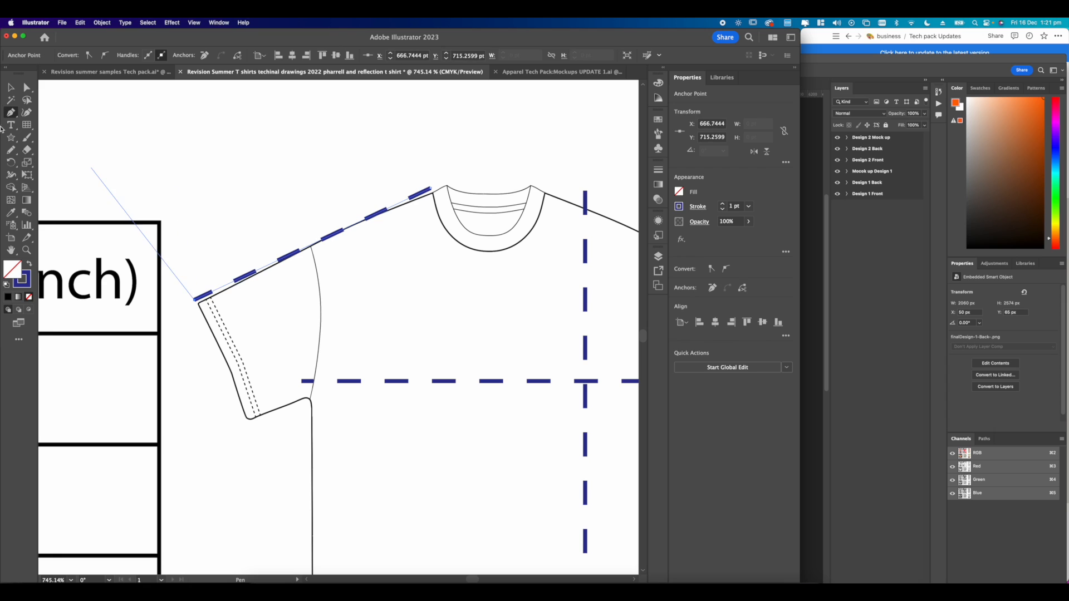
pyautogui.click(11, 88)
pyautogui.click(391, 178)
# Add the text label "chest" below the horizontal line on the small T-shirt.
pyautogui.scroll(-8, 392, 178)
pyautogui.hscroll(2, 461, 389)
pyautogui.scroll(1, 485, 359)
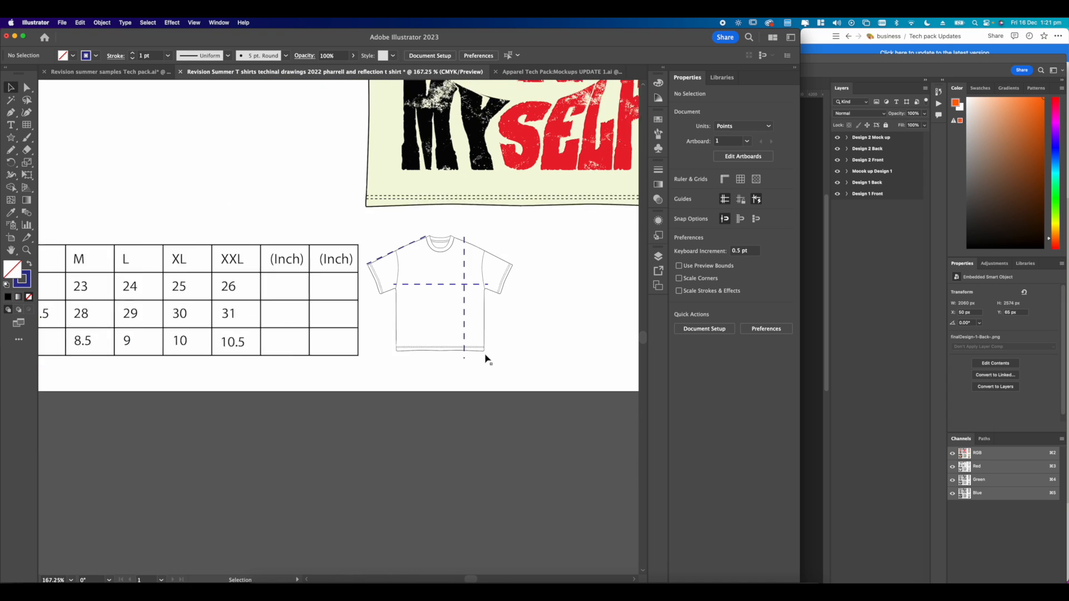
pyautogui.scroll(5, 440, 317)
pyautogui.press('t')
pyautogui.click(409, 294)
pyautogui.write('chest')
pyautogui.press('Escape')
# Set the chest label's fill to the dark blue of the measurement lines.
pyautogui.scroll(2, 394, 258)
pyautogui.click(679, 192)
pyautogui.click(613, 210)
pyautogui.click(643, 241)
pyautogui.click(529, 301)
# Scale the chest label down to about 6.64 pt and place it just above the horizontal dashed line.
pyautogui.click(467, 307)
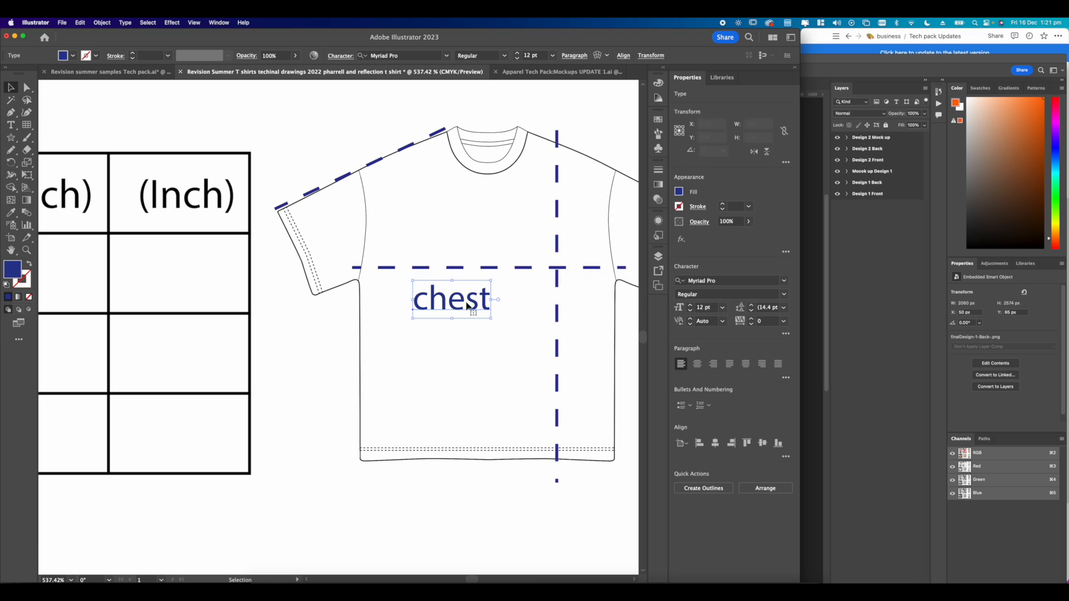
pyautogui.scroll(2, 463, 300)
pyautogui.moveTo(445, 330); pyautogui.dragTo(366, 233)
pyautogui.click(265, 329)
pyautogui.scroll(-2, 245, 356)
# Duplicate the chest label beside the vertical dashed line and change the copy's text to "length".
pyautogui.click(293, 302)
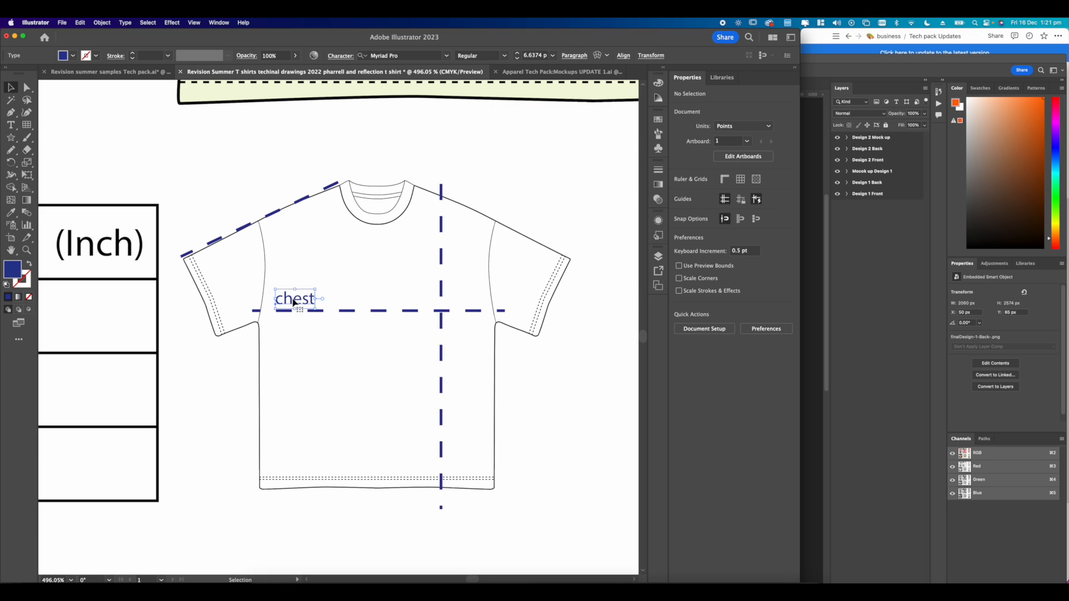
pyautogui.moveTo(293, 303); pyautogui.dragTo(465, 372)
pyautogui.doubleClick(450, 370)
pyautogui.doubleClick(450, 371)
pyautogui.write('len')
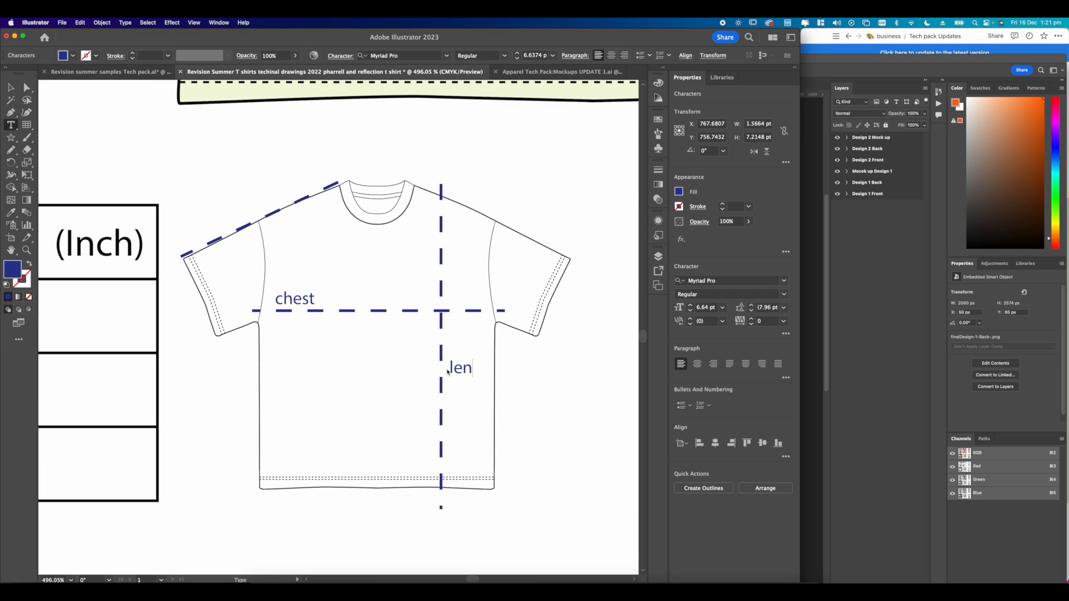
pyautogui.press('Escape')
# Rotate the length label to vertical and move it alongside the upper part of the vertical dashed line.
pyautogui.moveTo(503, 352); pyautogui.dragTo(491, 392)
pyautogui.moveTo(471, 367); pyautogui.dragTo(458, 274)
pyautogui.click(474, 186)
pyautogui.moveTo(474, 186); pyautogui.dragTo(537, 228)
# Duplicate the length label above the shoulder line and rotate the copy to about 22.2° so it follows the line.
pyautogui.moveTo(529, 313); pyautogui.dragTo(312, 238)
pyautogui.moveTo(318, 278); pyautogui.dragTo(305, 250)
pyautogui.click(289, 237)
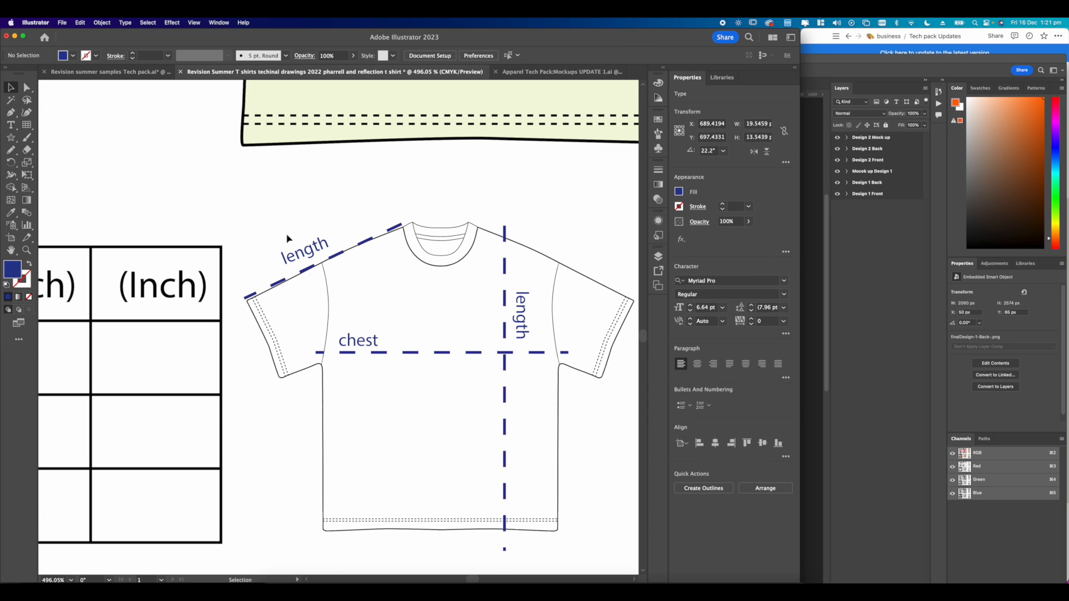
# Change the angled label's text to "sleeve" and place it along the sleeve end of the shoulder line.
pyautogui.scroll(2, 277, 236)
pyautogui.press('t')
pyautogui.doubleClick(341, 245)
pyautogui.write('sl')
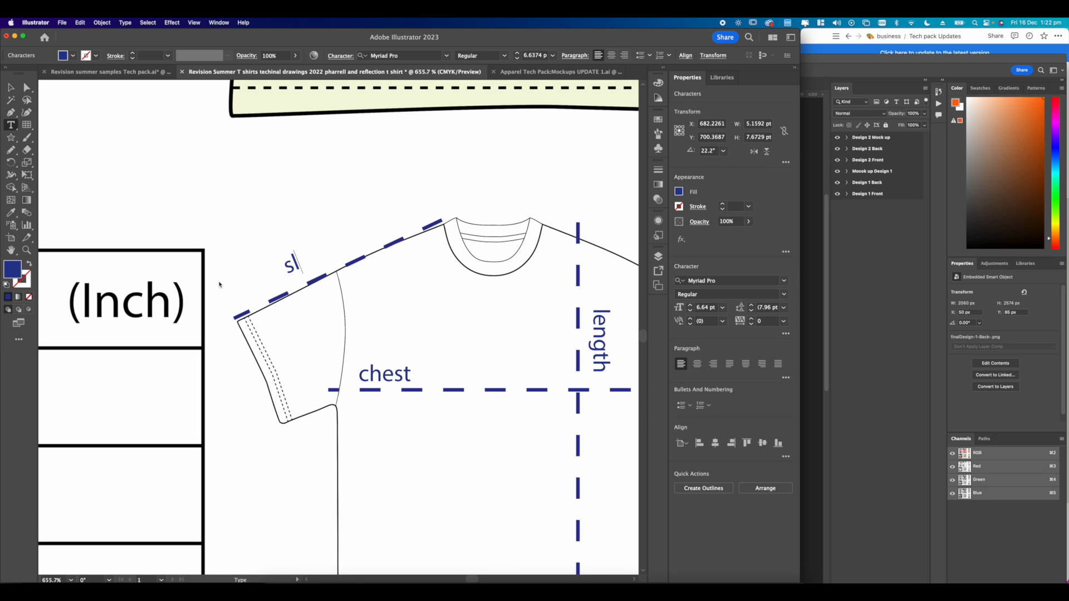
pyautogui.write('eeve')
pyautogui.press('Escape')
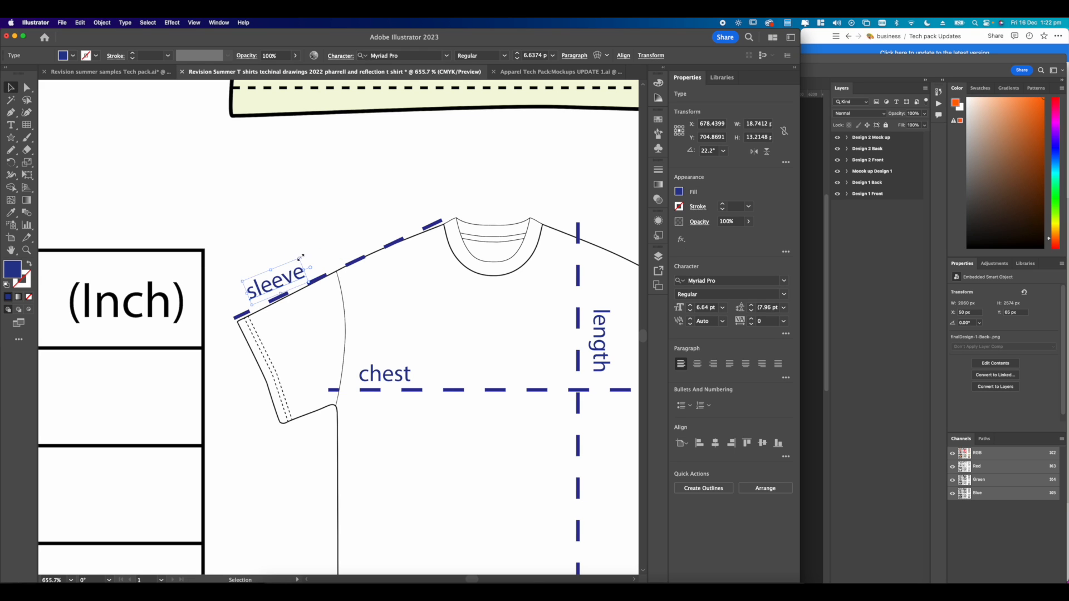
pyautogui.moveTo(300, 255); pyautogui.dragTo(299, 253)
pyautogui.click(311, 245)
# Expand the size table's grid lines into filled shapes.
pyautogui.scroll(-10, 311, 242)
pyautogui.hscroll(-3, 369, 282)
pyautogui.scroll(3, 369, 282)
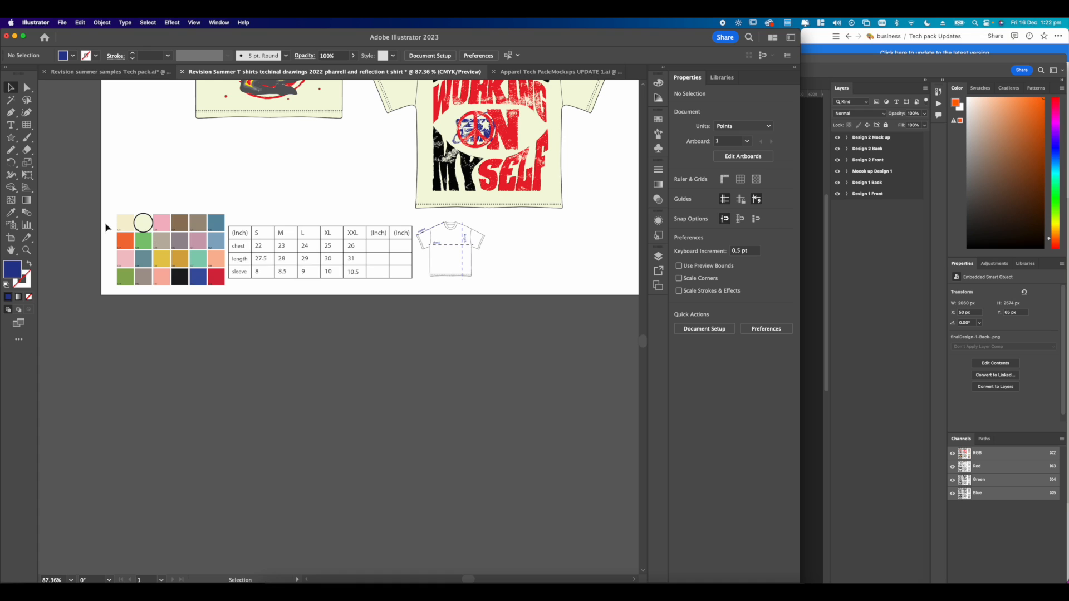
pyautogui.scroll(4, 393, 259)
pyautogui.click(357, 185)
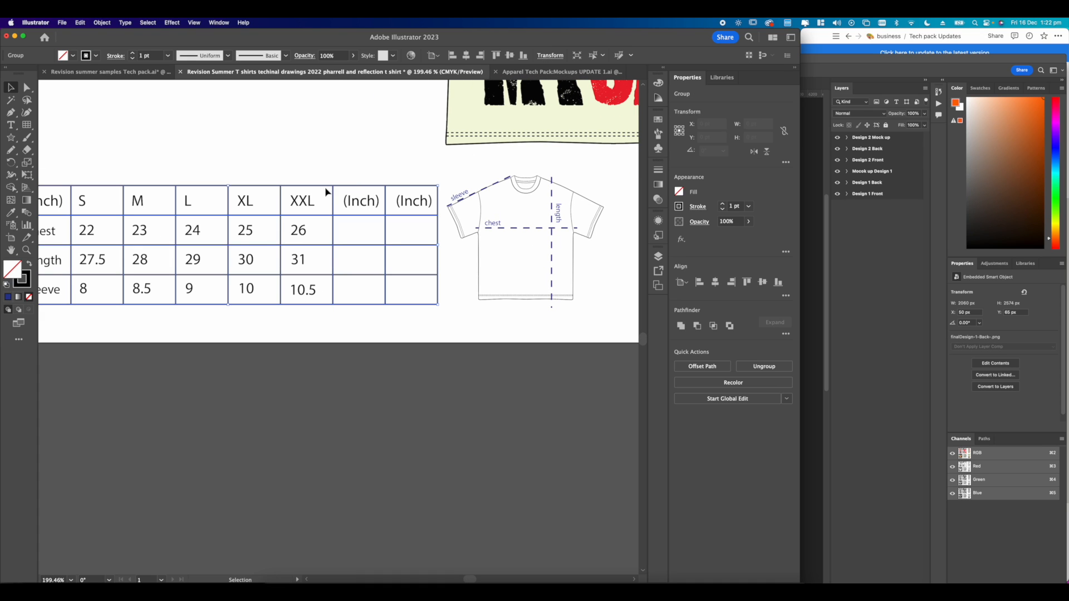
pyautogui.click(365, 184)
pyautogui.hscroll(-3, 352, 172)
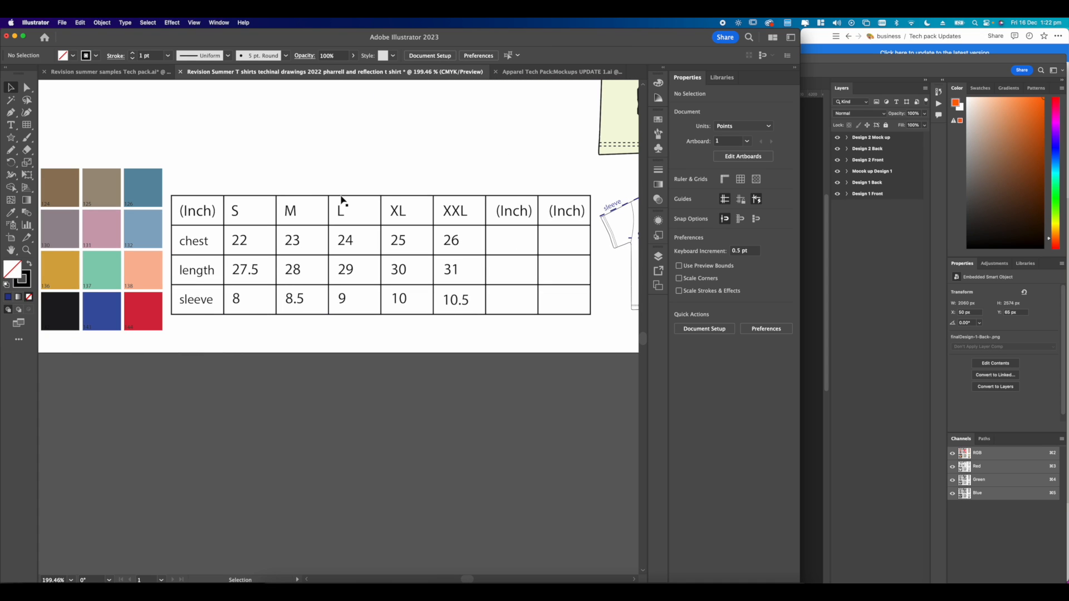
pyautogui.click(342, 198)
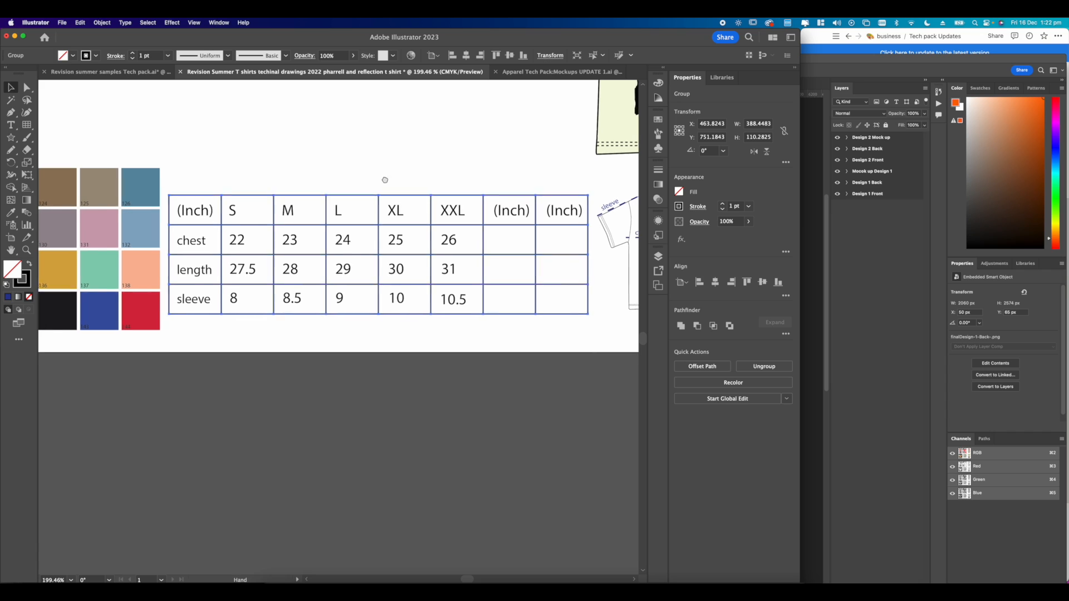
pyautogui.hscroll(2, 384, 176)
pyautogui.click(102, 23)
pyautogui.click(124, 142)
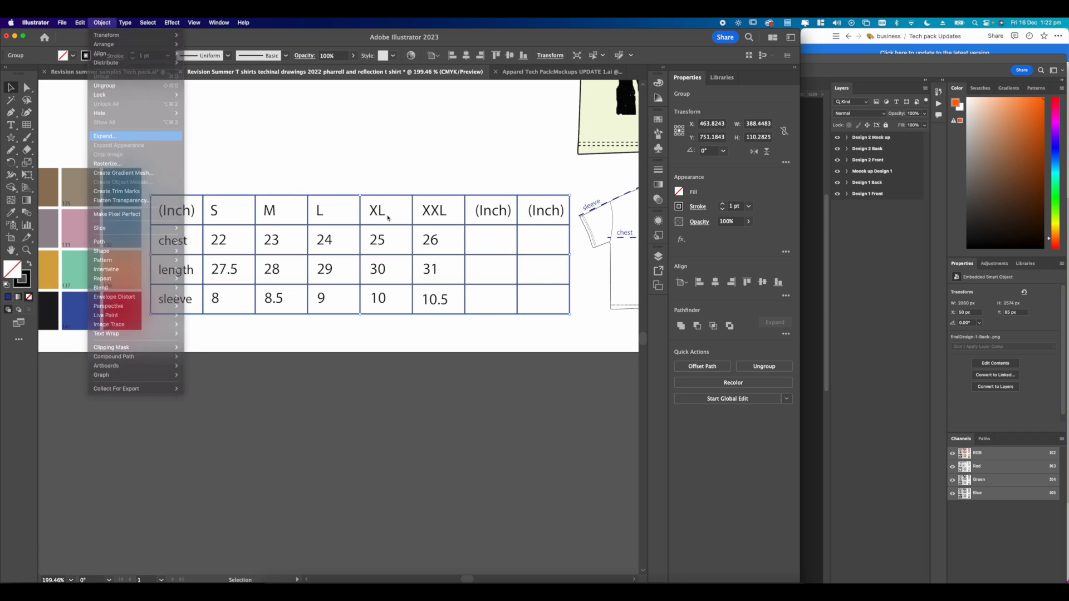
pyautogui.click(498, 283)
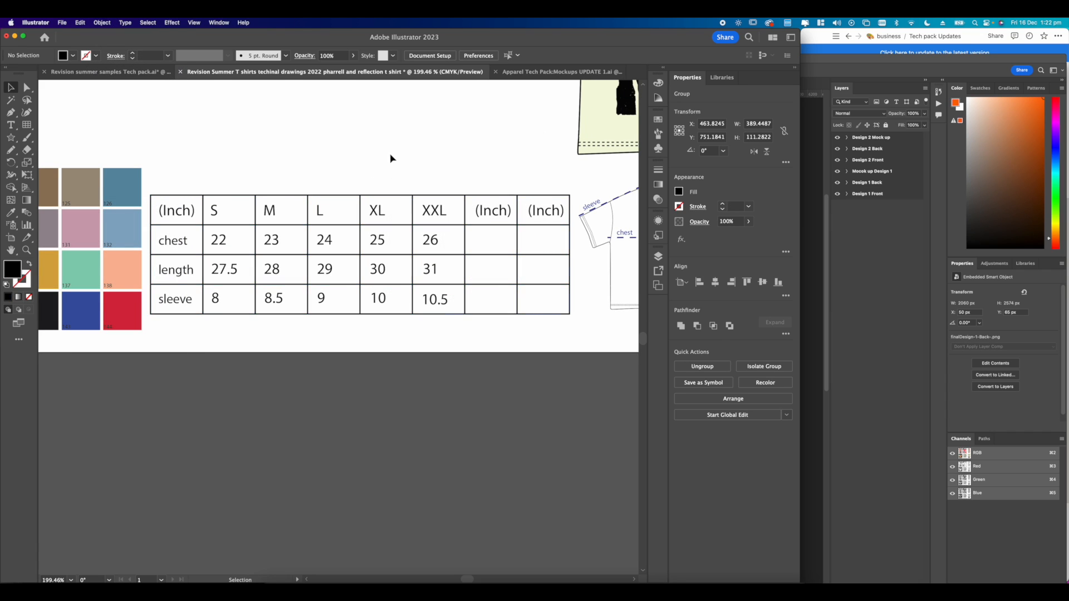
pyautogui.click(391, 158)
# Change the table header right after XXL to "Units".
pyautogui.scroll(-3, 375, 157)
pyautogui.scroll(3, 424, 217)
pyautogui.scroll(1, 366, 249)
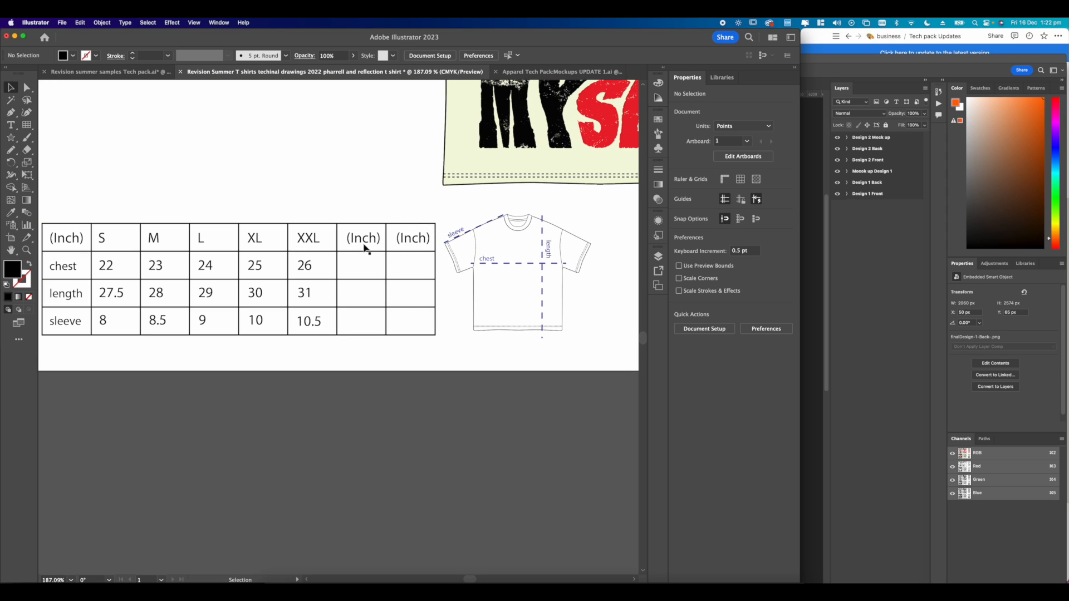
pyautogui.scroll(3, 368, 245)
pyautogui.press('t')
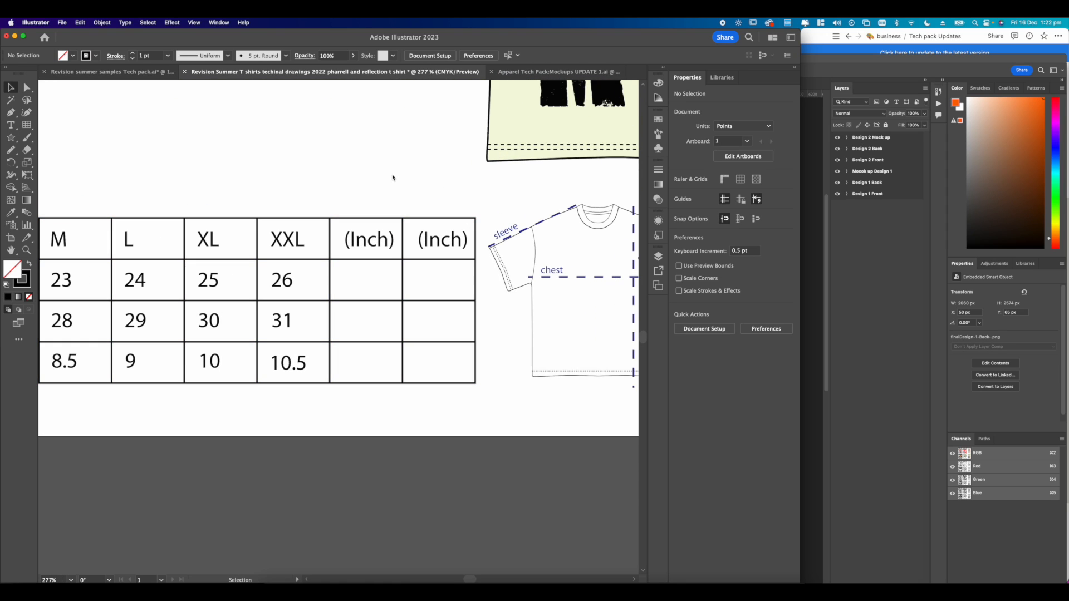
pyautogui.doubleClick(394, 241)
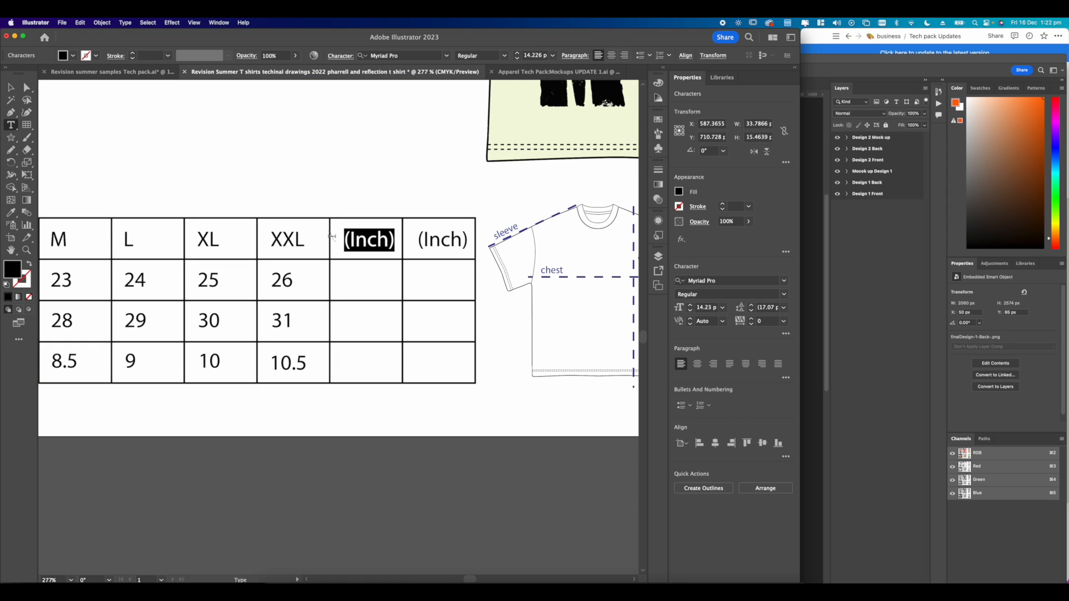
pyautogui.write('Units')
pyautogui.press('Escape')
# Delete the "(Inch)" header text from the table's last column.
pyautogui.click(442, 241)
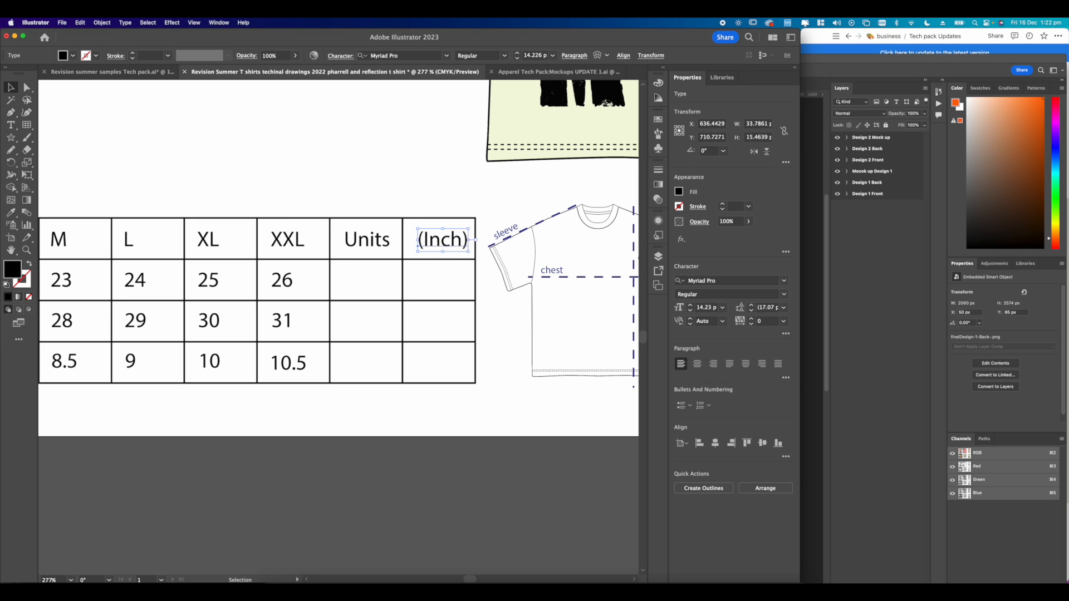
pyautogui.scroll(1, 455, 265)
pyautogui.scroll(-3, 425, 256)
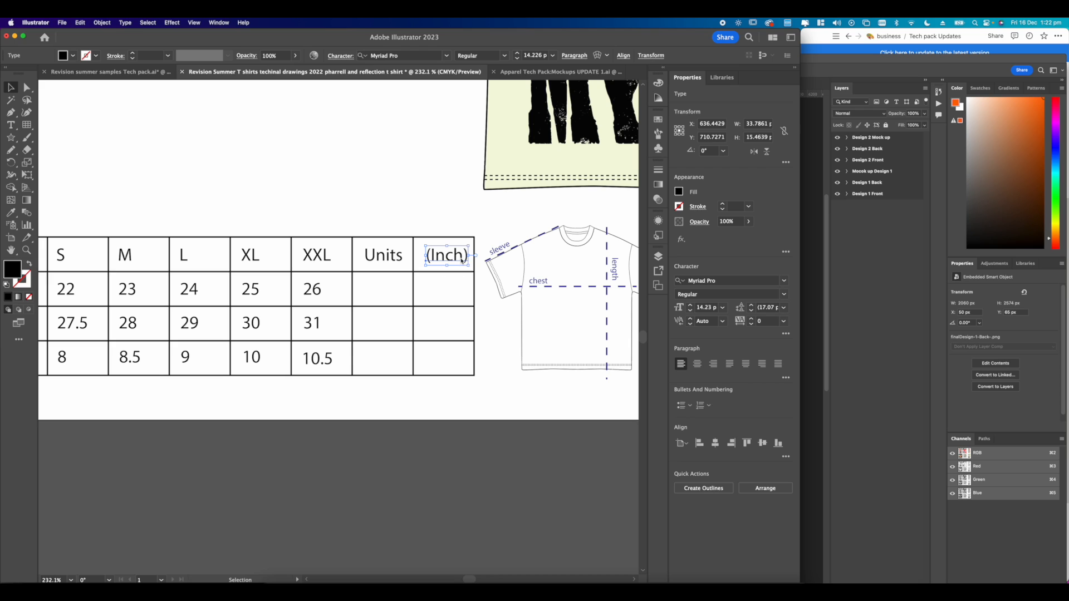
pyautogui.press('Delete')
pyautogui.scroll(-10, 461, 258)
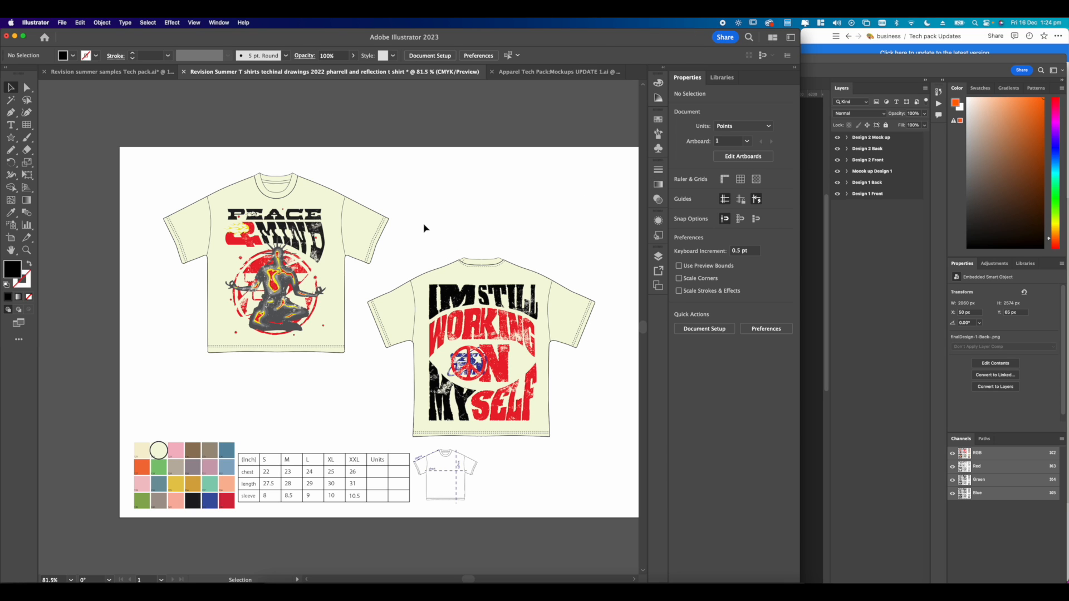
# Draw a straight horizontal line about 240 pt long just below the back shirt's print with the Pen tool.
pyautogui.moveTo(258, 346); pyautogui.dragTo(316, 361)
pyautogui.click(10, 112)
pyautogui.moveTo(437, 291); pyautogui.dragTo(163, 131)
pyautogui.moveTo(319, 308); pyautogui.dragTo(401, 308)
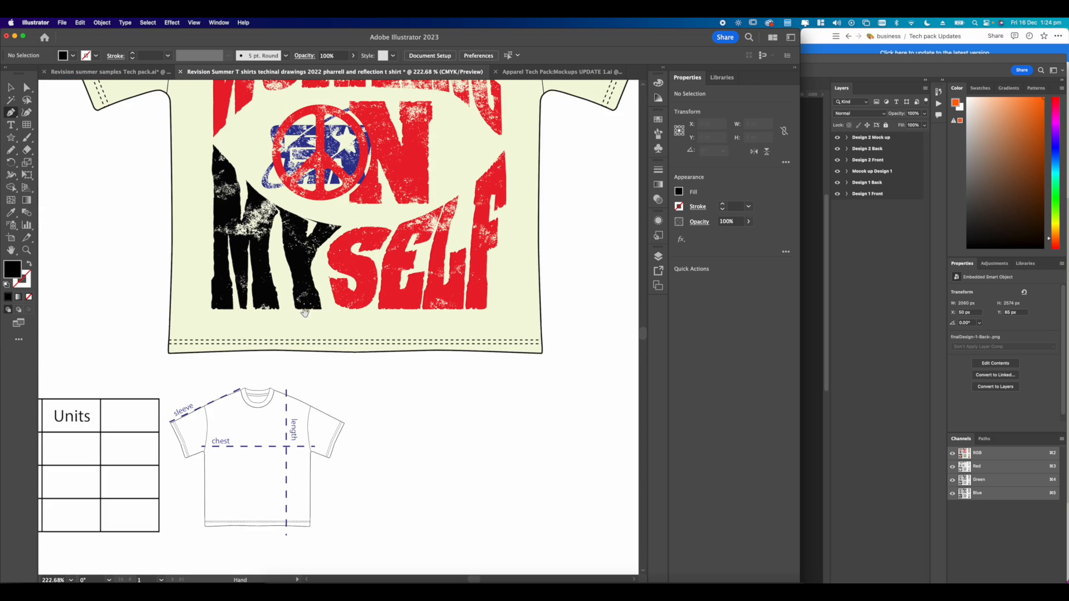
pyautogui.moveTo(225, 318); pyautogui.dragTo(226, 355)
pyautogui.click(206, 351)
pyautogui.keyDown('shift'); pyautogui.click(484, 352); pyautogui.keyUp('shift')
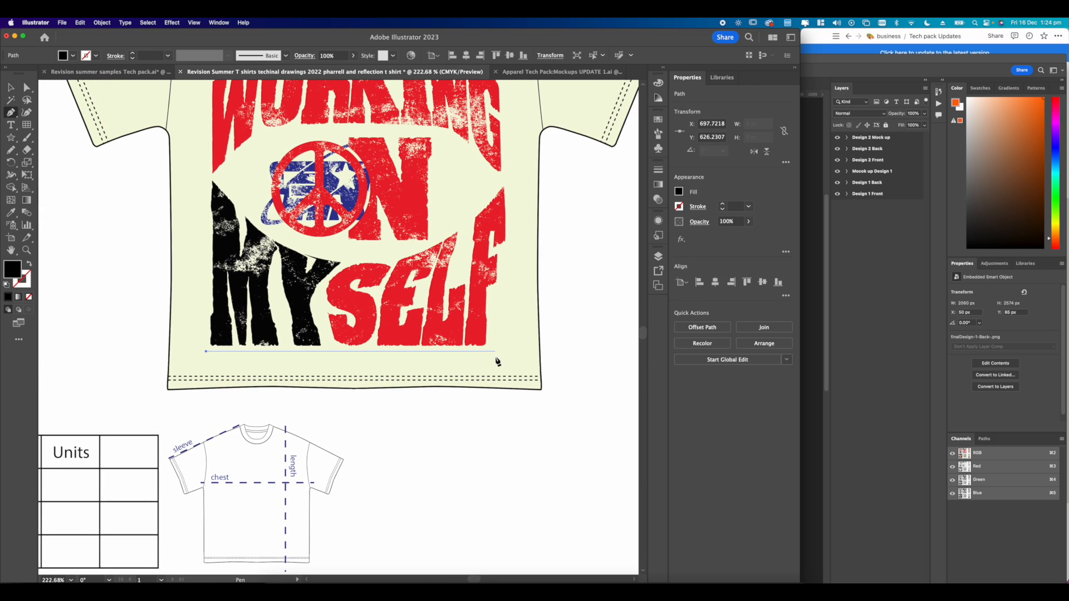
pyautogui.keyDown('shift'); pyautogui.click(497, 361); pyautogui.keyUp('shift')
# Give the horizontal line below the back print a 1 pt dark blue stroke.
pyautogui.scroll(3, 423, 350)
pyautogui.click(721, 204)
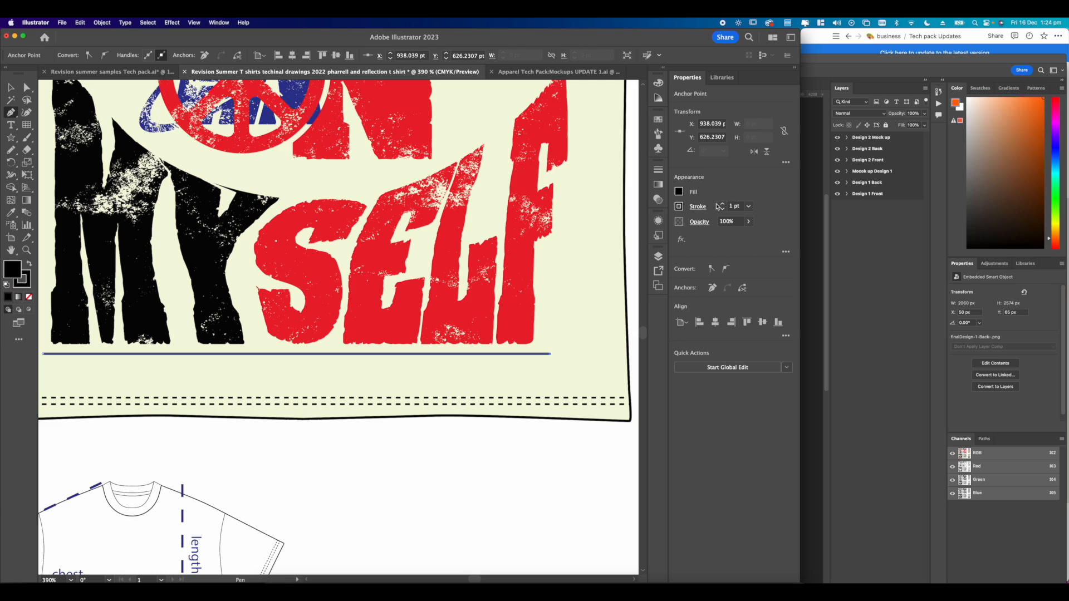
pyautogui.click(680, 206)
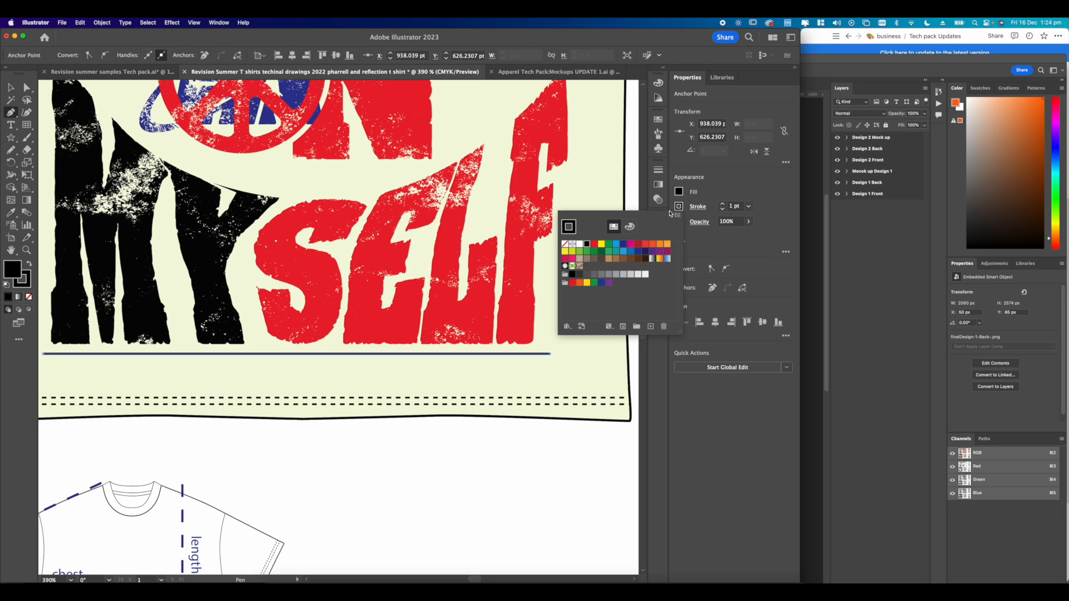
pyautogui.click(623, 244)
pyautogui.click(11, 88)
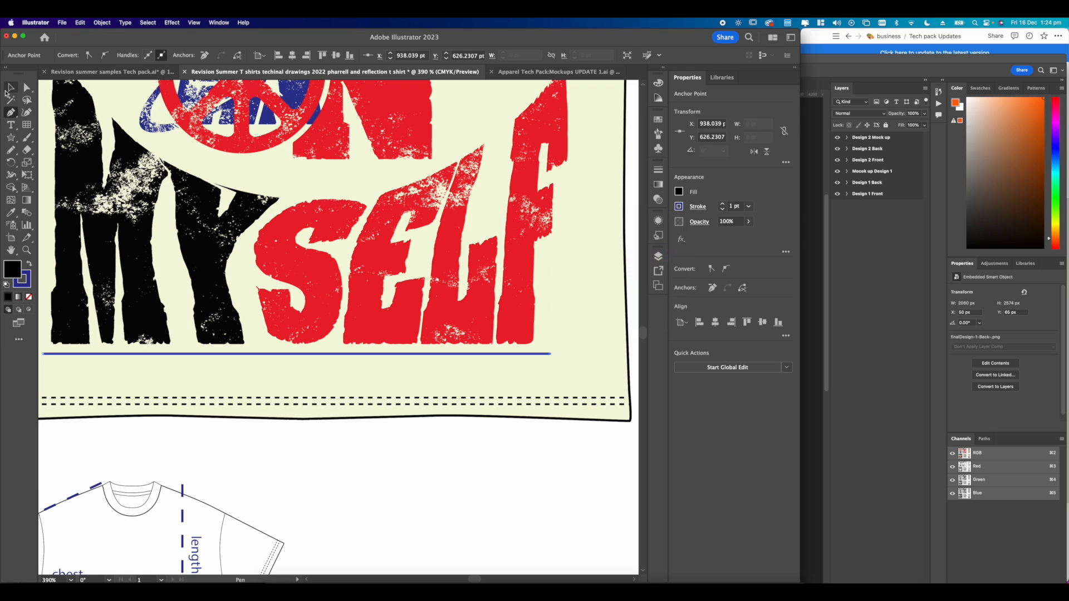
pyautogui.click(455, 513)
pyautogui.scroll(-5, 414, 437)
pyautogui.moveTo(396, 438); pyautogui.dragTo(412, 425)
pyautogui.scroll(5, 413, 424)
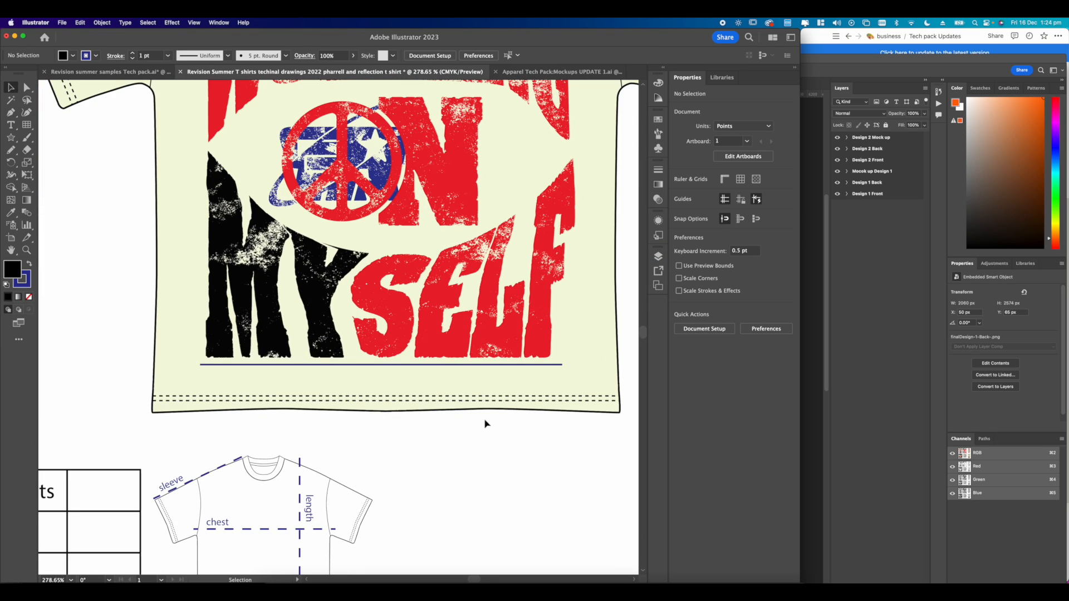
# Try to draw a vertical measurement line down the right edge of the back print.
pyautogui.click(11, 113)
pyautogui.scroll(-4, 413, 208)
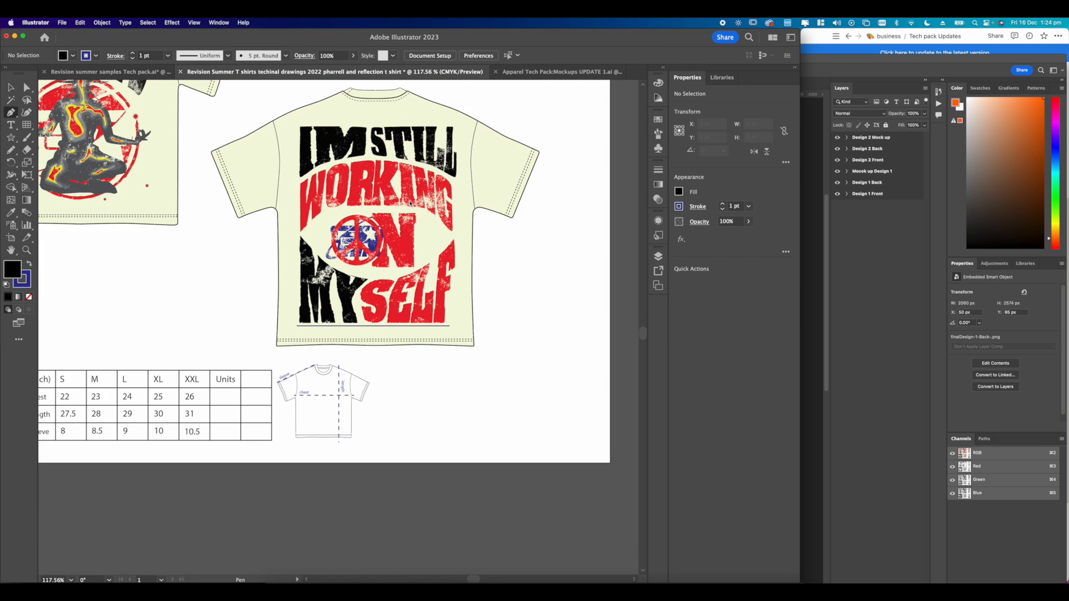
pyautogui.click(455, 171)
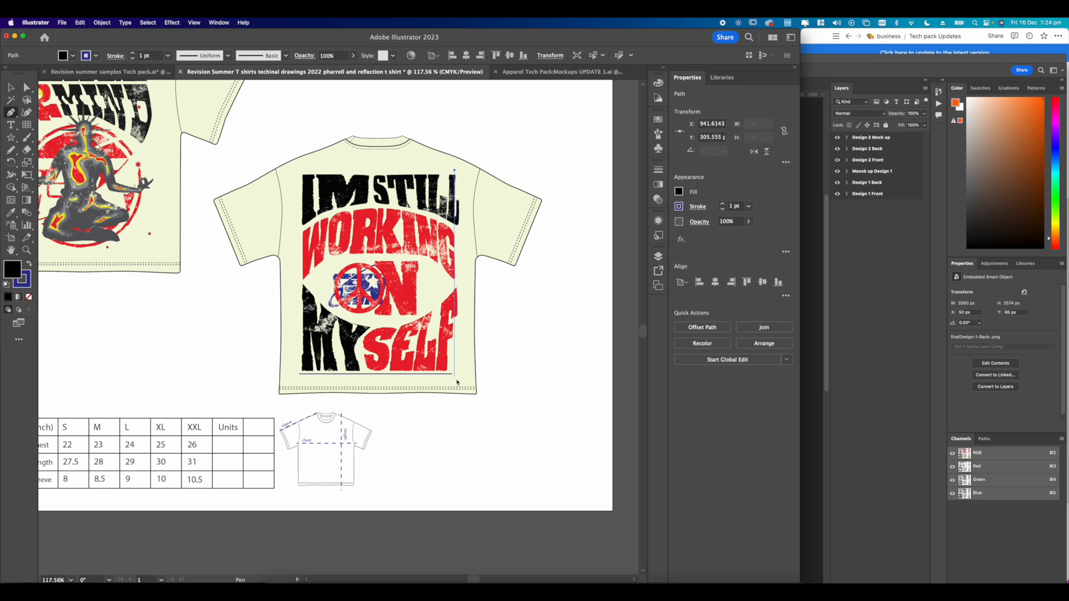
pyautogui.scroll(4, 457, 383)
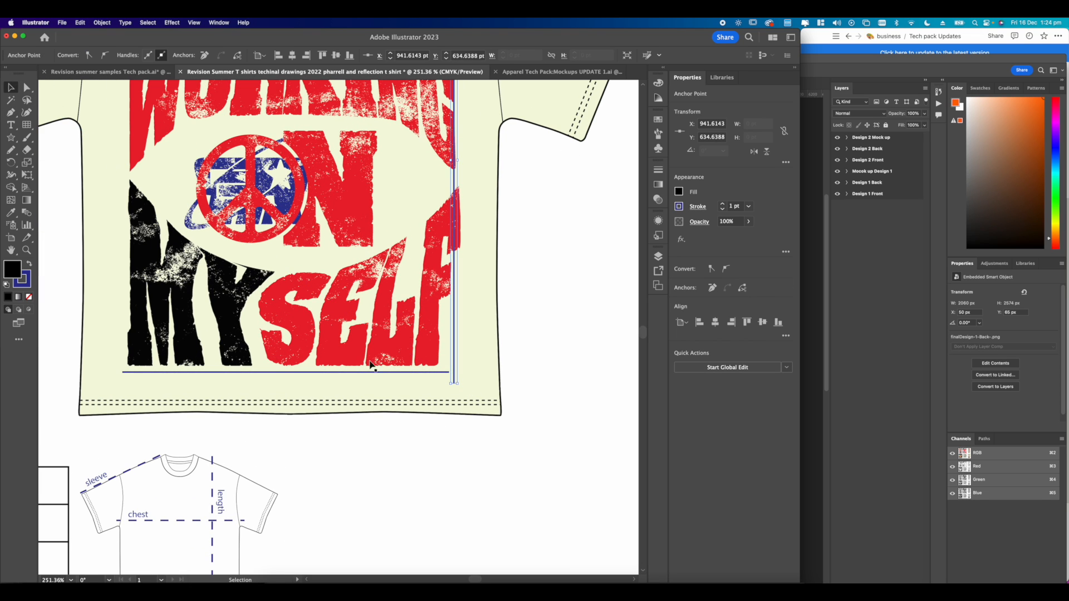
pyautogui.keyDown('super'); pyautogui.click(466, 391); pyautogui.keyUp('super')
pyautogui.scroll(3, 445, 382)
pyautogui.click(436, 374)
pyautogui.scroll(3, 440, 378)
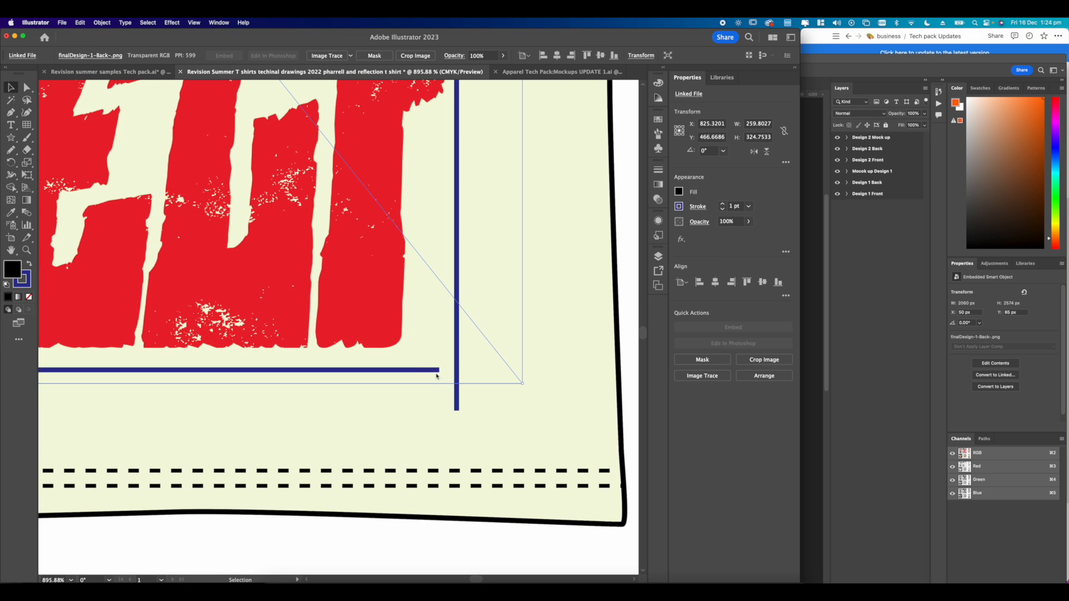
pyautogui.click(450, 396)
pyautogui.scroll(-3, 443, 366)
pyautogui.click(482, 440)
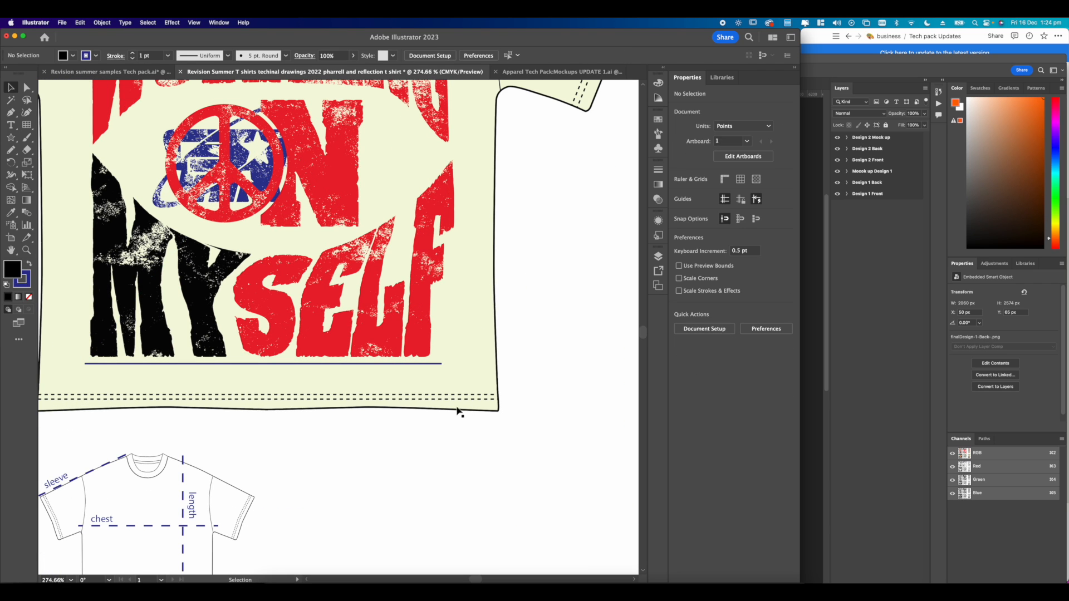
# Extend the horizontal line below the back print further to the right, past the print's edge.
pyautogui.click(437, 365)
pyautogui.scroll(3, 437, 365)
pyautogui.moveTo(440, 365); pyautogui.dragTo(505, 366)
pyautogui.scroll(-3, 505, 366)
pyautogui.click(520, 382)
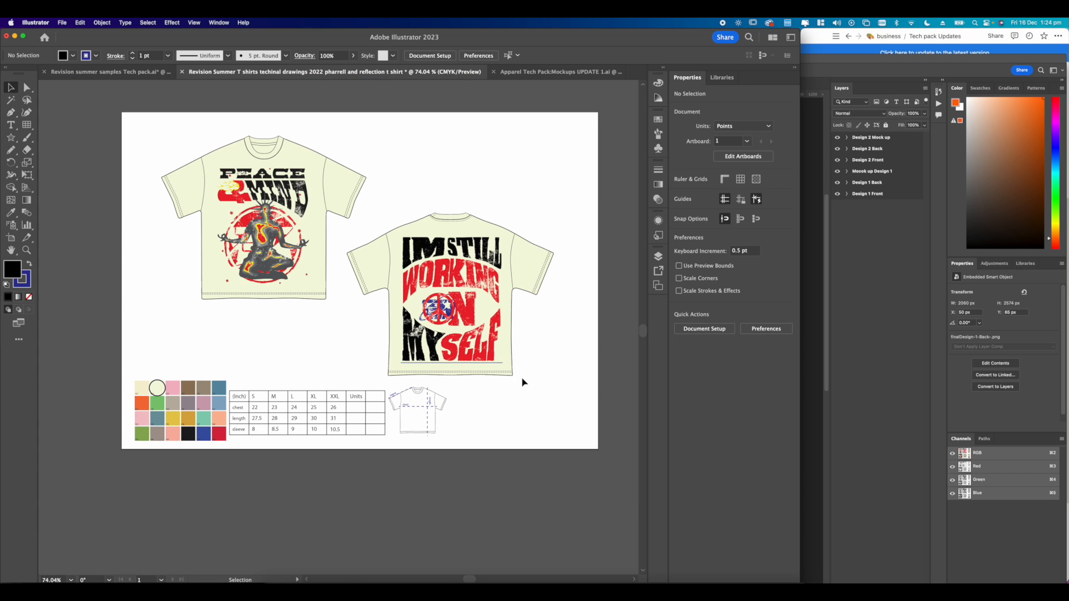
# Draw a vertical line about 330 pt long down the right side of the back print, crossing the horizontal line.
pyautogui.scroll(2, 525, 436)
pyautogui.click(11, 112)
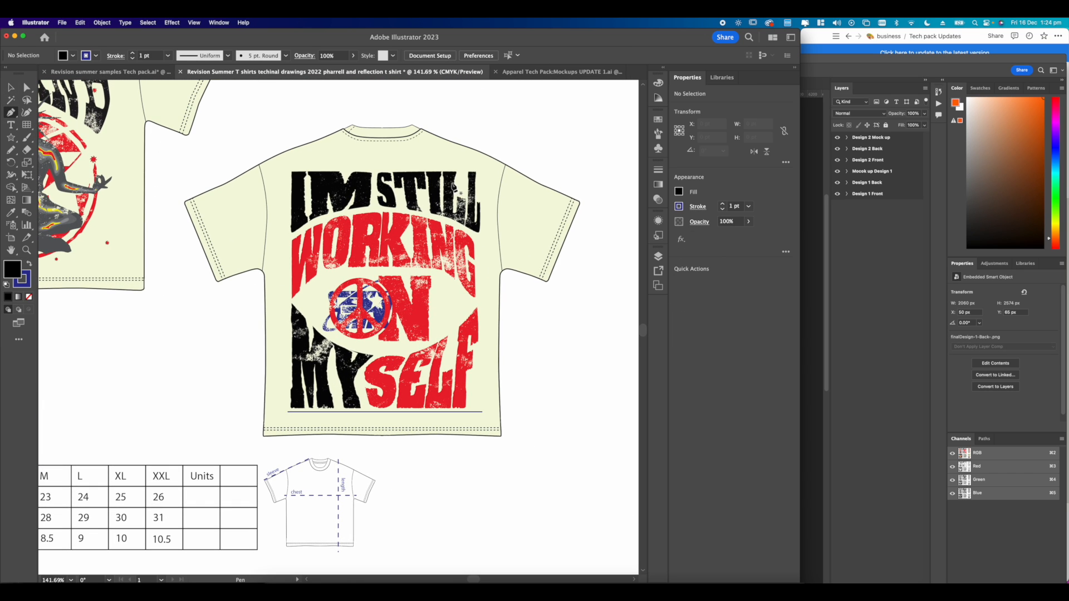
pyautogui.click(474, 166)
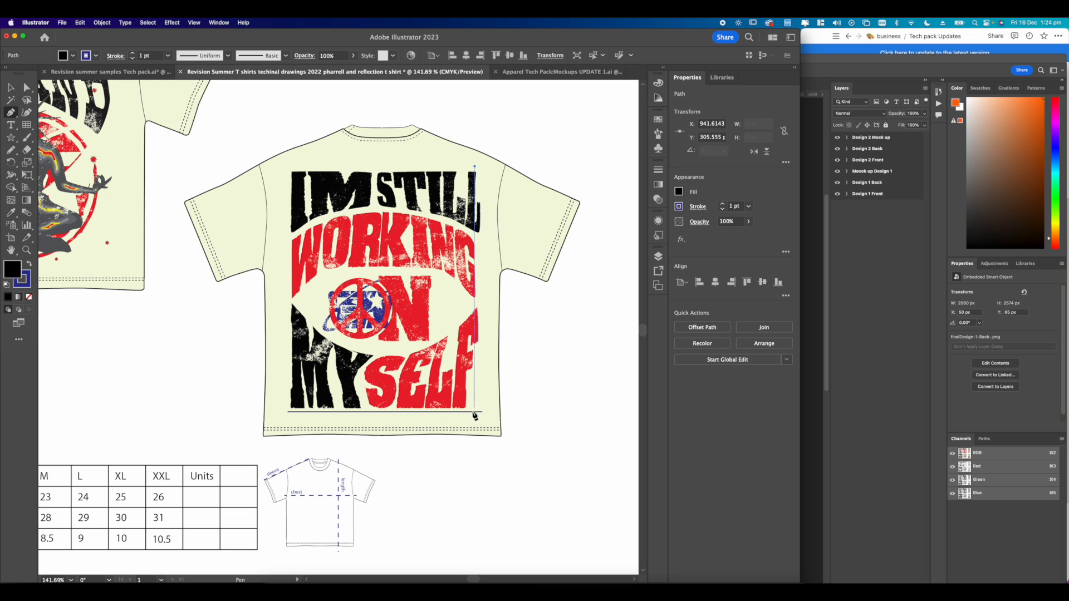
pyautogui.click(475, 420)
pyautogui.click(11, 87)
pyautogui.click(527, 424)
# Add the text label "16.5 inch wide" at the left end of the horizontal line below the back print.
pyautogui.scroll(-5, 437, 429)
pyautogui.scroll(6, 490, 410)
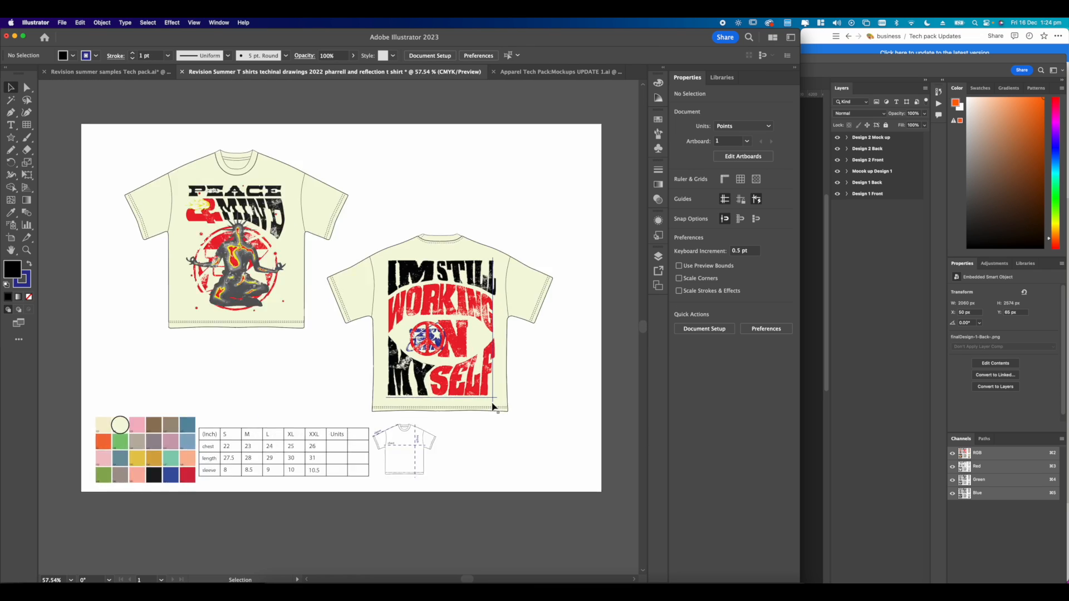
pyautogui.scroll(3, 443, 400)
pyautogui.click(7, 123)
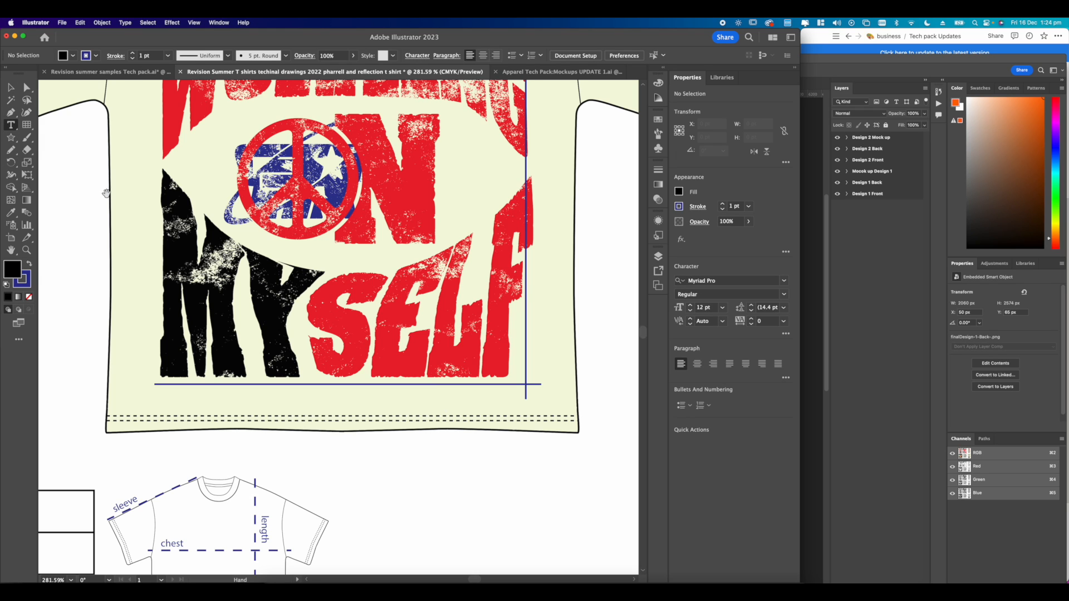
pyautogui.scroll(4, 291, 409)
pyautogui.click(290, 404)
pyautogui.scroll(1, 290, 405)
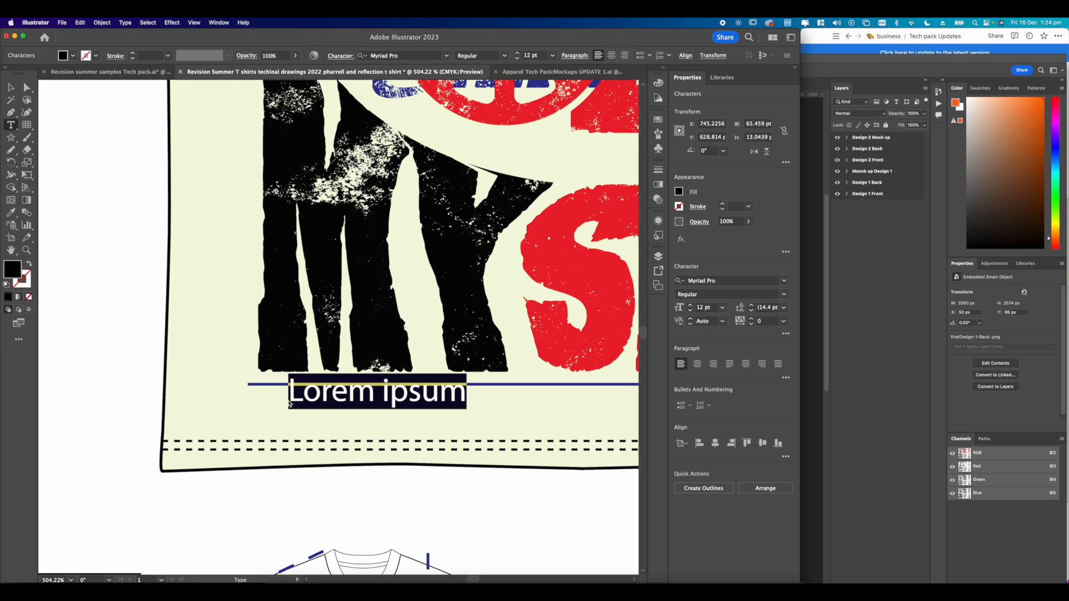
pyautogui.write('15')
pyautogui.press('BackSpace')
pyautogui.write('6.4')
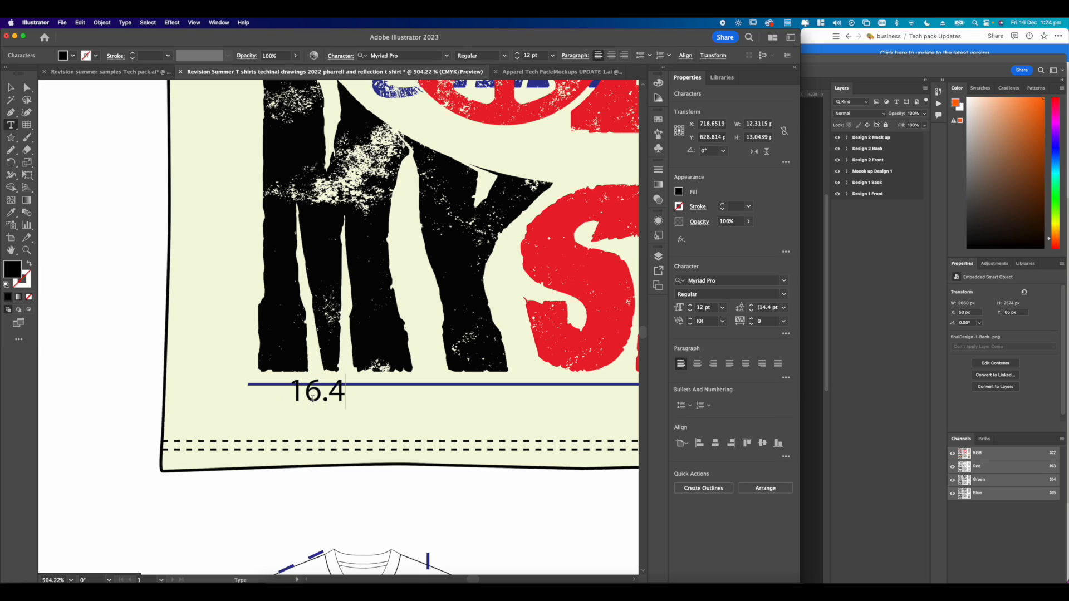
pyautogui.press('BackSpace')
pyautogui.write('5 inch')
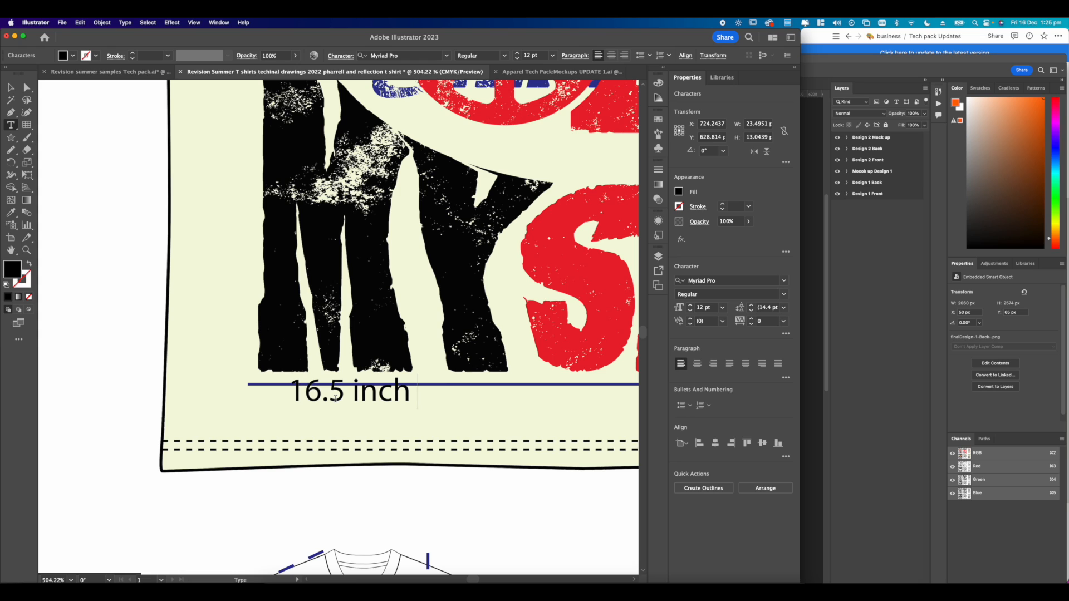
pyautogui.write(' wide')
pyautogui.click(11, 87)
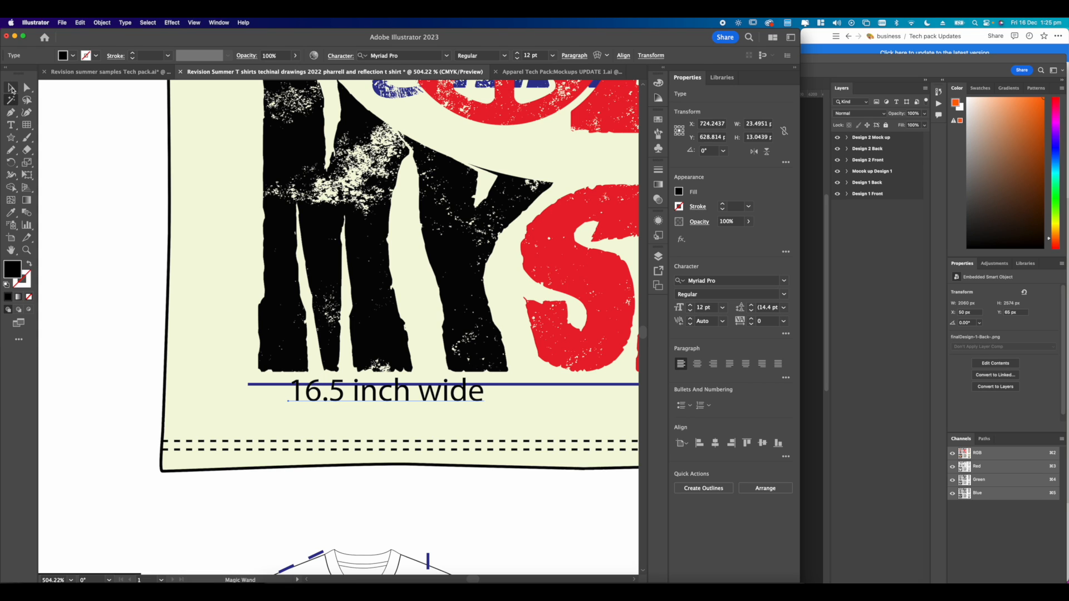
# Shrink the width label to about 9 pt, align it below the line's left end and fill it dark blue.
pyautogui.click(392, 406)
pyautogui.click(392, 405)
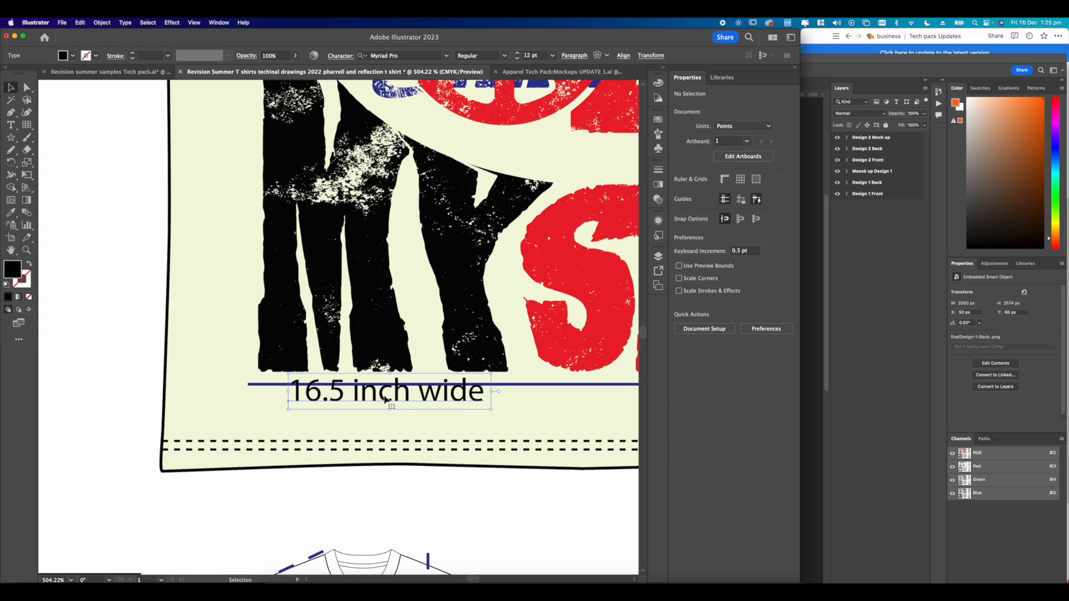
pyautogui.moveTo(389, 406); pyautogui.dragTo(291, 412)
pyautogui.click(679, 192)
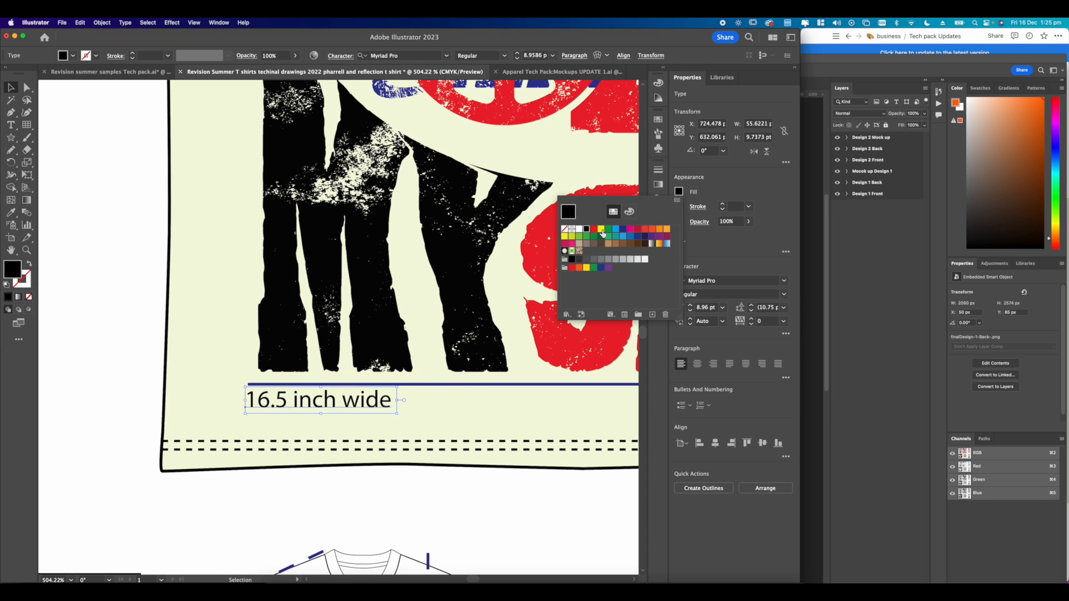
pyautogui.click(622, 229)
pyautogui.click(126, 362)
# Copy the width label next to the vertical line's upper end and rotate the copy to 270° so it reads vertically.
pyautogui.scroll(-5, 114, 356)
pyautogui.moveTo(179, 376); pyautogui.dragTo(376, 189)
pyautogui.click(176, 397)
pyautogui.scroll(5, 345, 156)
pyautogui.moveTo(444, 193); pyautogui.dragTo(372, 131)
# Change the vertical label's text to "scale to width" and place it just right of the vertical line.
pyautogui.doubleClick(372, 249)
pyautogui.write('scal')
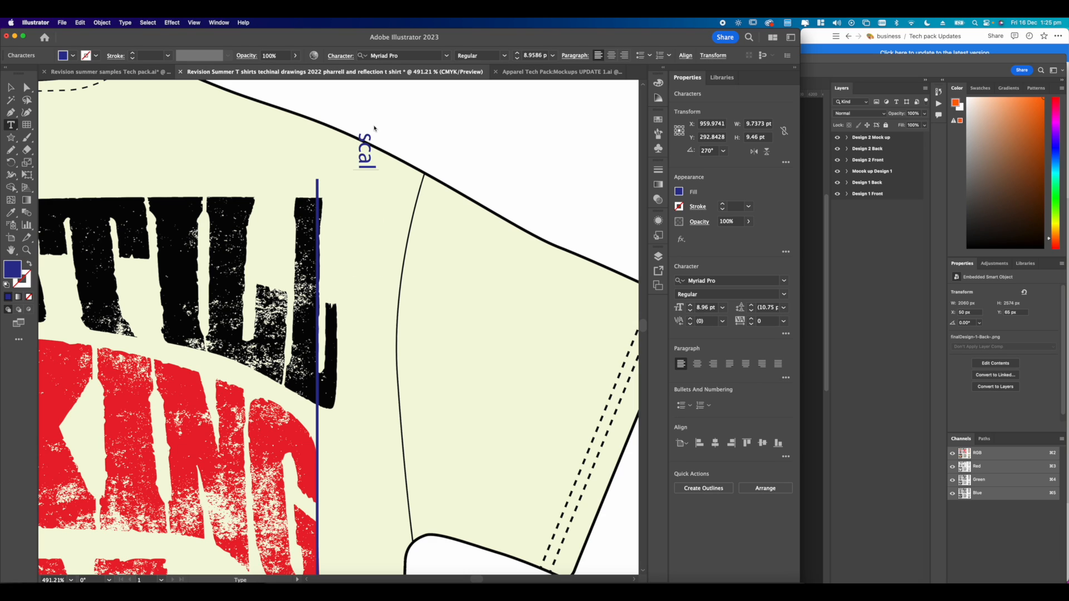
pyautogui.write('e to width')
pyautogui.scroll(-1, 189, 111)
pyautogui.click(8, 89)
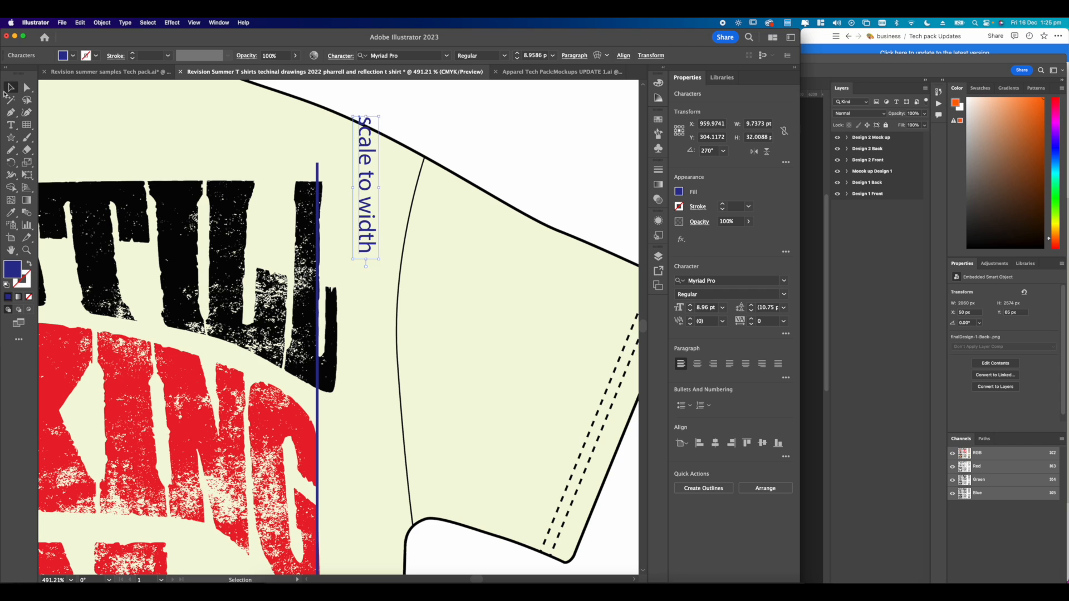
pyautogui.moveTo(324, 156); pyautogui.dragTo(339, 167)
pyautogui.moveTo(380, 195); pyautogui.dragTo(359, 382)
pyautogui.click(477, 136)
# Draw a diagonal line across the back print from its upper right corner to its lower left corner.
pyautogui.scroll(-5, 475, 132)
pyautogui.scroll(3, 470, 222)
pyautogui.moveTo(472, 217); pyautogui.dragTo(486, 278)
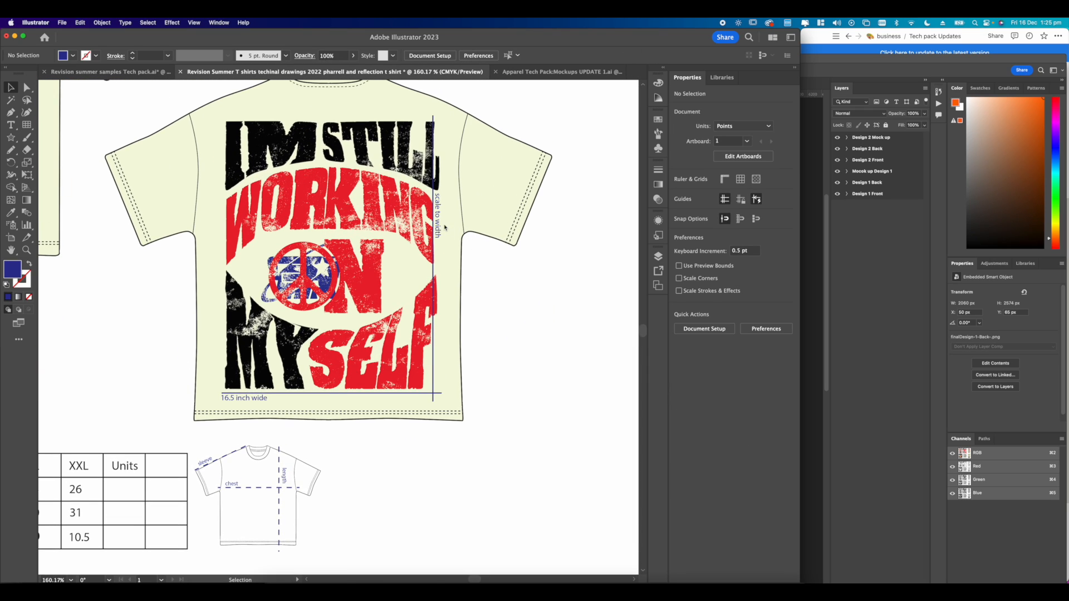
pyautogui.scroll(3, 442, 228)
pyautogui.moveTo(332, 210); pyautogui.dragTo(352, 259)
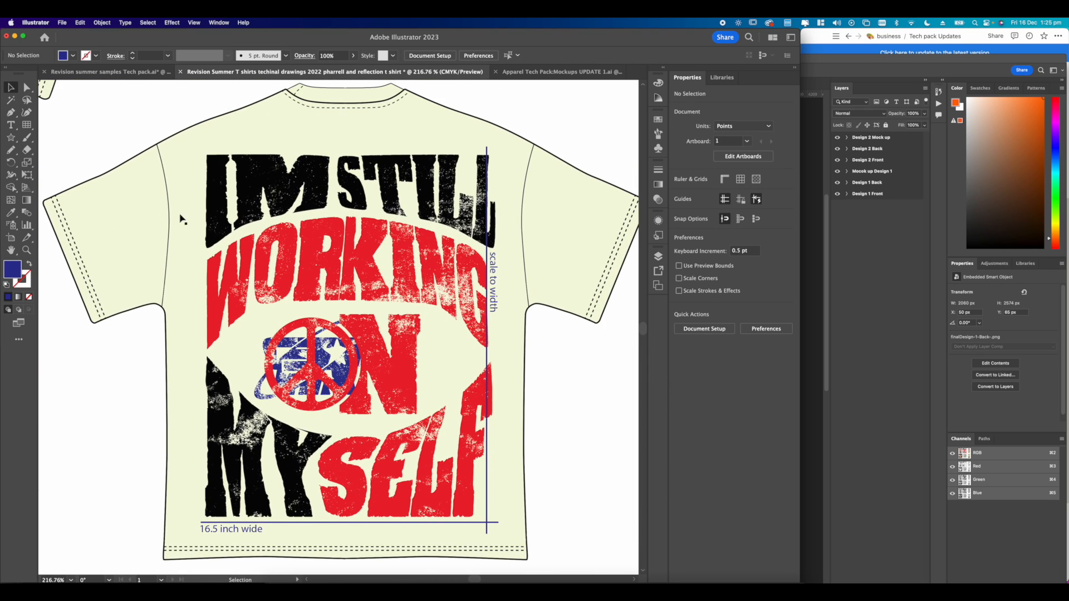
pyautogui.click(11, 112)
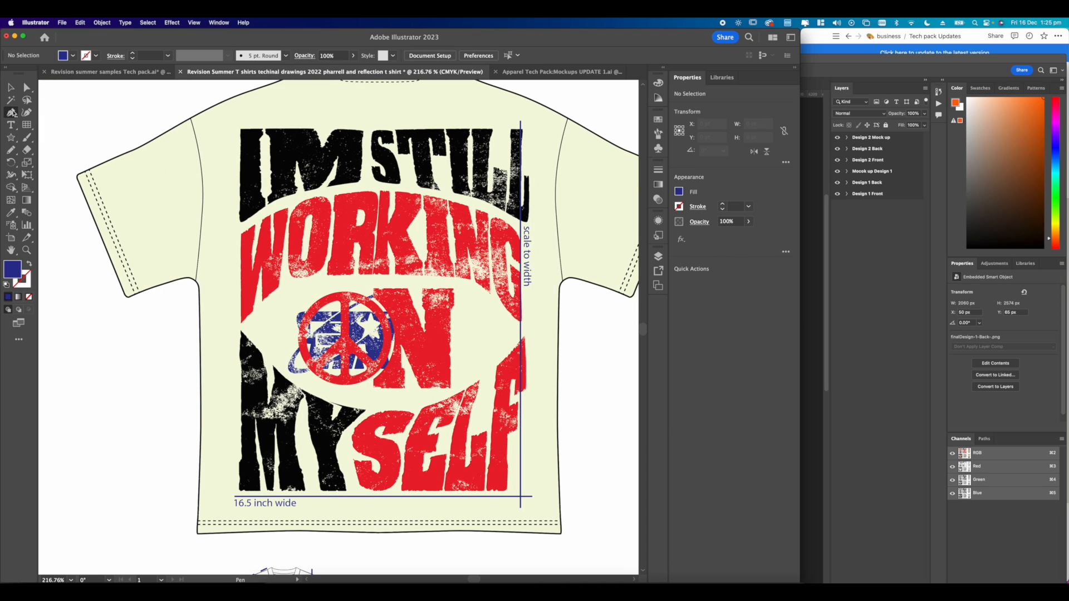
pyautogui.click(526, 125)
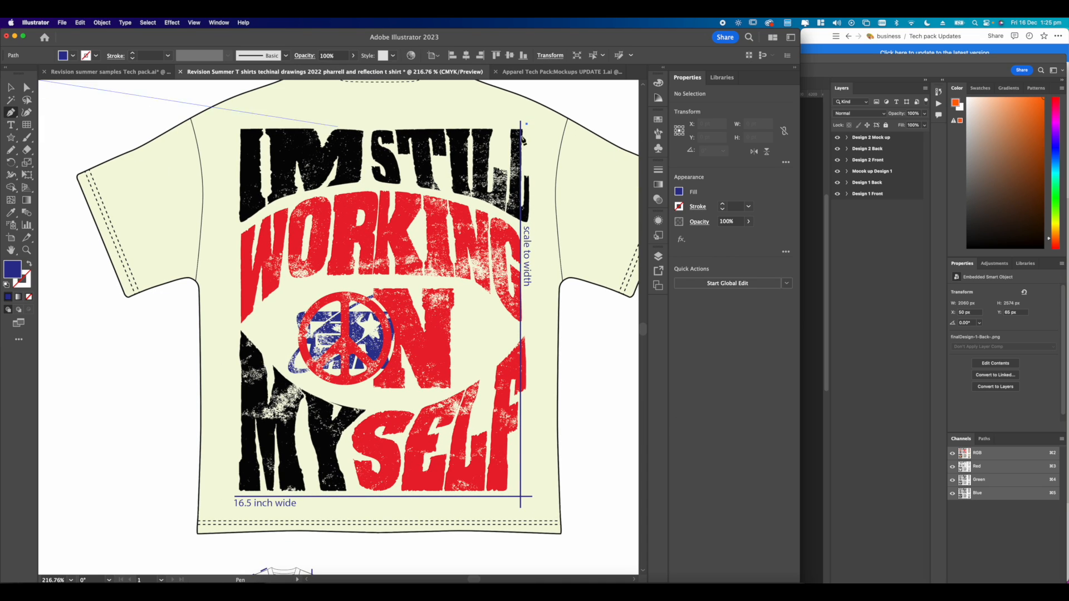
pyautogui.click(231, 507)
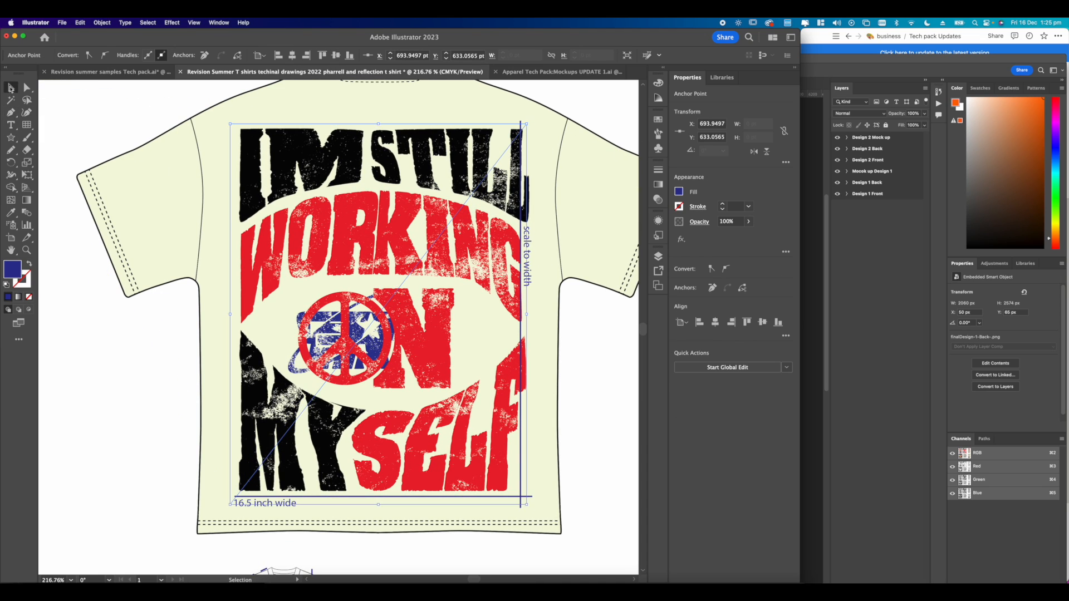
# Match the diagonal line's fill and stroke to the small diagram's dashed chest line with the Eyedropper.
pyautogui.scroll(-8, 421, 299)
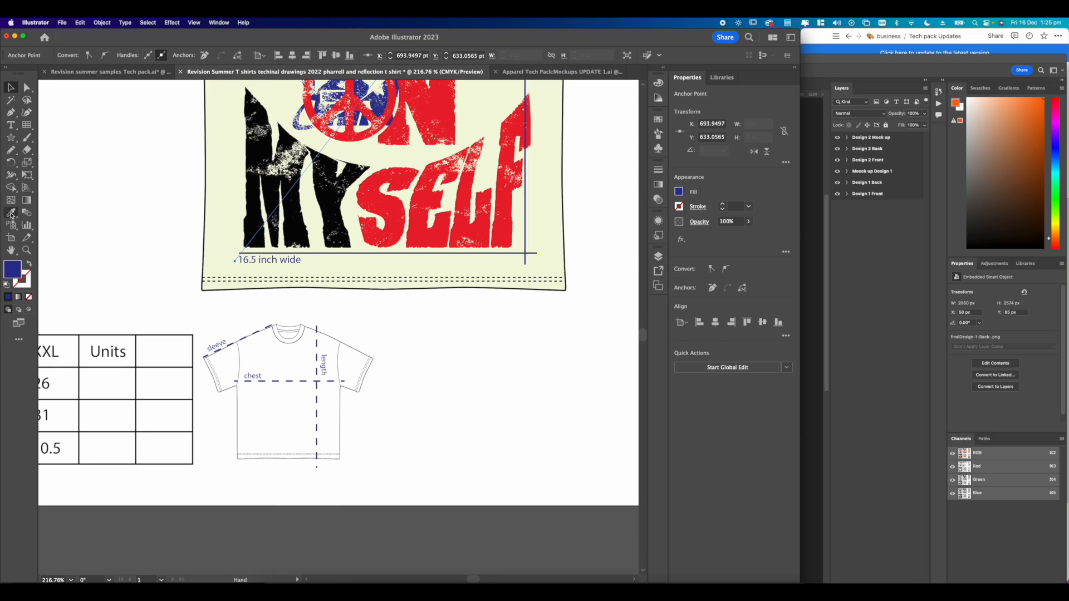
pyautogui.click(12, 214)
pyautogui.click(321, 383)
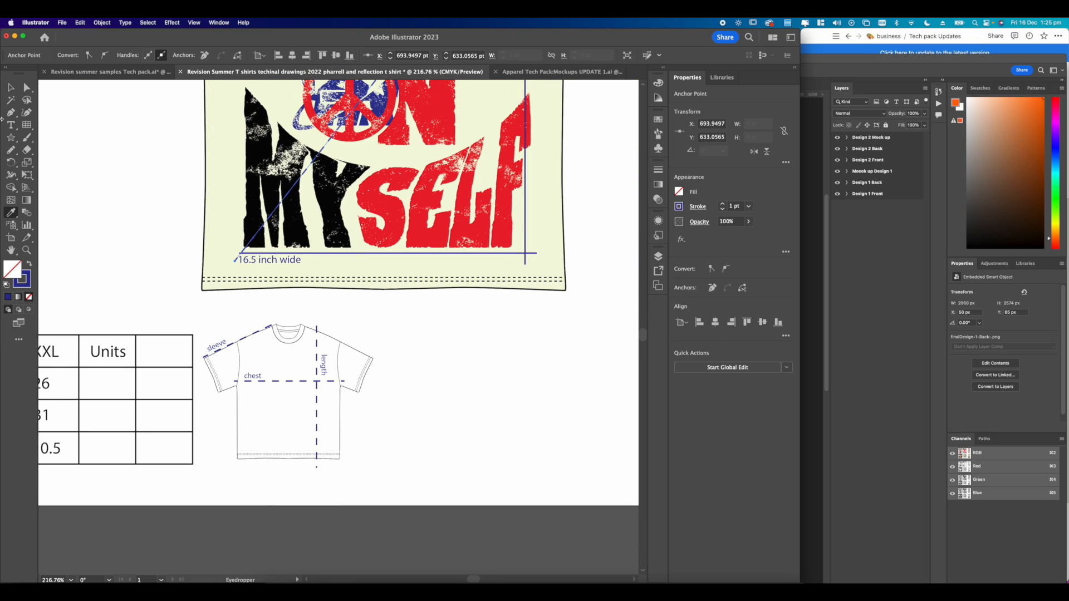
pyautogui.click(9, 87)
pyautogui.click(609, 386)
# Copy the back print's horizontal and vertical size lines with both of their labels onto the front print.
pyautogui.scroll(-5, 499, 346)
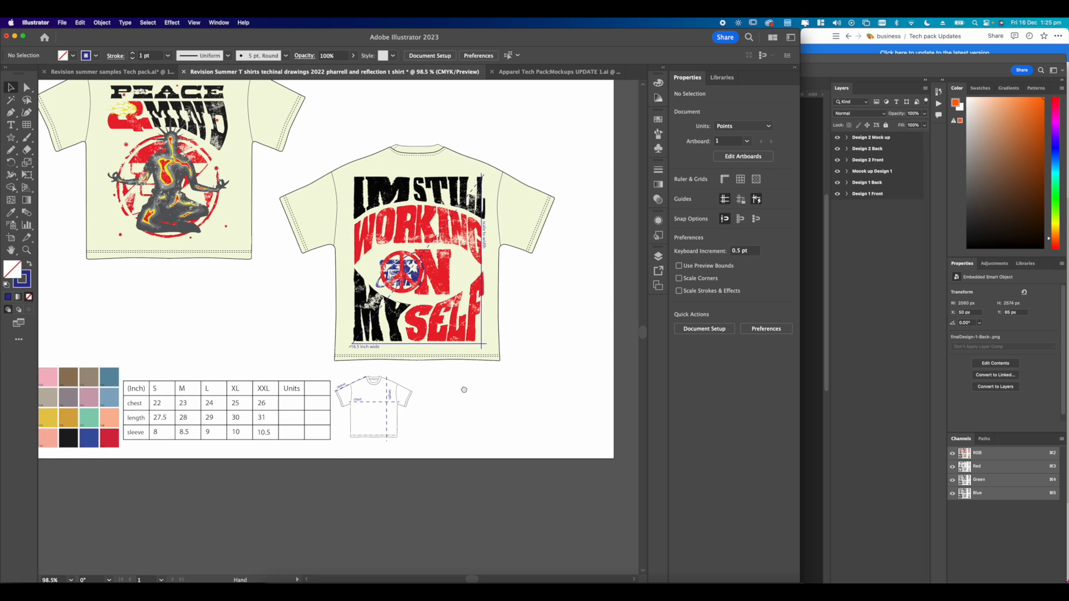
pyautogui.moveTo(456, 397); pyautogui.dragTo(535, 468)
pyautogui.moveTo(351, 406); pyautogui.dragTo(426, 417)
pyautogui.scroll(1, 378, 324)
pyautogui.moveTo(586, 414); pyautogui.dragTo(366, 380)
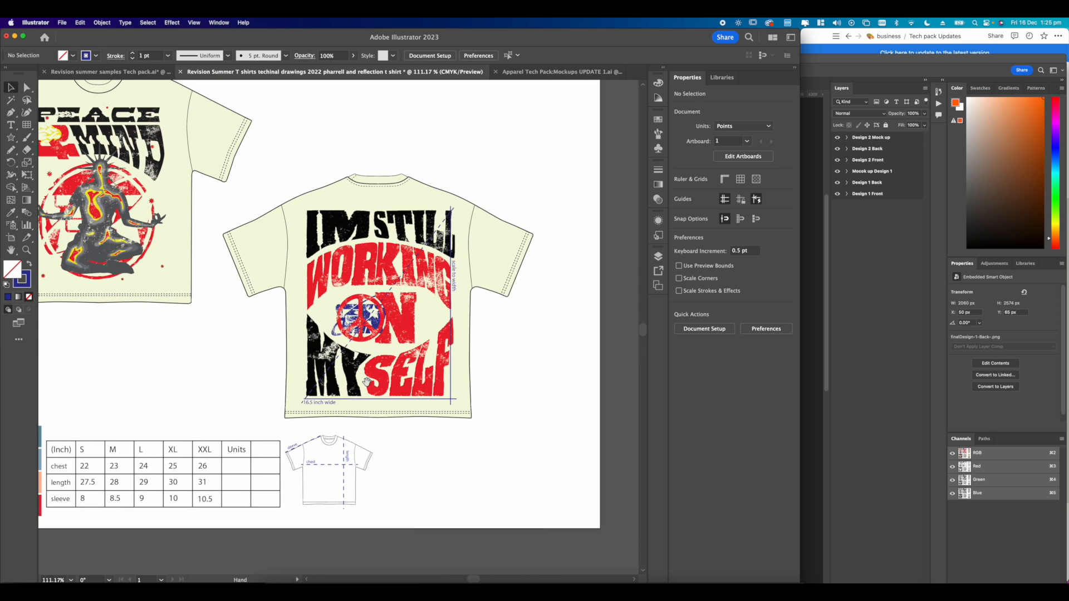
pyautogui.moveTo(311, 402); pyautogui.dragTo(358, 396)
pyautogui.click(374, 400)
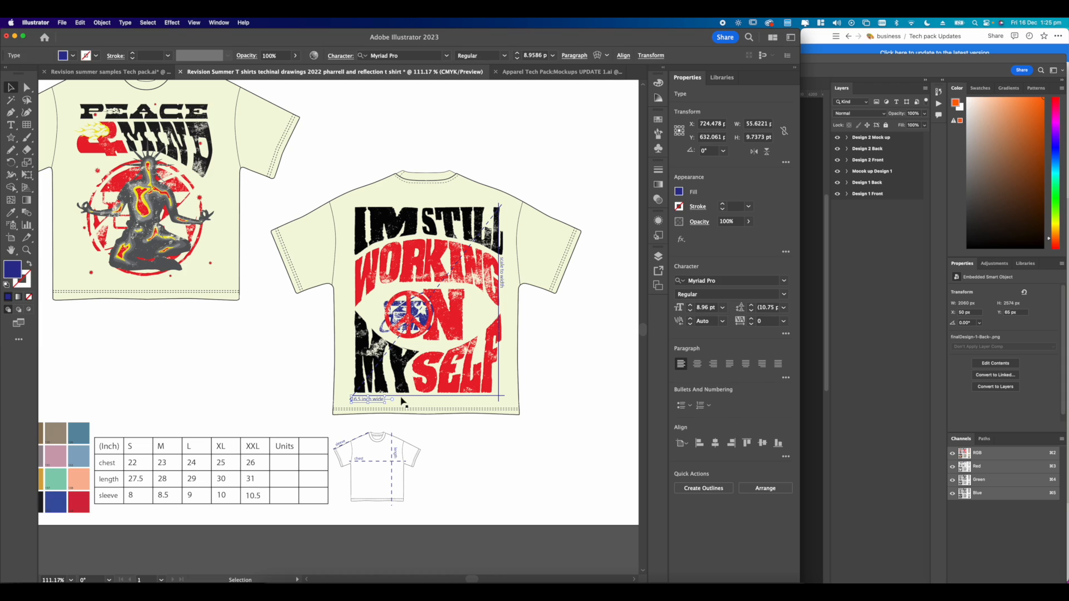
pyautogui.keyDown('shift'); pyautogui.click(501, 402); pyautogui.keyUp('shift')
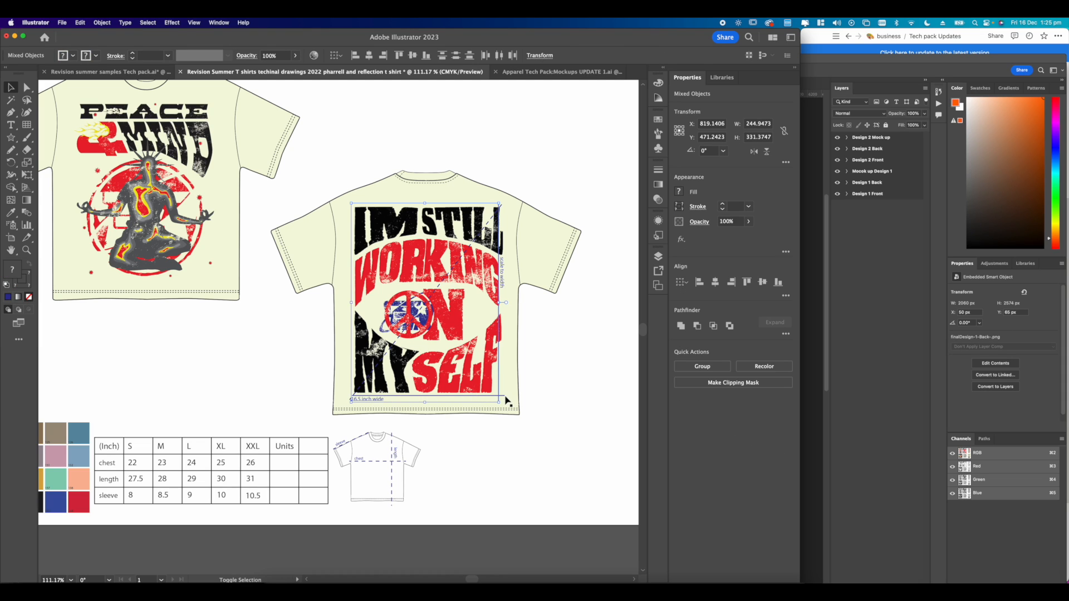
pyautogui.keyDown('shift'); pyautogui.click(504, 396); pyautogui.keyUp('shift')
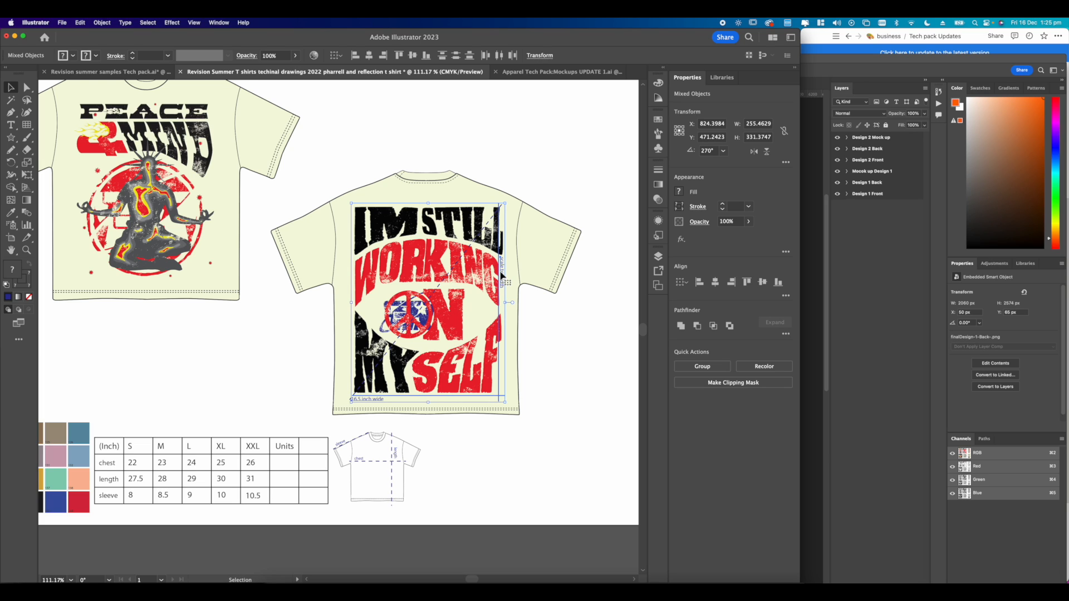
pyautogui.moveTo(503, 274); pyautogui.dragTo(223, 156)
pyautogui.click(251, 310)
# Change the front print's width label to "16 inch wide".
pyautogui.hscroll(-4, 253, 295)
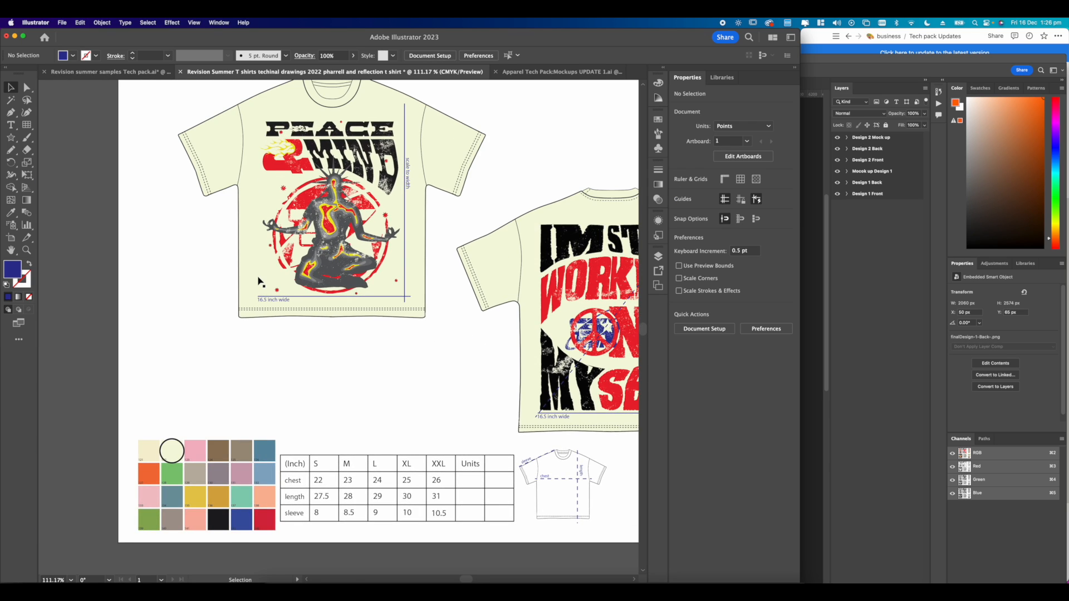
pyautogui.scroll(3, 258, 278)
pyautogui.scroll(2, 319, 313)
pyautogui.press('t')
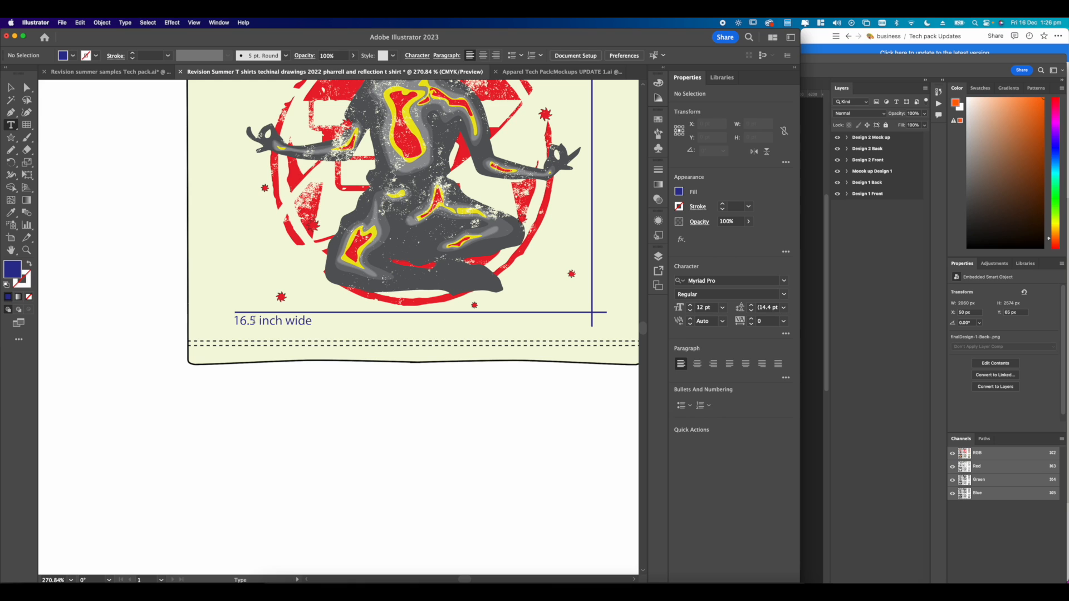
pyautogui.moveTo(248, 321); pyautogui.dragTo(245, 320)
pyautogui.press('BackSpace')
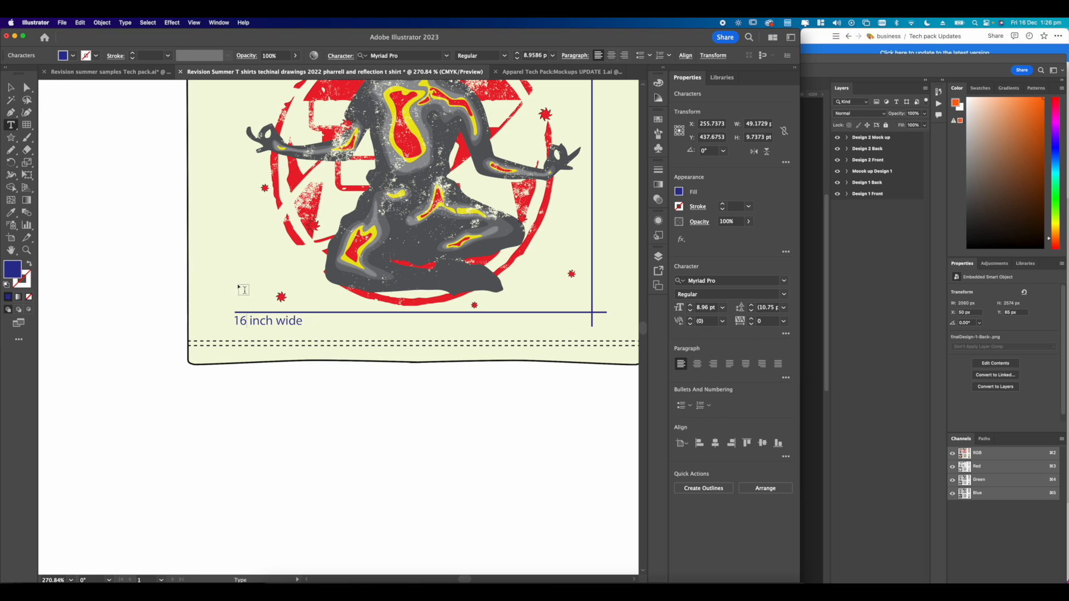
pyautogui.click(11, 89)
pyautogui.click(503, 399)
# Draw a diagonal leader line from the front print's upper right corner out past the shoulder, matching its style to the vertical size line.
pyautogui.scroll(-10, 386, 351)
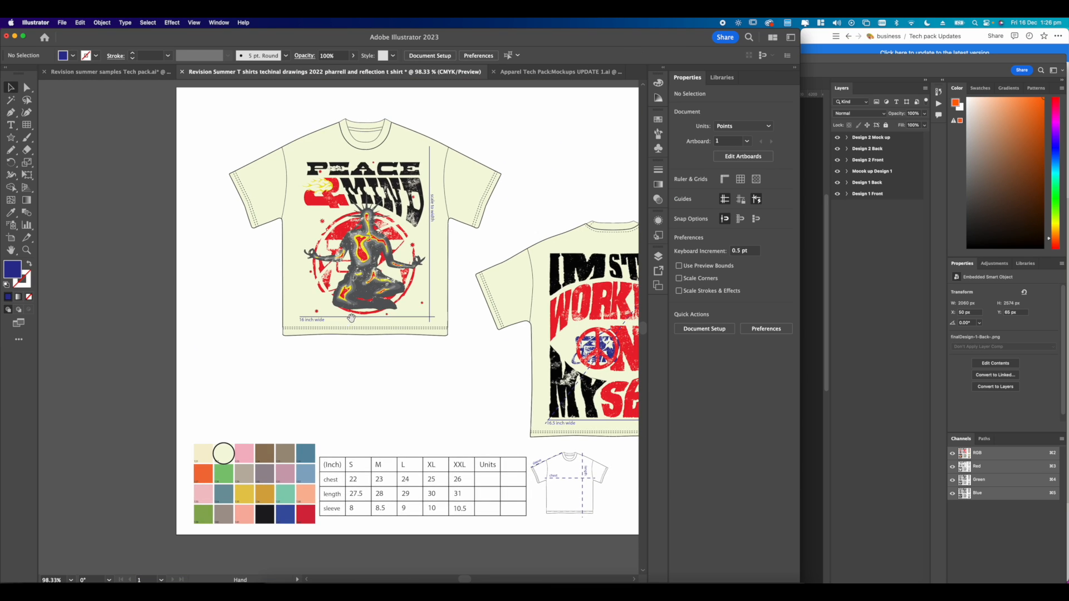
pyautogui.scroll(2, 313, 277)
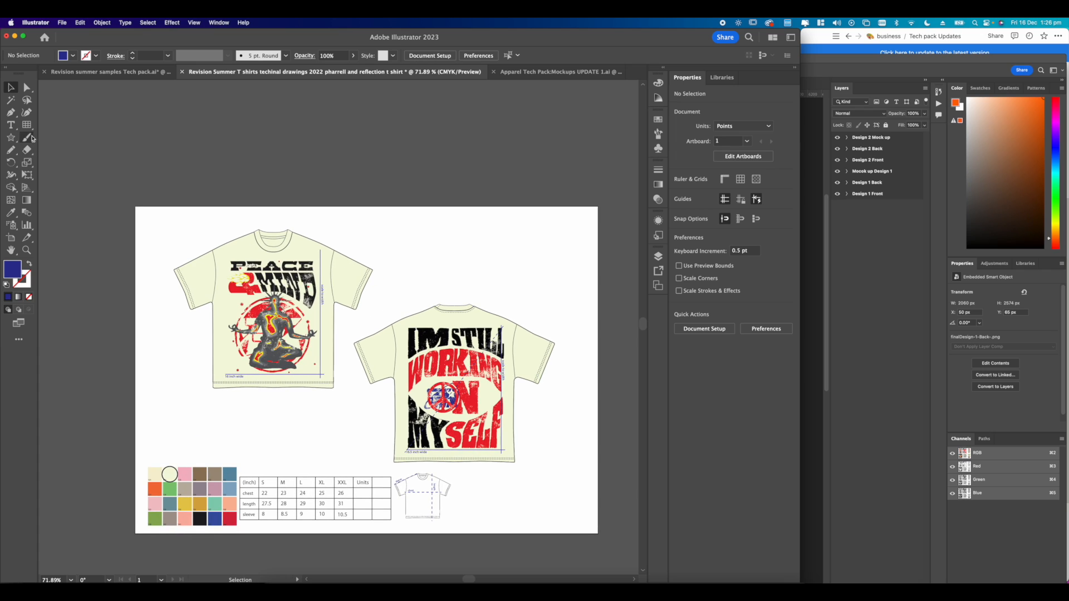
pyautogui.click(11, 112)
pyautogui.scroll(6, 326, 224)
pyautogui.click(336, 334)
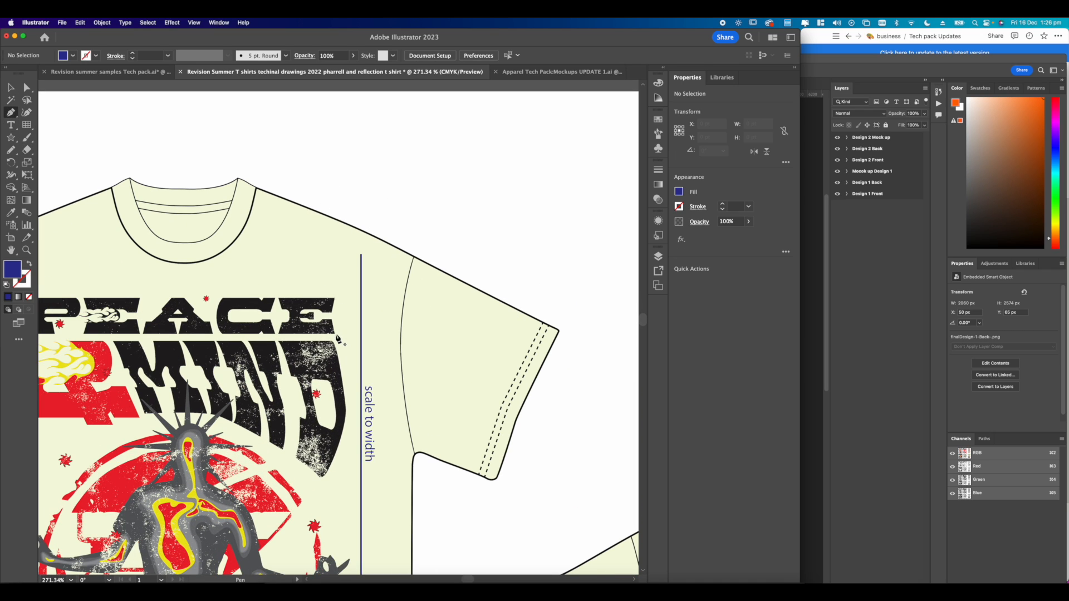
pyautogui.click(456, 224)
pyautogui.moveTo(471, 240); pyautogui.dragTo(325, 252)
pyautogui.click(11, 212)
pyautogui.click(217, 270)
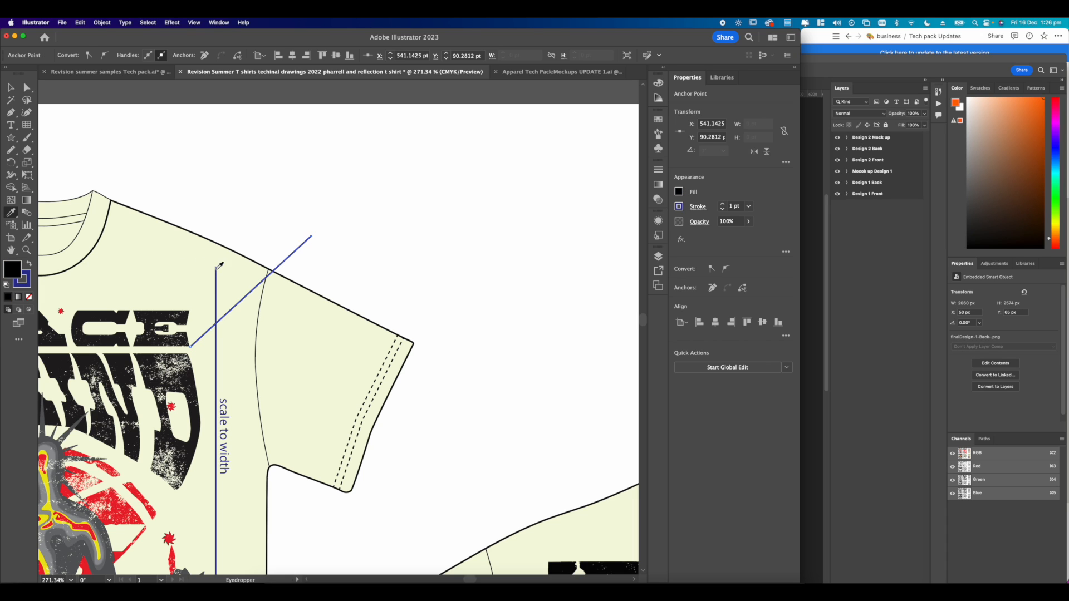
pyautogui.click(11, 87)
pyautogui.click(412, 191)
# Copy the front width label to the leader line's outer end, change its text to "screen print" and set it just above the line.
pyautogui.scroll(-5, 412, 189)
pyautogui.moveTo(329, 298); pyautogui.dragTo(359, 283)
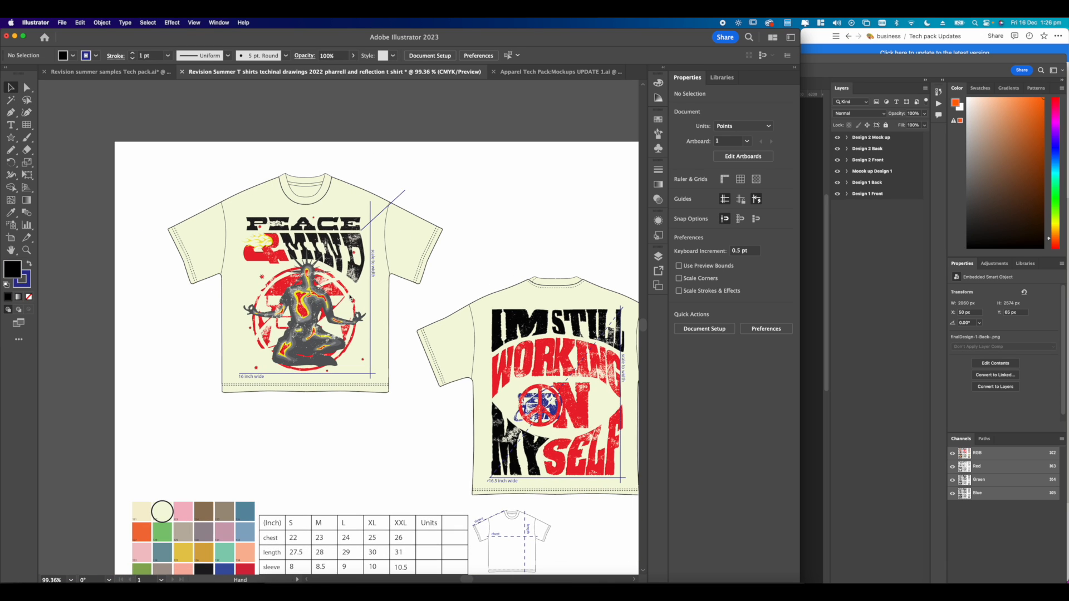
pyautogui.keyDown('alt'); pyautogui.moveTo(257, 381); pyautogui.dragTo(416, 189); pyautogui.keyUp('alt')
pyautogui.scroll(8, 414, 191)
pyautogui.doubleClick(415, 231)
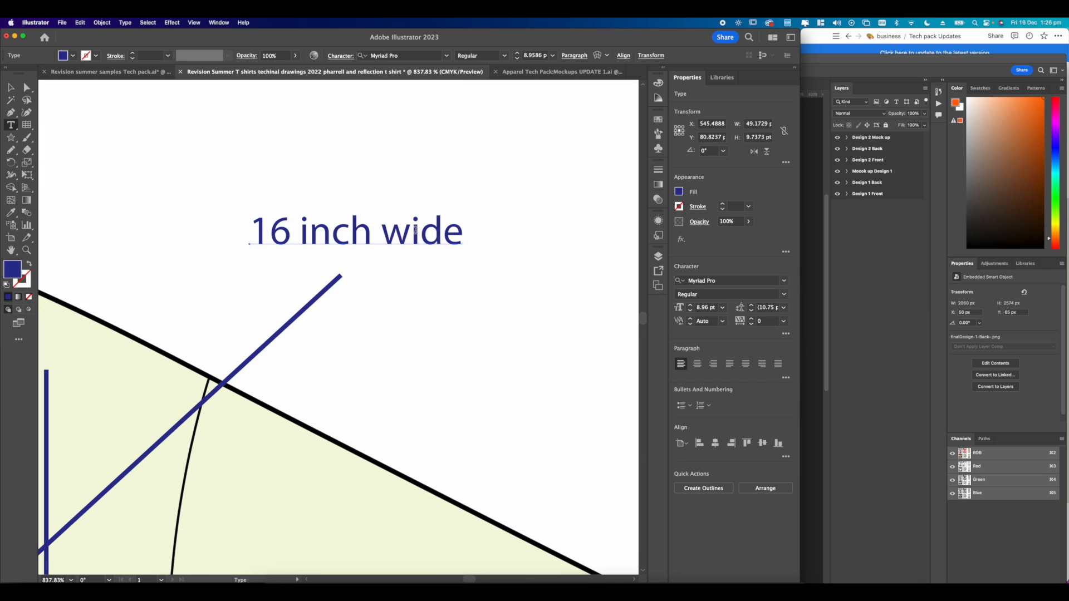
pyautogui.moveTo(463, 231); pyautogui.dragTo(229, 231)
pyautogui.write('sc')
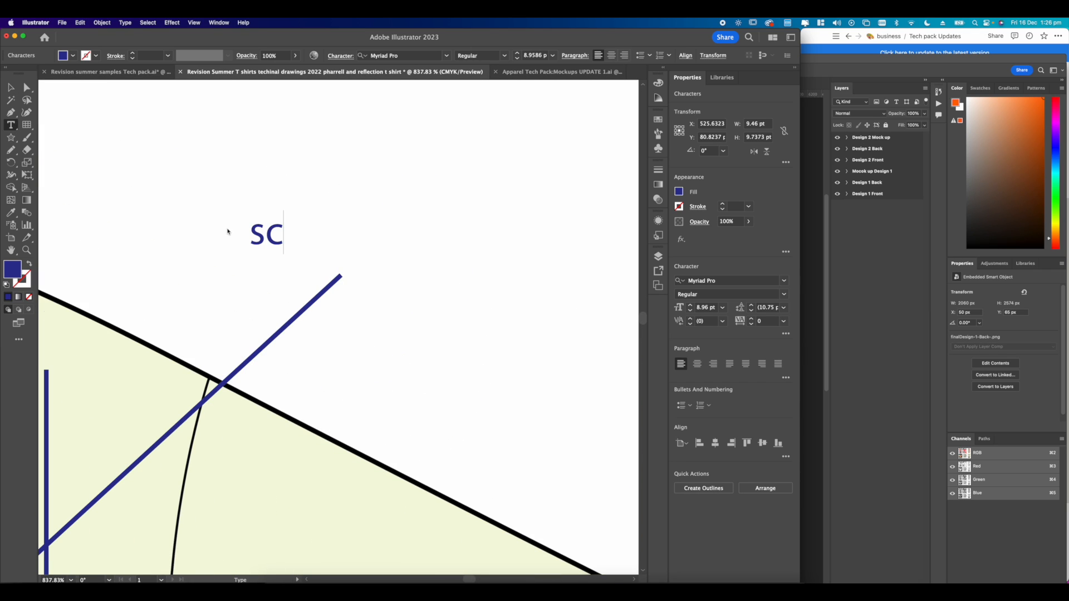
pyautogui.write('reen print')
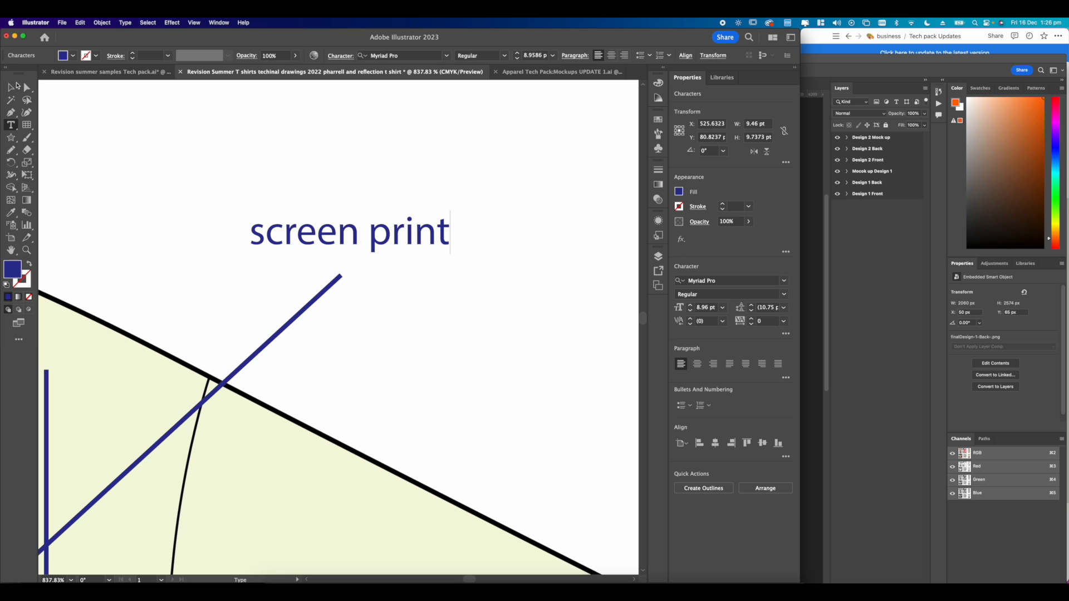
pyautogui.click(12, 87)
pyautogui.moveTo(358, 248); pyautogui.dragTo(367, 269)
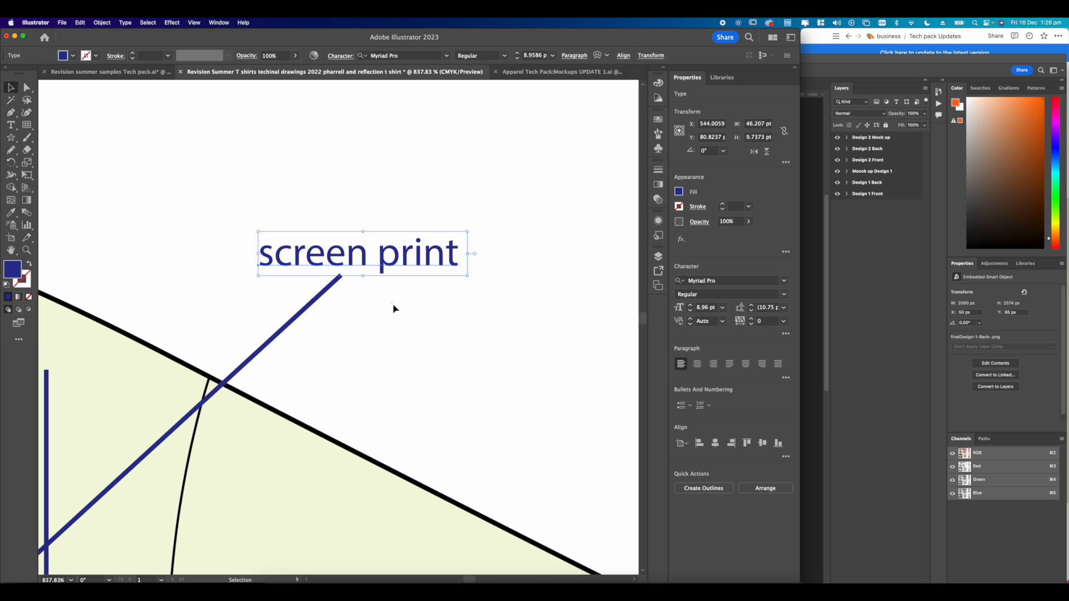
pyautogui.click(393, 305)
# Review the print annotations on the front and back shirts and the overall layout of the technical drawing.
pyautogui.scroll(-10, 365, 312)
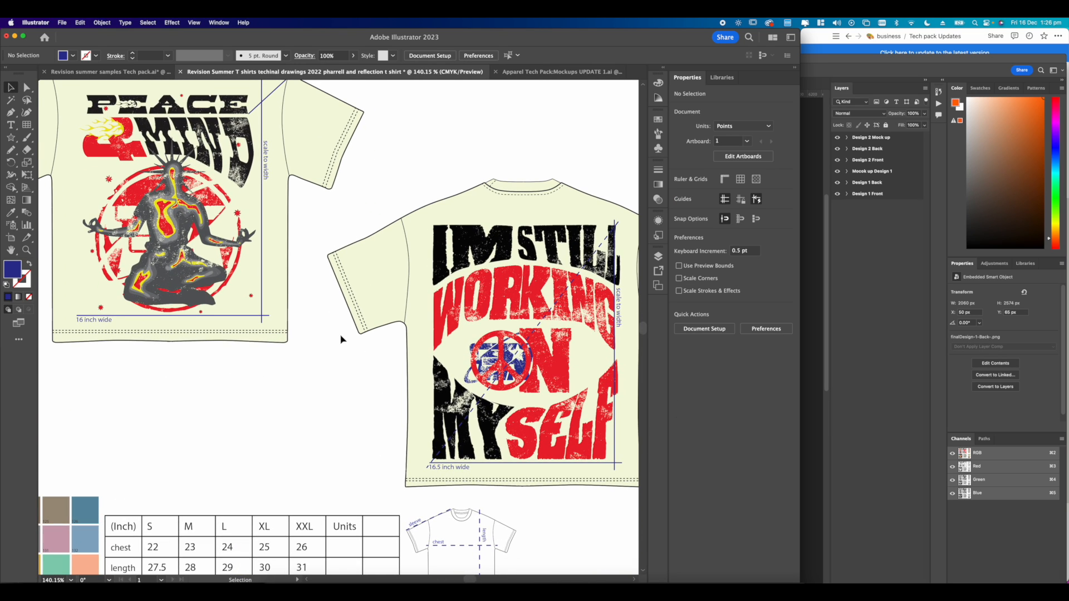
pyautogui.scroll(-4, 341, 340)
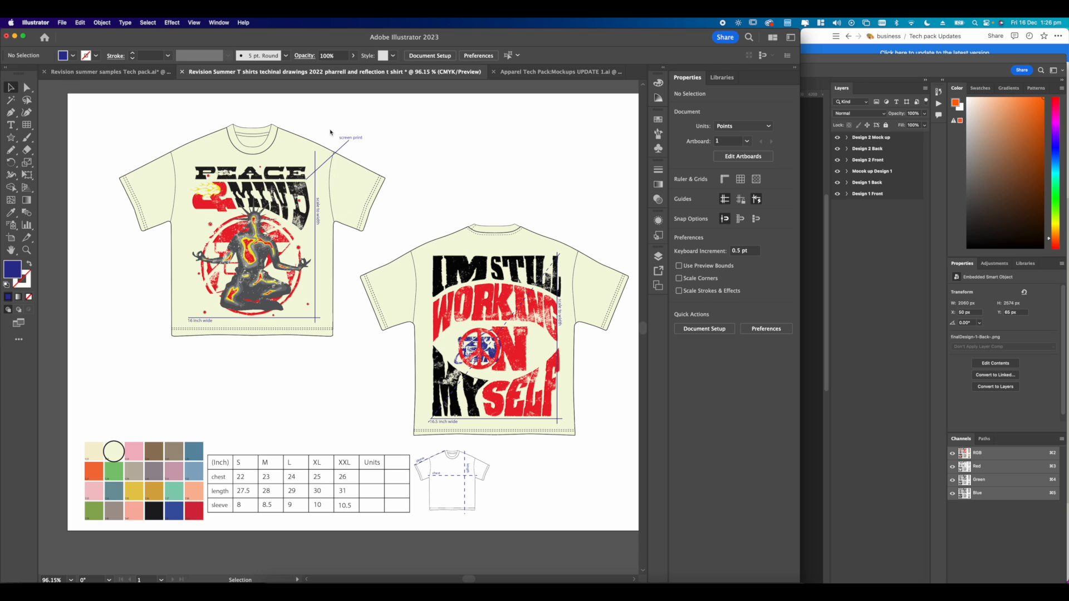
pyautogui.scroll(5, 330, 132)
pyautogui.scroll(-5, 419, 239)
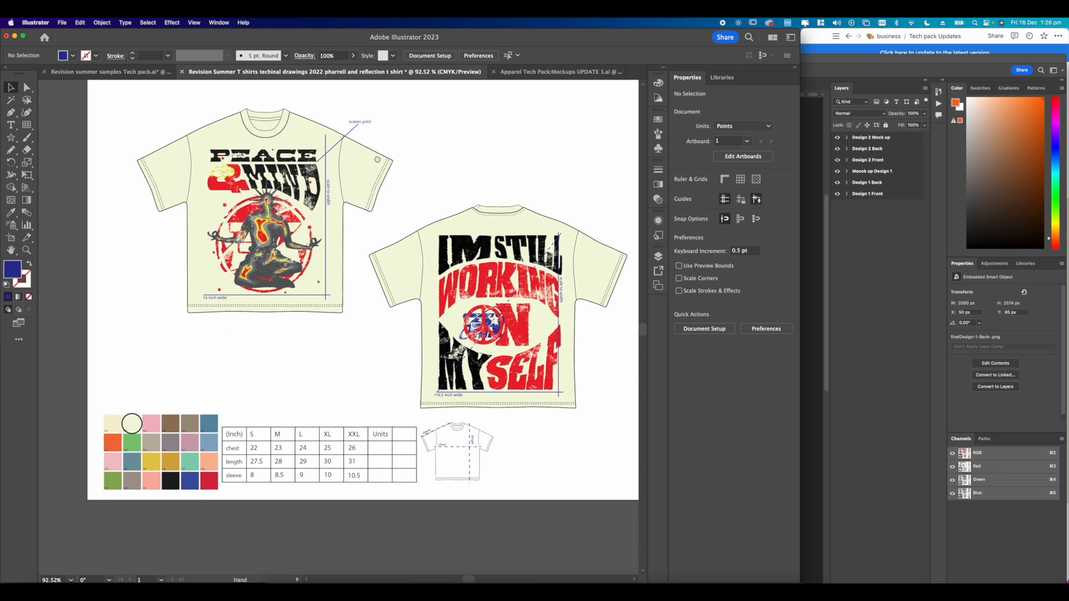
pyautogui.scroll(8, 502, 339)
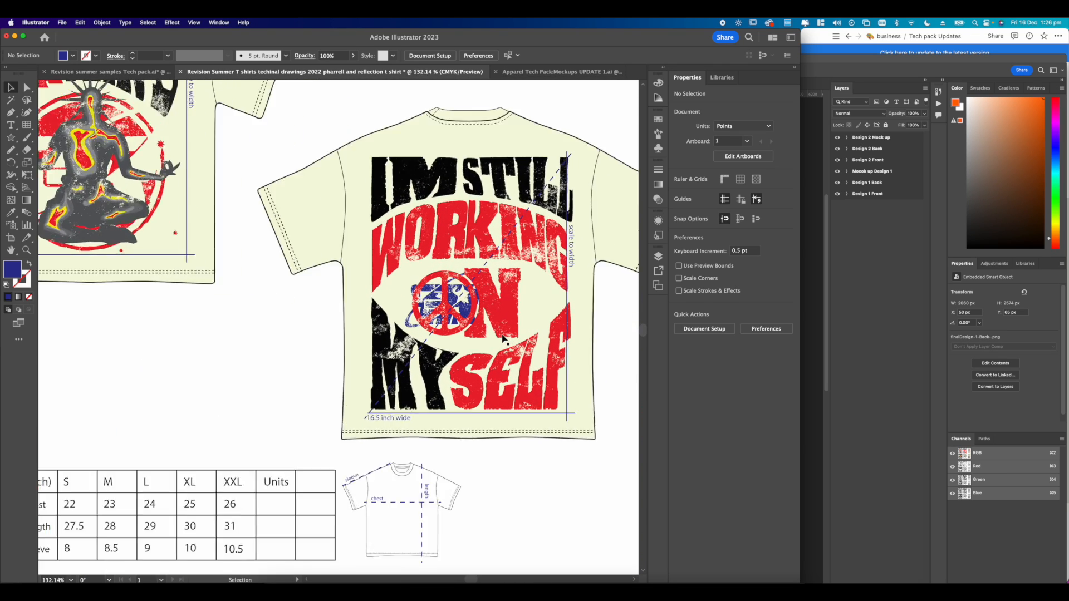
pyautogui.scroll(-7, 429, 250)
pyautogui.moveTo(326, 249); pyautogui.dragTo(445, 321)
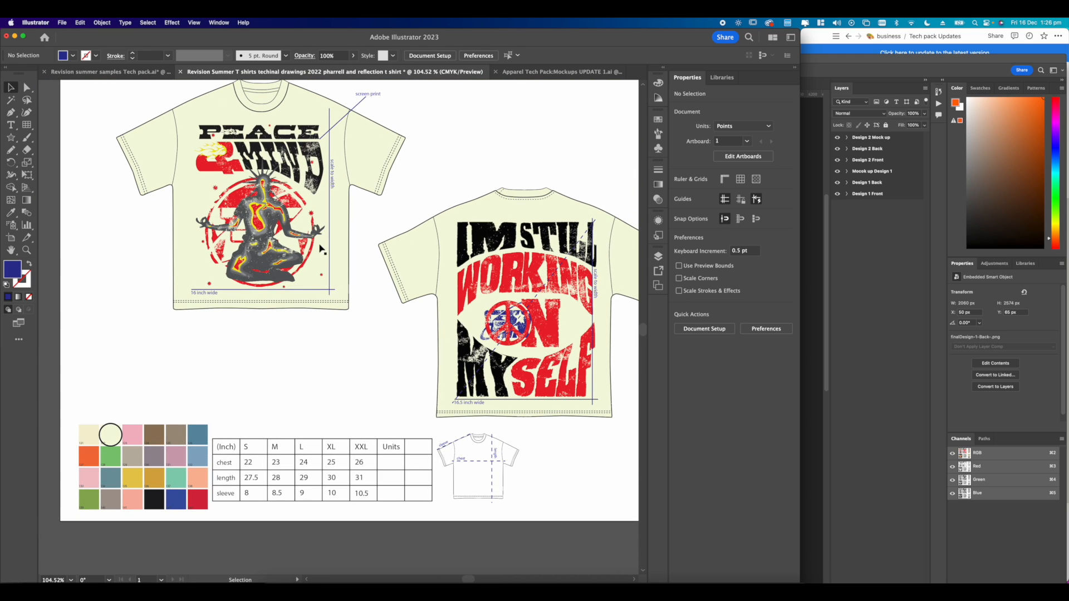
pyautogui.scroll(6, 282, 179)
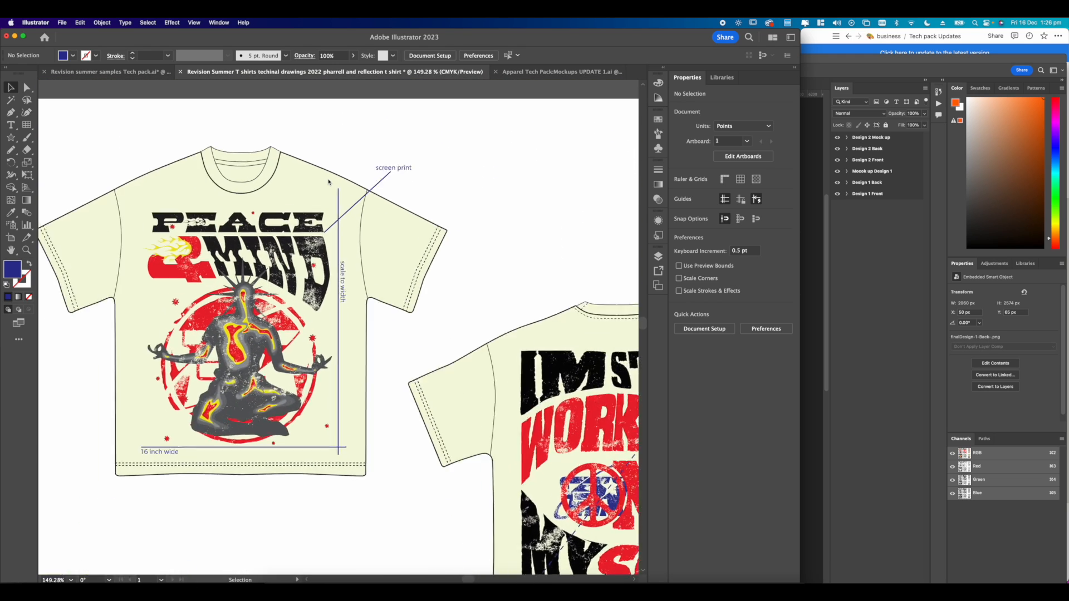
pyautogui.moveTo(400, 143); pyautogui.dragTo(385, 191)
pyautogui.click(426, 187)
pyautogui.scroll(-4, 309, 180)
pyautogui.scroll(-5, 386, 193)
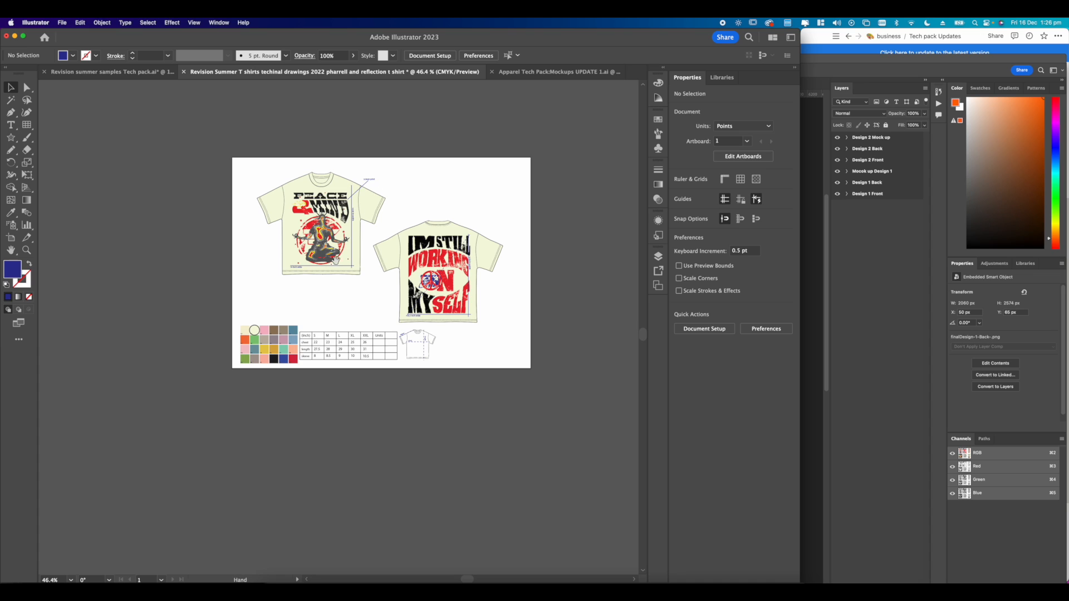
pyautogui.moveTo(336, 270); pyautogui.dragTo(316, 268)
pyautogui.scroll(5, 351, 214)
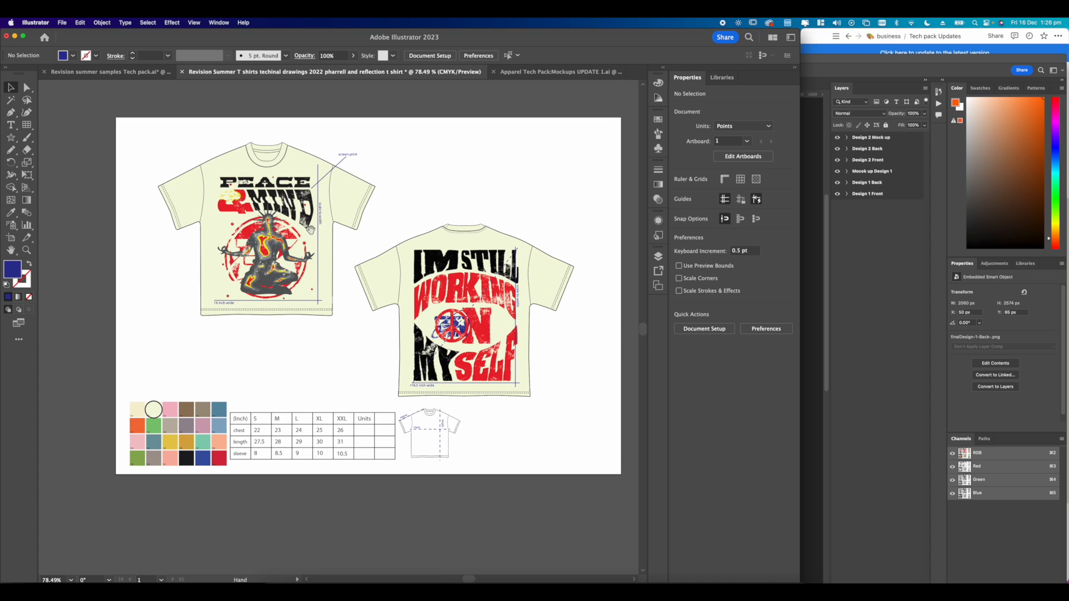
pyautogui.hscroll(-2, 336, 231)
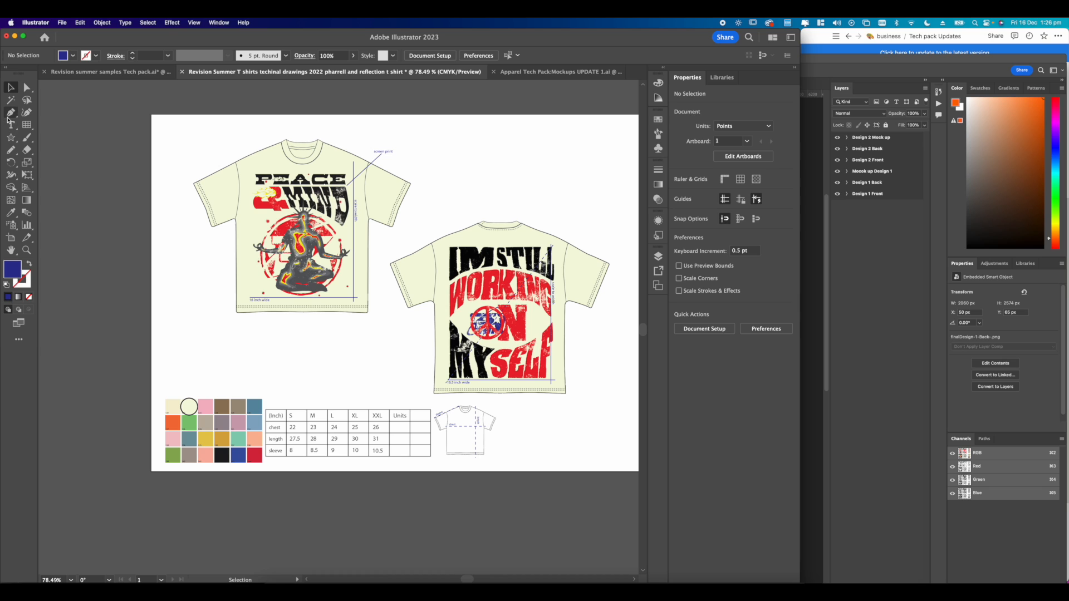
pyautogui.moveTo(447, 211)
pyautogui.mouseDown()
pyautogui.moveTo(399, 202)
pyautogui.moveTo(431, 207)
pyautogui.mouseUp()
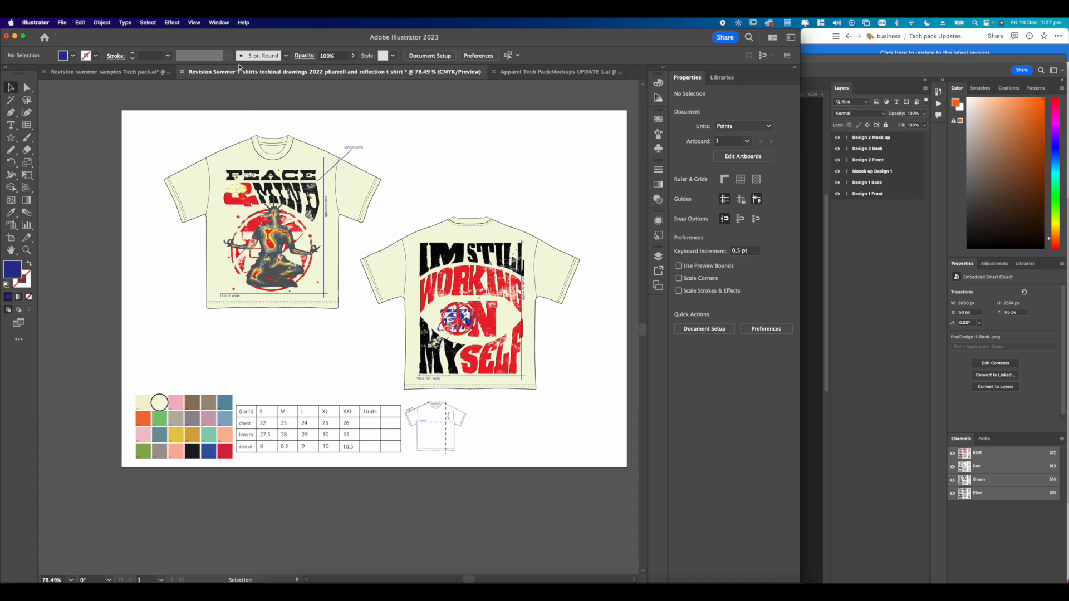
# Copy the orange neck label and its XL size tag from the Revision summer samples Tech pack document to above the technical drawing's front shirt.
pyautogui.click(531, 72)
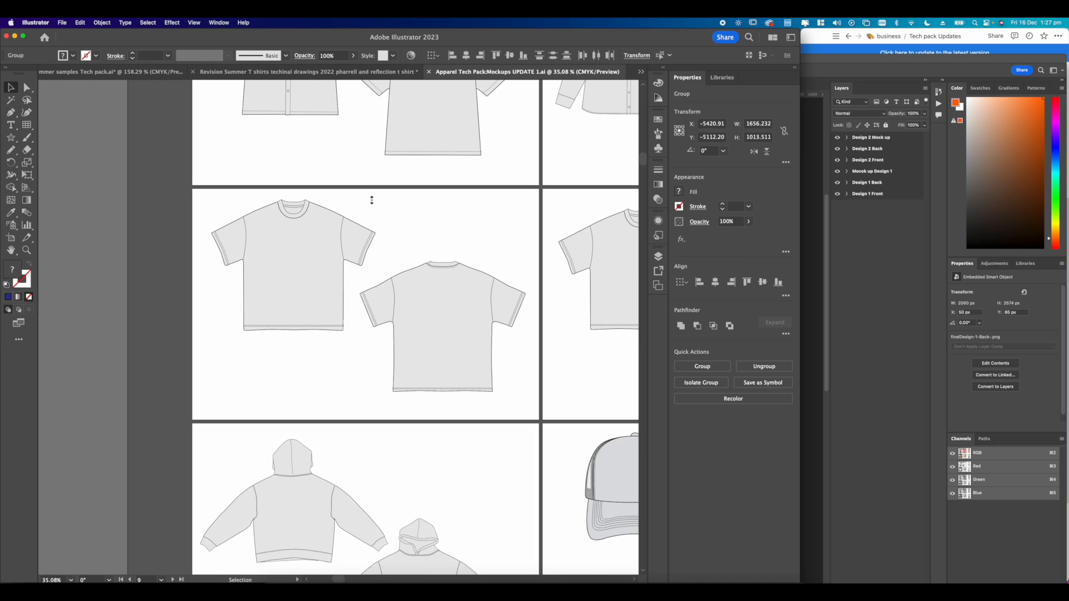
pyautogui.press('super+grave')
pyautogui.moveTo(457, 362); pyautogui.dragTo(412, 575)
pyautogui.moveTo(394, 217); pyautogui.dragTo(394, 251)
pyautogui.scroll(8, 392, 250)
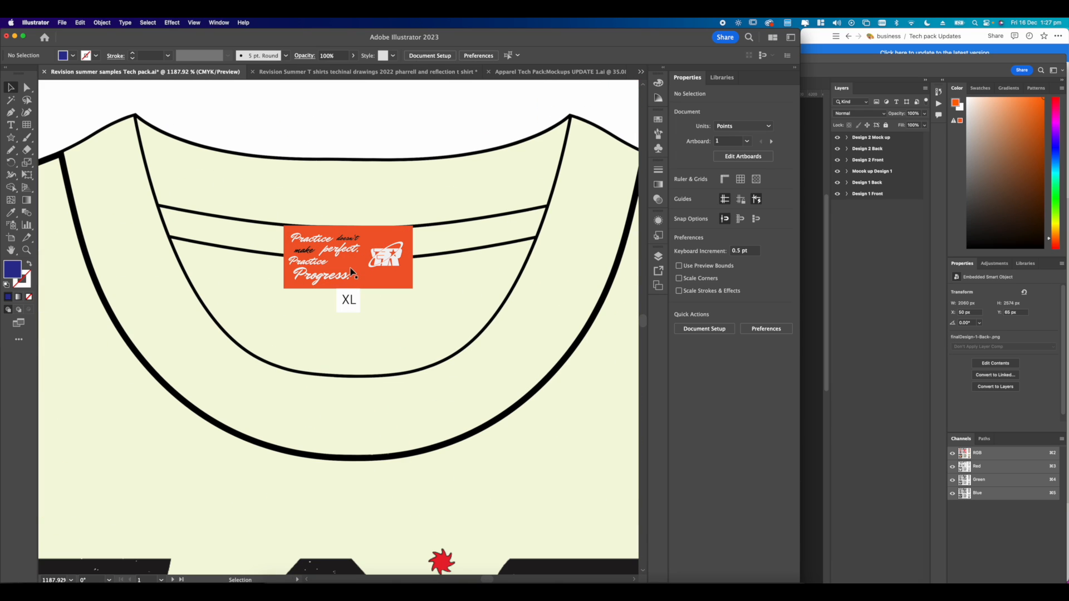
pyautogui.click(351, 273)
pyautogui.click(346, 305)
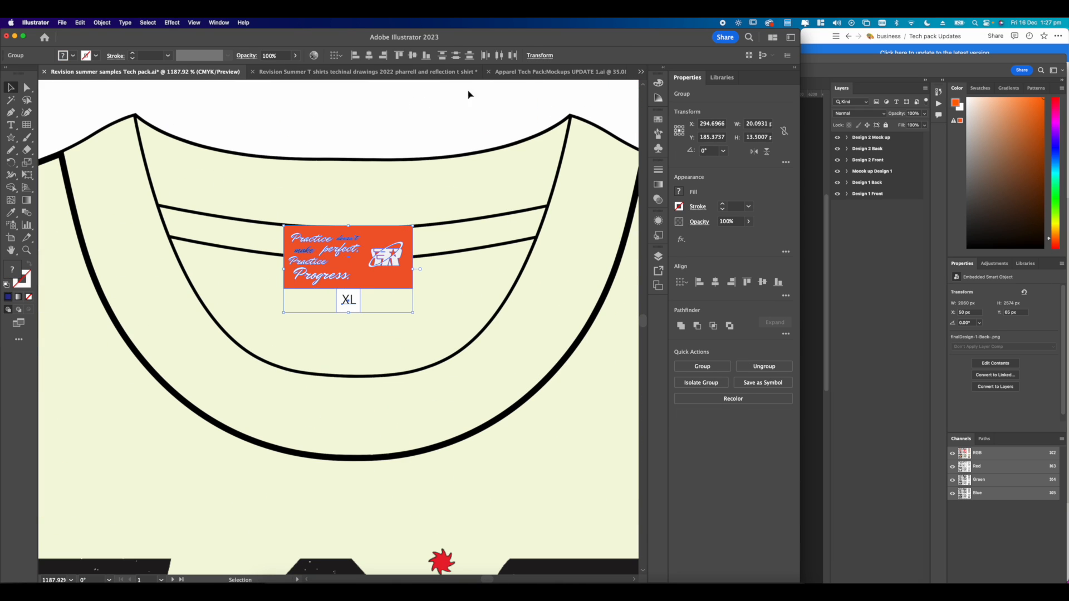
pyautogui.click(509, 75)
pyautogui.click(158, 73)
pyautogui.scroll(-3, 332, 159)
pyautogui.click(531, 71)
pyautogui.scroll(-2, 394, 172)
pyautogui.click(351, 77)
pyautogui.scroll(3, 412, 133)
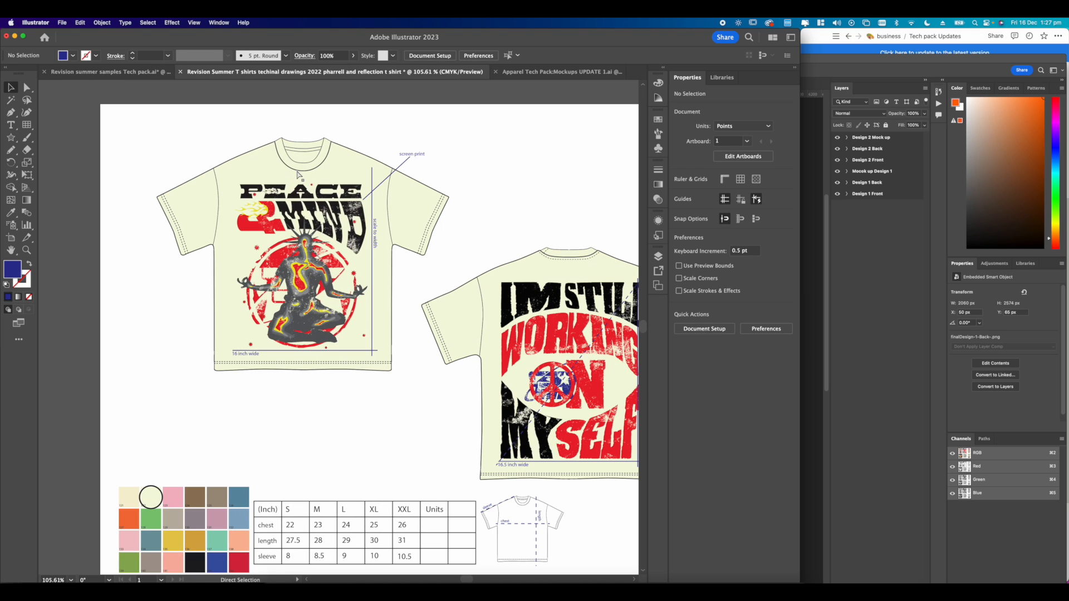
pyautogui.scroll(-3, 410, 243)
pyautogui.scroll(5, 367, 287)
pyautogui.moveTo(348, 297); pyautogui.dragTo(348, 146)
pyautogui.scroll(5, 348, 145)
# Place the XL size tag against the neck label's right edge and align their vertical centers.
pyautogui.moveTo(383, 302); pyautogui.dragTo(459, 191)
pyautogui.click(382, 198)
pyautogui.scroll(5, 369, 201)
pyautogui.click(367, 183)
pyautogui.scroll(3, 367, 183)
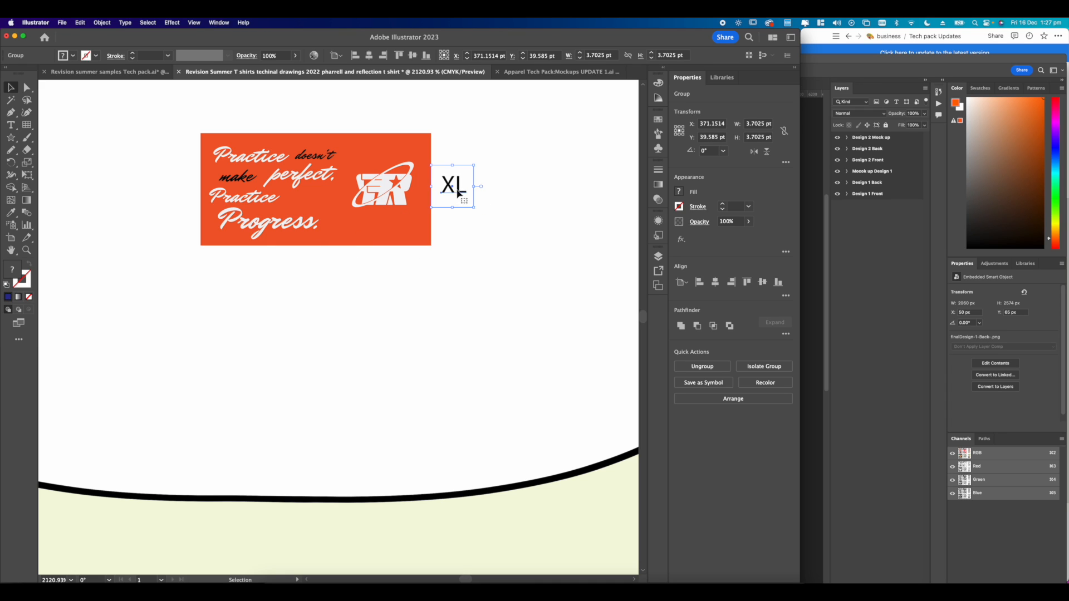
pyautogui.keyDown('shift'); pyautogui.click(416, 186); pyautogui.keyUp('shift')
pyautogui.click(763, 282)
pyautogui.click(497, 239)
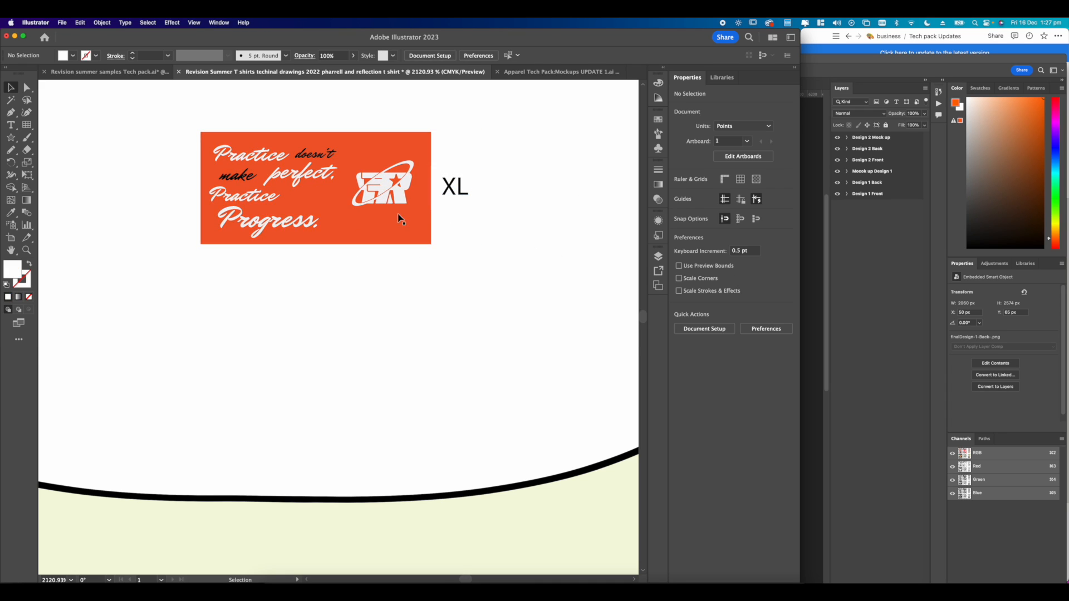
# Enlarge the neck label and XL tag to about 27.7 pt wide together and place them inside the front shirt's collar.
pyautogui.scroll(-5, 410, 220)
pyautogui.scroll(3, 396, 218)
pyautogui.moveTo(345, 190); pyautogui.dragTo(457, 436)
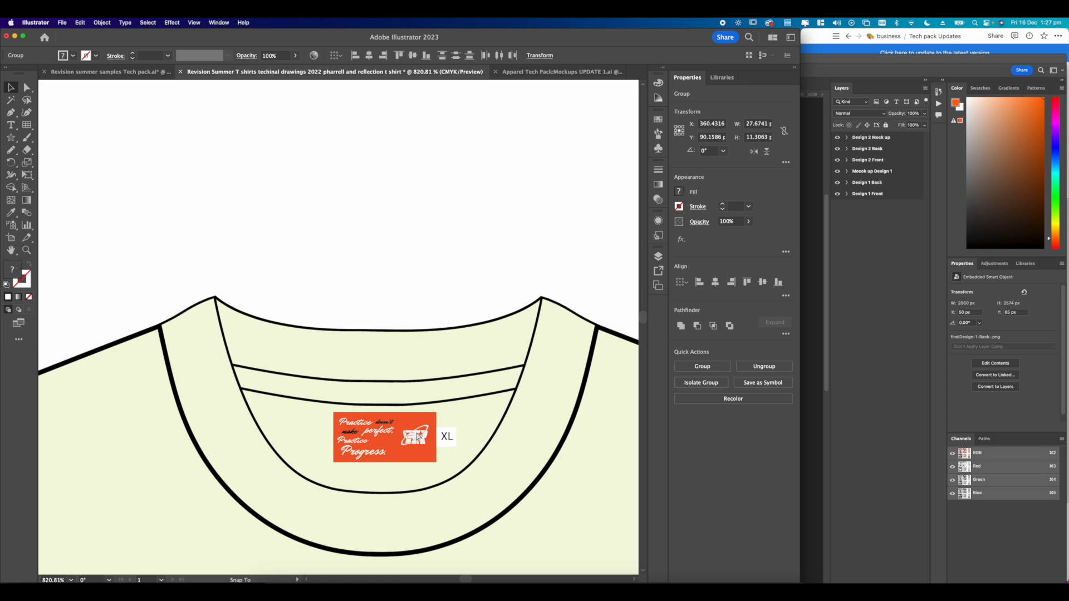
pyautogui.click(410, 291)
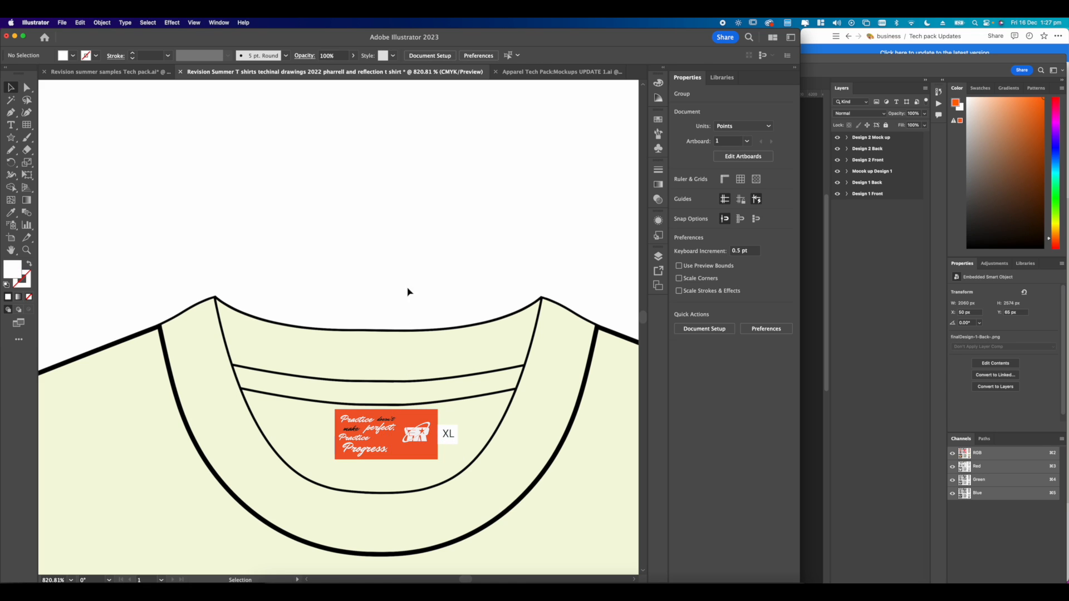
# Draw a vertical stitch line across the neck label just inside its right edge and set its stroke weight to 0.25 pt.
pyautogui.scroll(-5, 408, 289)
pyautogui.scroll(-2, 426, 280)
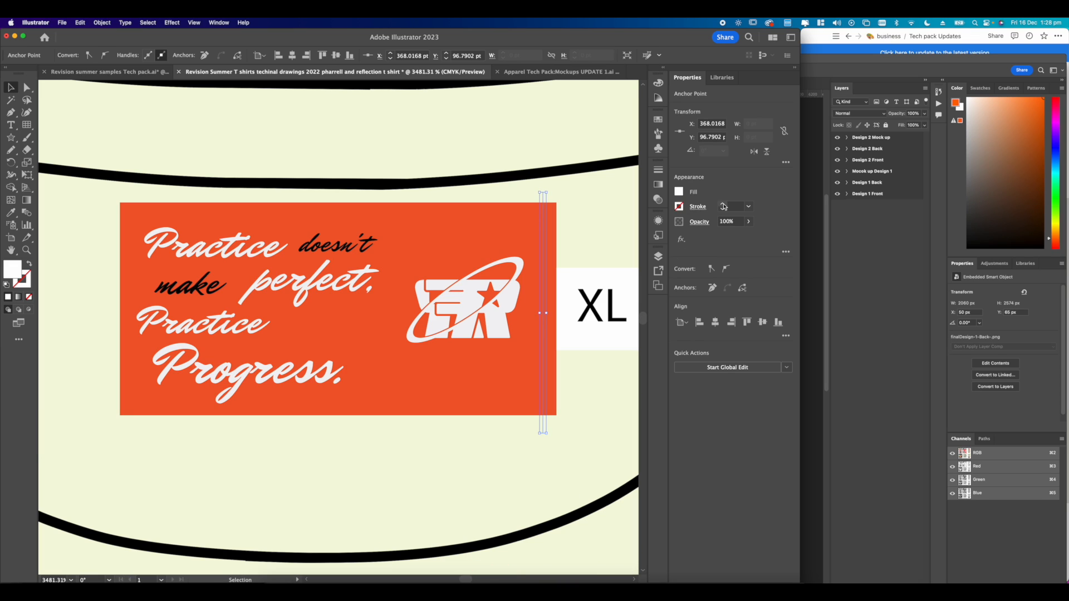
pyautogui.click(723, 204)
pyautogui.click(722, 209)
pyautogui.click(722, 209)
pyautogui.click(723, 210)
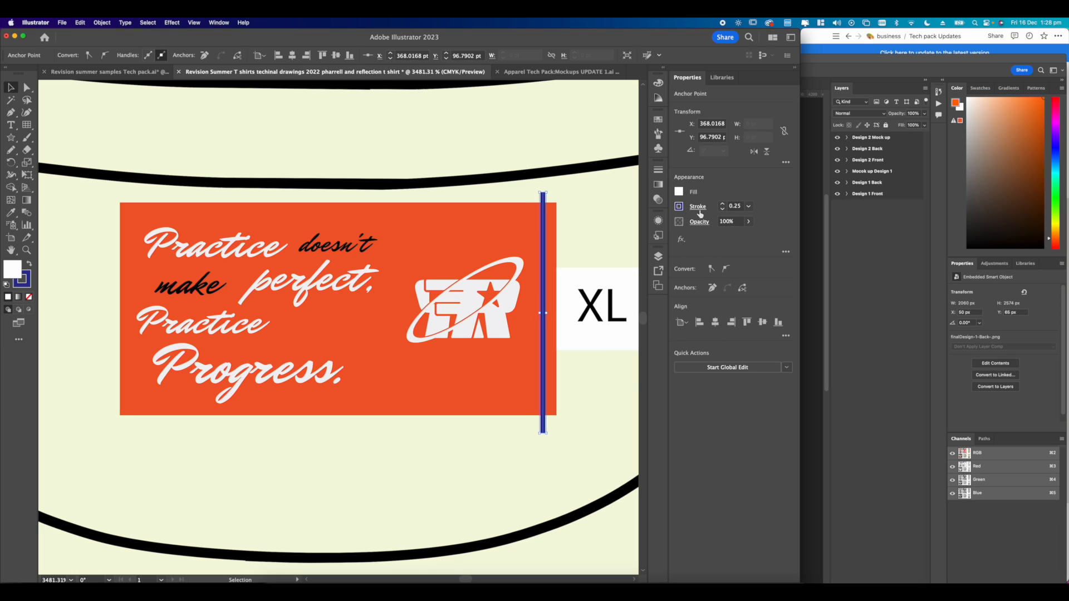
# Make the stitch line dashed with a 2 pt dash and colour its stroke black.
pyautogui.click(698, 207)
pyautogui.click(608, 282)
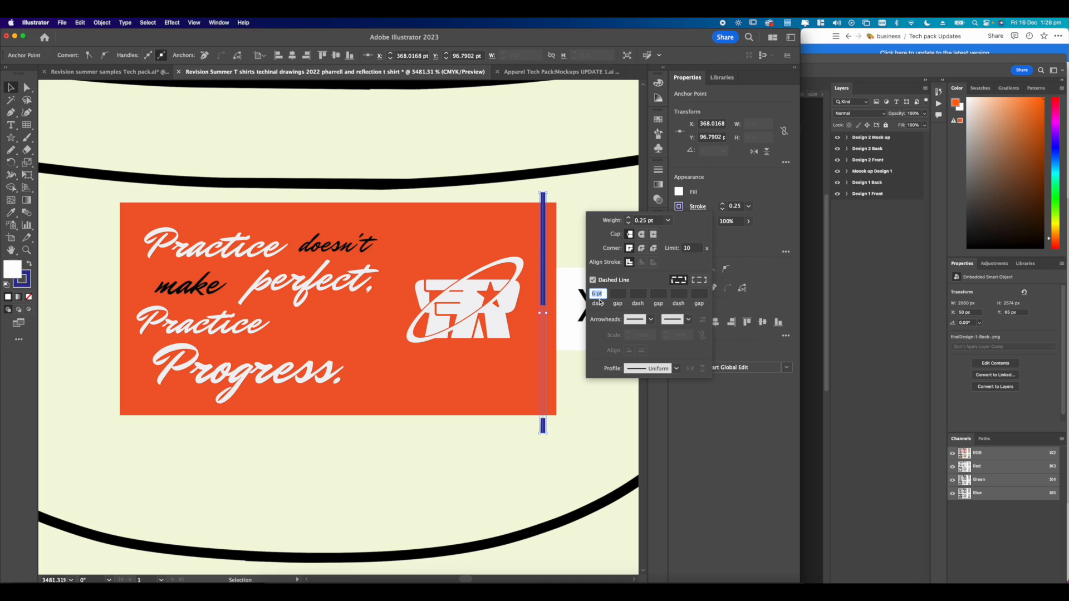
pyautogui.write('2')
pyautogui.press('Return')
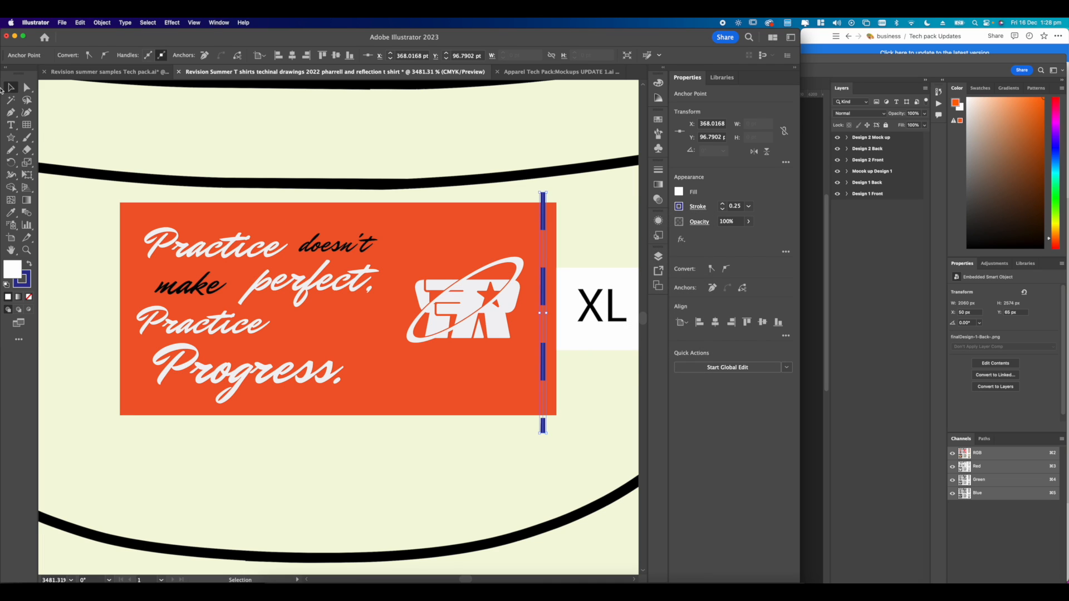
pyautogui.click(680, 207)
pyautogui.click(587, 245)
pyautogui.click(12, 91)
# Duplicate the dashed stitch line just inside the neck label's left edge and select both lines.
pyautogui.scroll(-3, 551, 197)
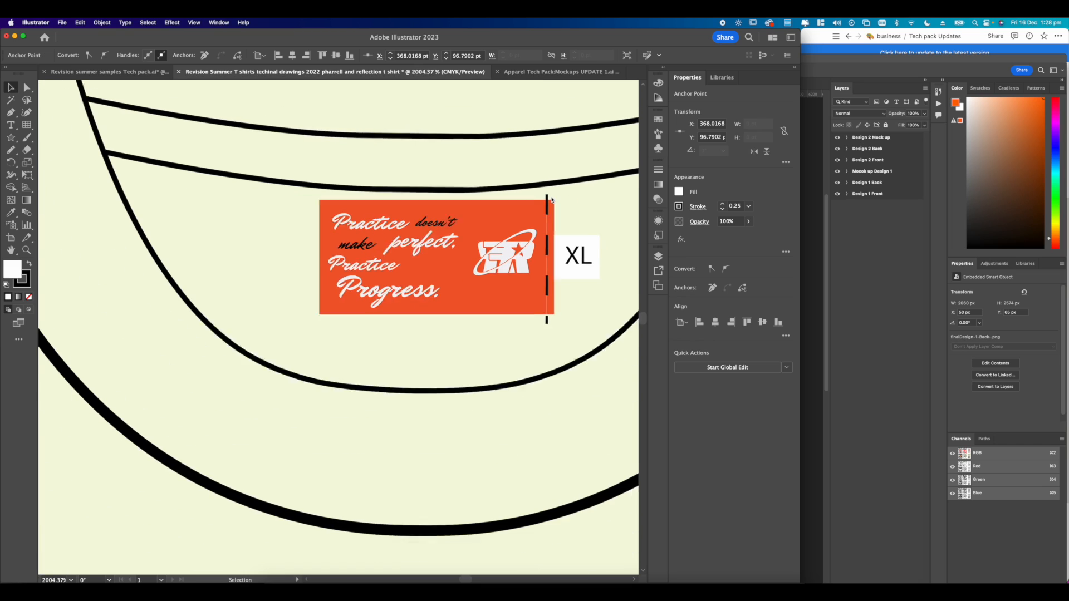
pyautogui.moveTo(548, 205); pyautogui.dragTo(343, 207)
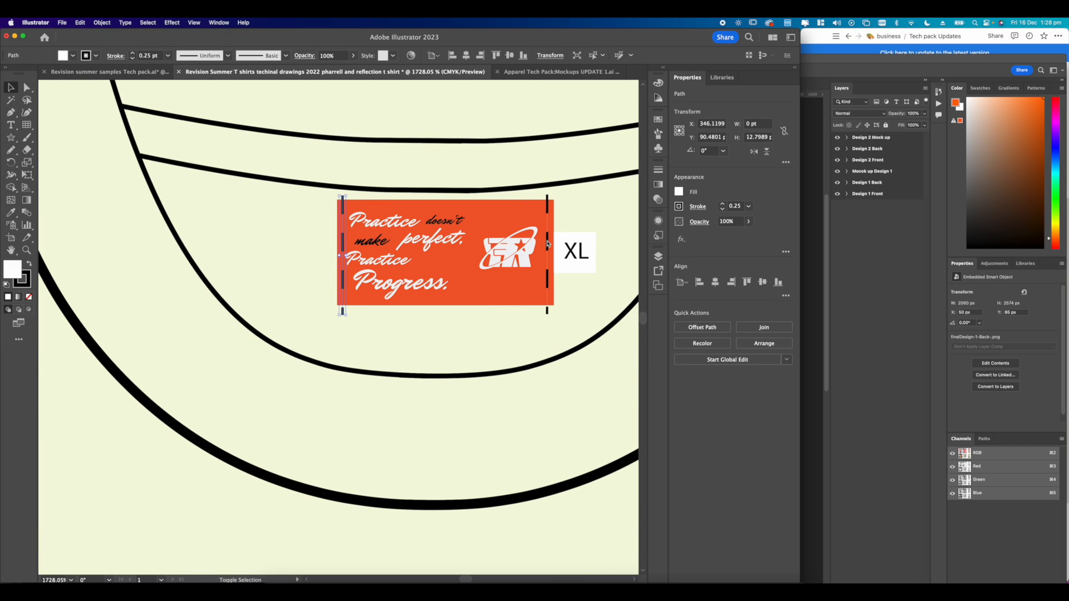
pyautogui.keyDown('shift'); pyautogui.click(547, 243); pyautogui.keyUp('shift')
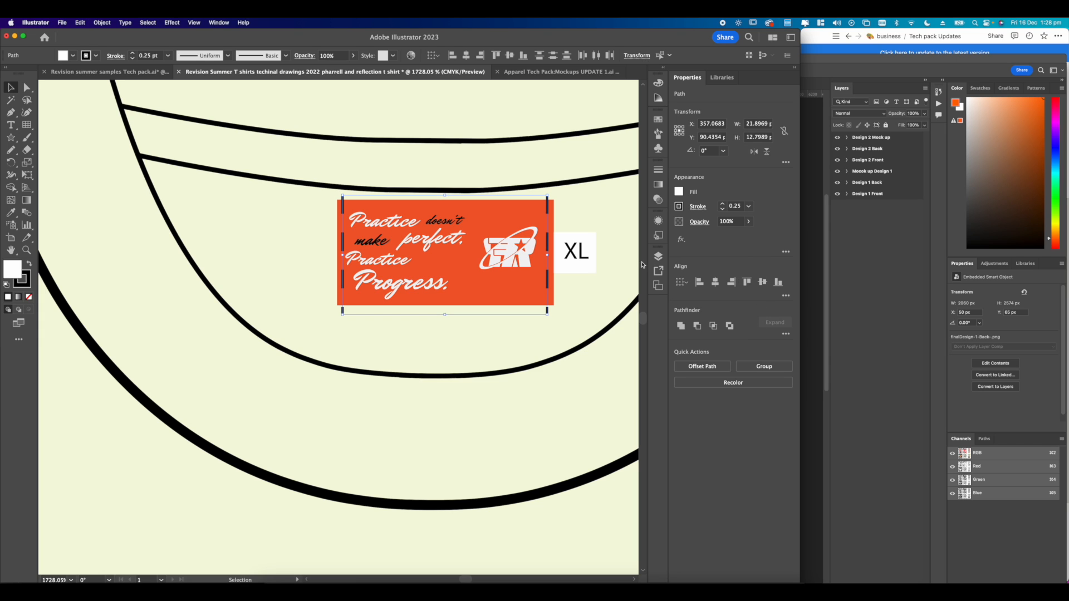
# Rename the artboard as self reflection t shirt.
pyautogui.scroll(-10, 518, 135)
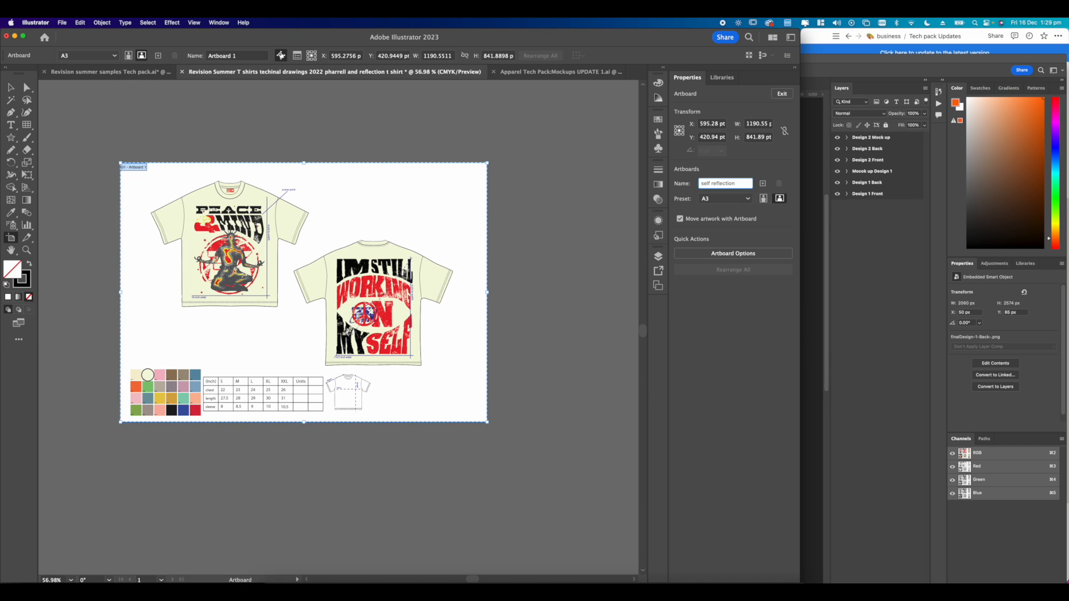
pyautogui.press('Return')
pyautogui.click(9, 91)
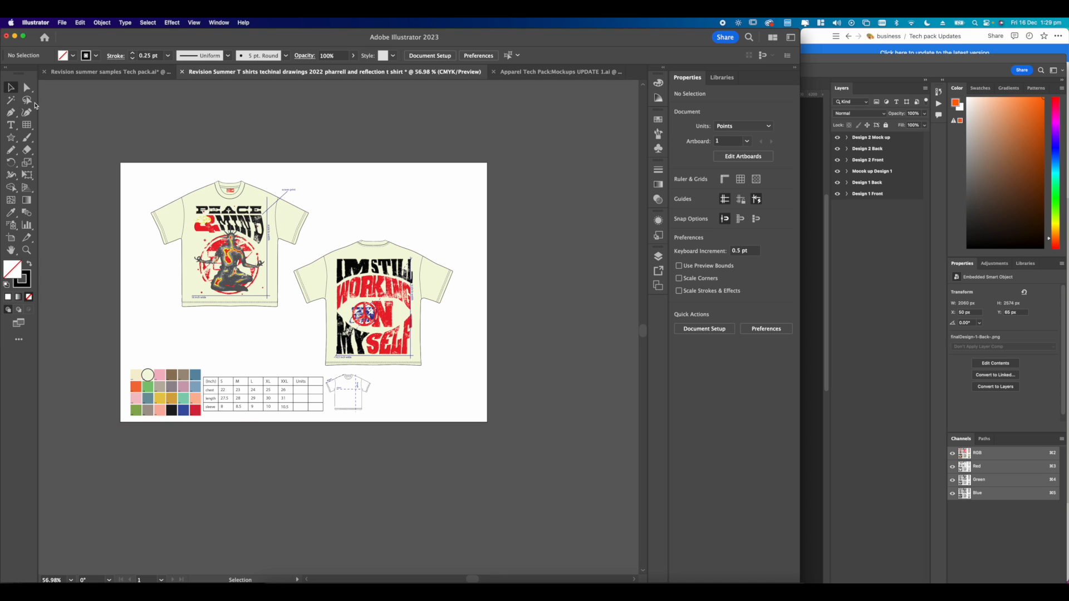
# Duplicate the size table's Units text into the empty area to the right of the measurement diagram.
pyautogui.scroll(5, 380, 399)
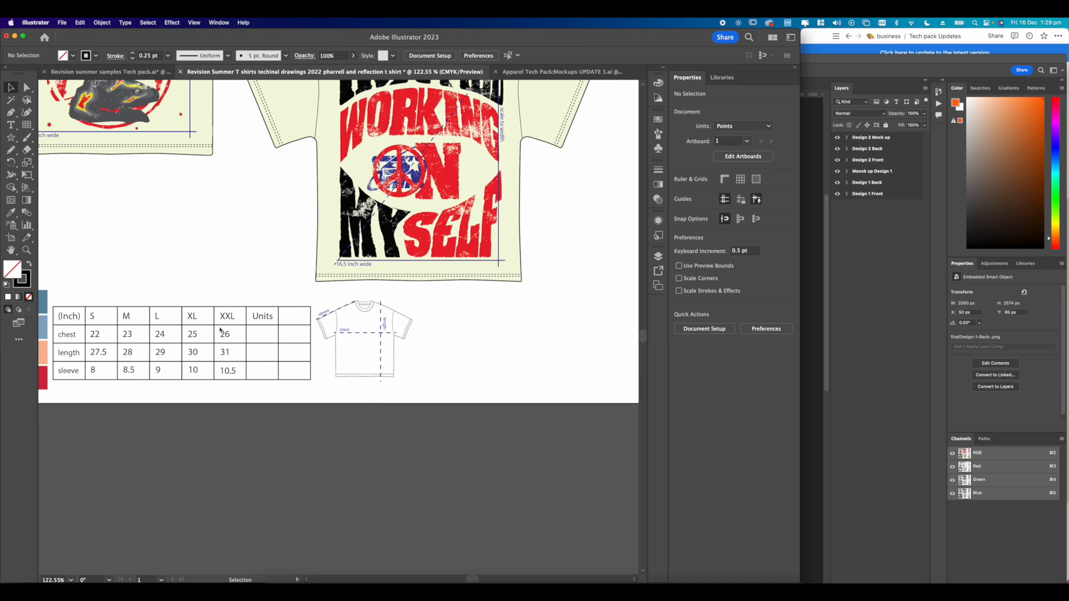
pyautogui.click(265, 322)
pyautogui.scroll(3, 265, 321)
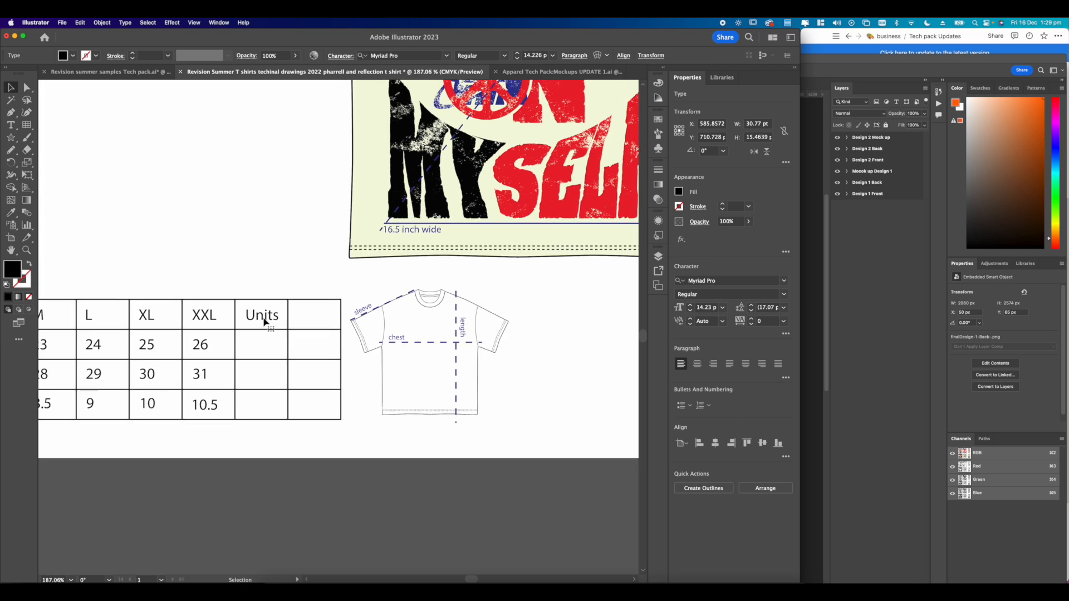
pyautogui.scroll(-1, 265, 321)
pyautogui.keyDown('alt'); pyautogui.moveTo(265, 322); pyautogui.dragTo(504, 360); pyautogui.keyUp('alt')
pyautogui.click(523, 389)
pyautogui.scroll(8, 521, 382)
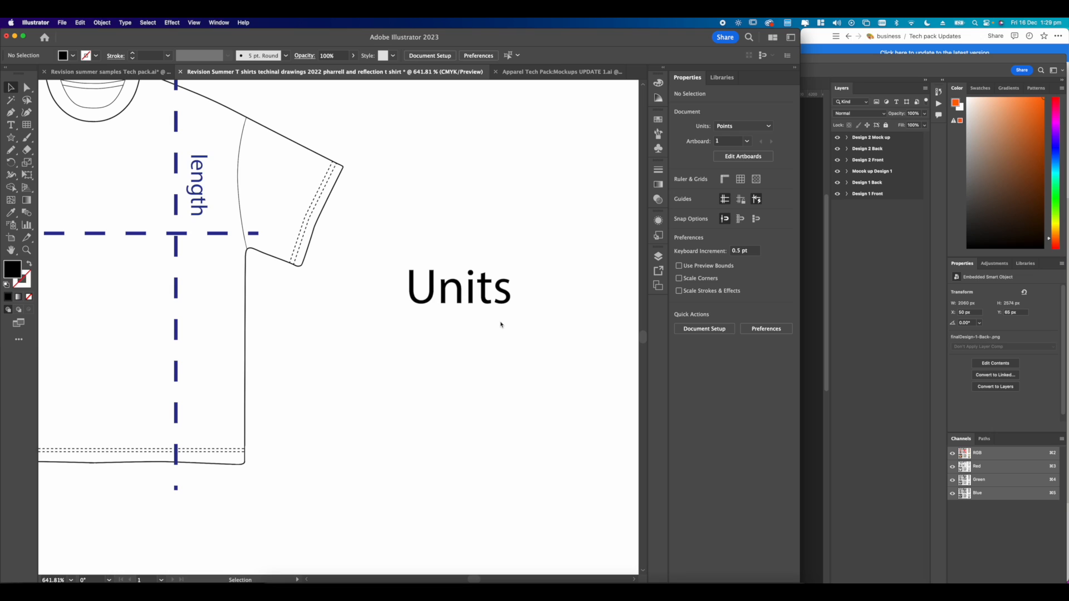
# Replace the duplicated Units text beside the measurement diagram with 245 gsm.
pyautogui.press('t')
pyautogui.moveTo(510, 291); pyautogui.dragTo(391, 285)
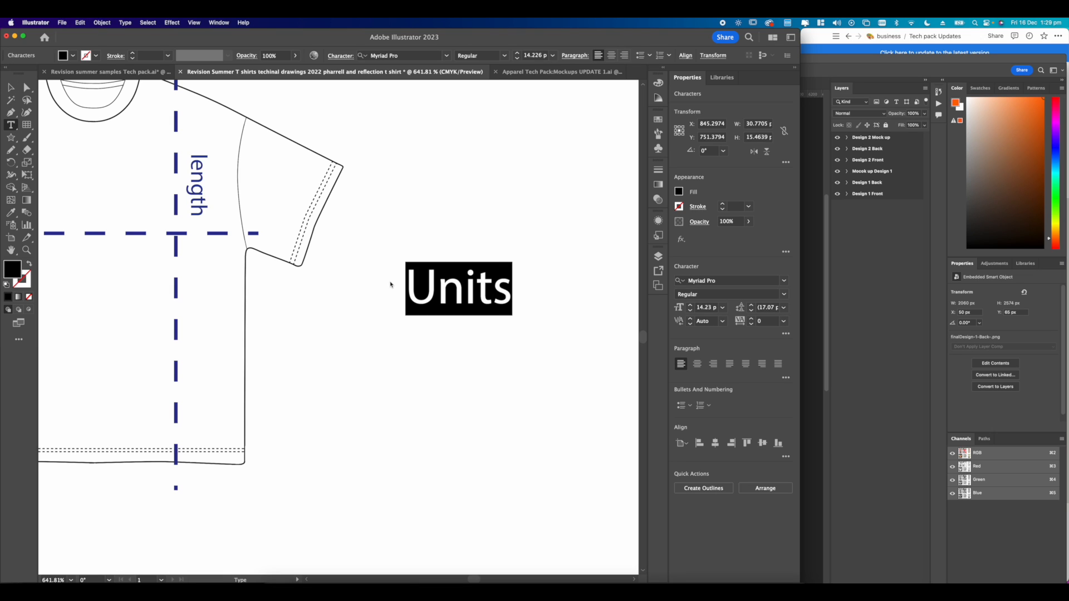
pyautogui.write('245')
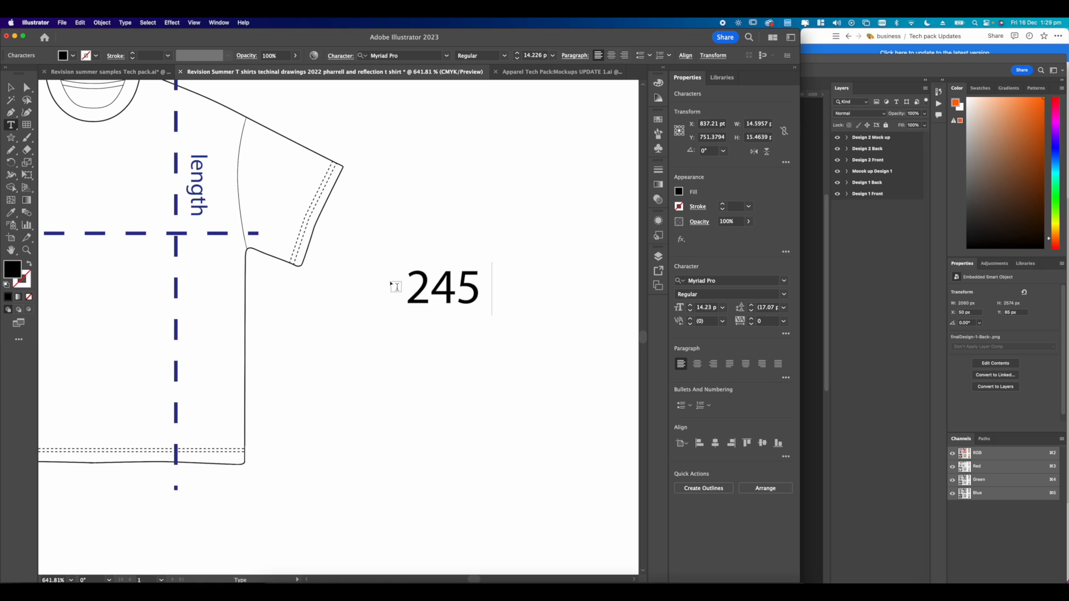
pyautogui.write(' Gsm')
pyautogui.press('BackSpace')
pyautogui.press('BackSpace')
pyautogui.press('BackSpace')
pyautogui.write('gsm')
pyautogui.click(11, 87)
pyautogui.hscroll(3, 463, 278)
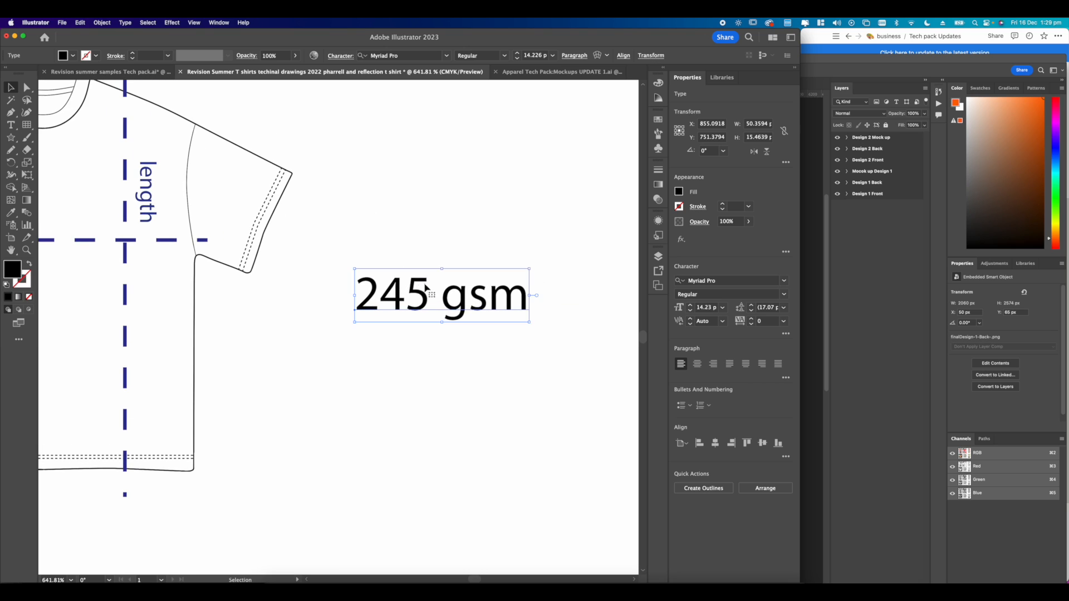
# Append %100 cotton to the 245 gsm fabric note.
pyautogui.scroll(-3, 483, 304)
pyautogui.doubleClick(481, 294)
pyautogui.click(494, 296)
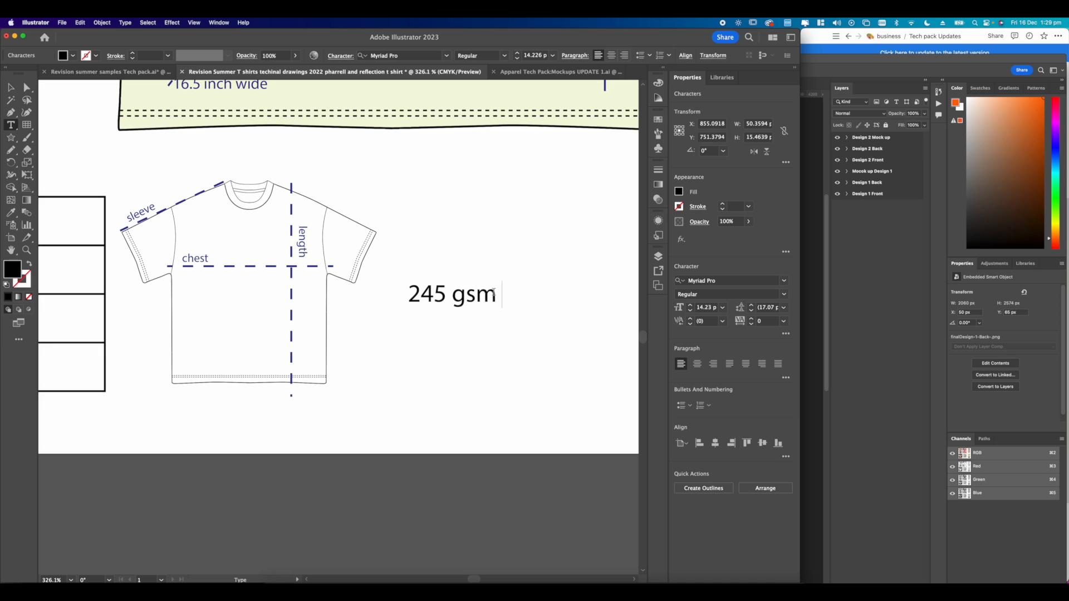
pyautogui.write('%100')
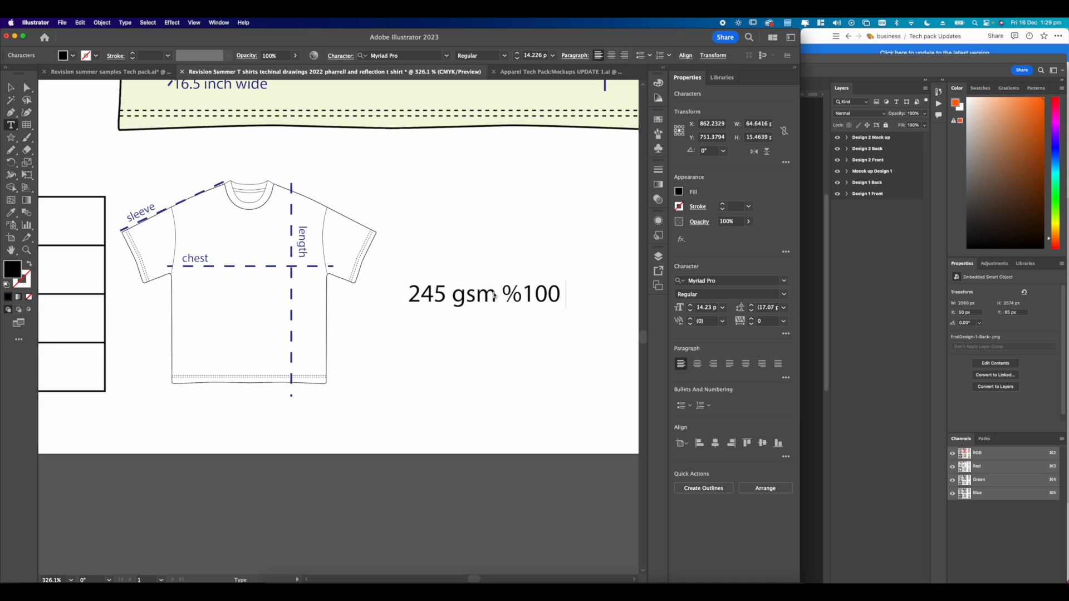
pyautogui.write('cotton')
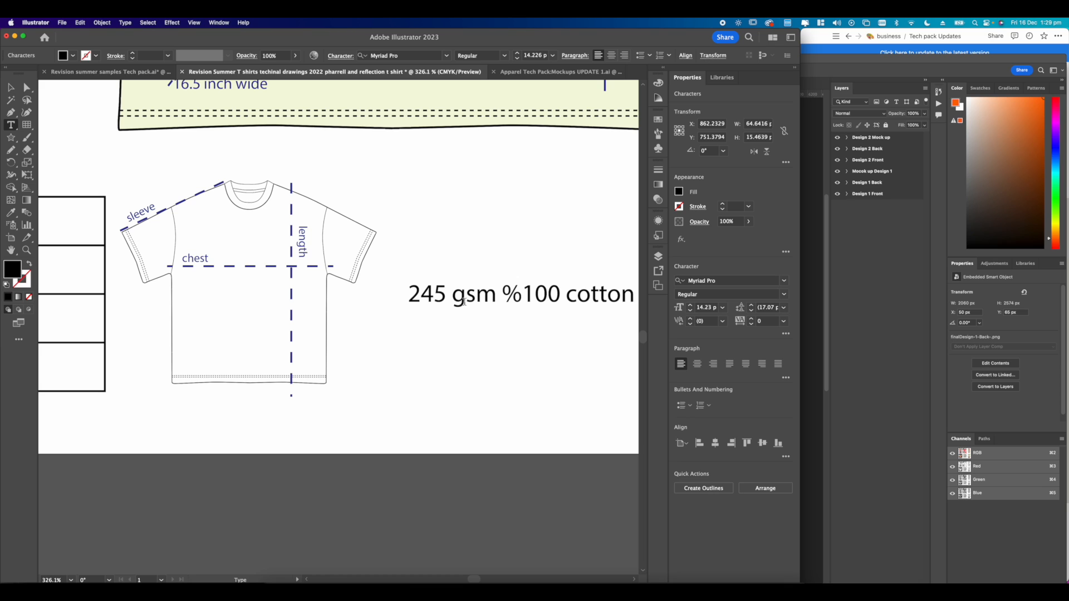
# Add ( heavy t shirt) to the end of the fabric note.
pyautogui.scroll(-3, 465, 301)
pyautogui.scroll(3, 501, 297)
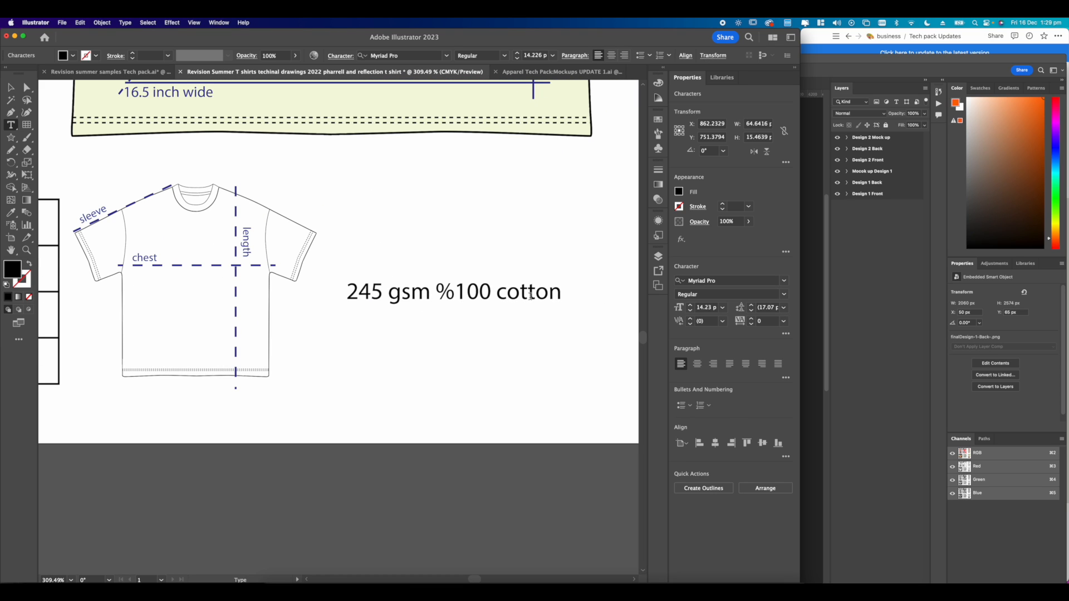
pyautogui.write('( heavy')
pyautogui.scroll(-3, 515, 278)
pyautogui.scroll(2, 634, 288)
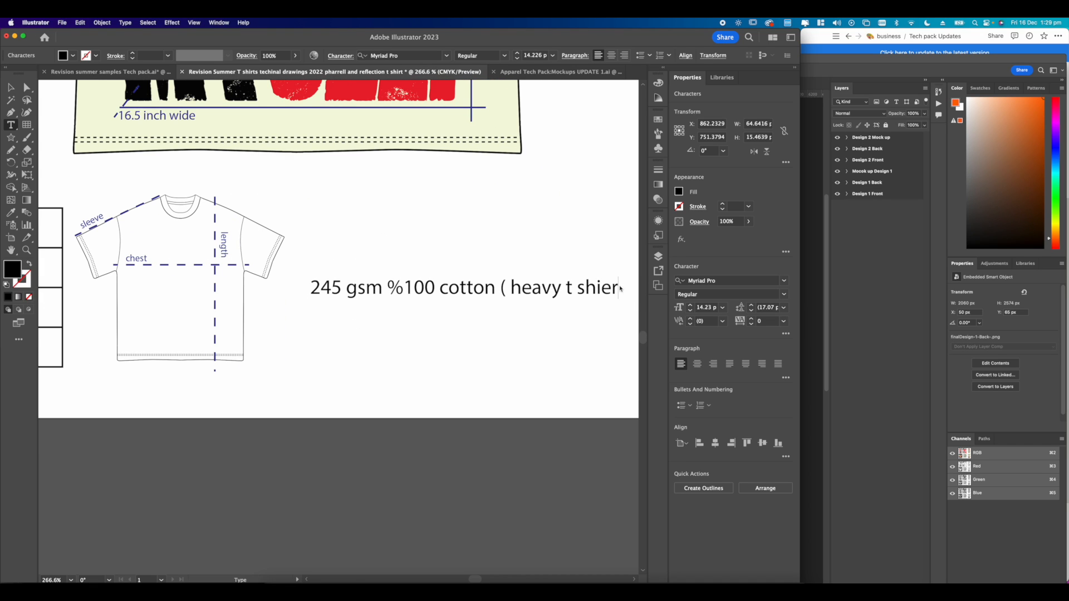
pyautogui.press('BackSpace')
pyautogui.press('BackSpace')
pyautogui.press('BackSpace')
pyautogui.press('BackSpace')
pyautogui.press('BackSpace')
pyautogui.write('shirt)')
# Set the wording of the fabric note after 245 in all caps.
pyautogui.moveTo(622, 289); pyautogui.dragTo(346, 288)
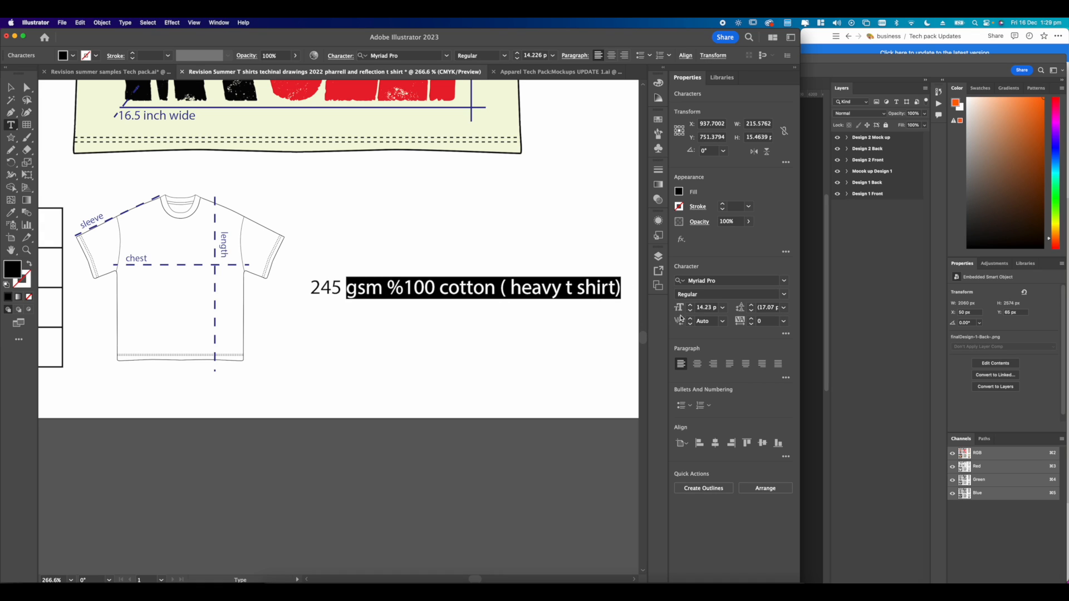
pyautogui.click(786, 333)
pyautogui.click(674, 442)
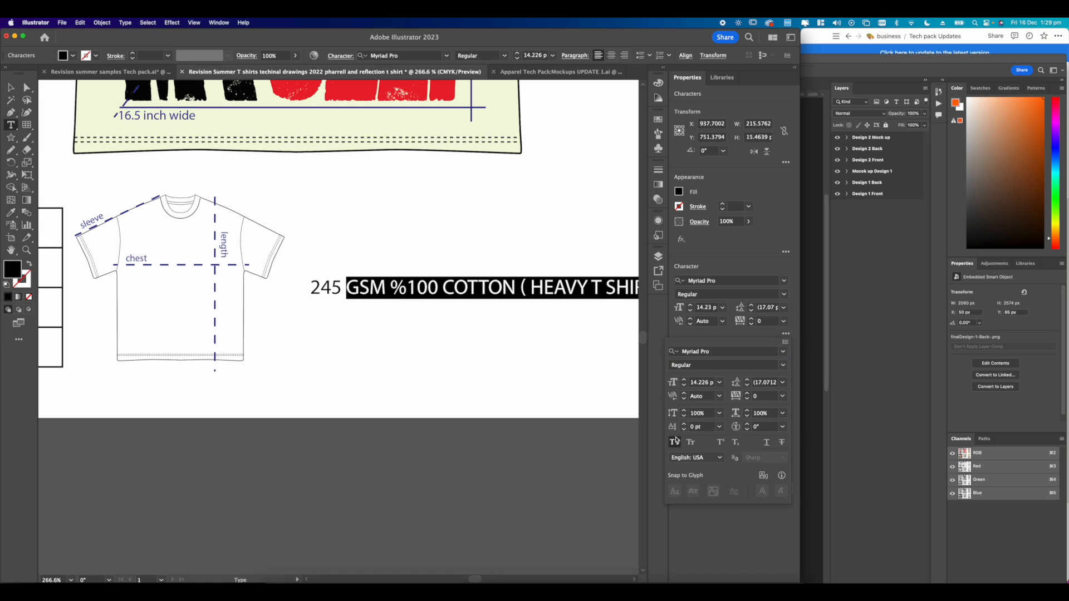
pyautogui.click(7, 88)
pyautogui.click(349, 260)
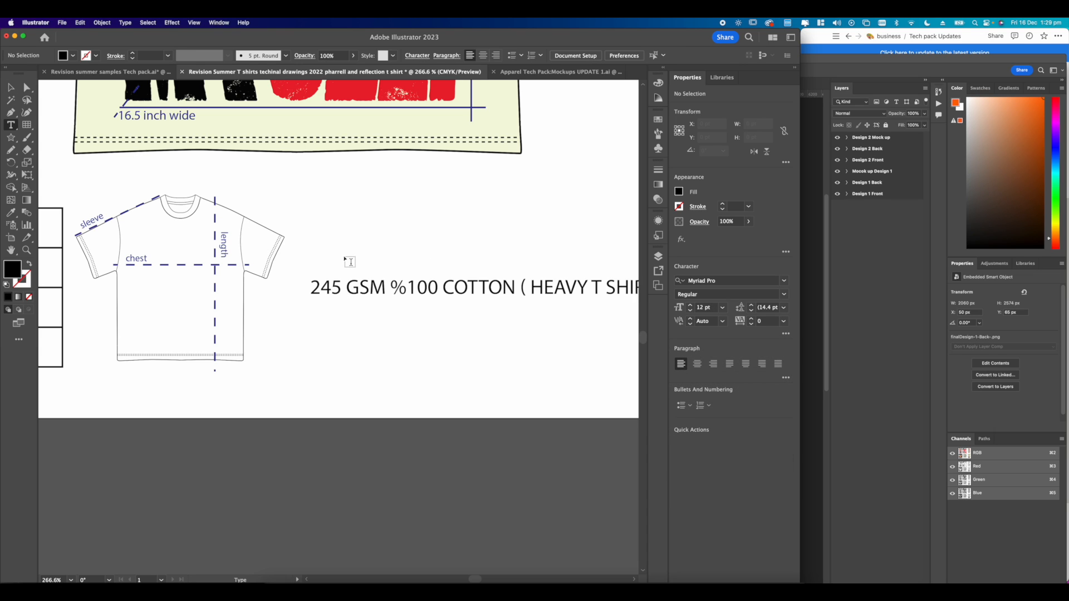
# Scale the fabric note down to about 10.7 pt and place it to the right of the measurement diagram.
pyautogui.scroll(-3, 345, 257)
pyautogui.scroll(3, 353, 301)
pyautogui.click(392, 277)
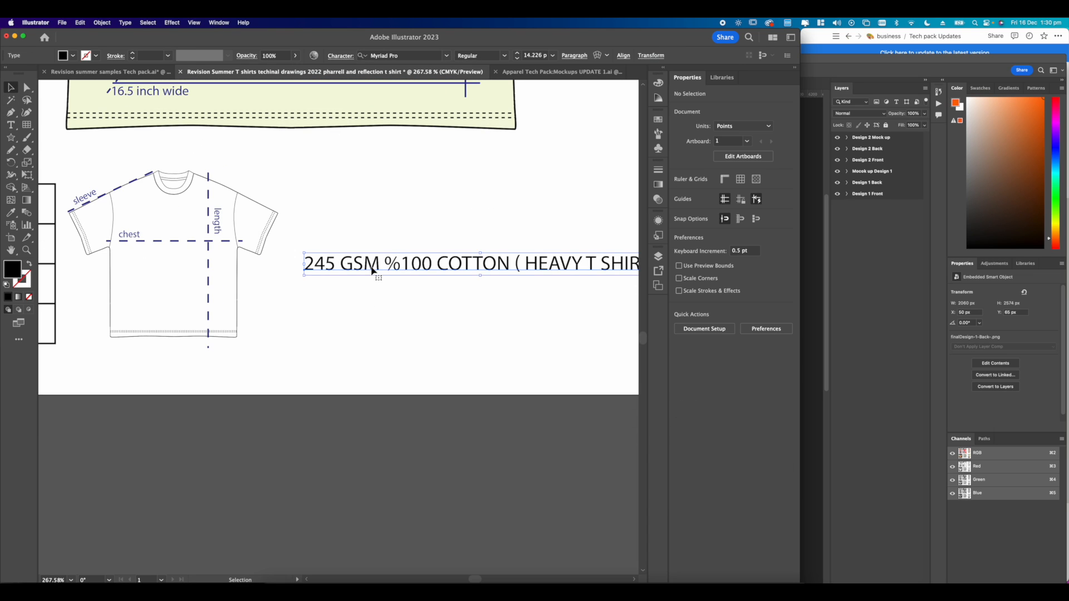
pyautogui.tripleClick(438, 272)
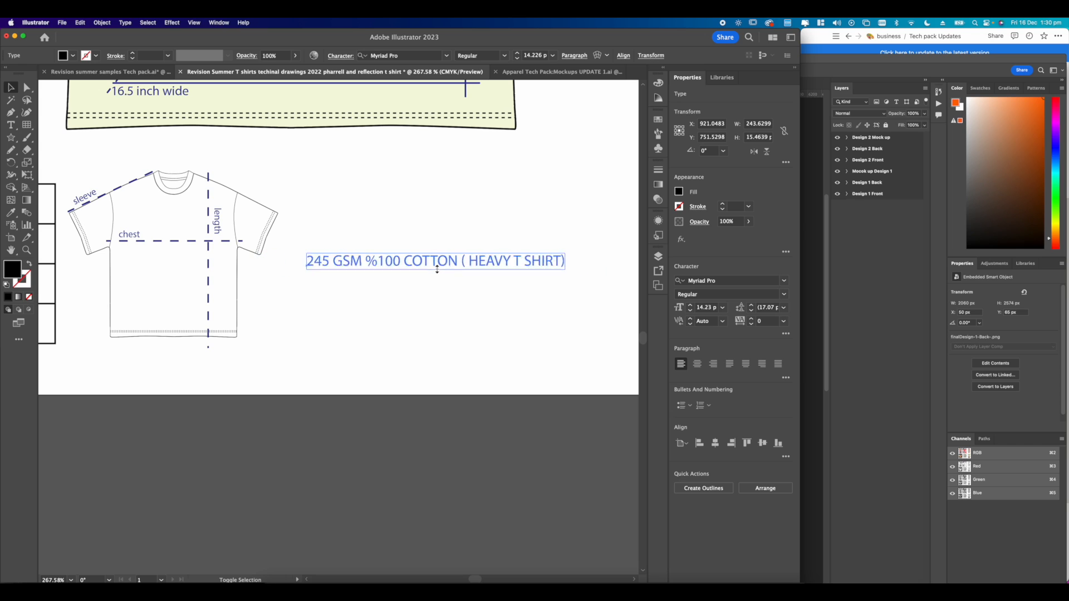
pyautogui.click(393, 279)
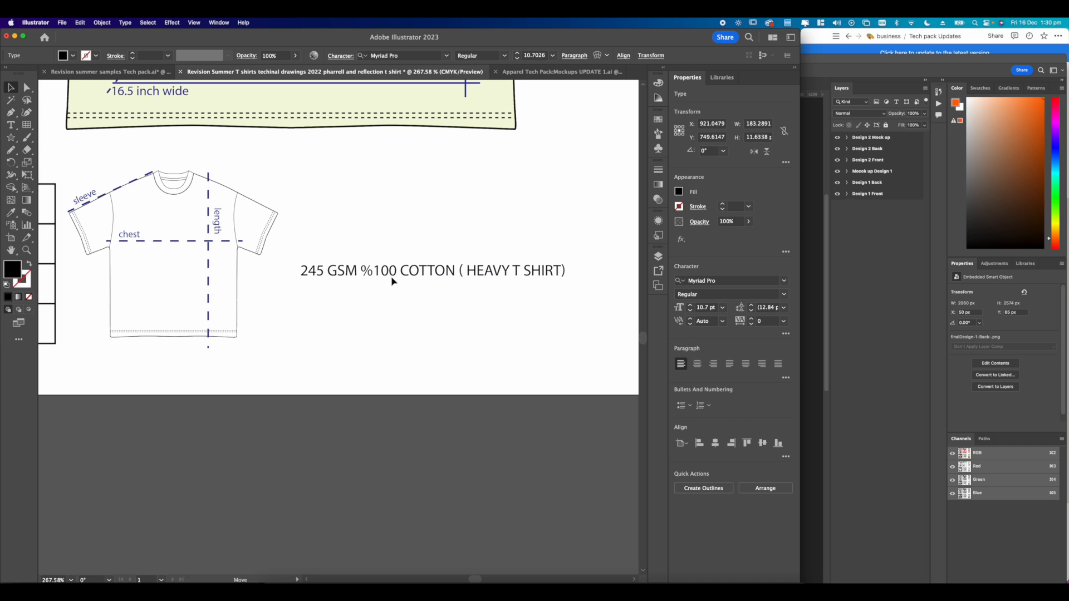
pyautogui.moveTo(368, 326)
pyautogui.mouseDown()
pyautogui.moveTo(377, 316)
pyautogui.moveTo(389, 328)
pyautogui.mouseUp()
pyautogui.scroll(-5, 386, 324)
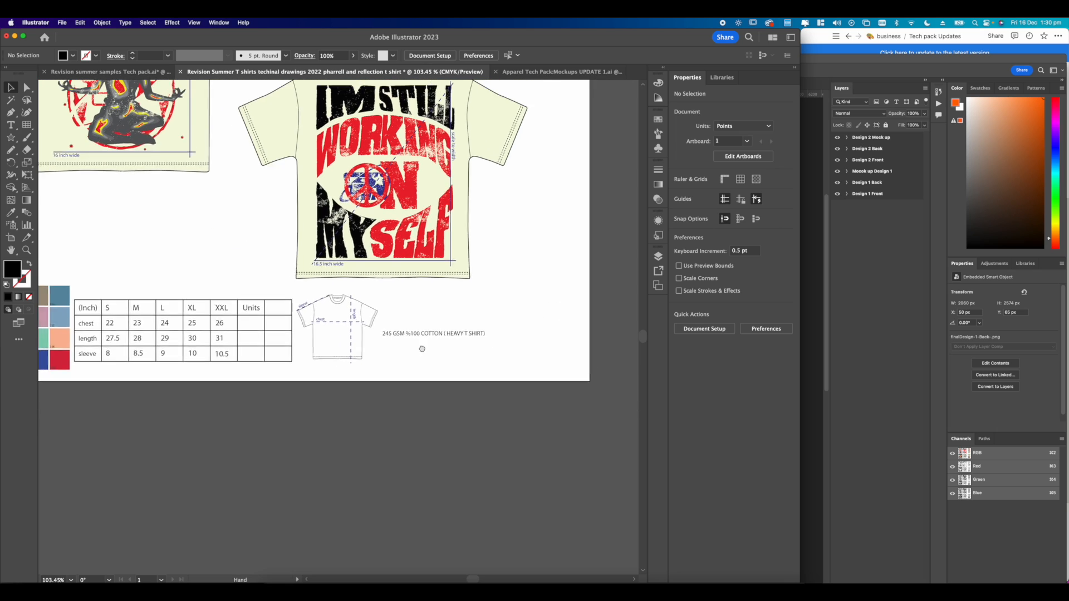
# Replace the Units heading in the size table with Collar.
pyautogui.scroll(3, 372, 319)
pyautogui.scroll(4, 361, 310)
pyautogui.moveTo(360, 310); pyautogui.dragTo(453, 300)
pyautogui.moveTo(328, 323); pyautogui.dragTo(444, 312)
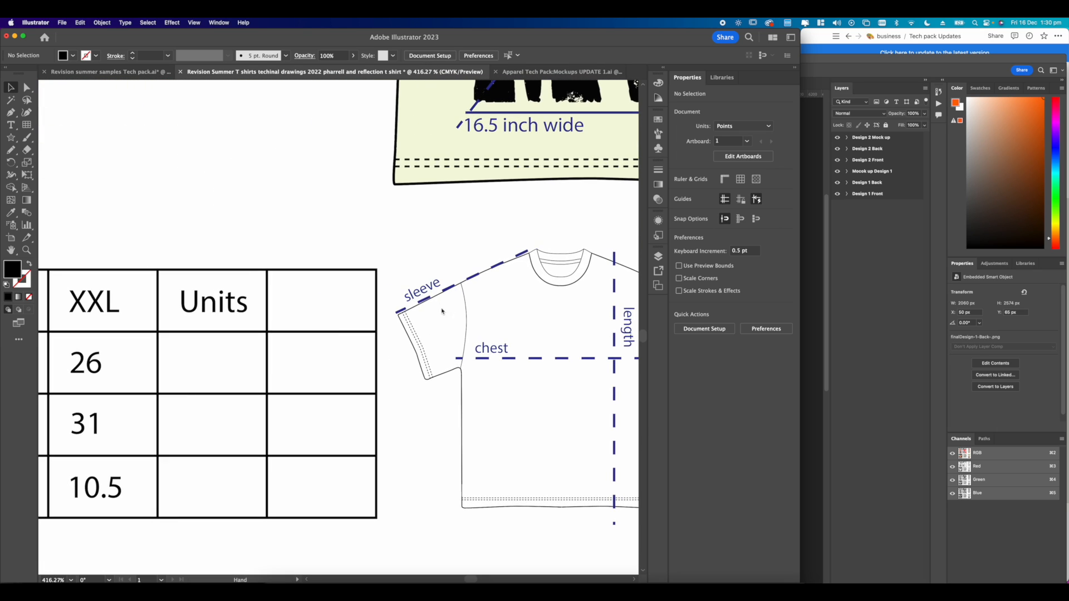
pyautogui.scroll(-6, 435, 313)
pyautogui.scroll(-1, 435, 314)
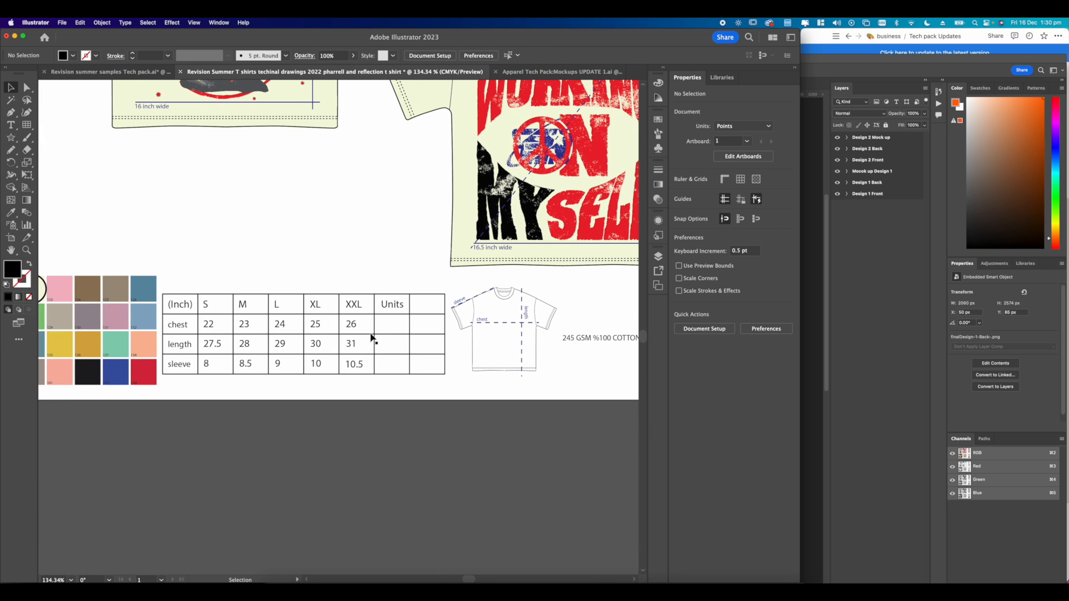
pyautogui.click(402, 307)
pyautogui.scroll(8, 399, 305)
pyautogui.doubleClick(399, 305)
pyautogui.moveTo(409, 305); pyautogui.dragTo(343, 302)
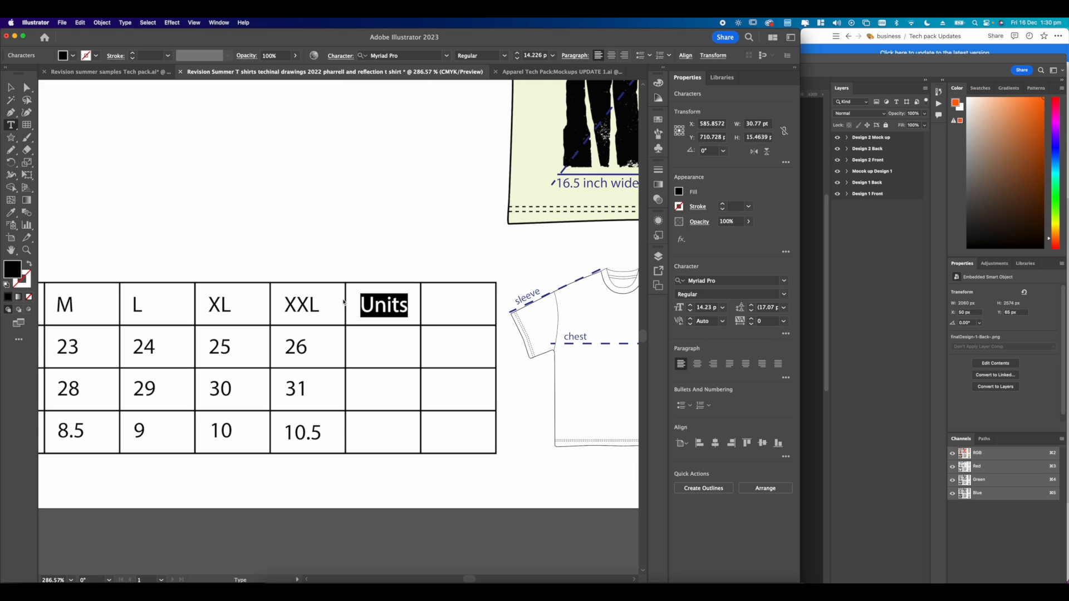
pyautogui.scroll(1, 364, 303)
pyautogui.write('co')
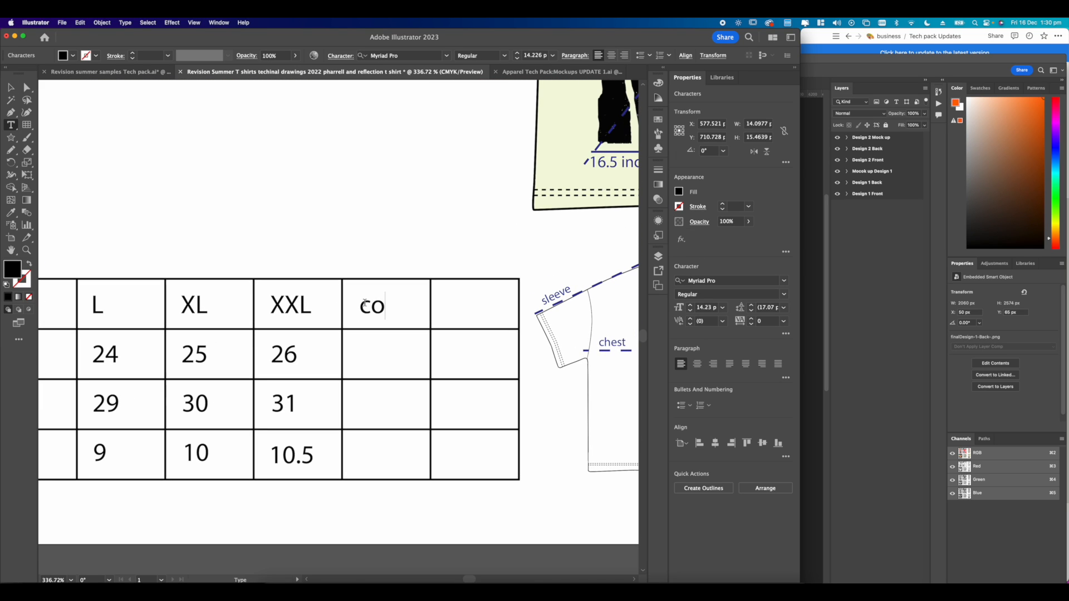
pyautogui.press('BackSpace')
pyautogui.press('BackSpace')
pyautogui.write('Collar')
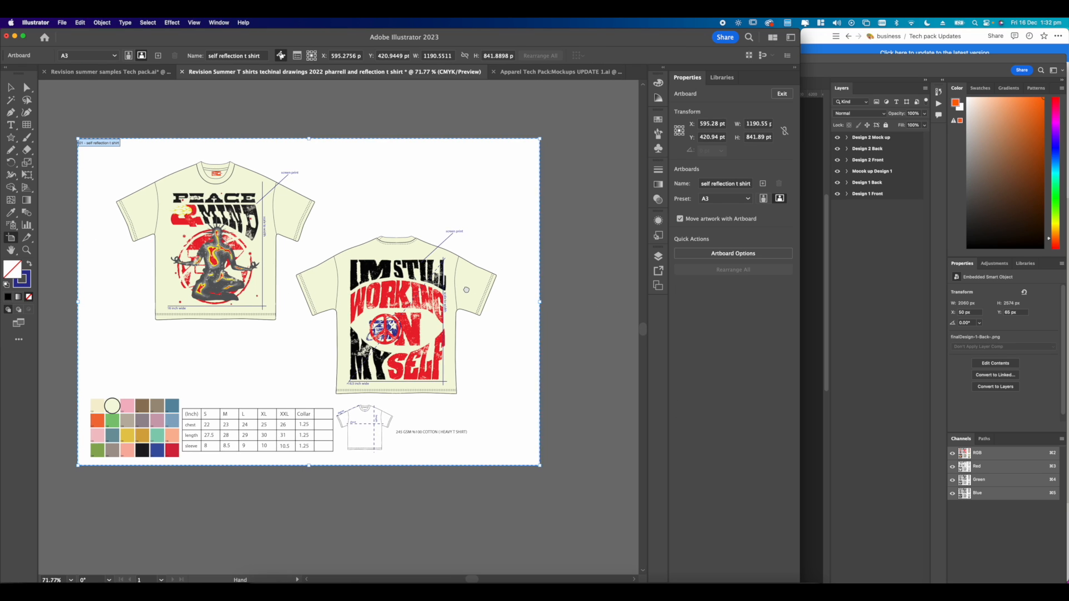
# Add a second A3 artboard next to the self reflection t shirt artboard.
pyautogui.moveTo(466, 289); pyautogui.dragTo(463, 290)
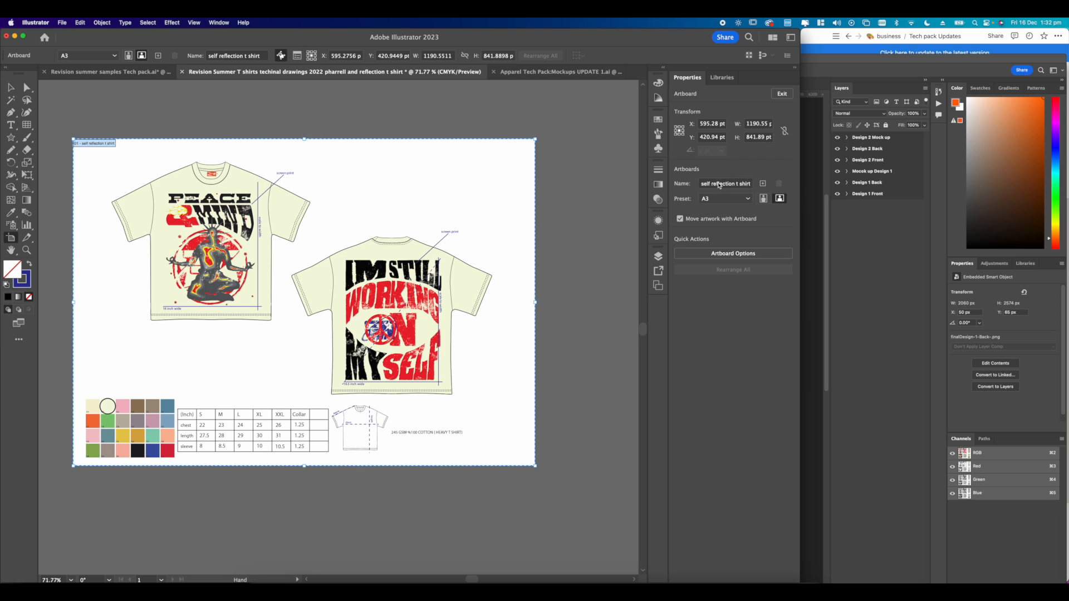
pyautogui.click(762, 187)
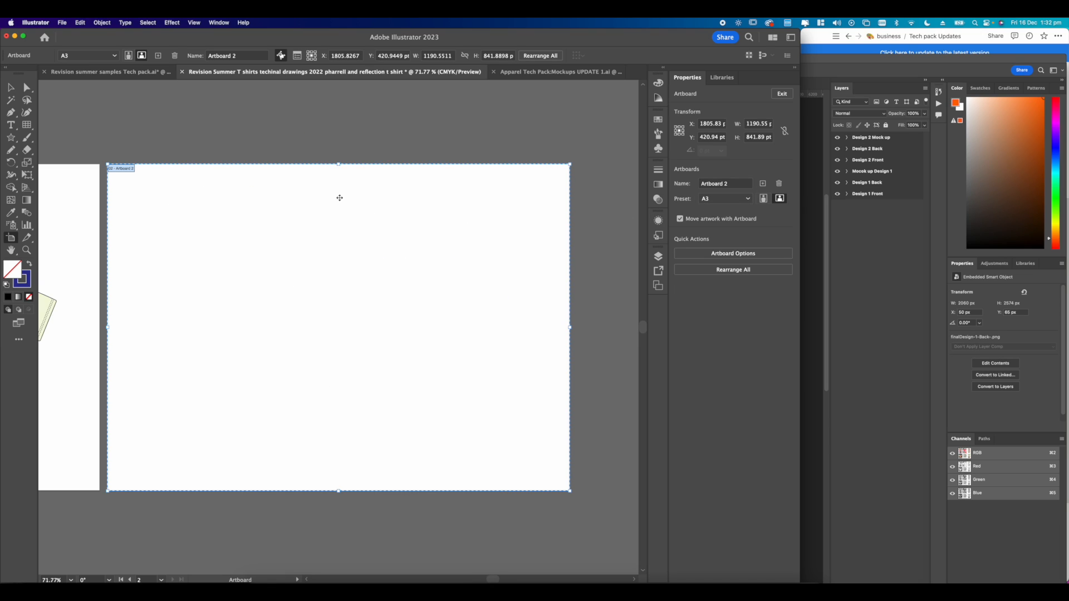
pyautogui.press('Escape')
# Copy the neck label with its stitch lines and XL size text from the front shirt's collar onto the second artboard.
pyautogui.scroll(-3, 184, 113)
pyautogui.moveTo(200, 193); pyautogui.dragTo(468, 205)
pyautogui.scroll(5, 205, 205)
pyautogui.moveTo(102, 186); pyautogui.dragTo(377, 208)
pyautogui.scroll(5, 180, 171)
pyautogui.click(221, 167)
pyautogui.scroll(3, 219, 167)
pyautogui.scroll(2, 303, 167)
pyautogui.keyDown('shift'); pyautogui.click(309, 167); pyautogui.keyUp('shift')
pyautogui.keyDown('shift'); pyautogui.click(377, 213); pyautogui.keyUp('shift')
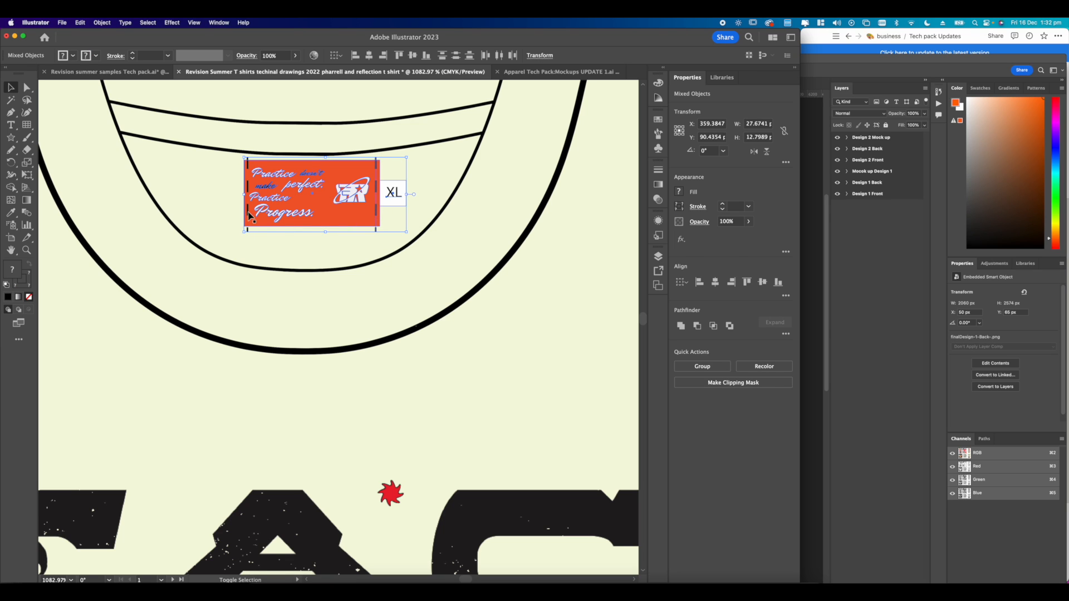
pyautogui.scroll(-10, 249, 212)
pyautogui.moveTo(554, 248); pyautogui.dragTo(410, 238)
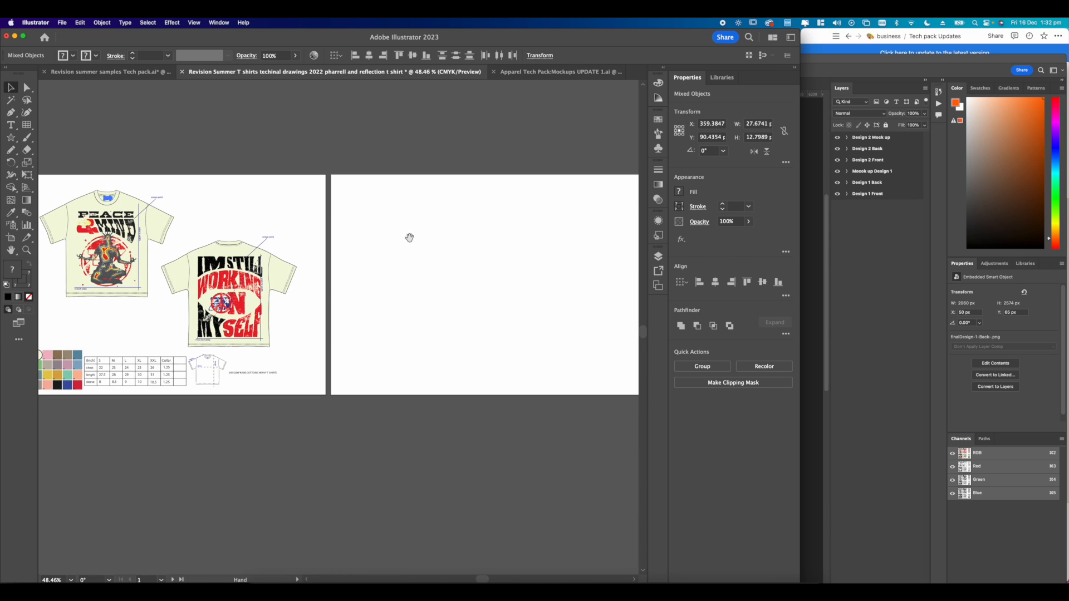
pyautogui.click(412, 245)
pyautogui.scroll(2, 411, 244)
pyautogui.press('cmd+v')
pyautogui.scroll(5, 425, 301)
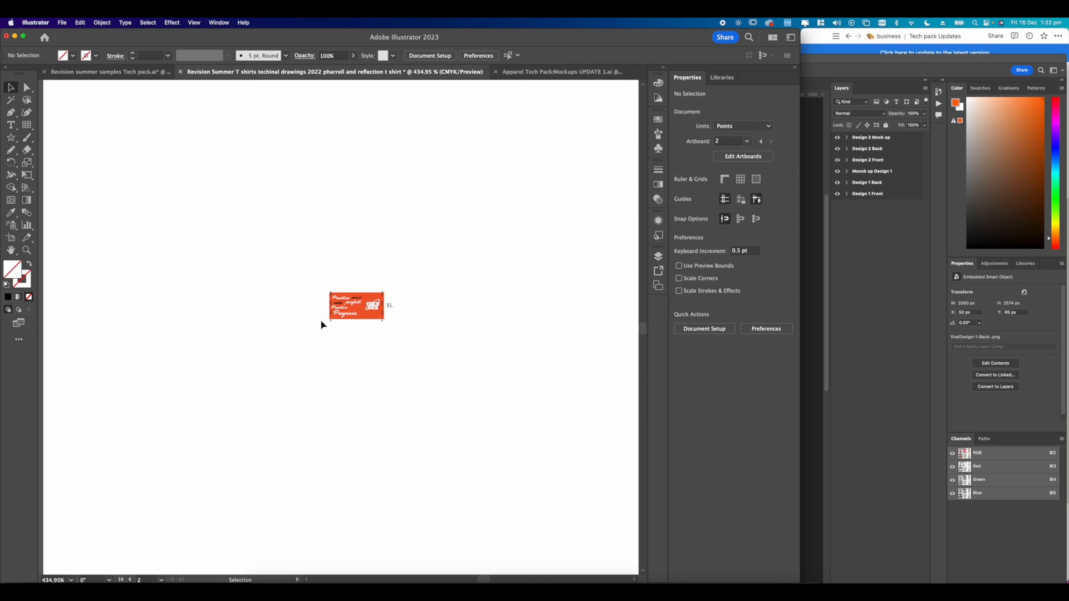
# Enlarge the copied neck label group to about 574 by 266 pt and reposition it higher on the second artboard.
pyautogui.scroll(-8, 348, 306)
pyautogui.click(344, 307)
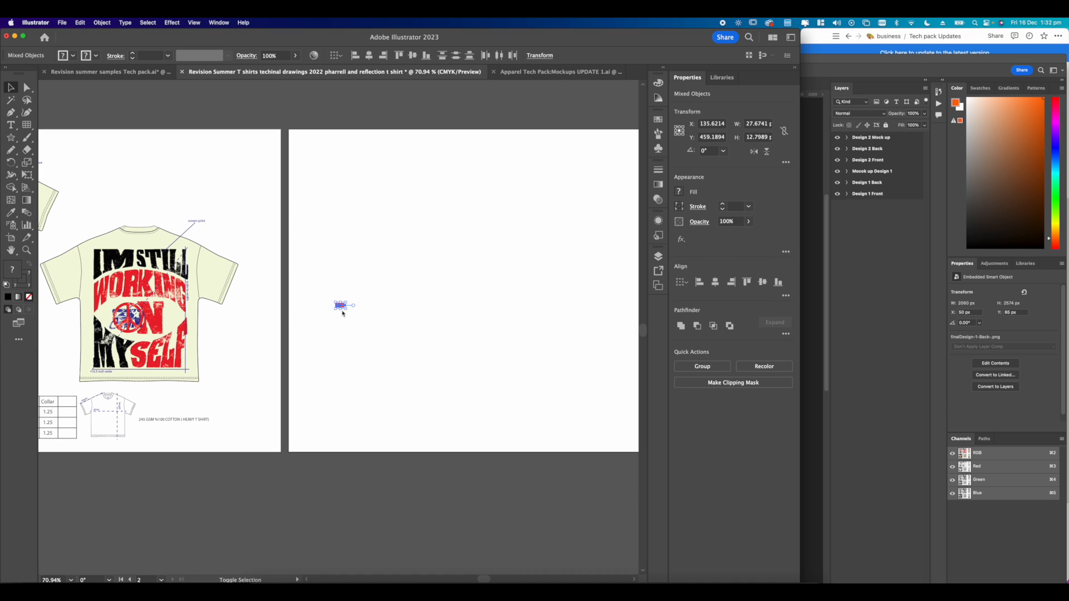
pyautogui.moveTo(348, 309); pyautogui.dragTo(585, 441)
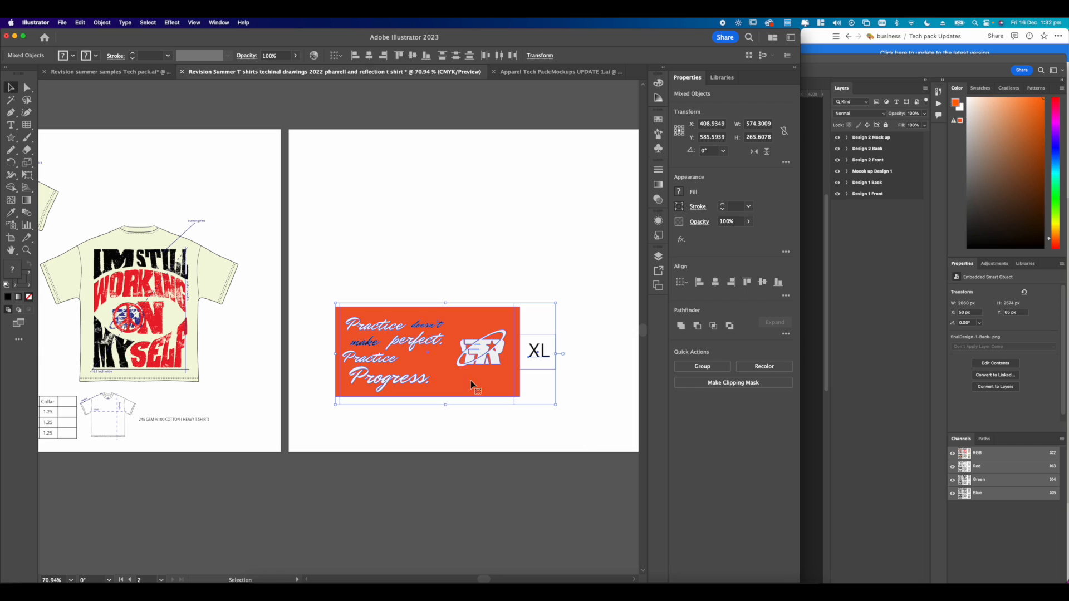
pyautogui.moveTo(484, 387); pyautogui.dragTo(445, 309)
pyautogui.click(462, 365)
# Set the stroke weight of the stitch lines at the enlarged label's sides to 3 pt.
pyautogui.scroll(3, 368, 329)
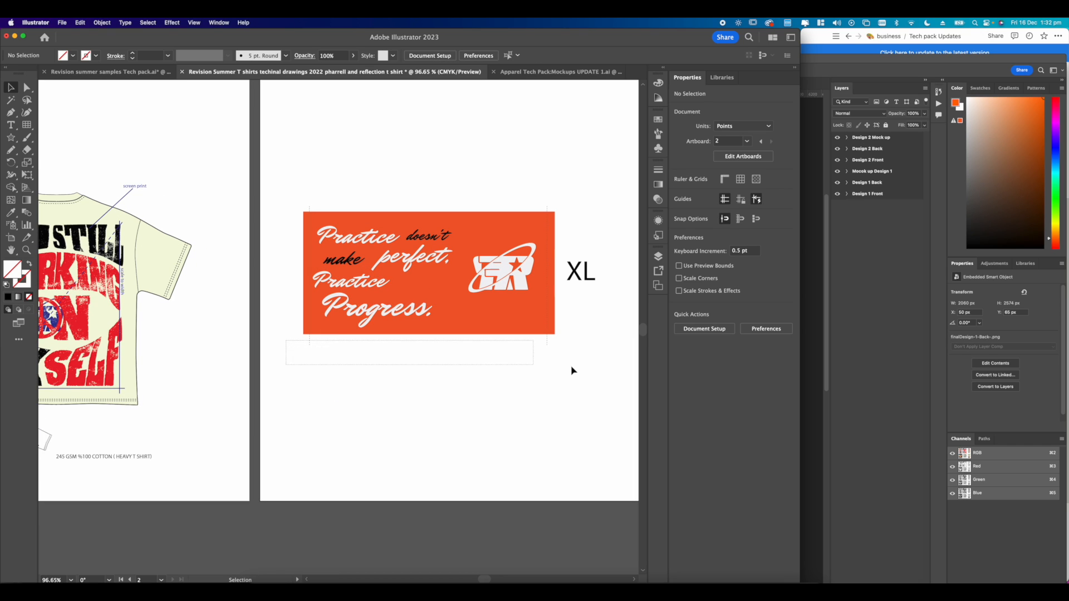
pyautogui.moveTo(572, 370); pyautogui.dragTo(573, 371)
pyautogui.click(694, 207)
pyautogui.click(604, 294)
pyautogui.click(700, 206)
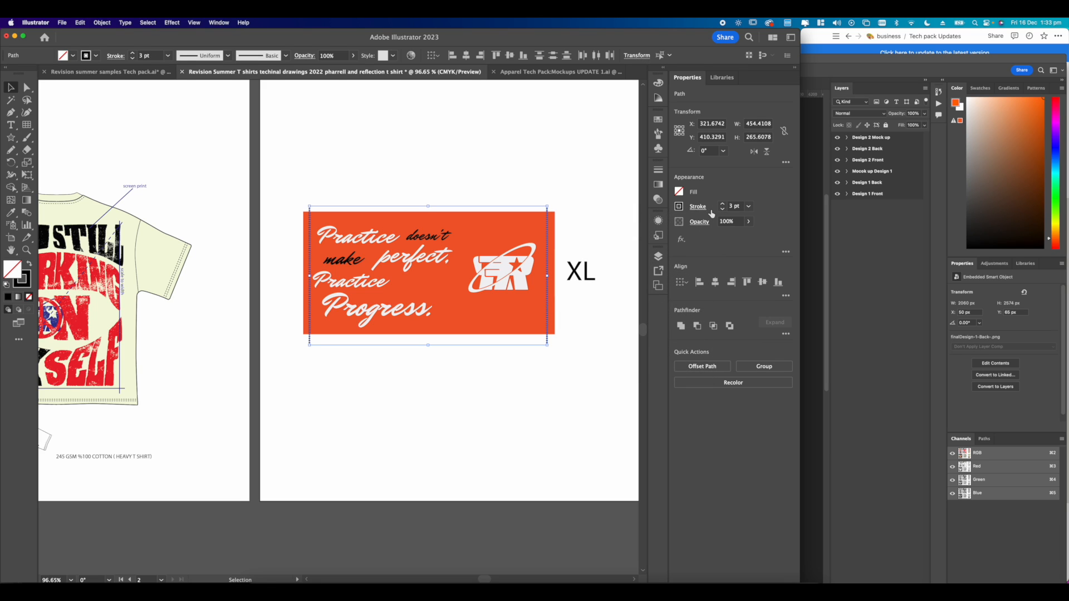
# Set the dash length of the enlarged label's stitch lines to 5 pt.
pyautogui.click(698, 207)
pyautogui.click(605, 295)
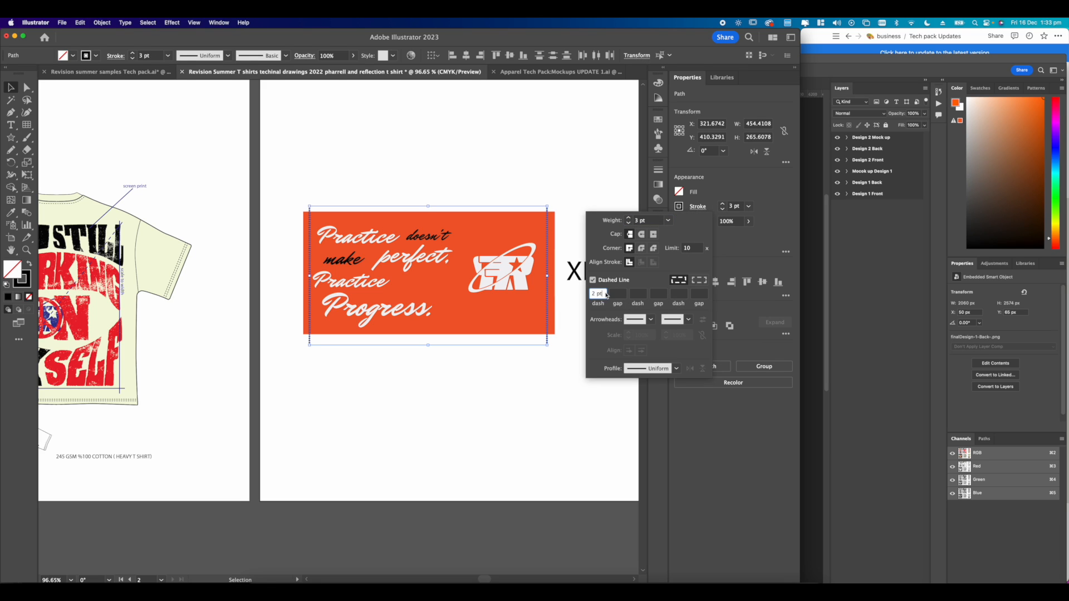
pyautogui.write('5')
pyautogui.press('Return')
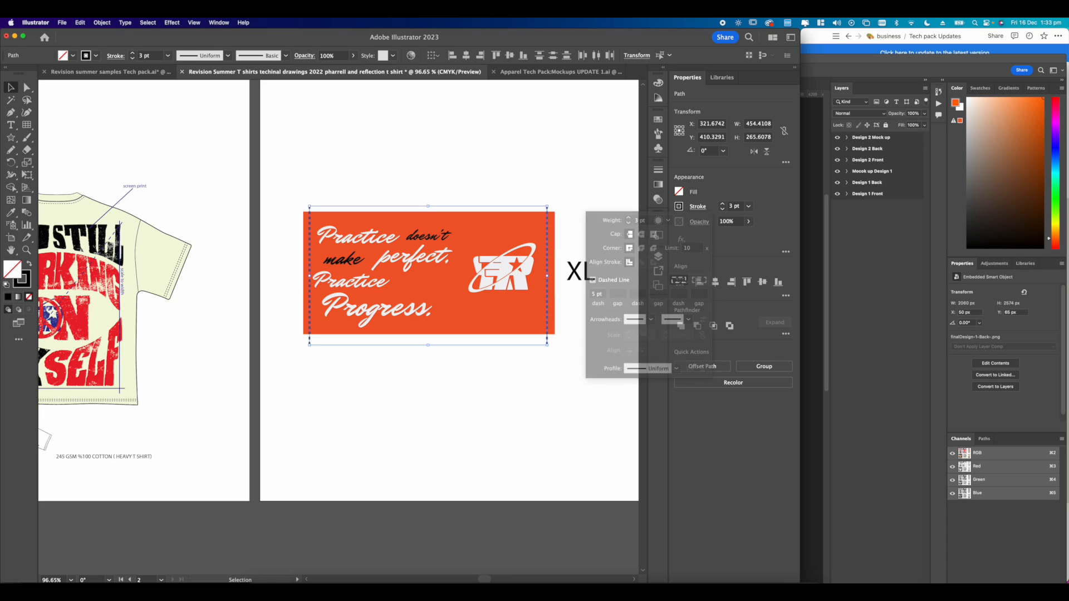
# Increase the dash length of the enlarged label's stitch lines to 6 pt.
pyautogui.click(698, 207)
pyautogui.click(604, 294)
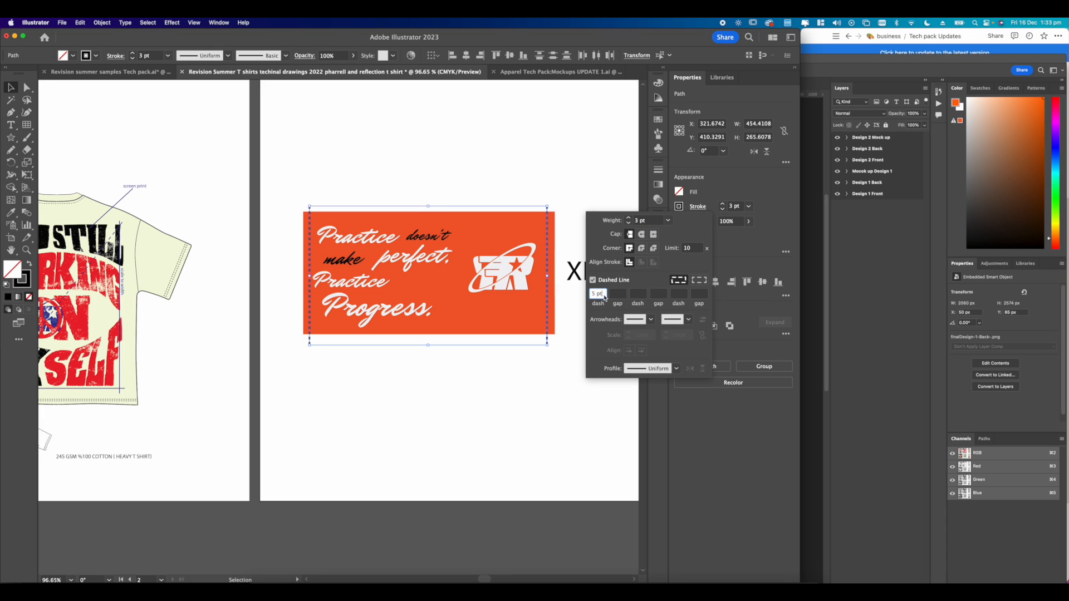
pyautogui.press('Return')
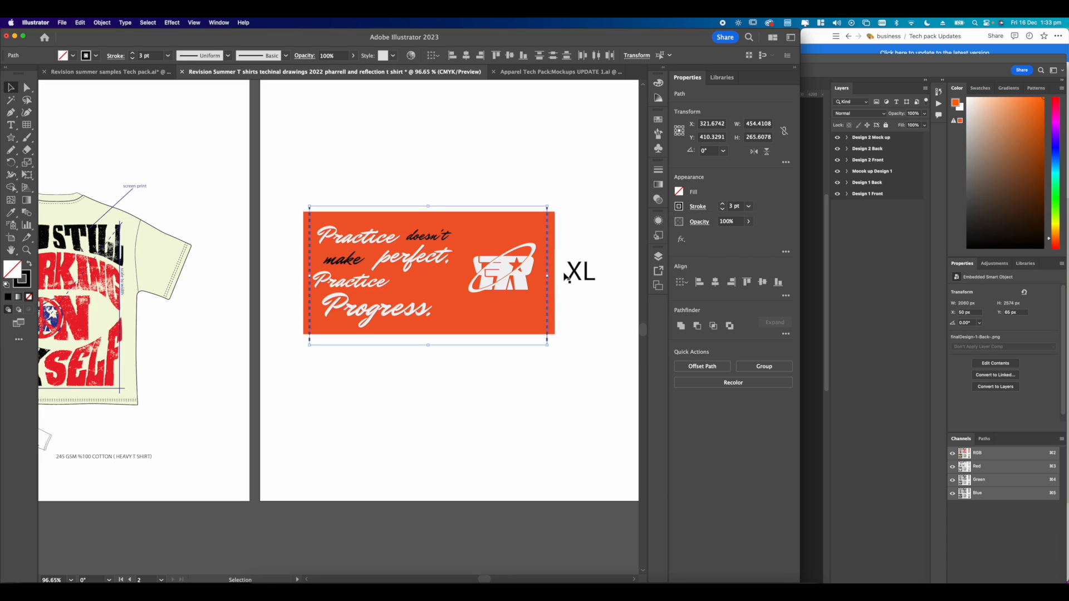
# Open the dash length of the enlarged label's stitch lines for editing.
pyautogui.click(698, 207)
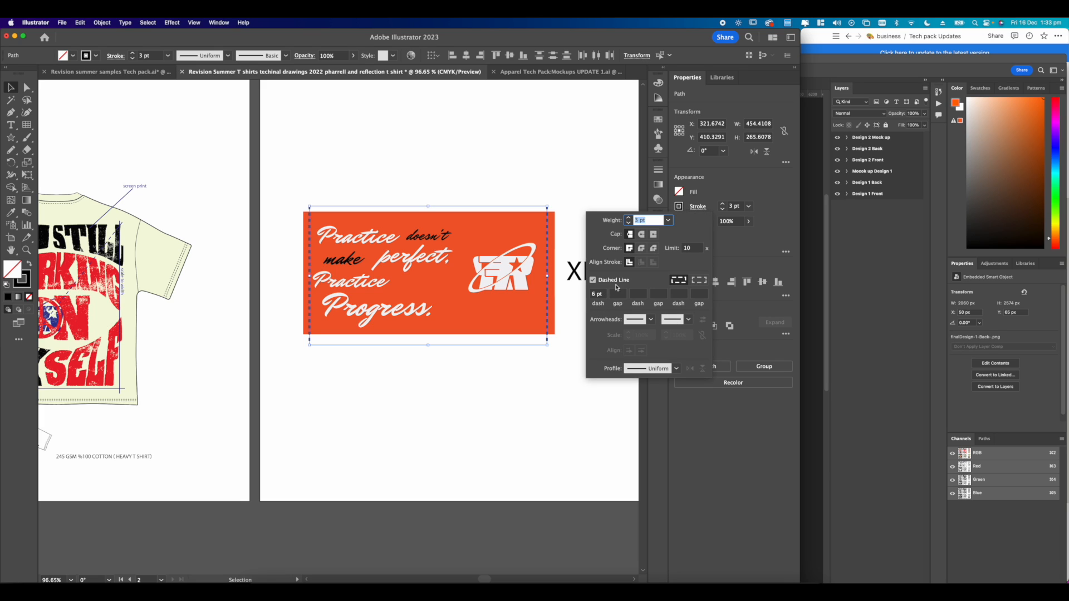
pyautogui.click(595, 290)
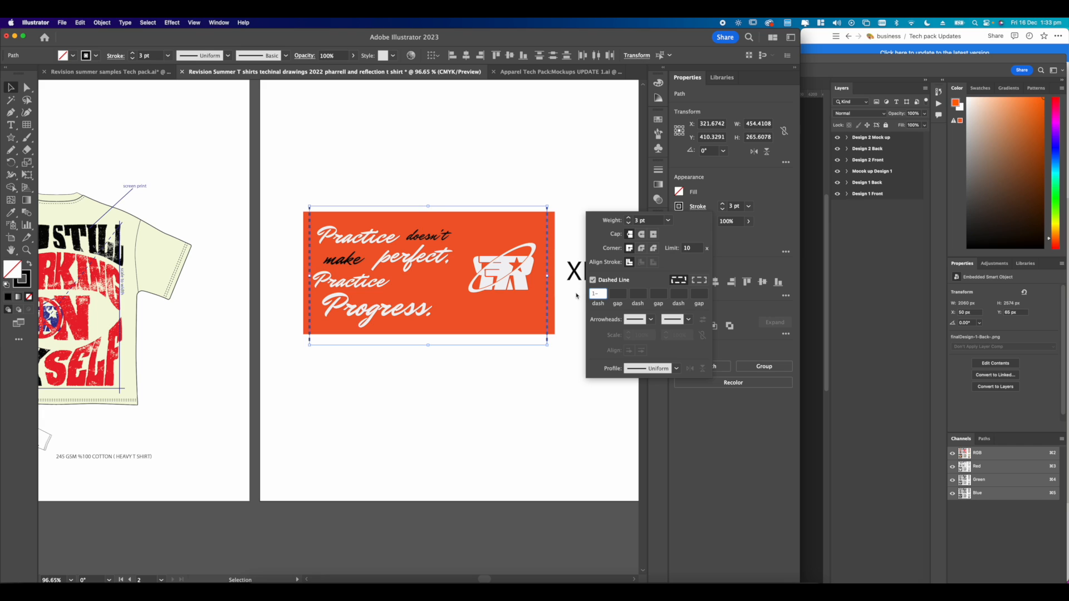
# Move the orange neck tag, its dashed fold lines and the XL size label together slightly left on the second artboard.
pyautogui.click(565, 220)
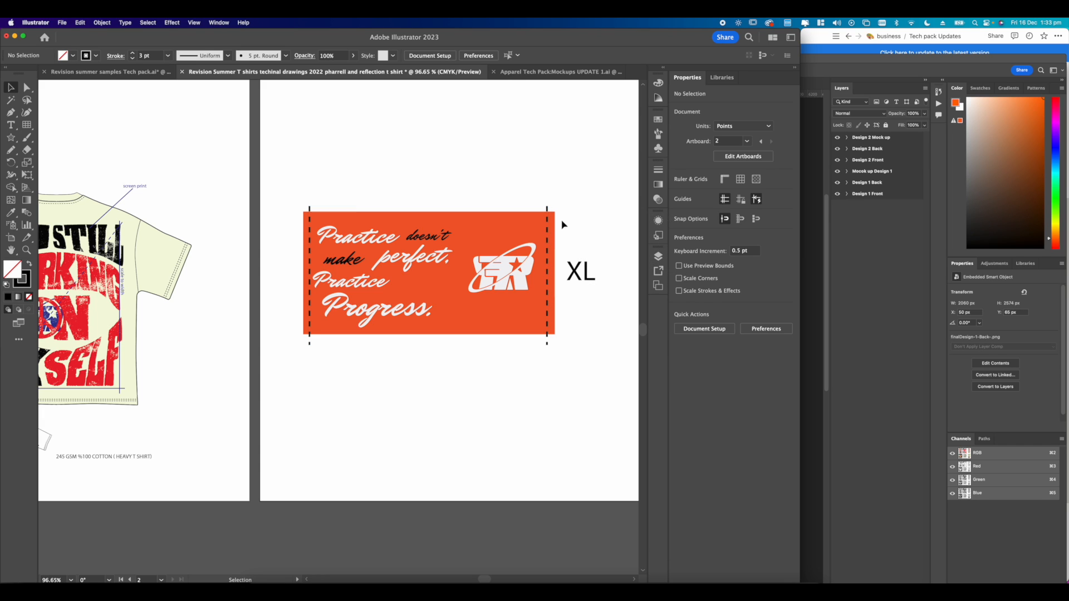
pyautogui.scroll(-5, 504, 235)
pyautogui.scroll(1, 531, 246)
pyautogui.moveTo(399, 239); pyautogui.dragTo(556, 336)
pyautogui.moveTo(486, 289); pyautogui.dragTo(482, 298)
pyautogui.click(520, 308)
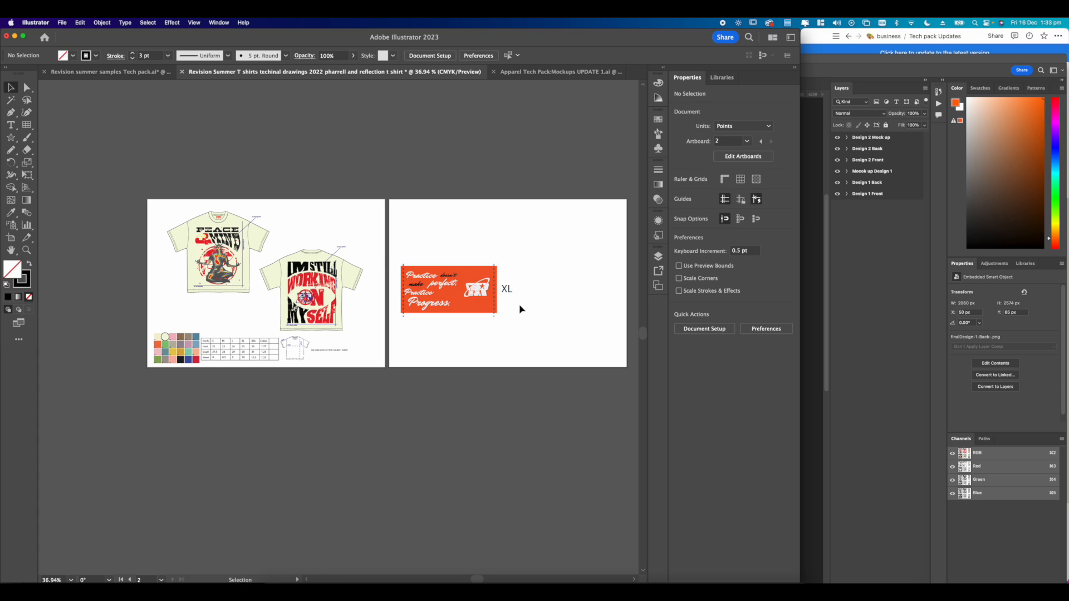
# Send the XL size tab behind the orange tag and nudge it left so it tucks under the tag's edge.
pyautogui.scroll(6, 507, 300)
pyautogui.click(510, 264)
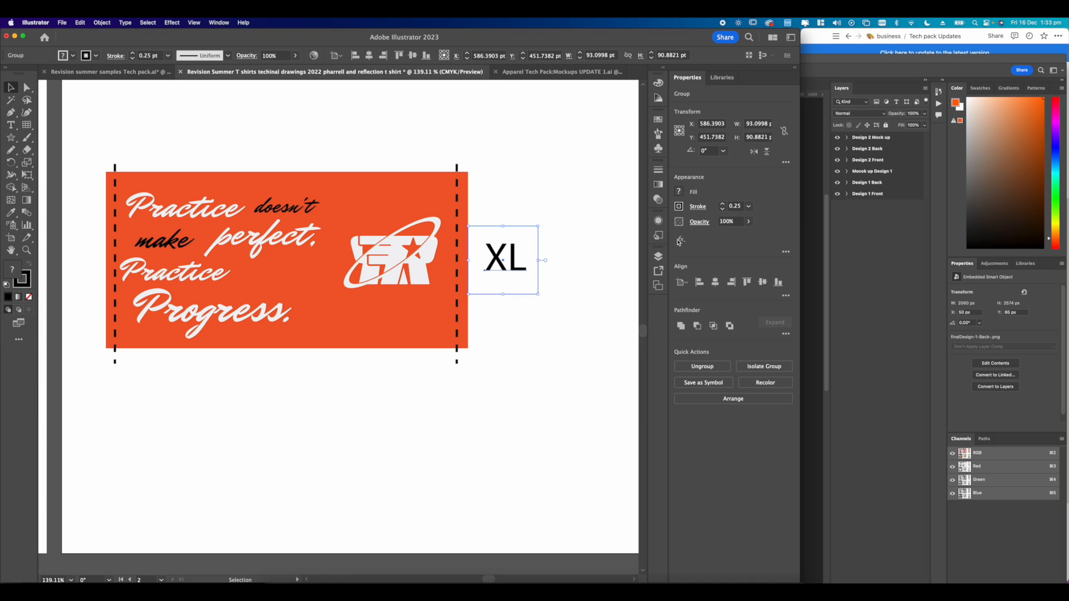
pyautogui.click(562, 336)
pyautogui.scroll(-3, 518, 340)
pyautogui.scroll(7, 502, 323)
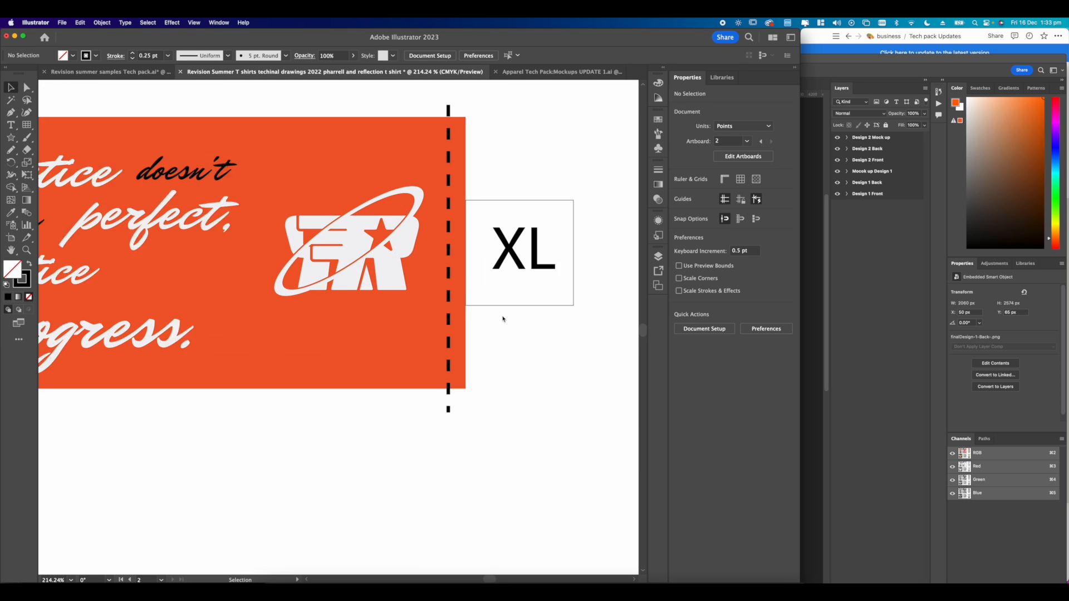
pyautogui.click(504, 301)
pyautogui.rightClick(512, 245)
pyautogui.moveTo(551, 395)
pyautogui.click(618, 423)
pyautogui.click(542, 328)
pyautogui.click(491, 184)
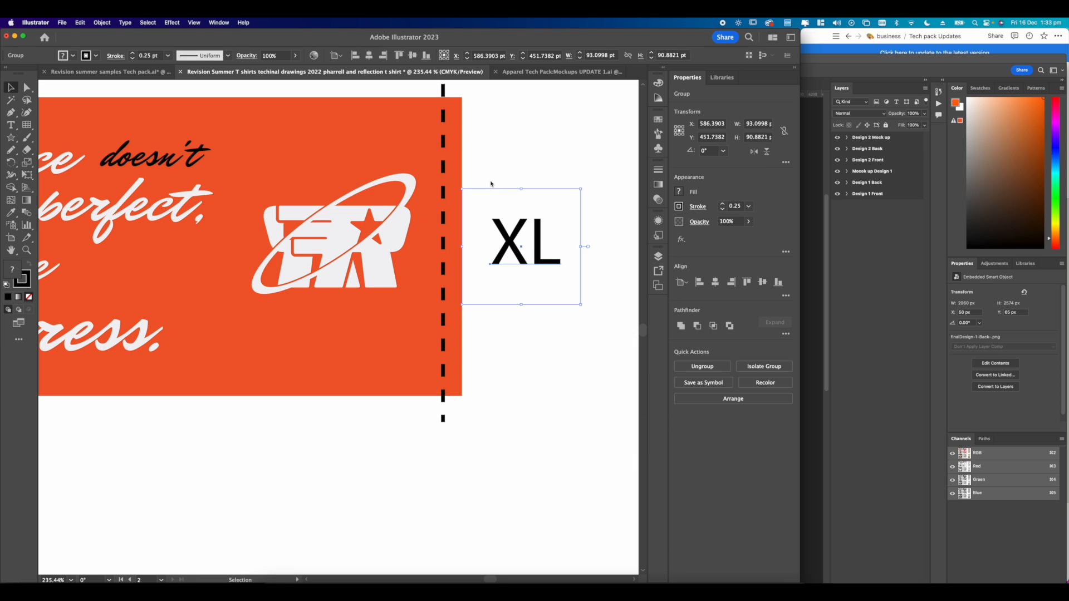
pyautogui.hotkey('shift', 'Left')
pyautogui.click(546, 316)
# Add the heading text WOVEN NECK TAG above the orange tag on the second artboard.
pyautogui.scroll(-10, 545, 316)
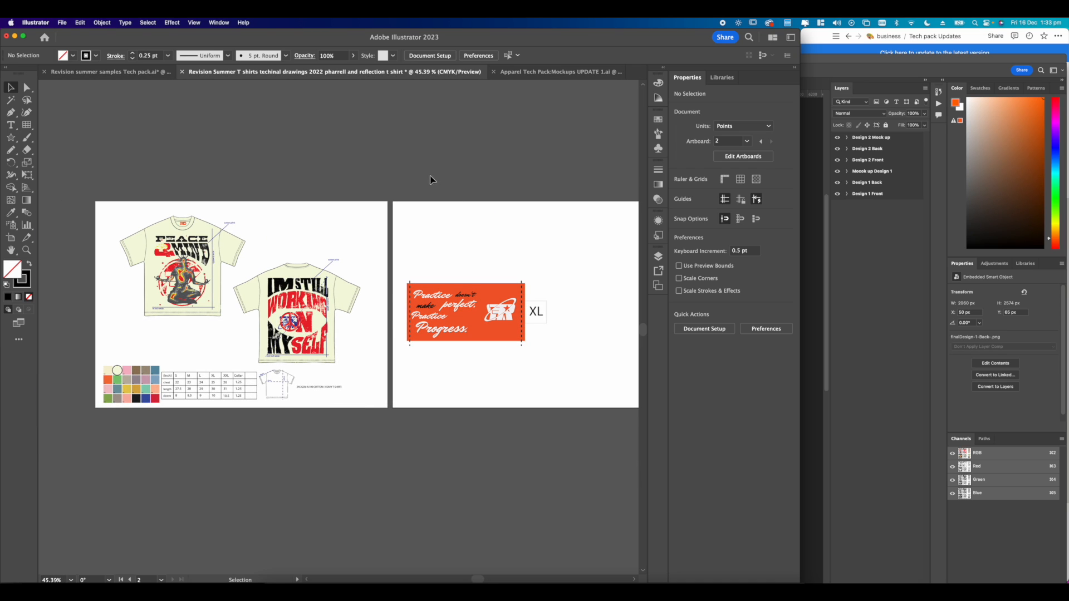
pyautogui.press('t')
pyautogui.scroll(2, 431, 265)
pyautogui.click(430, 266)
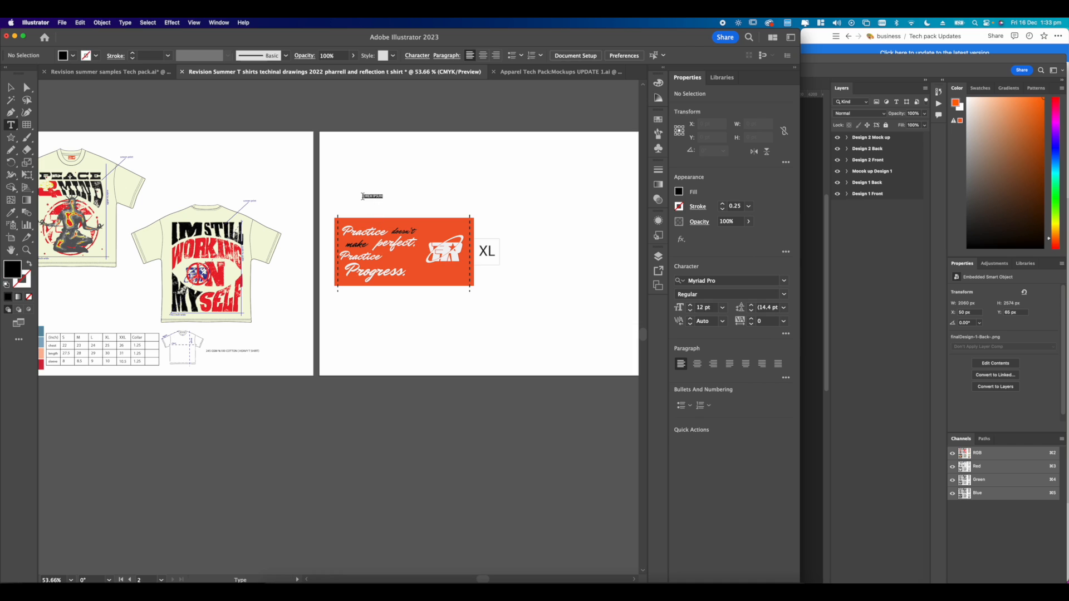
pyautogui.scroll(4, 431, 266)
pyautogui.write('TWO')
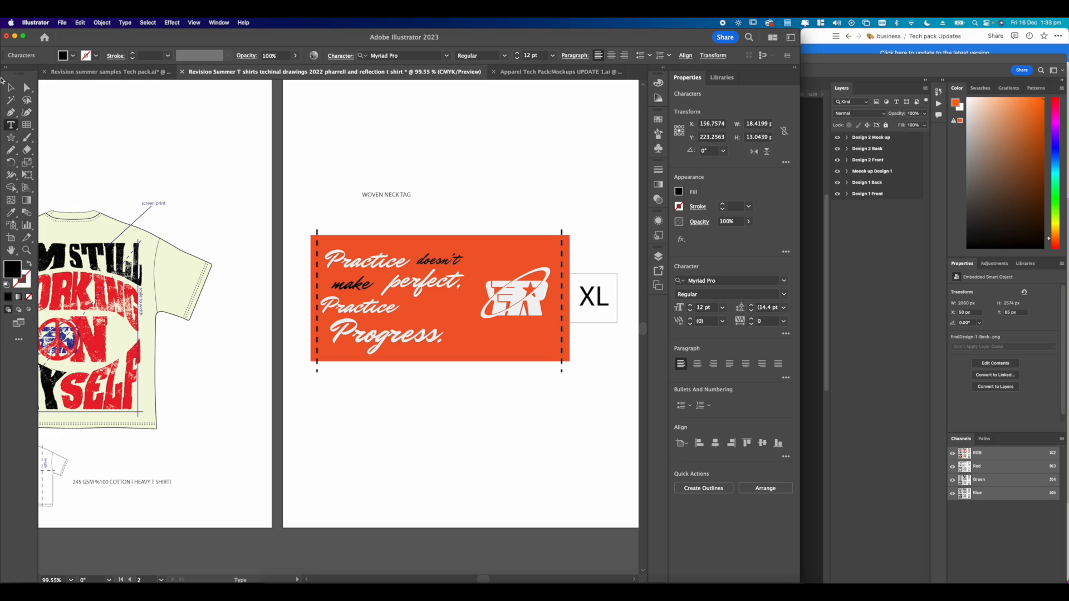
# Enlarge the WOVEN NECK TAG heading to about 47 pt and position it just above the orange tag.
pyautogui.click(10, 88)
pyautogui.moveTo(413, 198); pyautogui.dragTo(557, 221)
pyautogui.moveTo(484, 210); pyautogui.dragTo(461, 205)
pyautogui.click(579, 212)
pyautogui.moveTo(579, 213); pyautogui.dragTo(494, 204)
pyautogui.moveTo(396, 227); pyautogui.dragTo(417, 219)
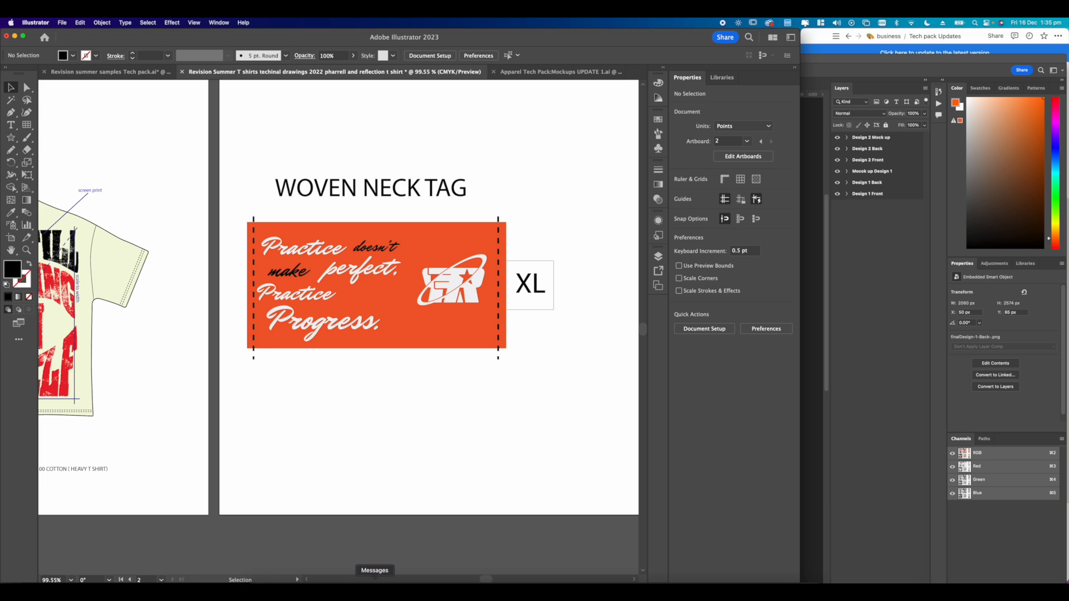
# Duplicate the WOVEN NECK TAG heading below the tag and replace the copy's text with the width dimension 6cm.
pyautogui.click(376, 192)
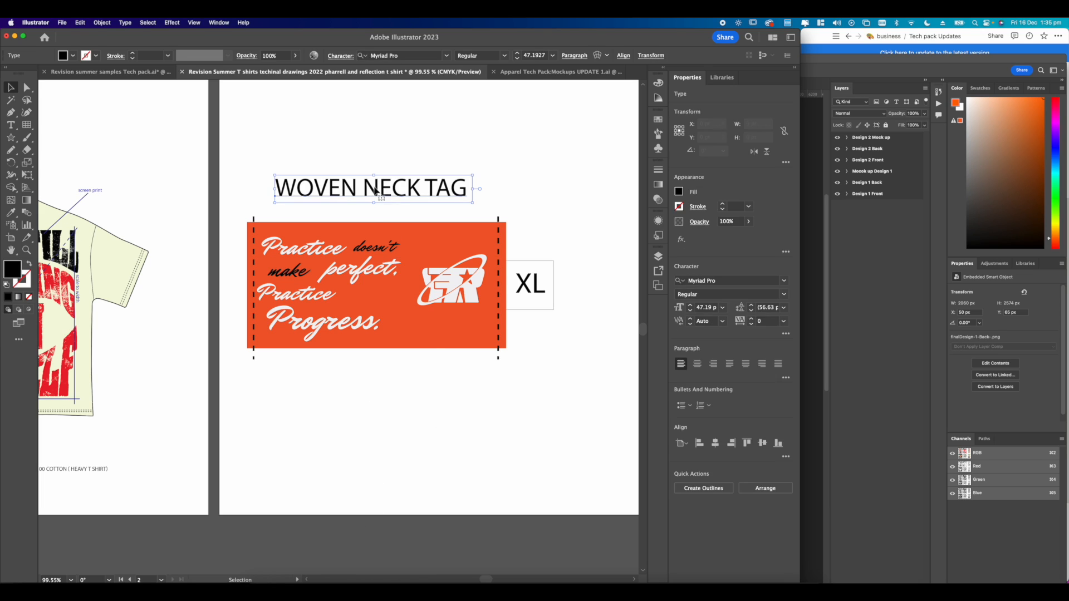
pyautogui.moveTo(376, 192); pyautogui.dragTo(383, 377)
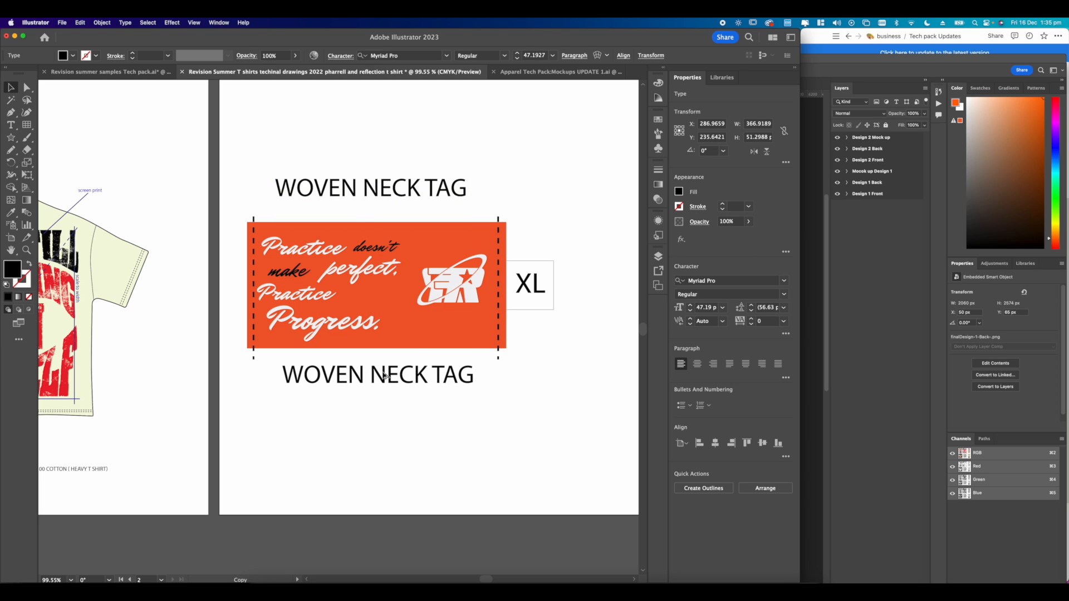
pyautogui.doubleClick(389, 376)
pyautogui.moveTo(475, 375); pyautogui.dragTo(243, 364)
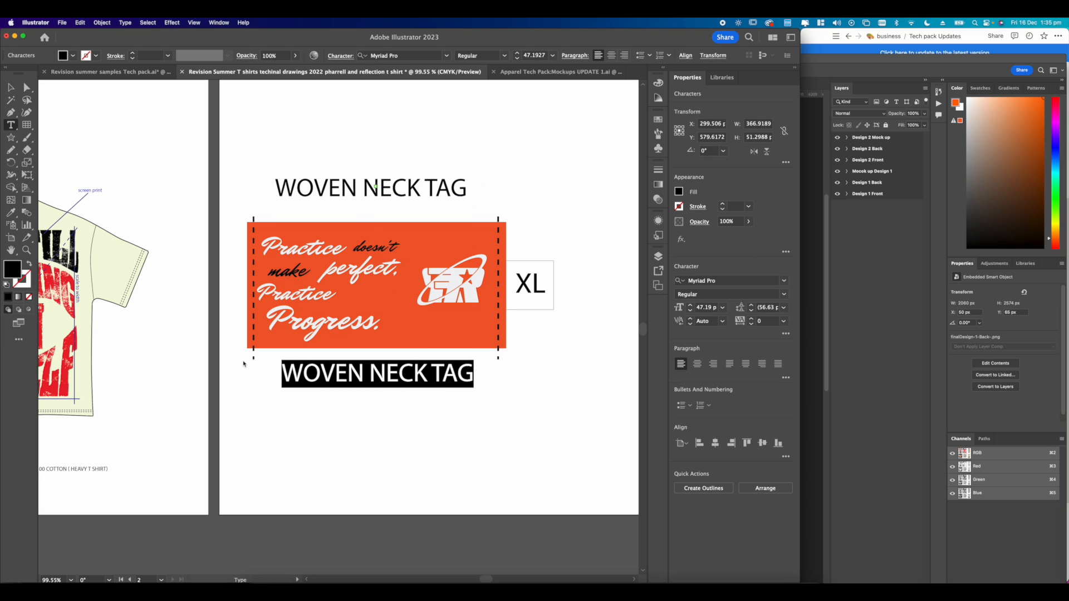
pyautogui.write('5')
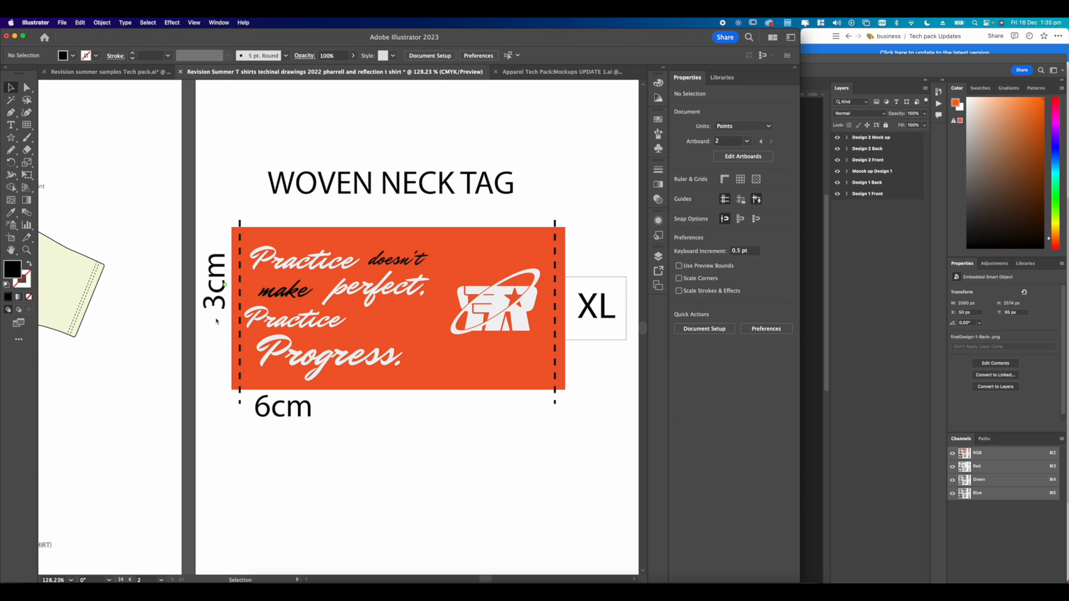
# Copy the dimension label to the XL size tab, placing one 1cm label above it and another 1cm label beside it.
pyautogui.scroll(-2, 390, 306)
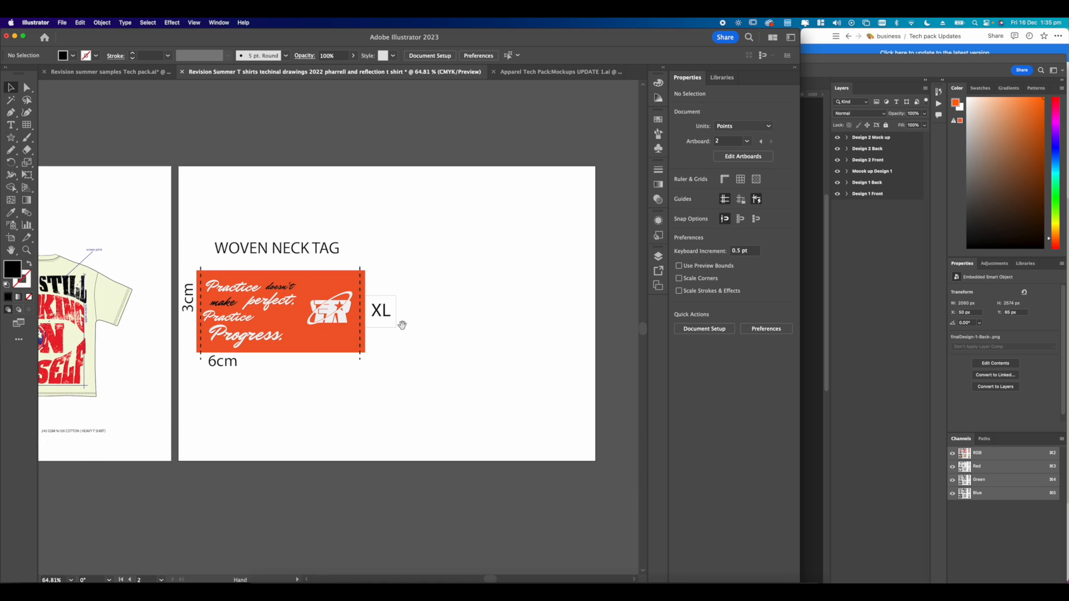
pyautogui.scroll(3, 390, 305)
pyautogui.click(111, 412)
pyautogui.keyDown('alt'); pyautogui.moveTo(110, 412); pyautogui.dragTo(388, 286); pyautogui.keyUp('alt')
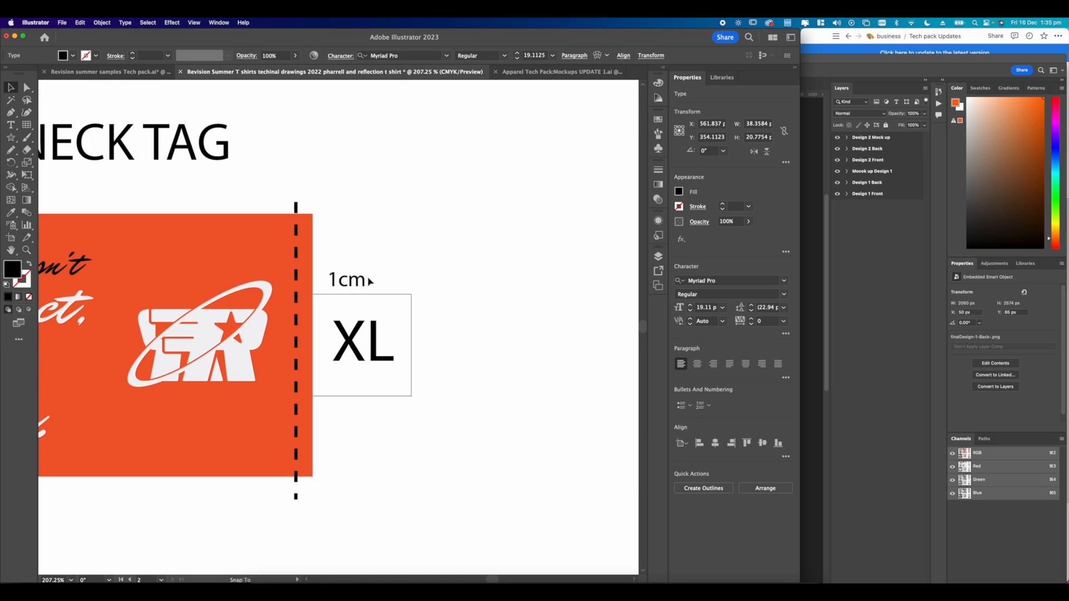
pyautogui.click(370, 279)
pyautogui.keyDown('alt'); pyautogui.moveTo(369, 279); pyautogui.dragTo(465, 339); pyautogui.keyUp('alt')
pyautogui.click(467, 315)
# Complete the two-line title REVISION / SELF REFLECTION T- SHIRT in the upper-left corner of the first artboard.
pyautogui.scroll(-4, 468, 315)
pyautogui.hscroll(-1, 467, 329)
pyautogui.scroll(2, 300, 359)
pyautogui.moveTo(254, 291); pyautogui.dragTo(254, 302)
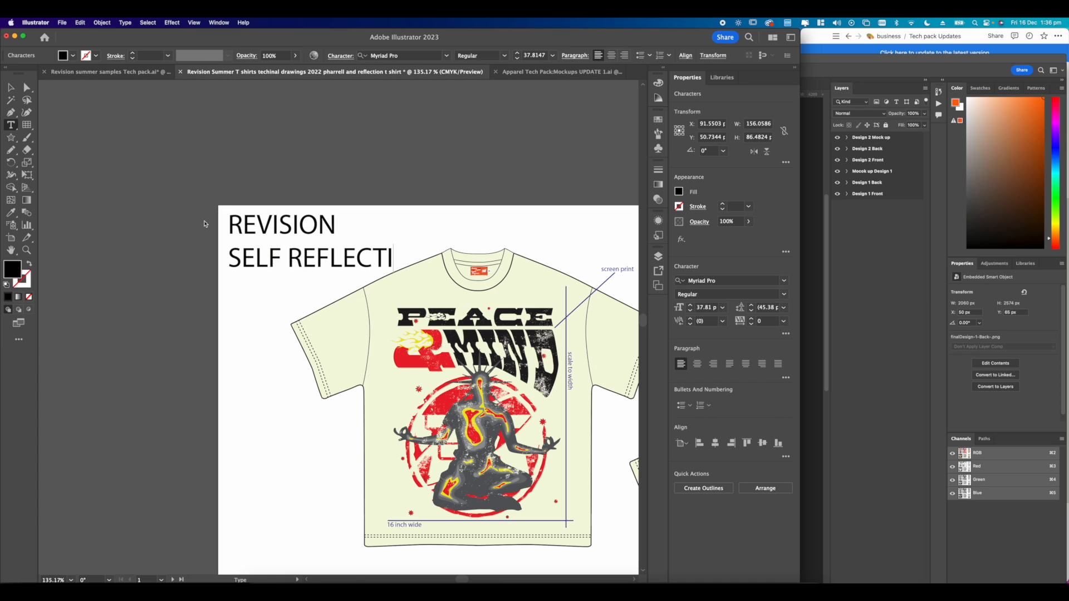
pyautogui.write('ON T- SHIRT')
# Set the font size of the SELF REFLECTION T- SHIRT line to 10 pt.
pyautogui.moveTo(529, 257); pyautogui.dragTo(148, 251)
pyautogui.moveTo(696, 307); pyautogui.dragTo(749, 308)
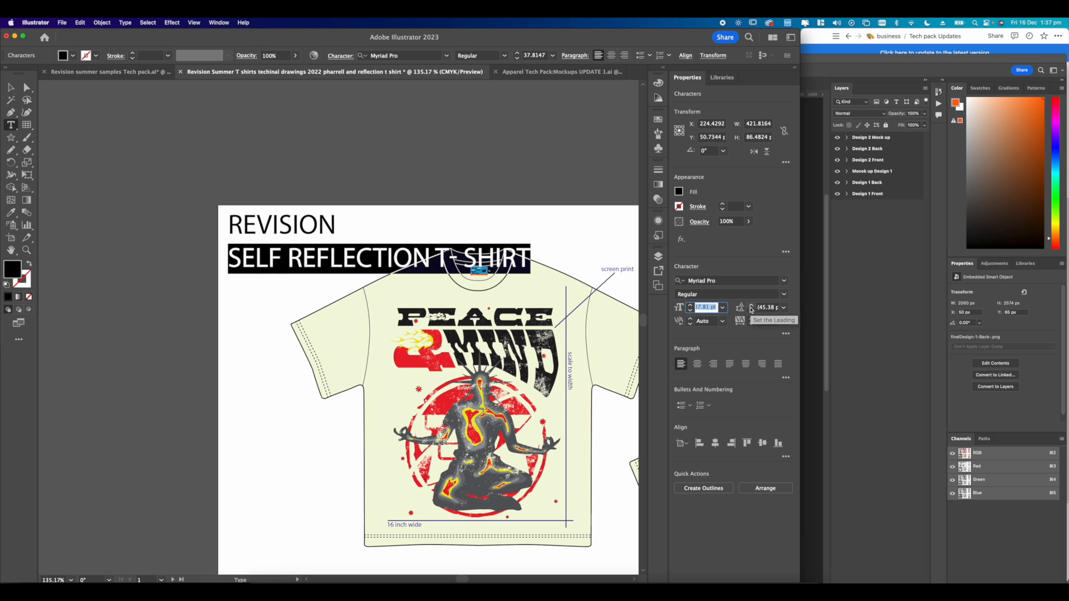
pyautogui.write('10')
pyautogui.press('Return')
# Set the leading of both title lines to 3 pt.
pyautogui.moveTo(307, 264); pyautogui.dragTo(222, 227)
pyautogui.click(751, 310)
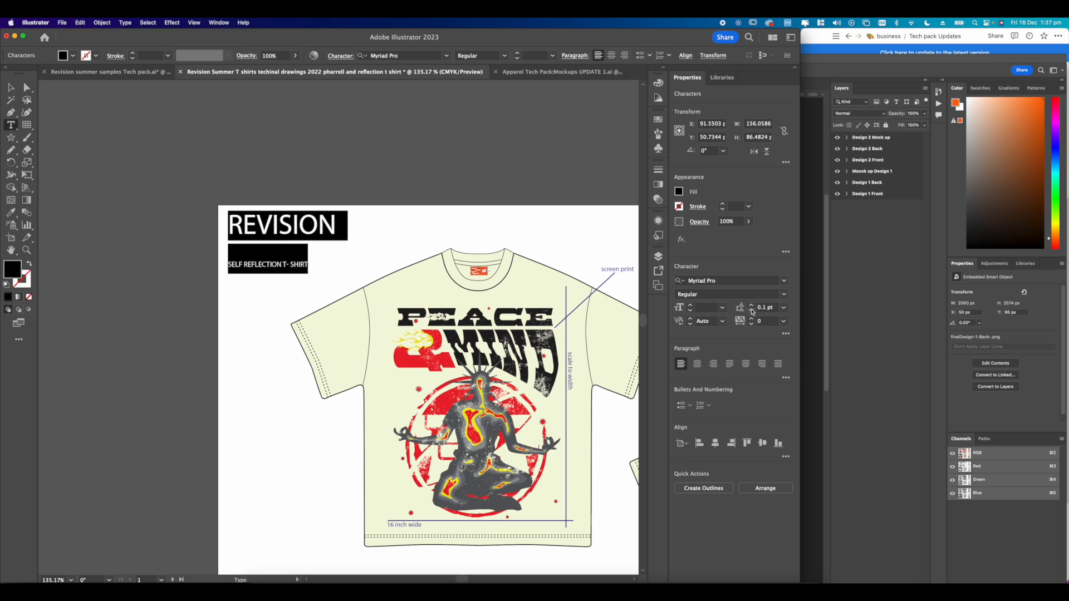
pyautogui.click(768, 308)
pyautogui.press('Return')
pyautogui.press('Escape')
pyautogui.click(268, 212)
pyautogui.scroll(3, 220, 207)
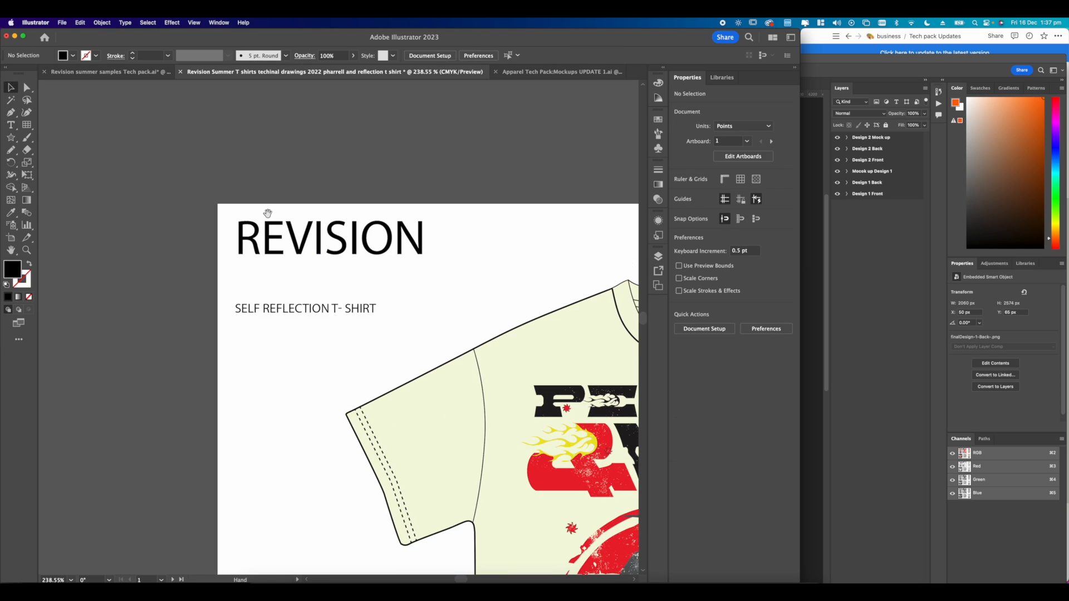
pyautogui.scroll(-8, 206, 264)
pyautogui.scroll(8, 206, 265)
# Change the leading of both title lines to 11 pt.
pyautogui.doubleClick(312, 295)
pyautogui.moveTo(242, 290); pyautogui.dragTo(254, 290)
pyautogui.keyDown('super'); pyautogui.click(265, 278); pyautogui.keyUp('super')
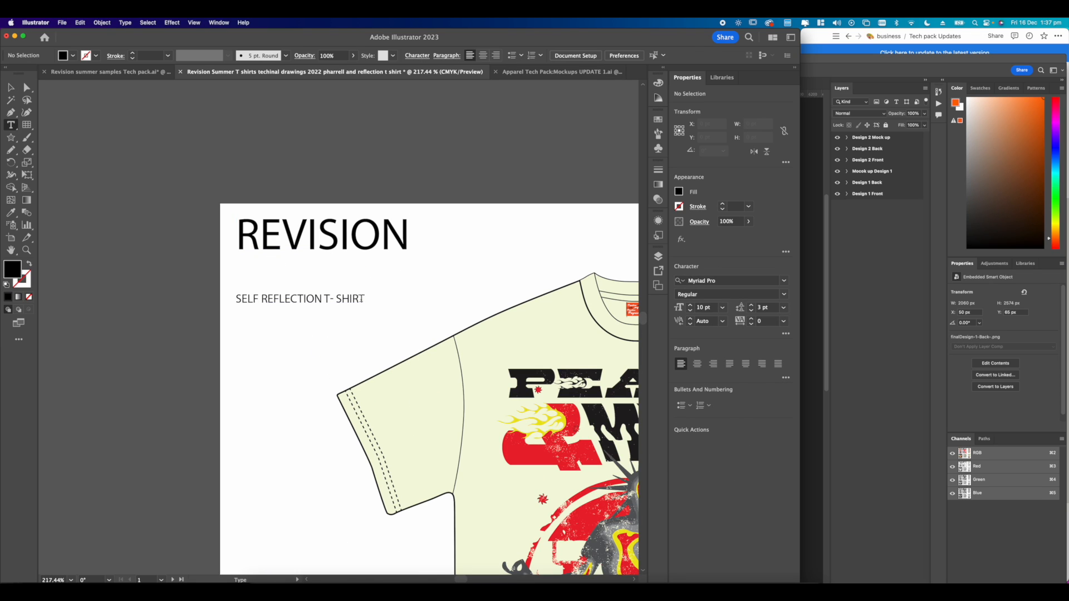
pyautogui.moveTo(364, 298); pyautogui.dragTo(230, 222)
pyautogui.click(689, 324)
pyautogui.press('Return')
pyautogui.click(784, 307)
pyautogui.click(783, 307)
pyautogui.click(783, 308)
pyautogui.click(794, 388)
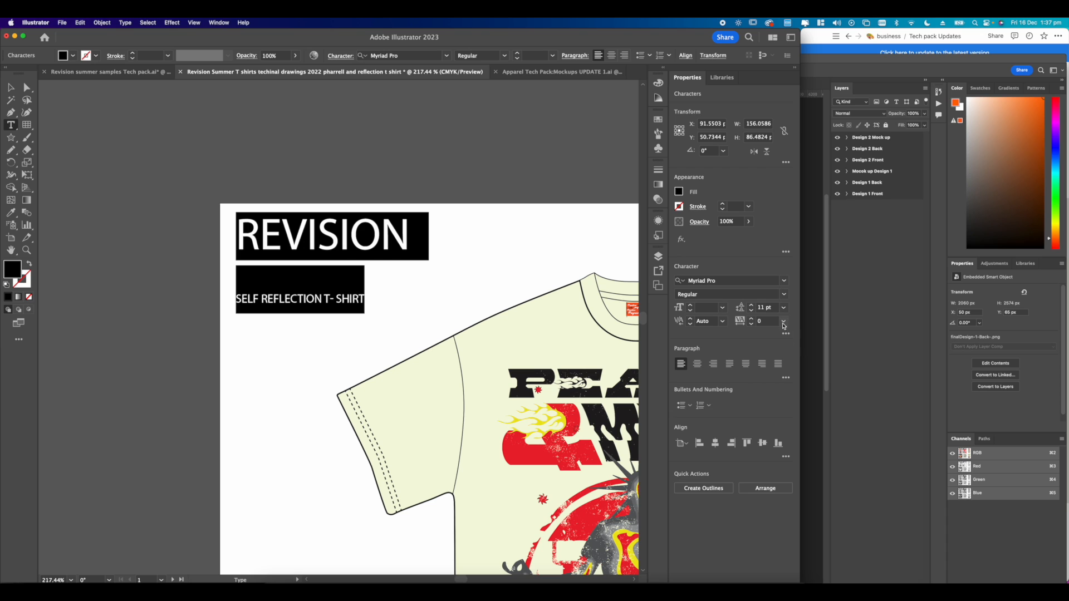
# Copy the REVISION title block to the upper-left corner of the second artboard and replace its subtitle with TAGS.
pyautogui.click(11, 88)
pyautogui.click(267, 144)
pyautogui.scroll(-10, 250, 143)
pyautogui.scroll(6, 270, 142)
pyautogui.keyDown('alt'); pyautogui.moveTo(179, 171); pyautogui.dragTo(428, 202); pyautogui.keyUp('alt')
pyautogui.click(531, 177)
pyautogui.scroll(-3, 532, 176)
pyautogui.scroll(8, 532, 176)
pyautogui.write('tTAGS')
# Set the font size of the subtitle under REVISION to 23 pt.
pyautogui.keyDown('super'); pyautogui.click(360, 108); pyautogui.keyUp('super')
pyautogui.click(690, 304)
pyautogui.click(690, 304)
pyautogui.scroll(-8, 390, 205)
pyautogui.scroll(3, 265, 205)
pyautogui.moveTo(340, 211); pyautogui.dragTo(299, 207)
pyautogui.click(680, 308)
pyautogui.write('23')
pyautogui.press('Return')
# Shift the woven neck tag artwork with its heading and dimension labels to the right on the second artboard.
pyautogui.click(10, 87)
pyautogui.click(415, 149)
pyautogui.hscroll(4, 415, 149)
pyautogui.moveTo(607, 395)
pyautogui.mouseDown()
pyautogui.moveTo(296, 174)
pyautogui.moveTo(589, 377)
pyautogui.moveTo(604, 400)
pyautogui.mouseUp()
pyautogui.scroll(8, 292, 321)
pyautogui.scroll(-10, 292, 321)
pyautogui.hotkey('shift', 'Right')
pyautogui.hotkey('shift', 'Right')
pyautogui.hotkey('shift', 'Right')
pyautogui.hotkey('shift', 'Right')
pyautogui.hotkey('shift', 'Right')
pyautogui.hotkey('shift', 'Right')
pyautogui.hotkey('shift', 'Right')
pyautogui.hotkey('shift', 'Right')
pyautogui.hotkey('shift', 'Right')
pyautogui.click(450, 344)
# Examine the front and back shirt drawings on the first artboard, including the area around the back collar.
pyautogui.scroll(6, 273, 263)
pyautogui.scroll(-2, 272, 263)
pyautogui.hscroll(4, 262, 259)
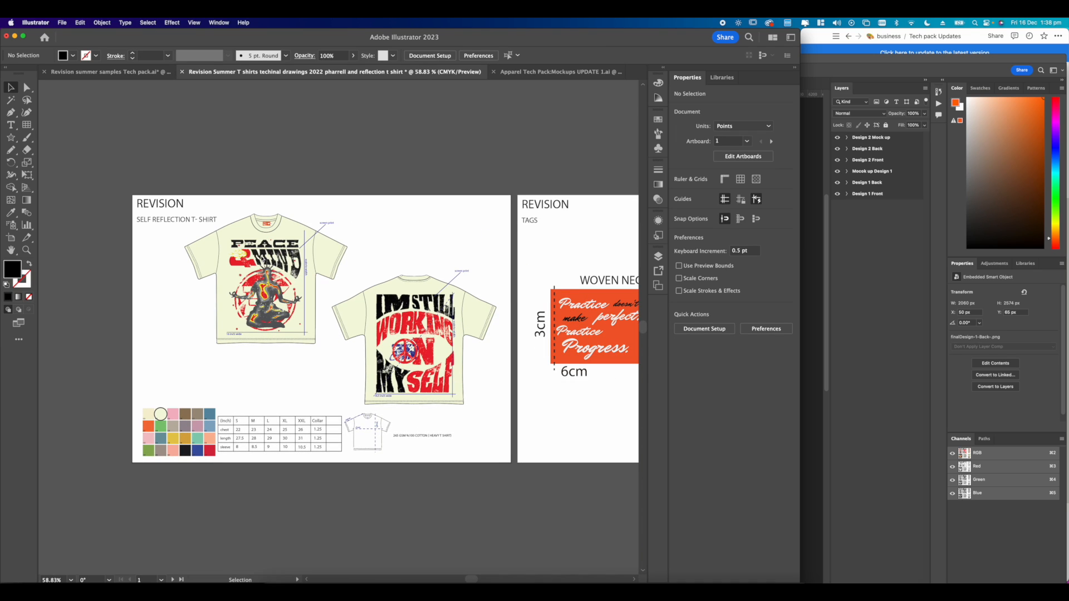
pyautogui.scroll(3, 434, 234)
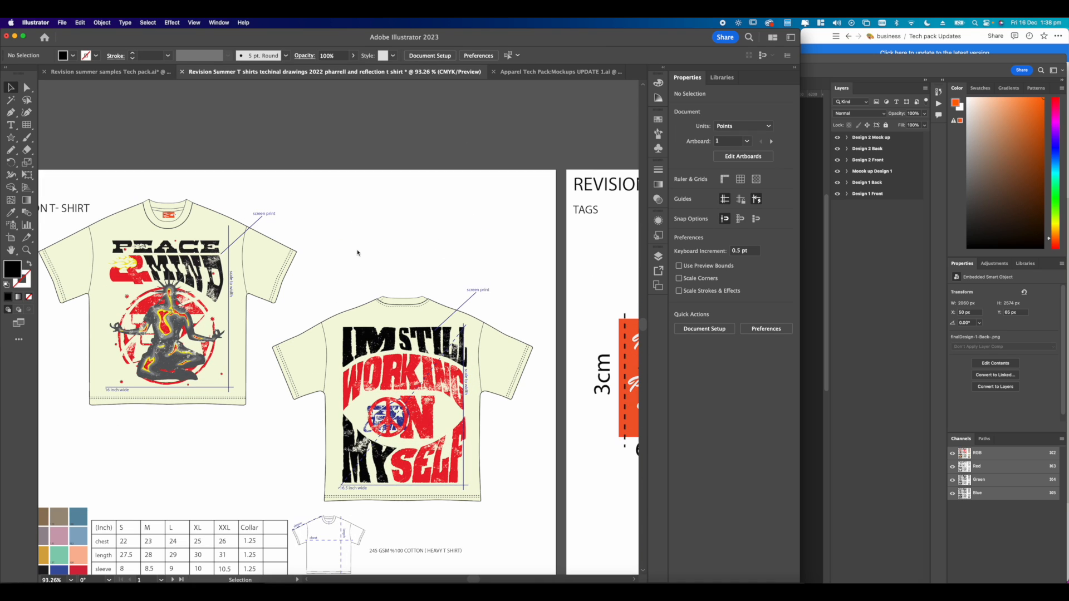
pyautogui.scroll(3, 403, 285)
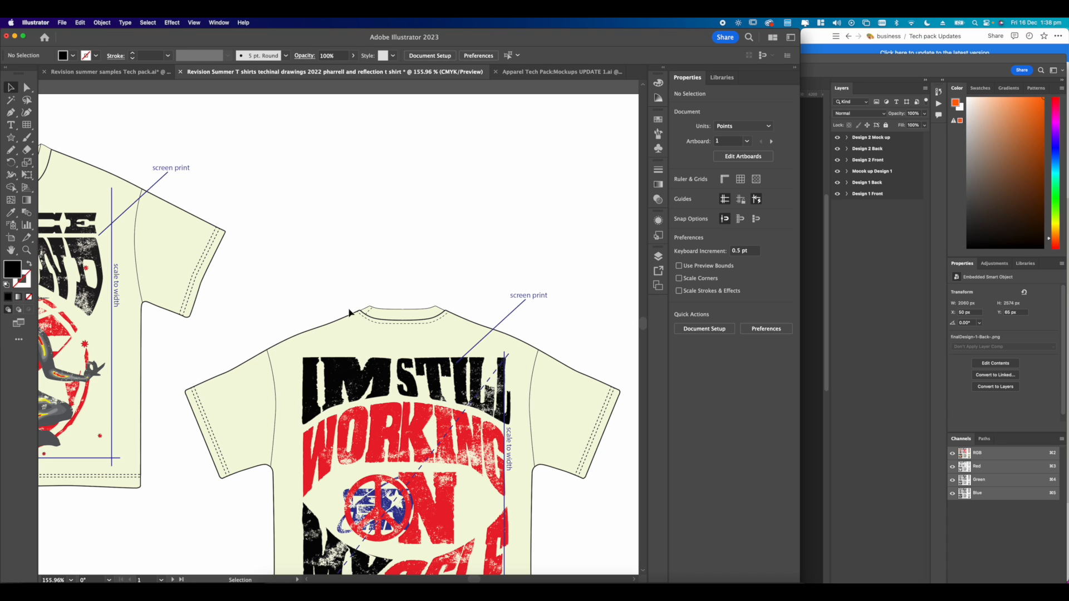
pyautogui.scroll(3, 351, 361)
pyautogui.hscroll(3, 350, 362)
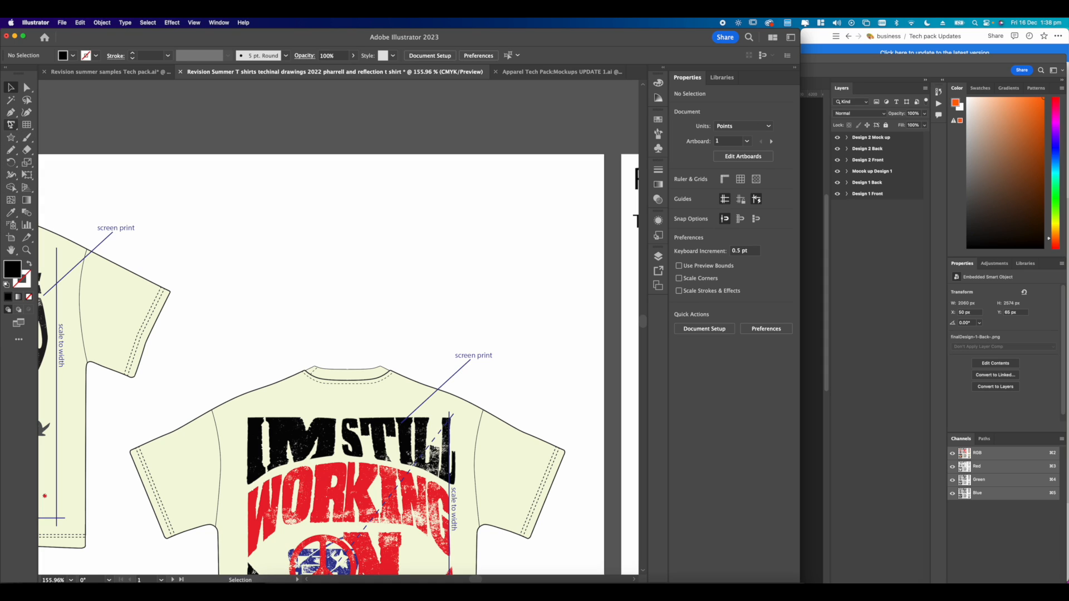
pyautogui.moveTo(10, 138); pyautogui.dragTo(56, 162)
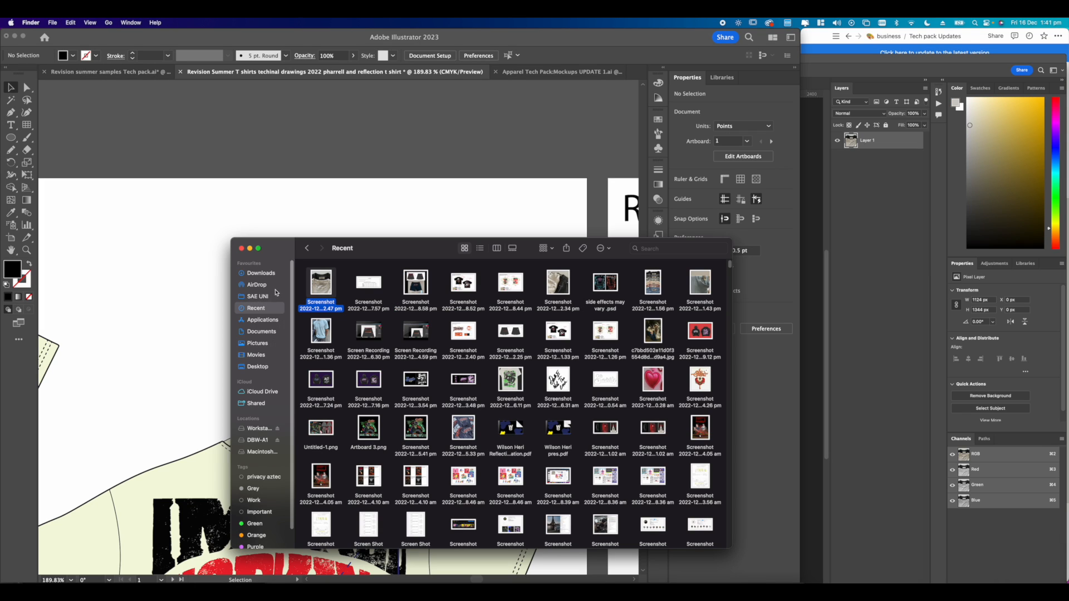
# Place the distressed-collar reference screenshot from the recent files in Finder onto the first artboard.
pyautogui.click(257, 297)
pyautogui.click(256, 308)
pyautogui.moveTo(313, 287); pyautogui.dragTo(251, 303)
pyautogui.scroll(-2, 285, 245)
pyautogui.scroll(-3, 284, 245)
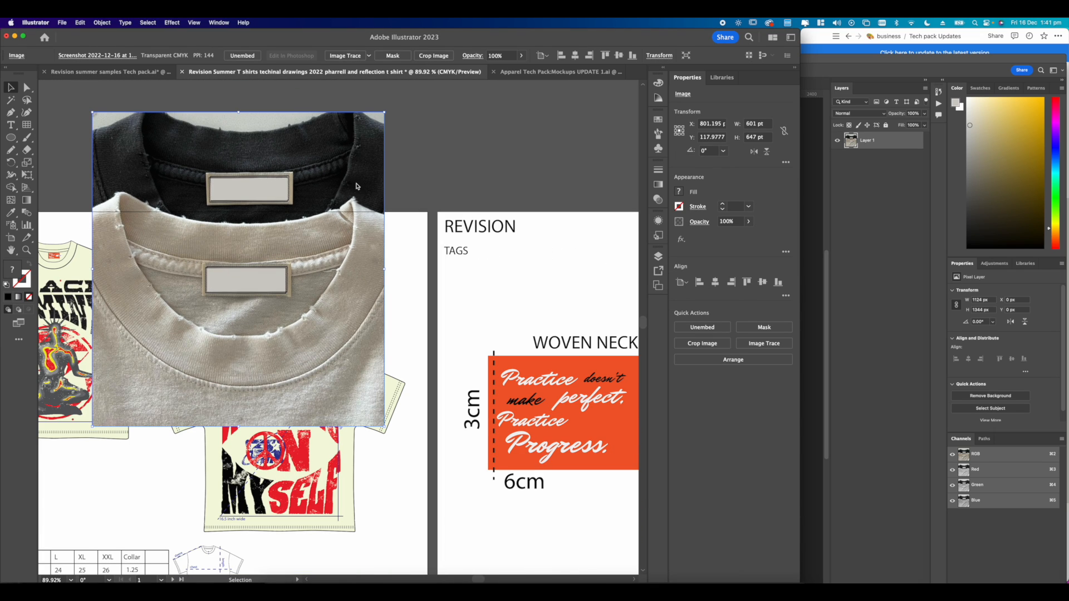
# Scale the collar reference photo down to a small thumbnail and position it above the back view's collar.
pyautogui.moveTo(386, 113); pyautogui.dragTo(233, 275)
pyautogui.moveTo(184, 354); pyautogui.dragTo(330, 265)
pyautogui.scroll(1, 330, 265)
pyautogui.moveTo(313, 296); pyautogui.dragTo(380, 303)
pyautogui.click(345, 405)
pyautogui.scroll(4, 308, 387)
pyautogui.scroll(-6, 374, 368)
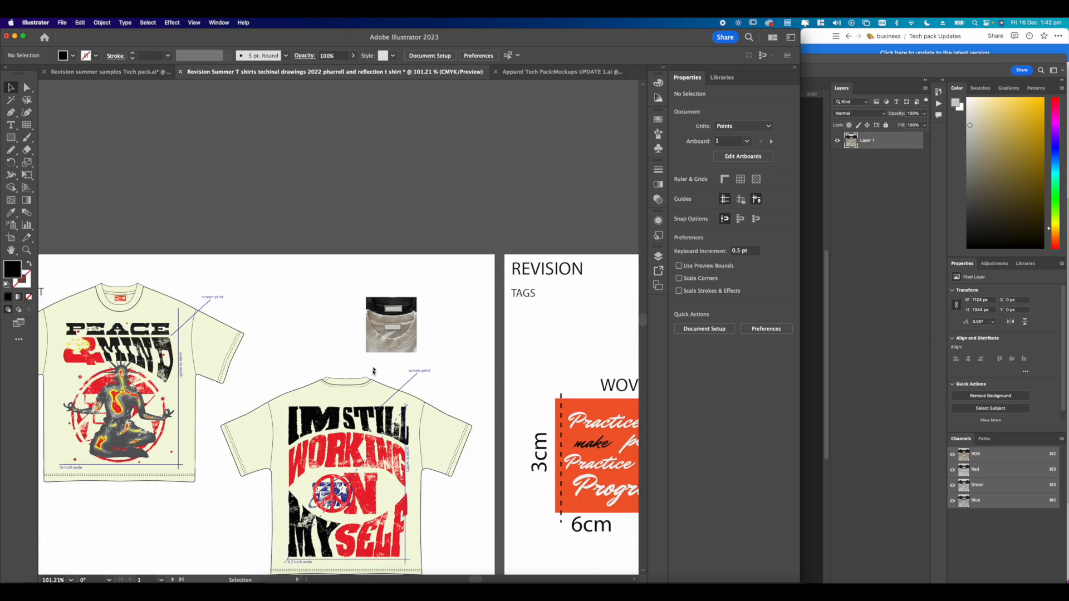
# Delete the long callout line running from the front shirt's neckline to the collar photo.
pyautogui.scroll(5, 439, 336)
pyautogui.scroll(-5, 440, 337)
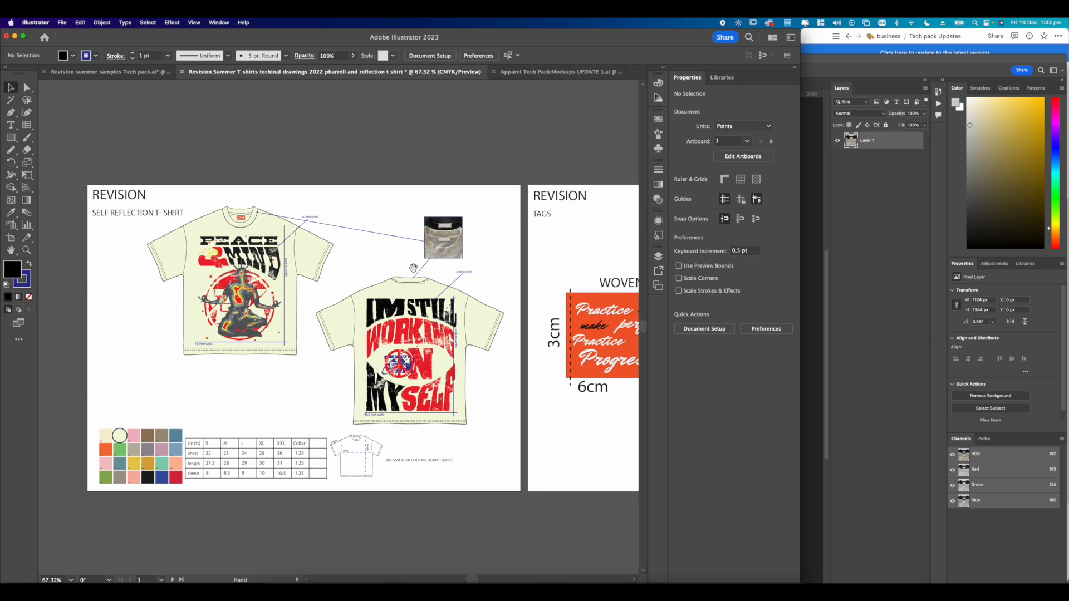
pyautogui.click(407, 250)
pyautogui.press('Delete')
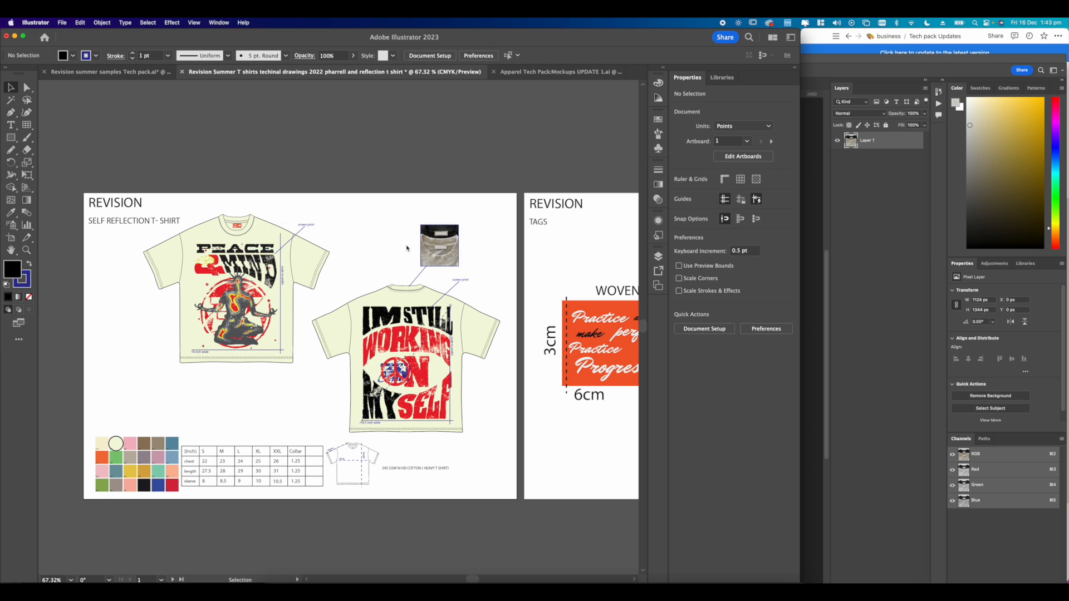
# Label the collar reference photo with the text Distressed Collar above it.
pyautogui.scroll(4, 480, 252)
pyautogui.moveTo(480, 253); pyautogui.dragTo(513, 240)
pyautogui.scroll(-4, 510, 237)
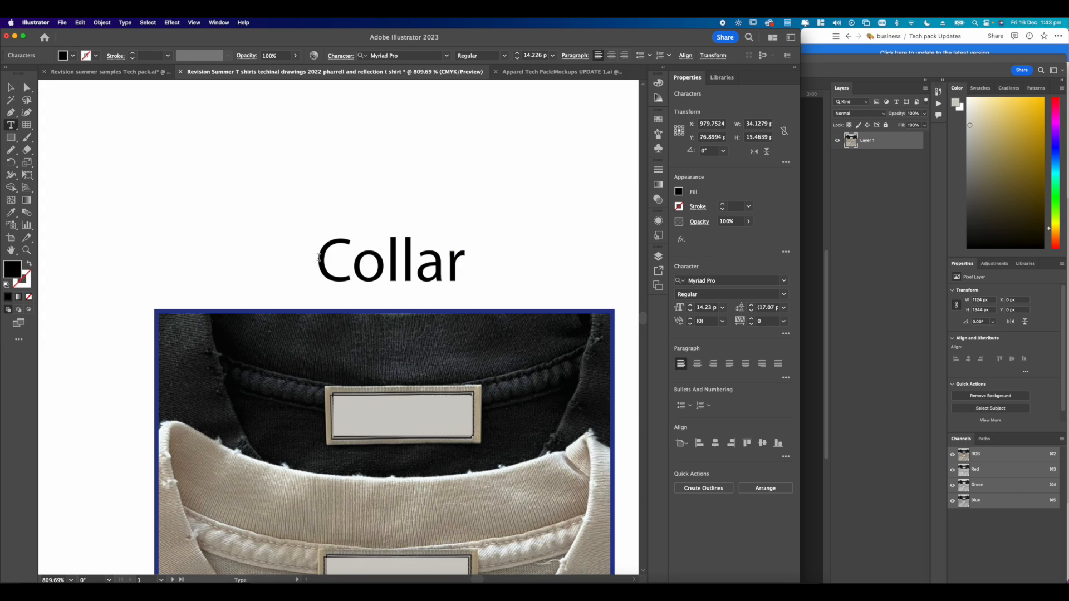
pyautogui.click(319, 260)
pyautogui.write('Distre')
pyautogui.press('BackSpace')
pyautogui.write('is')
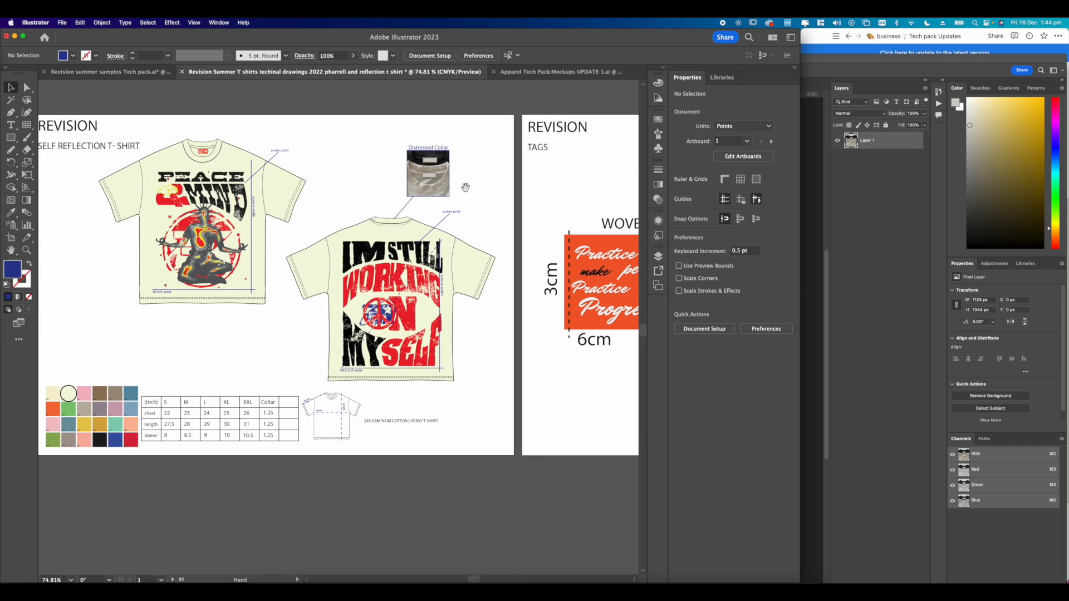
# Place the woven label photo IMG_4748.HEIC from Finder onto the second artboard as a linked file.
pyautogui.scroll(-5, 465, 187)
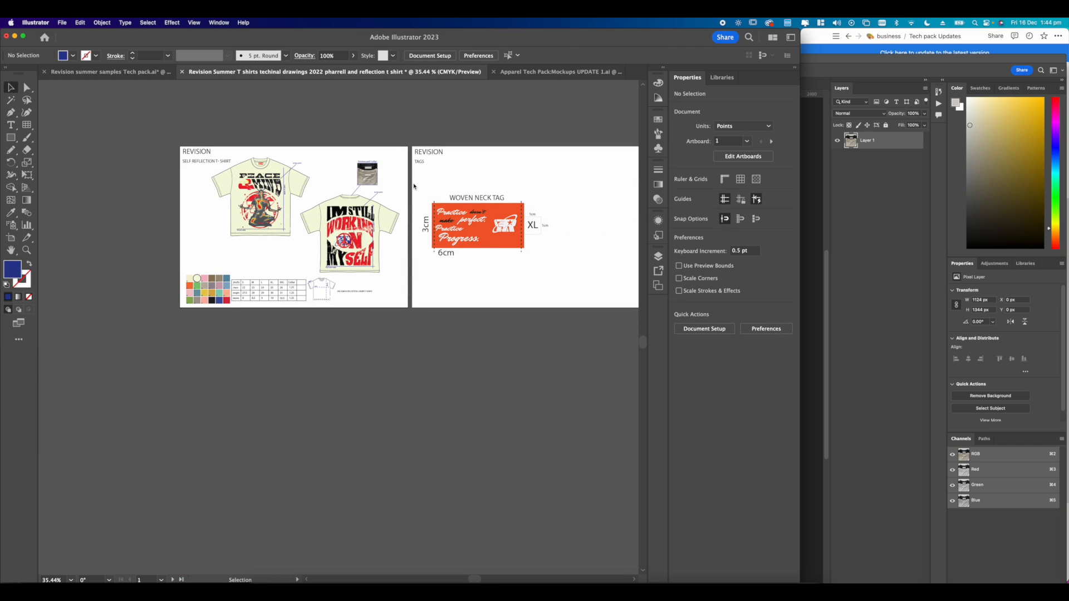
pyautogui.scroll(4, 414, 186)
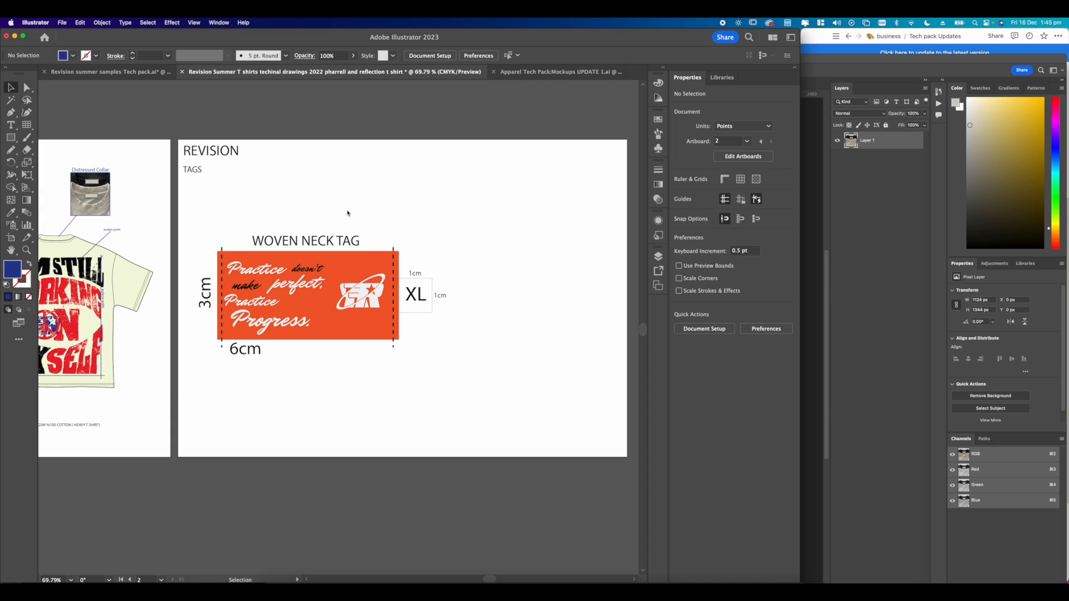
pyautogui.click(369, 177)
pyautogui.click(272, 579)
pyautogui.click(310, 281)
pyautogui.click(479, 176)
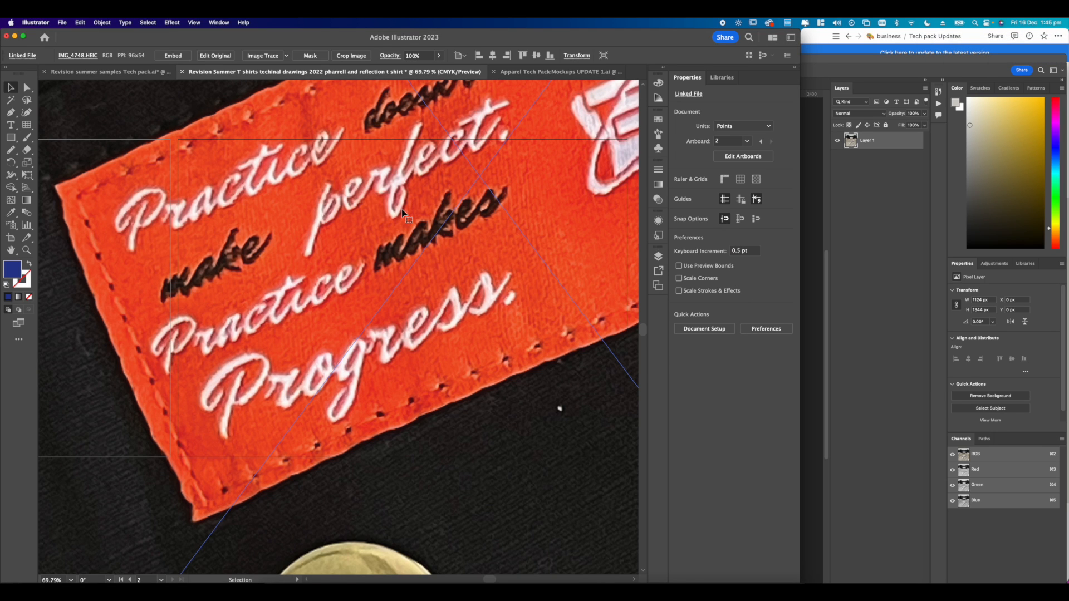
# Reduce the woven label photo to a small landscape crop beside the neck tag artwork on the second artboard.
pyautogui.scroll(-5, 532, 369)
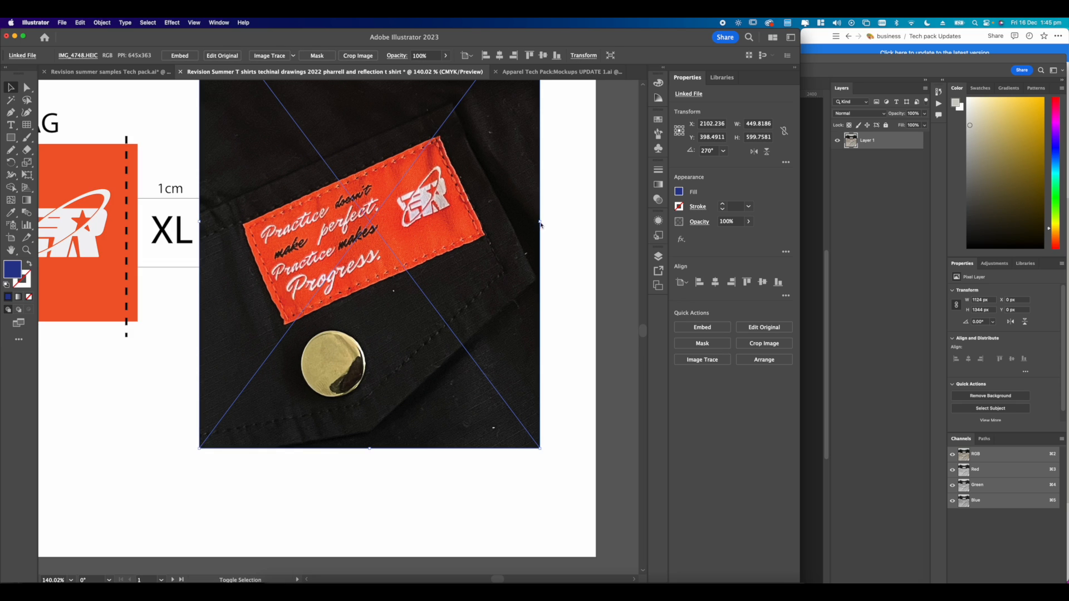
pyautogui.moveTo(540, 225); pyautogui.dragTo(506, 225)
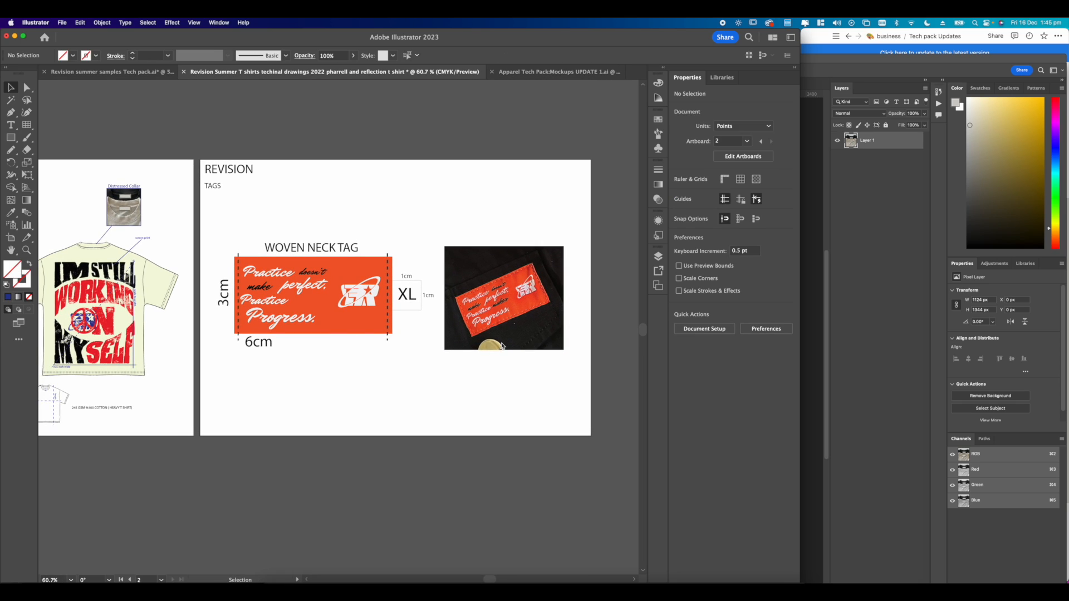
# Review both artboards, checking the shirt front and back views, the size chart and the neck tag details.
pyautogui.hscroll(-5, 479, 339)
pyautogui.scroll(-5, 478, 338)
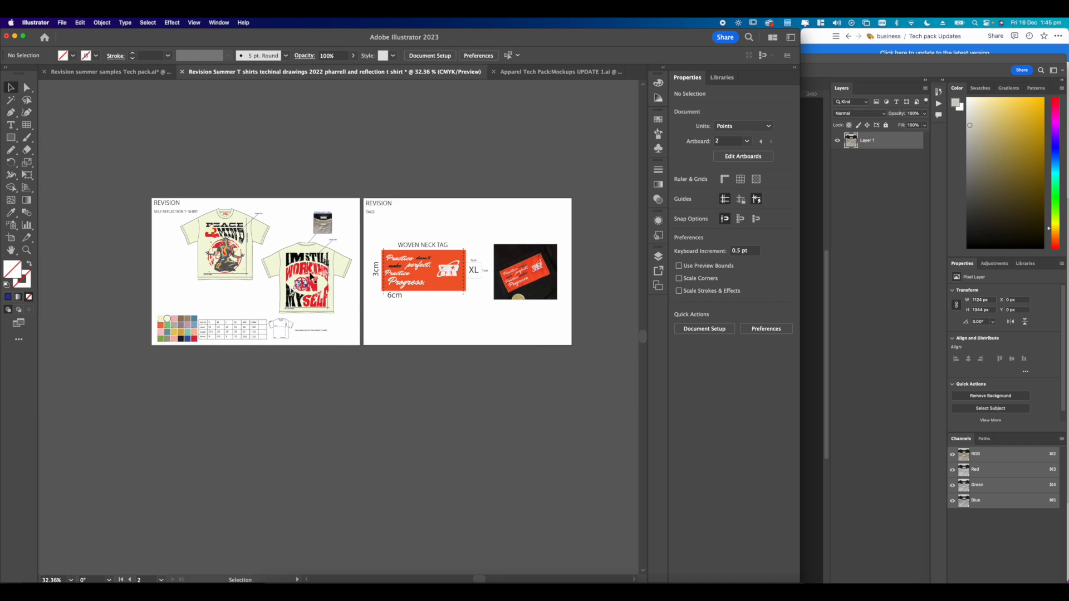
pyautogui.scroll(6, 153, 275)
pyautogui.scroll(-3, 208, 291)
pyautogui.scroll(1, 317, 355)
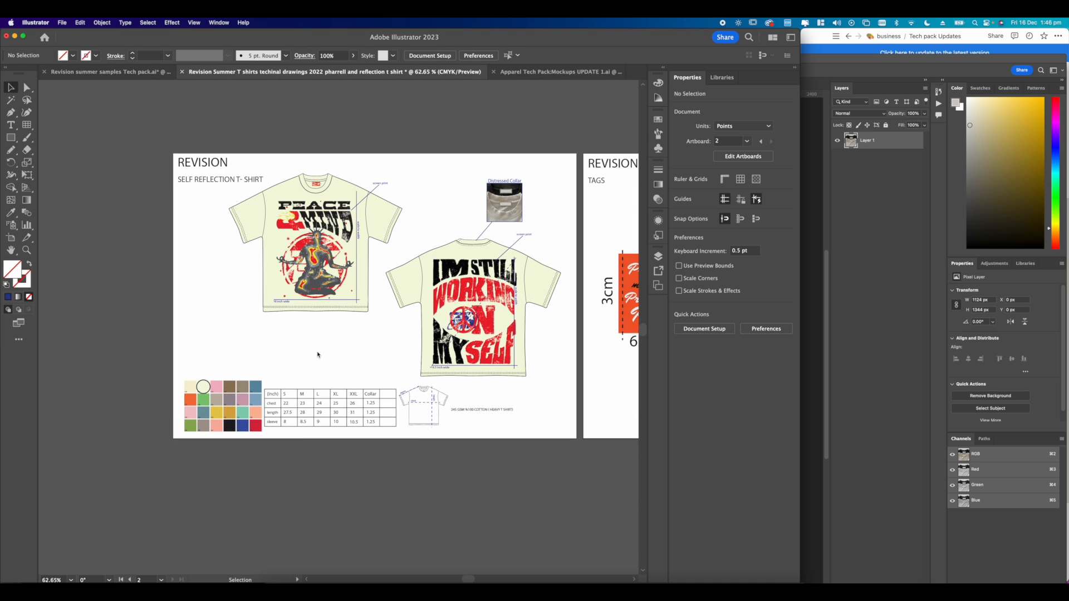
pyautogui.scroll(-3, 318, 356)
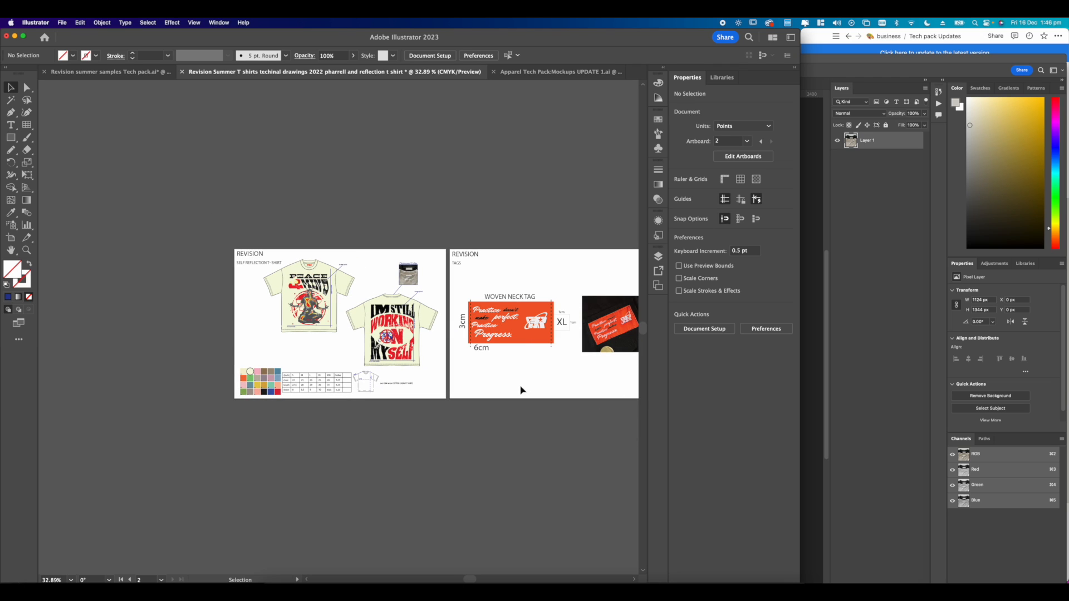
pyautogui.scroll(8, 416, 348)
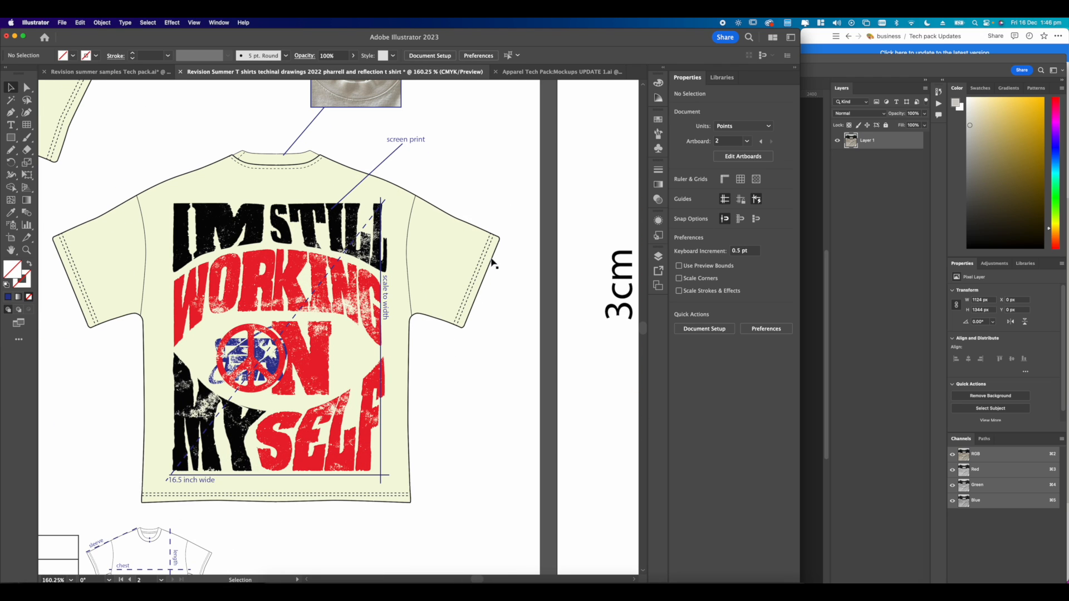
pyautogui.scroll(-8, 472, 288)
pyautogui.scroll(4, 501, 247)
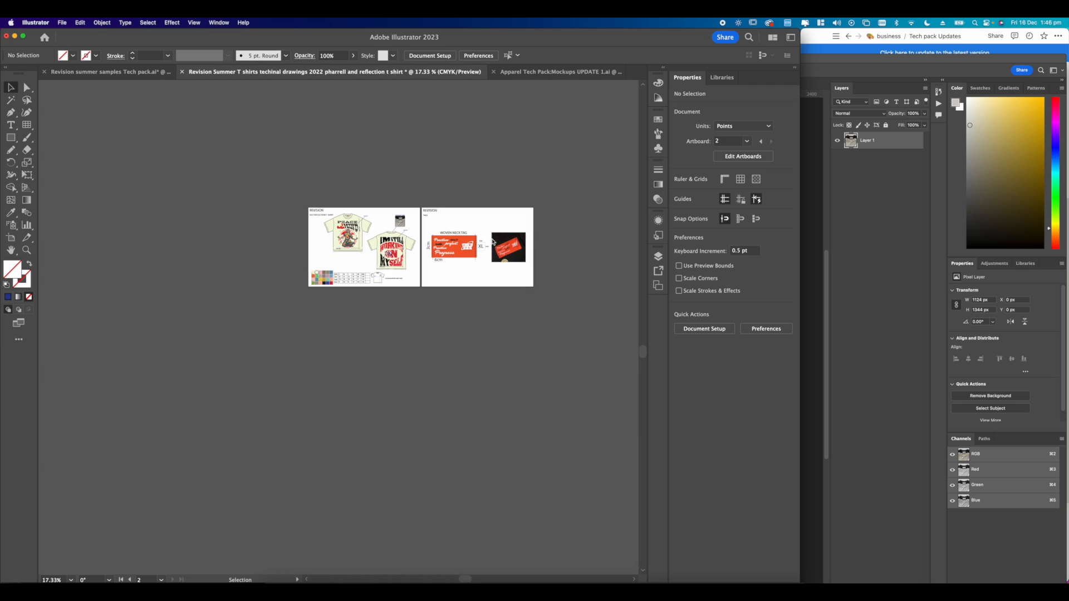
pyautogui.scroll(1, 405, 207)
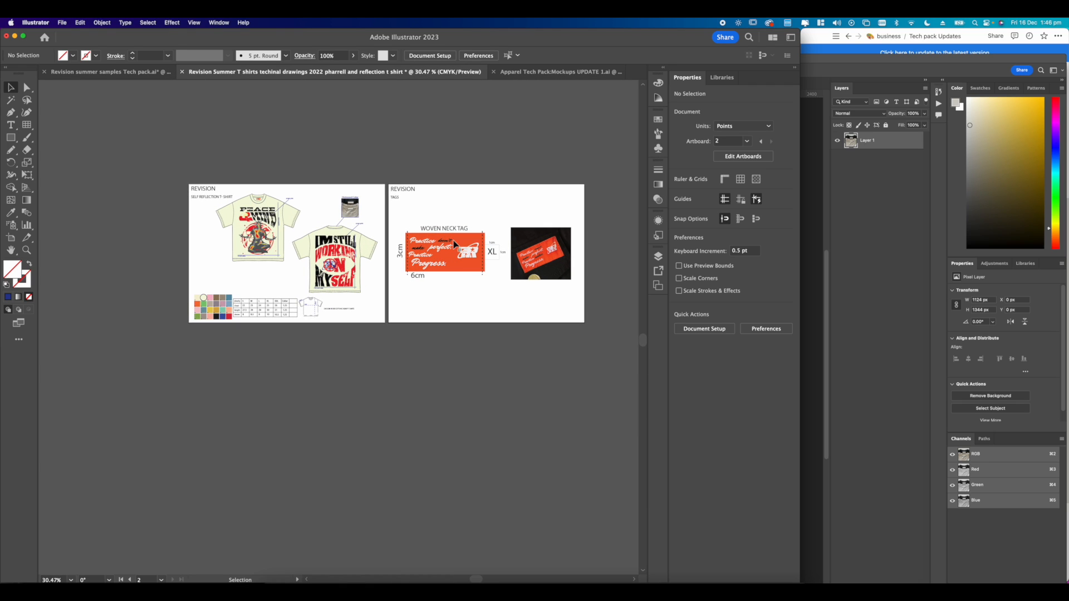
pyautogui.scroll(3, 448, 192)
pyautogui.moveTo(448, 195); pyautogui.dragTo(404, 160)
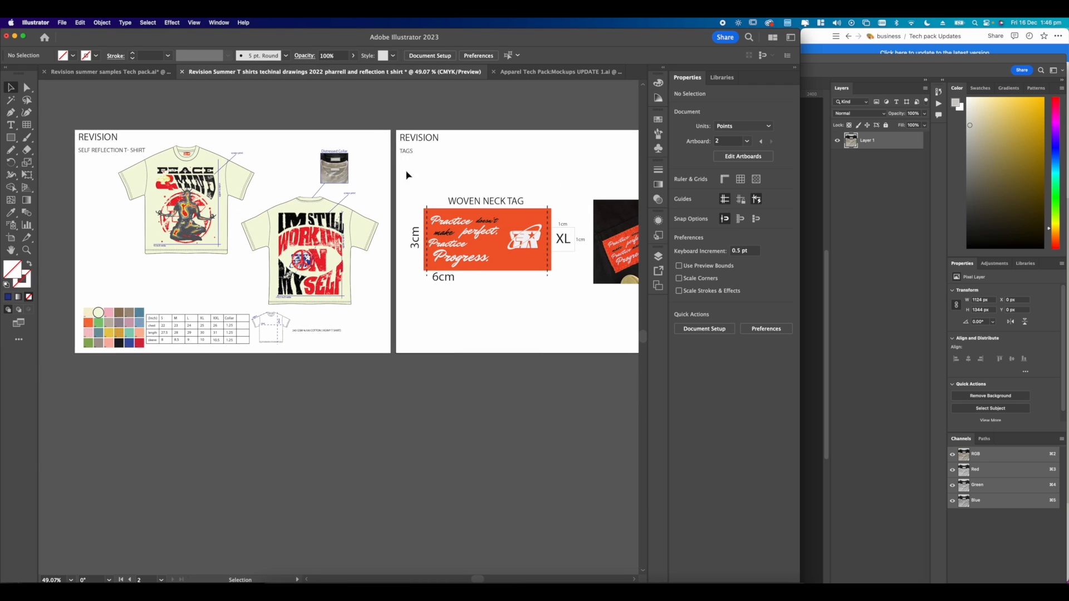
pyautogui.moveTo(456, 182); pyautogui.dragTo(438, 180)
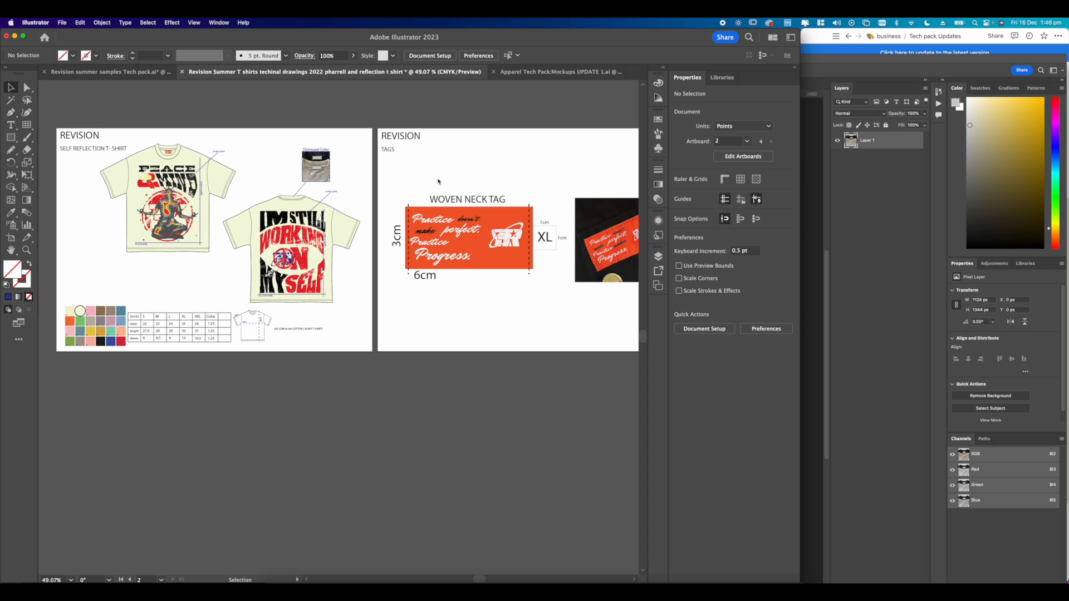
pyautogui.moveTo(336, 189); pyautogui.dragTo(368, 184)
# Duplicate both artboards with their artwork directly below the originals, keeping them vertically aligned.
pyautogui.click(11, 237)
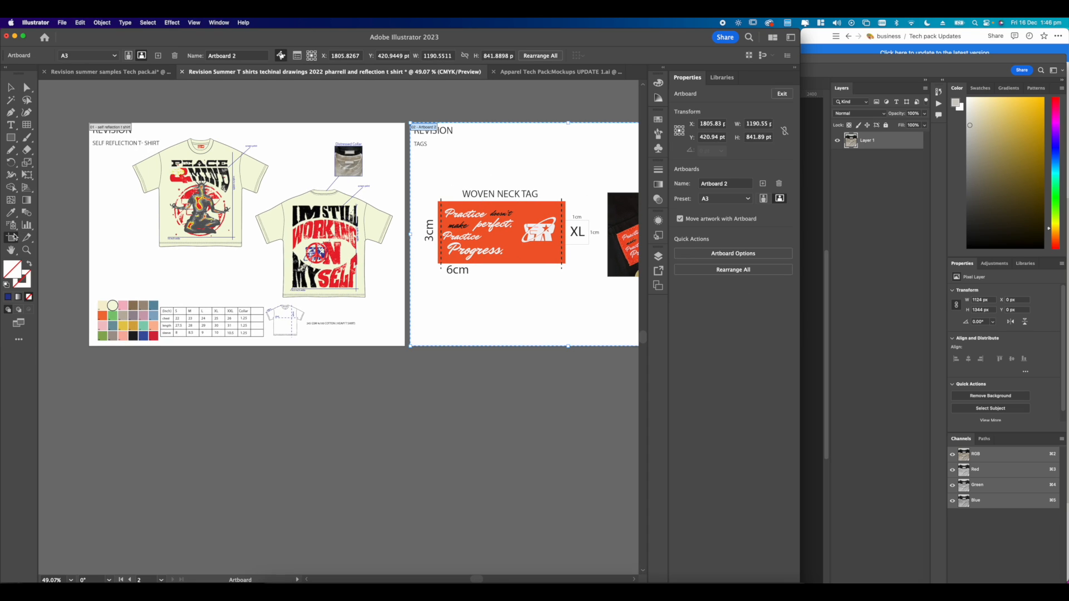
pyautogui.keyDown('shift'); pyautogui.click(335, 301); pyautogui.keyUp('shift')
pyautogui.scroll(-6, 410, 293)
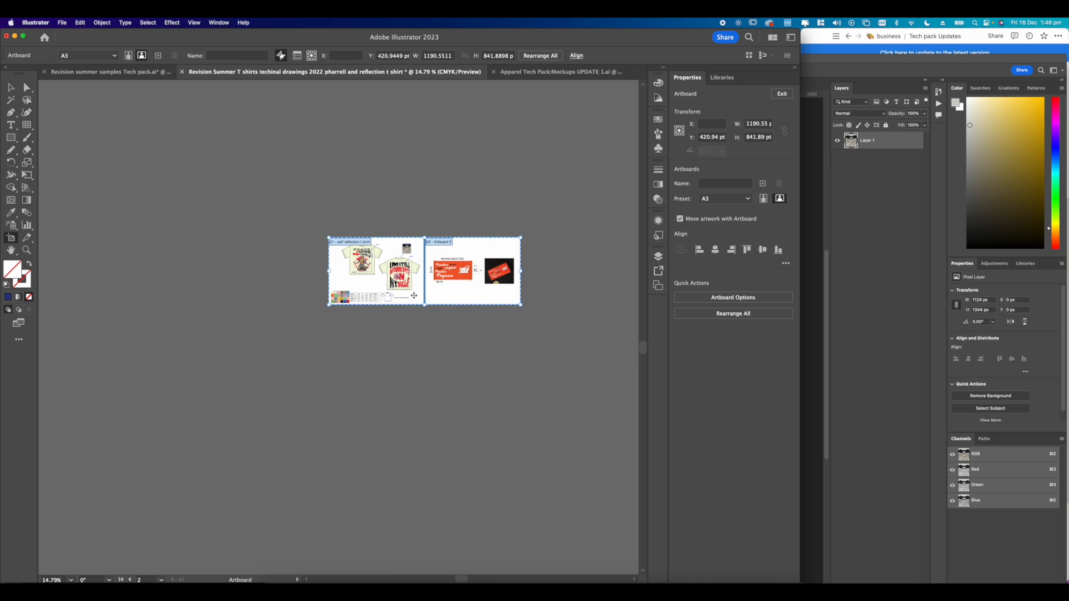
pyautogui.scroll(3, 413, 294)
pyautogui.moveTo(428, 300); pyautogui.dragTo(428, 418)
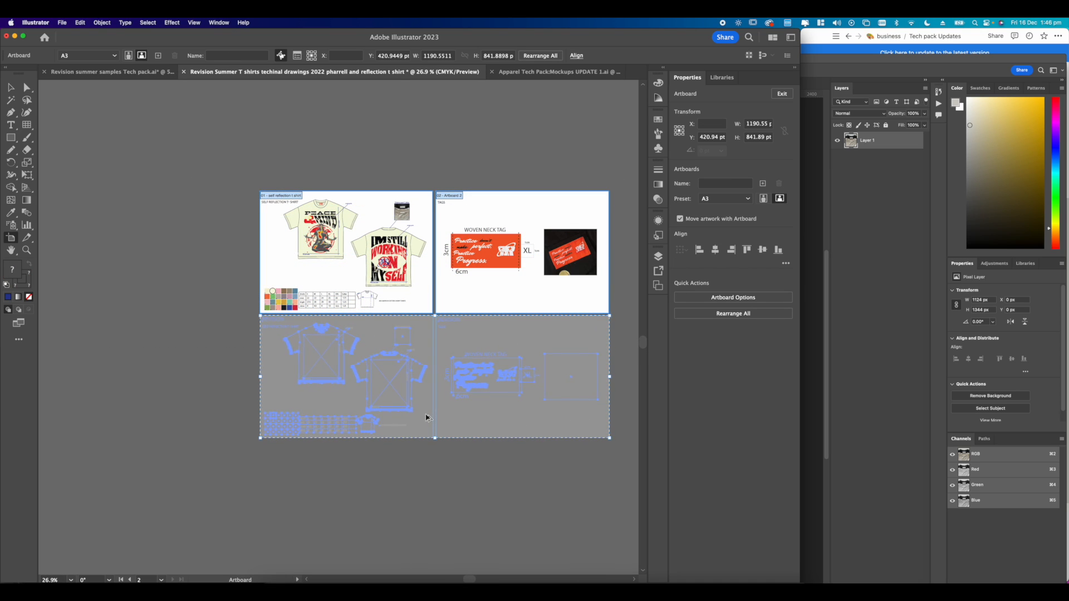
pyautogui.moveTo(427, 418); pyautogui.dragTo(425, 417)
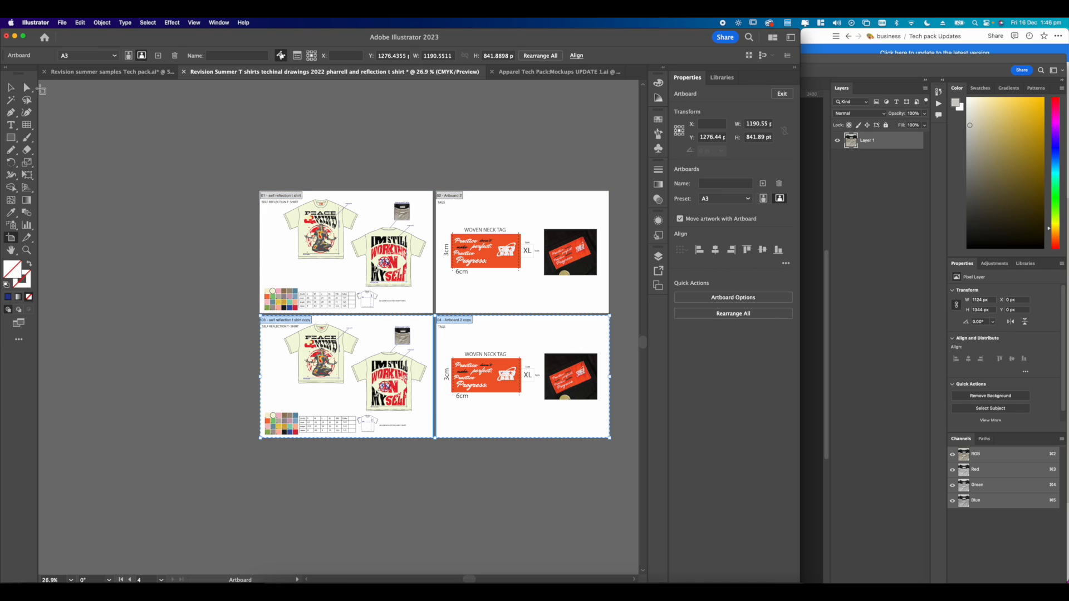
pyautogui.click(11, 87)
pyautogui.scroll(8, 295, 326)
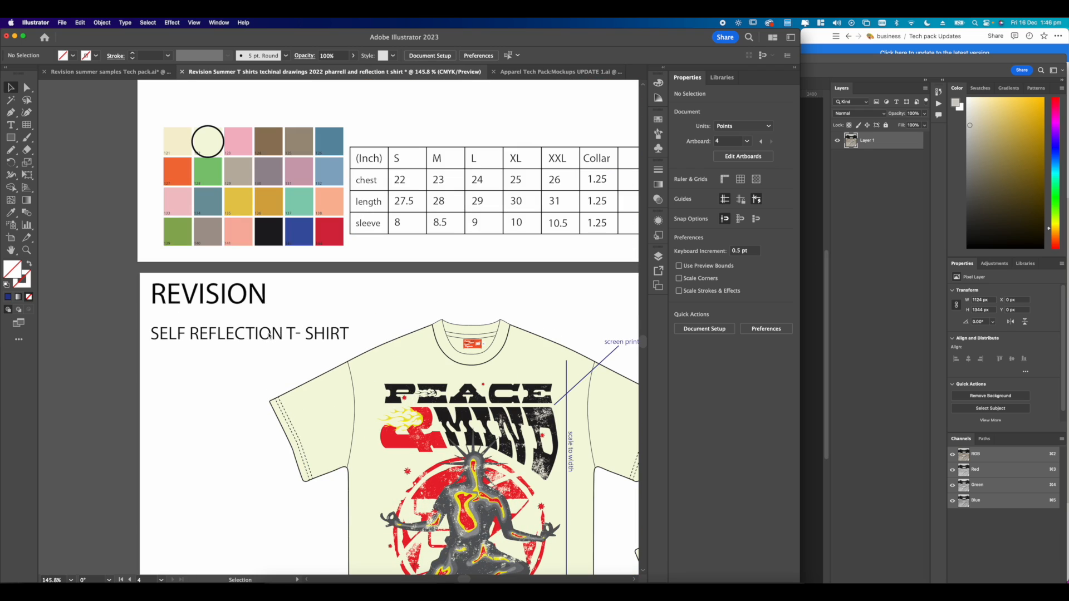
pyautogui.press('t')
pyautogui.scroll(-10, 331, 333)
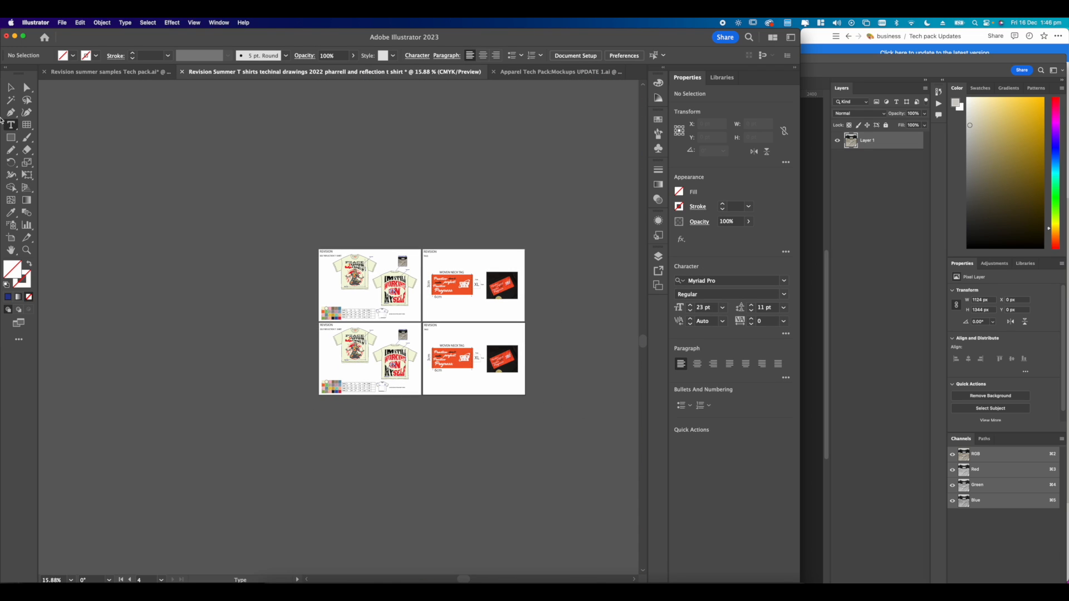
pyautogui.press('v')
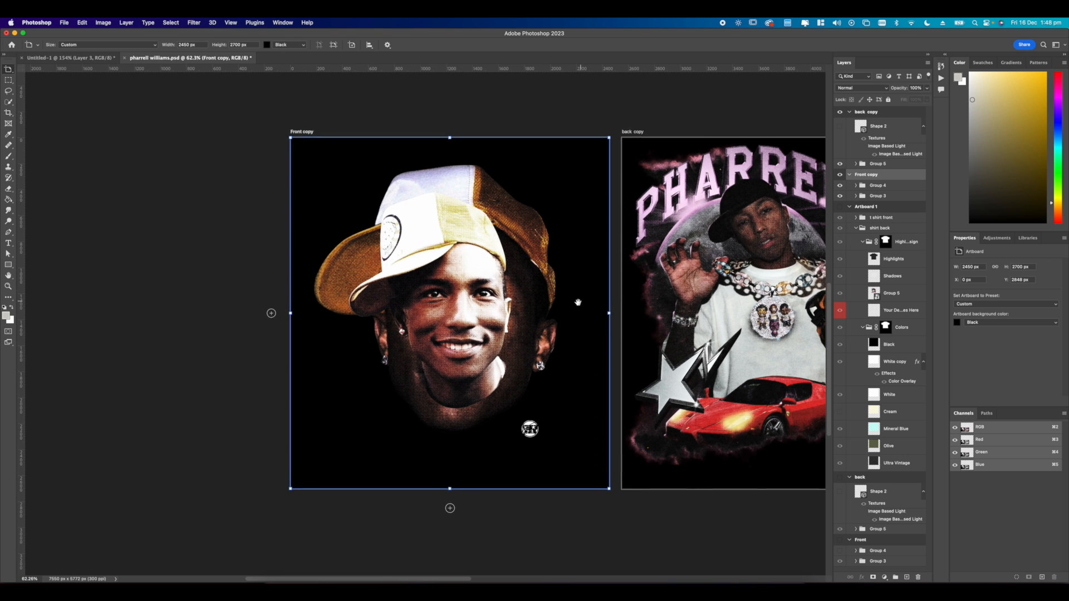
# Switch to Photoshop, delete Group 4 from the Front copy artboard of pharrell williams.psd and expand Group 3.
pyautogui.click(866, 188)
pyautogui.press('v')
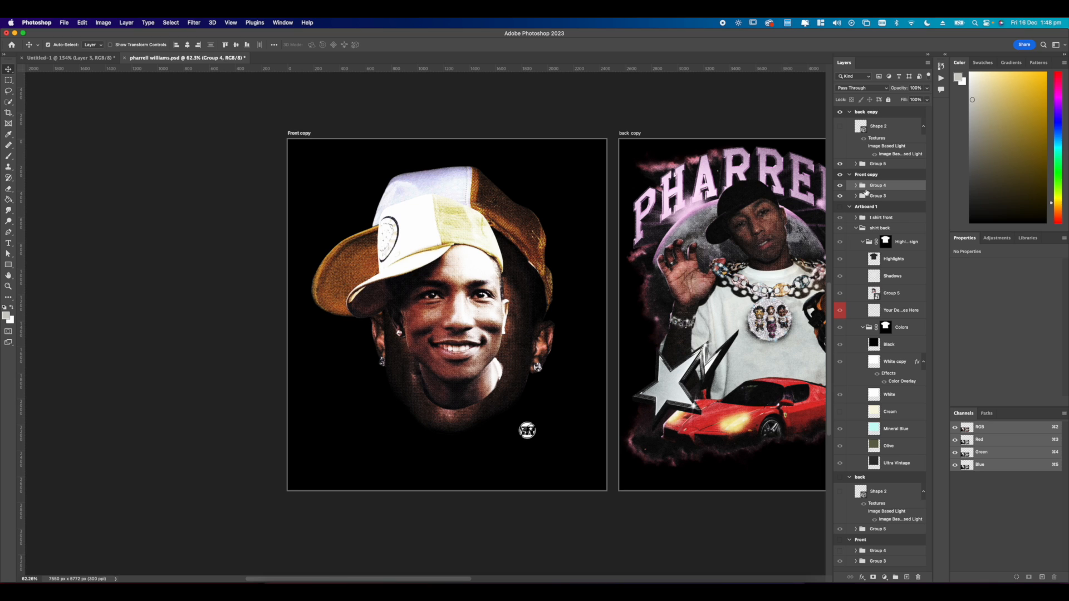
pyautogui.press('BackSpace')
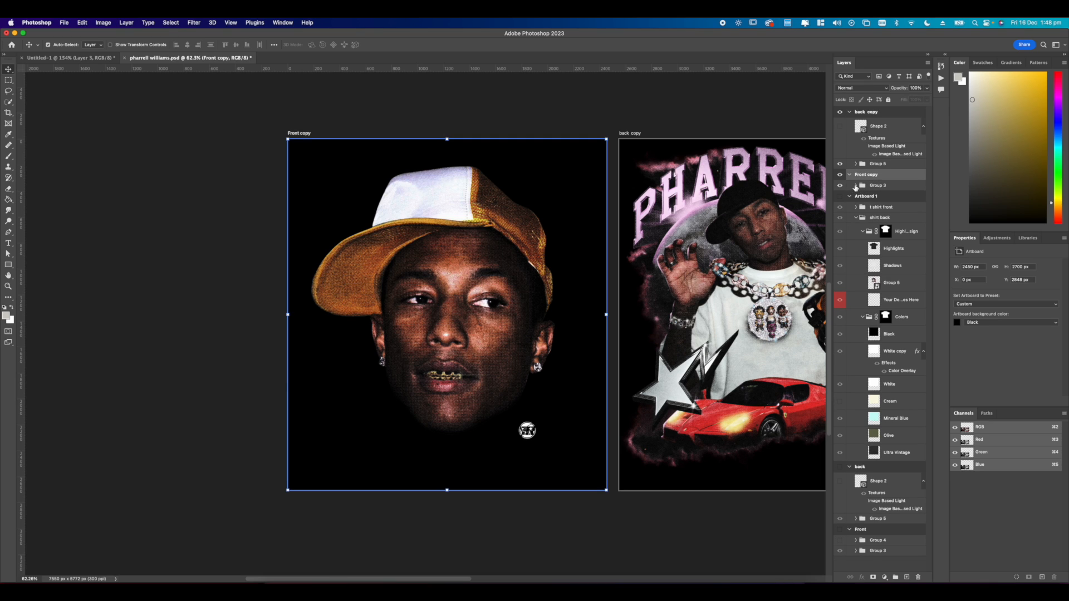
pyautogui.click(856, 186)
# Set the Front copy artboard's background to Transparent and inspect the edges of the face graphic.
pyautogui.hotkey('shift', 'v')
pyautogui.click(290, 45)
pyautogui.click(284, 54)
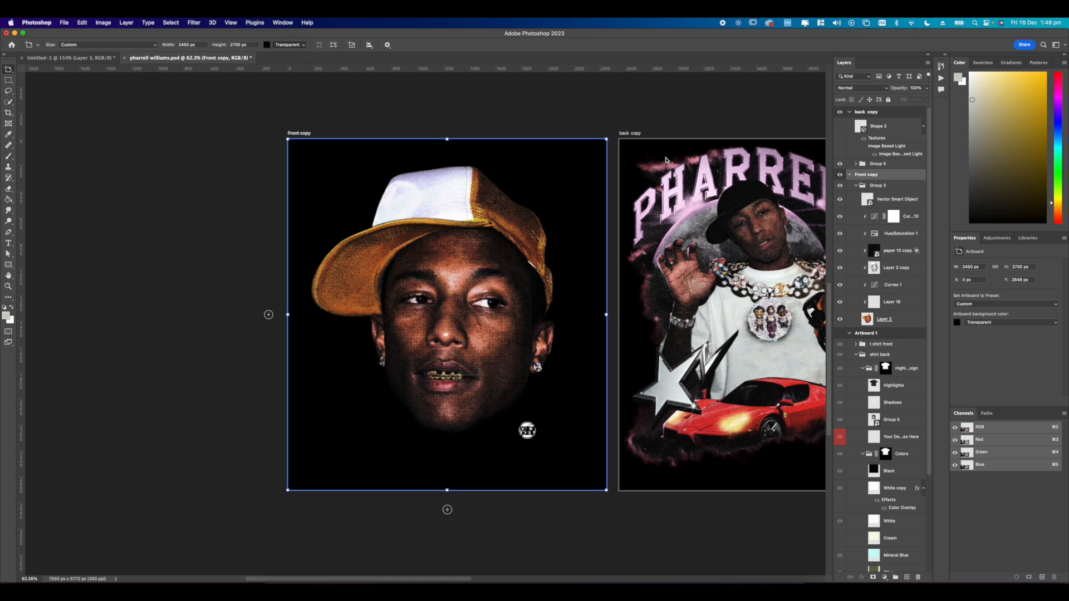
pyautogui.scroll(6, 533, 279)
pyautogui.hscroll(2, 511, 259)
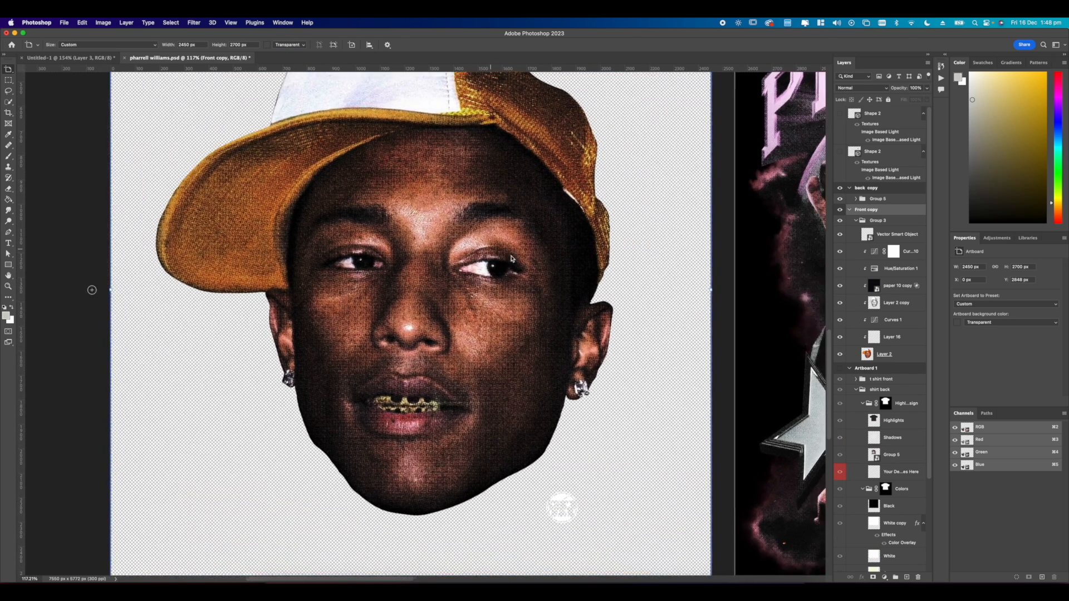
pyautogui.scroll(-5, 511, 259)
pyautogui.scroll(3, 511, 258)
pyautogui.hscroll(2, 485, 255)
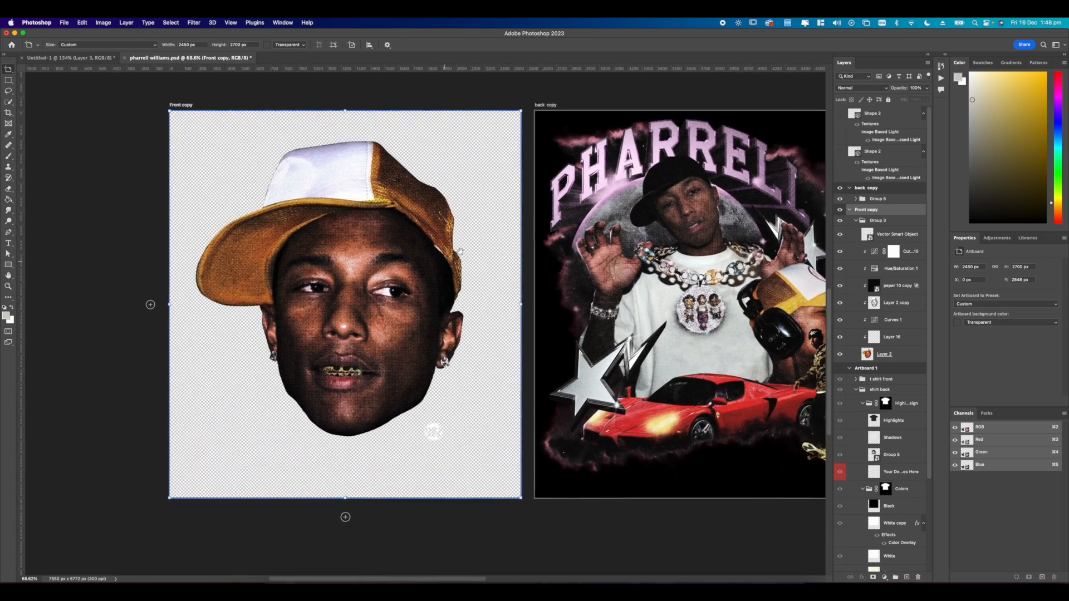
pyautogui.moveTo(460, 251); pyautogui.dragTo(422, 250)
# Set the back copy artboard's background to Transparent.
pyautogui.click(508, 104)
pyautogui.click(280, 45)
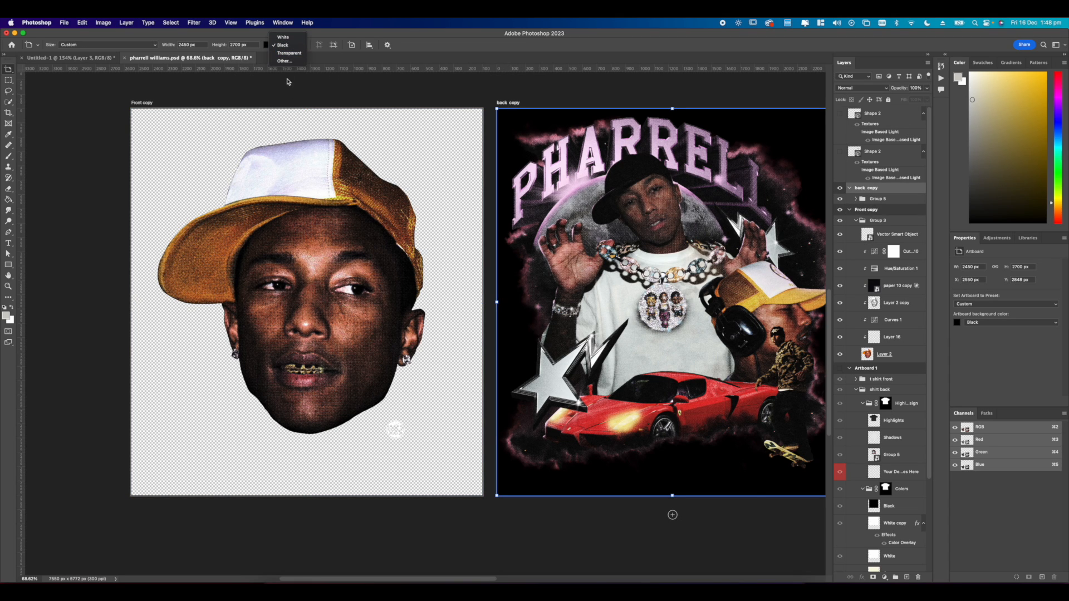
pyautogui.click(287, 61)
pyautogui.press('super+minus')
pyautogui.press('super+minus')
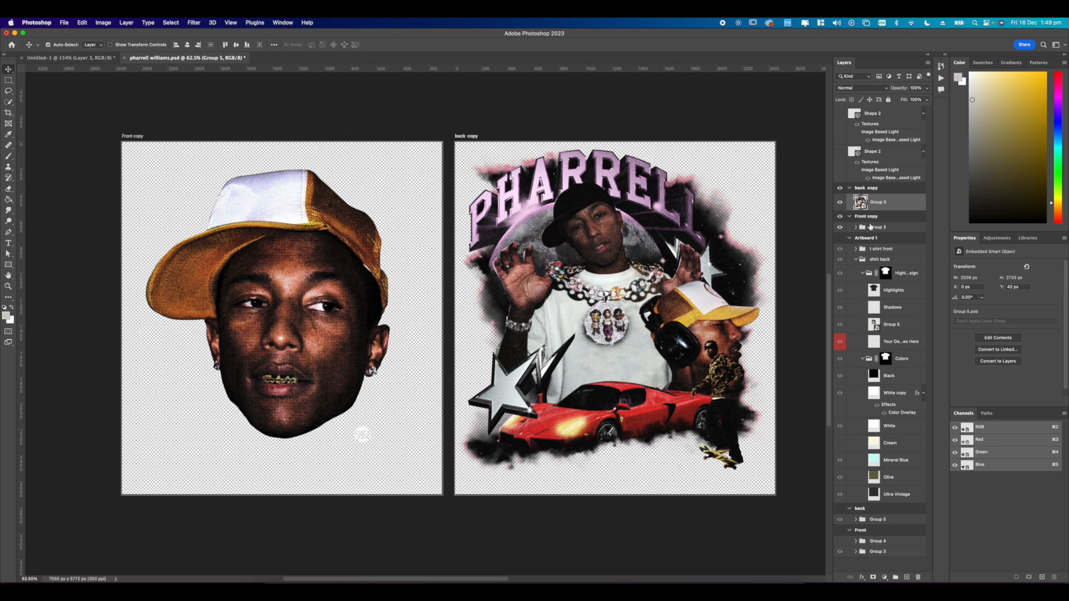
# Convert Group 3 in the Front copy artboard to a smart object.
pyautogui.rightClick(872, 229)
pyautogui.click(908, 301)
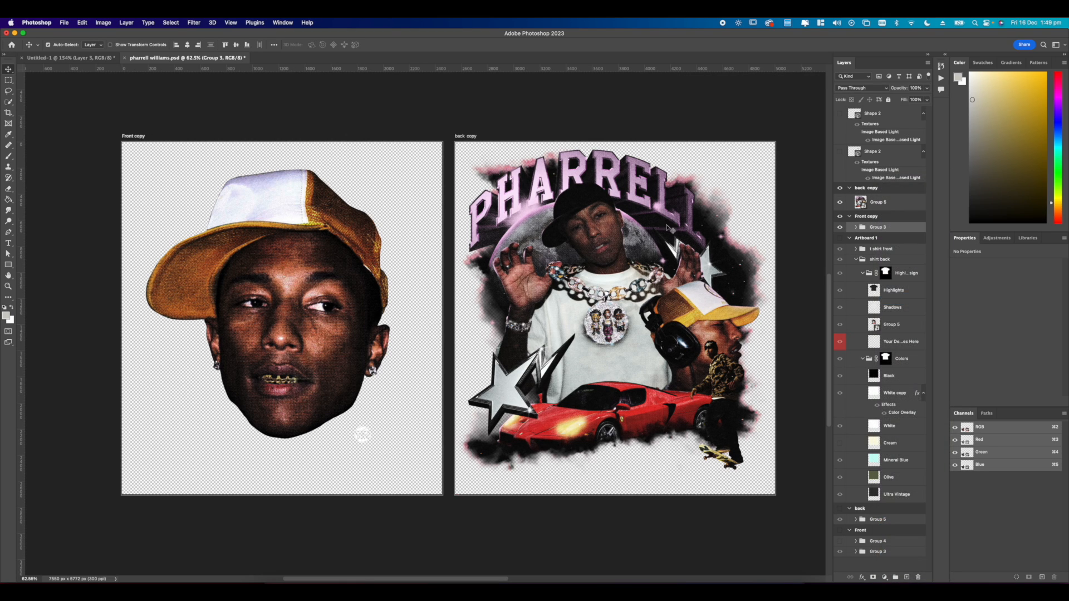
pyautogui.hscroll(-3, 425, 238)
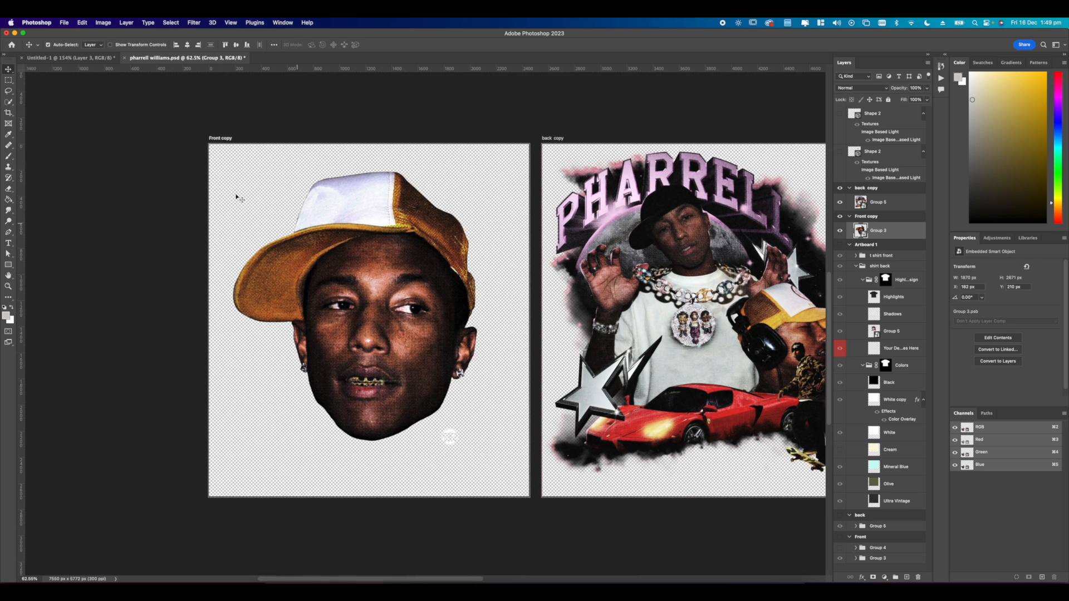
pyautogui.click(212, 138)
pyautogui.scroll(-3, 349, 160)
pyautogui.scroll(1, 351, 166)
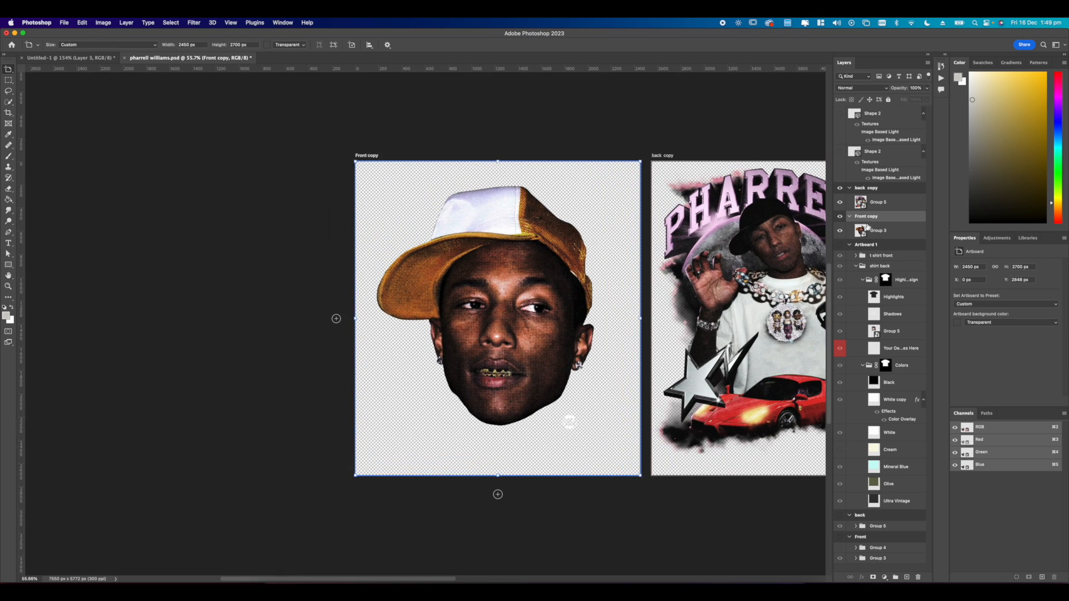
# With Group 3 of the Front copy artboard active, select the dark areas using Color Range set to Shadows.
pyautogui.click(866, 227)
pyautogui.scroll(-1, 543, 164)
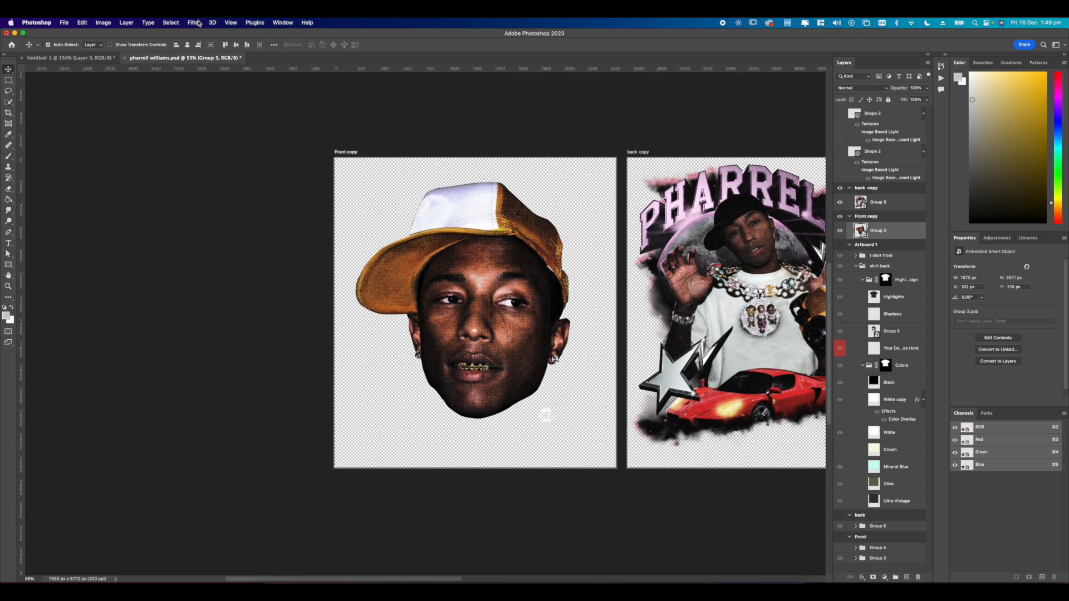
pyautogui.click(170, 22)
pyautogui.click(183, 102)
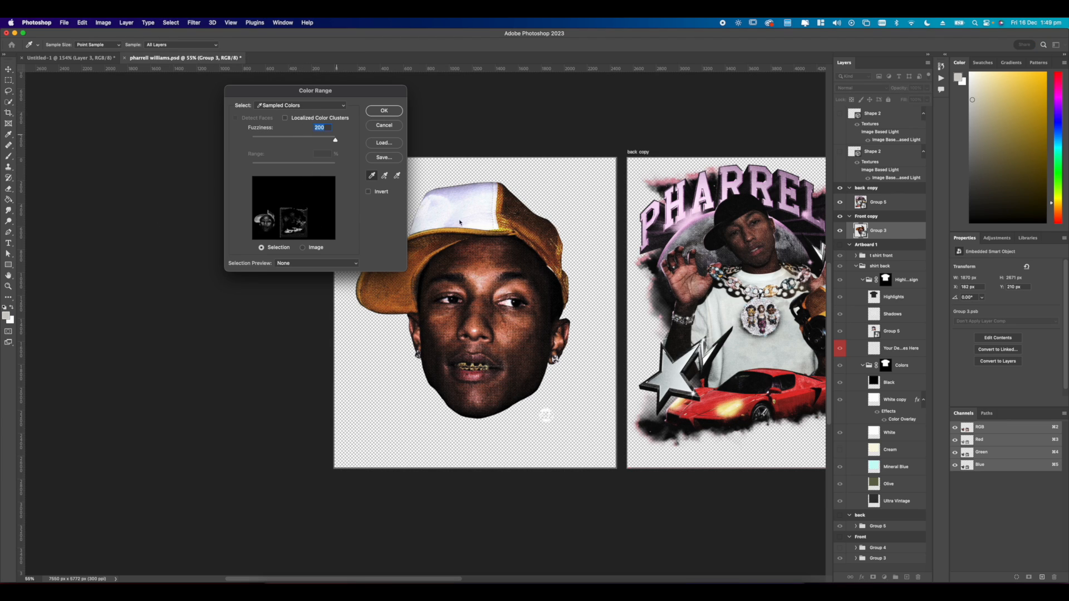
pyautogui.click(541, 308)
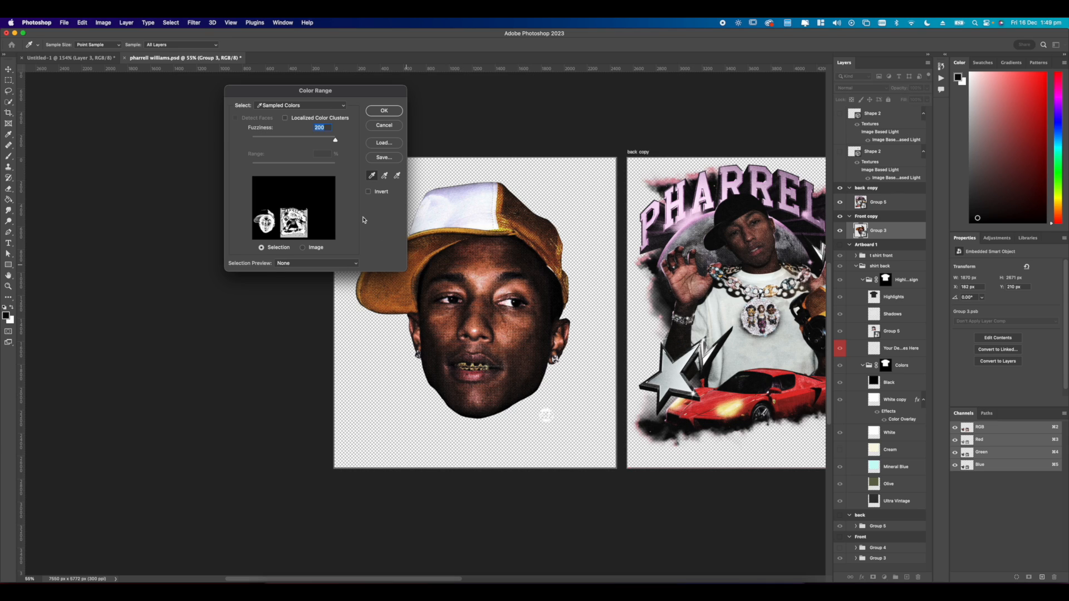
pyautogui.click(301, 105)
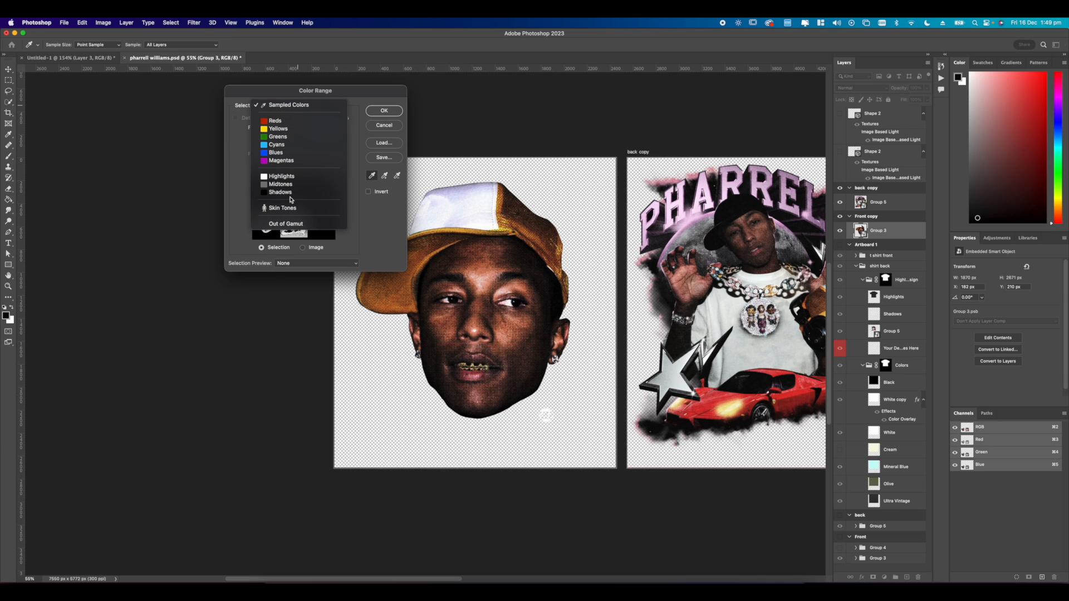
pyautogui.click(289, 193)
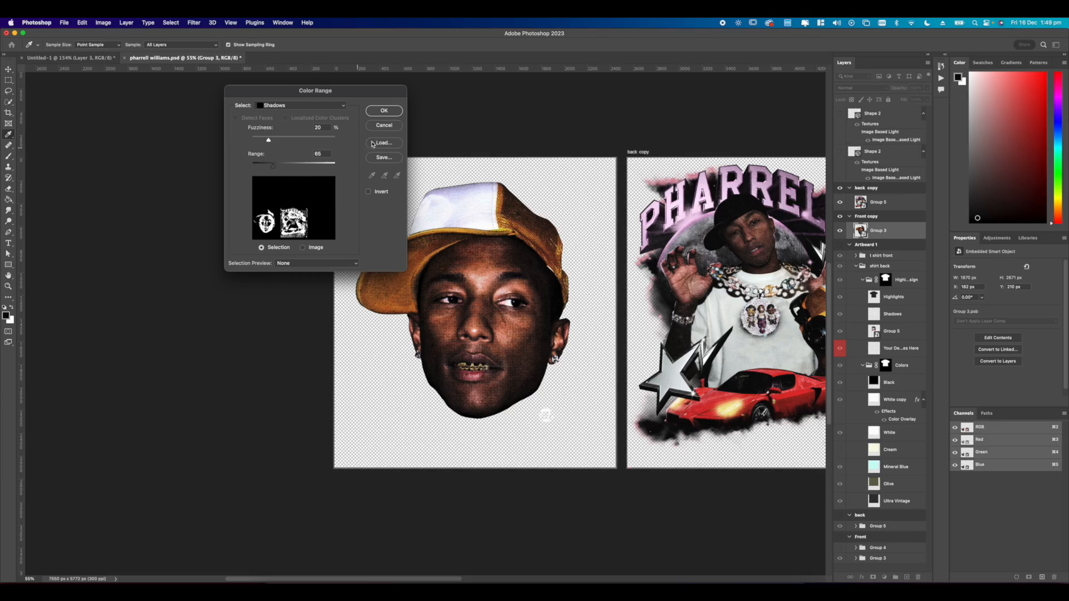
pyautogui.click(384, 110)
# Inspect the shadow selection on both graphics and add a layer mask to the Front copy artboard's Group 3.
pyautogui.press('v')
pyautogui.scroll(10, 426, 323)
pyautogui.scroll(-12, 551, 204)
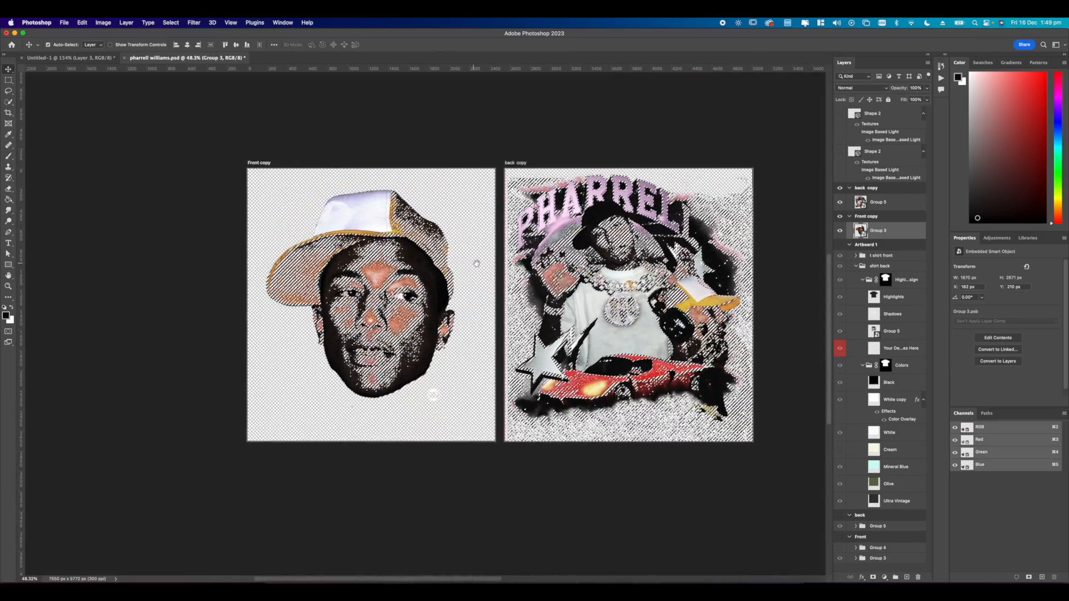
pyautogui.scroll(8, 477, 264)
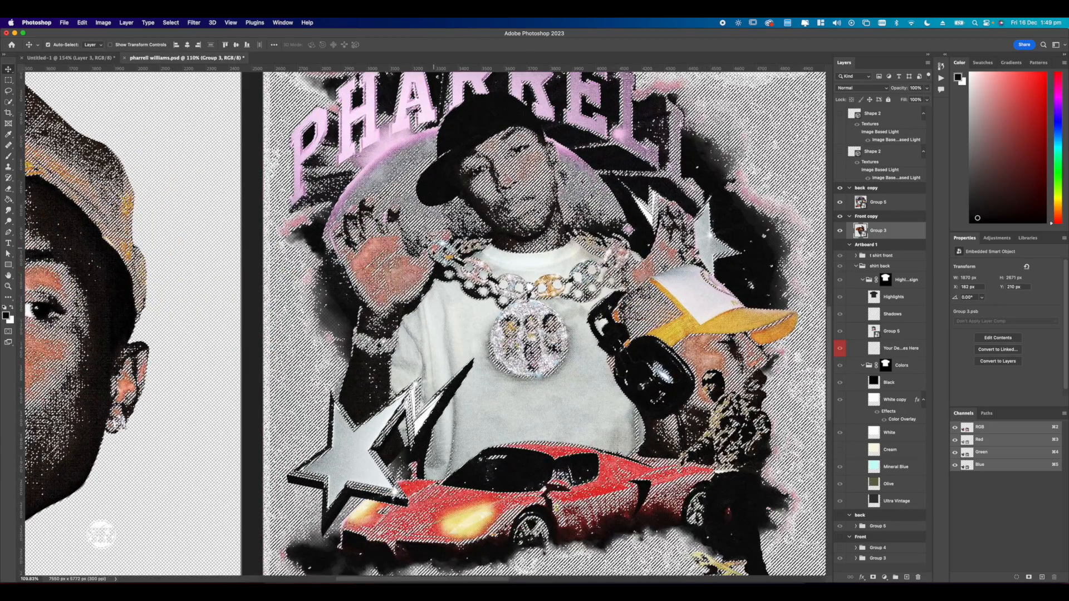
pyautogui.scroll(-8, 432, 255)
pyautogui.click(873, 577)
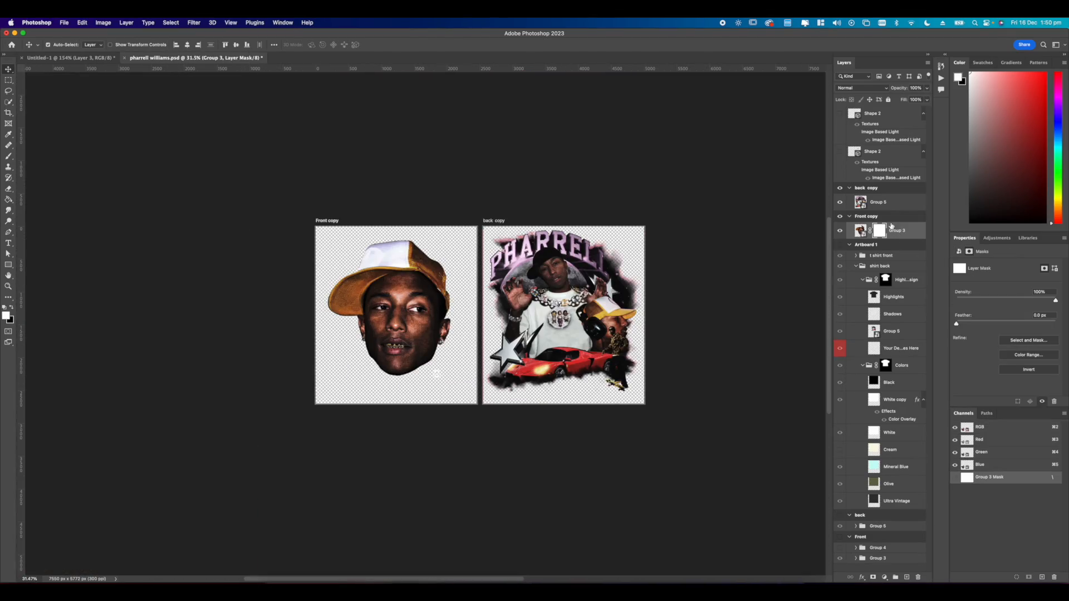
# Add a layer mask to Group 5 in the back copy artboard.
pyautogui.click(882, 204)
pyautogui.click(873, 577)
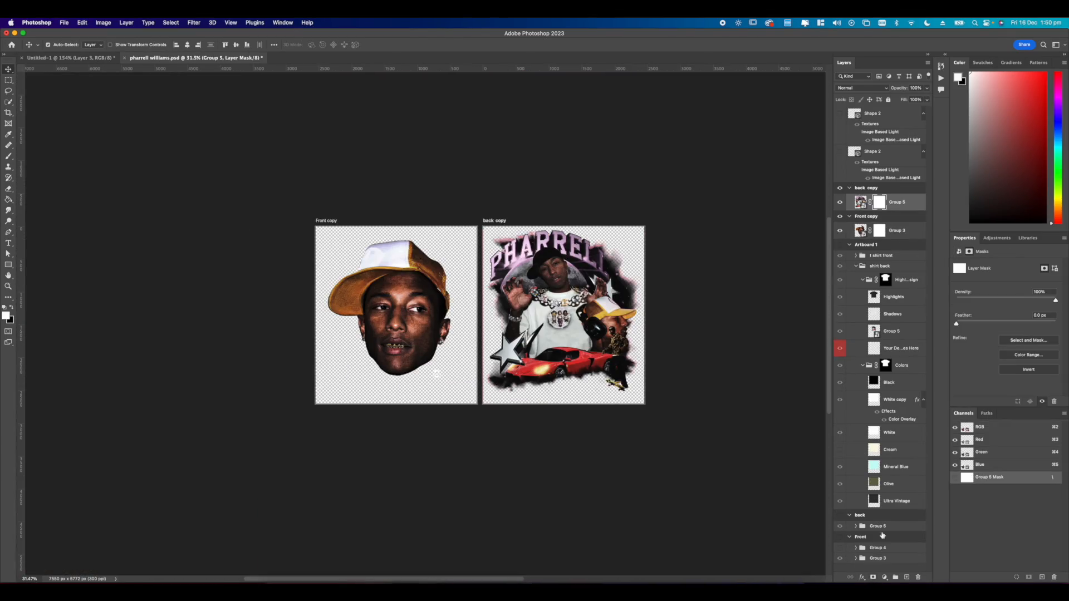
# Restore the previous shadow selection and make the layer mask of the Front copy artboard's Group 3 active.
pyautogui.click(893, 232)
pyautogui.scroll(4, 425, 323)
pyautogui.click(171, 23)
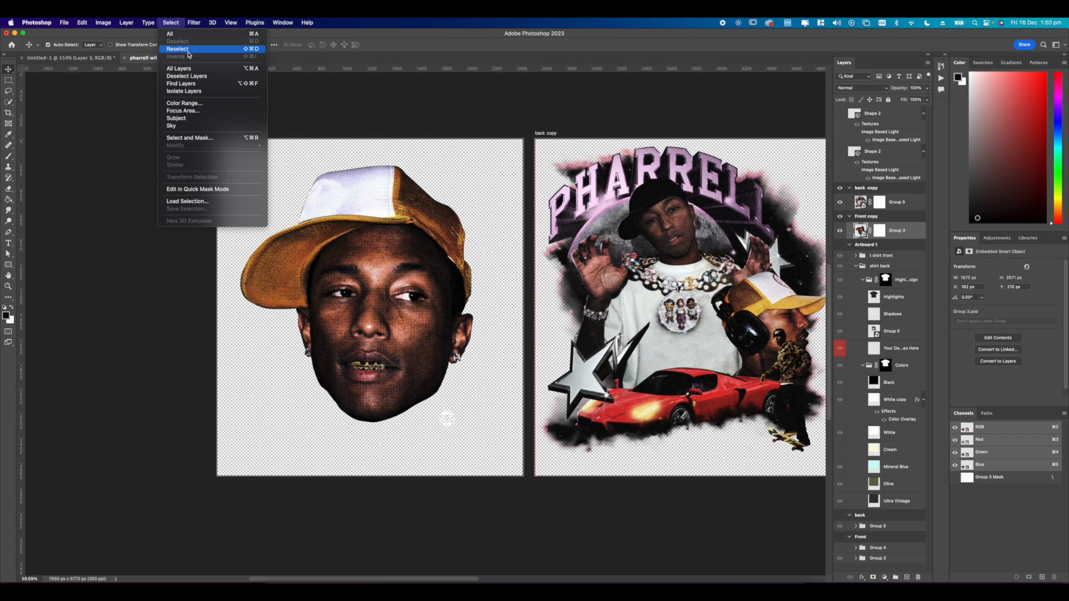
pyautogui.click(188, 55)
pyautogui.scroll(1, 425, 323)
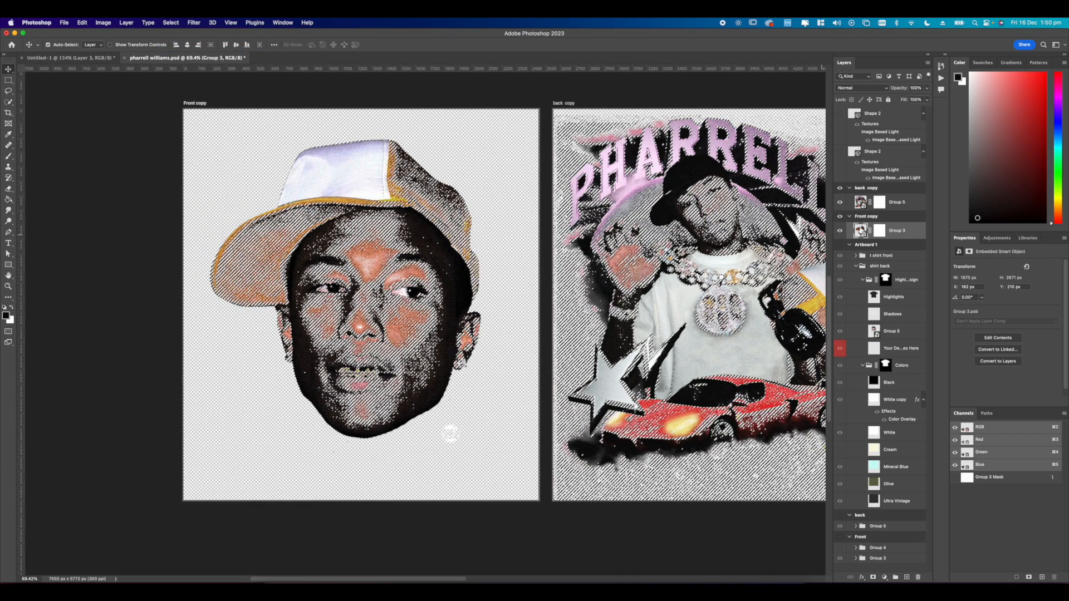
pyautogui.click(879, 231)
pyautogui.press('b')
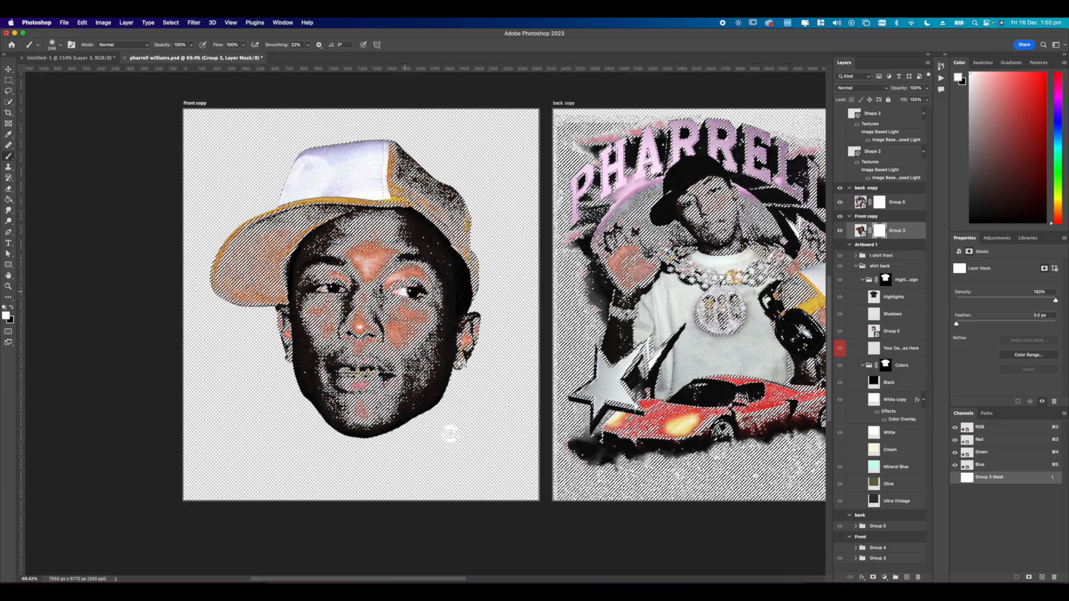
pyautogui.rightClick(449, 434)
pyautogui.click(598, 422)
pyautogui.moveTo(527, 332); pyautogui.dragTo(533, 333)
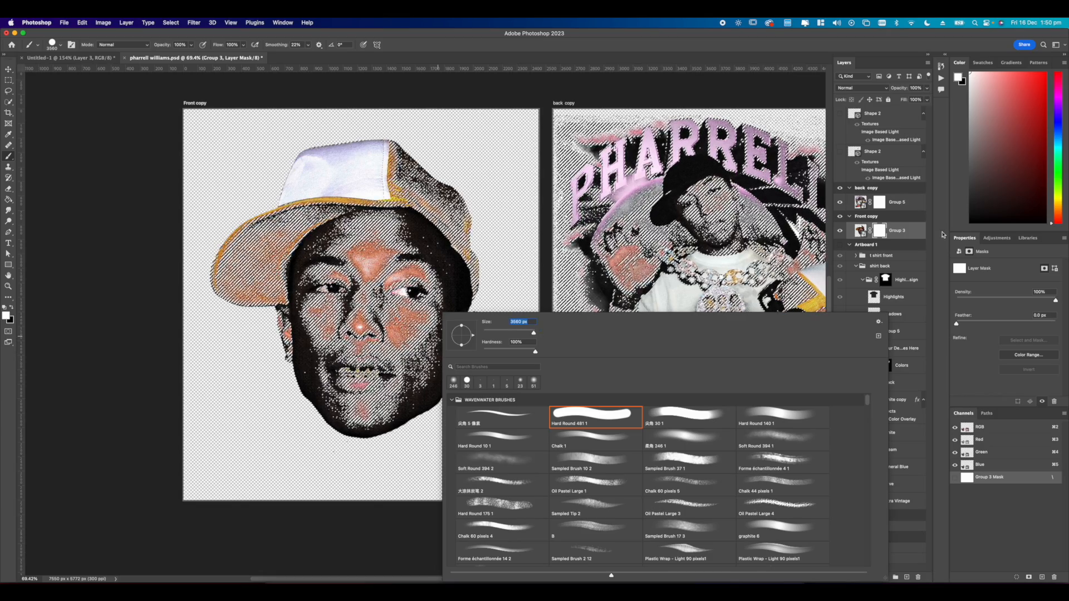
# Fill the selected shadows with black on the layer mask of the Front copy artboard's Group 3.
pyautogui.click(970, 223)
pyautogui.press('g')
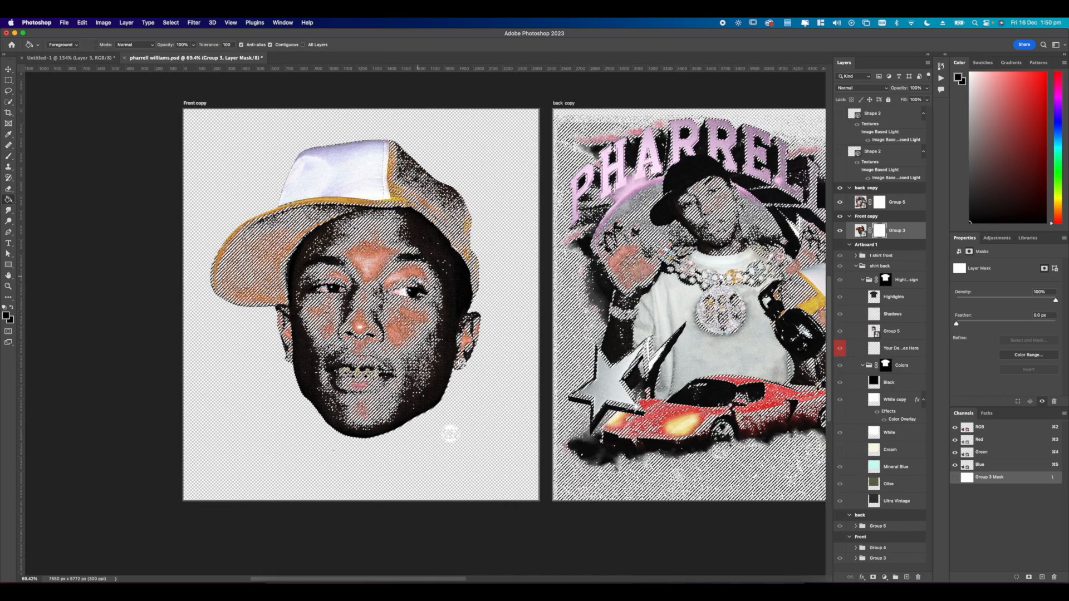
pyautogui.click(446, 274)
# Fill the selected shadows with black on the layer mask of the back copy artboard's Group 5.
pyautogui.moveTo(552, 280); pyautogui.dragTo(378, 290)
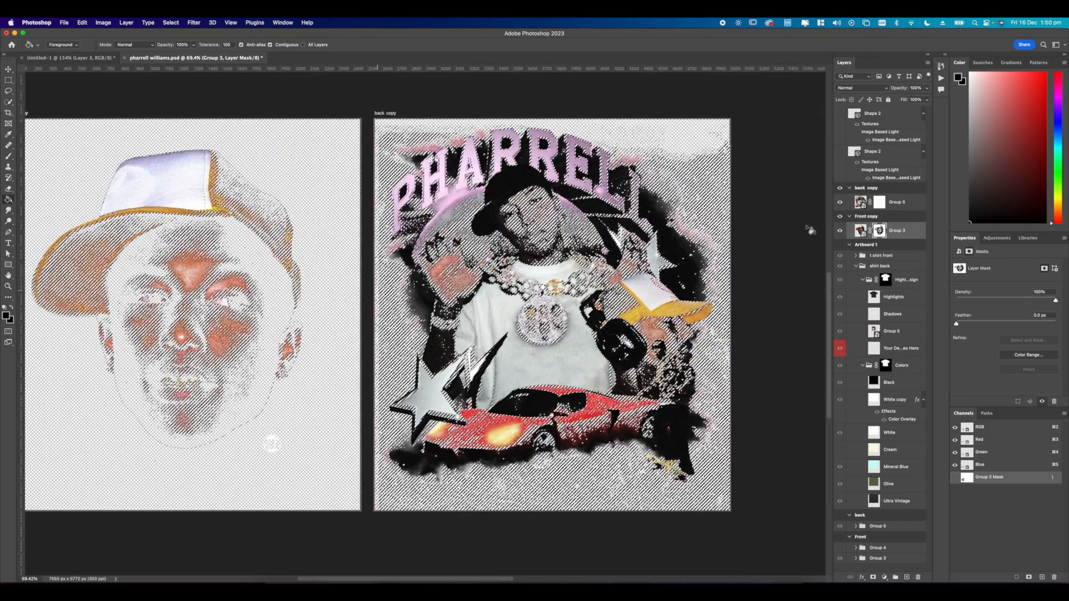
pyautogui.click(893, 203)
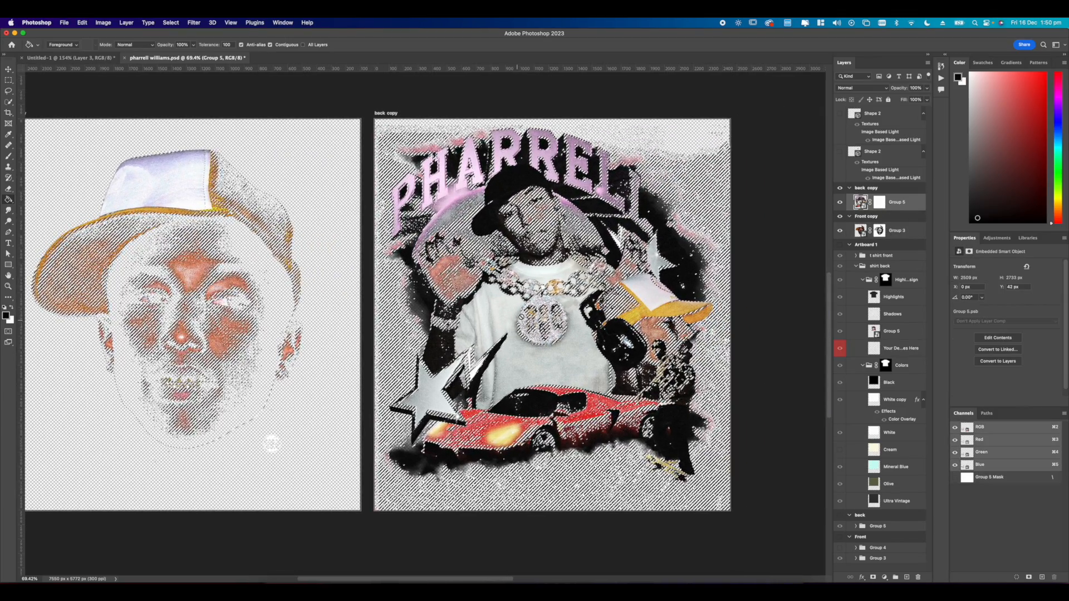
pyautogui.click(879, 202)
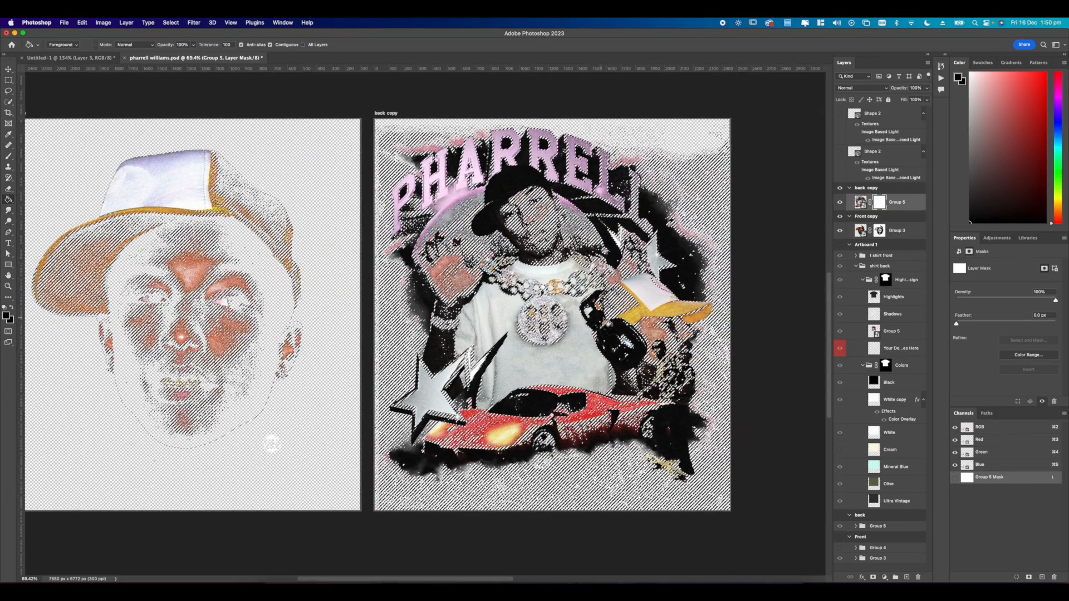
pyautogui.click(604, 321)
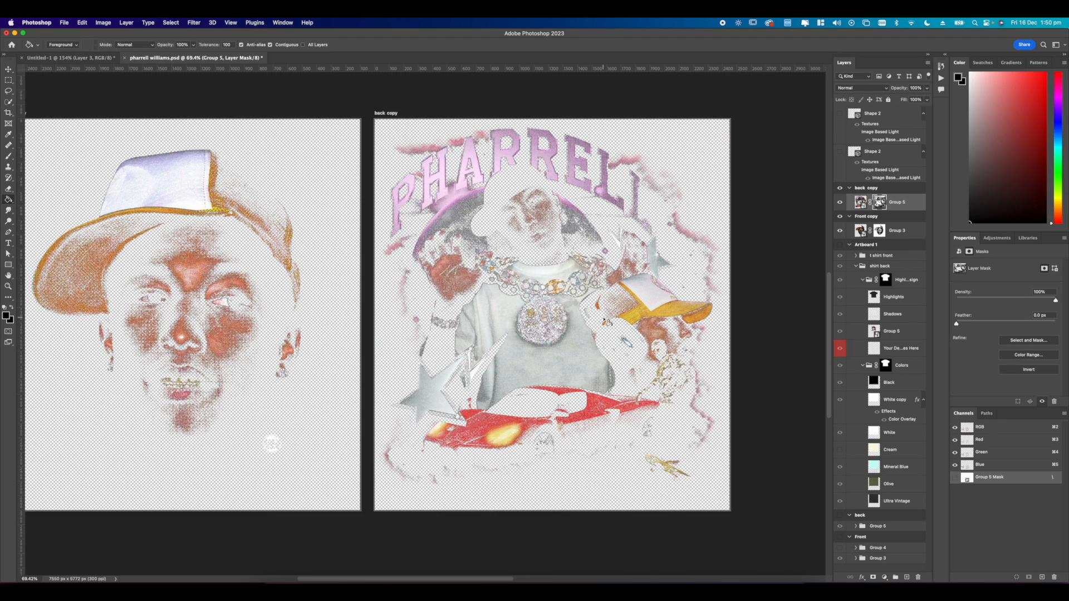
# Set the Front copy artboard's background to Black to preview the masked graphic.
pyautogui.scroll(-5, 414, 314)
pyautogui.scroll(3, 476, 306)
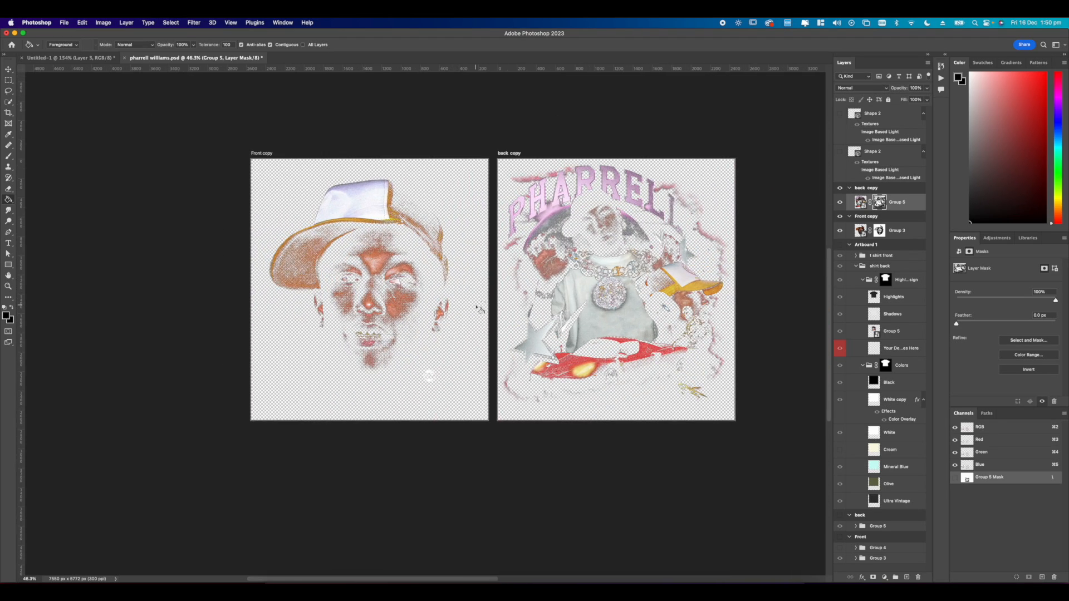
pyautogui.scroll(1, 543, 316)
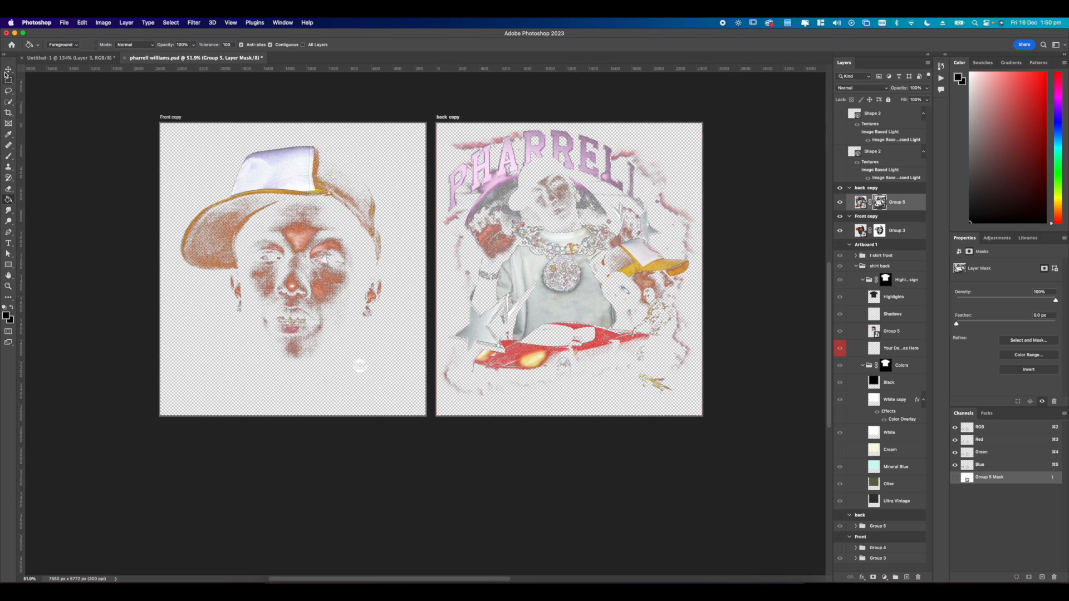
pyautogui.click(7, 71)
pyautogui.scroll(2, 207, 166)
pyautogui.hscroll(-3, 207, 166)
pyautogui.click(249, 167)
pyautogui.click(290, 45)
pyautogui.click(291, 40)
# Set the back copy artboard's background to Black and inspect its masked graphic.
pyautogui.scroll(1, 400, 291)
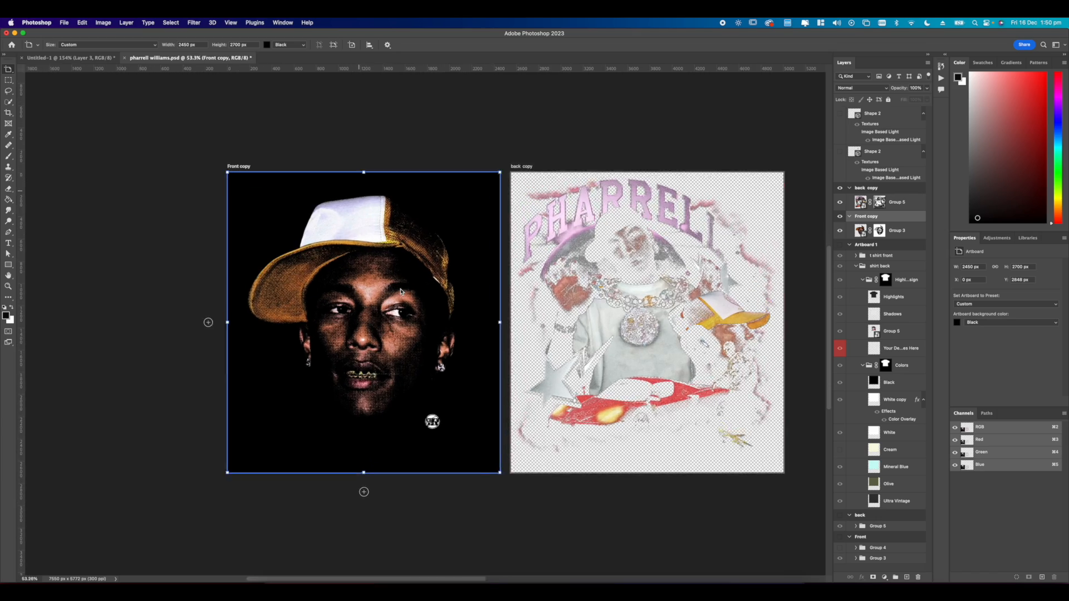
pyautogui.scroll(5, 400, 292)
pyautogui.scroll(-3, 418, 307)
pyautogui.scroll(-3, 549, 126)
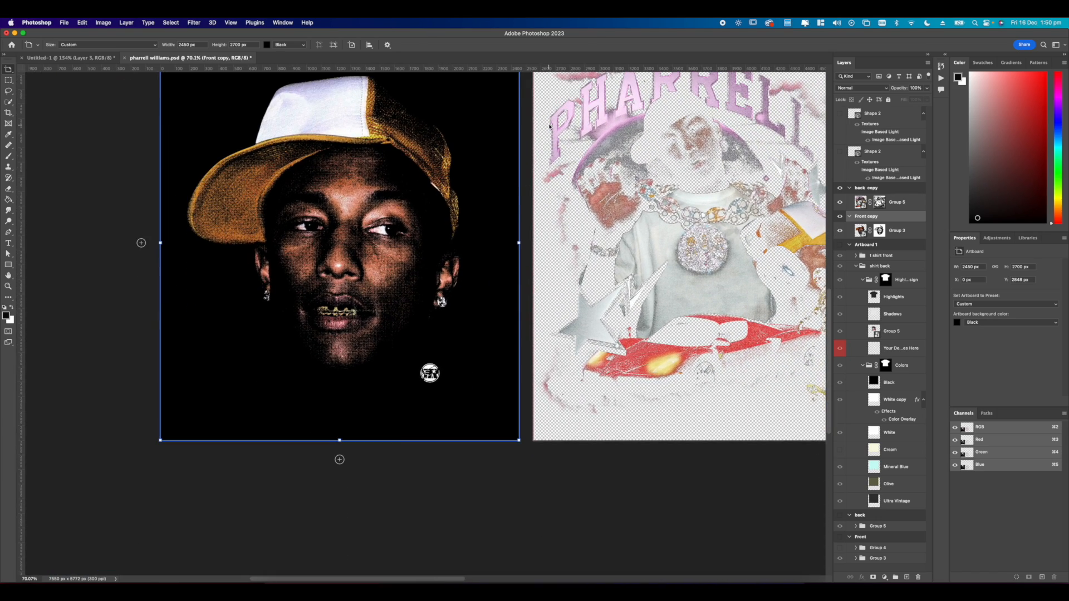
pyautogui.scroll(5, 549, 127)
pyautogui.click(541, 211)
pyautogui.click(285, 45)
pyautogui.click(287, 36)
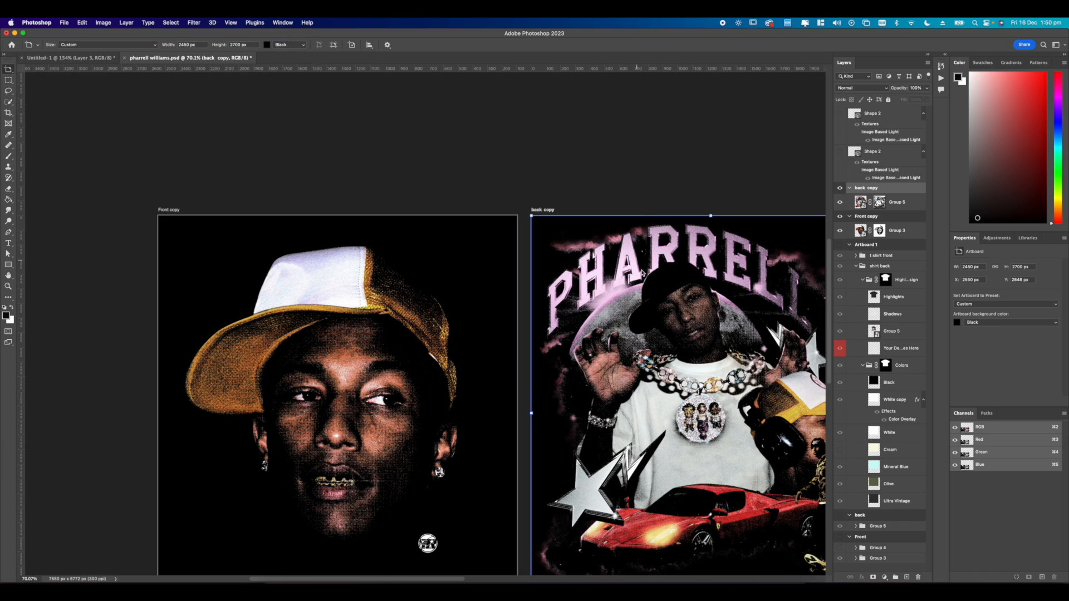
pyautogui.scroll(5, 642, 273)
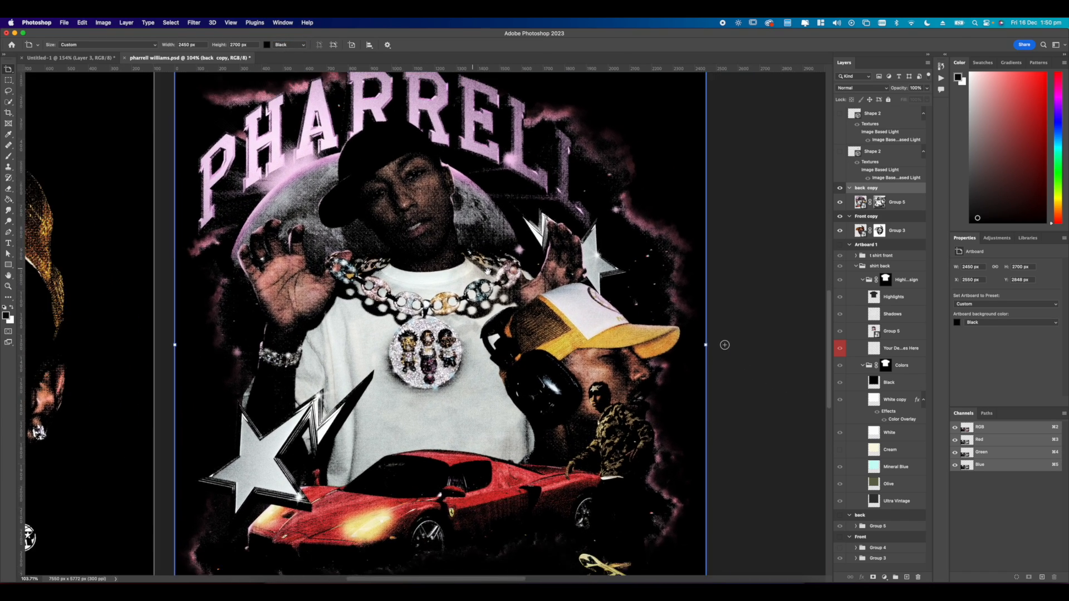
pyautogui.hscroll(2, 487, 271)
pyautogui.scroll(-5, 487, 271)
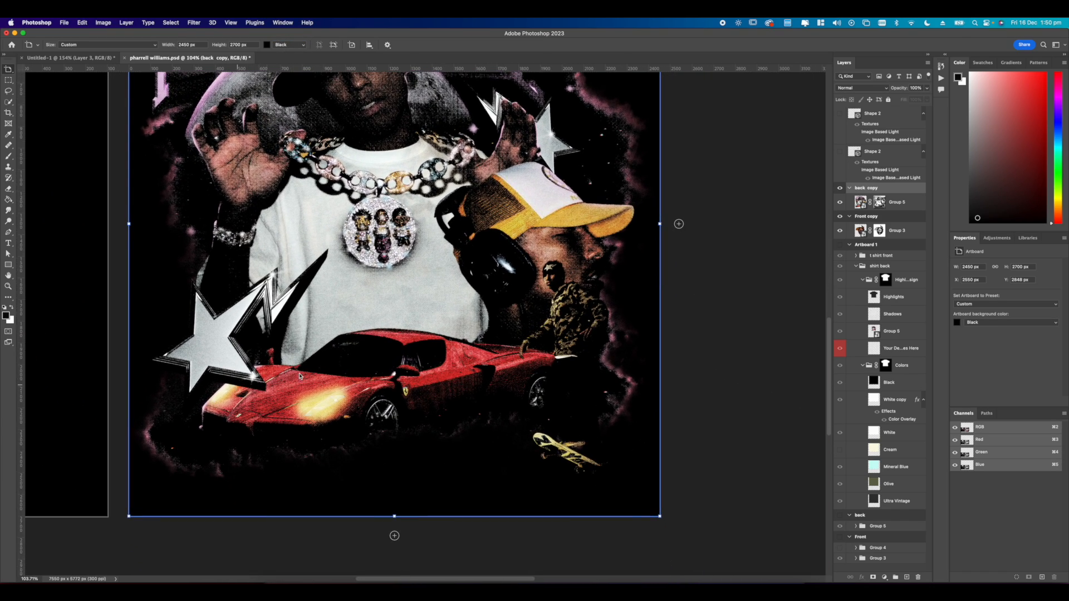
pyautogui.scroll(2, 300, 376)
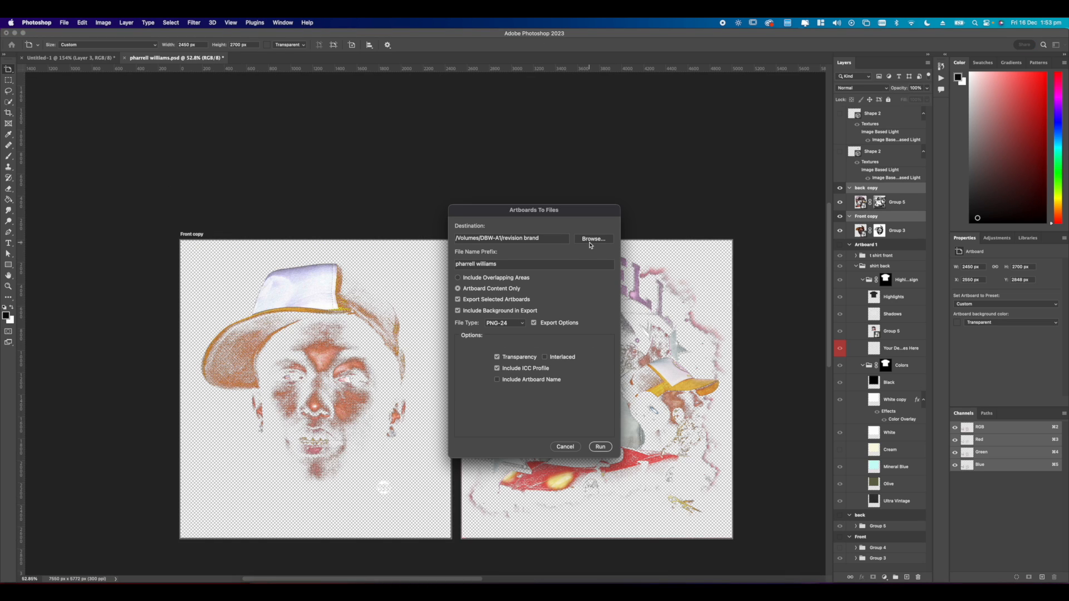
# Set the export destination to the self reflection t shirt folder and export the selected artboards as PNG-24 files with transparency.
pyautogui.click(589, 240)
pyautogui.click(662, 255)
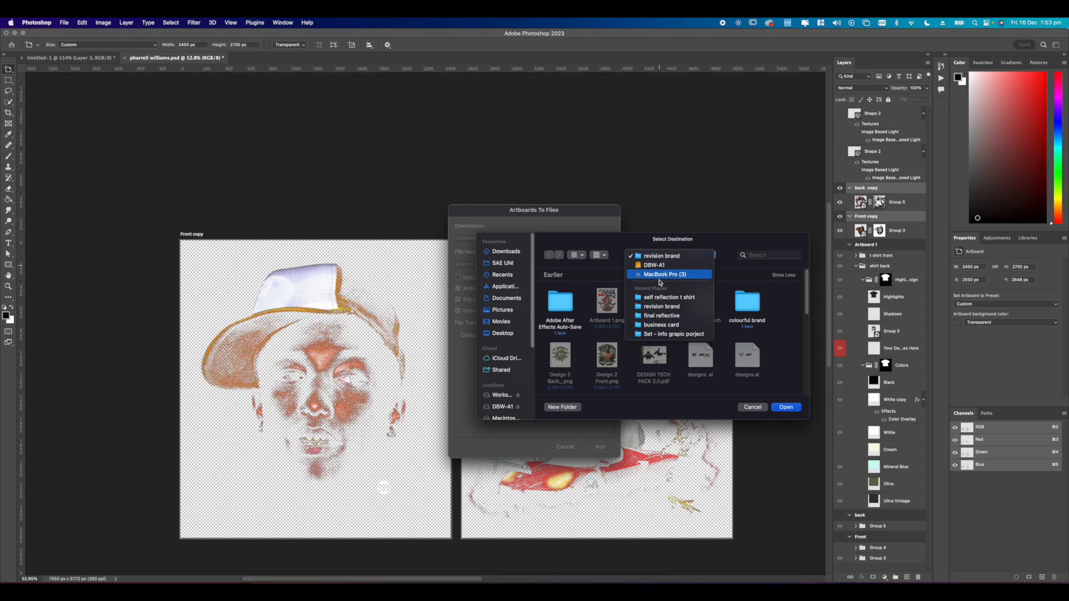
pyautogui.click(651, 298)
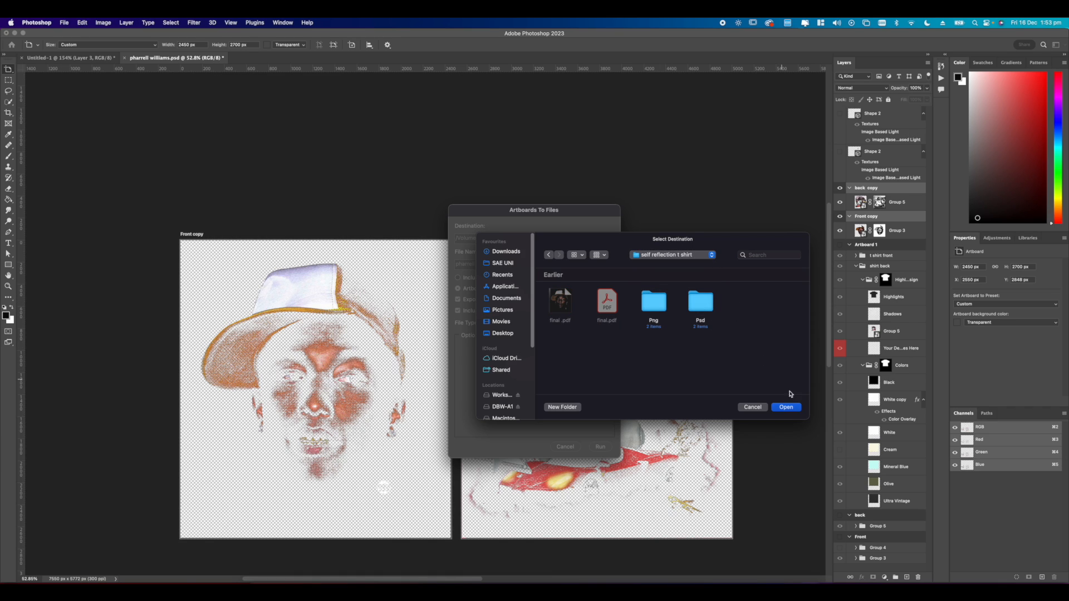
pyautogui.click(785, 407)
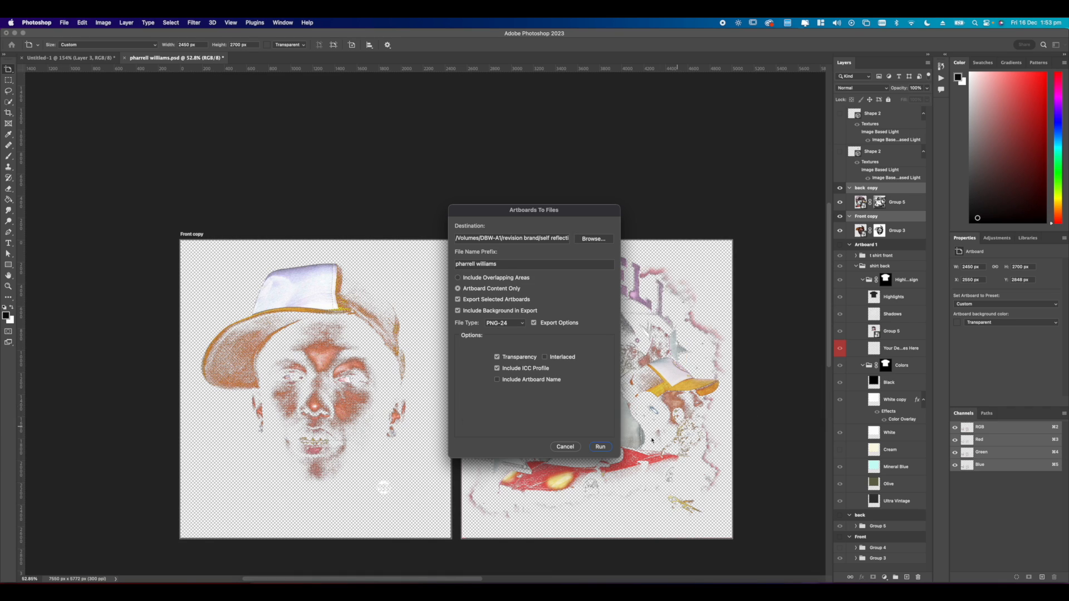
pyautogui.click(601, 447)
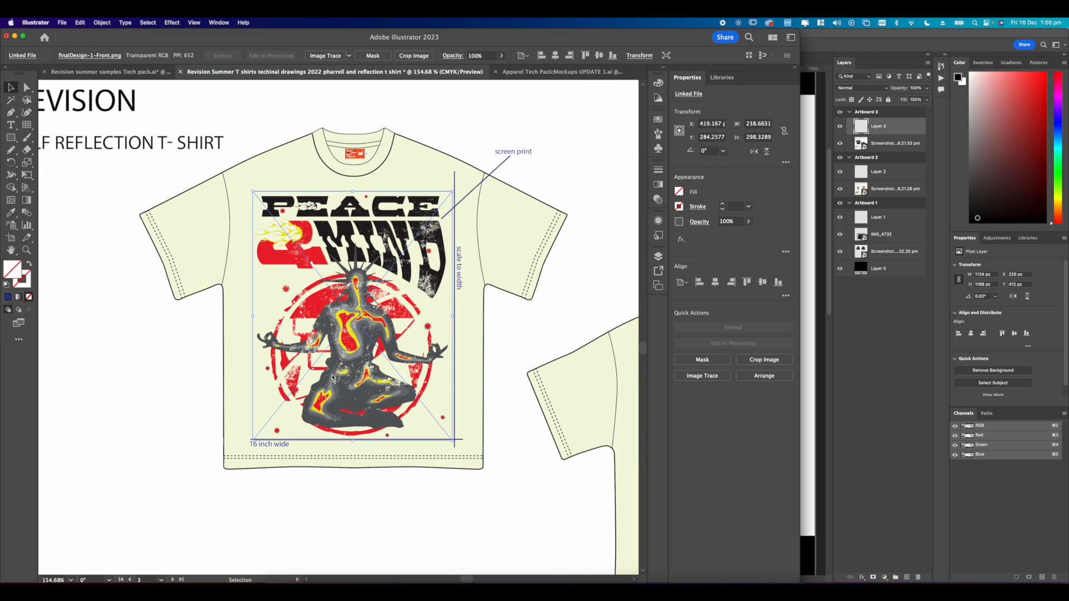
# Replace the front shirt's graphic with the Front copy PSD from the Pharrel t shirt folder, scaled to about 316 by 349 pt.
pyautogui.click(270, 581)
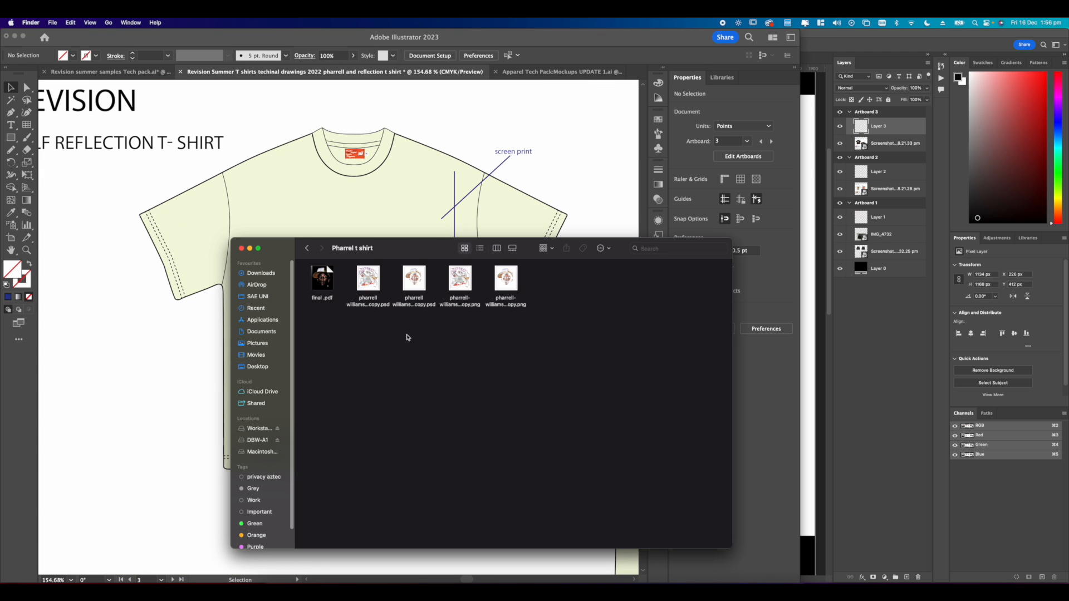
pyautogui.click(415, 281)
pyautogui.click(388, 225)
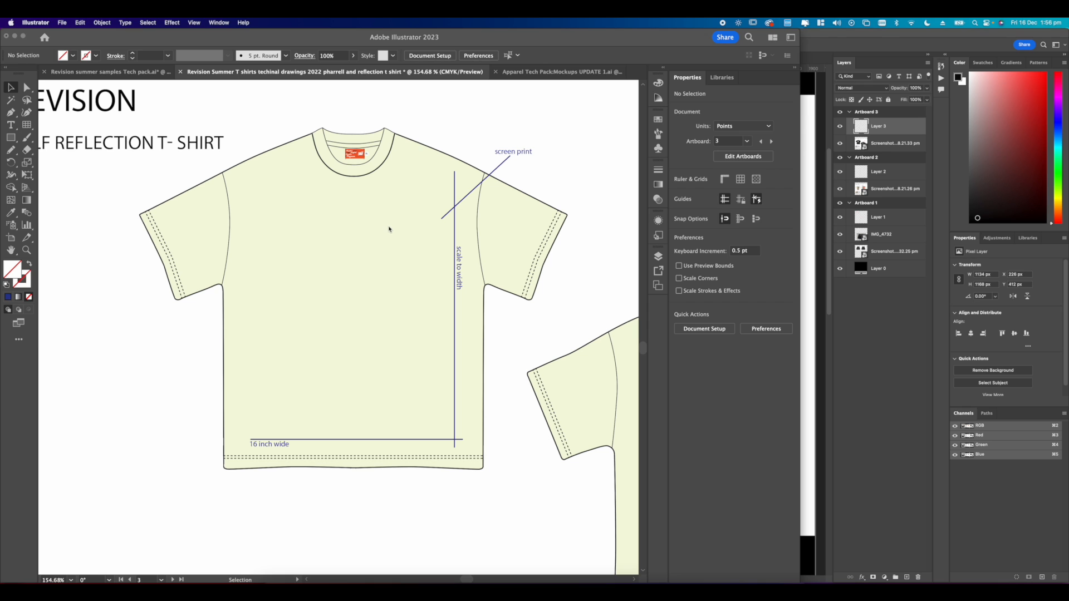
pyautogui.scroll(-5, 383, 282)
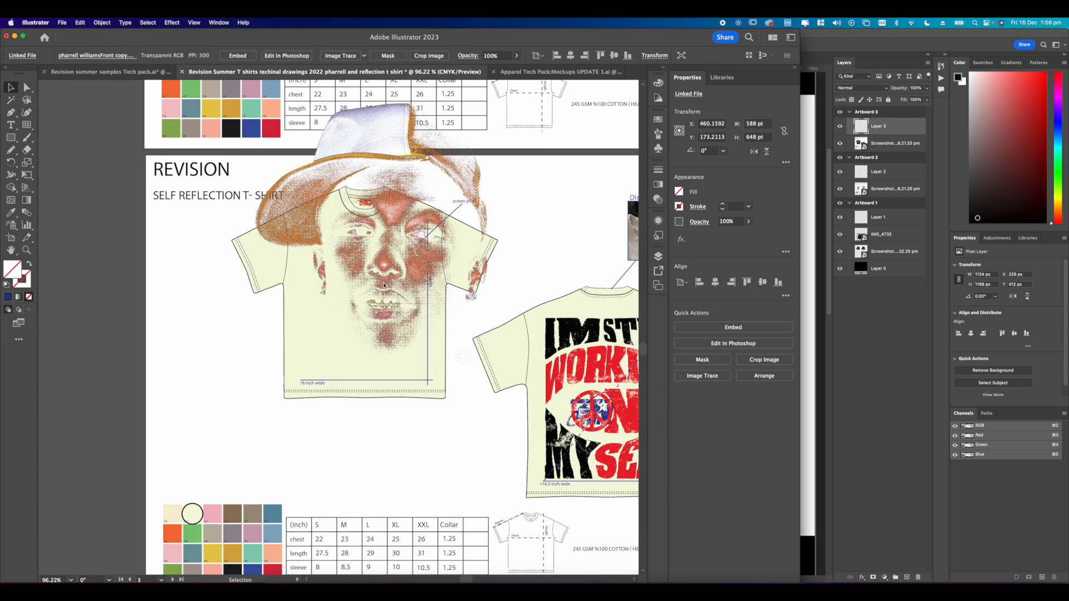
pyautogui.moveTo(521, 251); pyautogui.dragTo(380, 319)
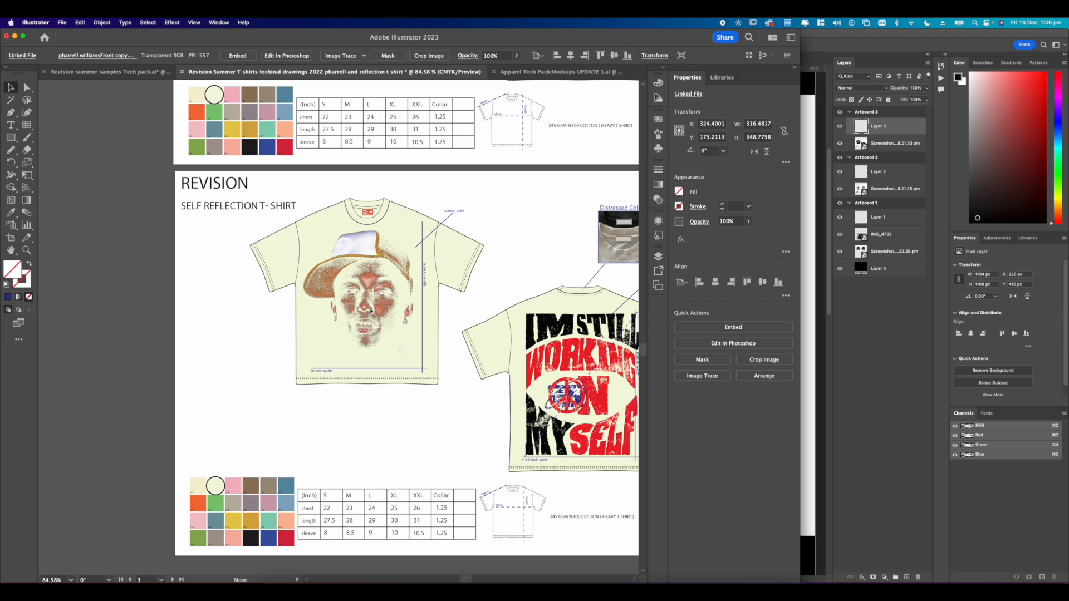
pyautogui.scroll(10, 368, 312)
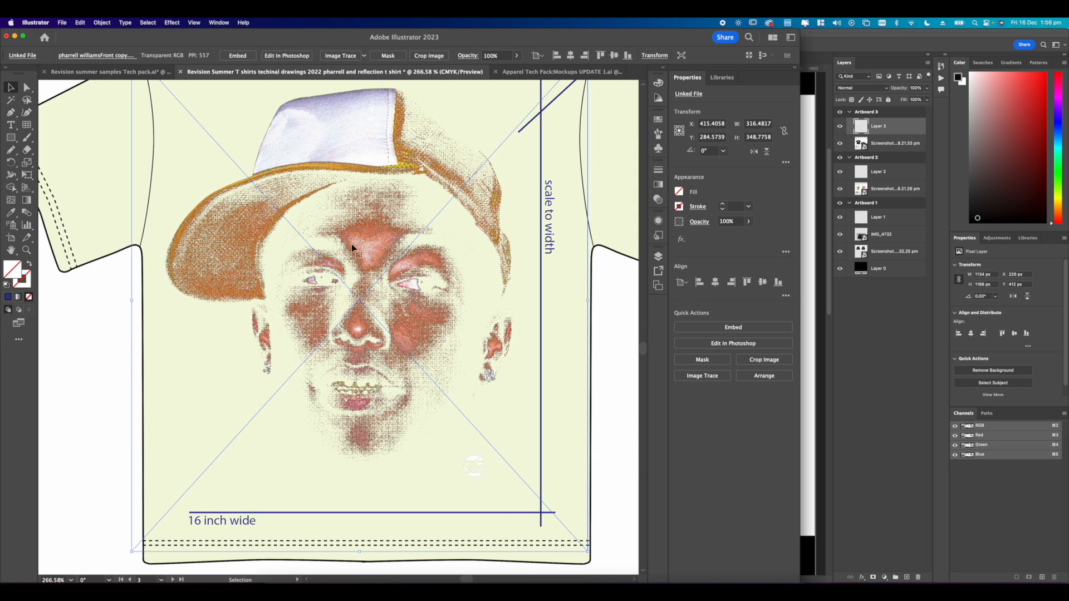
# Recolour the front shirt's body path with the black sampled from the page's colour swatch chart.
pyautogui.scroll(-2, 375, 230)
pyautogui.click(28, 87)
pyautogui.click(124, 149)
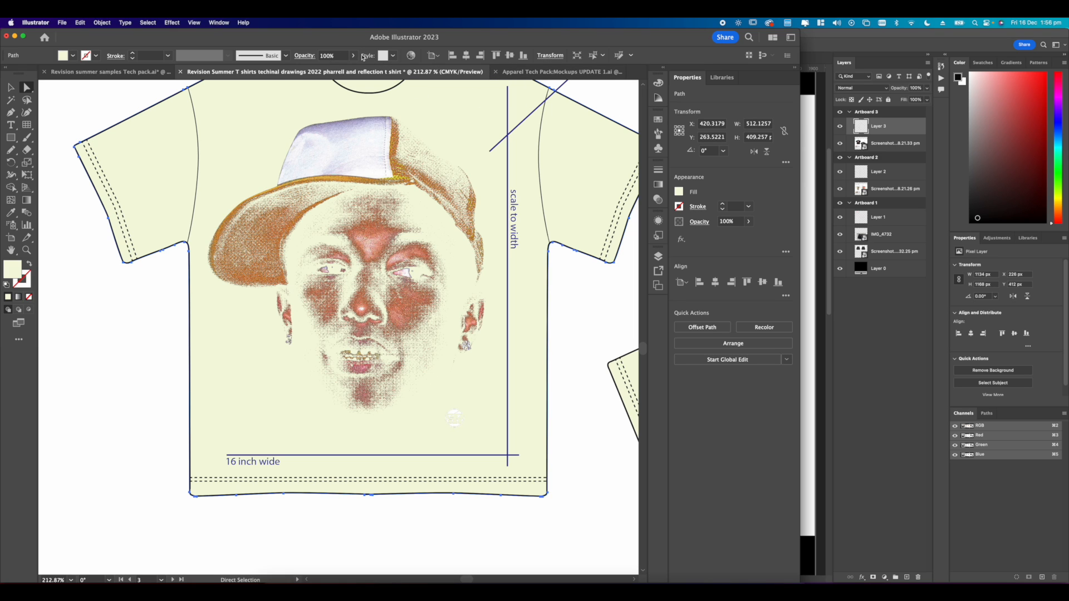
pyautogui.click(398, 56)
pyautogui.click(533, 260)
pyautogui.scroll(-8, 556, 341)
pyautogui.click(444, 278)
pyautogui.click(425, 315)
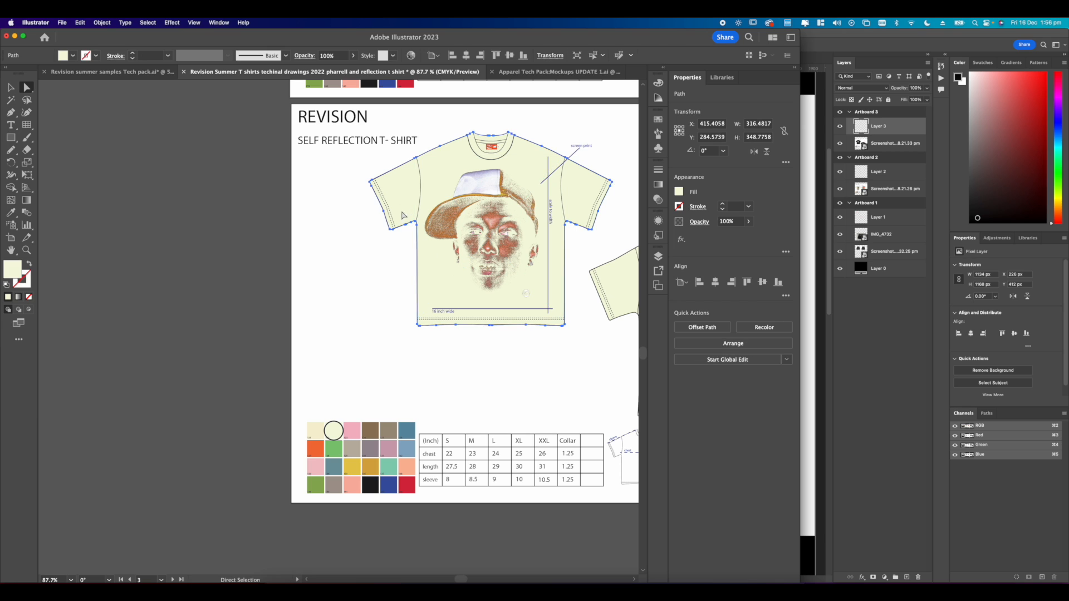
pyautogui.click(10, 215)
pyautogui.click(338, 485)
pyautogui.scroll(-5, 338, 483)
pyautogui.scroll(3, 401, 309)
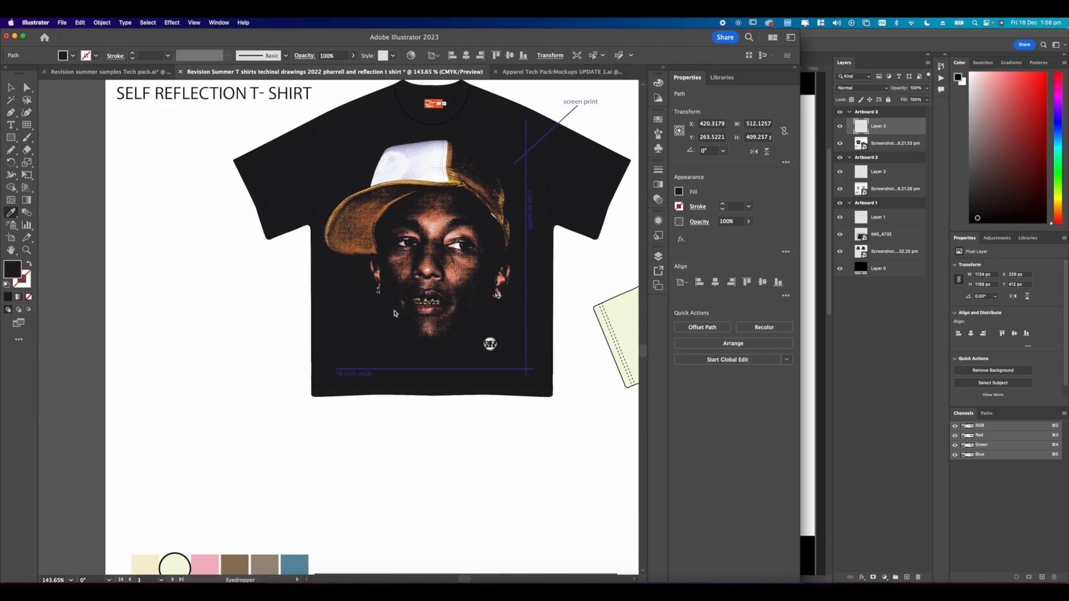
pyautogui.scroll(-3, 394, 313)
# Delete the "IM STILL WORKING ON MYSELF" graphic from the back shirt.
pyautogui.click(10, 87)
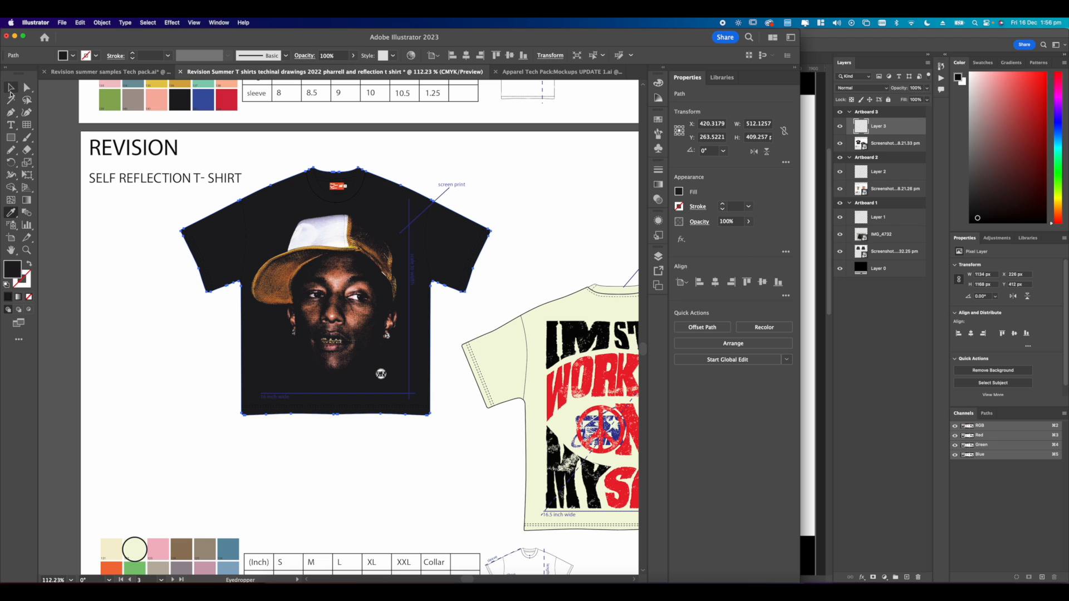
pyautogui.click(496, 217)
pyautogui.hscroll(5, 466, 217)
pyautogui.click(431, 381)
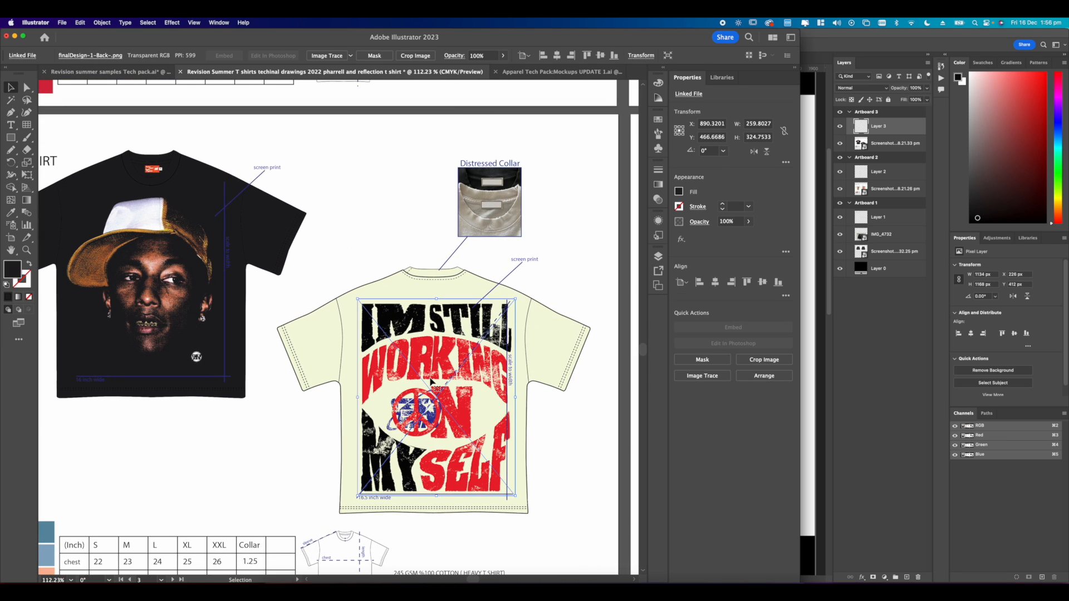
pyautogui.press('Delete')
pyautogui.moveTo(375, 396); pyautogui.dragTo(387, 384)
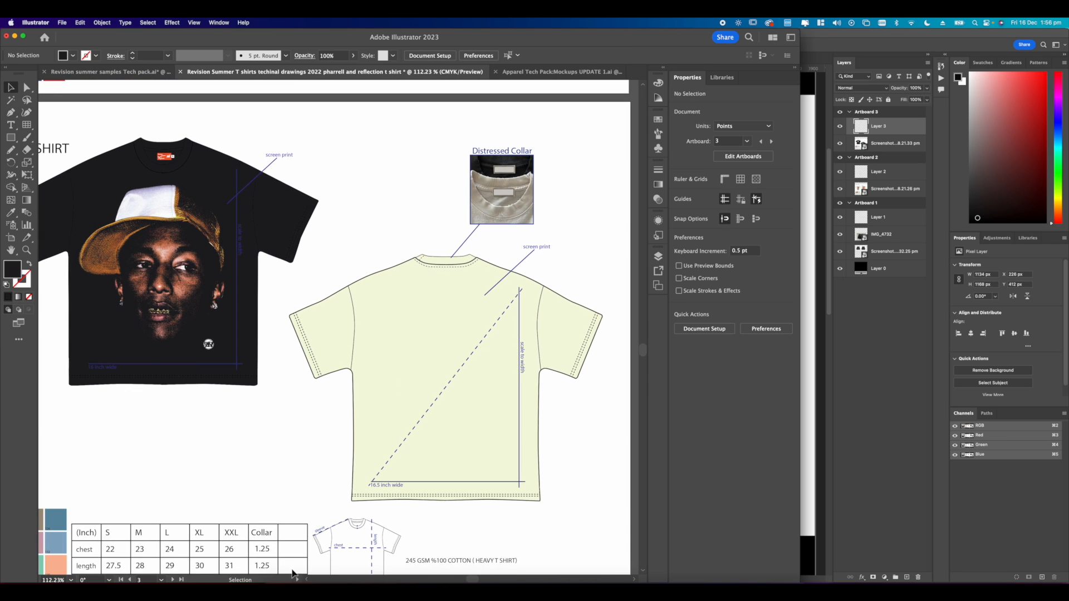
# Place the pharrell williams back copy PNG from the Pharrel t shirt folder on the back shirt, scaled to about 233 by 257 pt.
pyautogui.click(272, 582)
pyautogui.moveTo(440, 252); pyautogui.dragTo(449, 354)
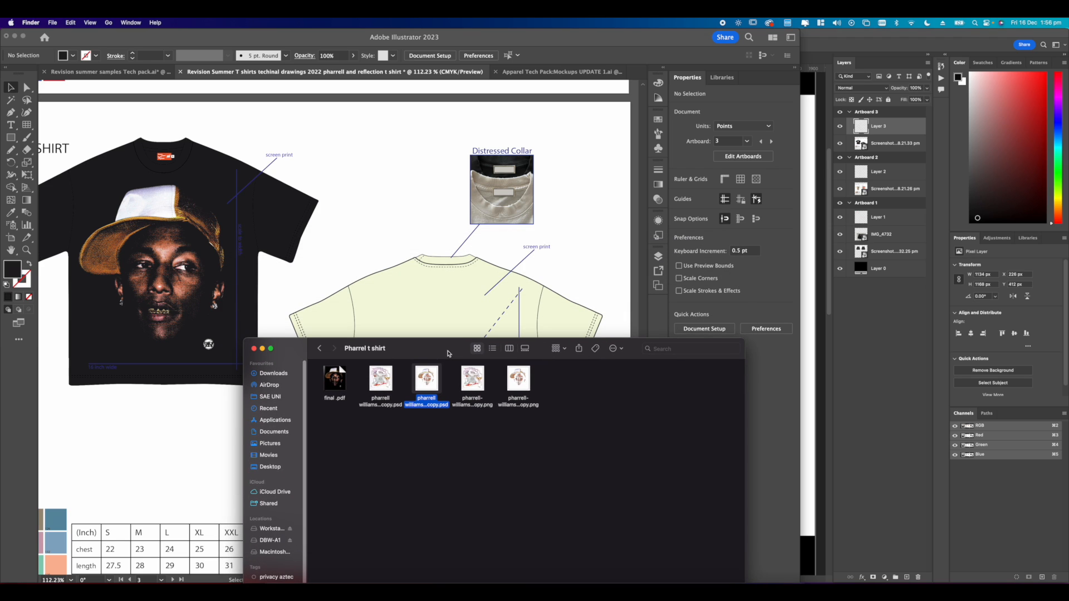
pyautogui.click(471, 384)
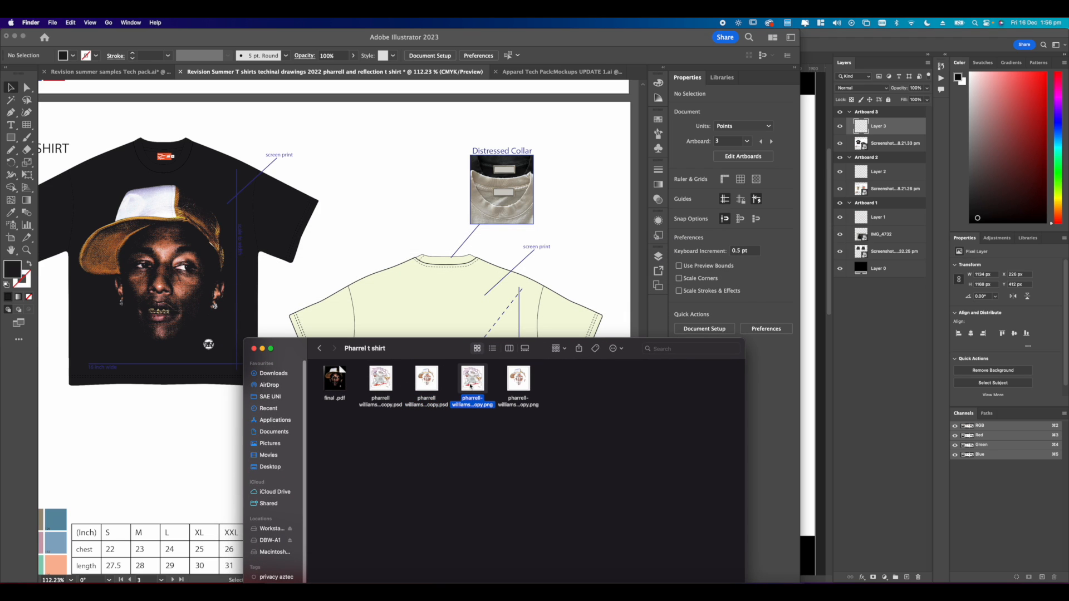
pyautogui.moveTo(480, 405); pyautogui.dragTo(426, 284)
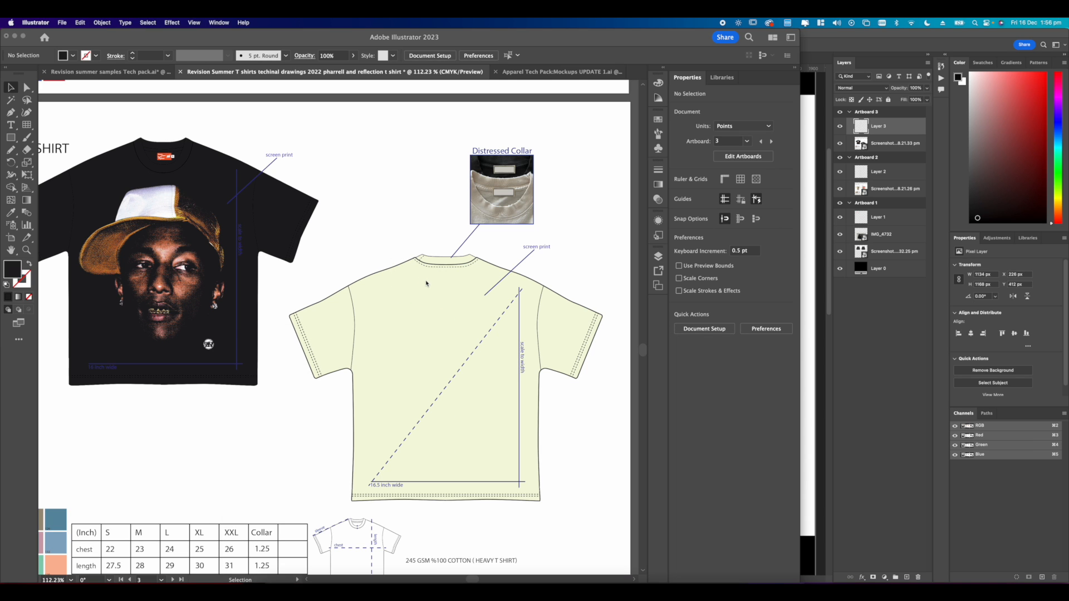
pyautogui.scroll(-5, 428, 291)
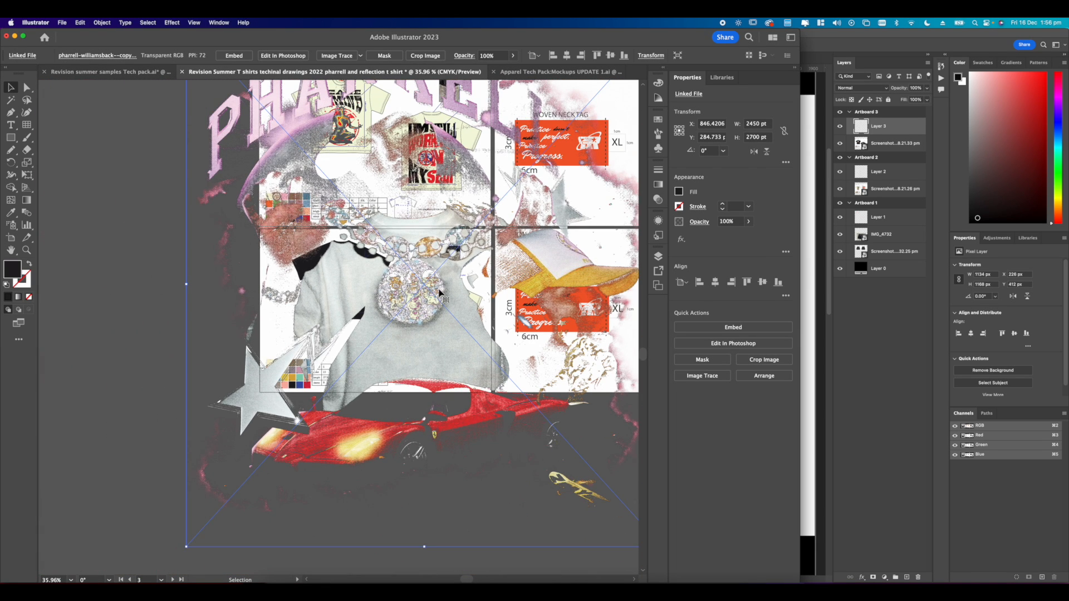
pyautogui.scroll(-2, 533, 284)
pyautogui.moveTo(574, 308); pyautogui.dragTo(482, 345)
pyautogui.scroll(2, 315, 315)
pyautogui.scroll(5, 491, 323)
pyautogui.moveTo(528, 316); pyautogui.dragTo(436, 324)
pyautogui.click(344, 347)
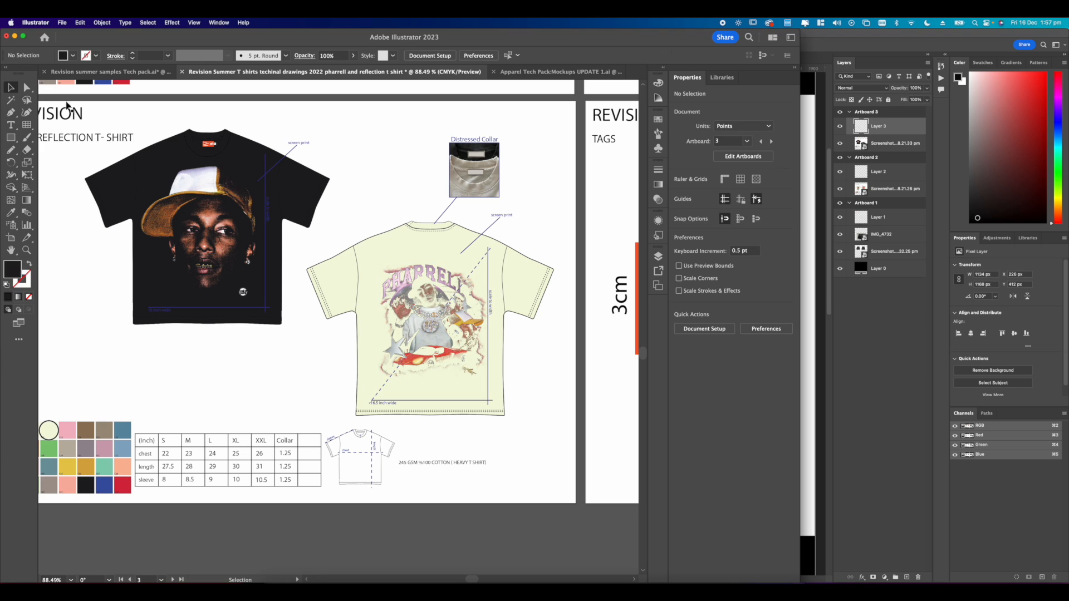
# Recolour the back shirt's body path with the black sampled from the front shirt.
pyautogui.click(345, 279)
pyautogui.click(10, 212)
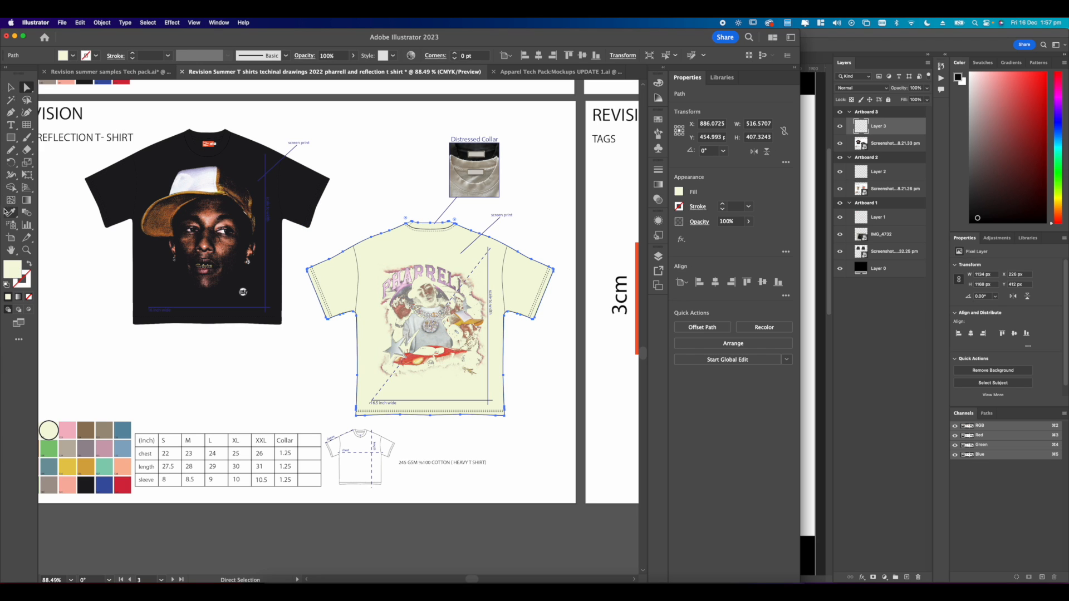
pyautogui.click(103, 176)
pyautogui.click(10, 88)
# Enlarge the PHARRELL graphic proportionally on the back shirt and shift it slightly upward.
pyautogui.click(439, 320)
pyautogui.scroll(5, 443, 321)
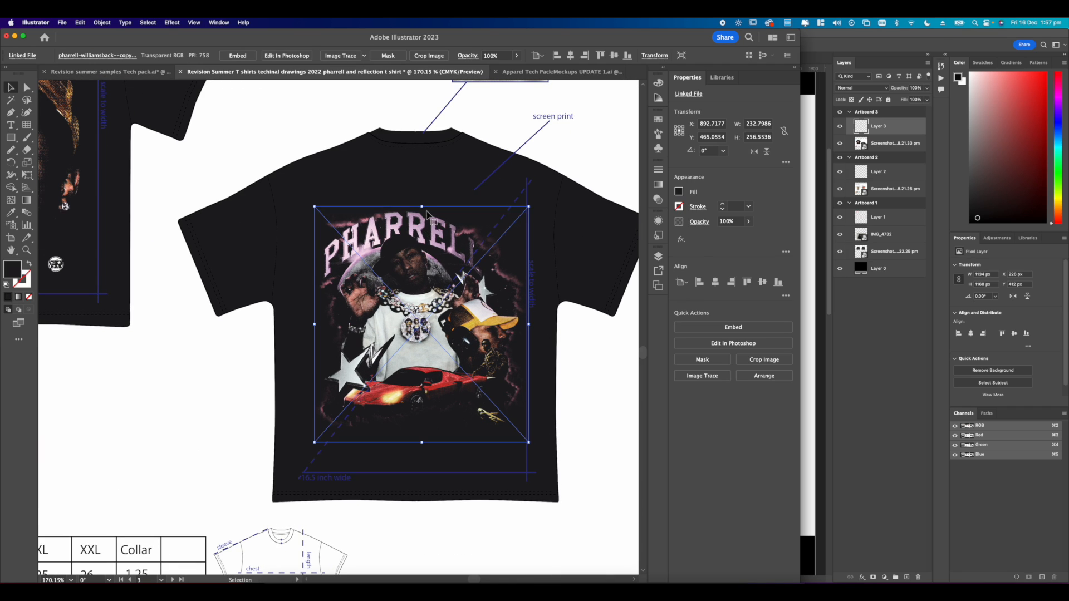
pyautogui.moveTo(420, 208); pyautogui.dragTo(412, 236)
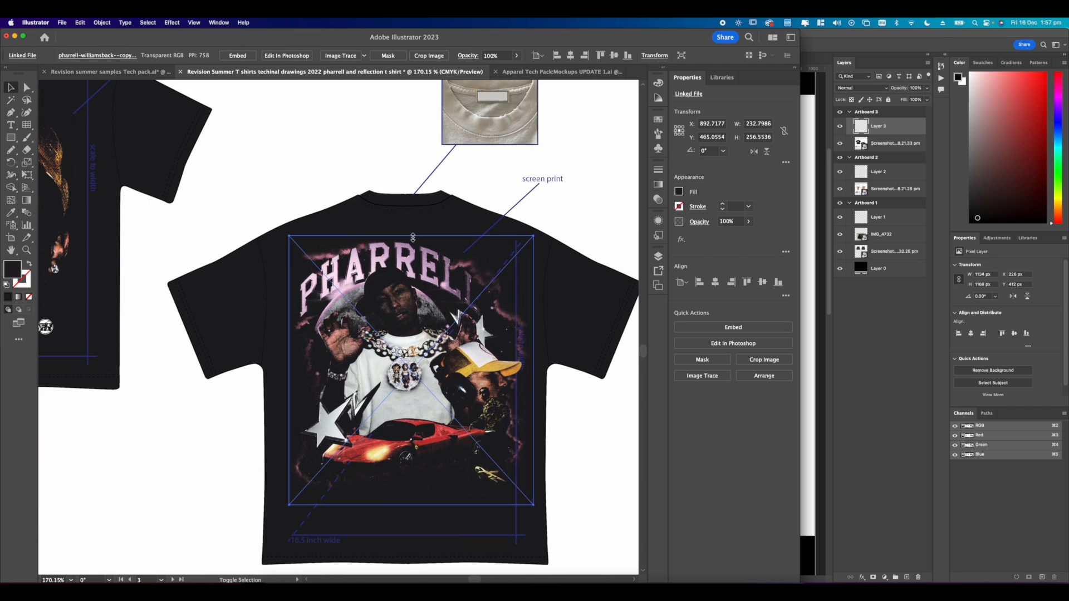
pyautogui.moveTo(394, 298); pyautogui.dragTo(395, 289)
pyautogui.moveTo(600, 484); pyautogui.dragTo(589, 443)
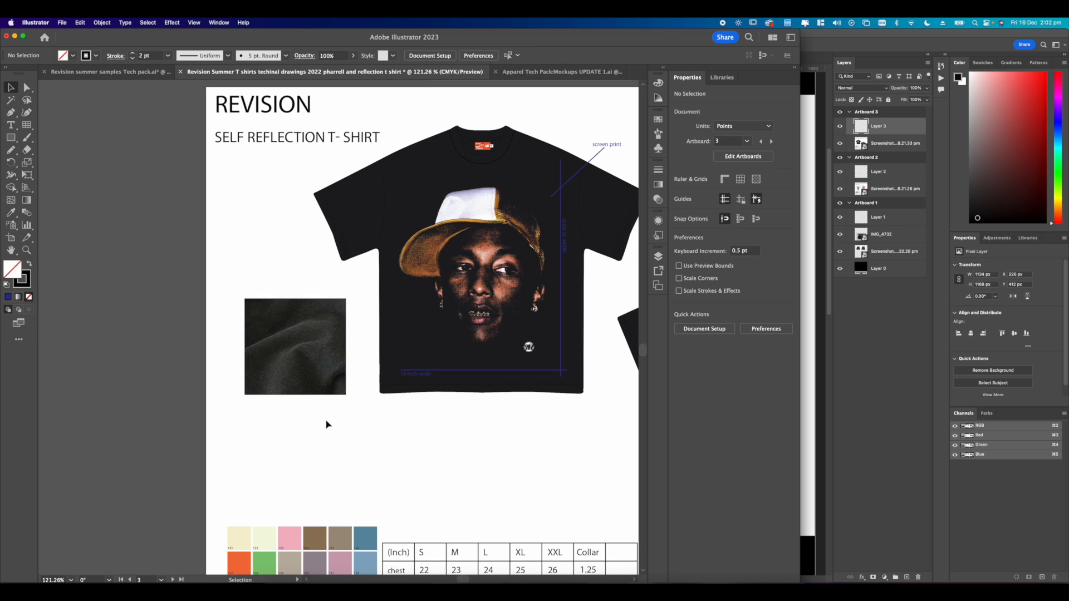
# Move the dark fabric photo lower in the blank area beside the front shirt, above the colour swatch chart.
pyautogui.scroll(1, 306, 398)
pyautogui.click(353, 371)
pyautogui.moveTo(353, 372); pyautogui.dragTo(346, 432)
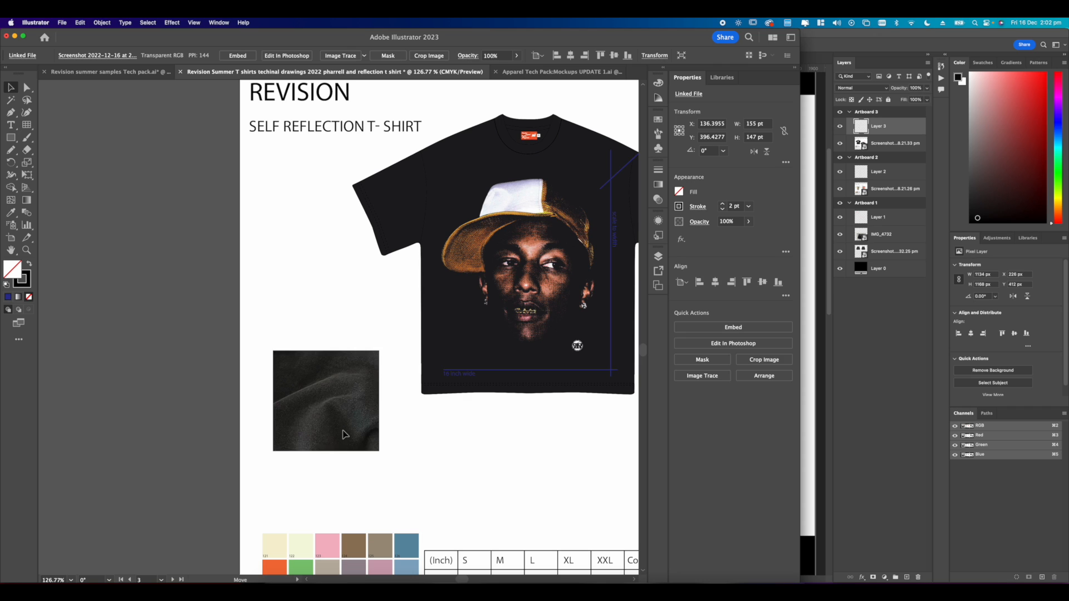
pyautogui.click(403, 416)
pyautogui.scroll(-1, 403, 415)
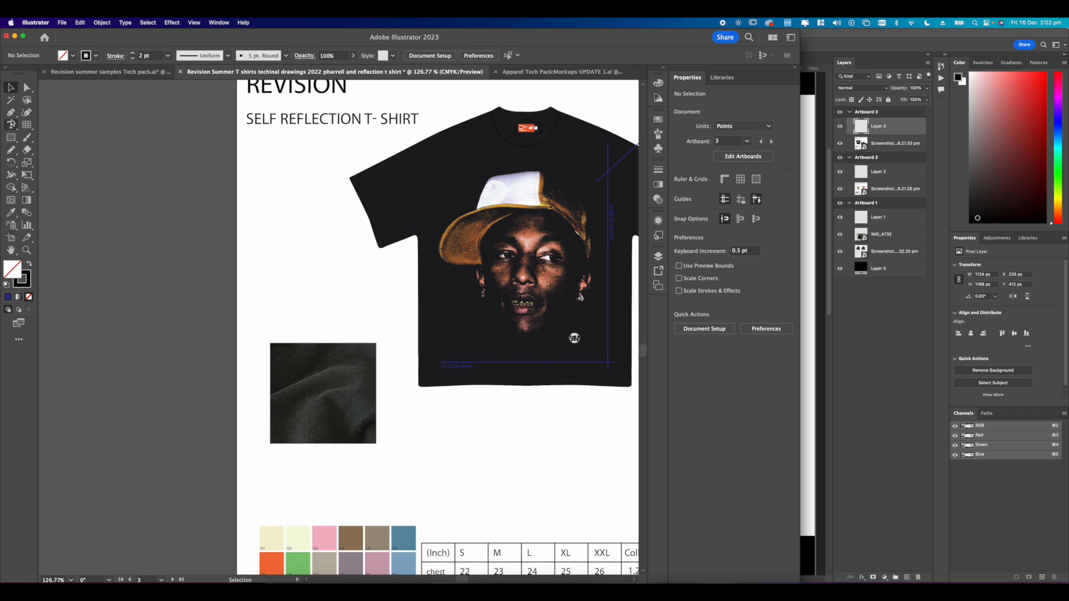
# Copy the circled black swatch beside the fabric photo and link the two with a straight Pen line.
pyautogui.scroll(-5, 262, 305)
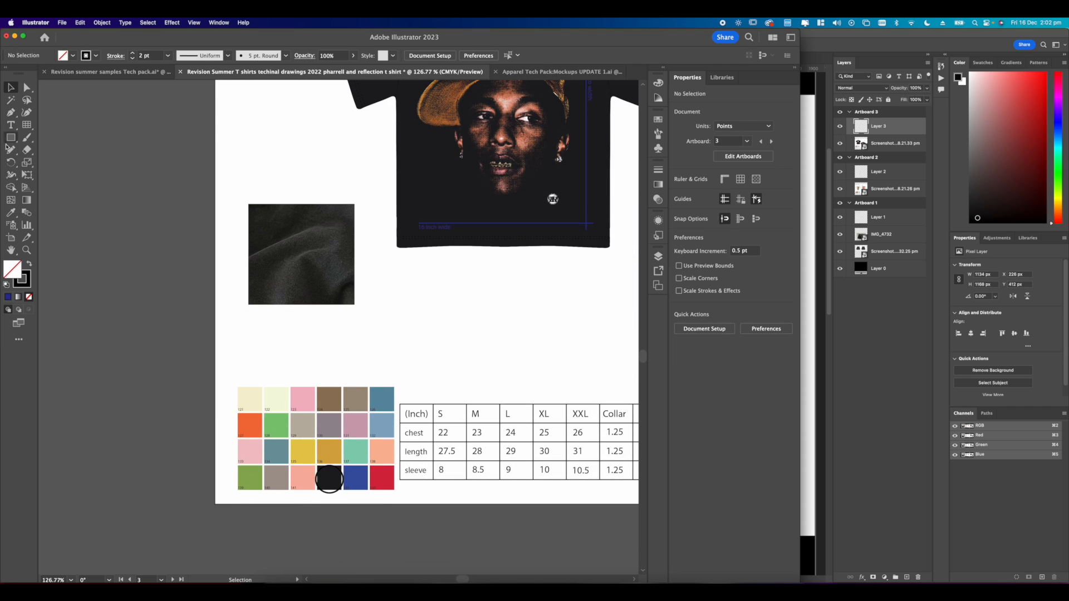
pyautogui.click(328, 489)
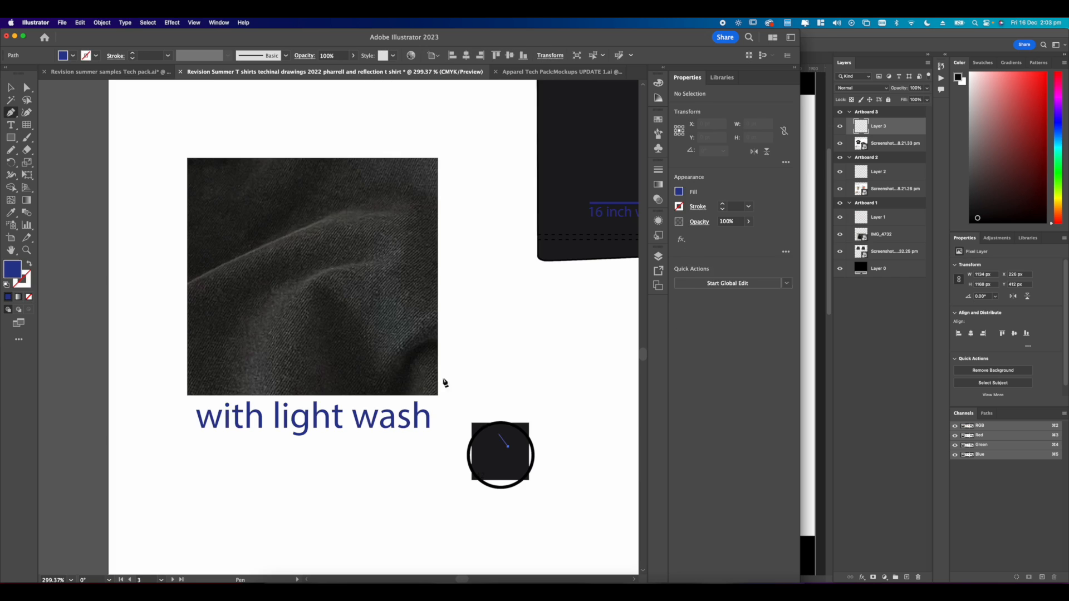
pyautogui.click(358, 301)
pyautogui.click(10, 87)
# Match the fabric leader line's stroke to the blue of the existing callout lines with the Eyedropper.
pyautogui.scroll(-10, 134, 123)
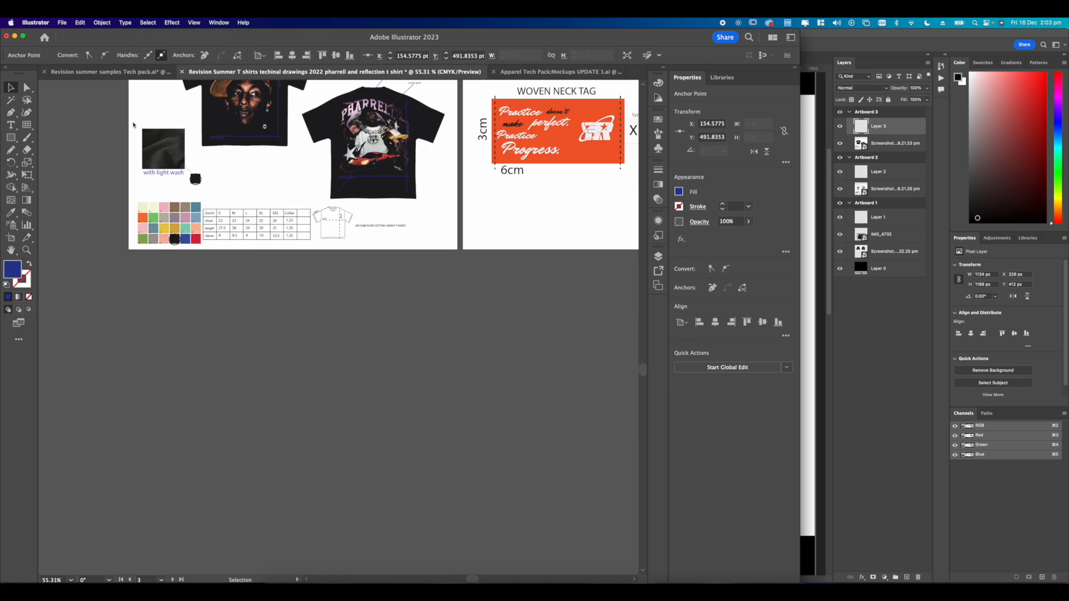
pyautogui.moveTo(221, 137); pyautogui.dragTo(326, 301)
pyautogui.scroll(8, 322, 248)
pyautogui.click(11, 215)
pyautogui.scroll(3, 403, 215)
pyautogui.click(399, 205)
pyautogui.scroll(-15, 271, 229)
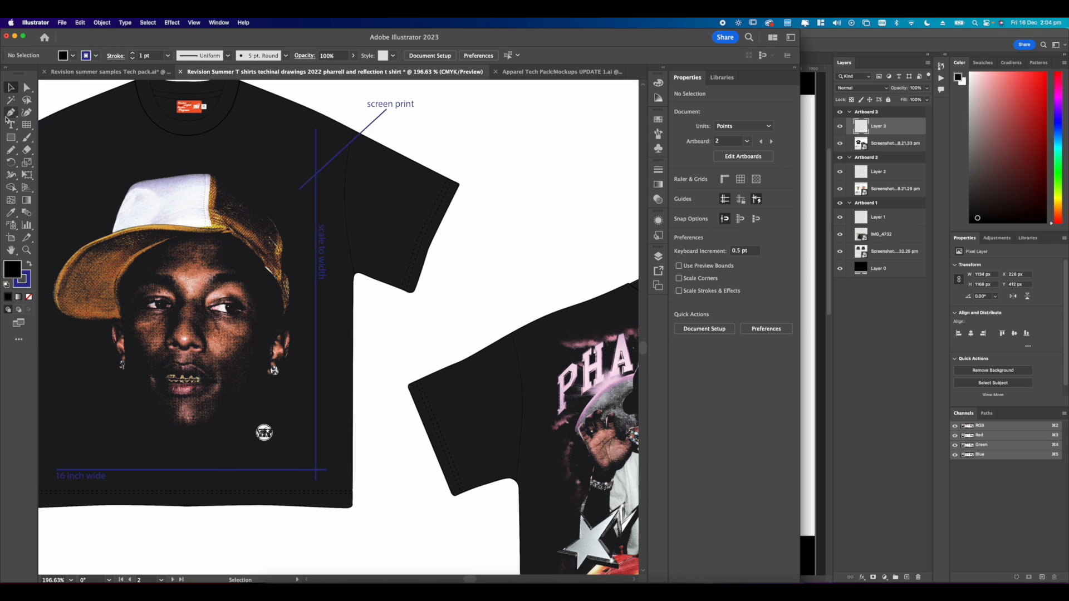
# Draw a Pen leader line from the front graphic's cap edge out to the blank area between the two shirts.
pyautogui.click(10, 114)
pyautogui.click(275, 312)
pyautogui.click(468, 304)
pyautogui.click(275, 306)
pyautogui.press('v')
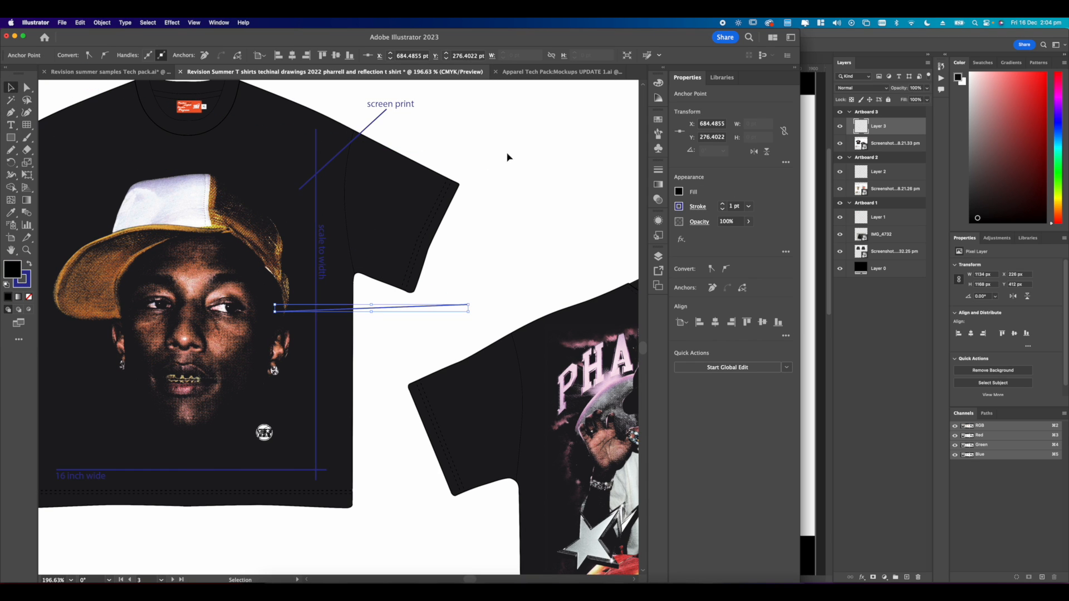
# Duplicate the "screen print" label at the end of the cap's leader line and change its text to "Do not print shadows".
pyautogui.click(390, 155)
pyautogui.click(406, 107)
pyautogui.moveTo(406, 107); pyautogui.dragTo(508, 303)
pyautogui.click(521, 293)
pyautogui.scroll(5, 508, 294)
pyautogui.press('t')
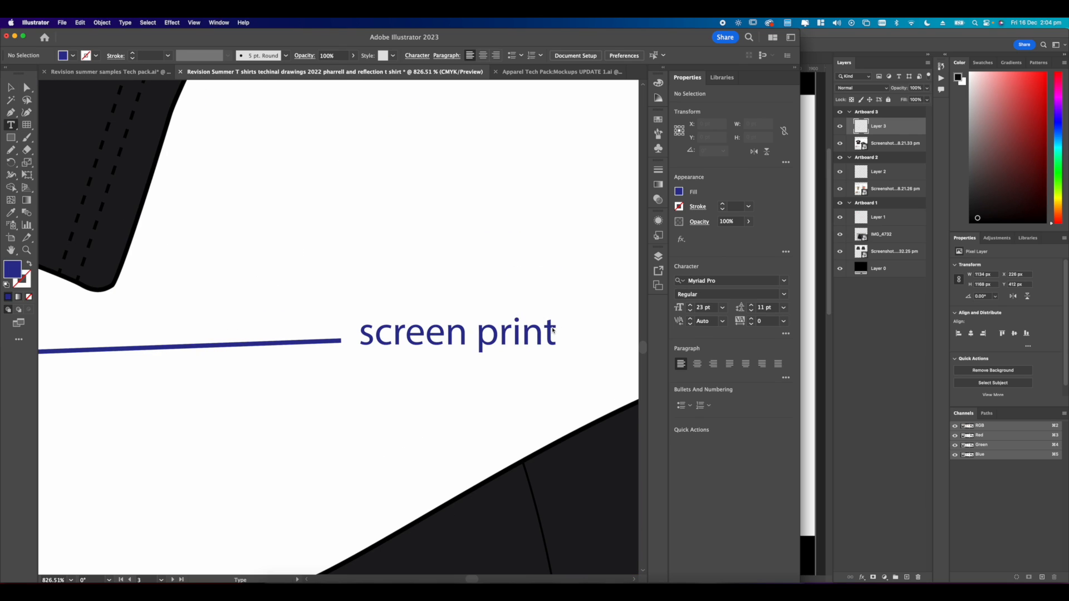
pyautogui.moveTo(552, 331); pyautogui.dragTo(350, 327)
pyautogui.write('Do not')
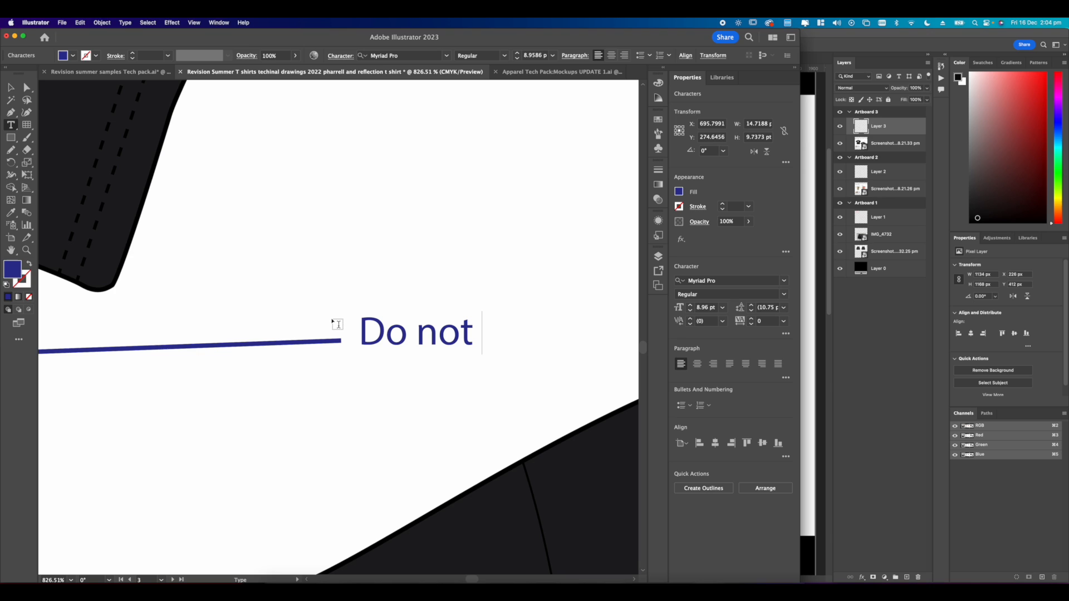
pyautogui.write(' print shad')
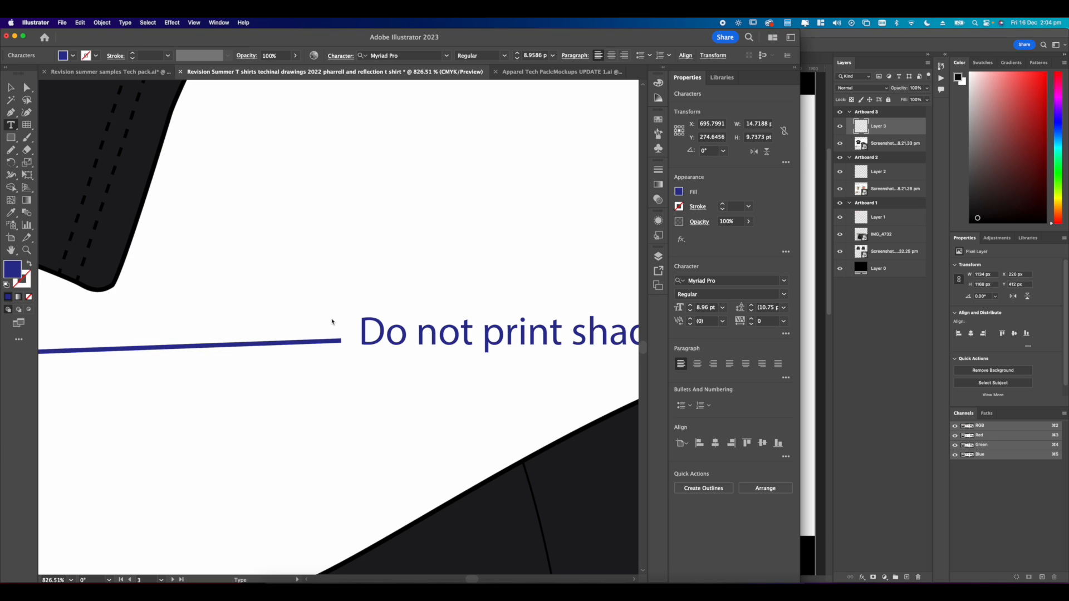
pyautogui.scroll(-3, 331, 321)
pyautogui.press('Escape')
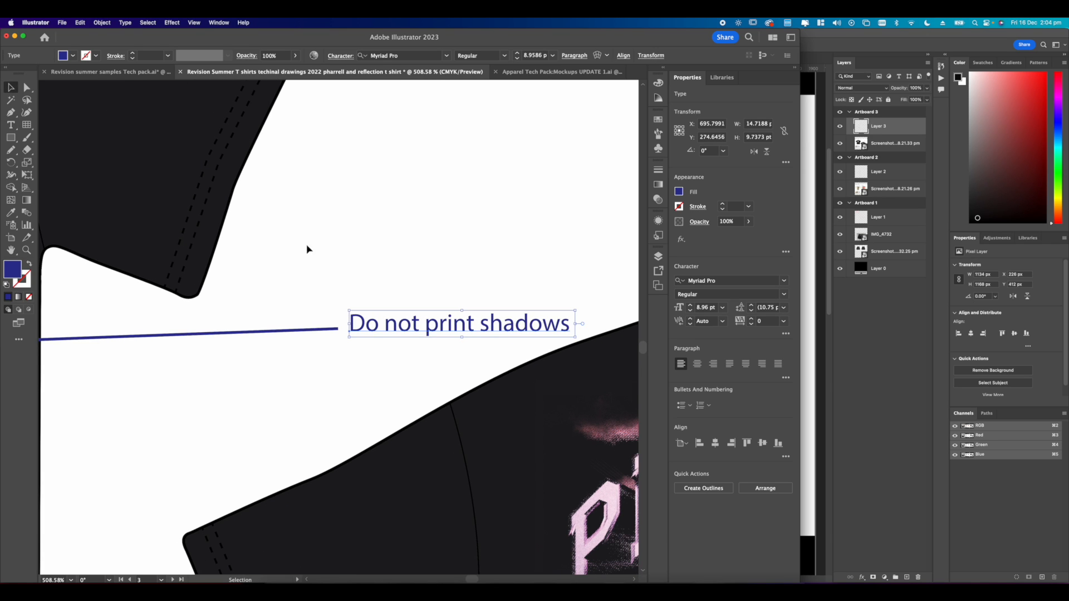
pyautogui.click(434, 290)
# Examine the front shirt's portrait graphic up close, along with the fabric photo and the page's annotations.
pyautogui.scroll(-5, 434, 290)
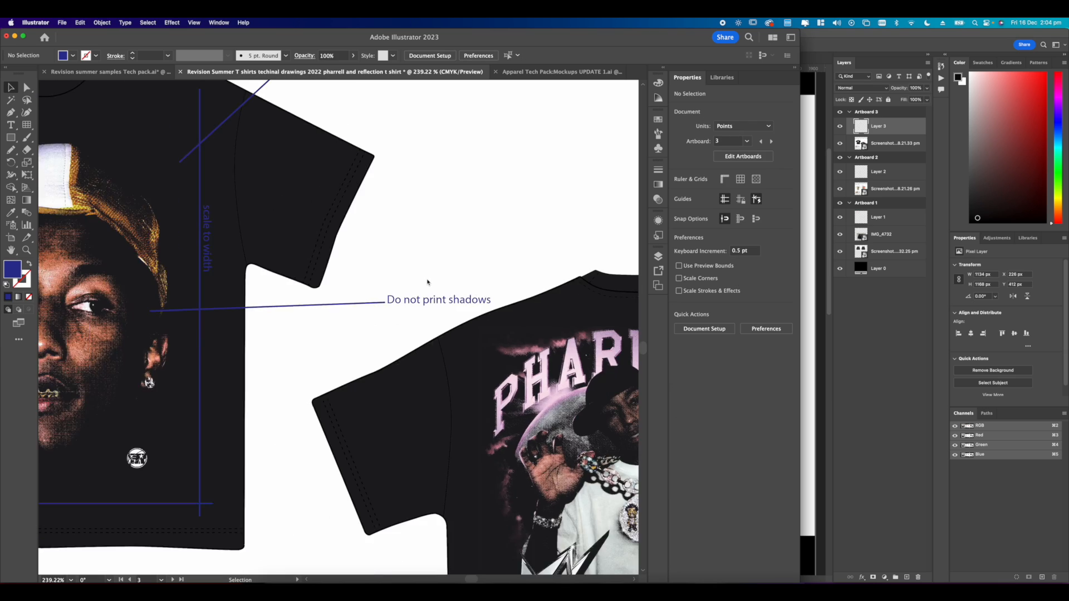
pyautogui.scroll(3, 349, 284)
pyautogui.scroll(5, 349, 284)
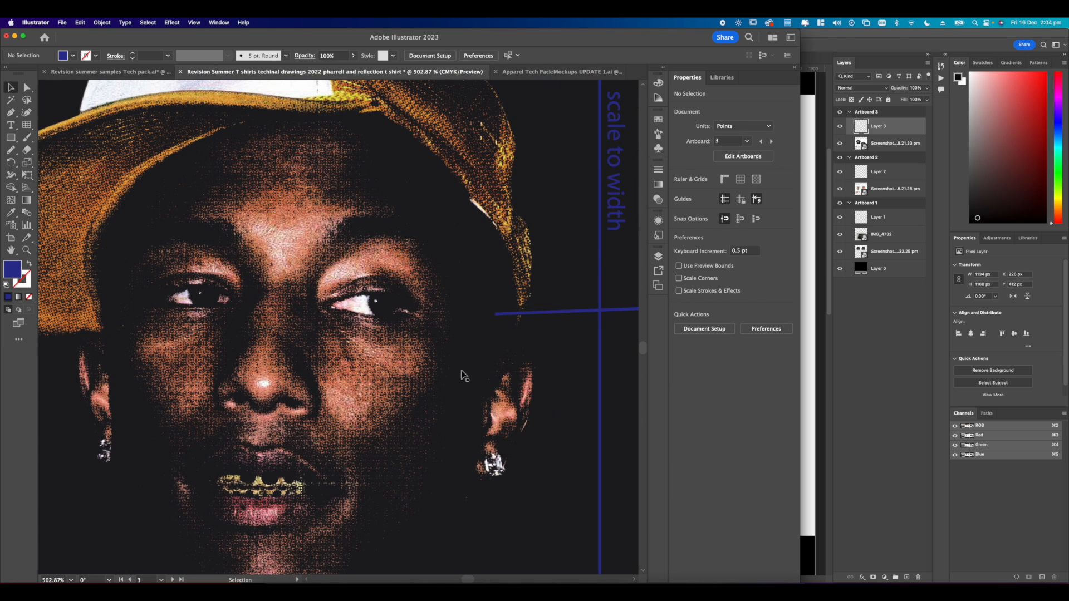
pyautogui.scroll(-2, 440, 450)
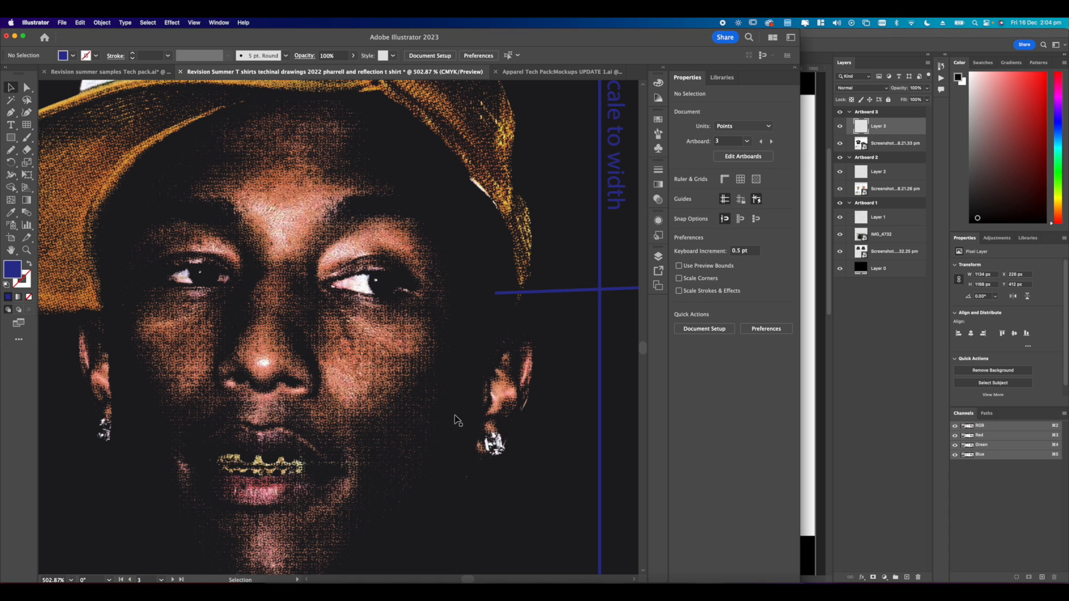
pyautogui.scroll(-5, 342, 396)
pyautogui.moveTo(502, 432); pyautogui.dragTo(404, 392)
pyautogui.scroll(3, 98, 374)
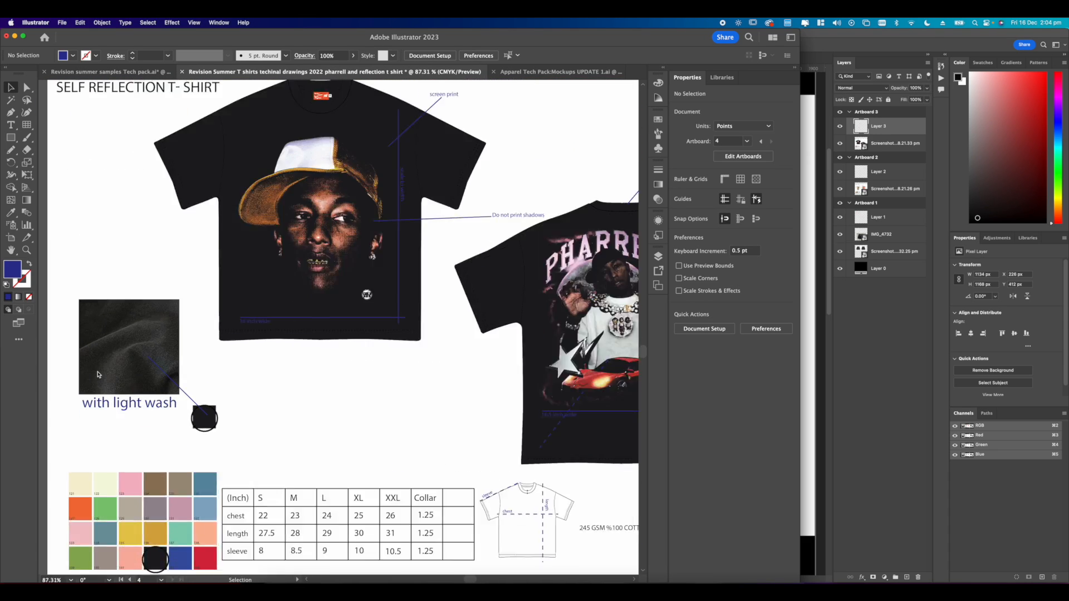
pyautogui.scroll(2, 98, 374)
pyautogui.scroll(5, 391, 288)
pyautogui.scroll(-6, 392, 287)
# Change the front shirt's "screen print" label to "screen print only".
pyautogui.scroll(3, 410, 235)
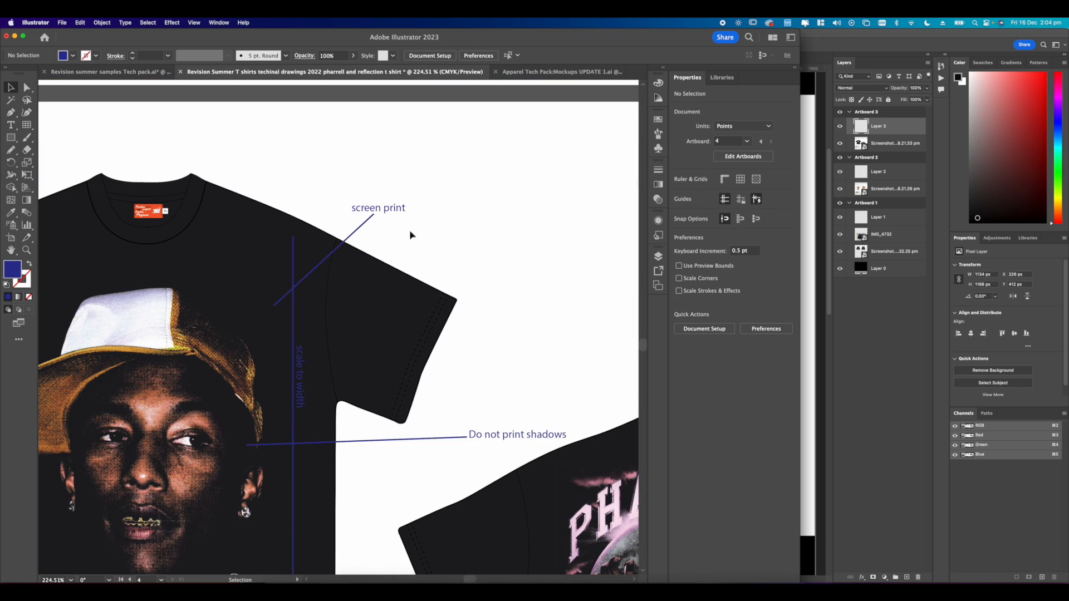
pyautogui.click(398, 212)
pyautogui.scroll(2, 365, 204)
pyautogui.press('t')
pyautogui.click(428, 212)
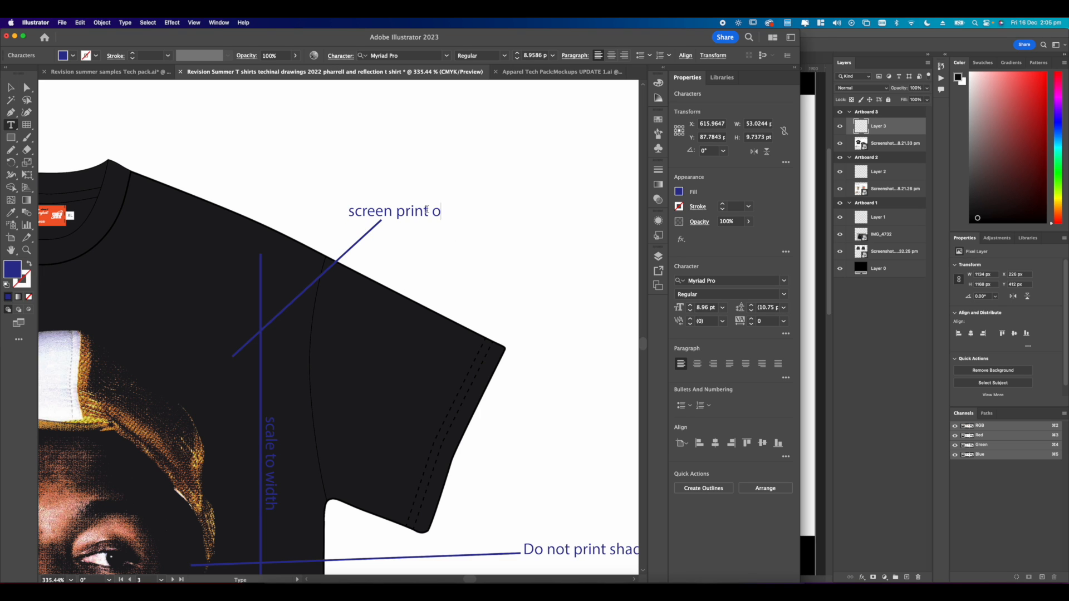
pyautogui.click(11, 88)
pyautogui.click(363, 118)
# Change the back shirt's "screen print" label to "screen print only".
pyautogui.scroll(-3, 363, 117)
pyautogui.scroll(3, 535, 210)
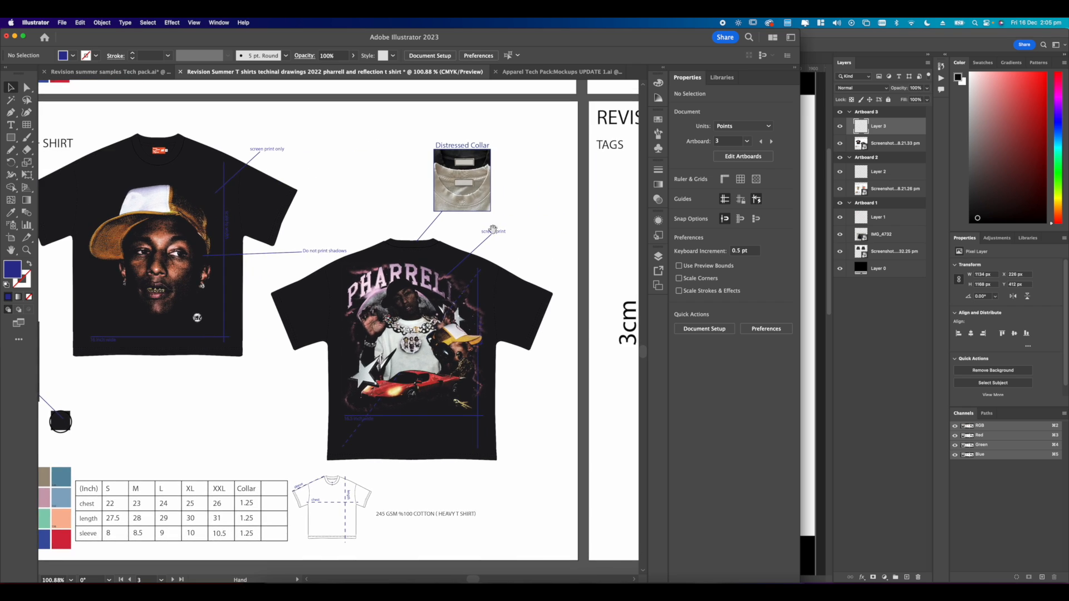
pyautogui.click(499, 232)
pyautogui.scroll(3, 498, 231)
pyautogui.doubleClick(497, 232)
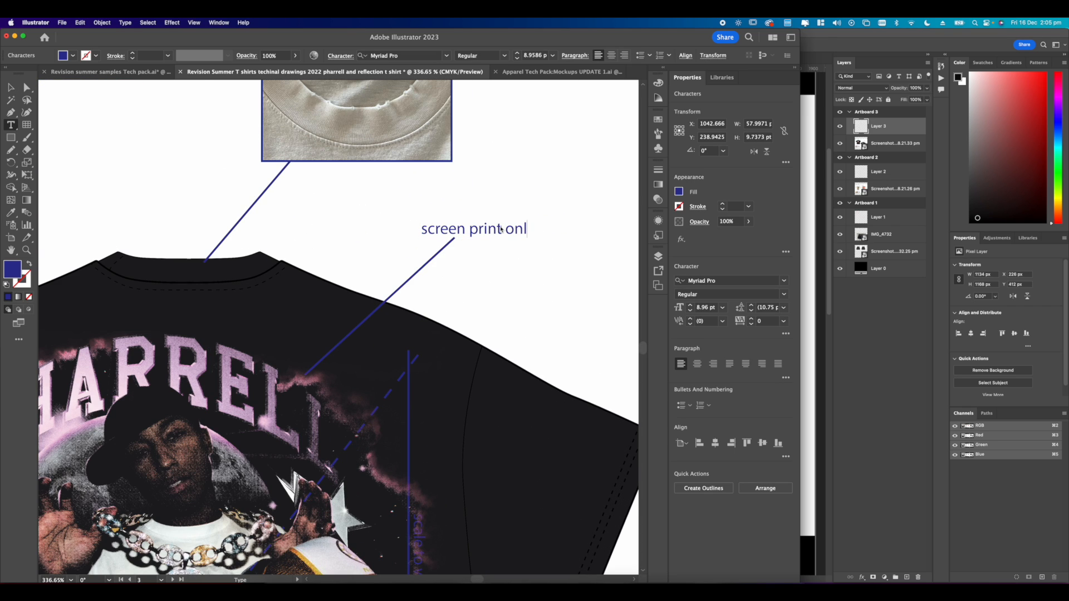
pyautogui.press('Escape')
# Save the tech pack on the computer as an Illustrator 2020 file with PDF compatibility, embedded ICC profiles and compression.
pyautogui.scroll(-10, 86, 112)
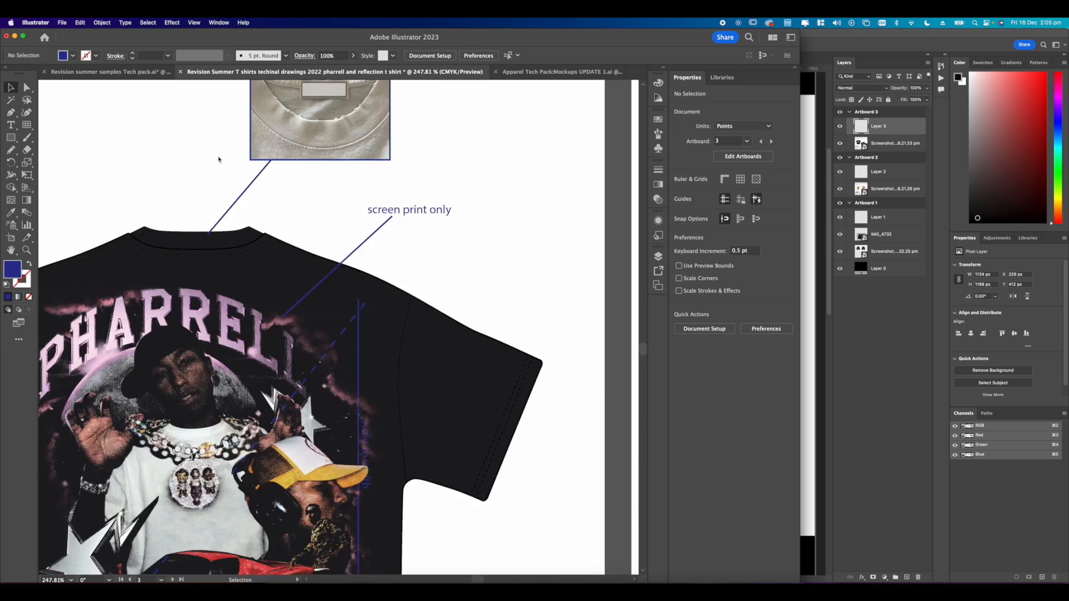
pyautogui.press('super+s')
pyautogui.click(169, 352)
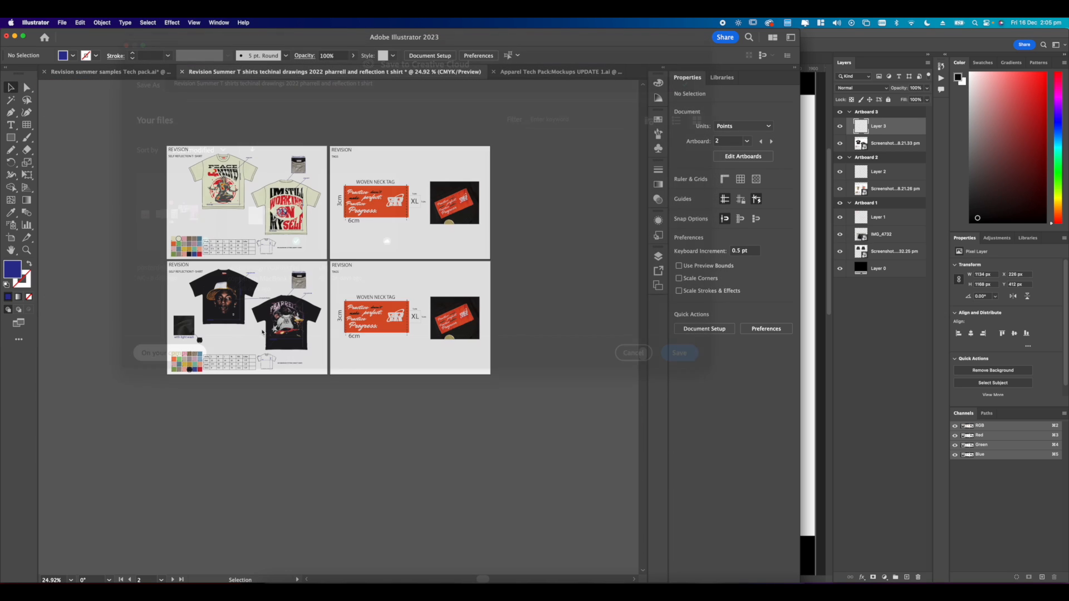
pyautogui.click(553, 145)
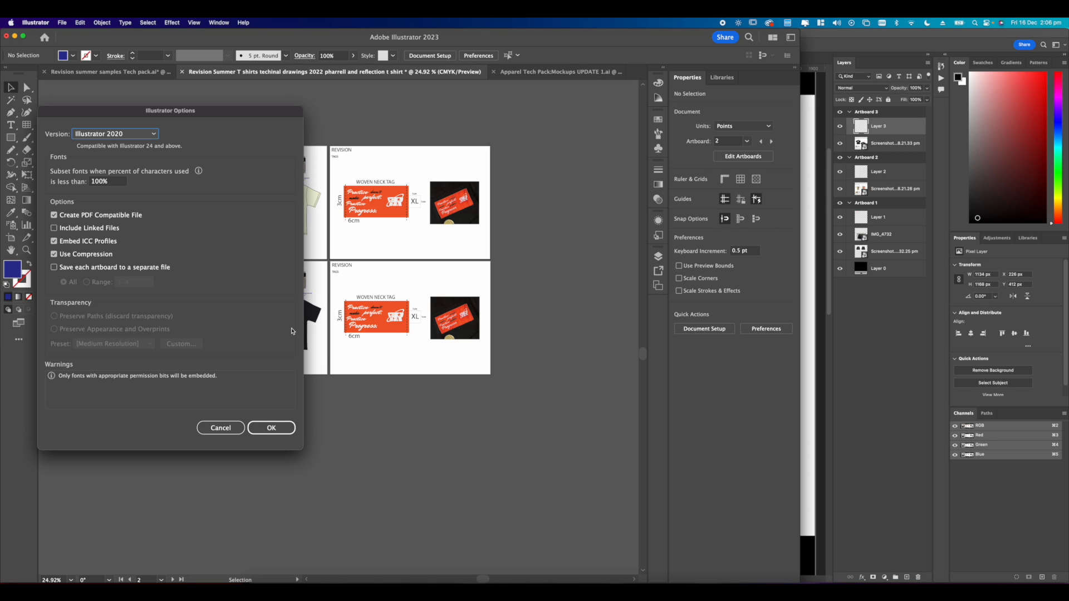
pyautogui.click(292, 427)
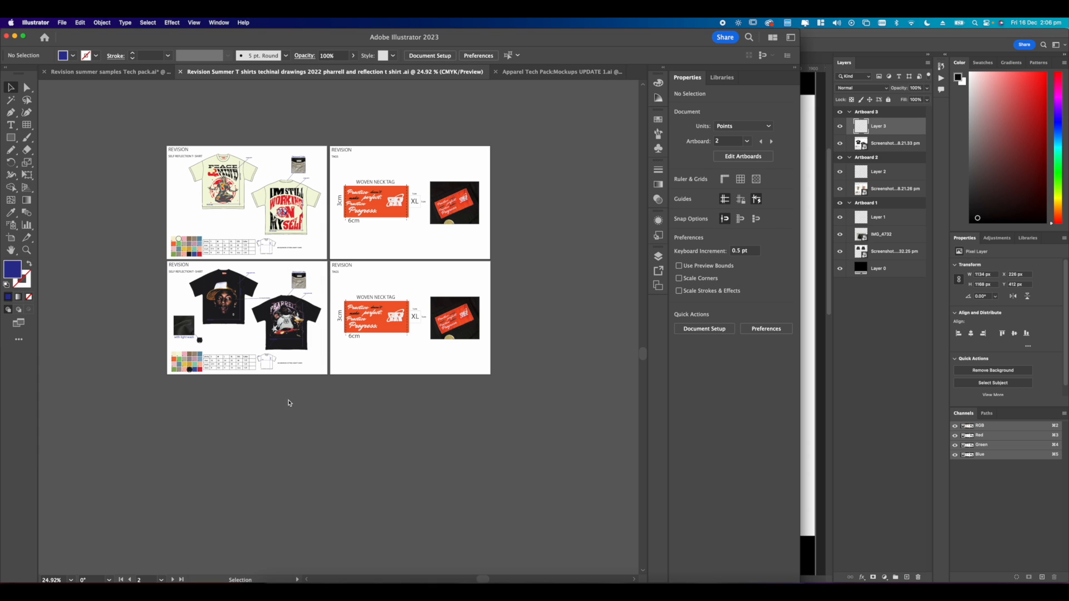
# Save a copy of the T-shirt tech pack in Adobe PDF format in the self reflection t shirt folder, including all artboards.
pyautogui.scroll(3, 268, 262)
pyautogui.click(63, 23)
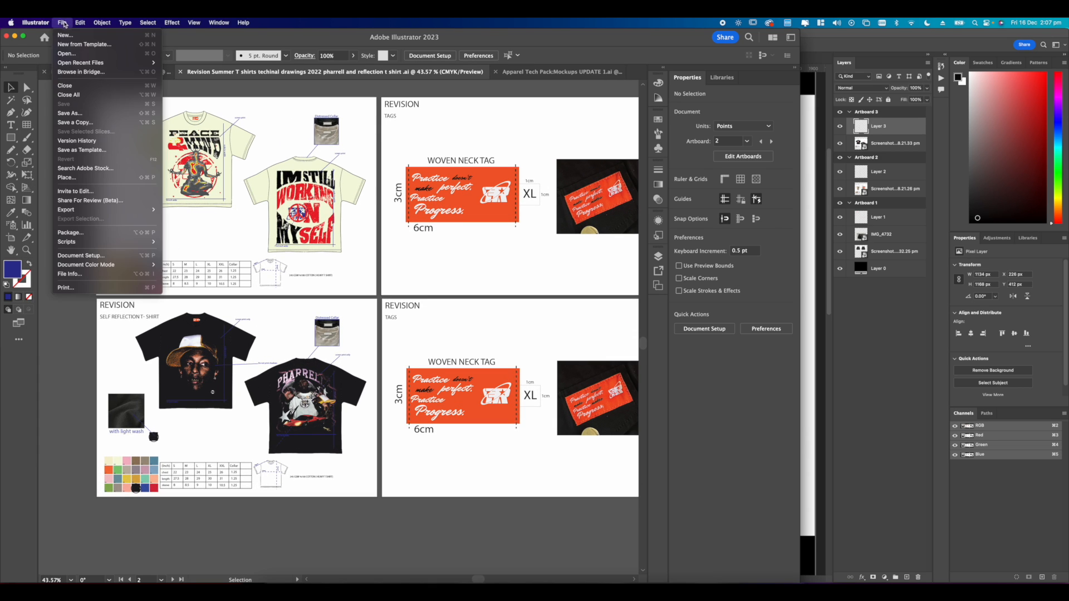
pyautogui.click(77, 113)
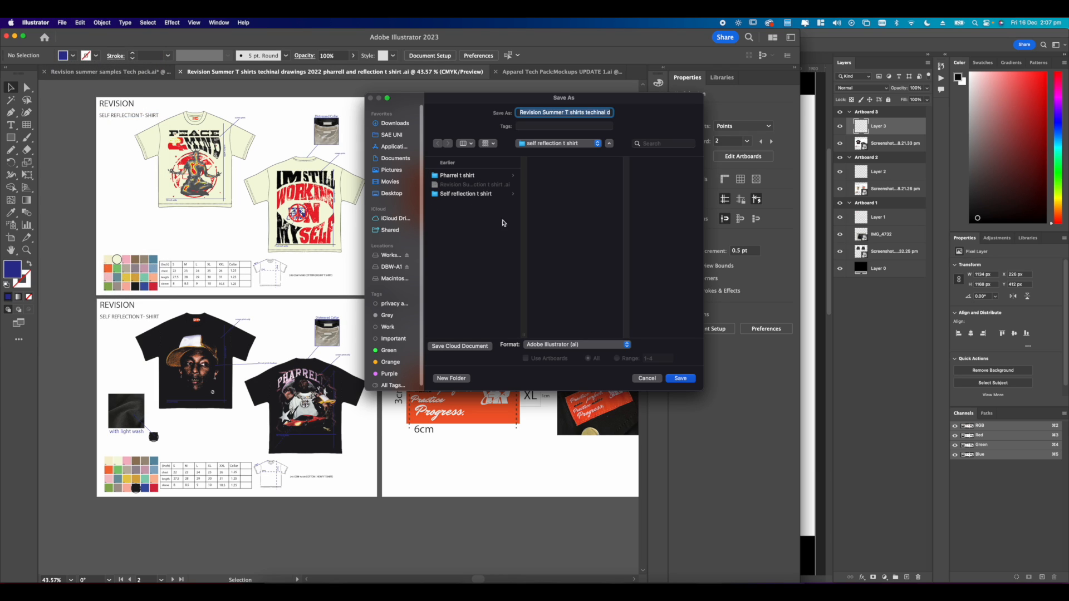
pyautogui.click(565, 349)
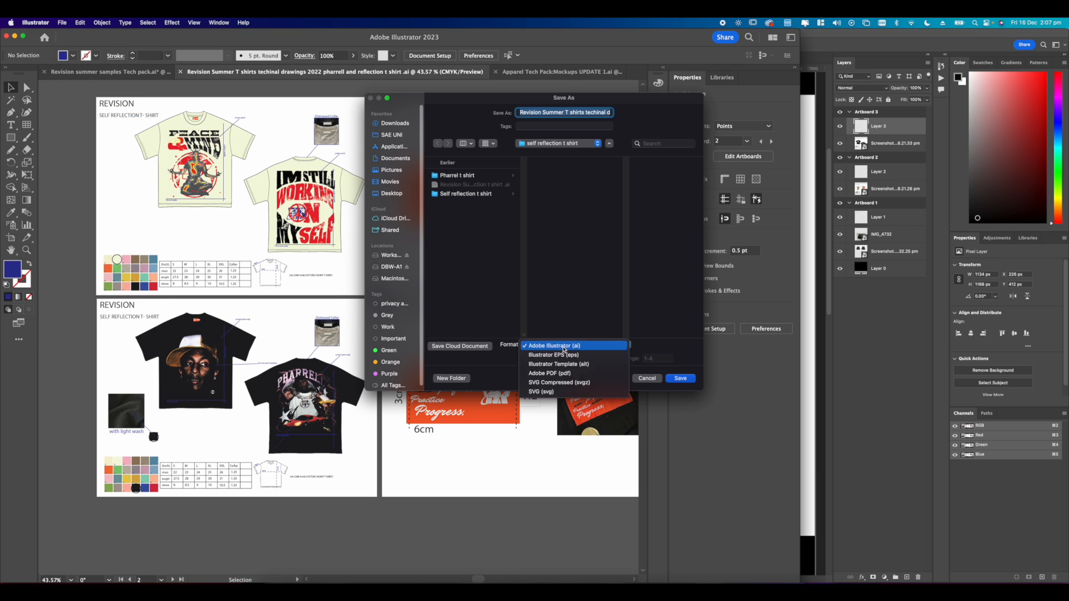
pyautogui.click(557, 379)
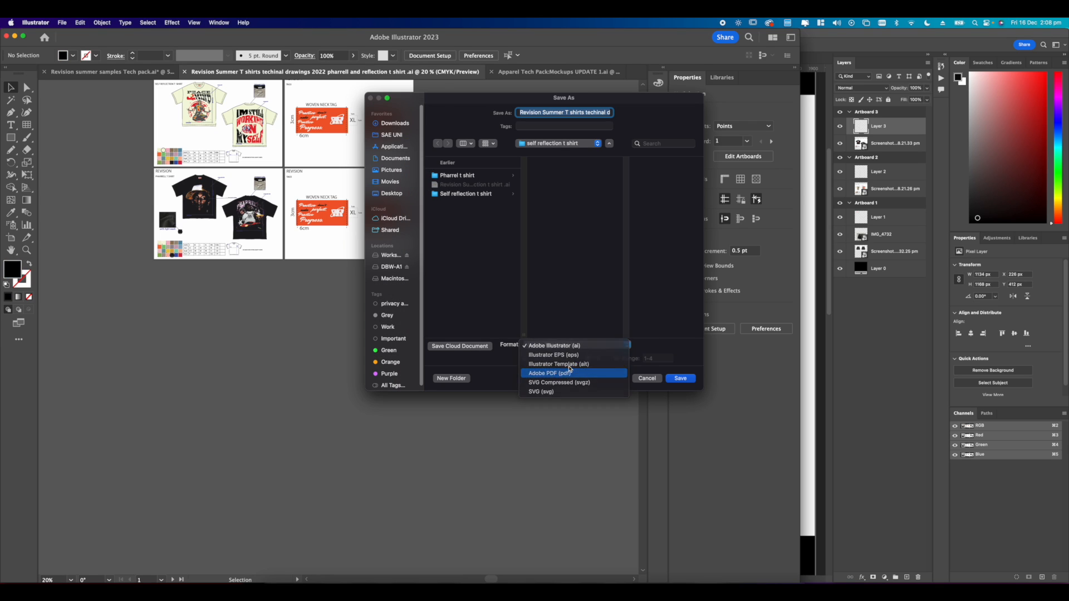
pyautogui.click(566, 373)
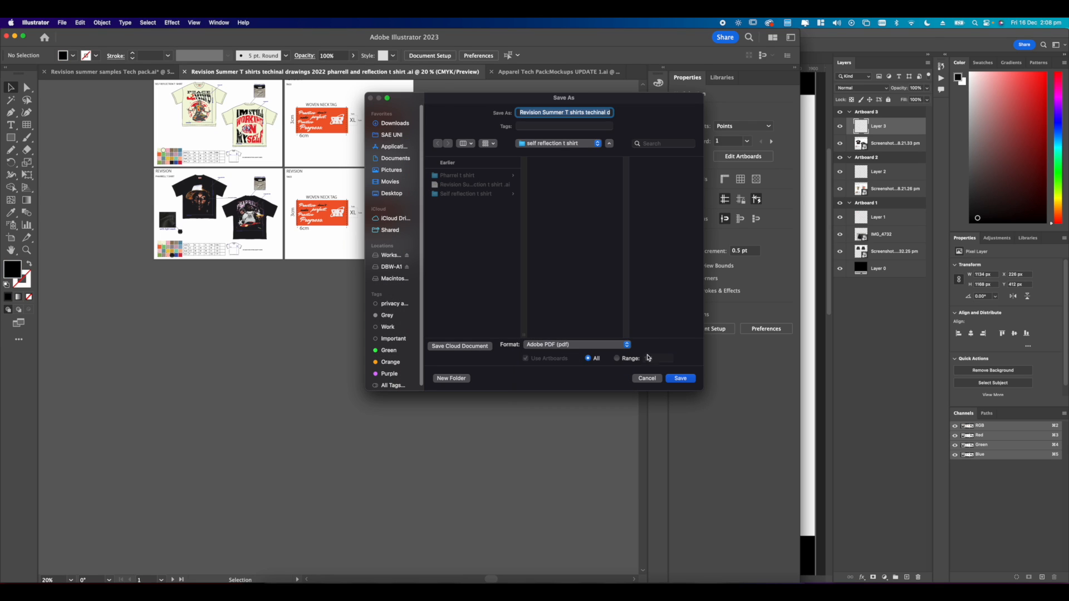
pyautogui.click(677, 379)
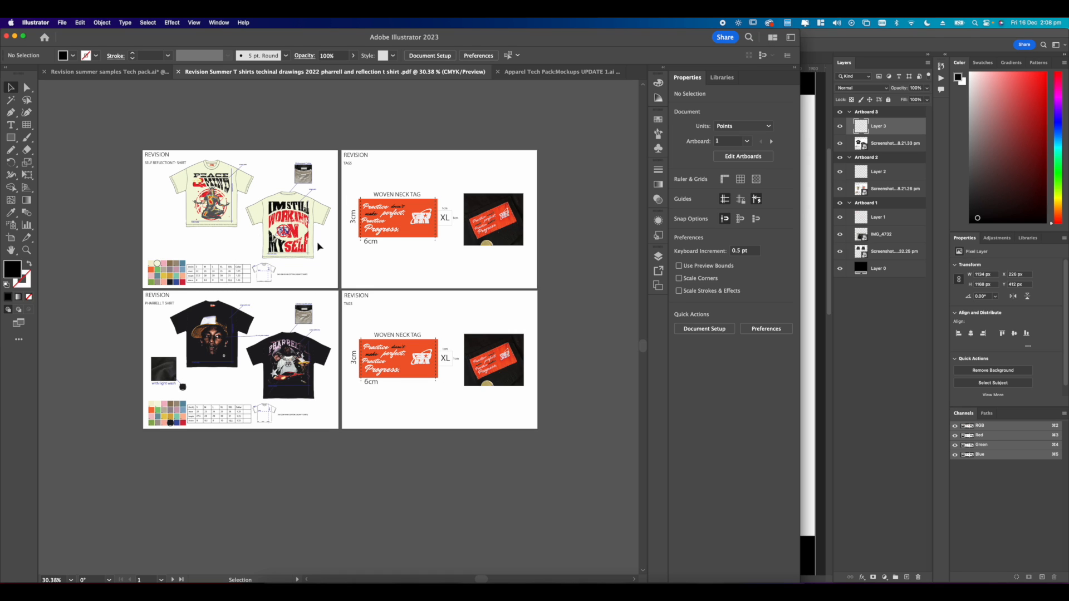
pyautogui.scroll(3, 285, 224)
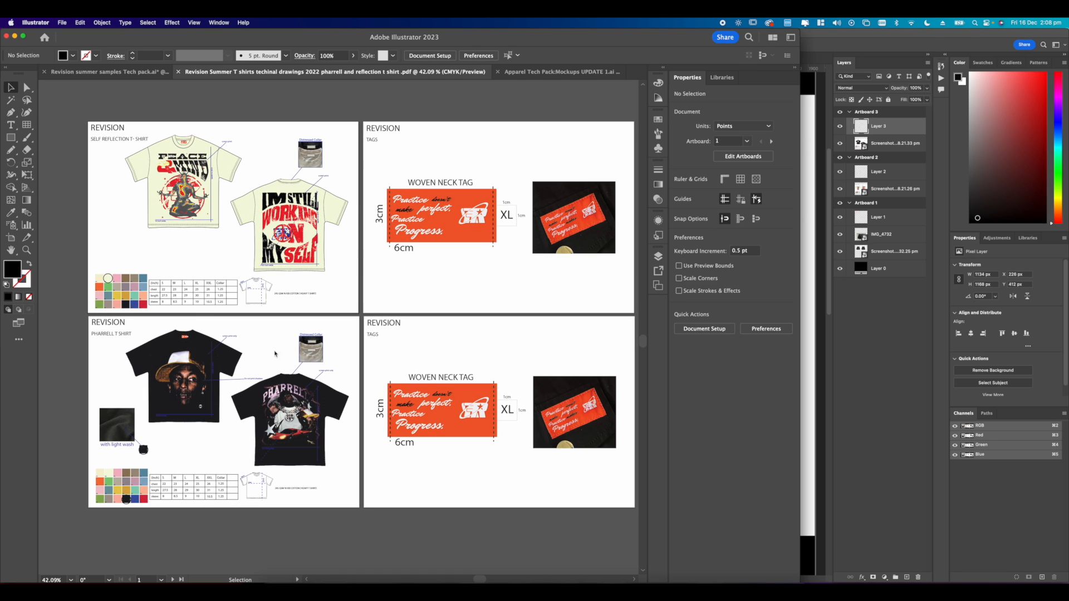
pyautogui.scroll(-5, 280, 288)
pyautogui.scroll(1, 286, 289)
pyautogui.scroll(3, 295, 291)
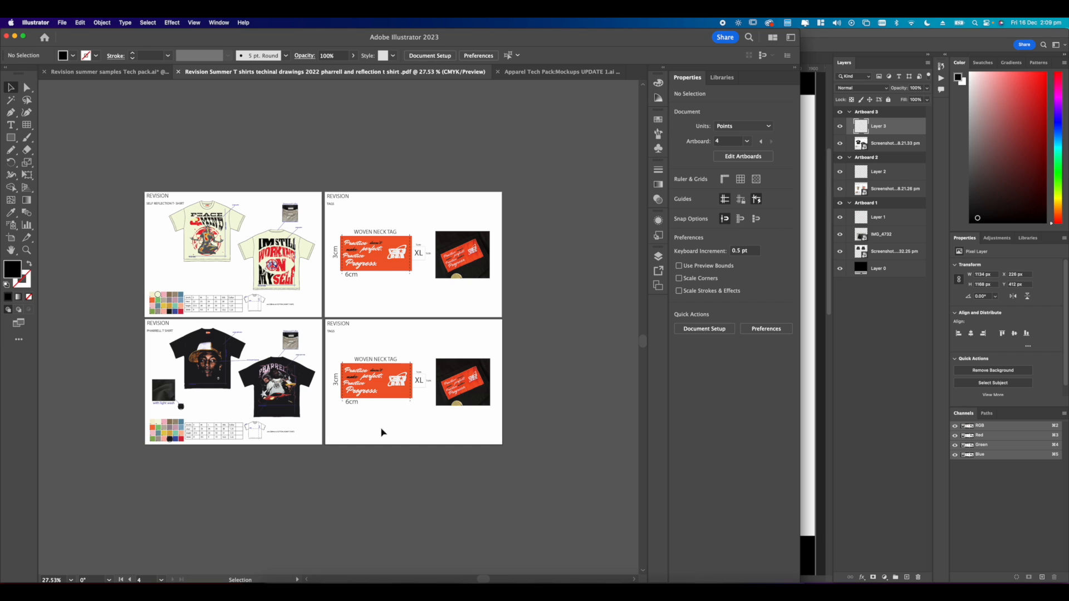
pyautogui.scroll(1, 185, 377)
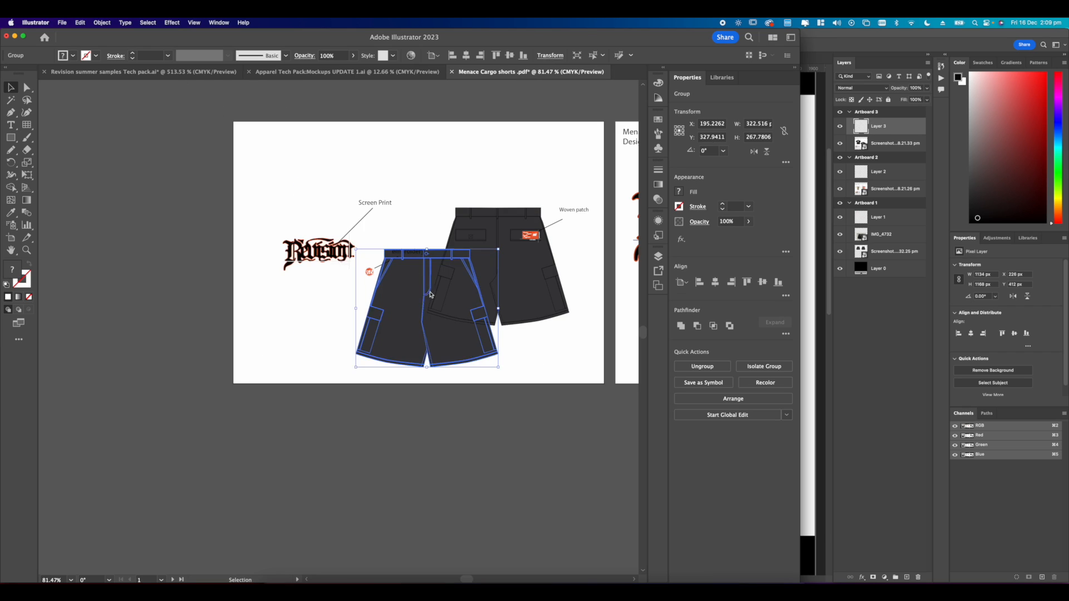
# Undo the last move of the front shorts drawing in the Menace Cargo shorts file and deselect everything.
pyautogui.press('super+z')
pyautogui.click(513, 348)
# Examine both cargo shorts pages, including the front and back views, print dimensions, woven patch and colour swatches.
pyautogui.hscroll(8, 431, 290)
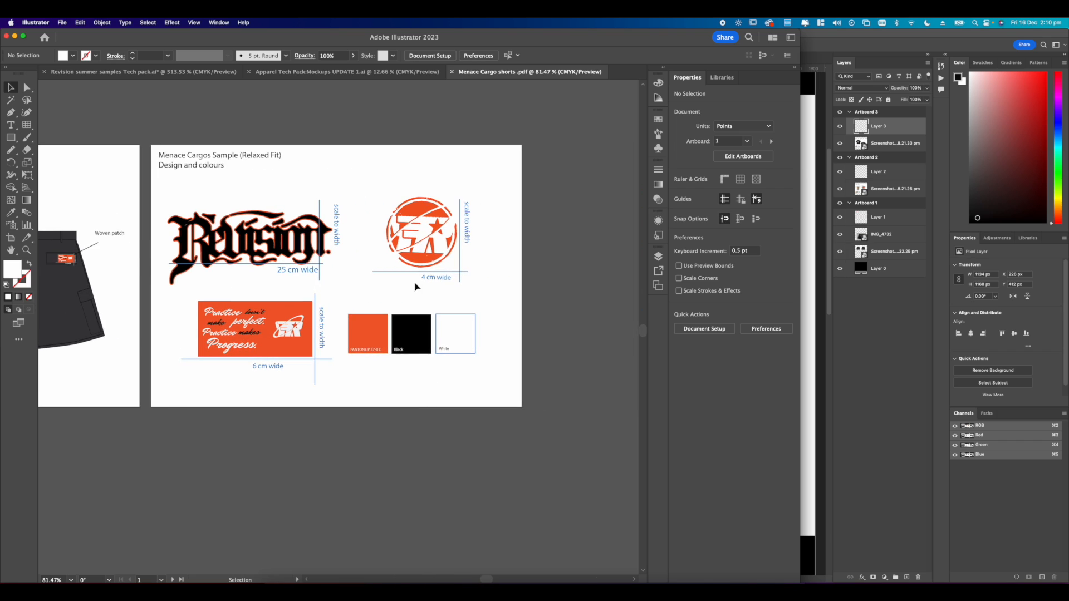
pyautogui.scroll(5, 336, 282)
pyautogui.scroll(-4, 424, 270)
pyautogui.moveTo(336, 282); pyautogui.dragTo(377, 277)
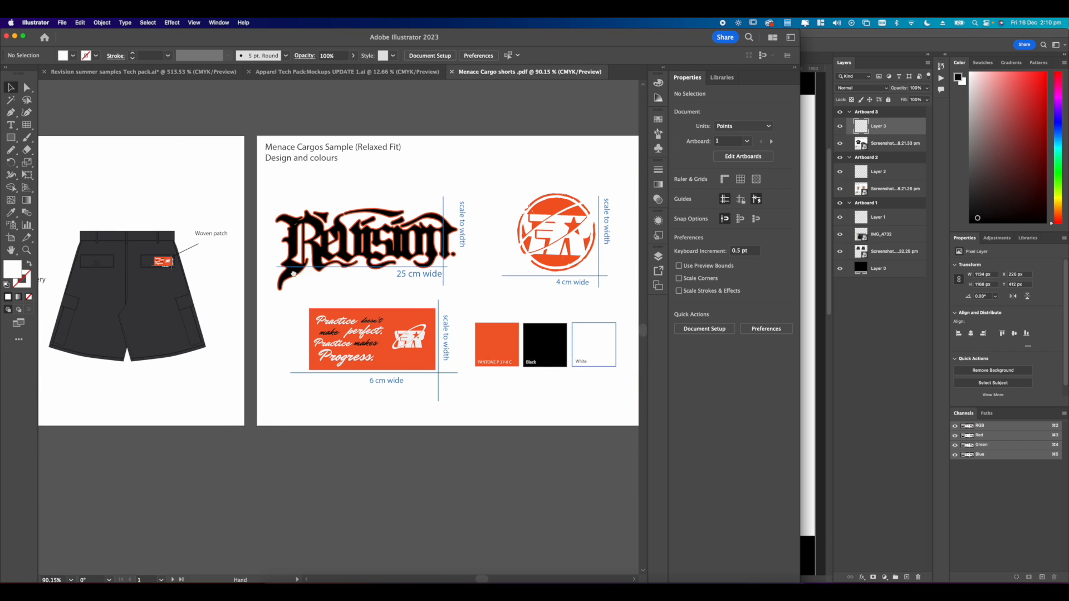
pyautogui.scroll(-3, 294, 273)
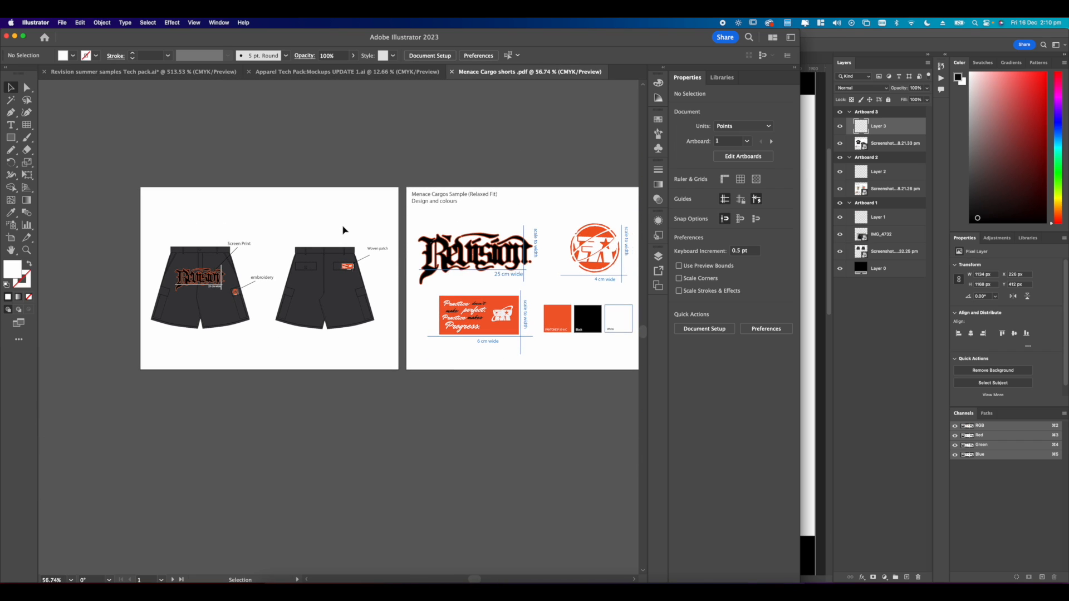
pyautogui.hscroll(3, 362, 229)
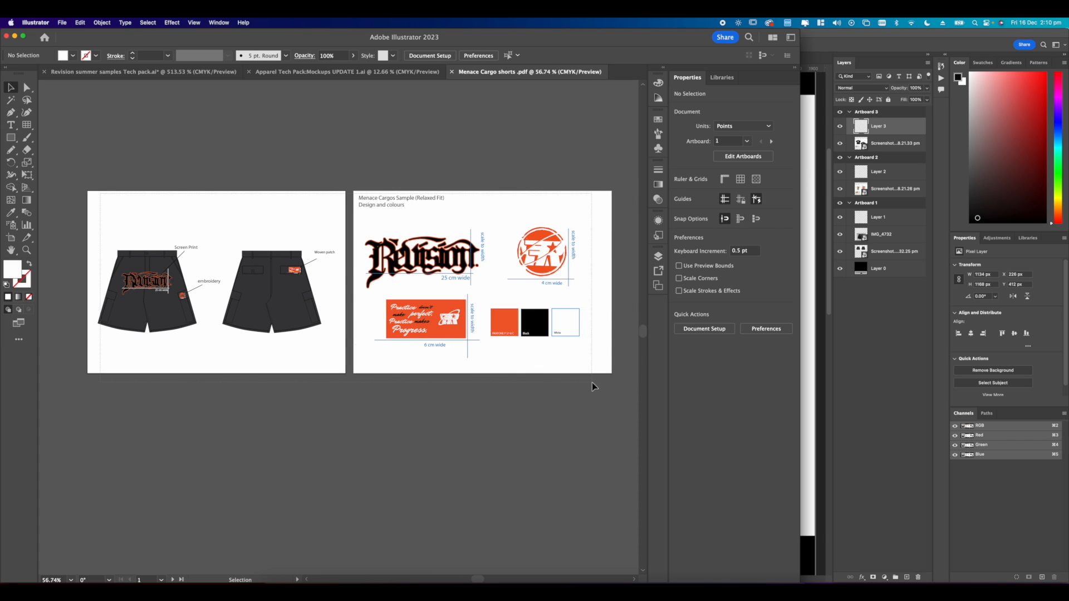
# Duplicate the front shorts drawing and place the copy on the empty canvas outside the first artboard.
pyautogui.scroll(5, 150, 305)
pyautogui.click(308, 335)
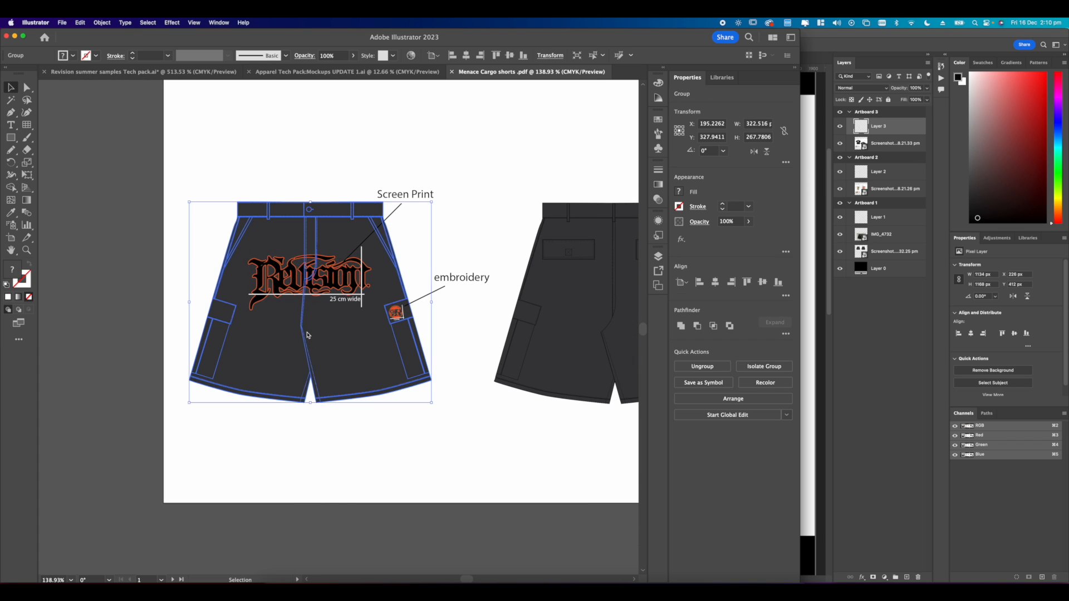
pyautogui.moveTo(310, 341); pyautogui.dragTo(92, 285)
pyautogui.hscroll(-5, 381, 322)
pyautogui.moveTo(343, 313); pyautogui.dragTo(245, 281)
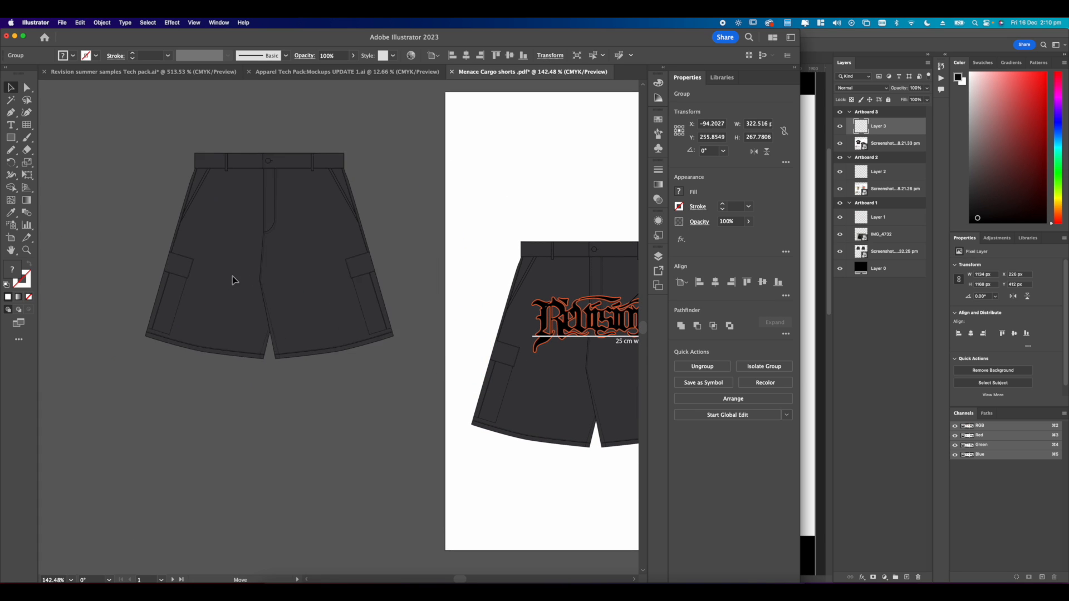
pyautogui.scroll(6, 248, 232)
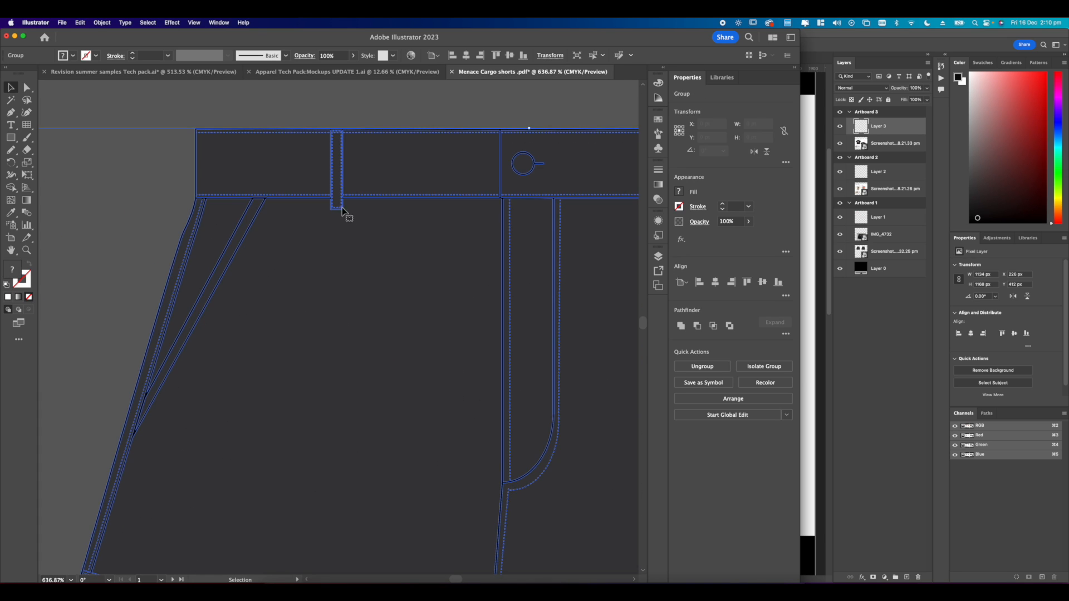
pyautogui.click(343, 211)
pyautogui.scroll(2, 350, 119)
pyautogui.scroll(-4, 350, 158)
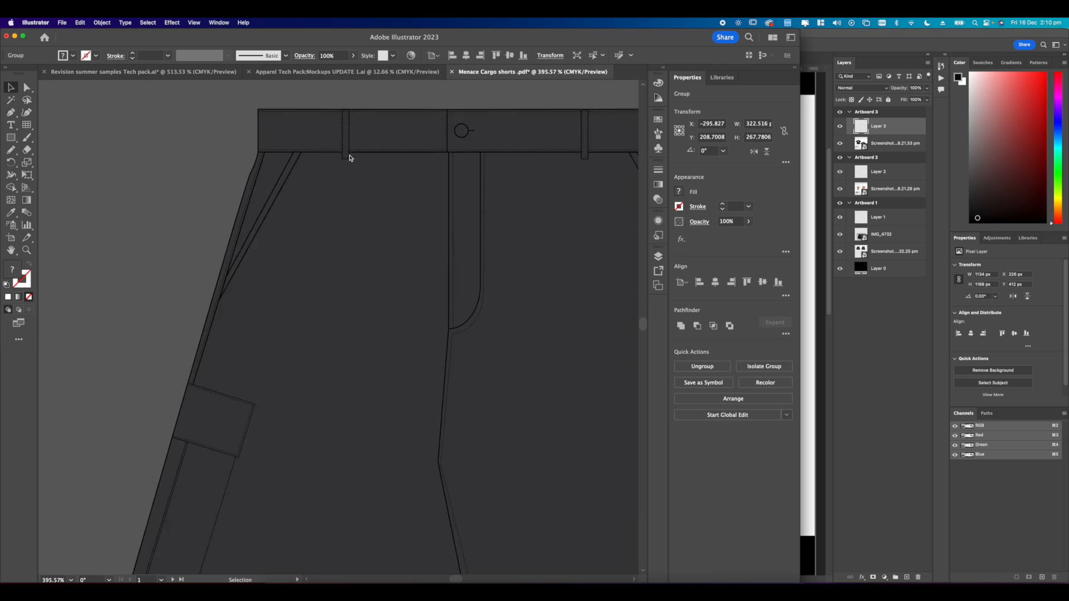
pyautogui.scroll(-8, 349, 158)
pyautogui.click(510, 164)
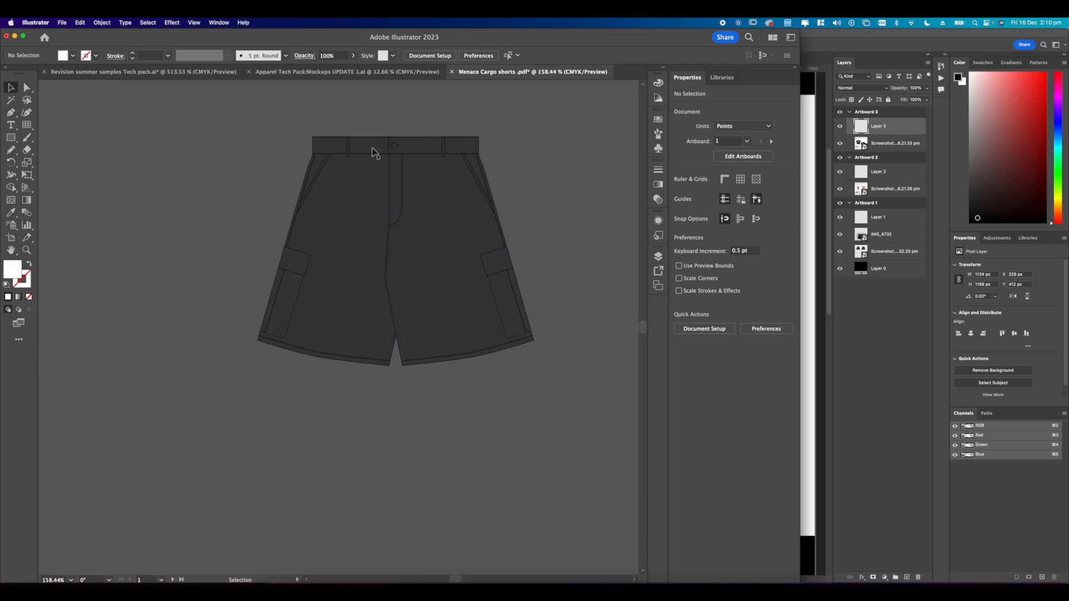
# Delete the dark fill shape behind the copied shorts, leaving the outlines and stitching.
pyautogui.moveTo(323, 131); pyautogui.dragTo(276, 196)
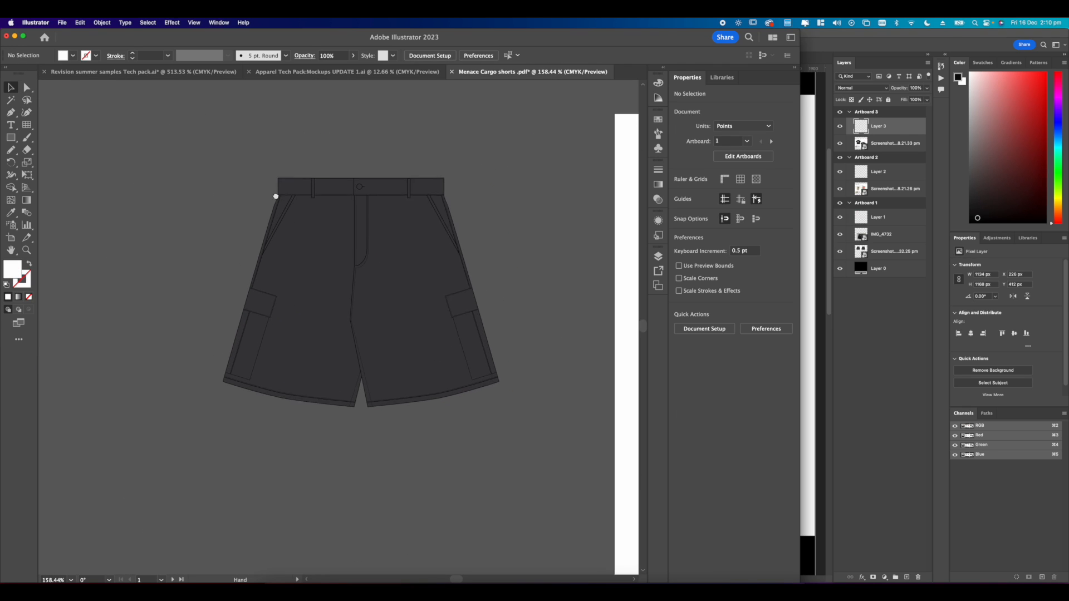
pyautogui.click(323, 275)
pyautogui.click(25, 89)
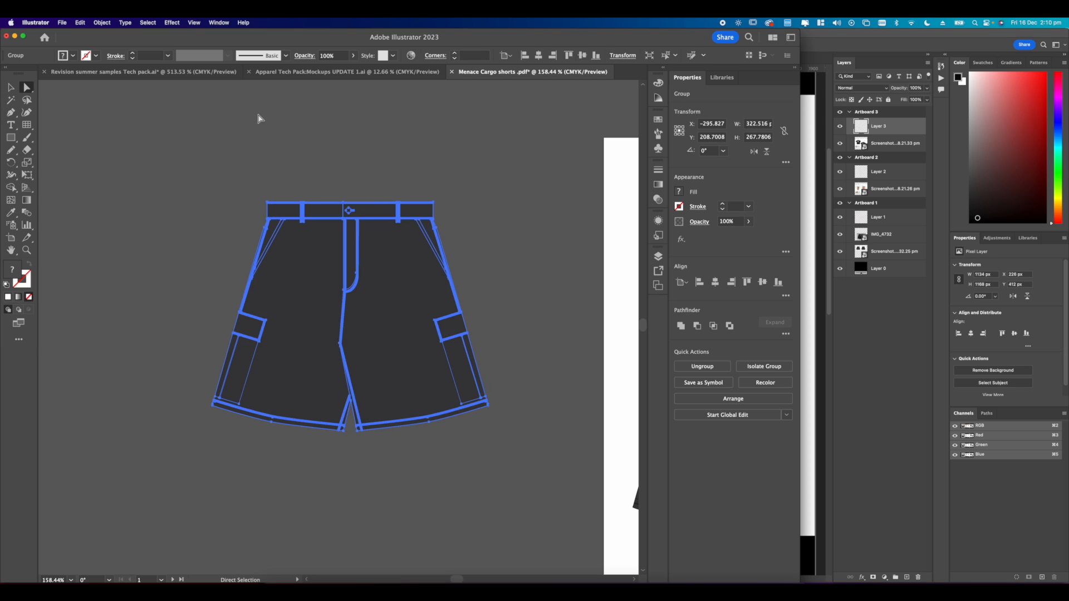
pyautogui.click(259, 118)
pyautogui.click(304, 251)
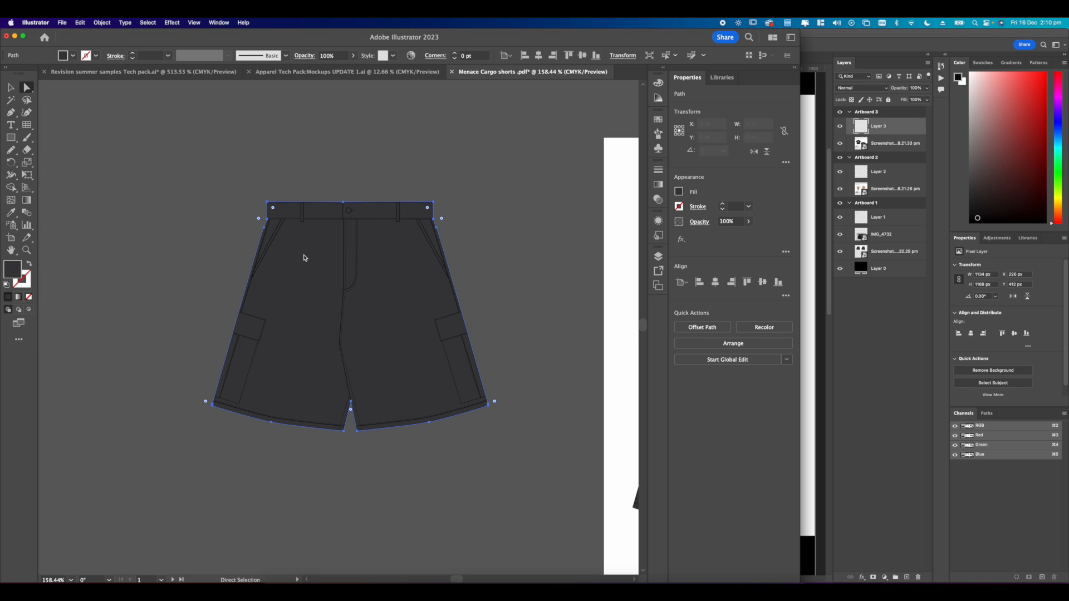
pyautogui.press('Delete')
# Draw a dark, strokeless rectangle about 34 by 19 pt over the middle of the copied shorts' waistband.
pyautogui.scroll(4, 315, 216)
pyautogui.scroll(8, 460, 227)
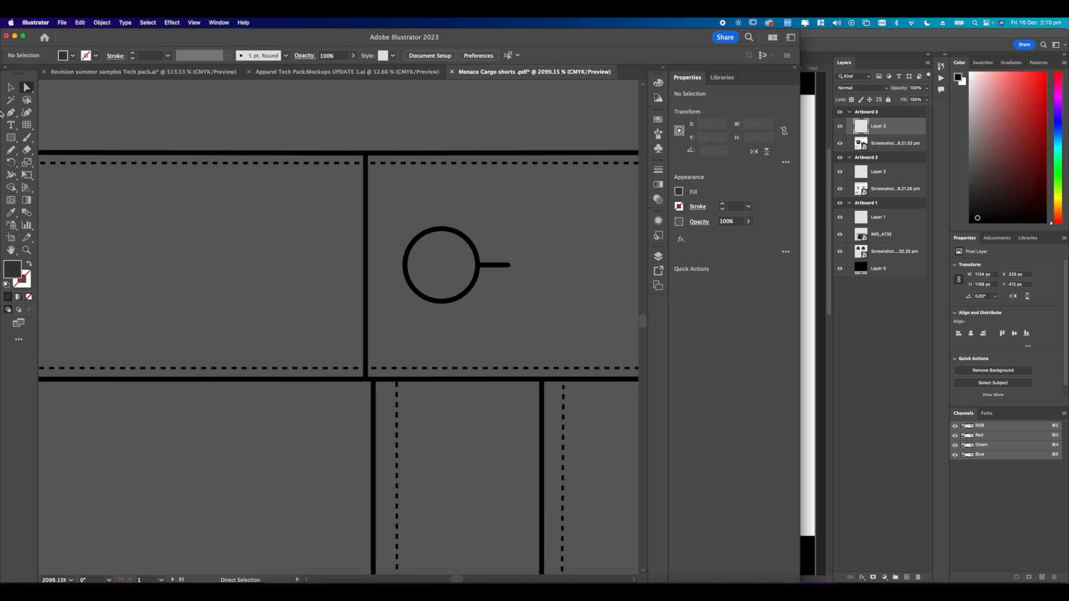
pyautogui.click(10, 137)
pyautogui.moveTo(298, 164); pyautogui.dragTo(511, 376)
pyautogui.scroll(-5, 477, 289)
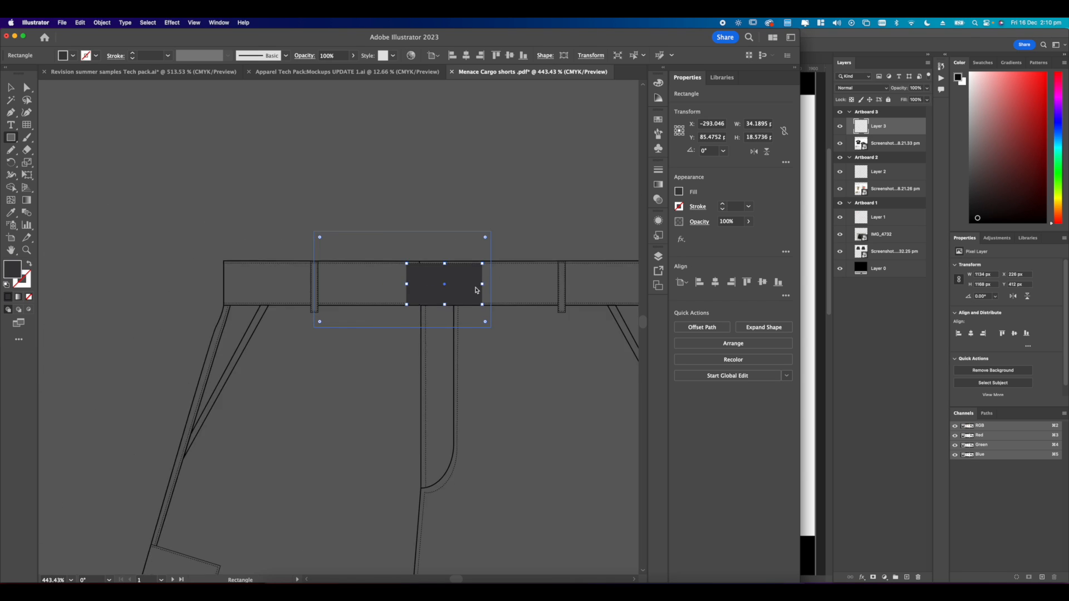
pyautogui.hscroll(3, 415, 277)
pyautogui.scroll(1, 426, 276)
pyautogui.scroll(1, 426, 276)
# Stretch the rectangle leftward to the left end of the waistband.
pyautogui.click(11, 87)
pyautogui.scroll(2, 282, 286)
pyautogui.hscroll(-3, 422, 289)
pyautogui.moveTo(419, 277); pyautogui.dragTo(119, 278)
pyautogui.hscroll(-5, 358, 287)
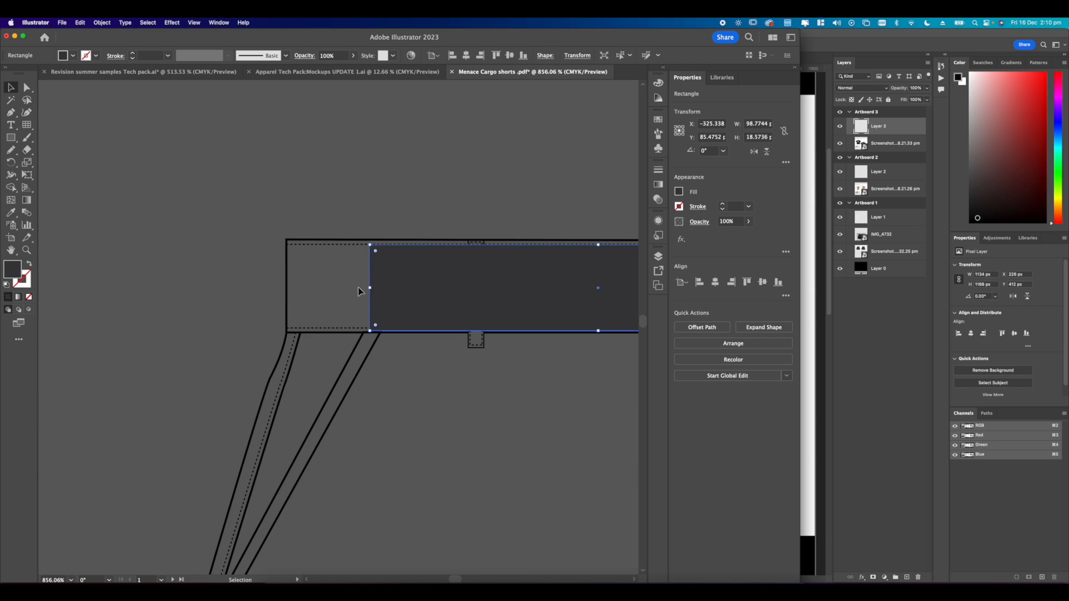
pyautogui.scroll(3, 361, 284)
pyautogui.moveTo(377, 300); pyautogui.dragTo(186, 298)
# Extend the rectangle to the waistband's right end and full height, about 193 by 19 pt.
pyautogui.hscroll(1, 421, 260)
pyautogui.hscroll(5, 421, 259)
pyautogui.hscroll(2, 528, 228)
pyautogui.moveTo(490, 234); pyautogui.dragTo(182, 209)
pyautogui.moveTo(460, 248); pyautogui.dragTo(159, 227)
pyautogui.moveTo(410, 244); pyautogui.dragTo(561, 305)
pyautogui.scroll(-3, 348, 241)
pyautogui.moveTo(562, 307); pyautogui.dragTo(563, 307)
pyautogui.hscroll(-15, 390, 290)
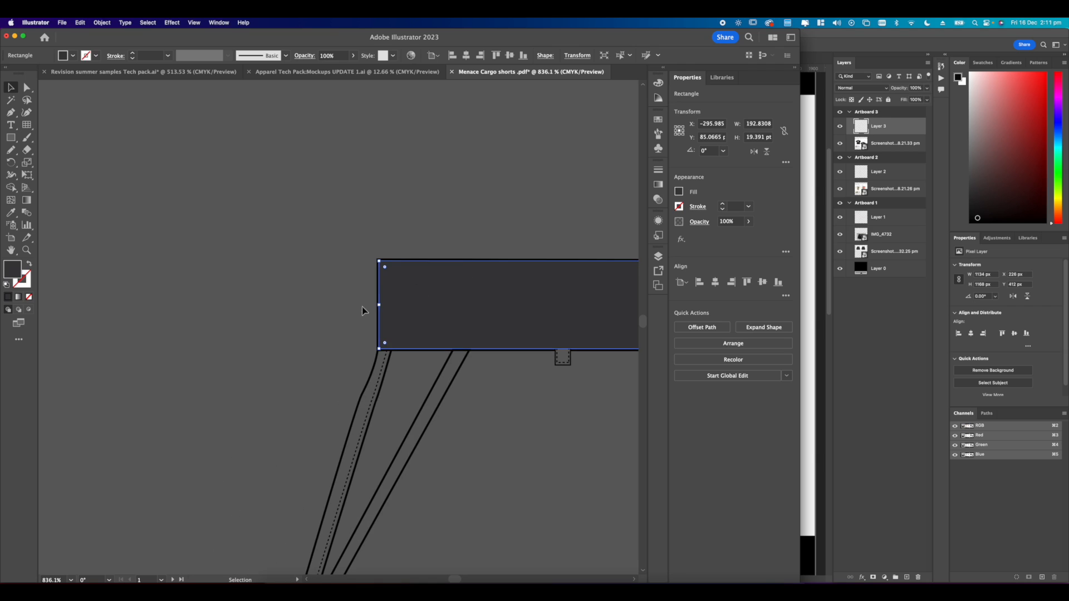
pyautogui.scroll(5, 362, 310)
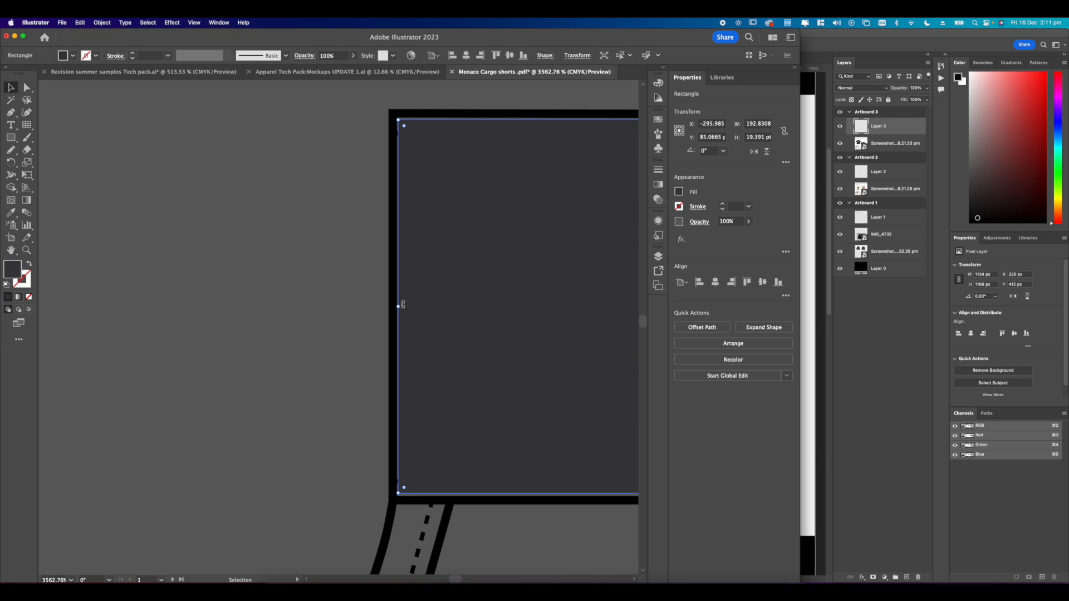
pyautogui.scroll(-15, 386, 300)
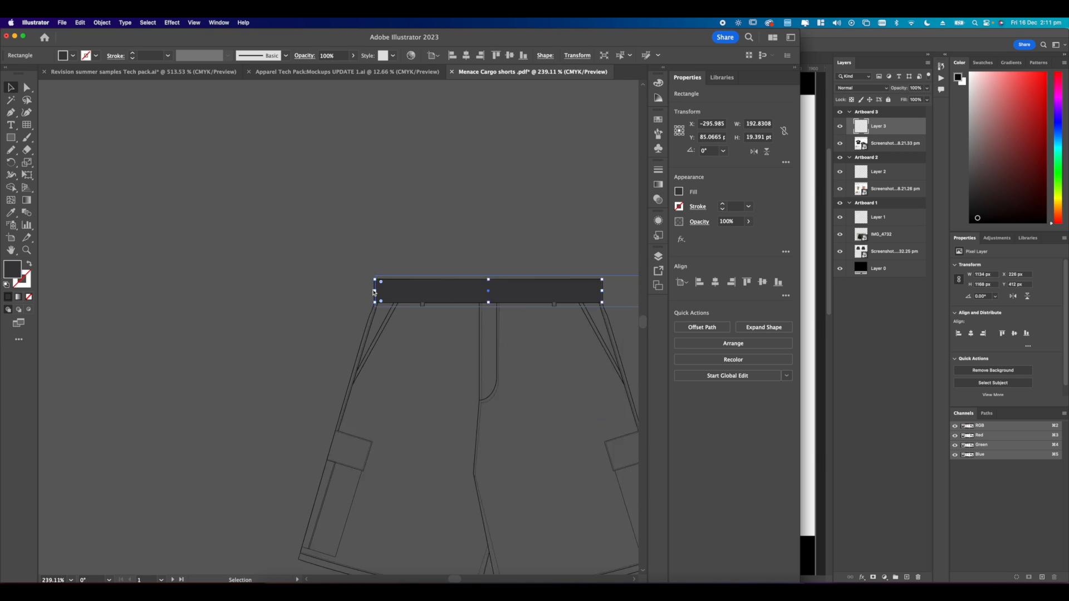
pyautogui.click(533, 325)
pyautogui.scroll(-2, 501, 336)
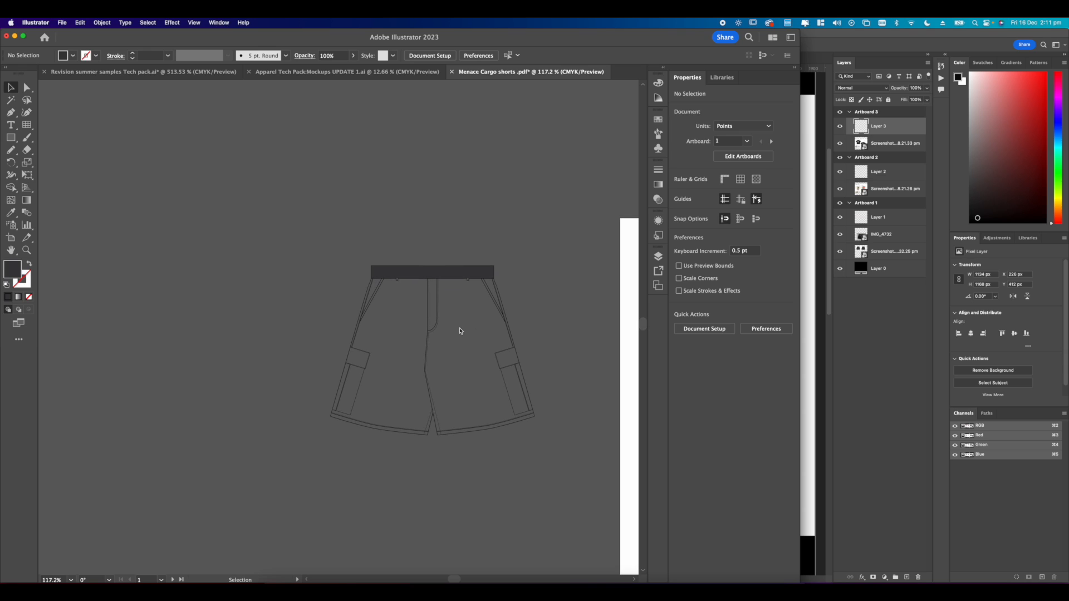
# Use Shape Builder on the whole shorts artwork to merge the dark waistband fill with the overlapping stitching and belt-loop regions.
pyautogui.scroll(-5, 460, 330)
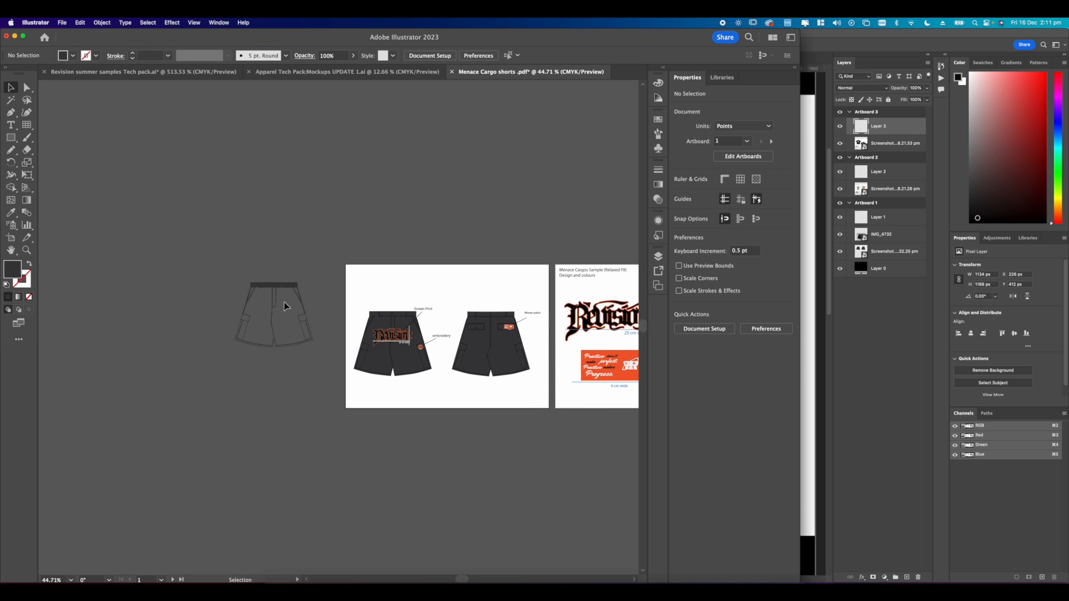
pyautogui.scroll(8, 284, 302)
pyautogui.scroll(-1, 411, 295)
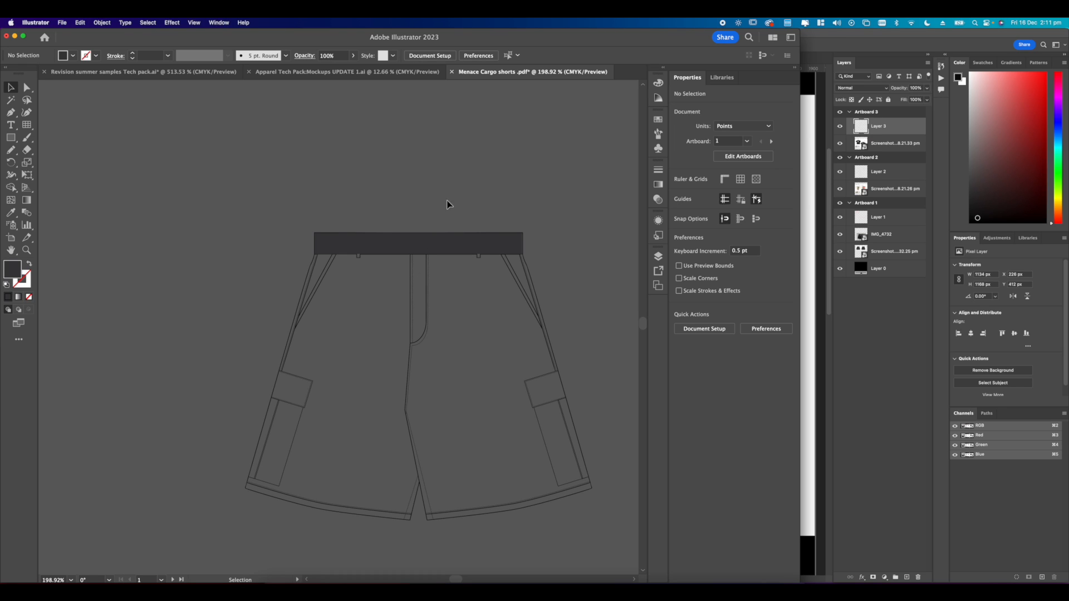
pyautogui.press('super+a')
pyautogui.scroll(10, 333, 240)
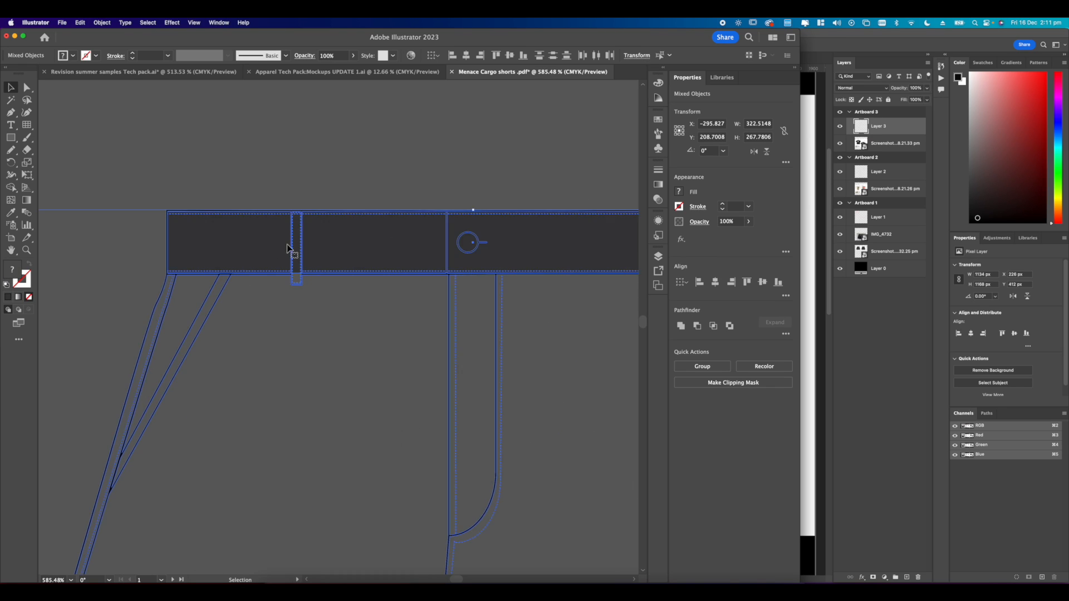
pyautogui.scroll(4, 339, 234)
pyautogui.scroll(-2, 396, 239)
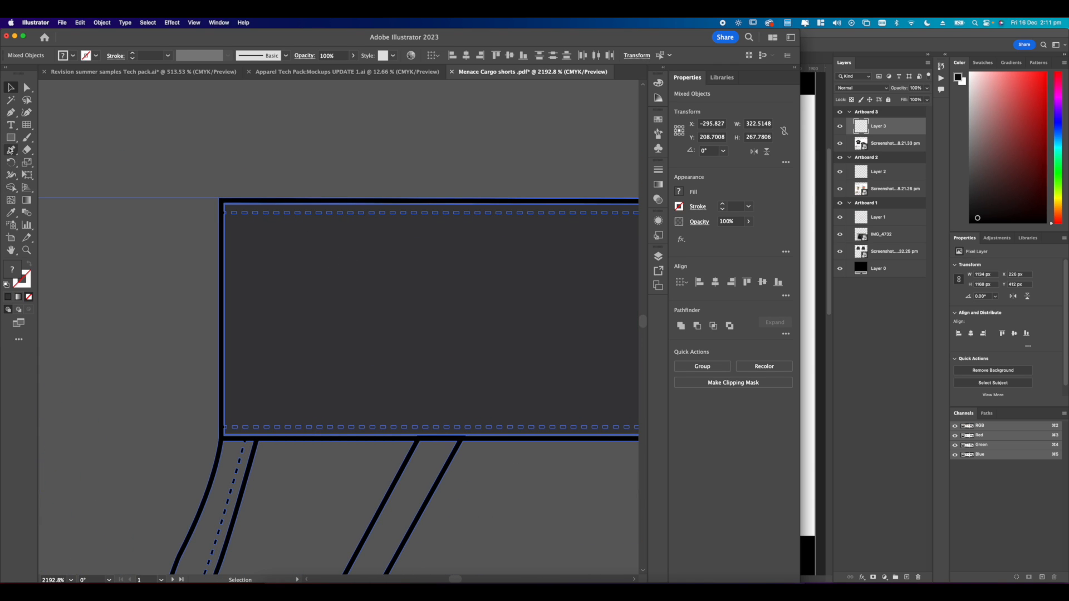
pyautogui.click(11, 188)
pyautogui.scroll(-5, 334, 297)
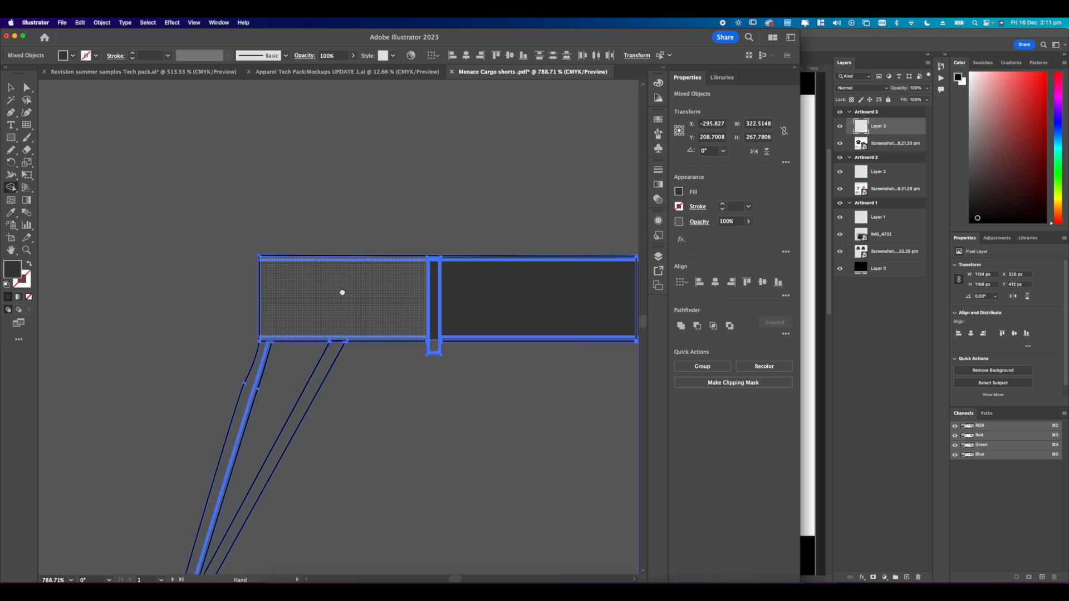
pyautogui.hscroll(6, 339, 291)
pyautogui.scroll(8, 334, 267)
pyautogui.moveTo(248, 279)
pyautogui.mouseDown()
pyautogui.moveTo(291, 305)
pyautogui.moveTo(491, 324)
pyautogui.moveTo(142, 288)
pyautogui.mouseUp()
pyautogui.scroll(-7, 489, 321)
pyautogui.moveTo(447, 293); pyautogui.dragTo(442, 299)
pyautogui.moveTo(348, 280); pyautogui.dragTo(513, 280)
pyautogui.moveTo(607, 254); pyautogui.dragTo(599, 254)
pyautogui.scroll(8, 612, 250)
pyautogui.scroll(-7, 516, 243)
pyautogui.moveTo(167, 289); pyautogui.dragTo(613, 284)
pyautogui.moveTo(236, 278); pyautogui.dragTo(613, 284)
pyautogui.moveTo(112, 284); pyautogui.dragTo(473, 290)
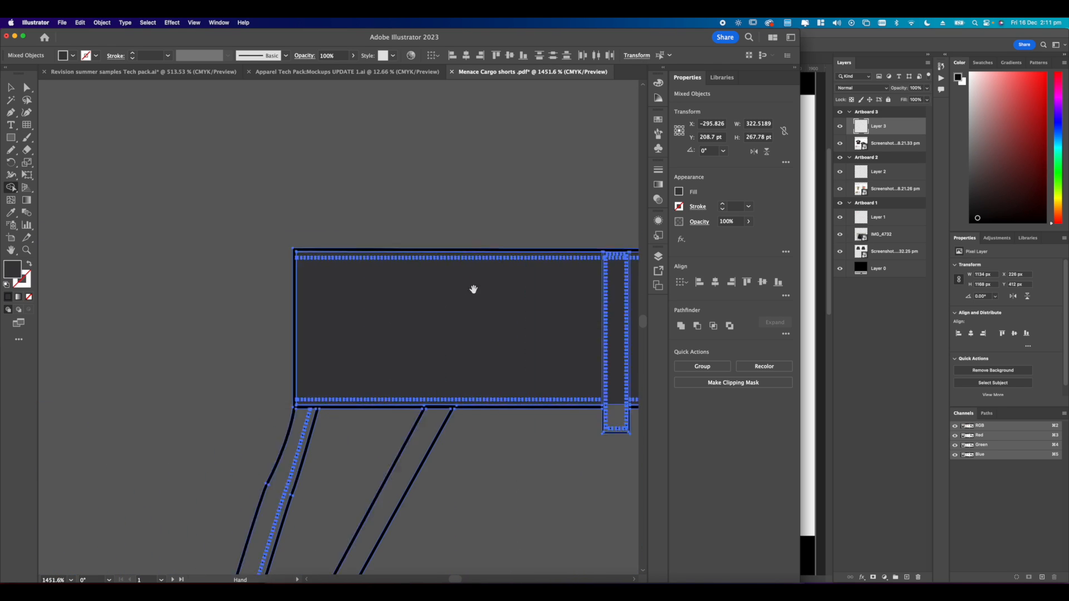
# Merge the remaining small regions at the waistband's left end and the belt loop's upper edge with Shape Builder.
pyautogui.scroll(7, 287, 260)
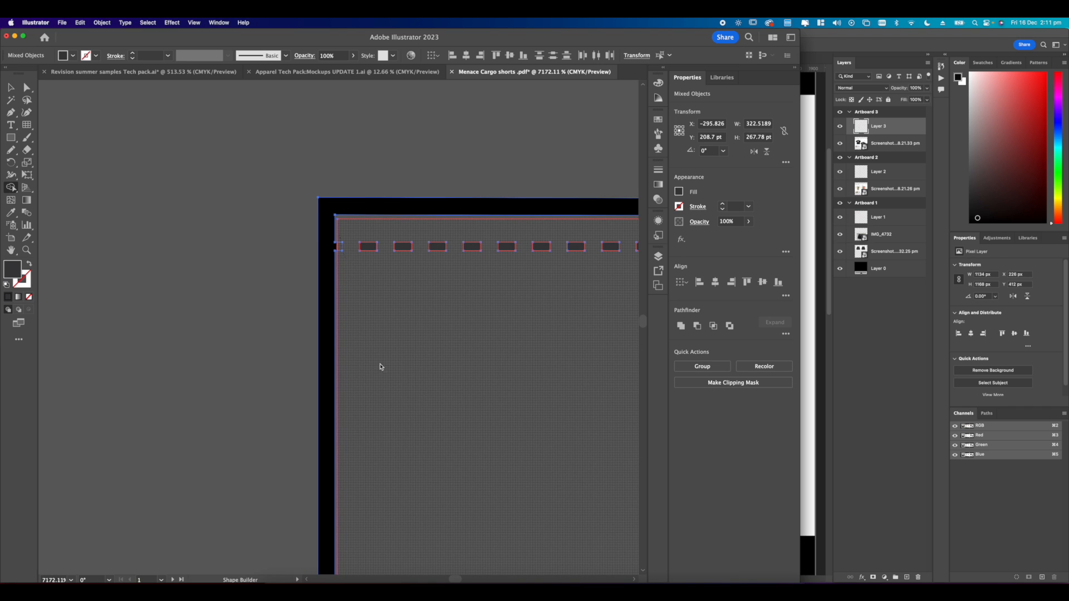
pyautogui.moveTo(382, 392); pyautogui.dragTo(402, 309)
pyautogui.moveTo(403, 467); pyautogui.dragTo(438, 261)
pyautogui.moveTo(413, 545)
pyautogui.mouseDown()
pyautogui.moveTo(420, 414)
pyautogui.moveTo(406, 412)
pyautogui.mouseUp()
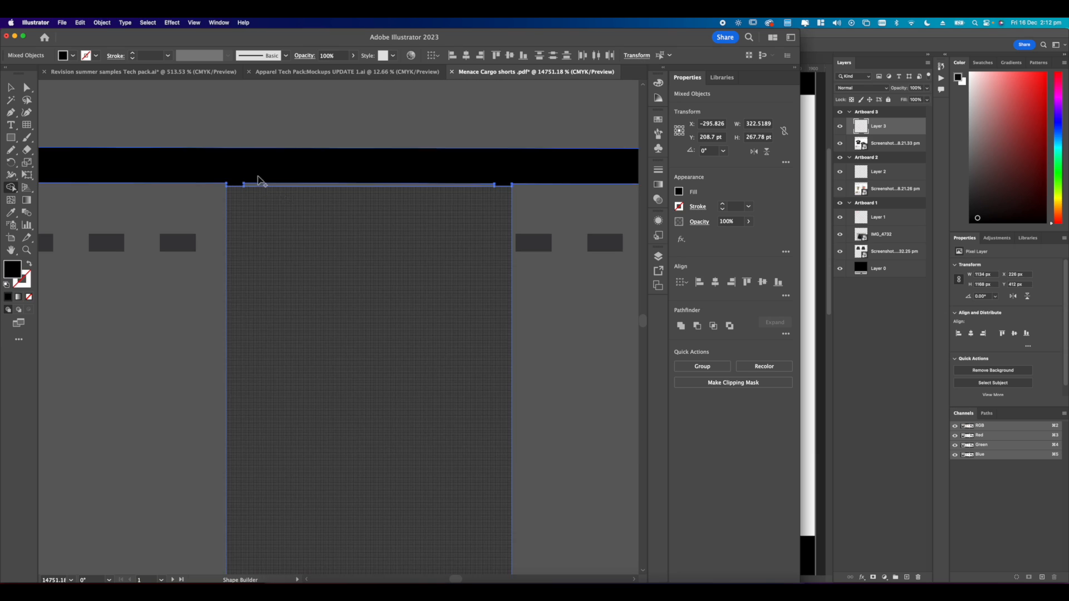
pyautogui.click(257, 180)
# Delete the merged fill shape from inside the waistband, keeping the outline.
pyautogui.click(27, 87)
pyautogui.click(235, 106)
pyautogui.click(311, 274)
pyautogui.press('Delete')
pyautogui.scroll(-10, 316, 270)
pyautogui.scroll(10, 316, 269)
pyautogui.scroll(8, 354, 287)
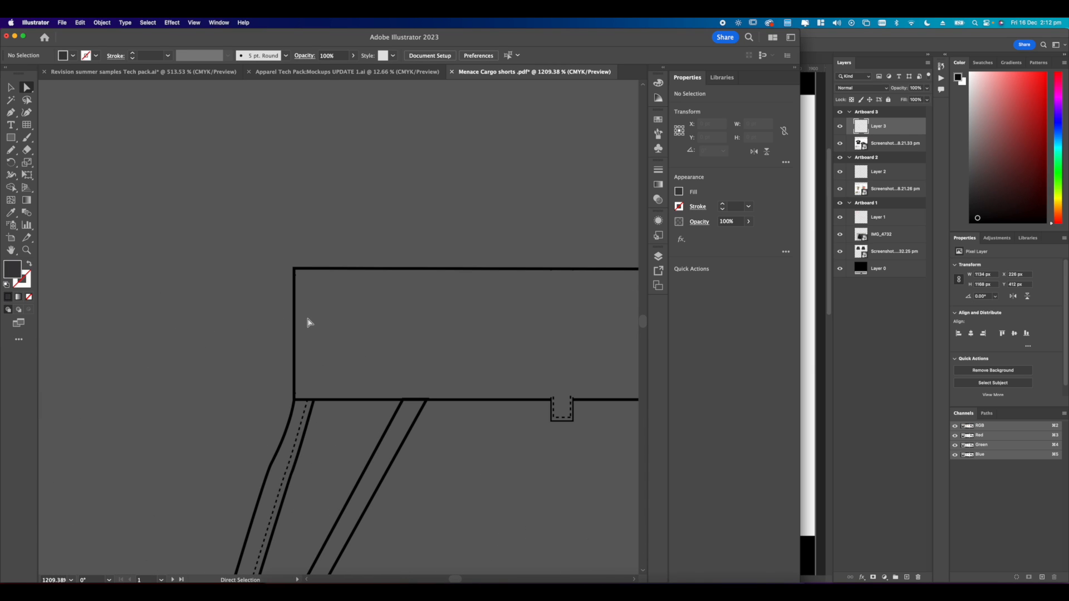
# Remove the anchor points of the leftover stitch notch on the waistband's left inner edge, working in outline view.
pyautogui.scroll(10, 300, 277)
pyautogui.moveTo(10, 113); pyautogui.dragTo(50, 135)
pyautogui.scroll(3, 320, 248)
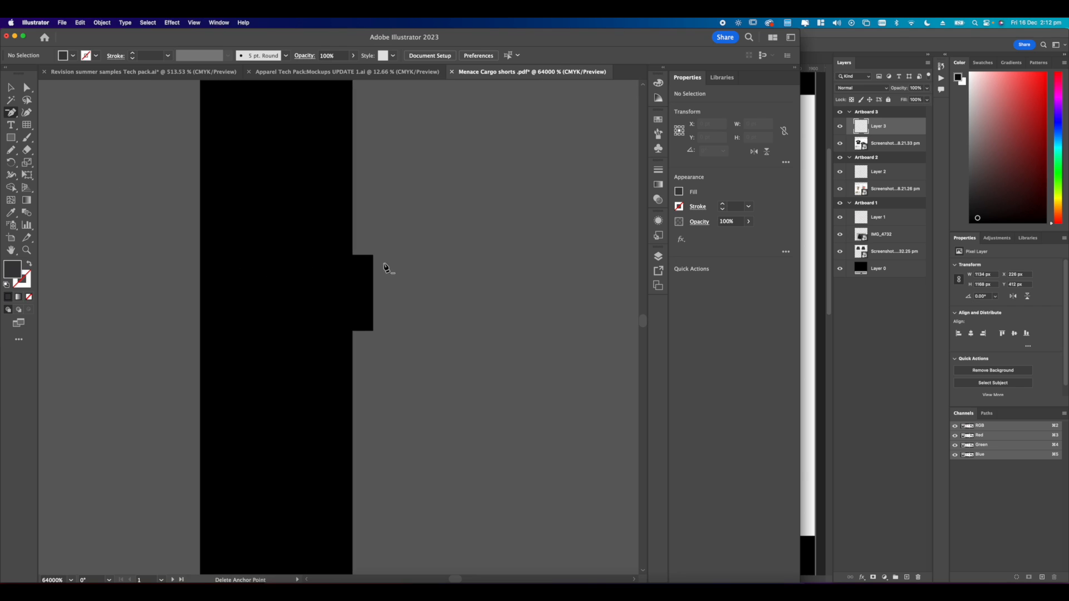
pyautogui.press('super+y')
pyautogui.click(353, 332)
pyautogui.scroll(-2, 357, 333)
pyautogui.click(376, 295)
pyautogui.scroll(-10, 376, 295)
# Remove the leftover anchor points where the belt loops join the waistband's edges.
pyautogui.scroll(8, 384, 294)
pyautogui.click(388, 401)
pyautogui.click(529, 400)
pyautogui.click(378, 410)
pyautogui.click(539, 410)
pyautogui.scroll(-3, 430, 243)
pyautogui.click(323, 354)
pyautogui.click(432, 354)
pyautogui.click(316, 362)
pyautogui.click(498, 324)
pyautogui.click(441, 362)
pyautogui.scroll(3, 328, 213)
pyautogui.click(303, 251)
pyautogui.click(552, 252)
# Delete the leftover belt-loop stubs below the waistband and return to the preview display.
pyautogui.scroll(-8, 312, 251)
pyautogui.press('a')
pyautogui.moveTo(336, 339); pyautogui.dragTo(456, 399)
pyautogui.press('Delete')
pyautogui.press('Delete')
pyautogui.scroll(-8, 439, 303)
pyautogui.scroll(8, 334, 312)
pyautogui.moveTo(256, 270); pyautogui.dragTo(402, 286)
pyautogui.press('Delete')
pyautogui.scroll(-10, 407, 284)
pyautogui.press('super+y')
pyautogui.scroll(-2, 421, 291)
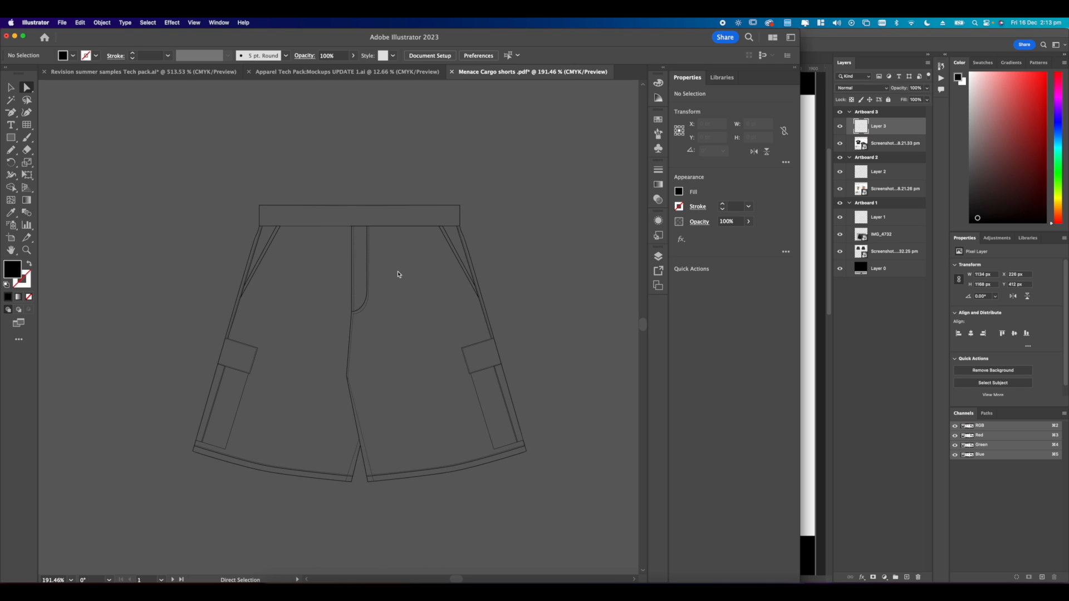
# Draw a freehand wavy line about 191 by 17 pt along the full waistband between the two stitch rows.
pyautogui.click(273, 580)
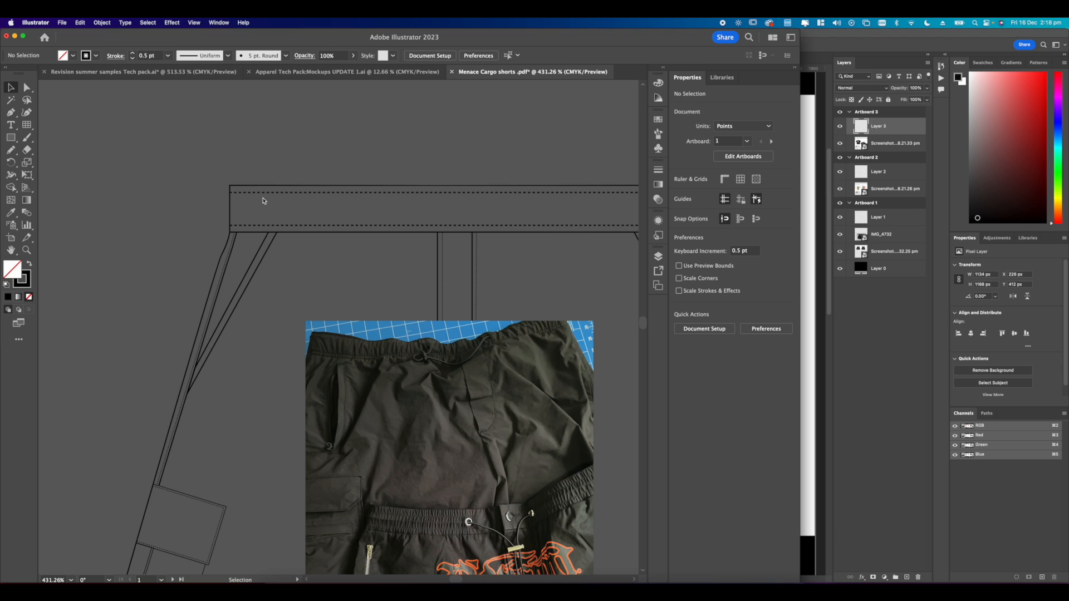
pyautogui.moveTo(279, 195)
pyautogui.mouseDown()
pyautogui.moveTo(233, 210)
pyautogui.moveTo(184, 251)
pyautogui.mouseUp()
pyautogui.click(11, 150)
pyautogui.scroll(1, 506, 261)
pyautogui.moveTo(506, 261)
pyautogui.mouseDown()
pyautogui.moveTo(444, 336)
pyautogui.moveTo(464, 334)
pyautogui.mouseUp()
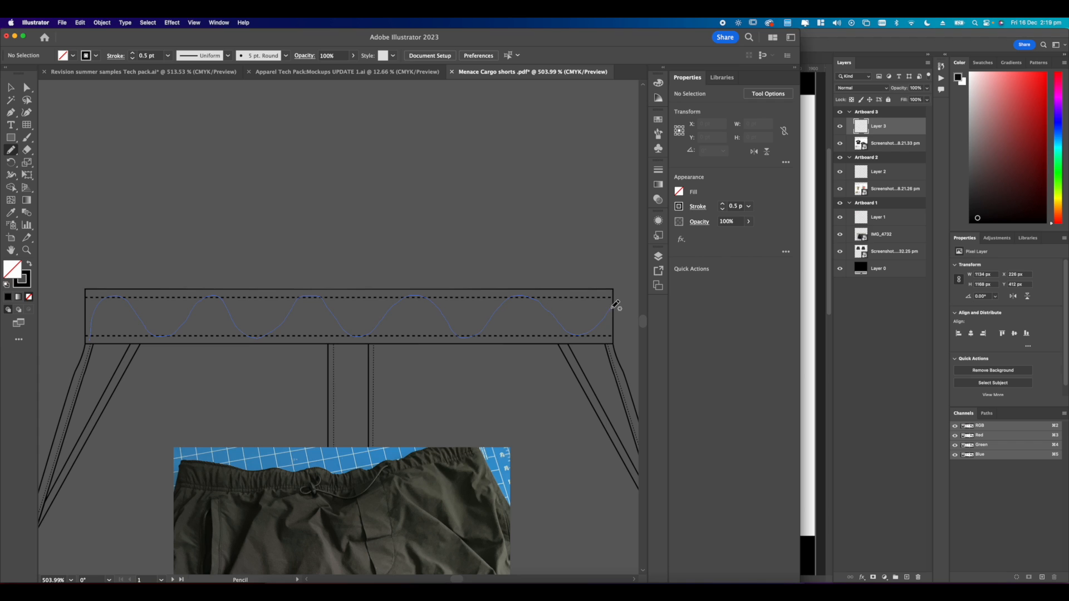
pyautogui.moveTo(615, 304); pyautogui.dragTo(610, 312)
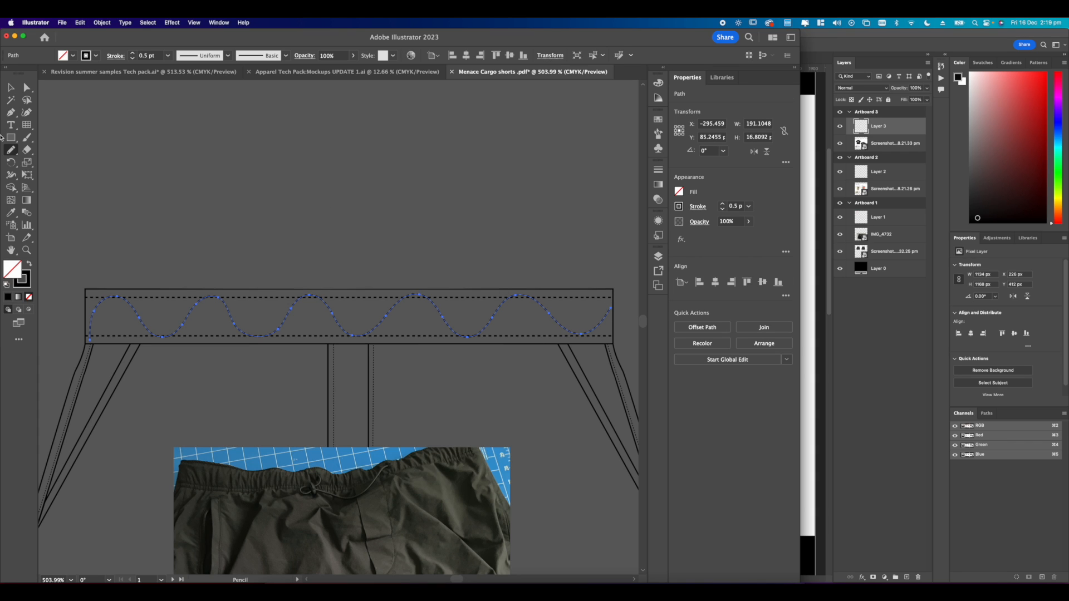
# Set the wavy stitch line's stroke weight to 0.25 pt.
pyautogui.click(12, 88)
pyautogui.scroll(-5, 320, 219)
pyautogui.click(320, 219)
pyautogui.scroll(3, 256, 241)
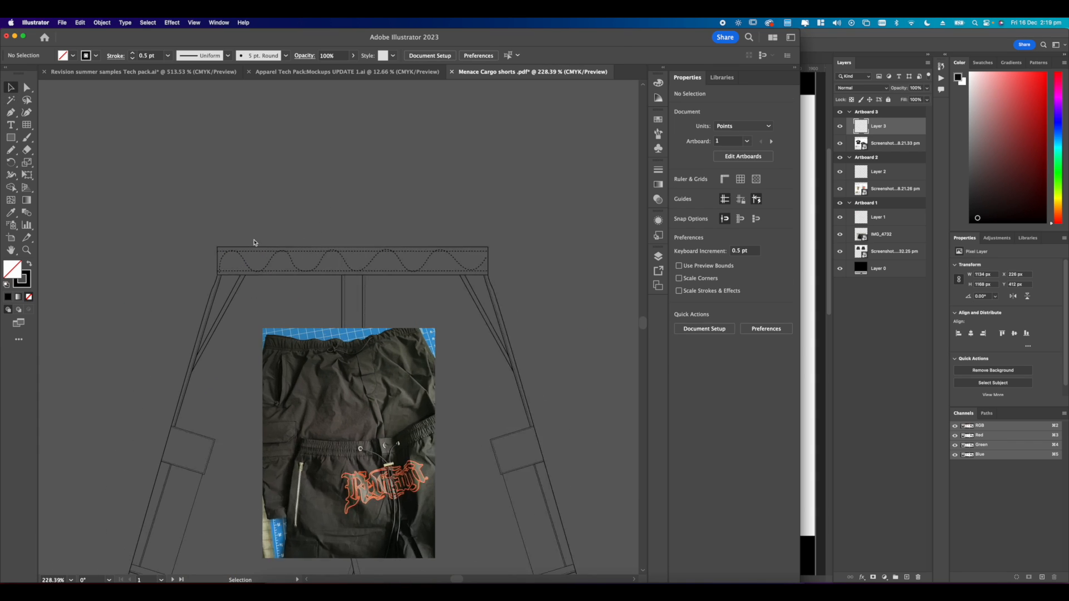
pyautogui.click(304, 267)
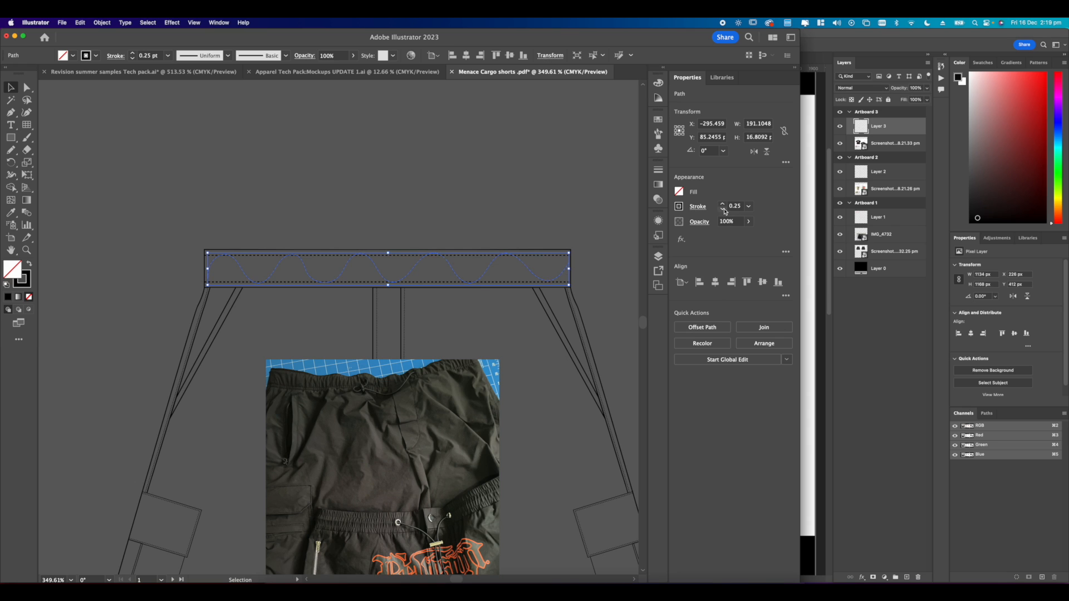
pyautogui.click(496, 208)
# Draw a circle about 3.5 pt wide inside the waistband and turn off its dashed line for a solid outline.
pyautogui.scroll(-3, 445, 240)
pyautogui.scroll(5, 432, 261)
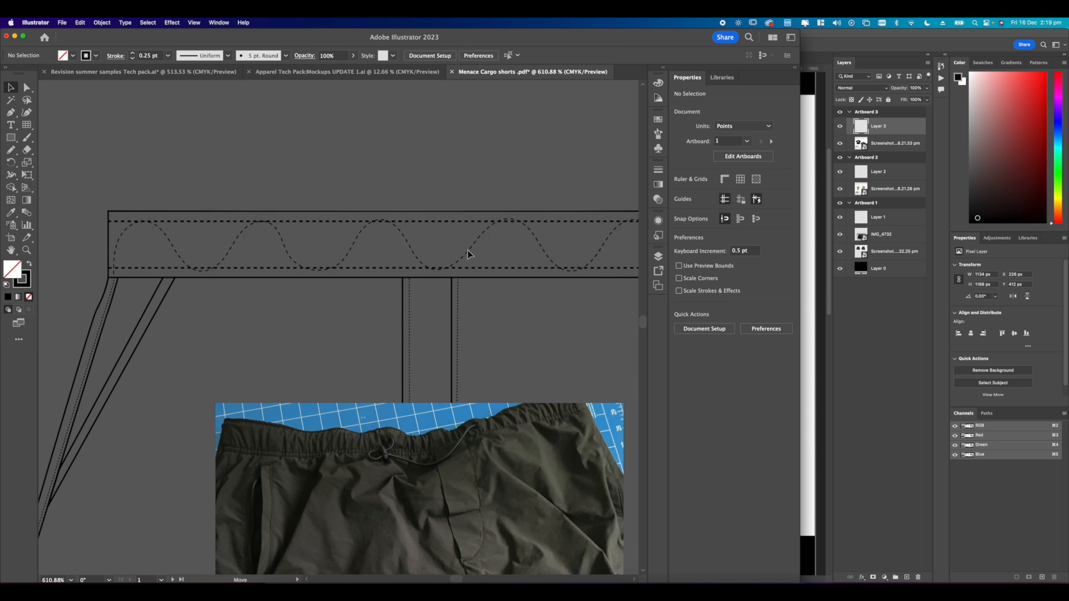
pyautogui.scroll(-5, 468, 184)
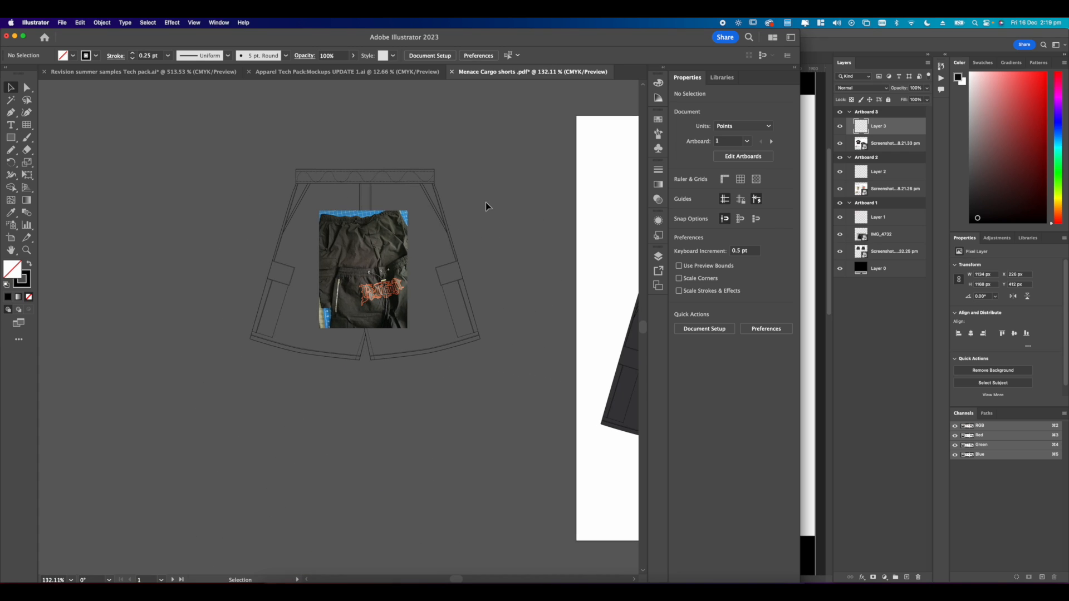
pyautogui.scroll(-2, 485, 207)
pyautogui.scroll(5, 429, 232)
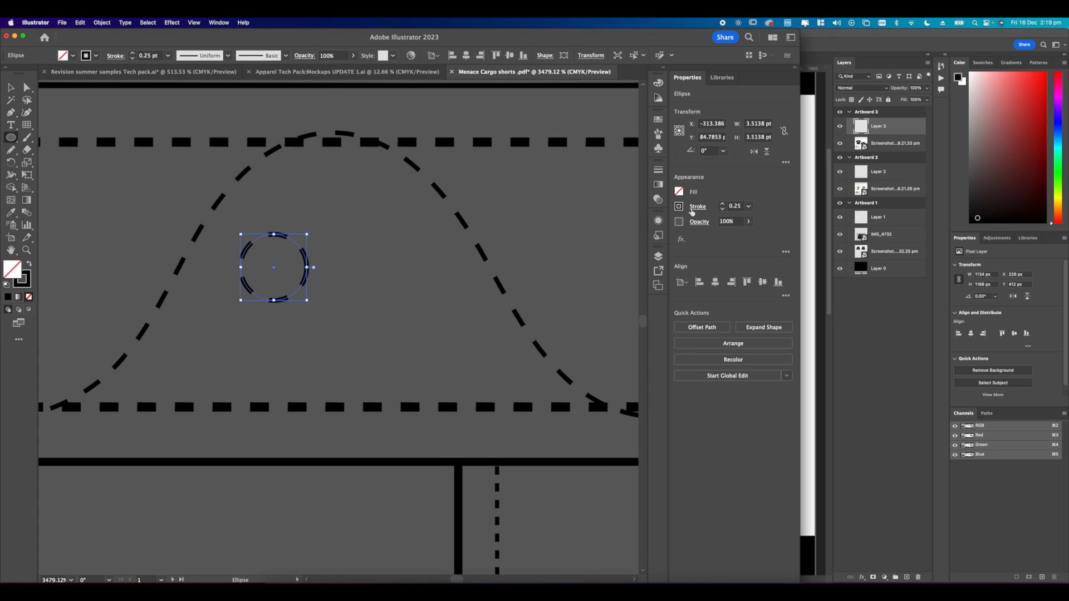
pyautogui.click(692, 211)
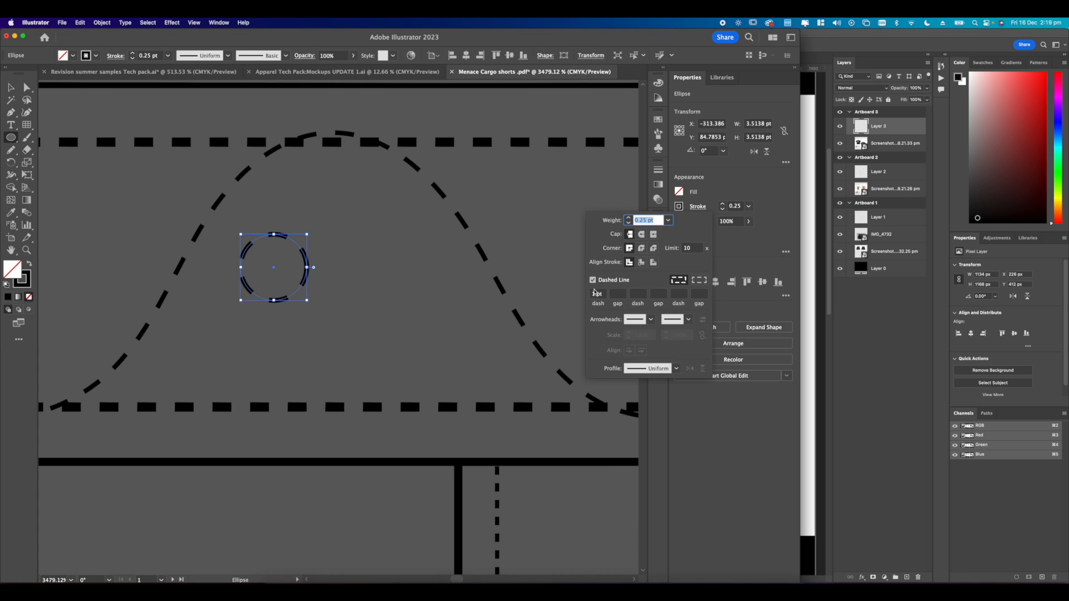
pyautogui.click(602, 283)
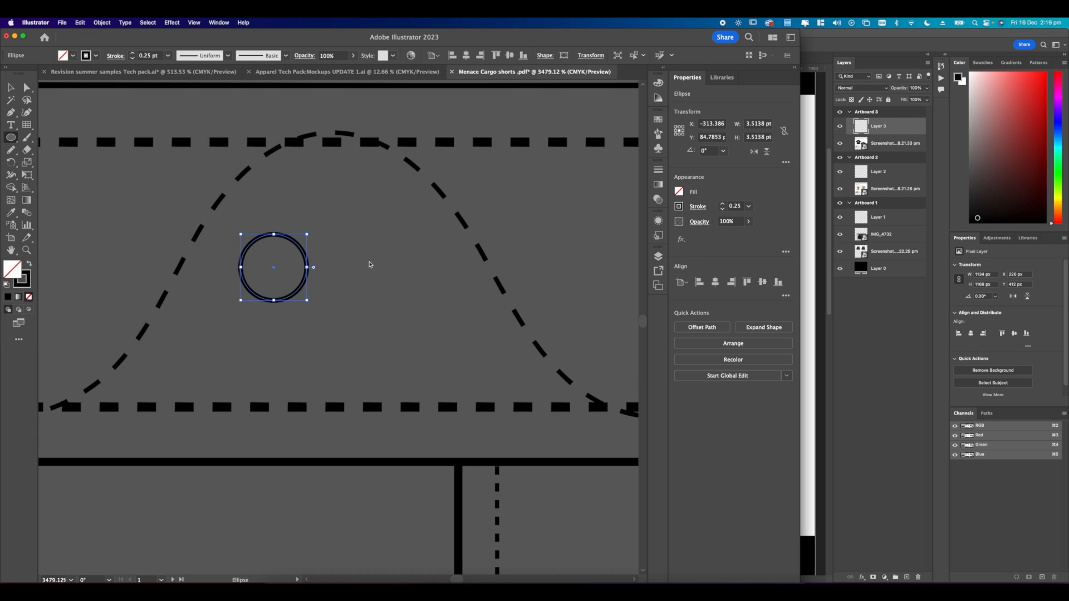
# Try stroke weights of 1 pt and 0.75 pt on the small circle, and return it to 0.25 pt.
pyautogui.click(723, 204)
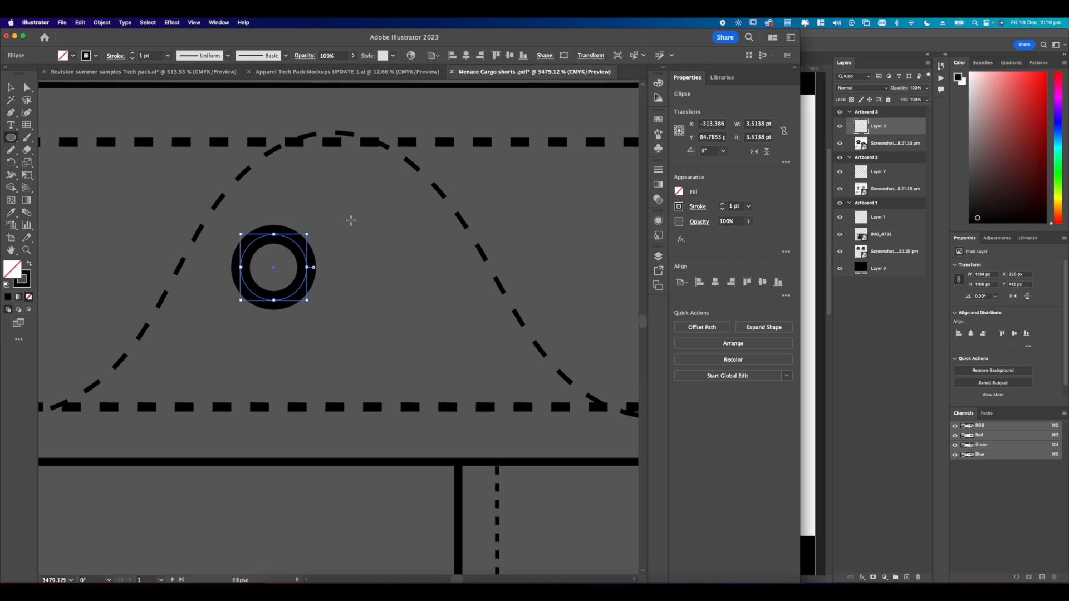
pyautogui.click(723, 210)
pyautogui.press('v')
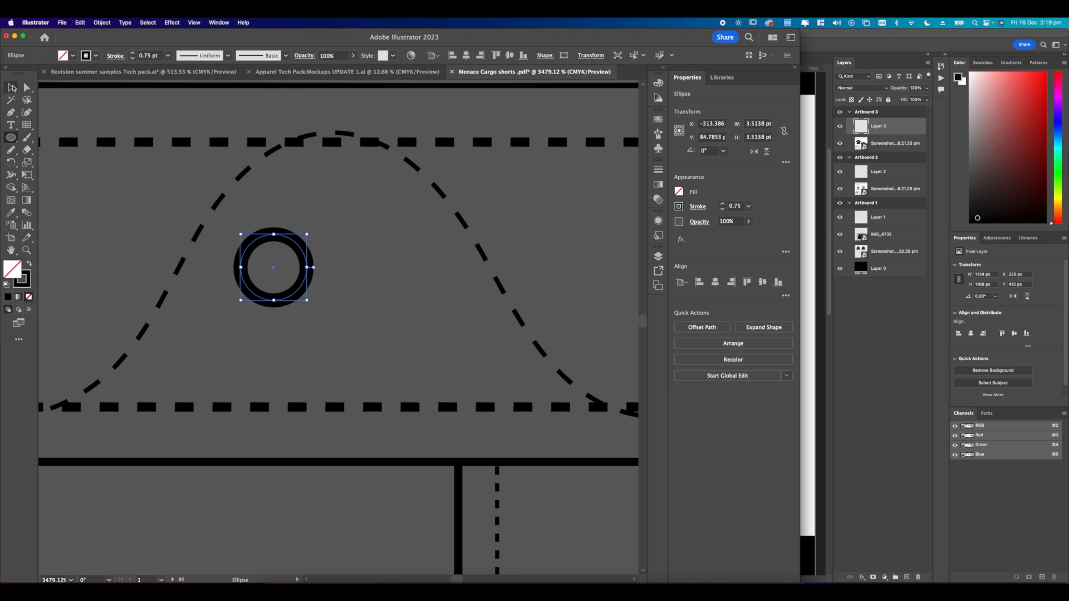
pyautogui.scroll(-5, 586, 260)
pyautogui.scroll(3, 461, 207)
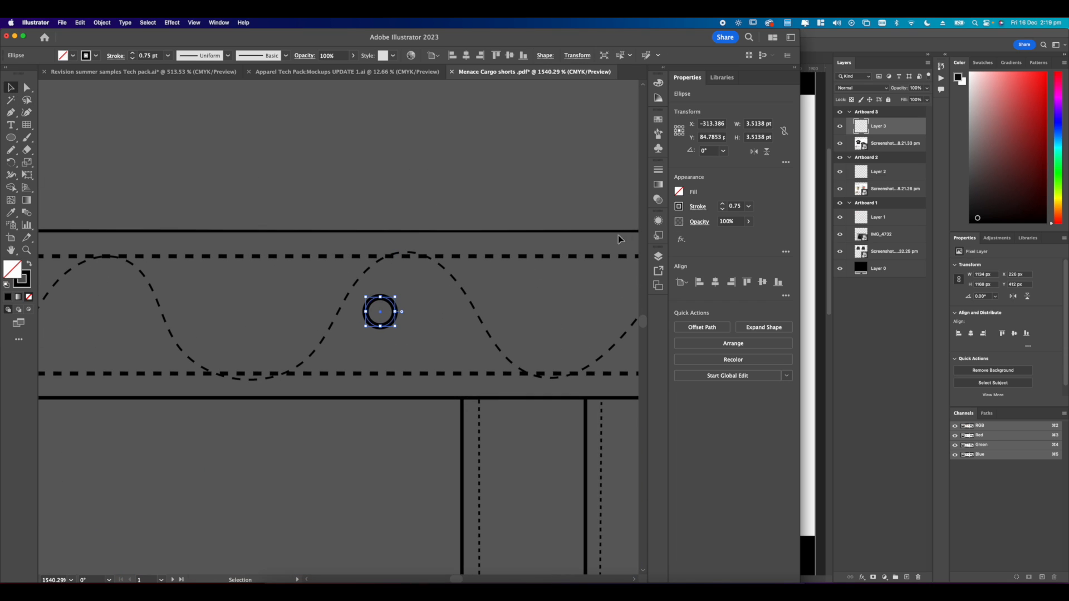
pyautogui.click(723, 210)
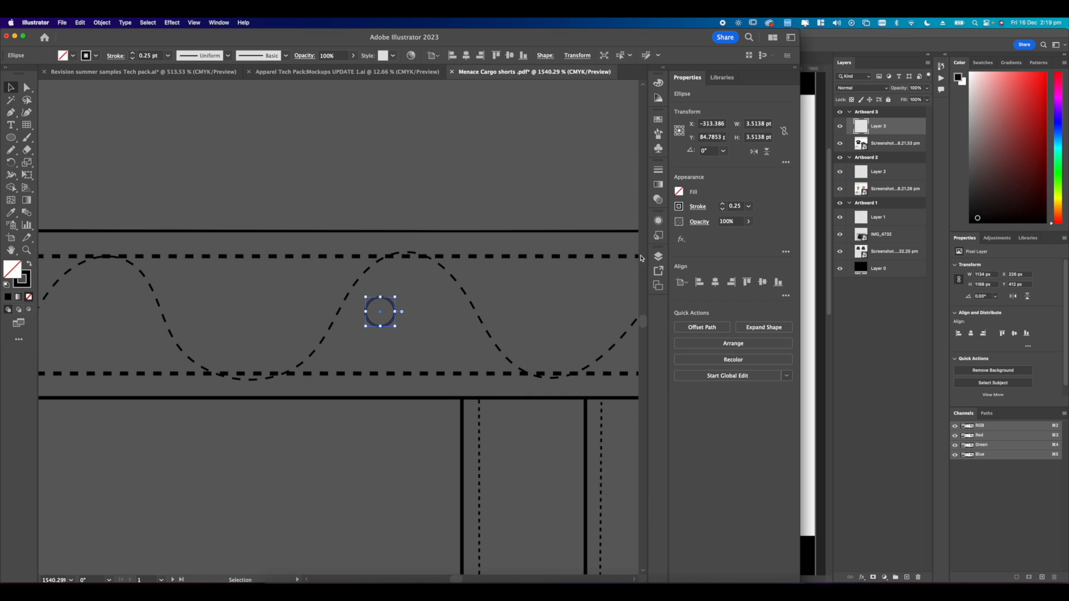
# Add a second, larger circle about 4.7 pt wide around the first, align the two and group them as an eyelet.
pyautogui.click(385, 323)
pyautogui.scroll(1, 387, 329)
pyautogui.click(387, 329)
pyautogui.scroll(1, 382, 311)
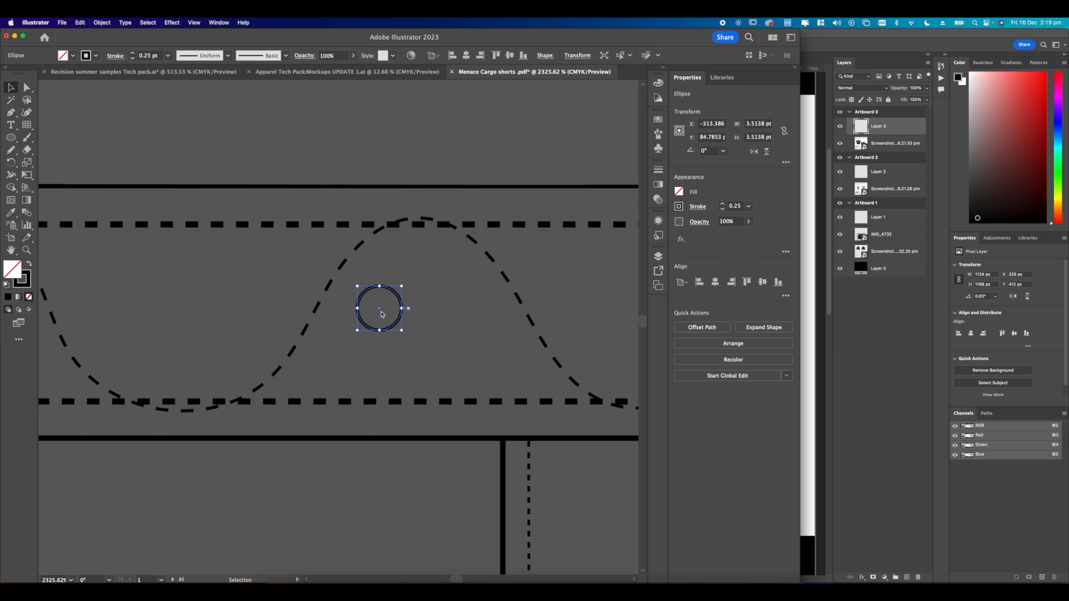
pyautogui.scroll(3, 382, 312)
pyautogui.moveTo(381, 309); pyautogui.dragTo(409, 304)
pyautogui.click(762, 282)
pyautogui.click(731, 282)
pyautogui.scroll(-10, 367, 284)
pyautogui.scroll(3, 381, 286)
pyautogui.press('super+g')
pyautogui.scroll(-5, 387, 306)
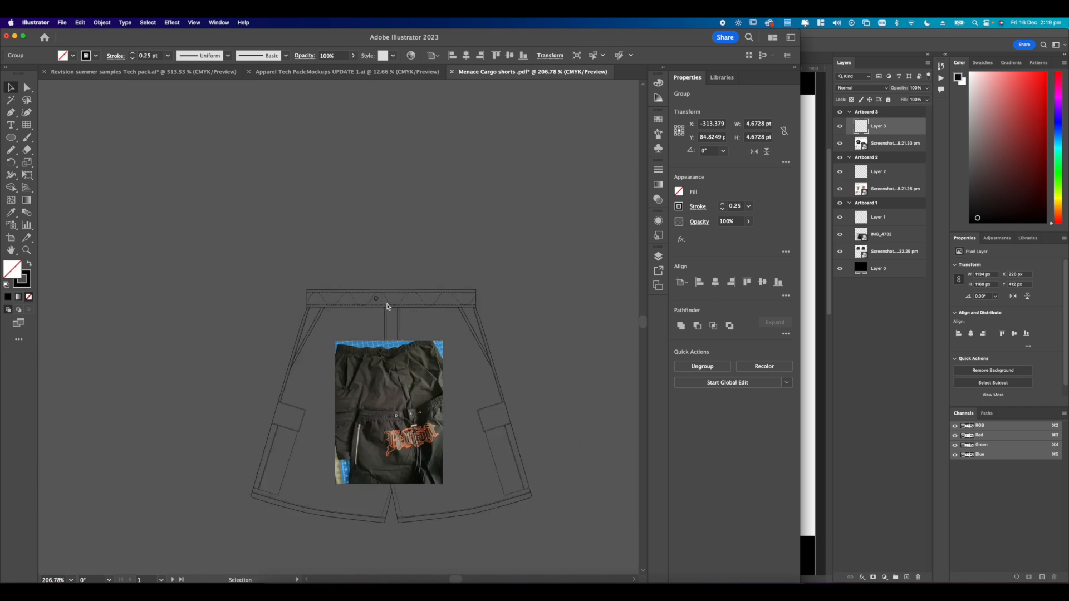
# Duplicate the eyelet along the waistband and place the pair, spanning about 35 pt, on either side of the fly.
pyautogui.moveTo(402, 334); pyautogui.dragTo(392, 312)
pyautogui.scroll(5, 373, 302)
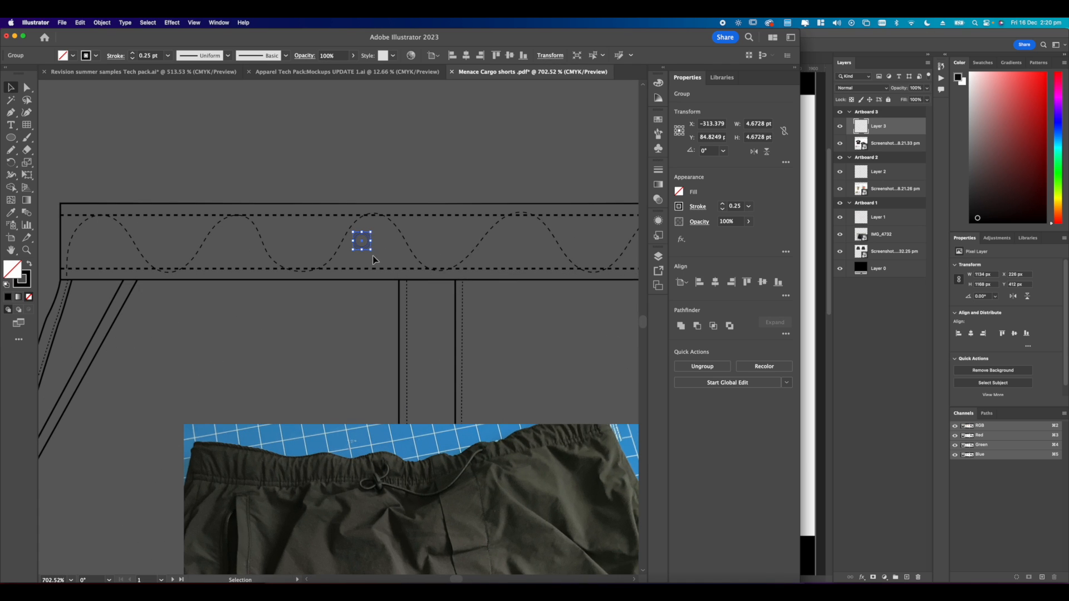
pyautogui.moveTo(367, 247); pyautogui.dragTo(498, 249)
pyautogui.keyDown('shift'); pyautogui.click(391, 247); pyautogui.keyUp('shift')
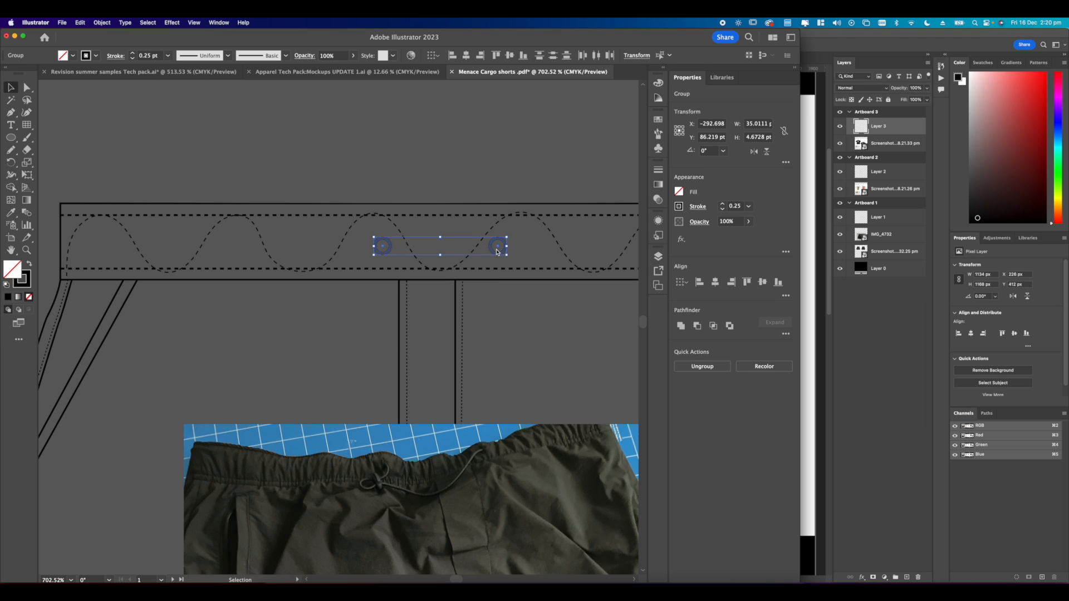
pyautogui.moveTo(498, 248); pyautogui.dragTo(493, 249)
pyautogui.scroll(-5, 488, 161)
pyautogui.click(566, 280)
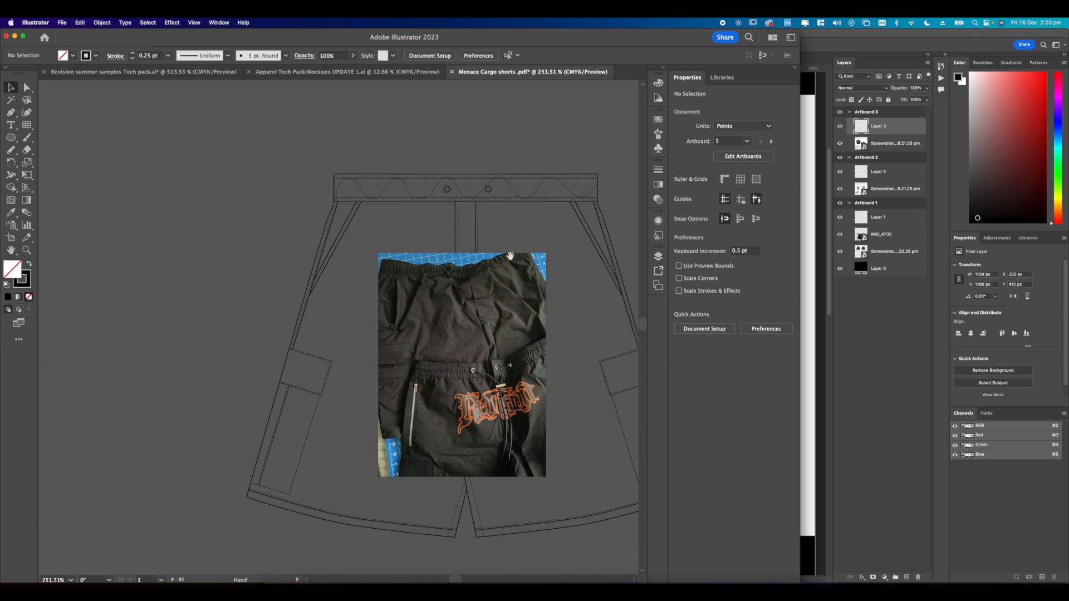
# Move the reference photo off the shorts drawing to the empty area above the waistband.
pyautogui.scroll(-7, 439, 279)
pyautogui.moveTo(438, 291); pyautogui.dragTo(470, 182)
pyautogui.scroll(8, 455, 239)
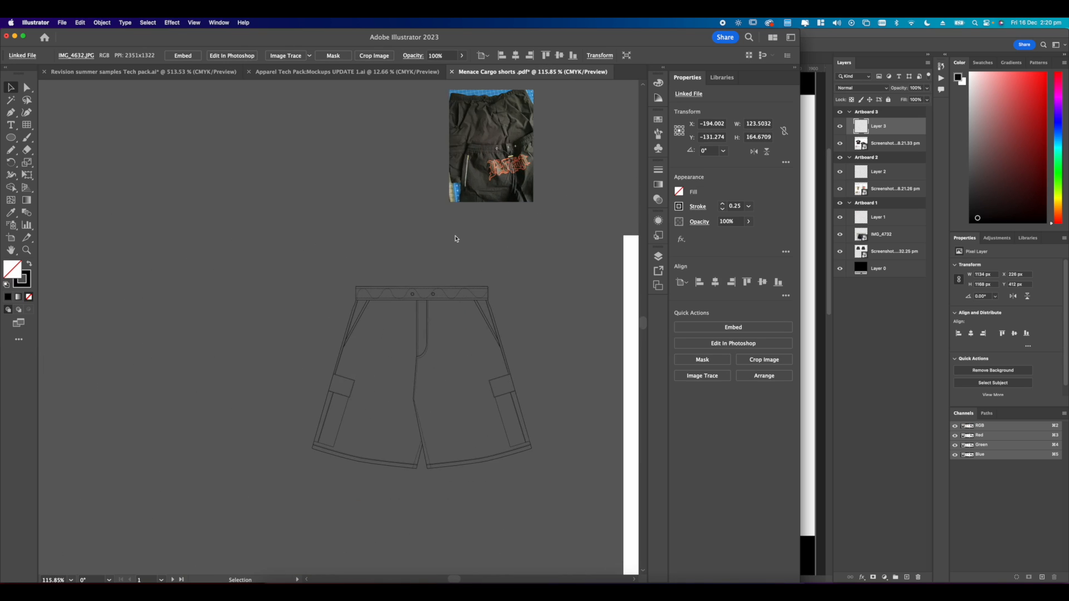
pyautogui.scroll(-5, 456, 343)
pyautogui.moveTo(456, 341); pyautogui.dragTo(443, 312)
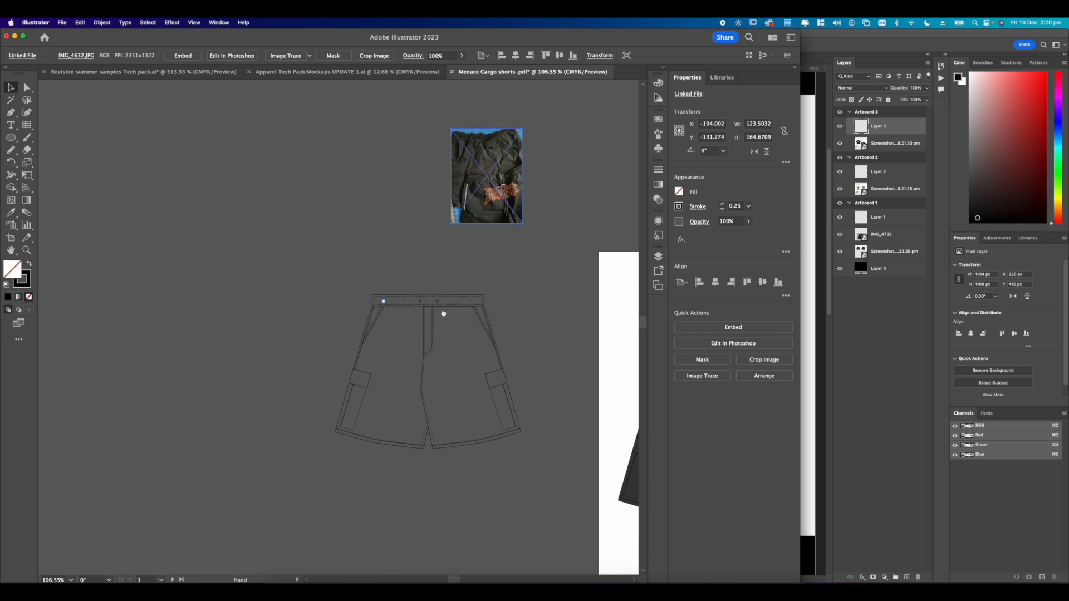
pyautogui.moveTo(500, 174); pyautogui.dragTo(495, 195)
pyautogui.click(477, 282)
# Move the reference photo closer to the shorts' waistband.
pyautogui.scroll(10, 477, 301)
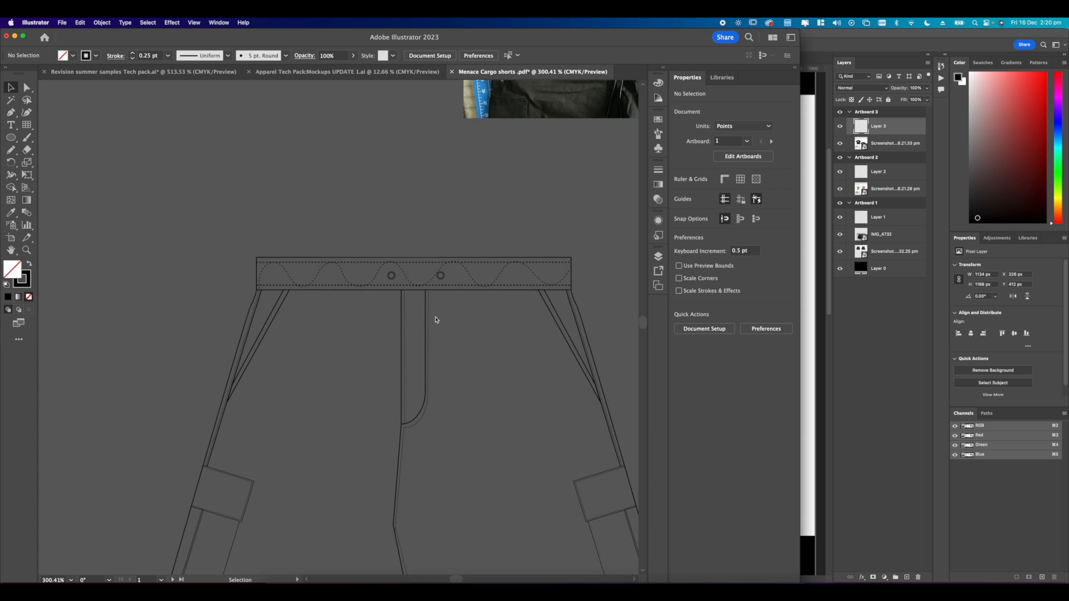
pyautogui.scroll(-5, 466, 259)
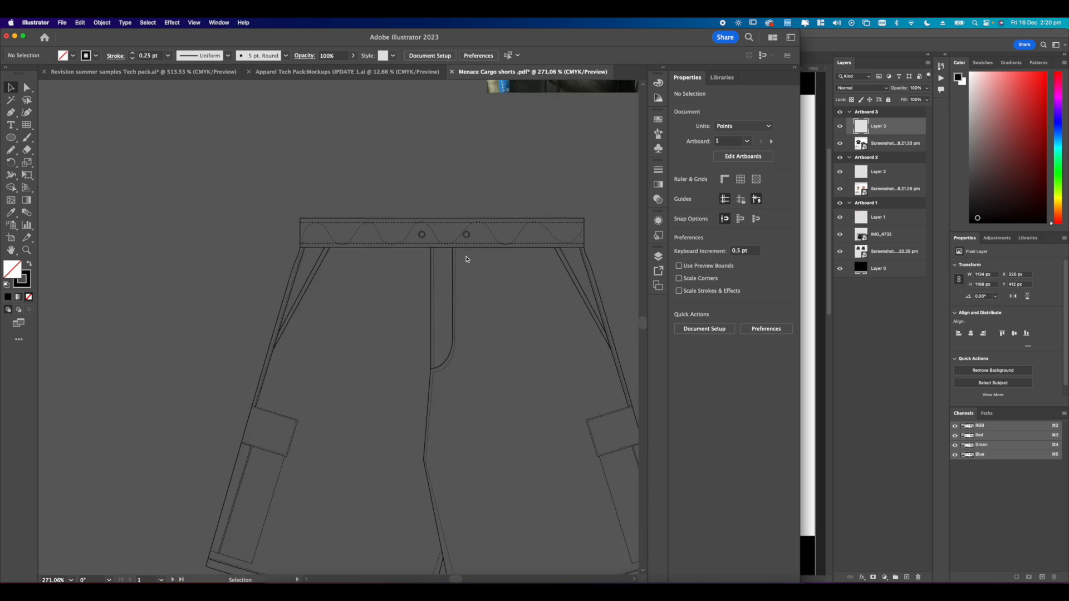
pyautogui.moveTo(467, 259); pyautogui.dragTo(424, 353)
pyautogui.moveTo(560, 117); pyautogui.dragTo(510, 193)
pyautogui.scroll(4, 512, 191)
pyautogui.scroll(12, 492, 226)
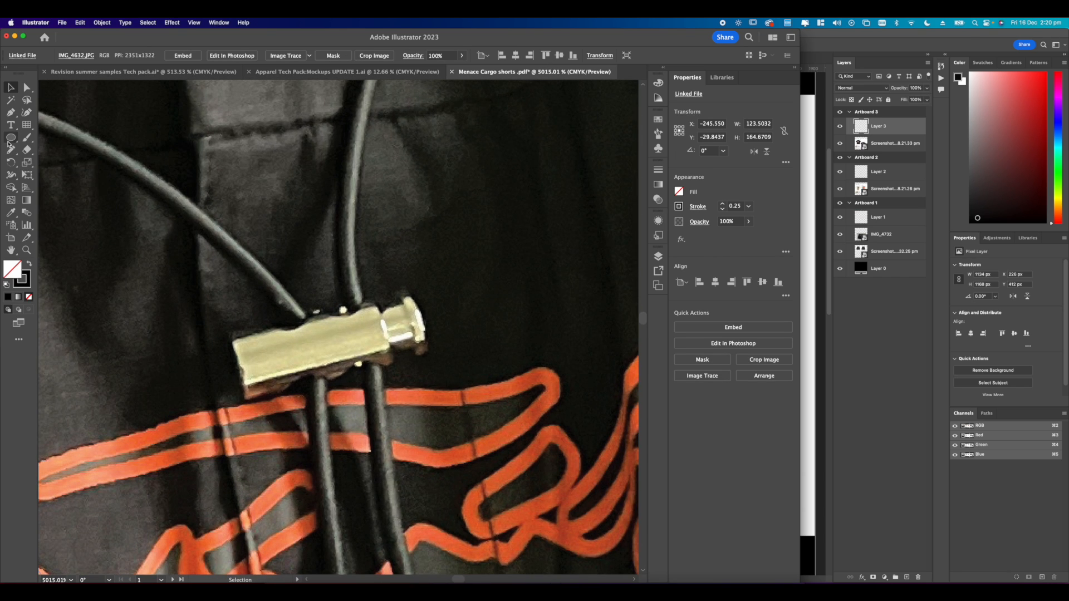
# Trace the cord toggle beside the photographed one as three adjoining rectangles: a wide body, a short connector and an end cap about 0.8 by 1.8 pt.
pyautogui.moveTo(10, 144); pyautogui.dragTo(39, 138)
pyautogui.moveTo(245, 327)
pyautogui.mouseDown()
pyautogui.moveTo(457, 389)
pyautogui.moveTo(436, 382)
pyautogui.mouseUp()
pyautogui.moveTo(435, 337)
pyautogui.mouseDown()
pyautogui.moveTo(452, 364)
pyautogui.moveTo(475, 370)
pyautogui.mouseUp()
pyautogui.moveTo(473, 326); pyautogui.dragTo(497, 378)
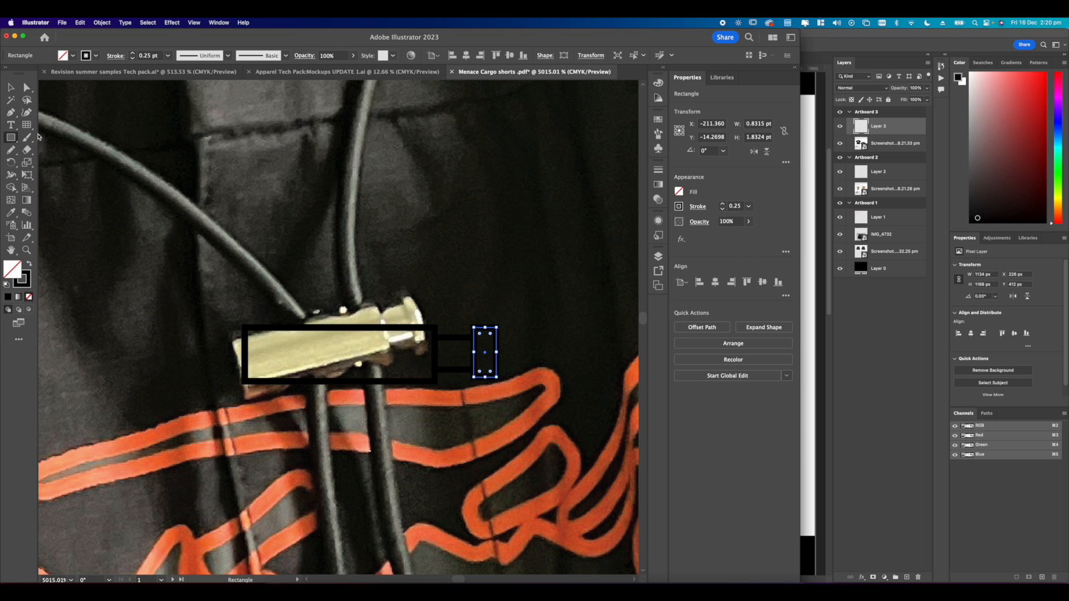
# Select the toggle's three rectangles clear of the reference photo and align them with one another.
pyautogui.click(10, 87)
pyautogui.scroll(-10, 410, 228)
pyautogui.scroll(-2, 443, 257)
pyautogui.moveTo(438, 257); pyautogui.dragTo(268, 249)
pyautogui.scroll(10, 418, 251)
pyautogui.moveTo(383, 241); pyautogui.dragTo(541, 314)
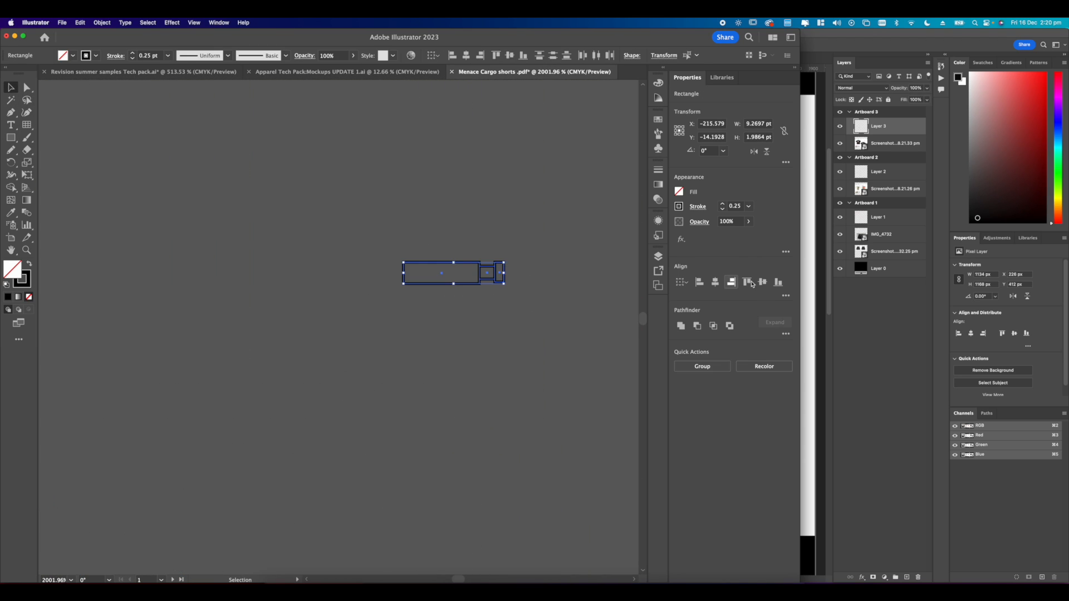
pyautogui.click(777, 288)
# Stretch the toggle's body rectangle taller and select all of the toggle's parts.
pyautogui.click(597, 312)
pyautogui.scroll(2, 456, 262)
pyautogui.click(457, 263)
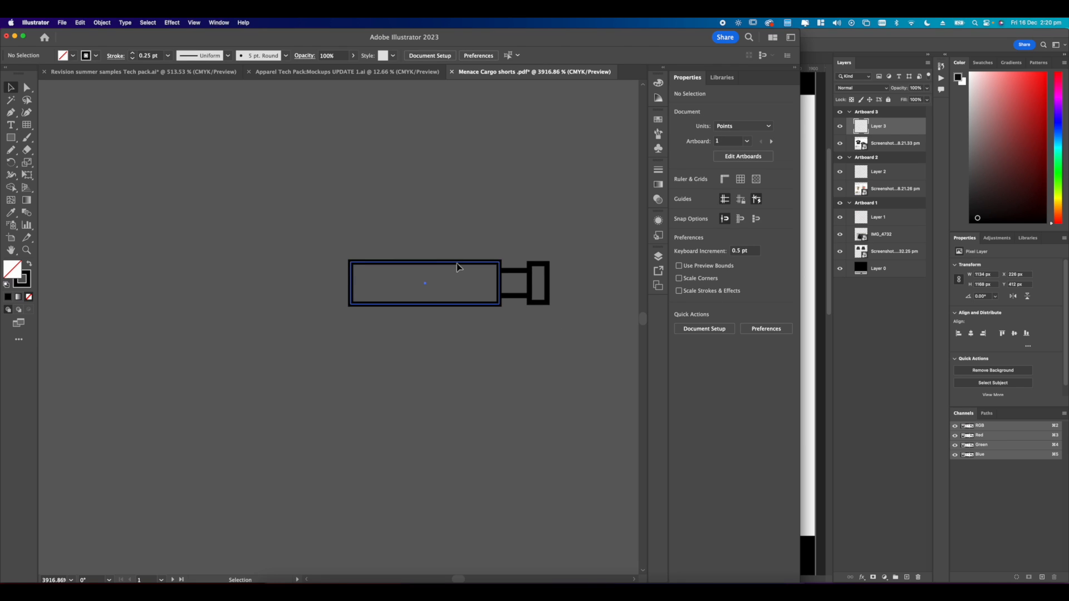
pyautogui.moveTo(425, 305); pyautogui.dragTo(425, 323)
pyautogui.moveTo(555, 345); pyautogui.dragTo(507, 265)
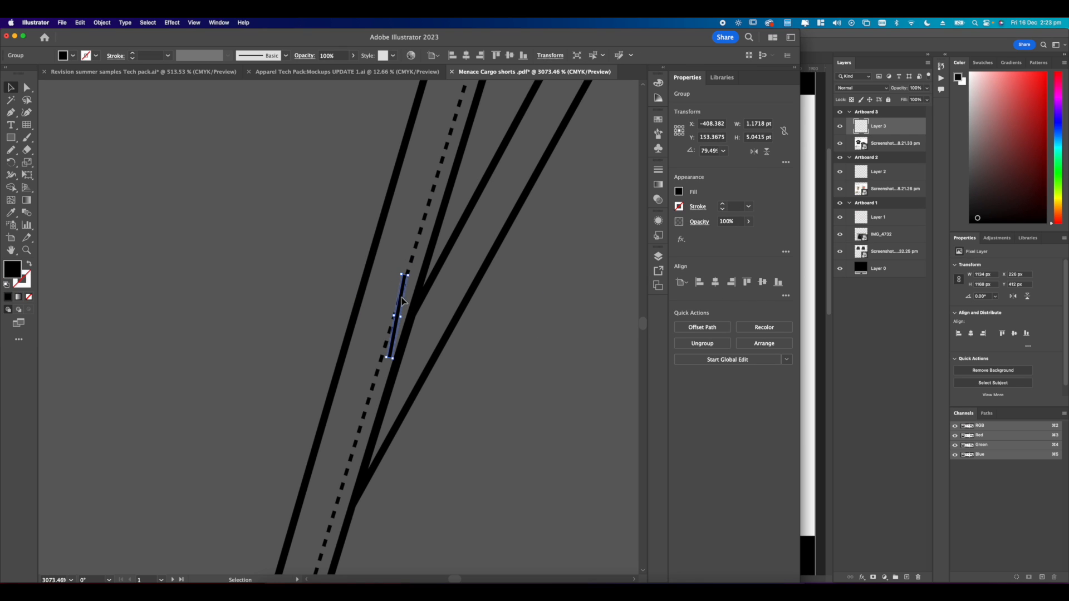
# Move the bartack from the side seam stitching onto the lower end of the slant pocket opening.
pyautogui.moveTo(402, 302); pyautogui.dragTo(430, 297)
pyautogui.scroll(-2, 430, 297)
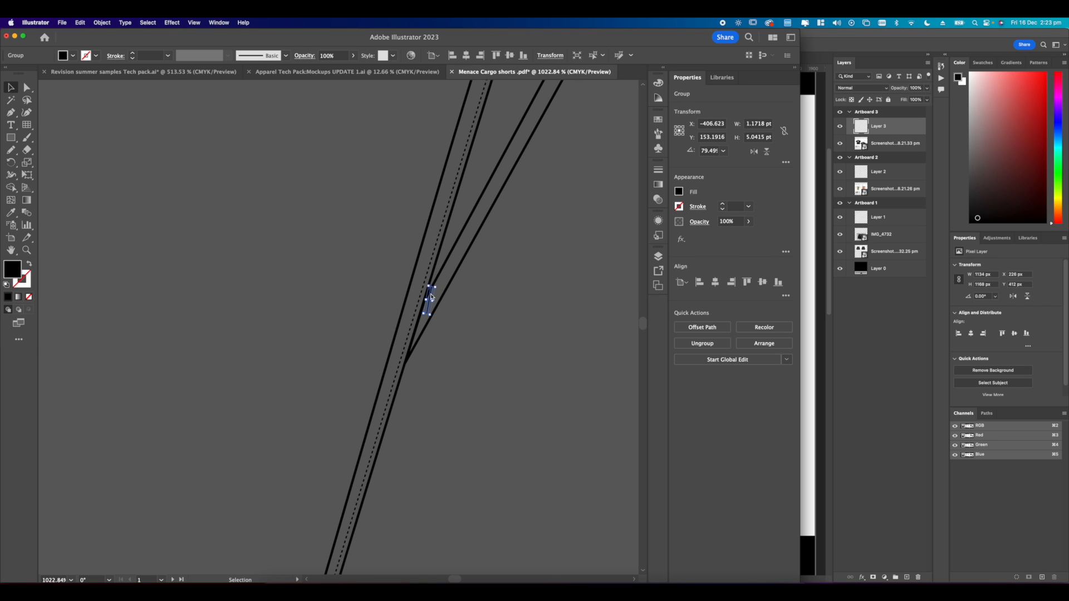
pyautogui.press('super+shift+a')
# Switch to Outline view and move the bartack at the top of the pocket opening flush against the waistband's lower seam.
pyautogui.moveTo(546, 225); pyautogui.dragTo(520, 262)
pyautogui.scroll(3, 523, 215)
pyautogui.press('super+t')
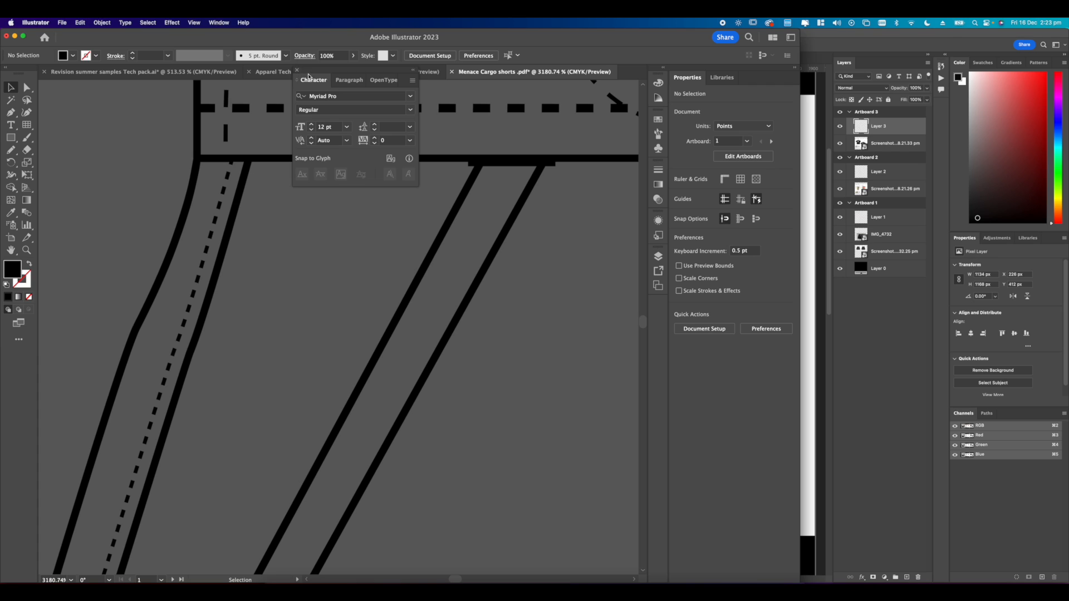
pyautogui.click(296, 69)
pyautogui.scroll(5, 581, 309)
pyautogui.scroll(3, 523, 424)
pyautogui.press('super+y')
pyautogui.click(489, 333)
pyautogui.scroll(2, 469, 323)
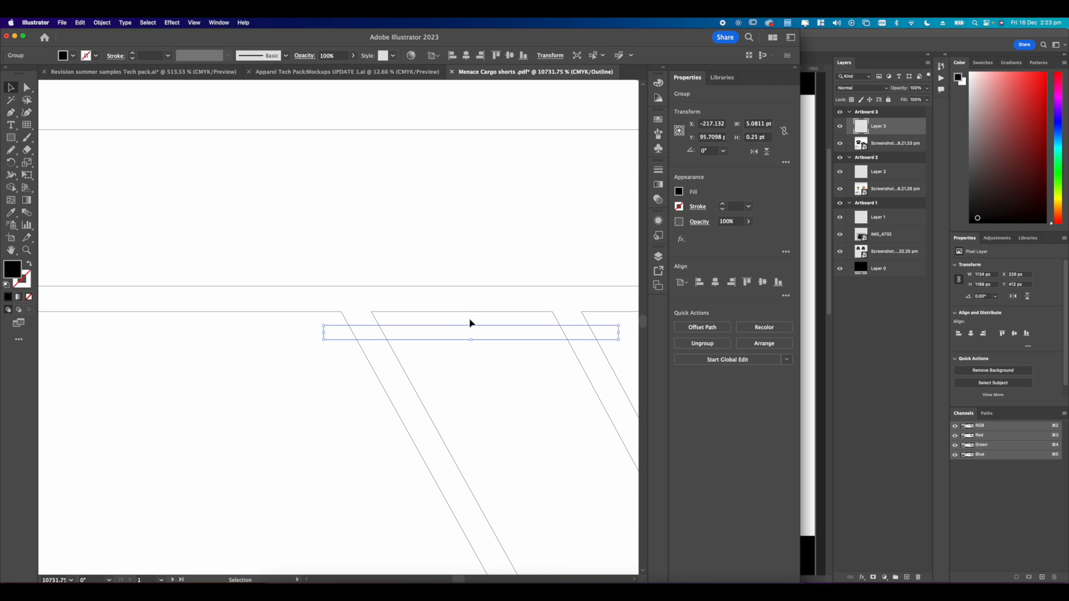
pyautogui.moveTo(482, 328); pyautogui.dragTo(482, 315)
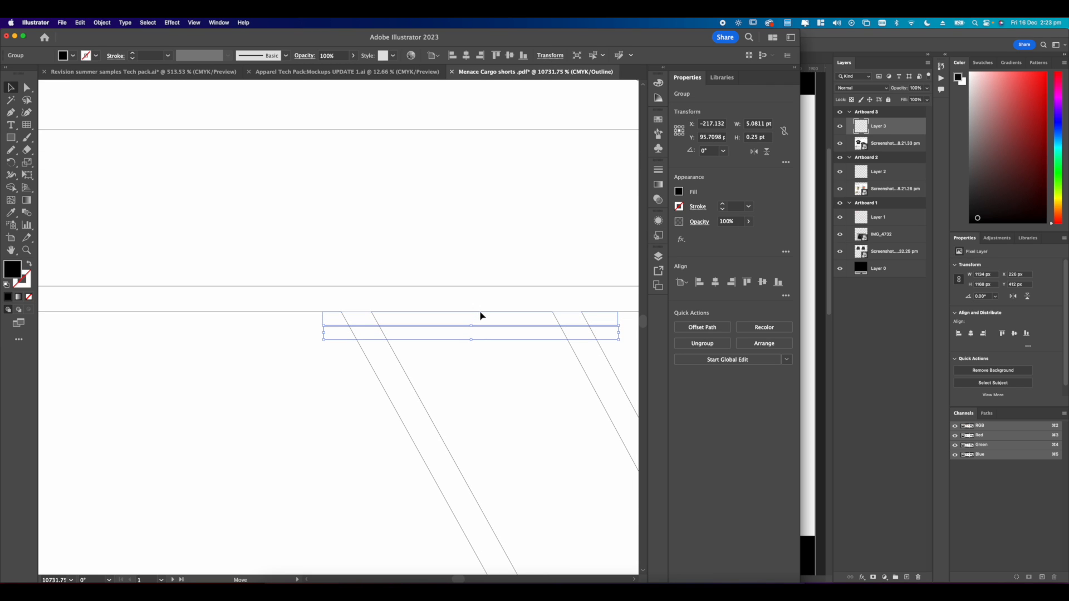
pyautogui.moveTo(482, 316); pyautogui.dragTo(480, 313)
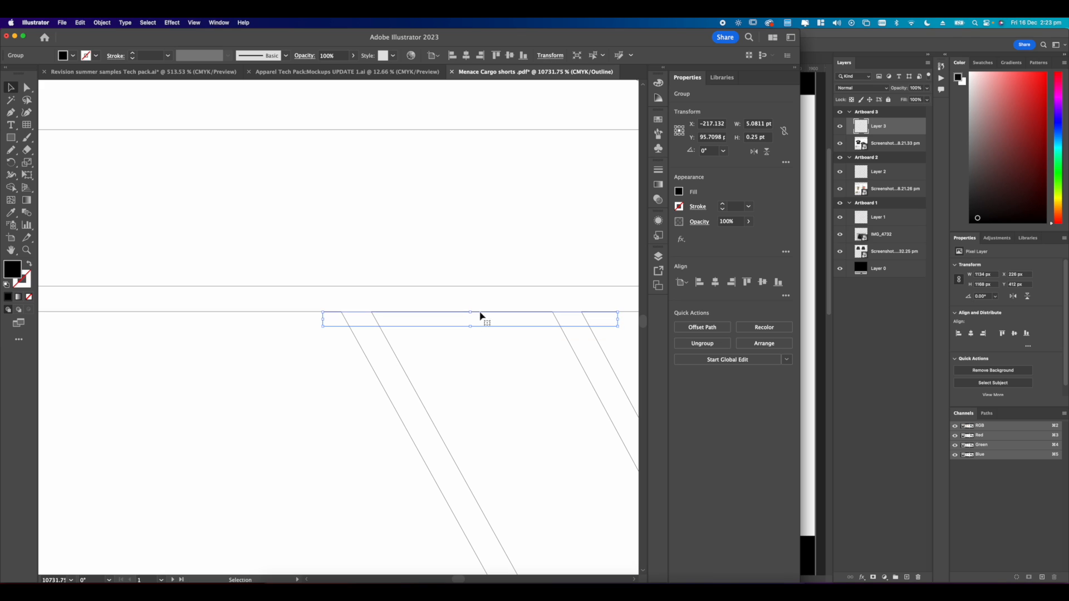
pyautogui.click(461, 347)
pyautogui.scroll(-10, 461, 347)
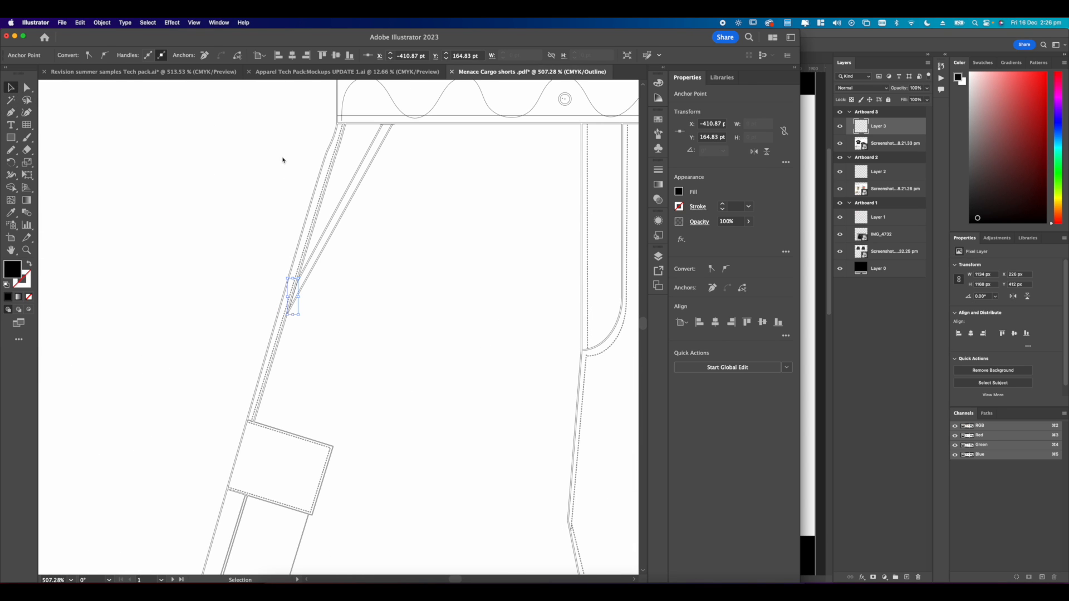
# Select the whole shorts drawing and try to merge parts of the left slant pocket with the Shape Builder tool.
pyautogui.scroll(-10, 282, 160)
pyautogui.click(222, 128)
pyautogui.moveTo(467, 342); pyautogui.dragTo(467, 342)
pyautogui.scroll(10, 393, 148)
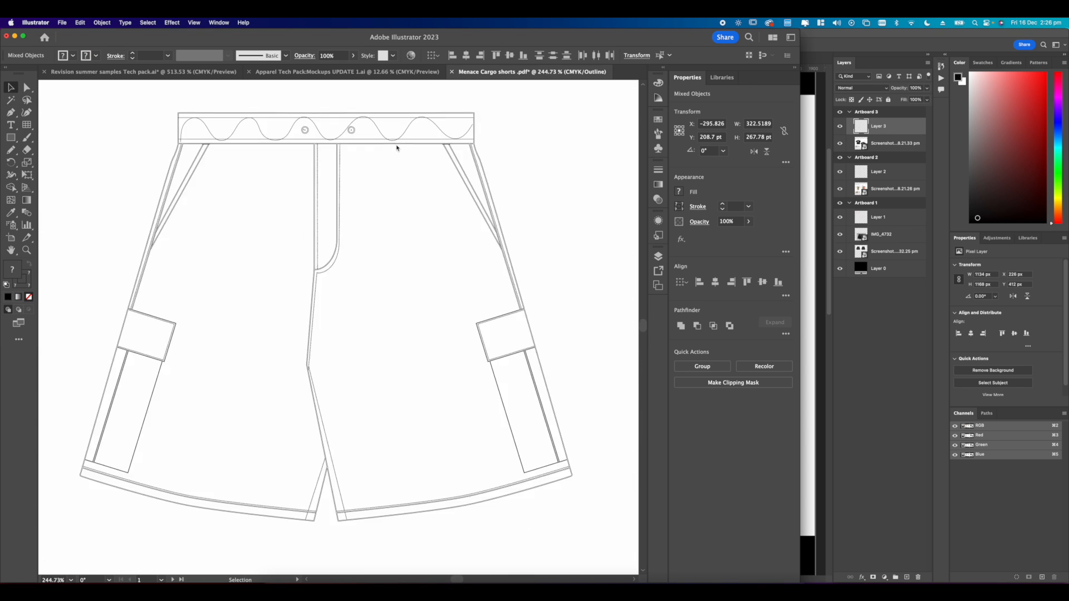
pyautogui.scroll(-5, 490, 176)
pyautogui.scroll(10, 348, 184)
pyautogui.hotkey('shift', 'm')
pyautogui.moveTo(349, 182); pyautogui.dragTo(451, 229)
pyautogui.scroll(-6, 451, 228)
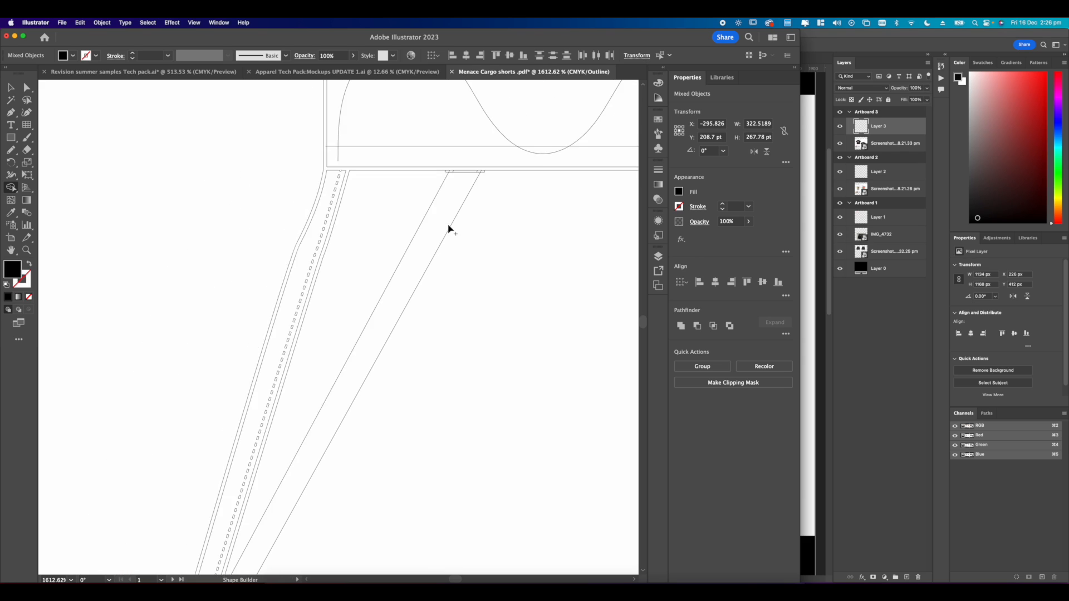
pyautogui.scroll(4, 428, 245)
# Select only the slant pocket outline and its bartack below the waistband with the Direct Selection tool.
pyautogui.click(27, 88)
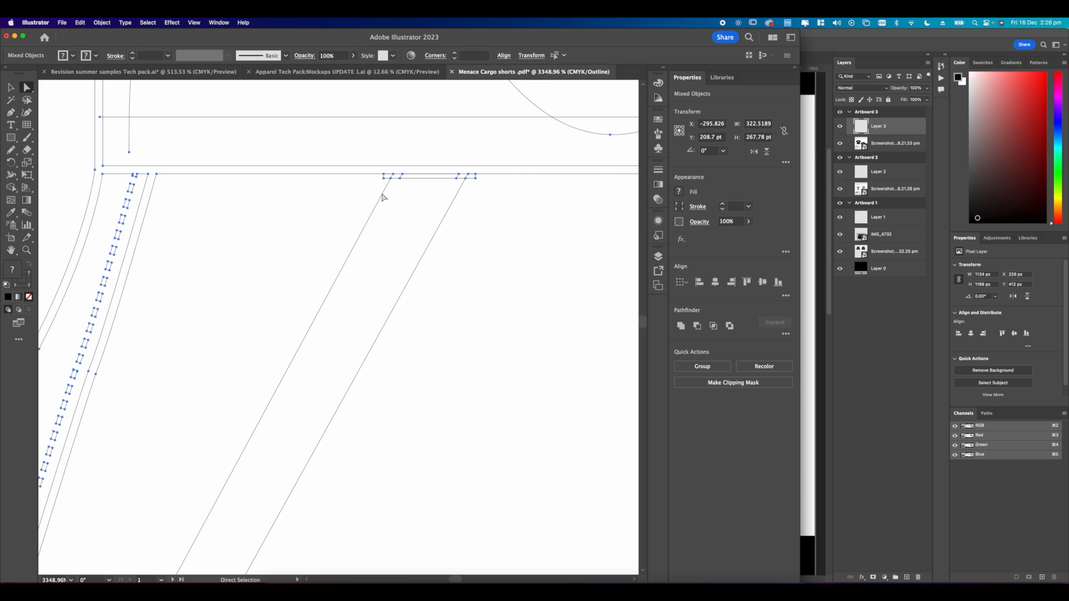
pyautogui.click(445, 211)
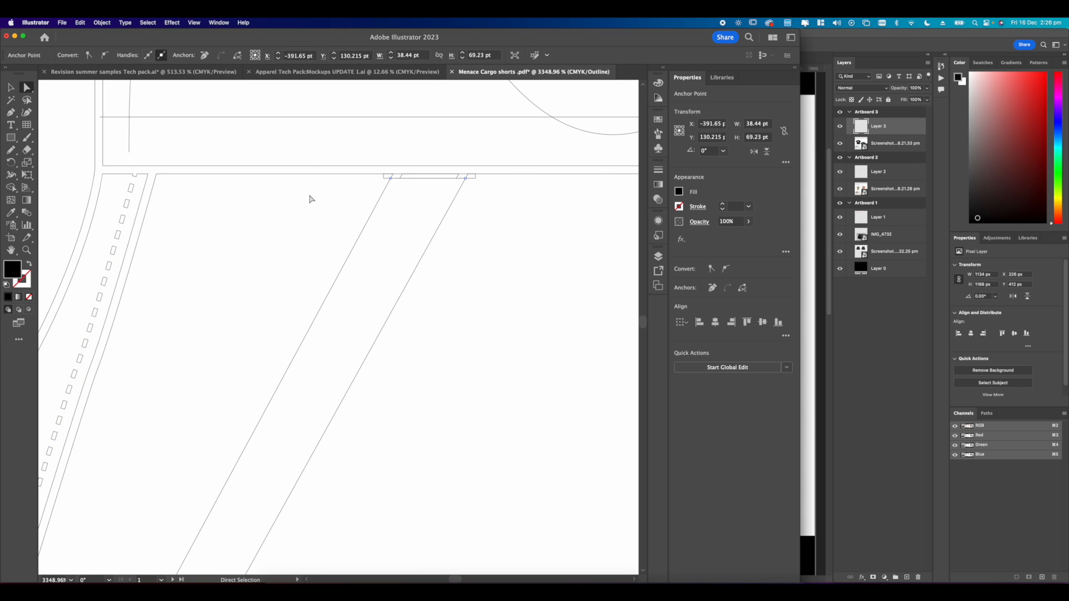
pyautogui.scroll(-6, 311, 198)
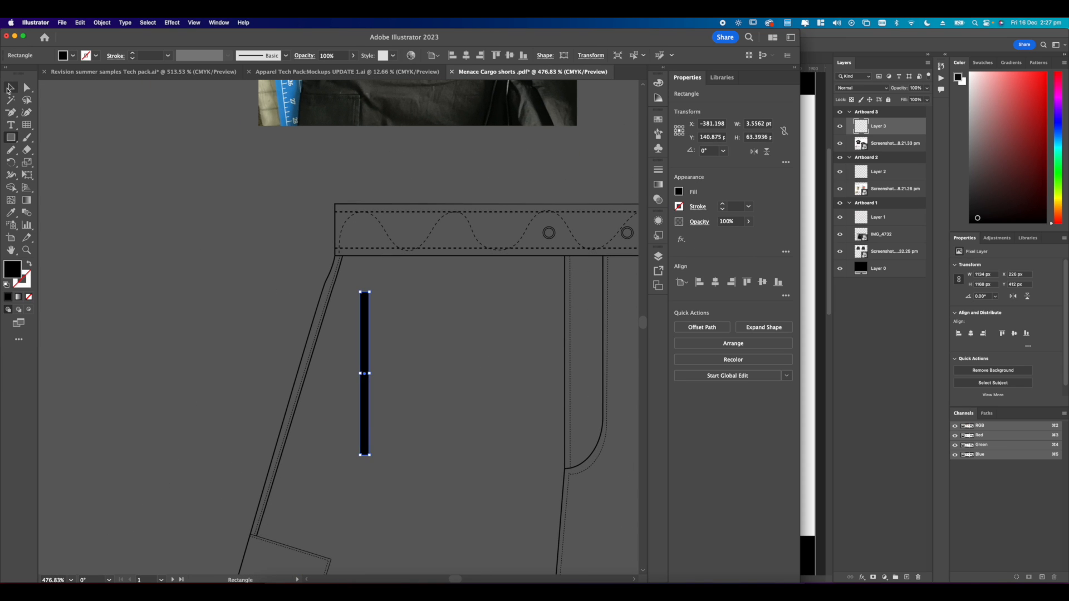
# Rotate the narrow black pocket rectangle to about 345.5° and place it alongside the shorts' left side seam.
pyautogui.click(10, 87)
pyautogui.moveTo(372, 289); pyautogui.dragTo(392, 296)
pyautogui.moveTo(374, 334); pyautogui.dragTo(353, 330)
pyautogui.click(365, 324)
pyautogui.click(354, 334)
# Give the tilted pocket rectangle a black stroke and no fill.
pyautogui.click(697, 207)
pyautogui.click(594, 279)
pyautogui.click(679, 192)
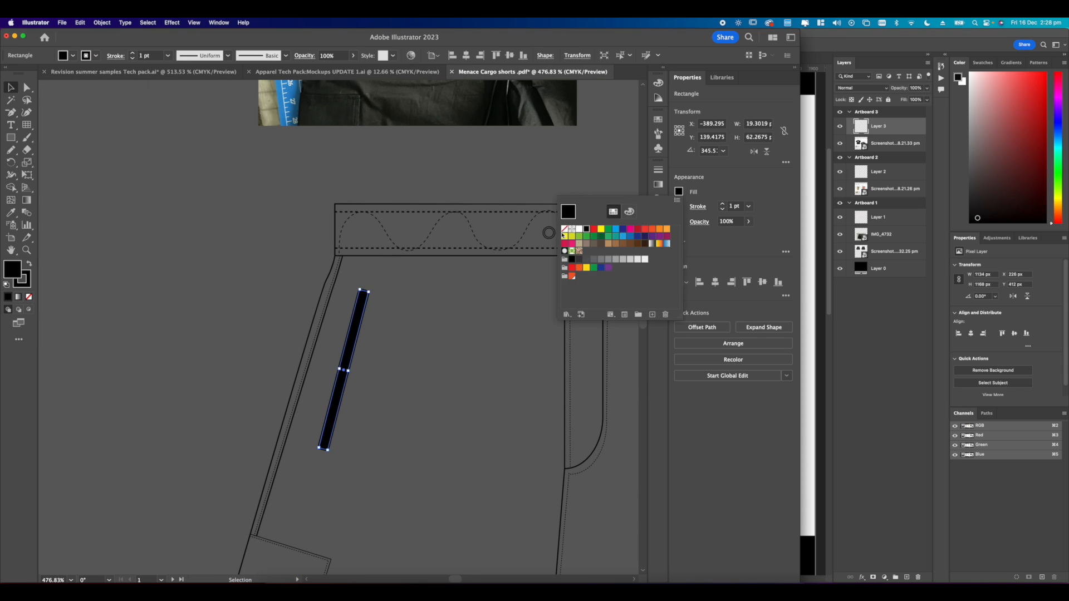
pyautogui.click(565, 229)
pyautogui.click(377, 353)
# Draw a straight line with the Pen tool down the centre of the tilted pocket rectangle, from its upper to its lower end.
pyautogui.scroll(4, 377, 353)
pyautogui.scroll(-6, 377, 353)
pyautogui.moveTo(362, 393); pyautogui.dragTo(328, 431)
pyautogui.moveTo(349, 405); pyautogui.dragTo(342, 408)
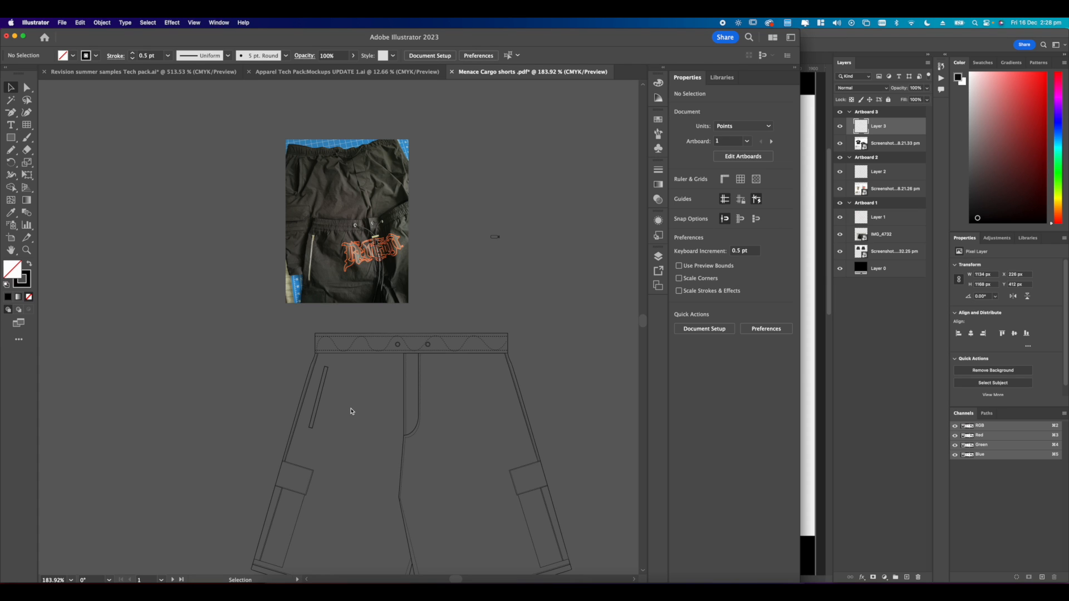
pyautogui.scroll(10, 325, 367)
pyautogui.scroll(-5, 398, 224)
pyautogui.click(10, 113)
pyautogui.click(436, 179)
pyautogui.click(350, 515)
pyautogui.press('v')
# Offset the pocket rectangle's path outward to create a surrounding stitch line.
pyautogui.click(102, 22)
pyautogui.click(223, 274)
pyautogui.write('0.')
pyautogui.write('5')
pyautogui.press('Return')
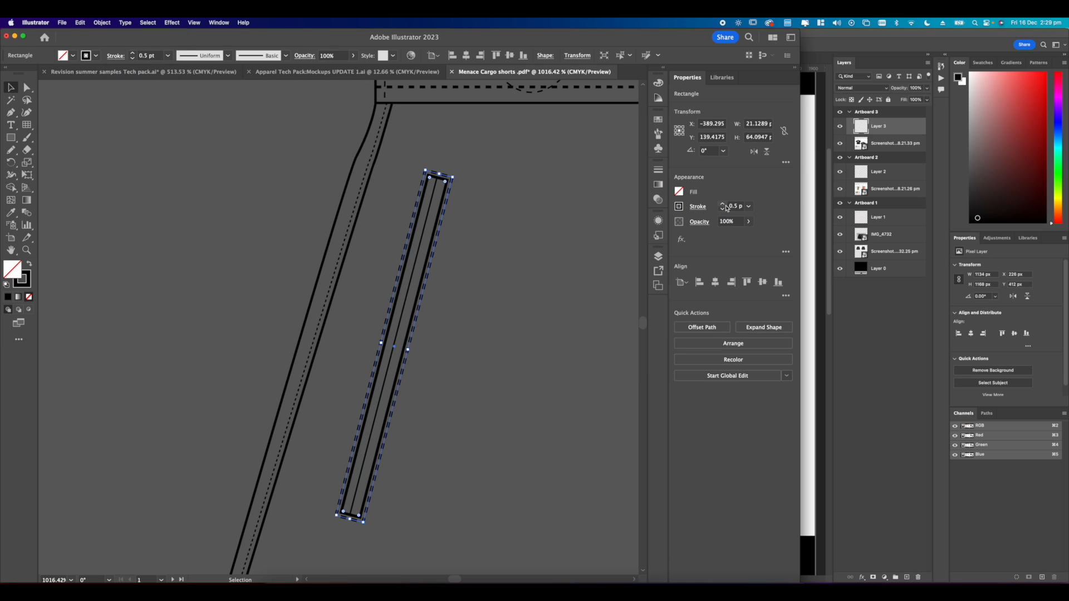
# Select the pocket rectangle, its centre line and surrounding stitching and group them.
pyautogui.click(356, 232)
pyautogui.scroll(-2, 355, 232)
pyautogui.moveTo(355, 232); pyautogui.dragTo(423, 262)
pyautogui.scroll(-8, 351, 195)
pyautogui.press('super+g')
# Duplicate the grouped pocket across to the other leg and reflect the copy to mirror the original.
pyautogui.hscroll(2, 300, 202)
pyautogui.moveTo(300, 203); pyautogui.dragTo(476, 203)
pyautogui.scroll(5, 476, 203)
pyautogui.rightClick(455, 200)
pyautogui.click(558, 375)
pyautogui.press('Return')
pyautogui.scroll(-4, 527, 255)
pyautogui.click(527, 255)
pyautogui.click(580, 270)
pyautogui.click(580, 210)
# Duplicate the finished shorts line drawing to the empty area below the first artboard.
pyautogui.scroll(-6, 388, 242)
pyautogui.moveTo(481, 320); pyautogui.dragTo(373, 234)
pyautogui.moveTo(415, 252)
pyautogui.mouseDown()
pyautogui.moveTo(597, 241)
pyautogui.moveTo(410, 272)
pyautogui.mouseUp()
pyautogui.scroll(6, 403, 267)
pyautogui.click(402, 268)
pyautogui.scroll(-6, 407, 307)
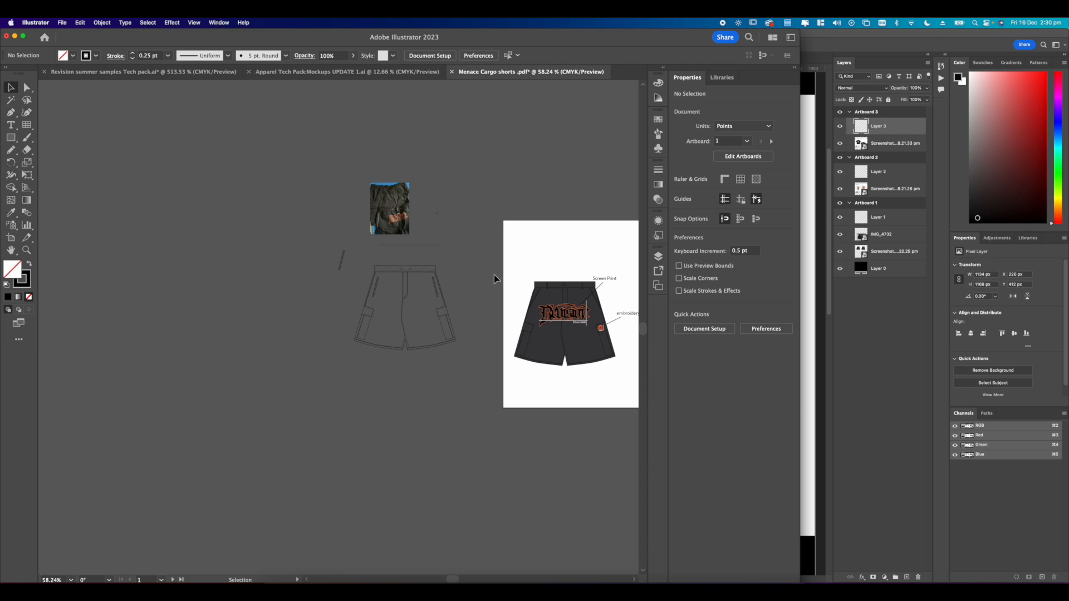
pyautogui.scroll(-3, 493, 278)
pyautogui.moveTo(265, 296); pyautogui.dragTo(386, 397)
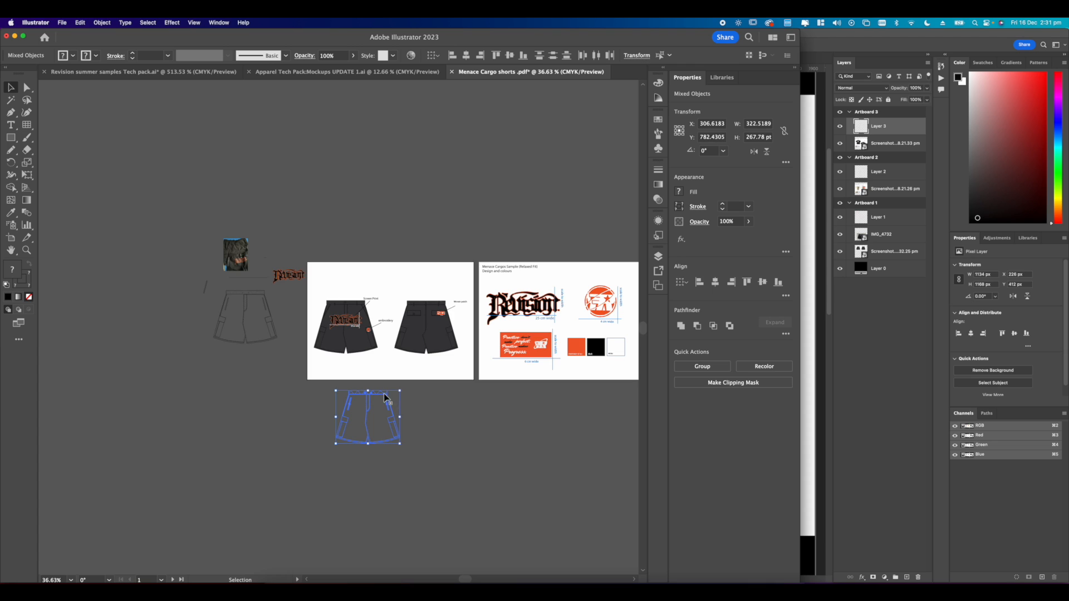
pyautogui.scroll(-3, 384, 392)
pyautogui.scroll(8, 379, 395)
pyautogui.scroll(-2, 404, 414)
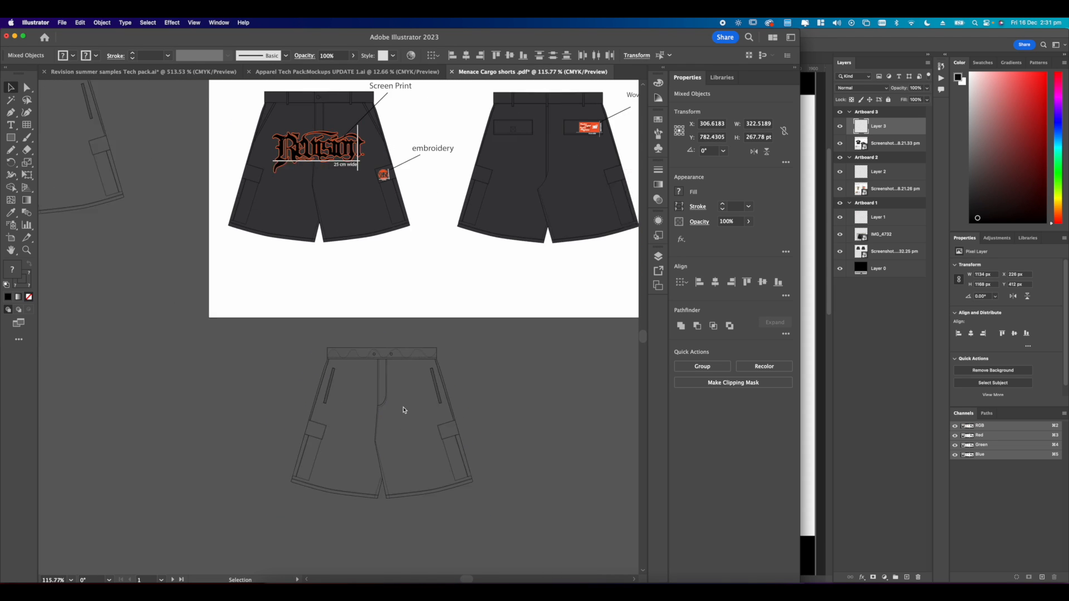
# Expand the fill and stroke of the duplicated shorts drawing.
pyautogui.click(101, 23)
pyautogui.click(107, 137)
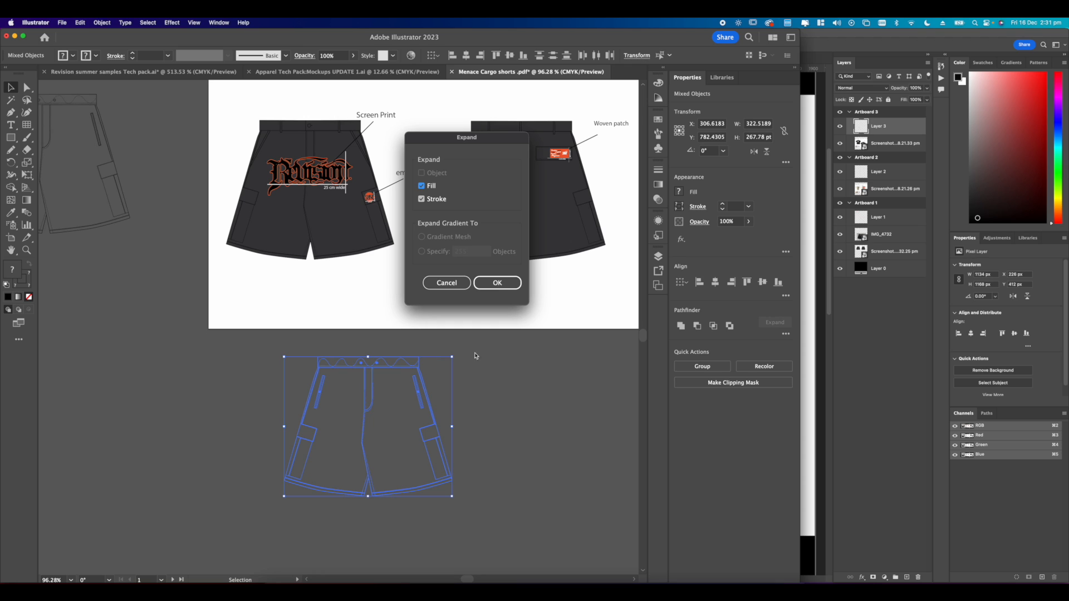
pyautogui.click(500, 288)
pyautogui.click(479, 317)
# Copy the dark silhouette from the artboard's front-view shorts and place the copy over the expanded line drawing.
pyautogui.click(355, 241)
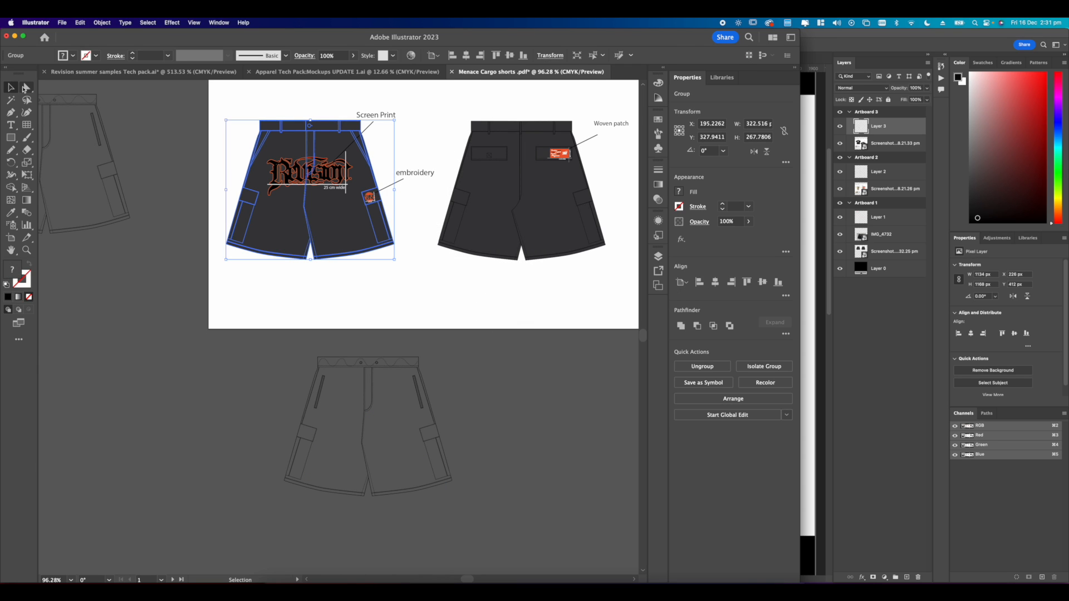
pyautogui.click(26, 88)
pyautogui.click(425, 376)
pyautogui.hotkey('ctrl', 'v')
pyautogui.moveTo(354, 323)
pyautogui.mouseDown()
pyautogui.moveTo(386, 449)
pyautogui.moveTo(383, 416)
pyautogui.mouseUp()
# Send the dark silhouette to the back, behind the shorts' line drawing.
pyautogui.click(10, 89)
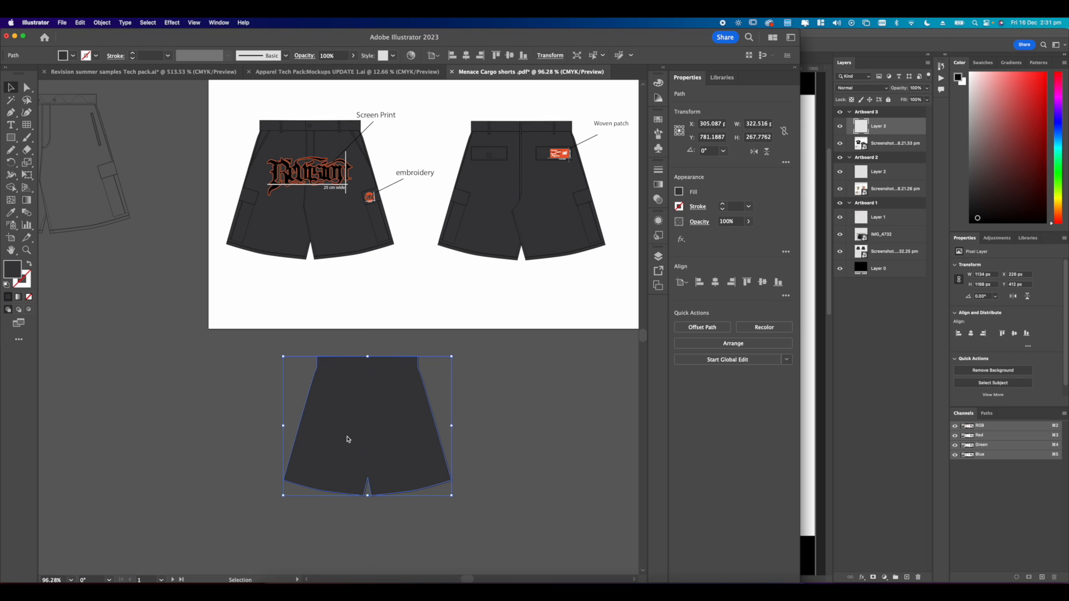
pyautogui.rightClick(352, 443)
pyautogui.moveTo(384, 537)
pyautogui.click(459, 551)
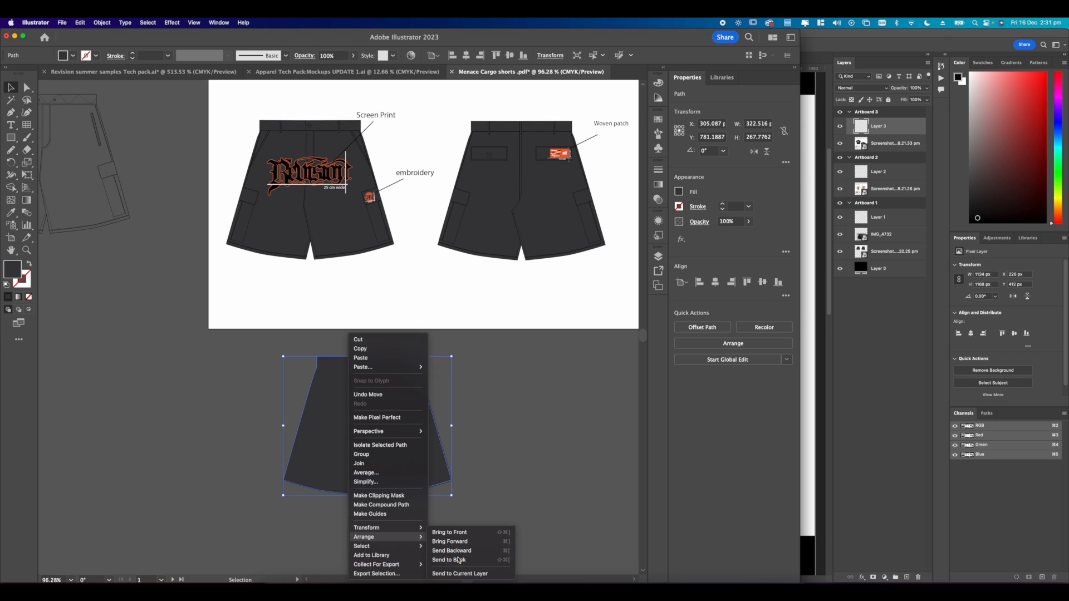
# Align the line drawing and the dark silhouette by their vertical and horizontal centres.
pyautogui.keyDown('shift'); pyautogui.click(371, 408); pyautogui.keyUp('shift')
pyautogui.click(763, 283)
pyautogui.click(715, 282)
pyautogui.click(475, 416)
pyautogui.scroll(5, 404, 404)
pyautogui.scroll(-5, 412, 334)
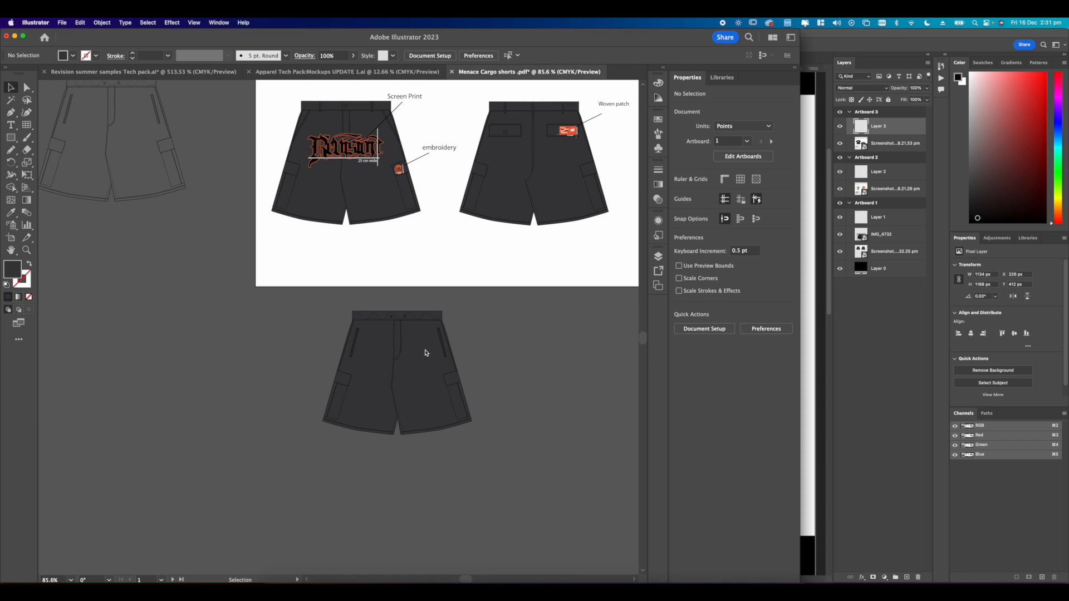
# Move the spare Revision logo from beside the artboard onto the front of the new dark shorts, below the waistband.
pyautogui.scroll(4, 389, 345)
pyautogui.click(227, 122)
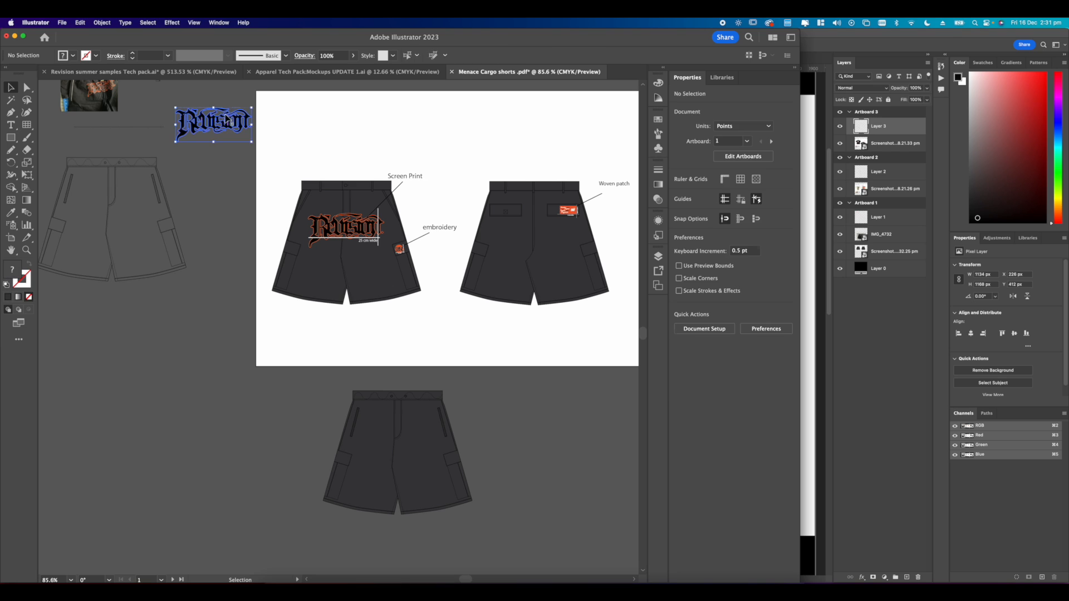
pyautogui.moveTo(220, 127); pyautogui.dragTo(403, 411)
pyautogui.scroll(5, 405, 432)
pyautogui.scroll(-5, 403, 411)
pyautogui.click(563, 331)
# Compare the new shorts and their logo placement with the front and back views on the artboard.
pyautogui.scroll(-6, 465, 341)
pyautogui.scroll(5, 465, 340)
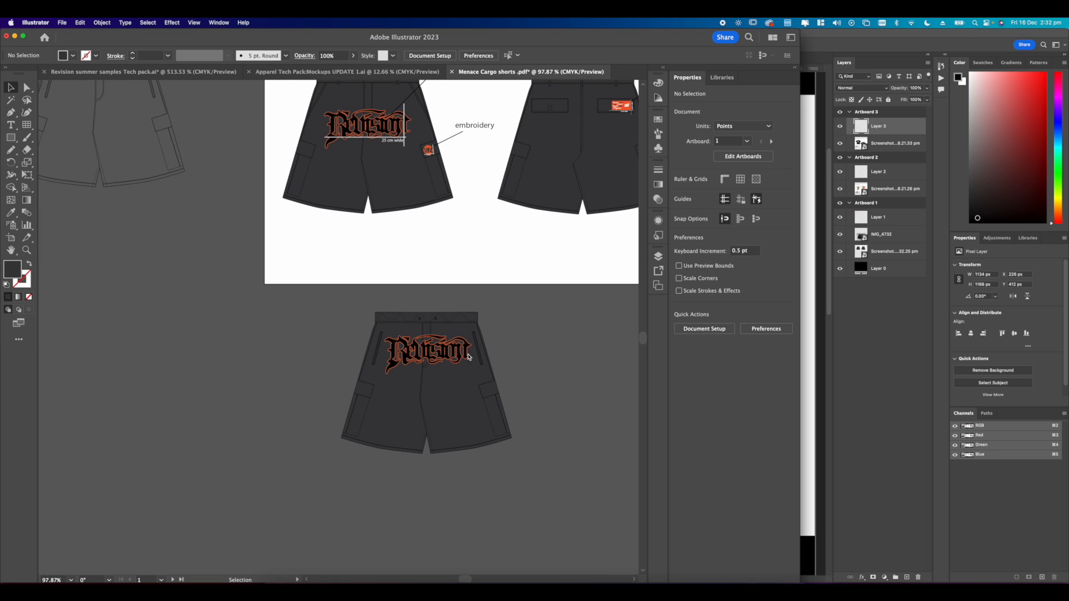
pyautogui.scroll(-3, 502, 365)
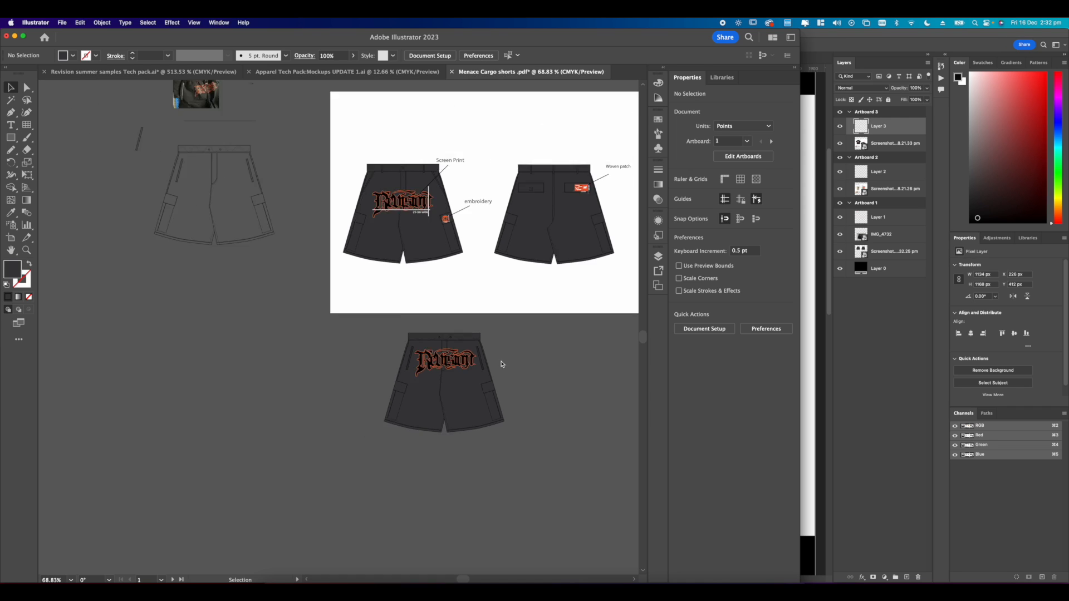
pyautogui.moveTo(503, 365); pyautogui.dragTo(496, 384)
pyautogui.scroll(4, 461, 380)
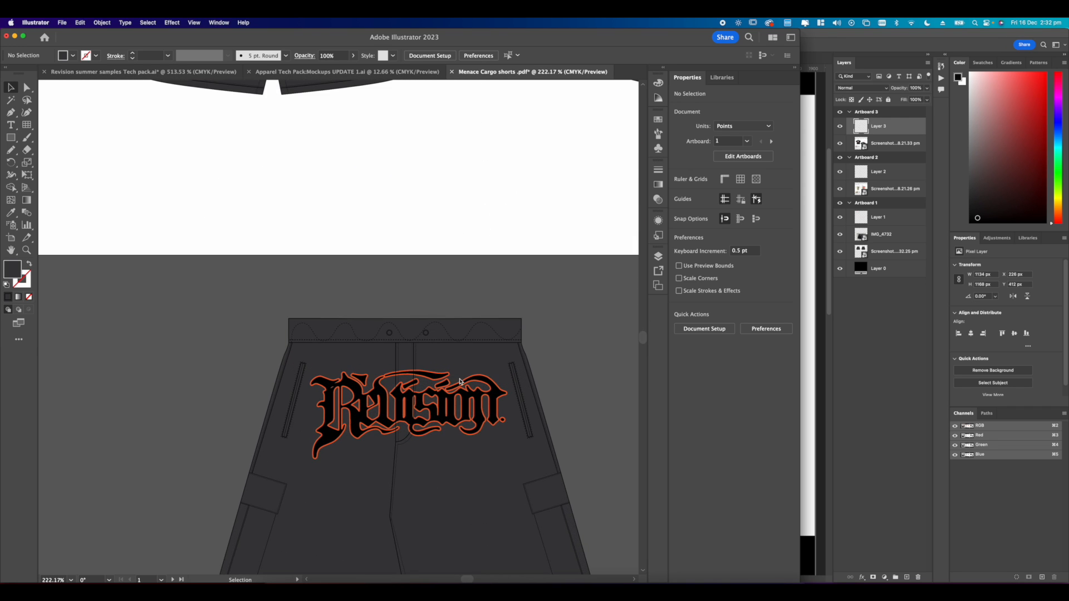
pyautogui.scroll(-2, 462, 380)
pyautogui.scroll(2, 461, 380)
pyautogui.scroll(-4, 461, 380)
pyautogui.moveTo(477, 377); pyautogui.dragTo(456, 397)
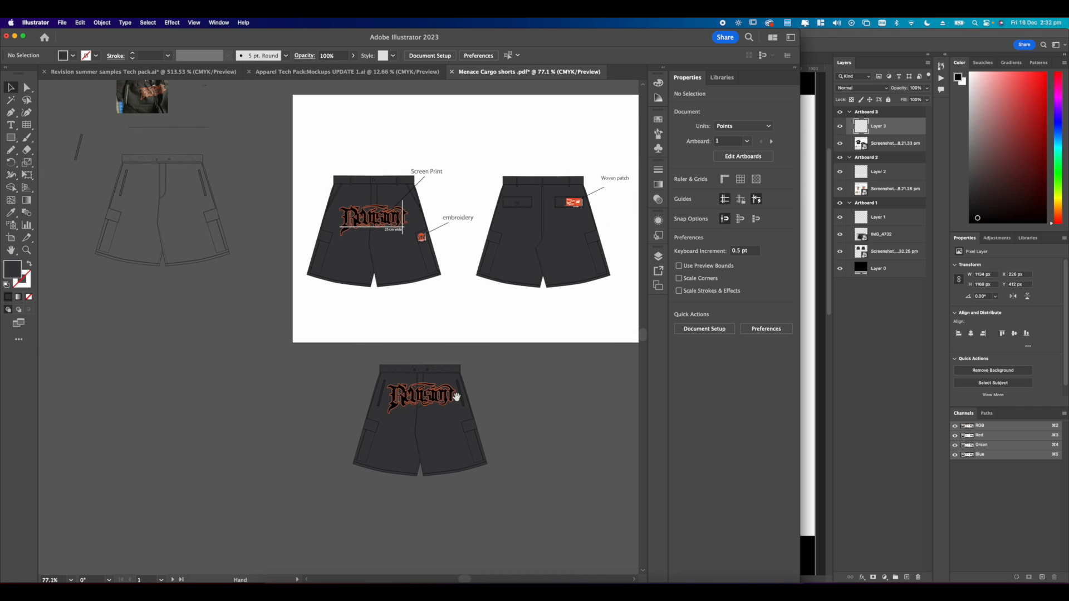
pyautogui.scroll(-3, 419, 353)
pyautogui.moveTo(424, 346); pyautogui.dragTo(408, 369)
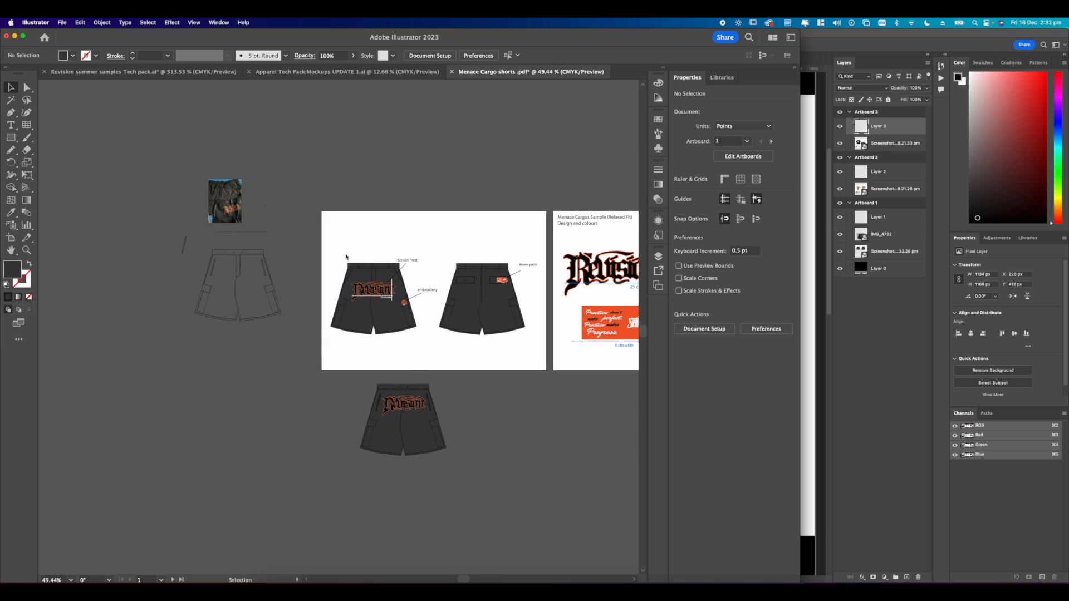
# Place the round embroidery emblem from the artboard's shorts on the new shorts' right cargo pocket flap.
pyautogui.moveTo(436, 339); pyautogui.dragTo(465, 519)
pyautogui.click(399, 267)
pyautogui.scroll(5, 413, 245)
pyautogui.moveTo(473, 494); pyautogui.dragTo(475, 421)
pyautogui.scroll(5, 459, 352)
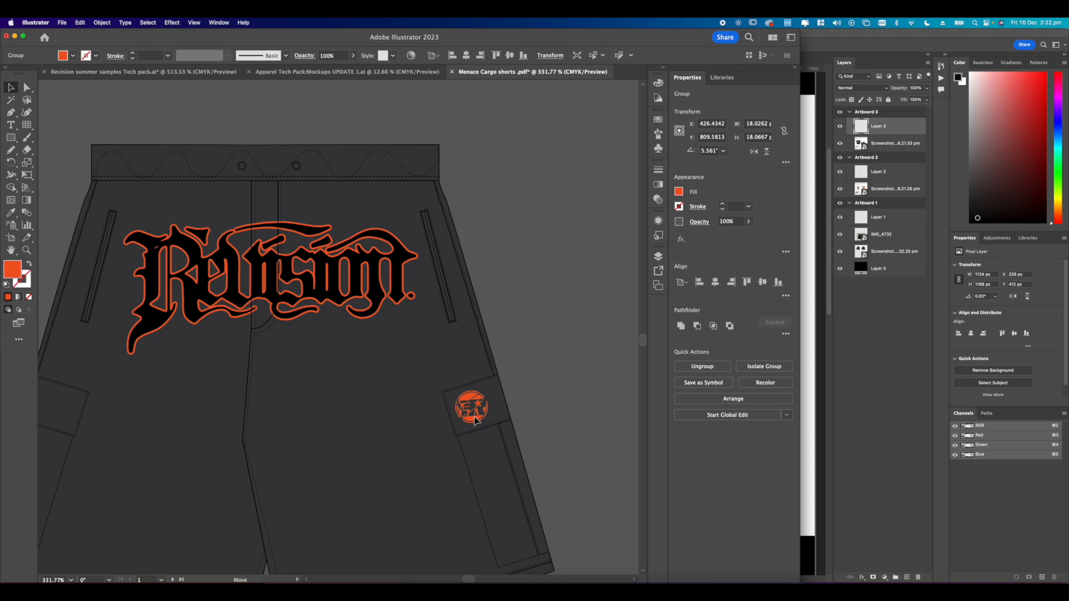
# Enlarge the emblem to about 20 pt wide, rotate it to about 14.5° and centre it on the cargo pocket flap.
pyautogui.scroll(3, 488, 398)
pyautogui.moveTo(488, 382); pyautogui.dragTo(495, 407)
pyautogui.click(497, 412)
pyautogui.click(602, 377)
pyautogui.click(469, 415)
pyautogui.click(477, 429)
pyautogui.press('shift+super+a')
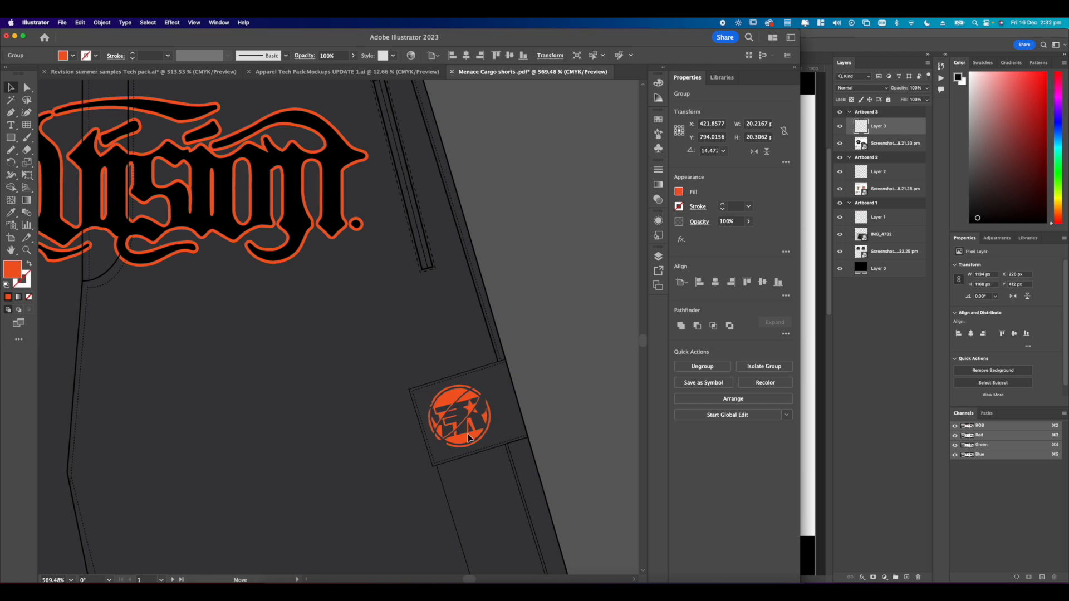
pyautogui.scroll(-5, 495, 395)
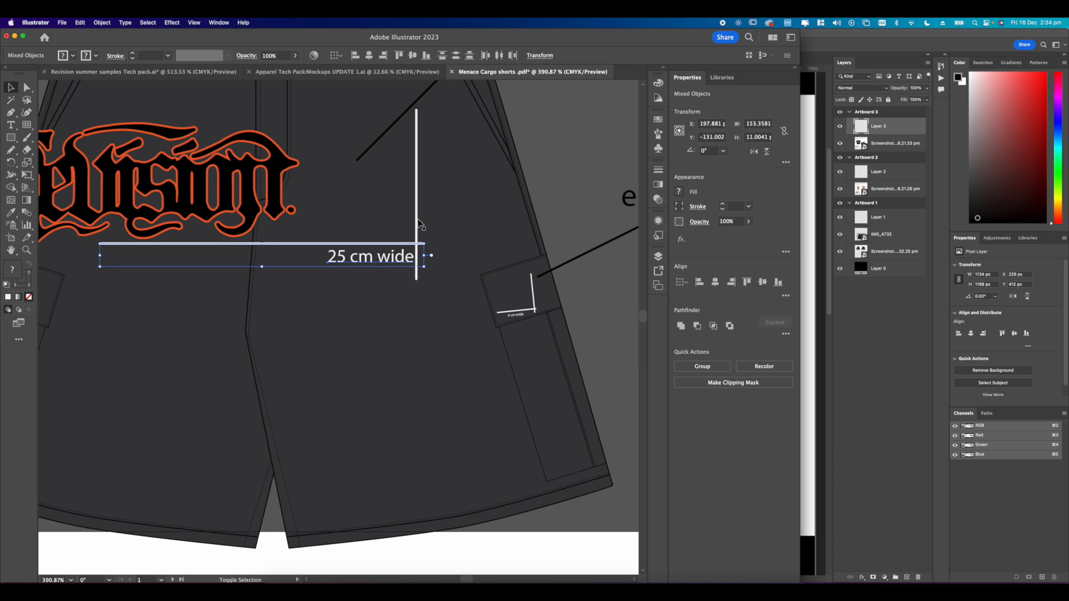
# Move the white dimension lines with the "25 cm wide" label onto the Revision logo on the new shorts' front.
pyautogui.keyDown('shift'); pyautogui.click(417, 221); pyautogui.keyUp('shift')
pyautogui.scroll(-10, 415, 224)
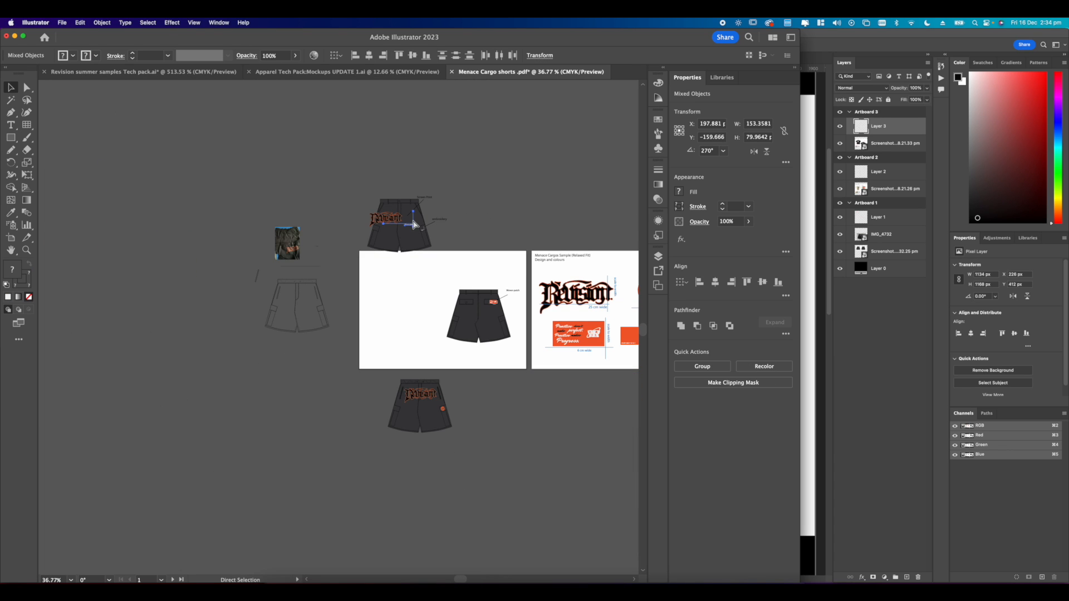
pyautogui.scroll(3, 440, 388)
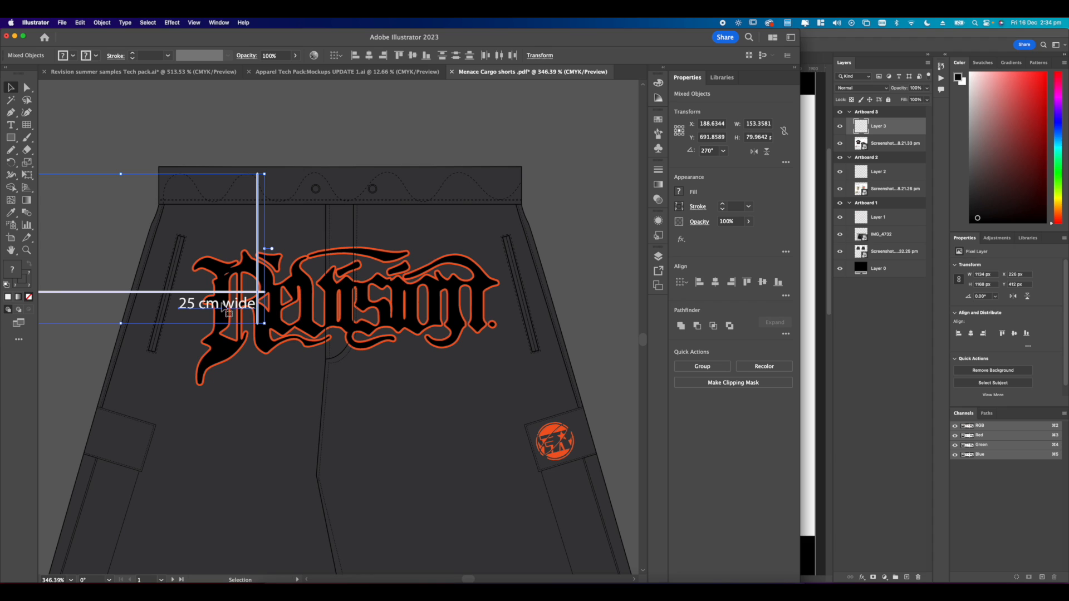
pyautogui.moveTo(191, 296); pyautogui.dragTo(410, 355)
pyautogui.click(576, 271)
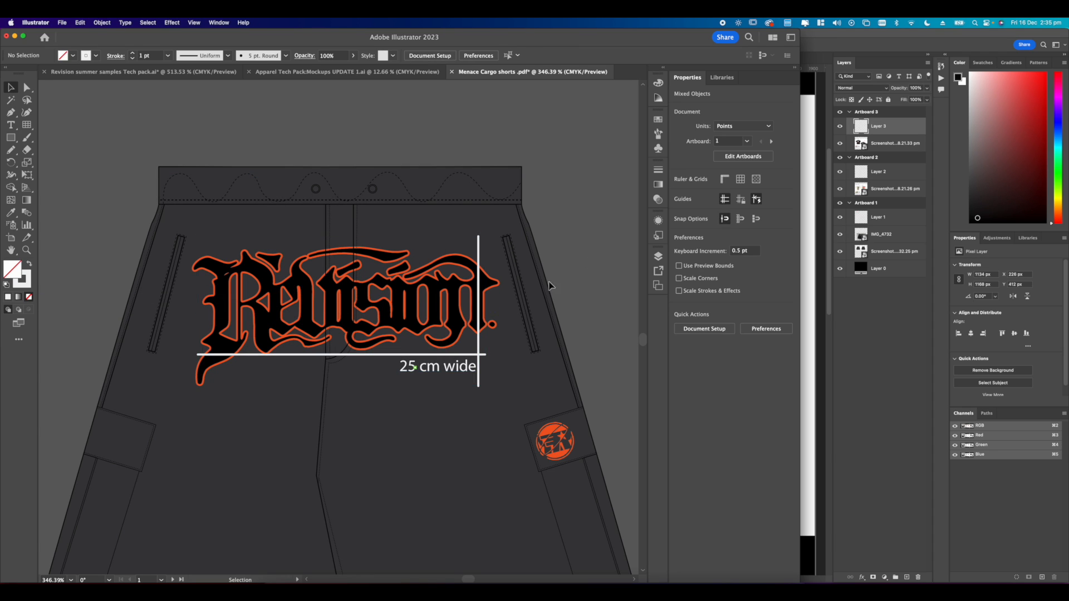
# Change the logo's width label to 33 cm and place it under the horizontal line near the vertical line.
pyautogui.scroll(2, 372, 339)
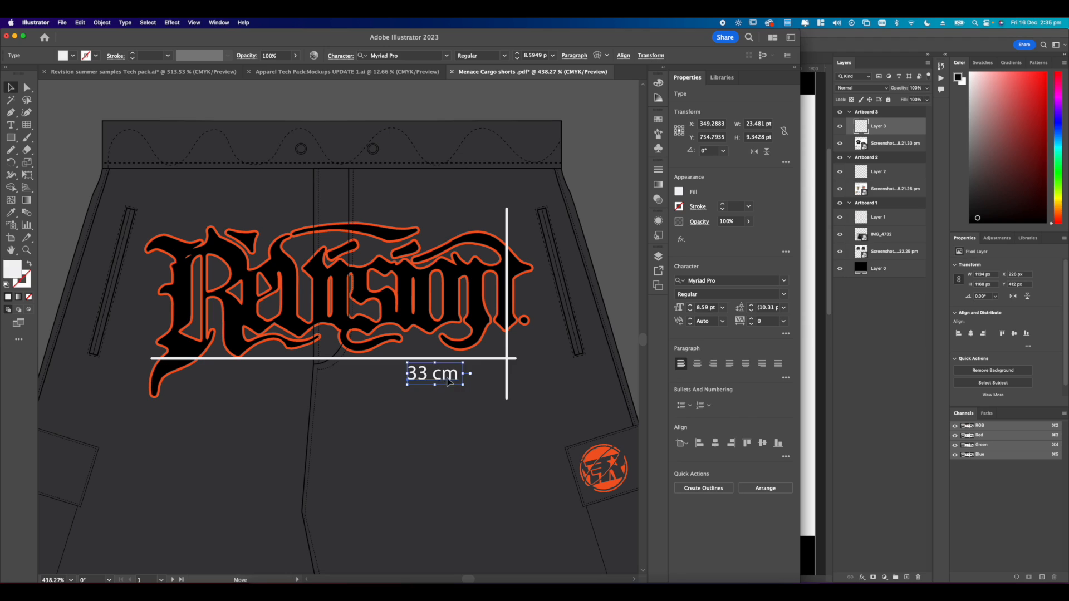
pyautogui.moveTo(445, 376); pyautogui.dragTo(469, 382)
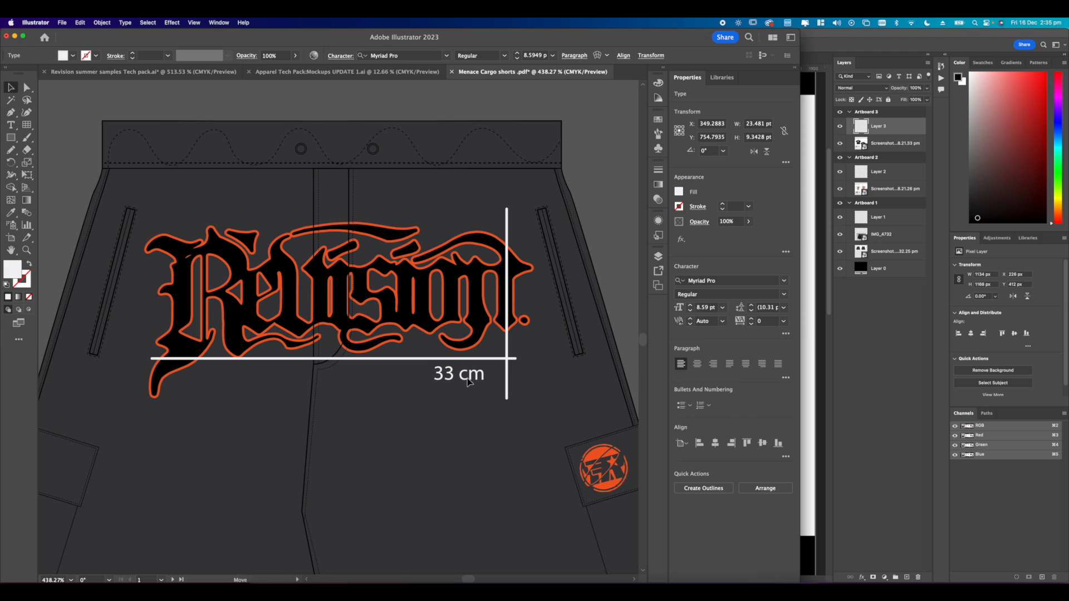
pyautogui.click(623, 264)
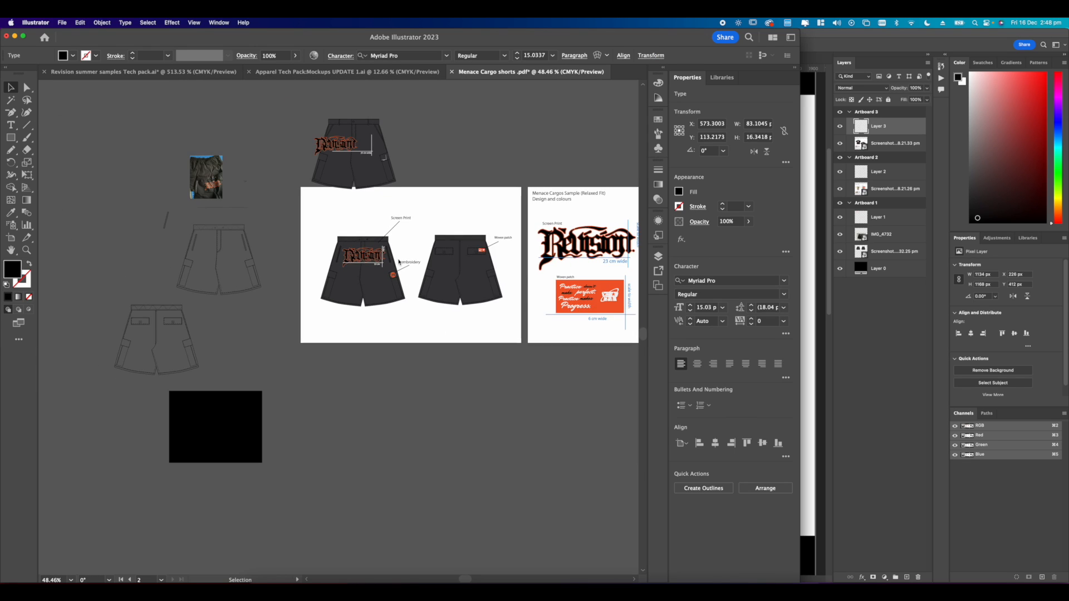
# Move the old front-view shorts from above the artboard to the empty canvas on its left.
pyautogui.click(327, 181)
pyautogui.moveTo(352, 201); pyautogui.dragTo(148, 243)
pyautogui.click(309, 208)
pyautogui.moveTo(455, 229); pyautogui.dragTo(301, 256)
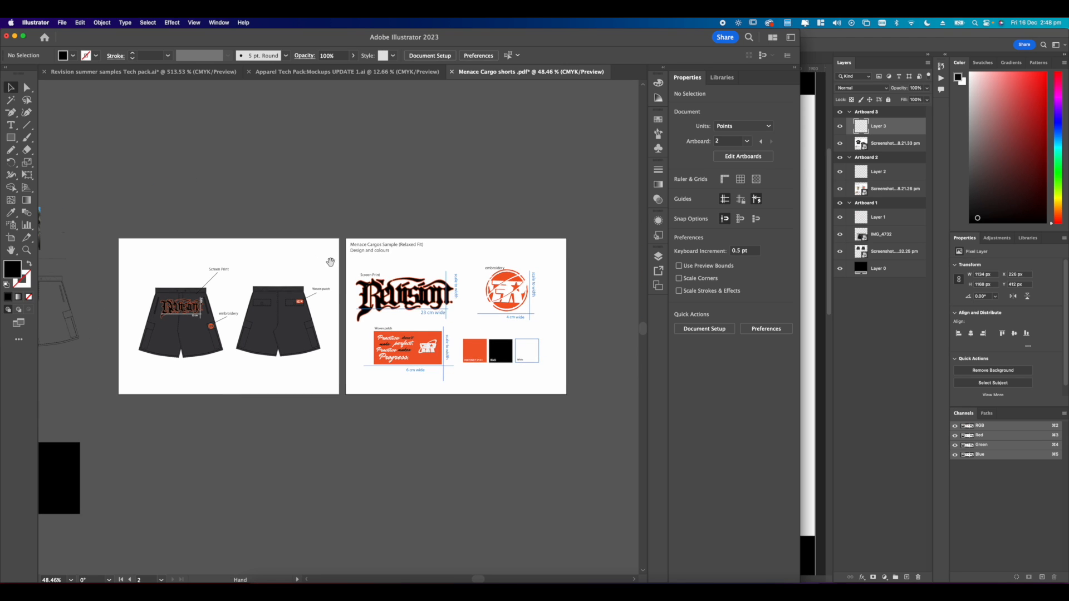
pyautogui.scroll(3, 450, 316)
pyautogui.moveTo(315, 329); pyautogui.dragTo(310, 326)
pyautogui.hscroll(-5, 195, 333)
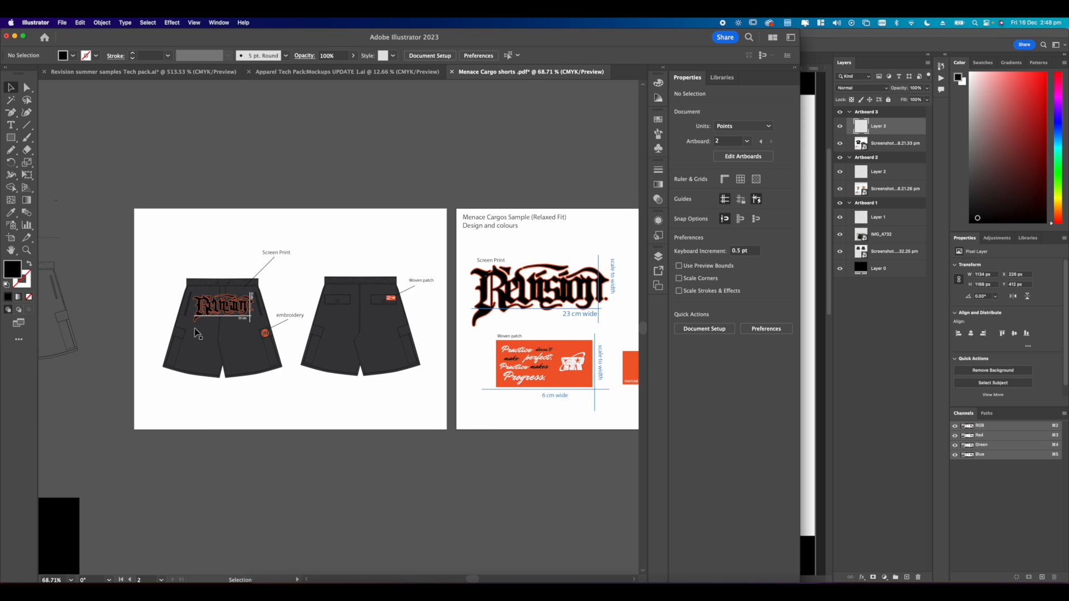
# Switch to the Revision summer samples Tech pack document, view its two sample artboards and close it.
pyautogui.click(142, 71)
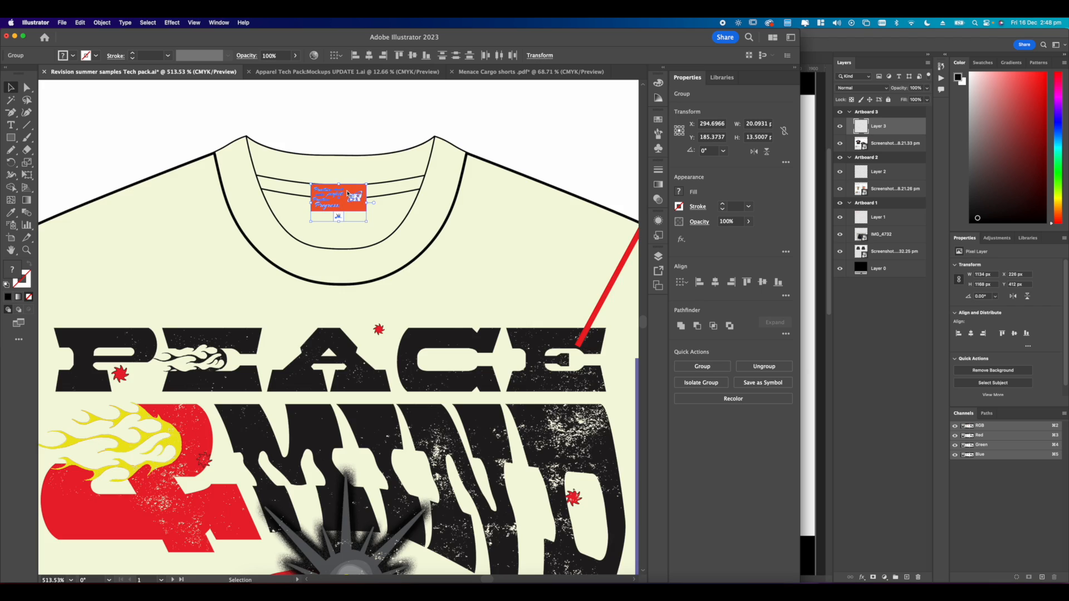
pyautogui.scroll(-5, 347, 193)
pyautogui.scroll(-4, 347, 192)
pyautogui.hscroll(2, 251, 140)
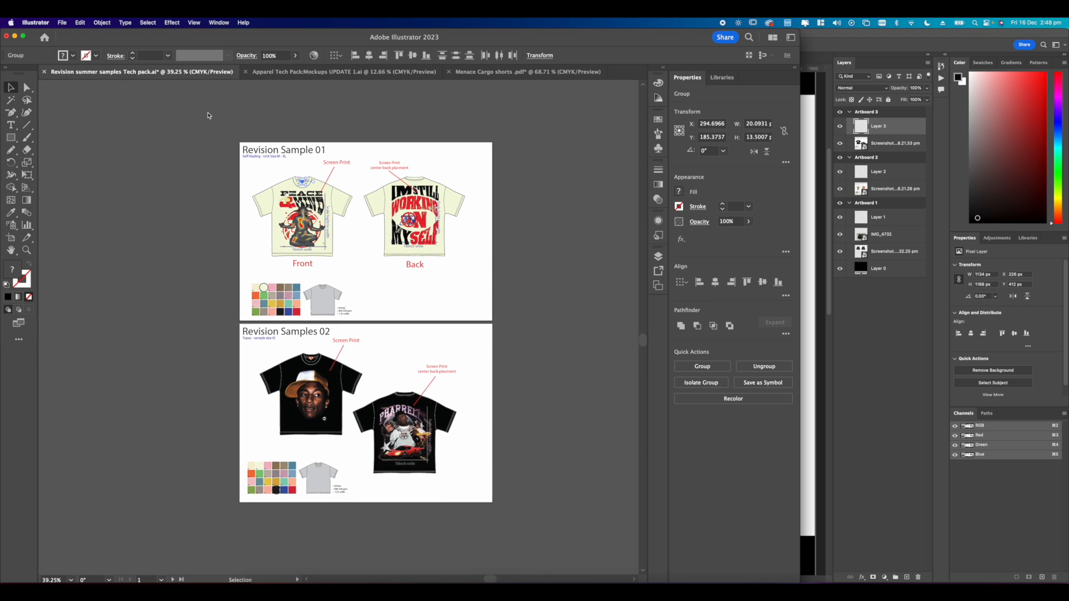
pyautogui.click(42, 73)
pyautogui.click(404, 333)
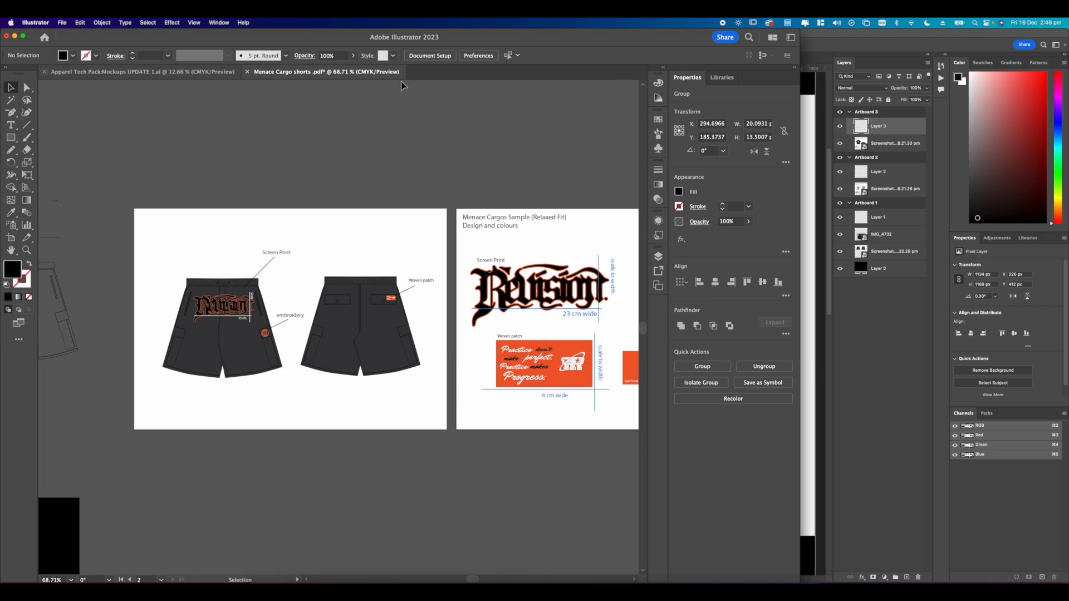
# Draw a black circular button about 7.7 pt wide on the left back pocket of the back-view shorts.
pyautogui.scroll(8, 328, 285)
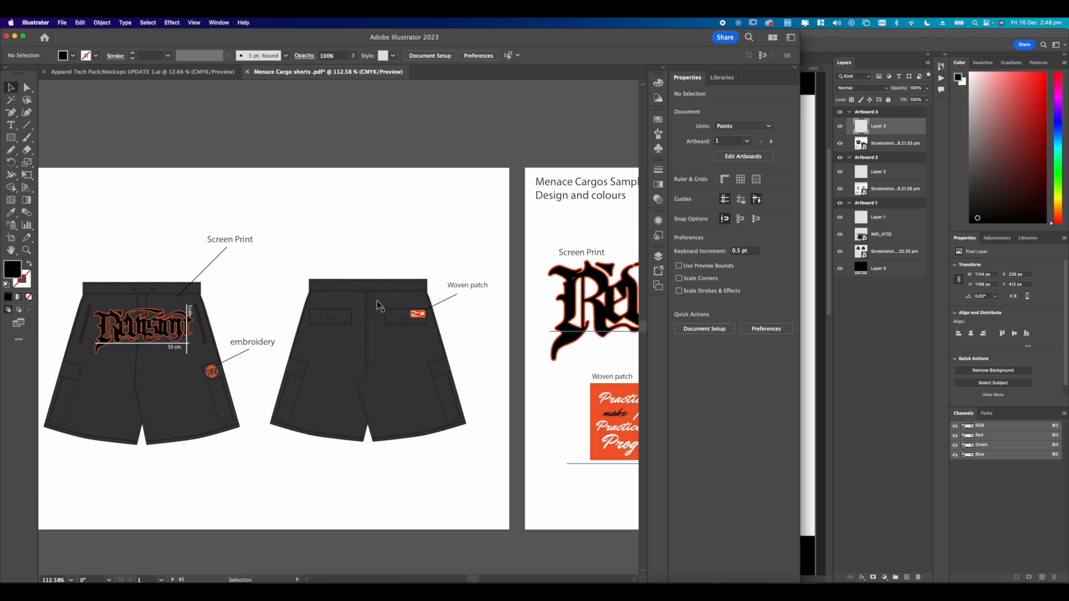
pyautogui.scroll(6, 318, 278)
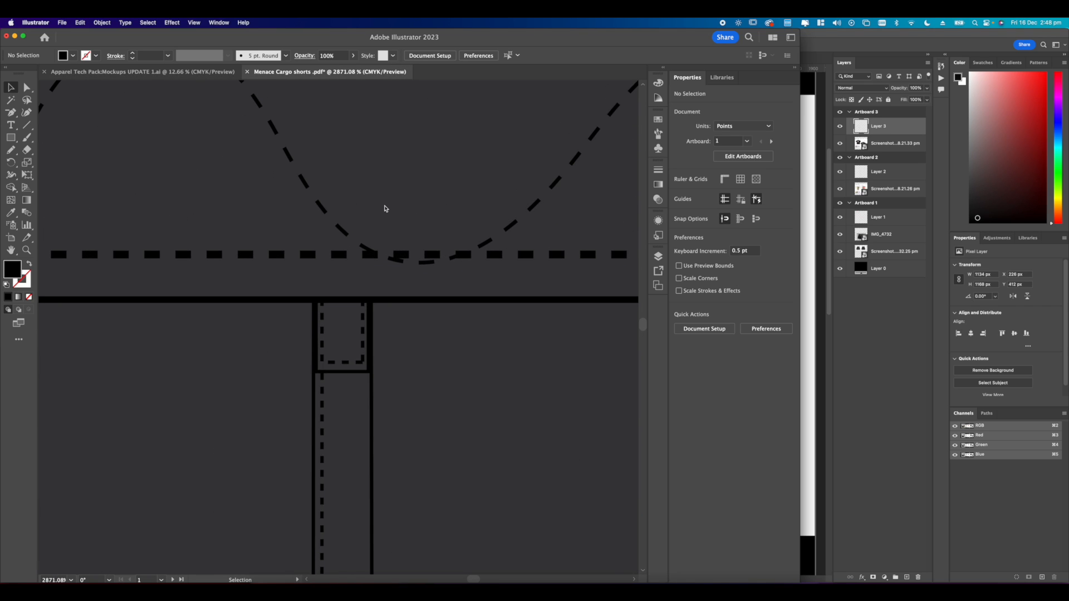
pyautogui.scroll(-3, 384, 208)
pyautogui.scroll(-10, 384, 209)
pyautogui.scroll(2, 443, 177)
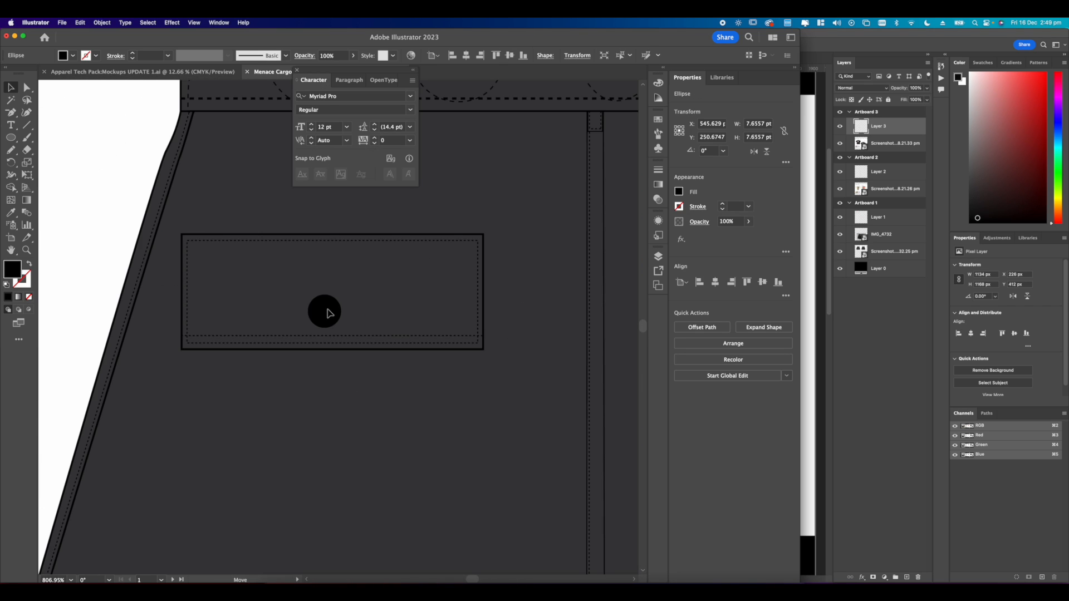
# Duplicate the round button onto the right back pocket and align both buttons at their vertical centres.
pyautogui.scroll(-5, 327, 309)
pyautogui.hscroll(2, 286, 311)
pyautogui.scroll(2, 281, 311)
pyautogui.moveTo(279, 312); pyautogui.dragTo(527, 316)
pyautogui.keyDown('shift'); pyautogui.click(277, 310); pyautogui.keyUp('shift')
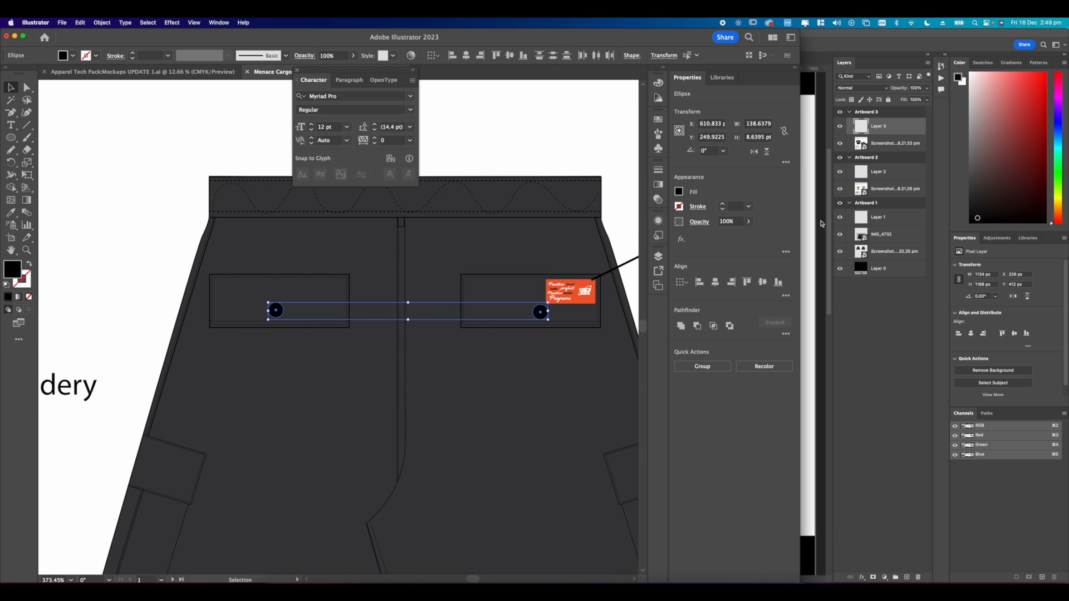
pyautogui.click(759, 283)
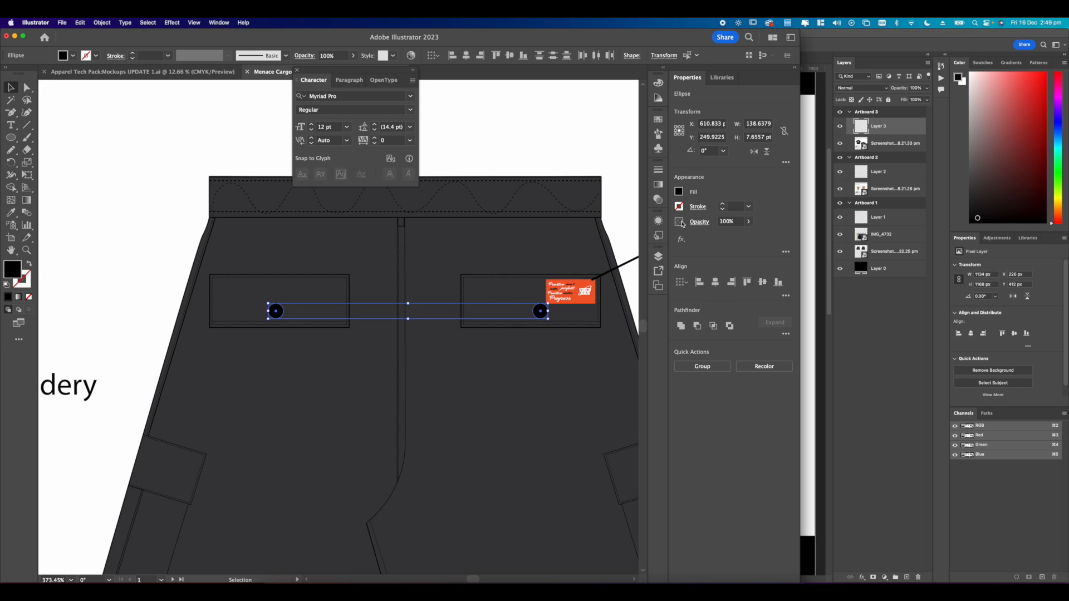
# Fill both back pocket buttons with a light grey swatch.
pyautogui.click(680, 191)
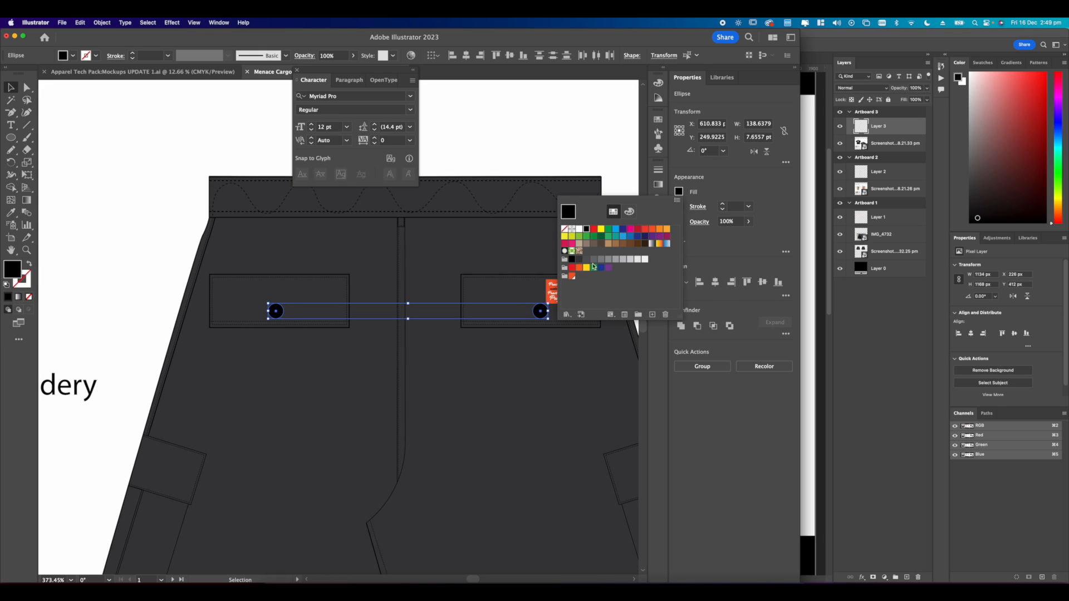
pyautogui.click(636, 260)
pyautogui.click(543, 208)
pyautogui.scroll(-3, 529, 146)
pyautogui.click(529, 147)
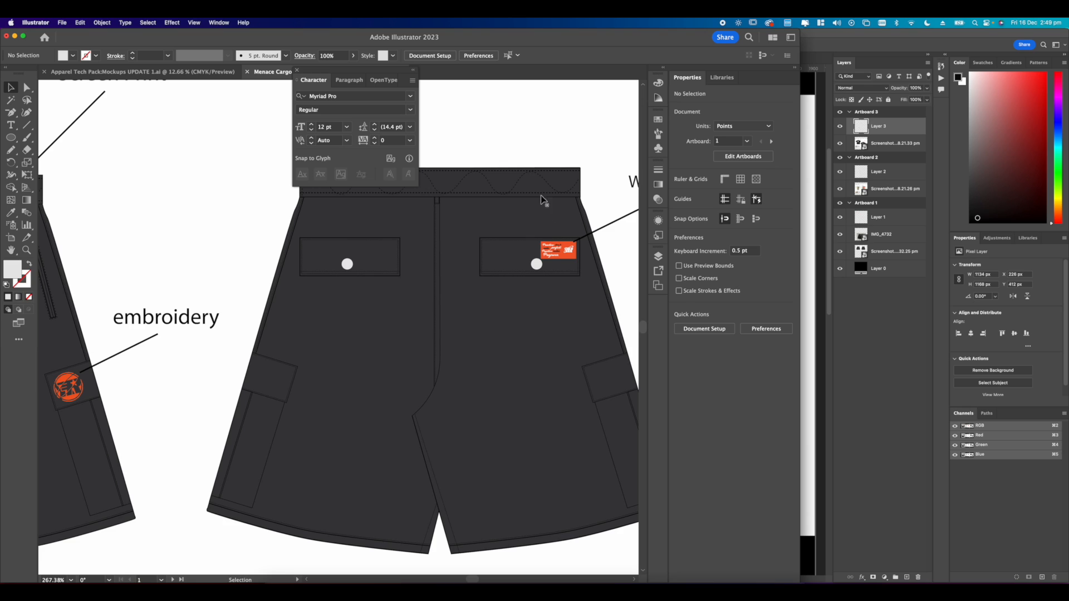
pyautogui.scroll(2, 496, 248)
pyautogui.scroll(-5, 494, 250)
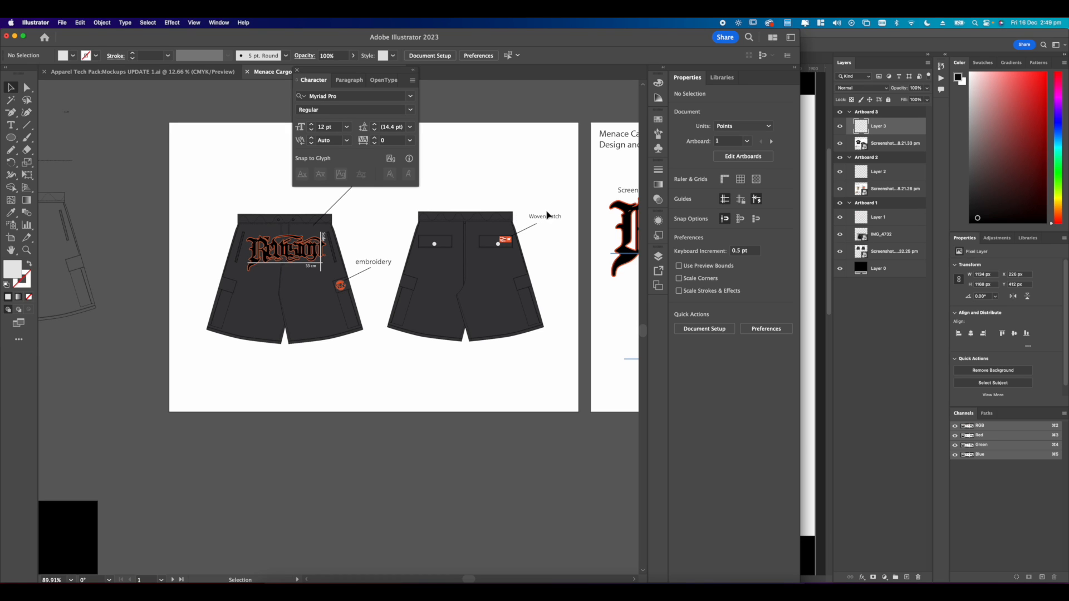
# Examine the woven patch, pocket buttons, logo dimensions and embroidery emblem across the front and back views.
pyautogui.scroll(10, 547, 215)
pyautogui.click(483, 255)
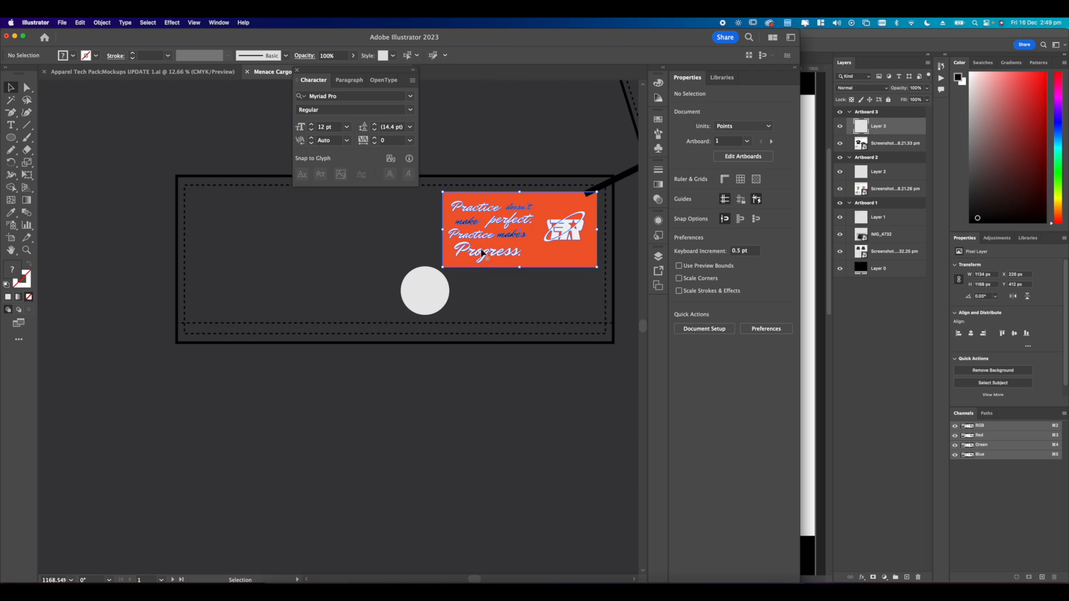
pyautogui.scroll(-5, 484, 251)
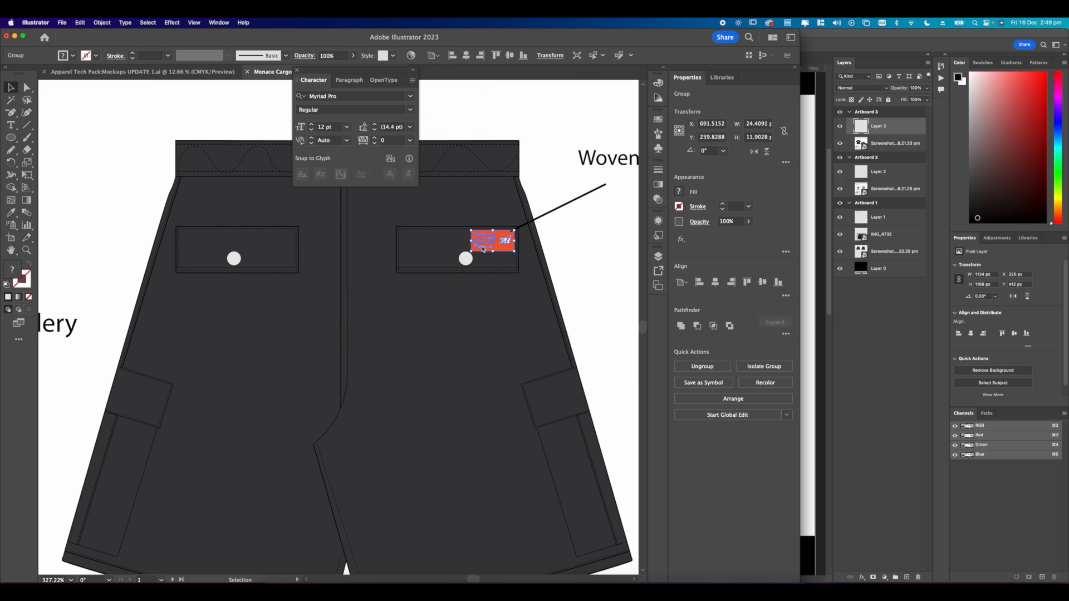
pyautogui.click(588, 255)
pyautogui.scroll(-5, 520, 258)
pyautogui.moveTo(264, 275); pyautogui.dragTo(311, 277)
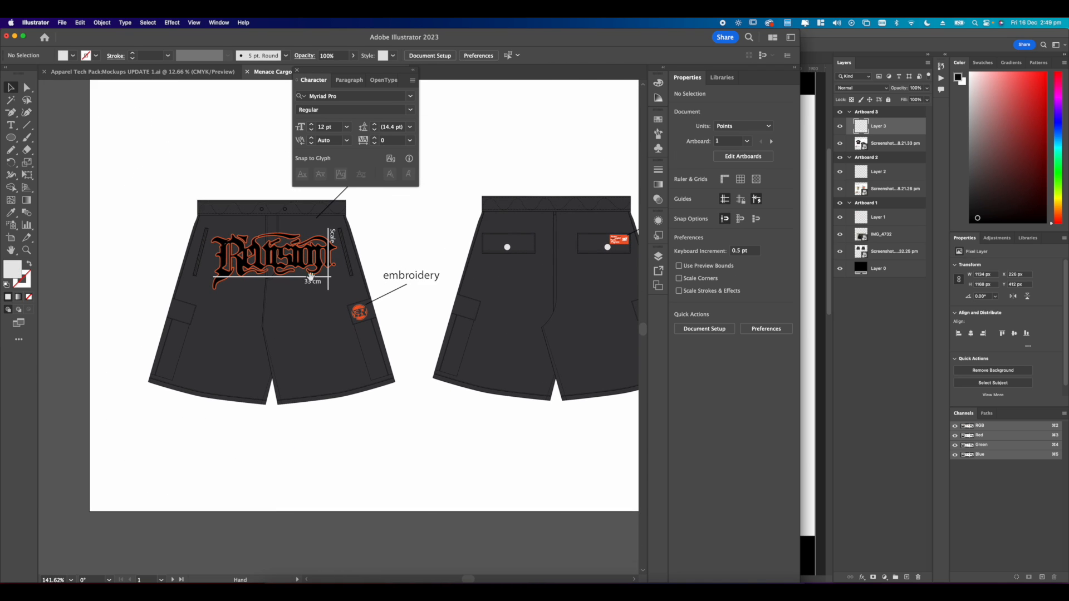
pyautogui.moveTo(374, 258); pyautogui.dragTo(358, 264)
pyautogui.moveTo(446, 277); pyautogui.dragTo(469, 278)
pyautogui.scroll(8, 362, 259)
pyautogui.scroll(-8, 335, 250)
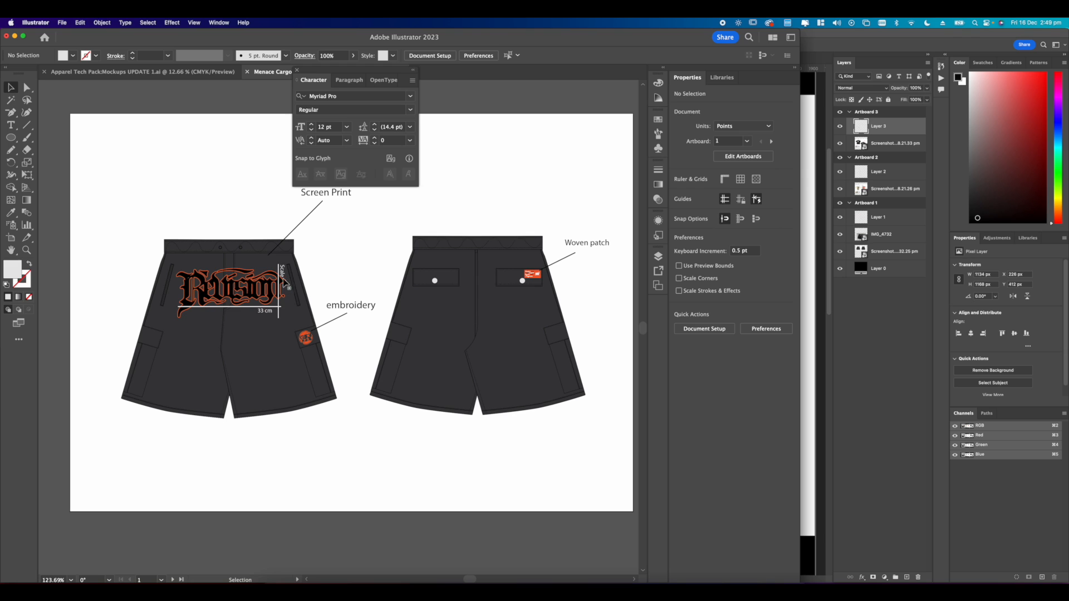
pyautogui.moveTo(322, 263); pyautogui.dragTo(328, 274)
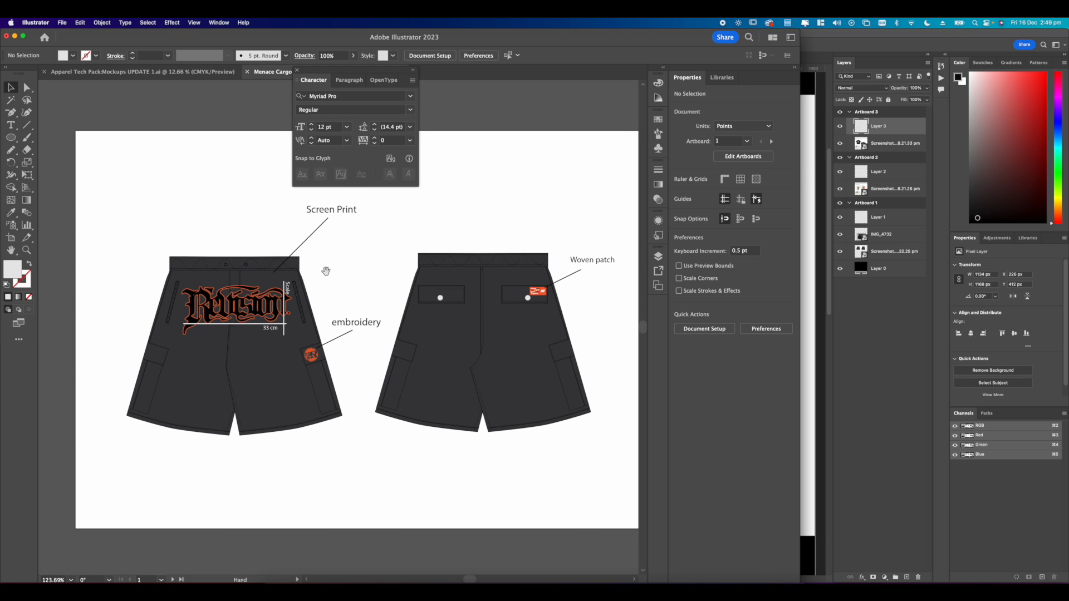
pyautogui.scroll(5, 284, 223)
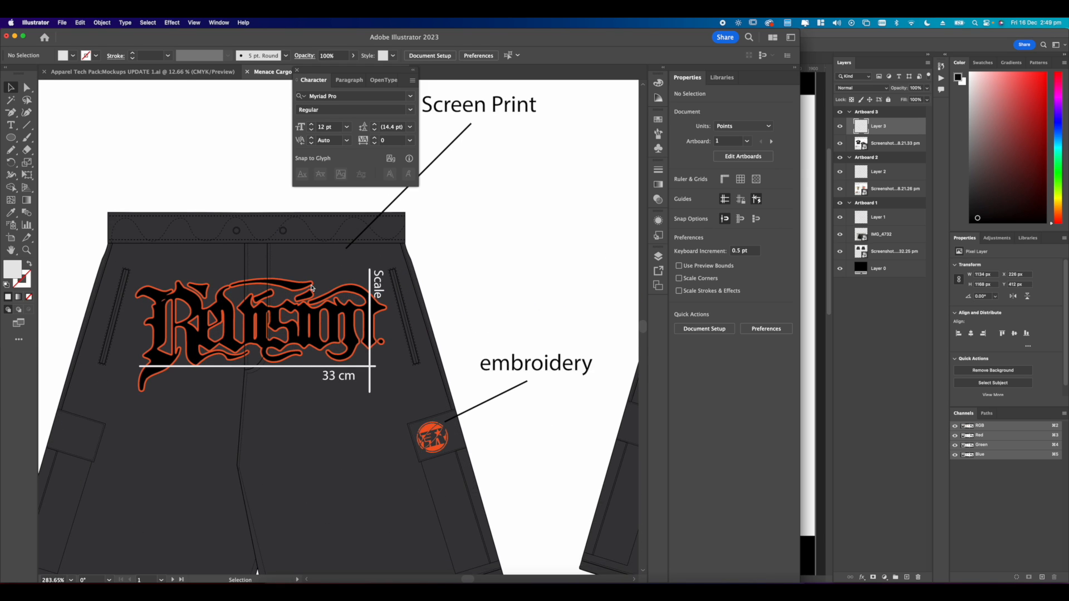
pyautogui.scroll(-3, 329, 234)
pyautogui.scroll(-5, 239, 264)
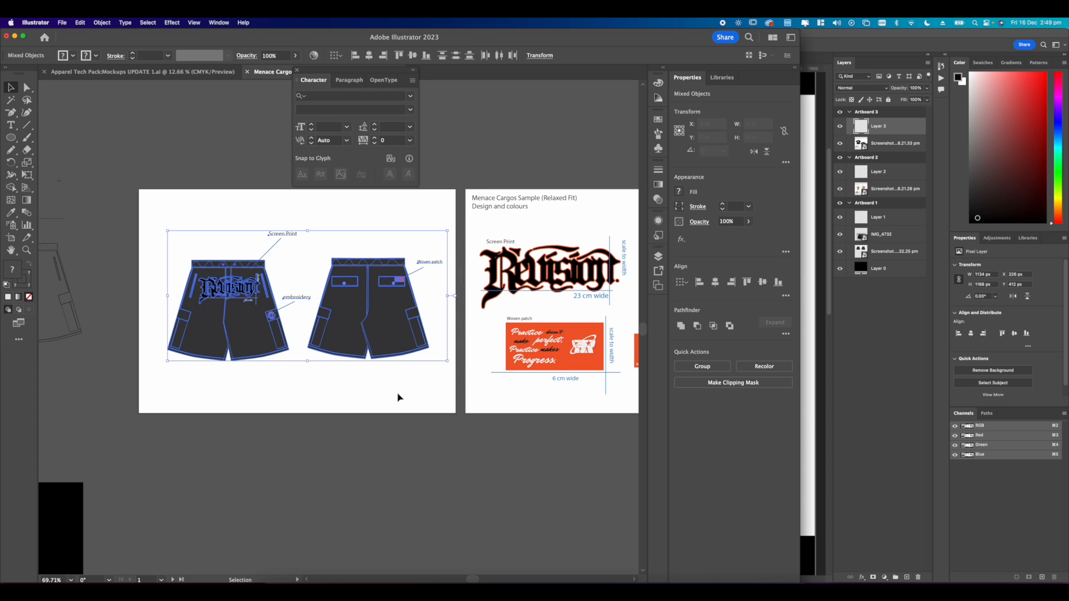
pyautogui.scroll(3, 274, 241)
pyautogui.scroll(4, 334, 306)
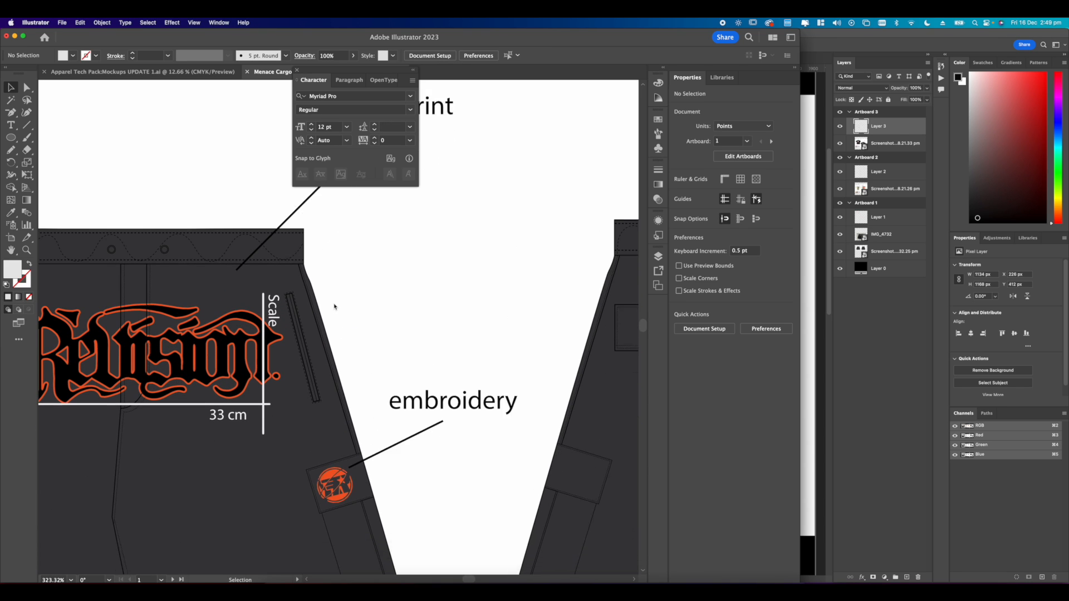
pyautogui.scroll(-4, 334, 306)
pyautogui.scroll(2, 284, 342)
pyautogui.scroll(-5, 284, 343)
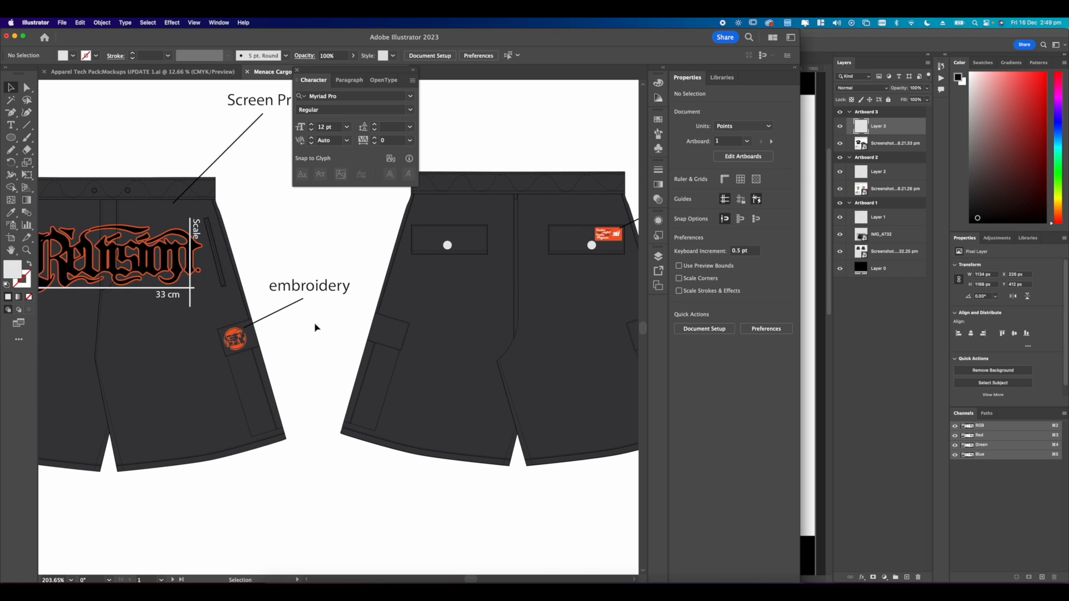
pyautogui.scroll(-2, 278, 319)
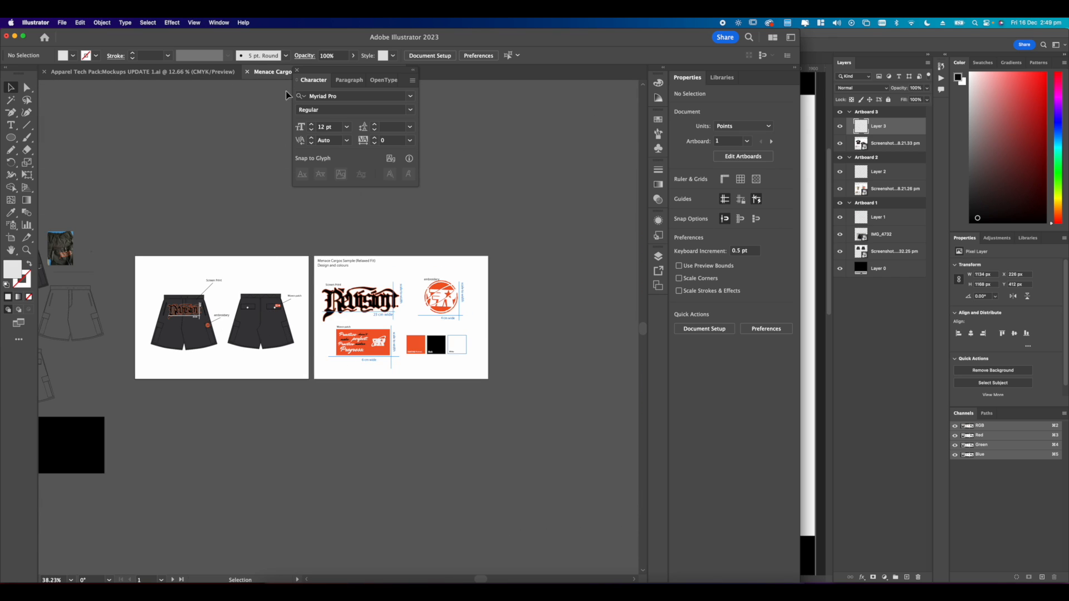
# Close the floating character settings and check the shorts drawings in Outline mode and in normal preview.
pyautogui.click(297, 70)
pyautogui.hotkey('ctrl', 'y')
pyautogui.scroll(5, 189, 316)
pyautogui.hotkey('ctrl', 'y')
pyautogui.hotkey('ctrl', 'y')
pyautogui.scroll(2, 276, 310)
pyautogui.scroll(-2, 277, 309)
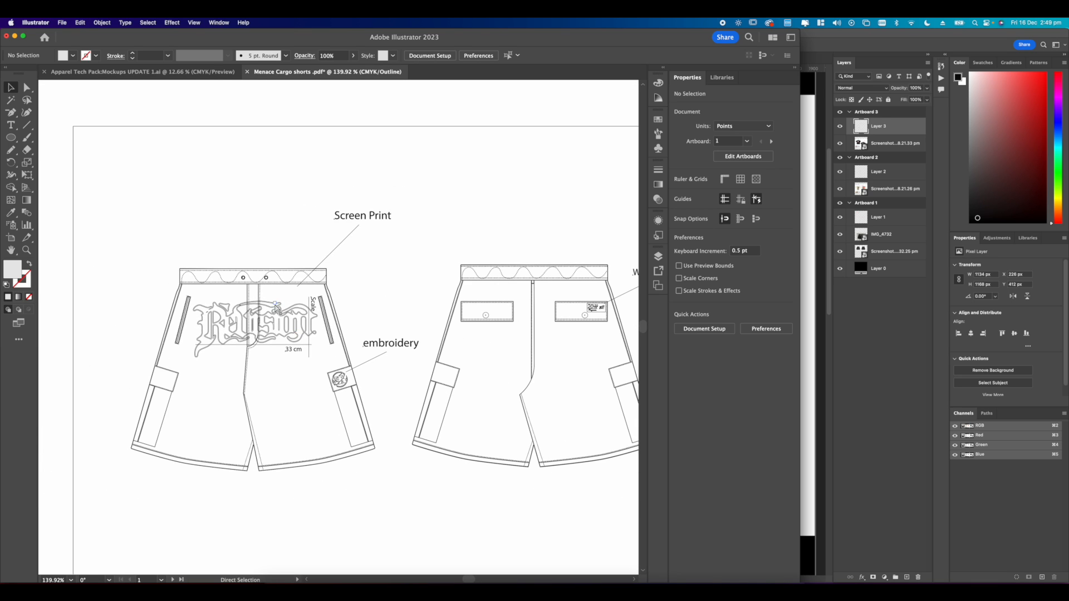
pyautogui.hotkey('ctrl', 'y')
pyautogui.scroll(-3, 307, 332)
pyautogui.hscroll(2, 307, 333)
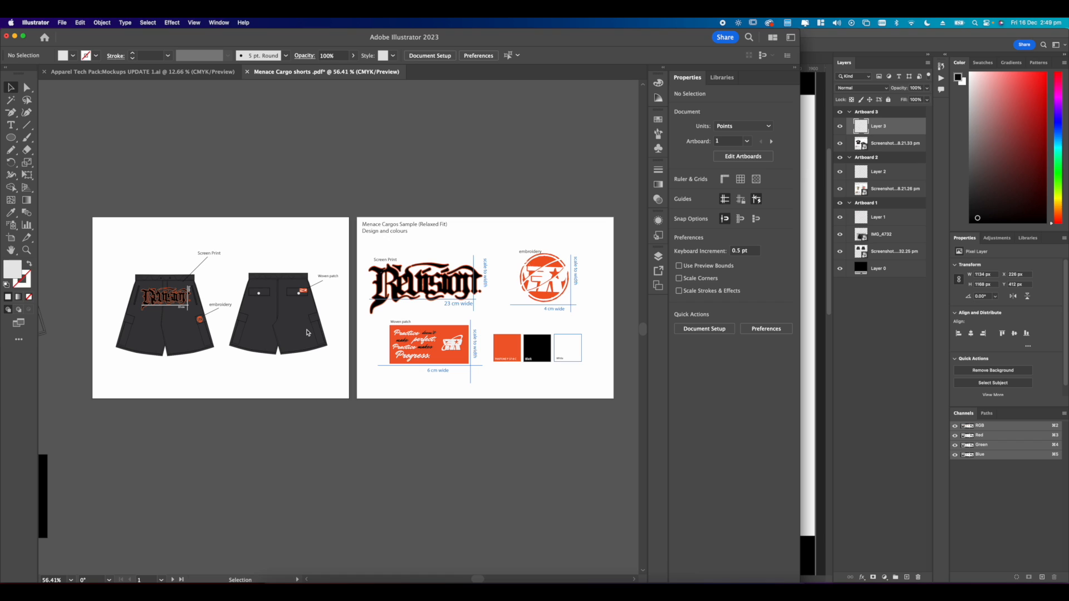
pyautogui.scroll(2, 243, 332)
pyautogui.hscroll(-2, 261, 335)
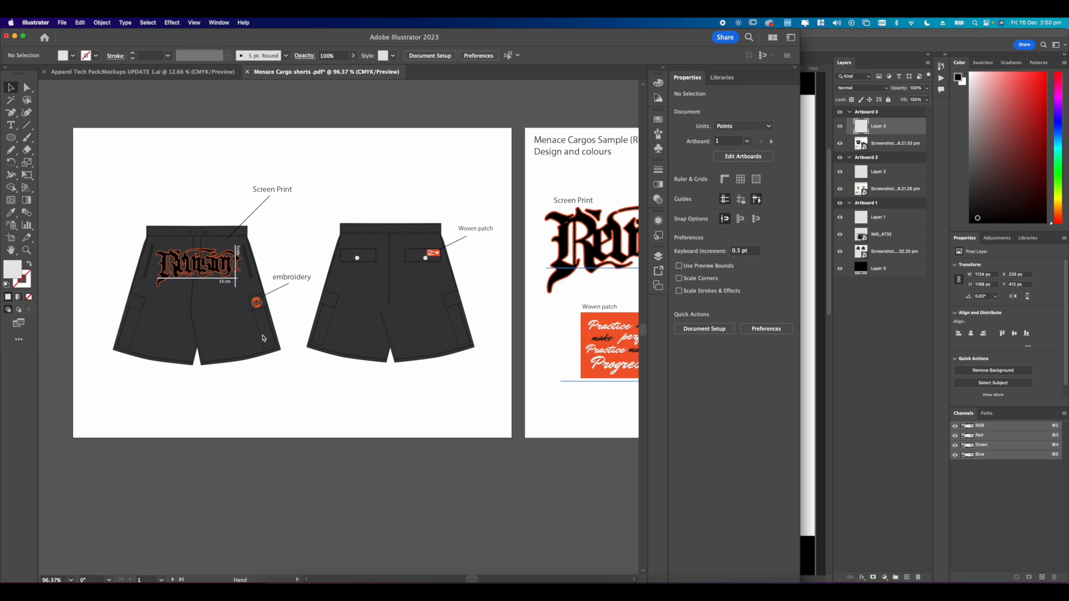
# Add the fabric note "%85 Nylon %15 Elastane" in the upper-left corner of the shorts artboard.
pyautogui.scroll(2, 226, 336)
pyautogui.scroll(-3, 339, 333)
pyautogui.hscroll(-2, 339, 332)
pyautogui.scroll(1, 338, 335)
pyautogui.hscroll(1, 331, 357)
pyautogui.moveTo(382, 249); pyautogui.dragTo(273, 221)
pyautogui.click(304, 224)
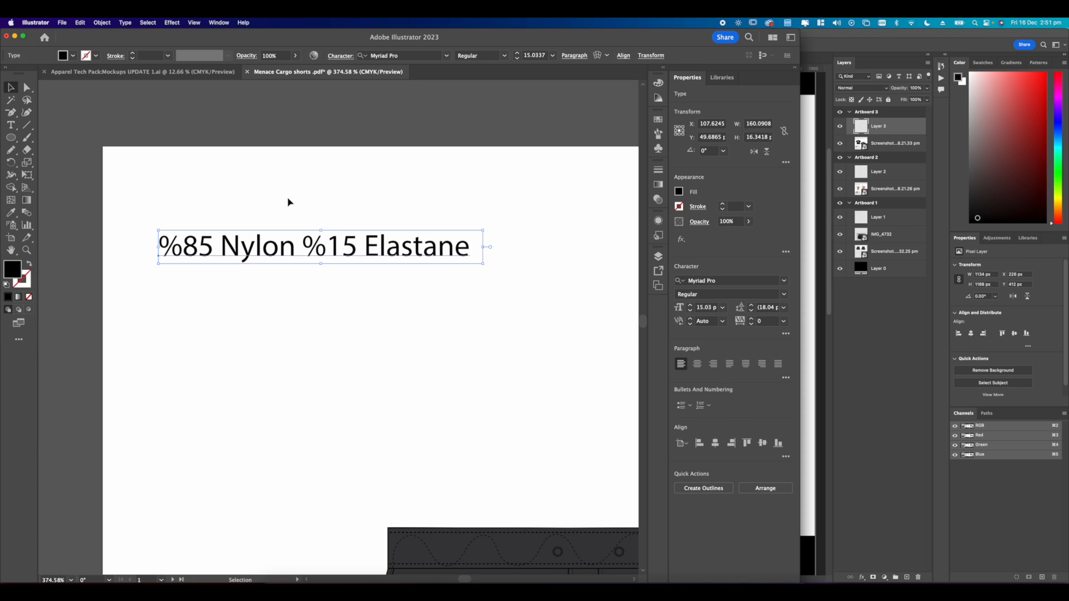
# Move the fabric composition note to the lower-left corner of the shorts artboard.
pyautogui.scroll(-5, 287, 200)
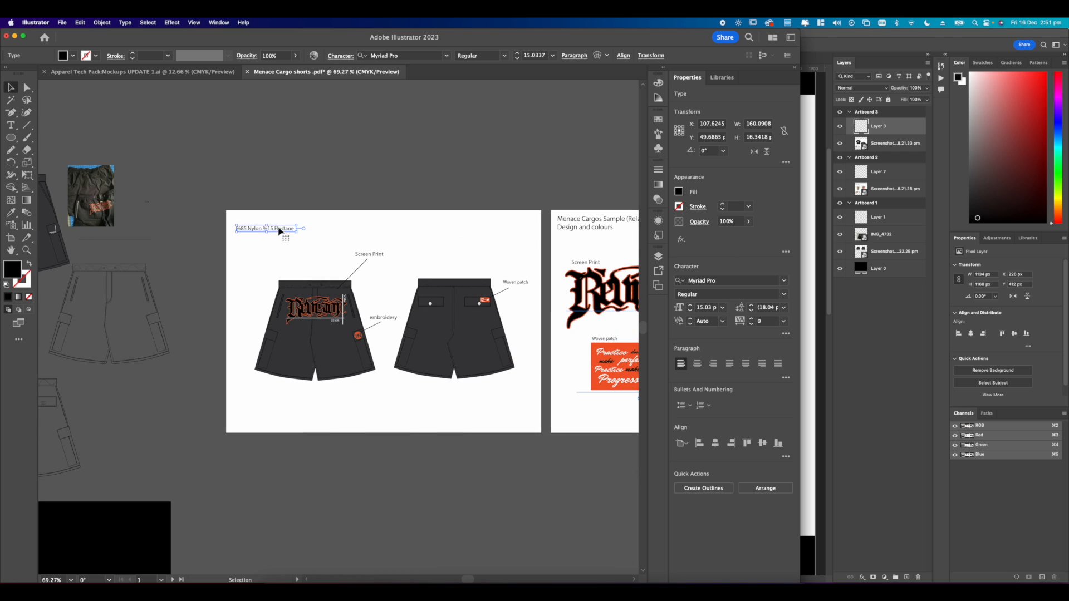
pyautogui.moveTo(280, 266); pyautogui.dragTo(281, 228)
pyautogui.click(322, 257)
pyautogui.scroll(5, 346, 265)
pyautogui.scroll(3, 334, 309)
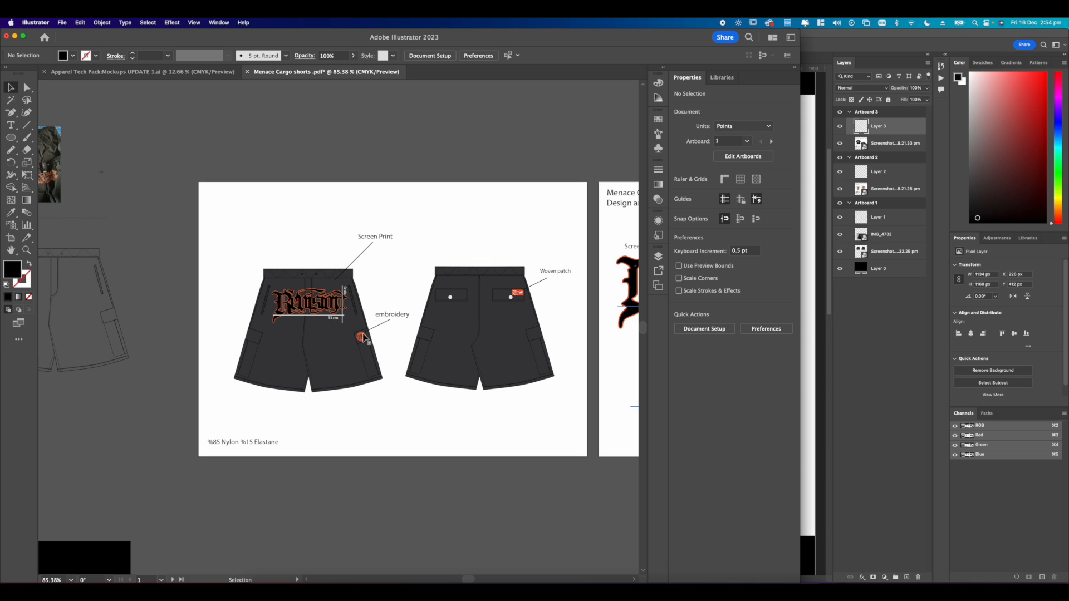
# Examine the front view's logo, its print dimension and the fabric note on the shorts artboard.
pyautogui.scroll(5, 304, 278)
pyautogui.scroll(-10, 324, 256)
pyautogui.hscroll(1, 367, 277)
pyautogui.scroll(1, 365, 276)
pyautogui.scroll(10, 331, 321)
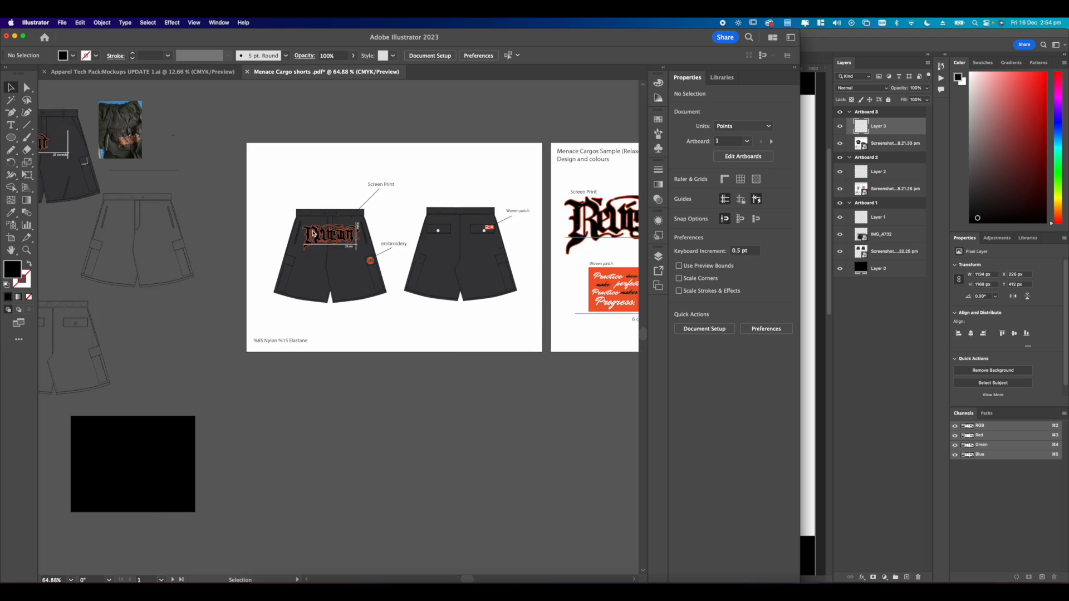
pyautogui.scroll(5, 358, 196)
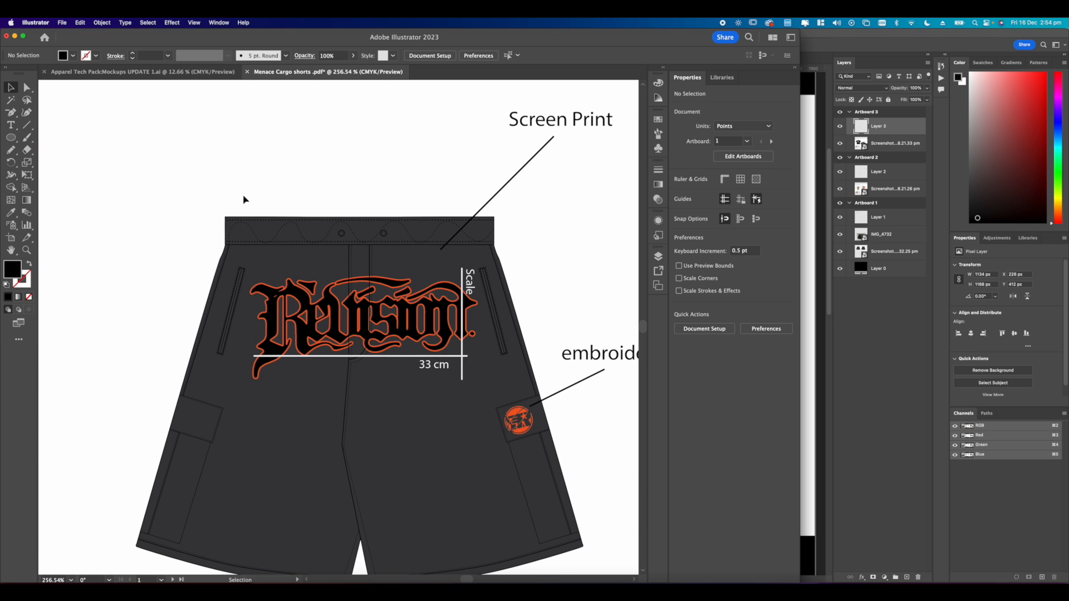
pyautogui.scroll(-5, 250, 211)
pyautogui.click(250, 446)
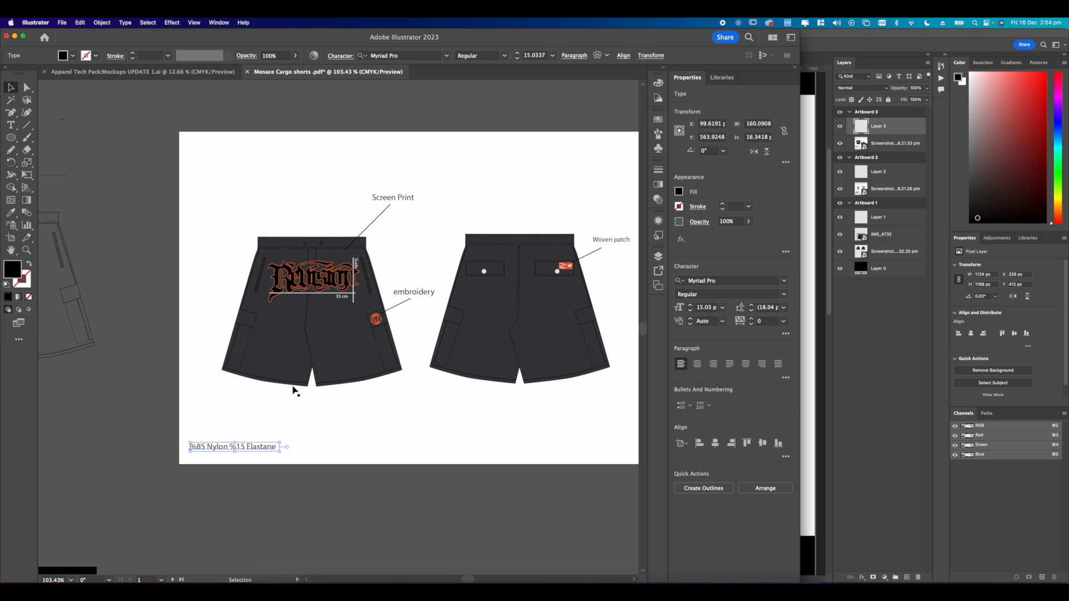
# Place the "Menace Cargos Sample (Relaxed Fit)" heading from the neighbouring artboard in the upper-left corner of the shorts artboard.
pyautogui.scroll(-5, 295, 392)
pyautogui.rightClick(459, 290)
pyautogui.click(445, 292)
pyautogui.moveTo(444, 291); pyautogui.dragTo(267, 292)
# Replace the heading's second line with "size L size for refrence ( adjust size chart )".
pyautogui.scroll(6, 267, 292)
pyautogui.press('t')
pyautogui.moveTo(423, 312); pyautogui.dragTo(247, 318)
pyautogui.write('size xl ')
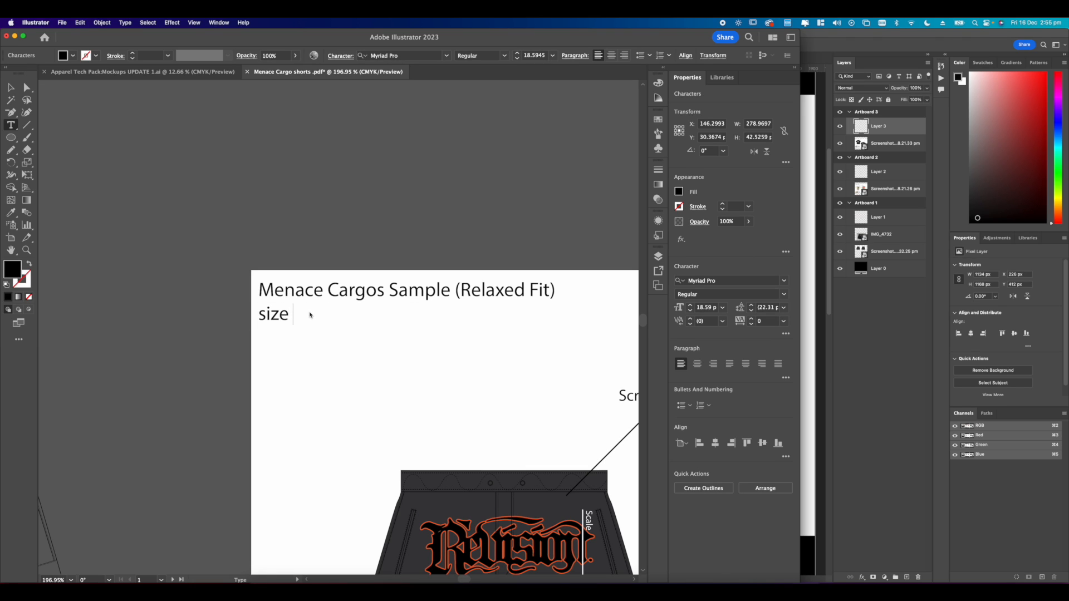
pyautogui.write('L size for refrence ')
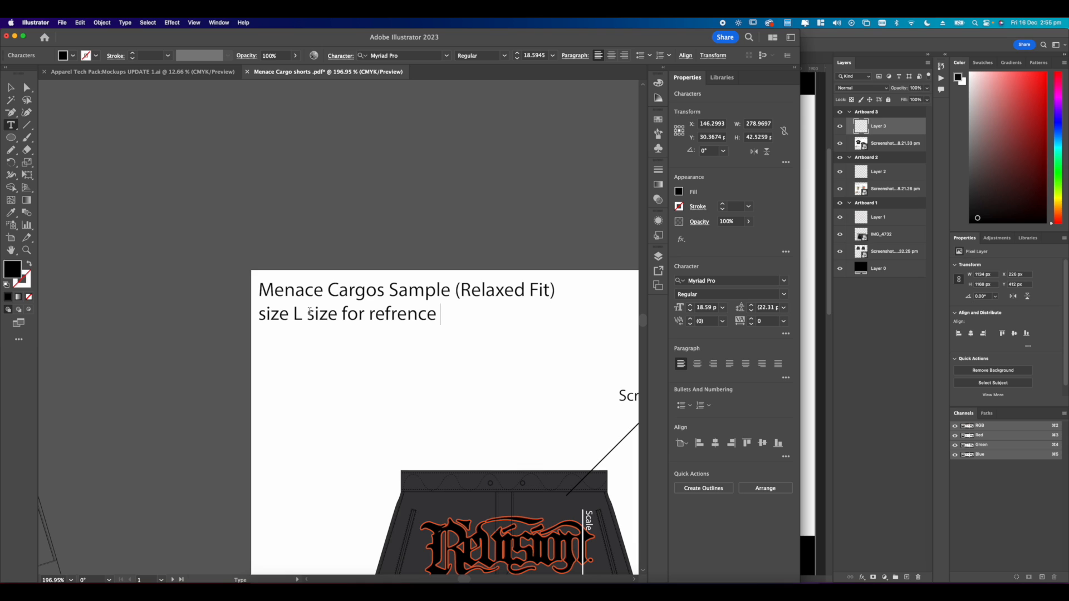
pyautogui.write('( adjust size chart per')
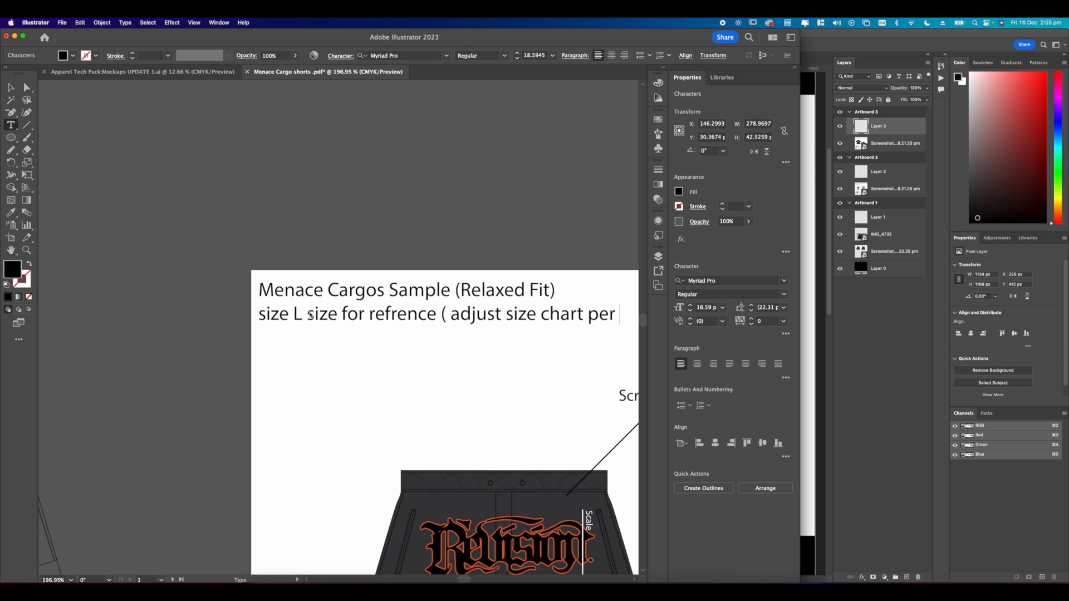
pyautogui.press('BackSpace')
pyautogui.press('BackSpace')
pyautogui.press('BackSpace')
pyautogui.press('BackSpace')
pyautogui.press('BackSpace')
pyautogui.press('BackSpace')
pyautogui.press('BackSpace')
pyautogui.press('BackSpace')
# Color the words "(Relaxed Fit)" and "( adjust size chart )" red in the shorts artboard heading.
pyautogui.moveTo(556, 290); pyautogui.dragTo(454, 291)
pyautogui.click(677, 191)
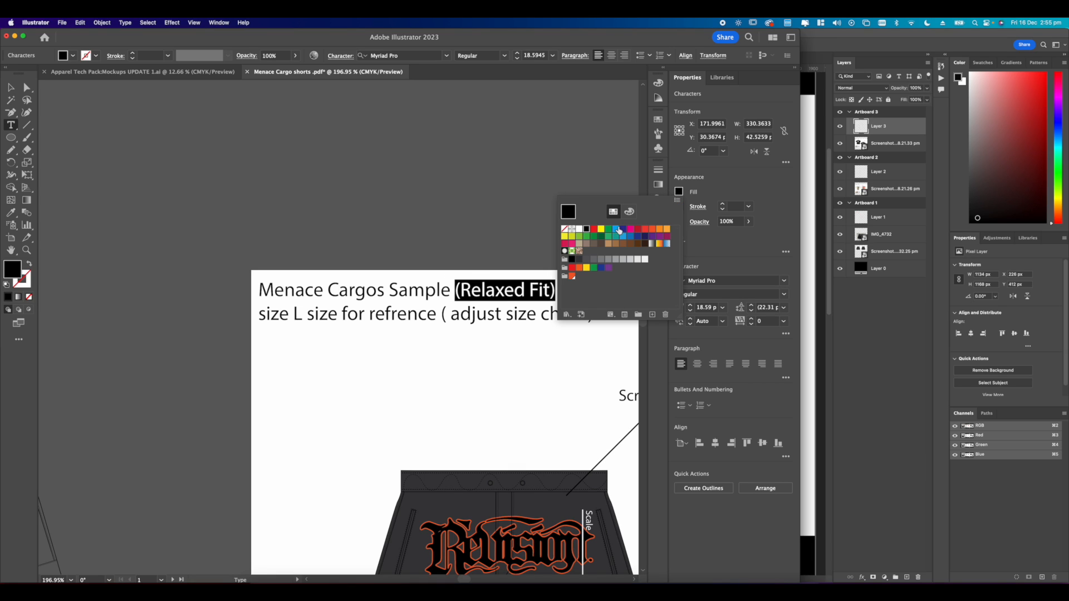
pyautogui.click(593, 229)
pyautogui.click(14, 89)
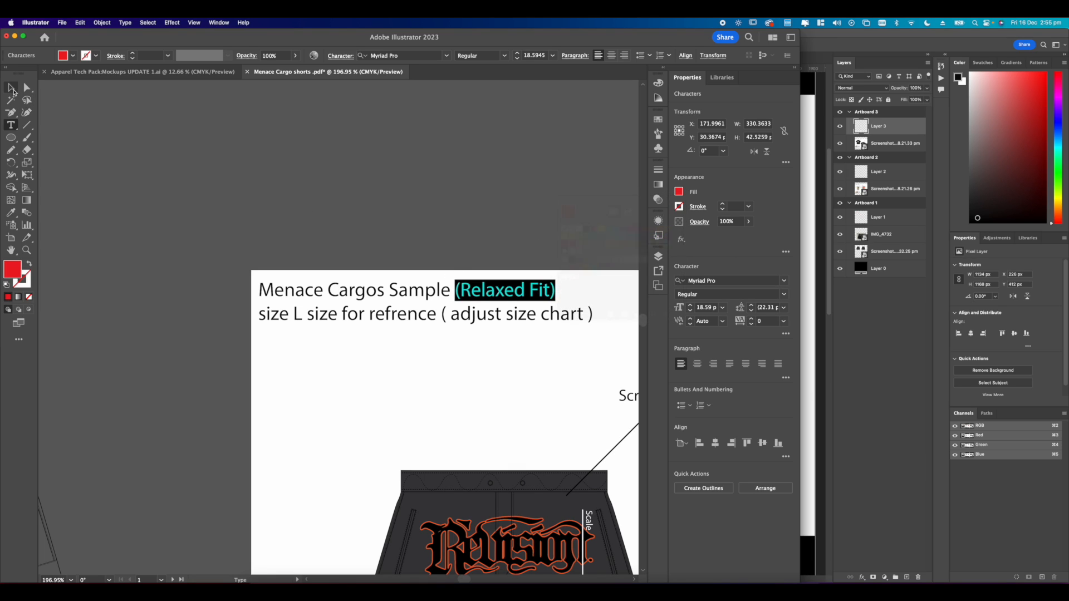
pyautogui.click(424, 200)
pyautogui.moveTo(592, 316); pyautogui.dragTo(440, 316)
pyautogui.click(679, 191)
pyautogui.click(594, 230)
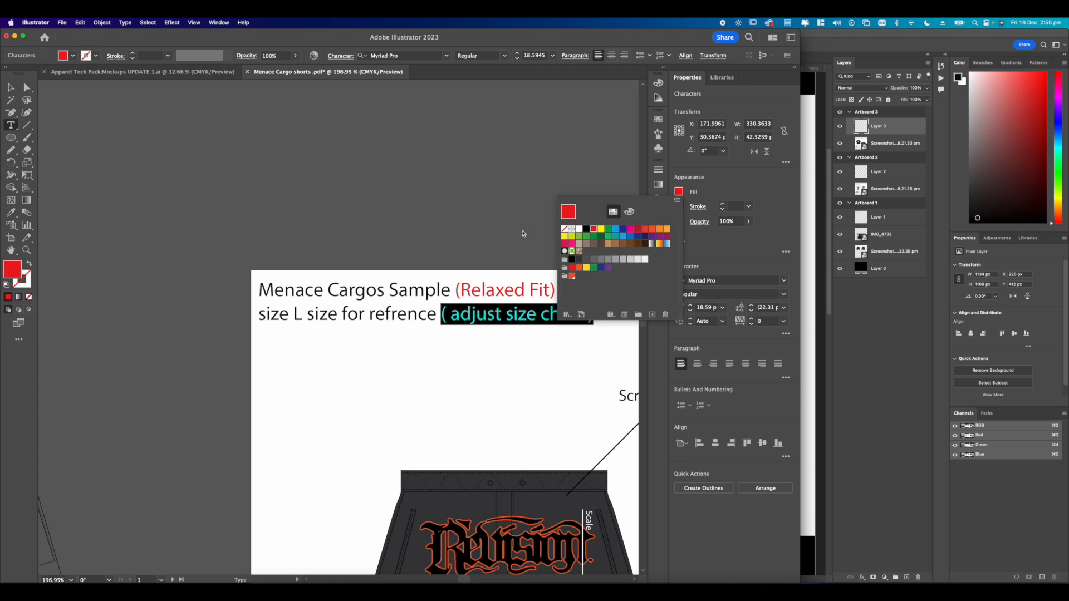
pyautogui.click(11, 87)
pyautogui.click(411, 209)
# Draw a straight horizontal line with the Pen tool just above the front view's waistband, spanning its full width.
pyautogui.scroll(-5, 389, 198)
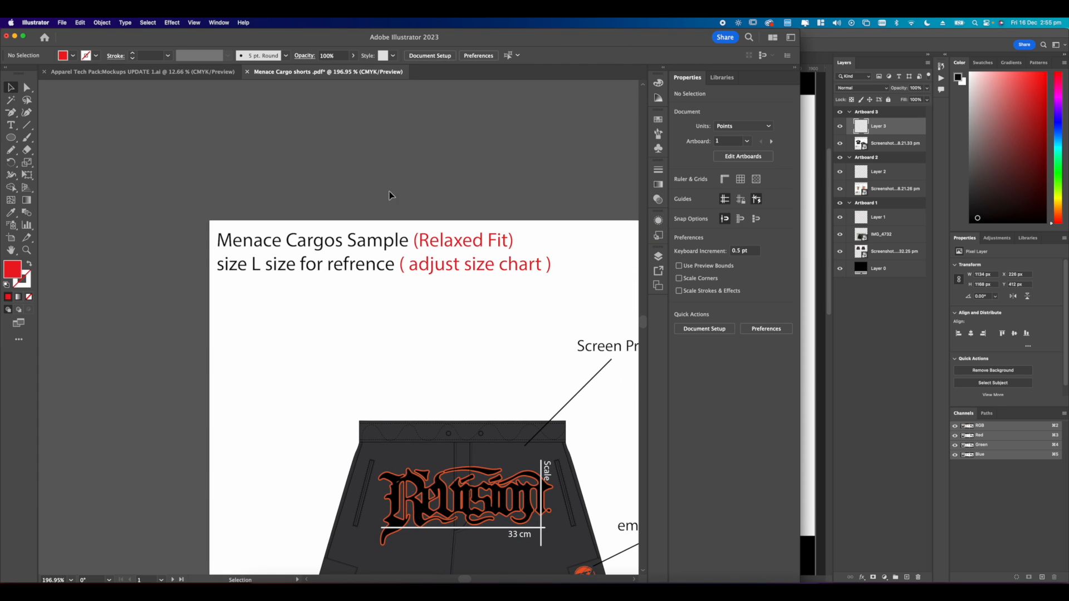
pyautogui.scroll(3, 398, 263)
pyautogui.scroll(2, 398, 263)
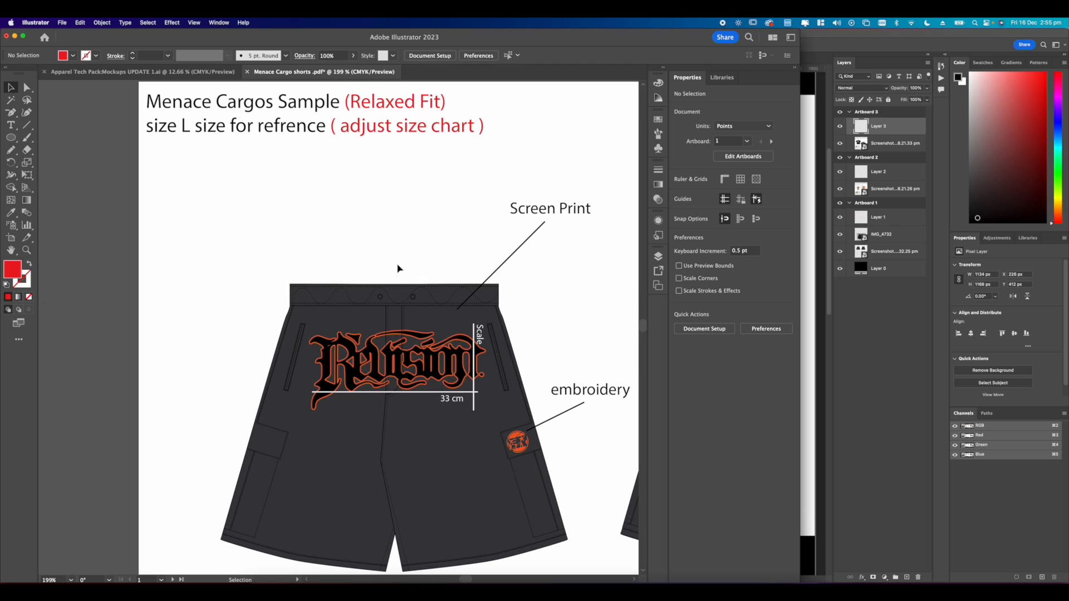
pyautogui.scroll(2, 403, 303)
pyautogui.scroll(-2, 403, 304)
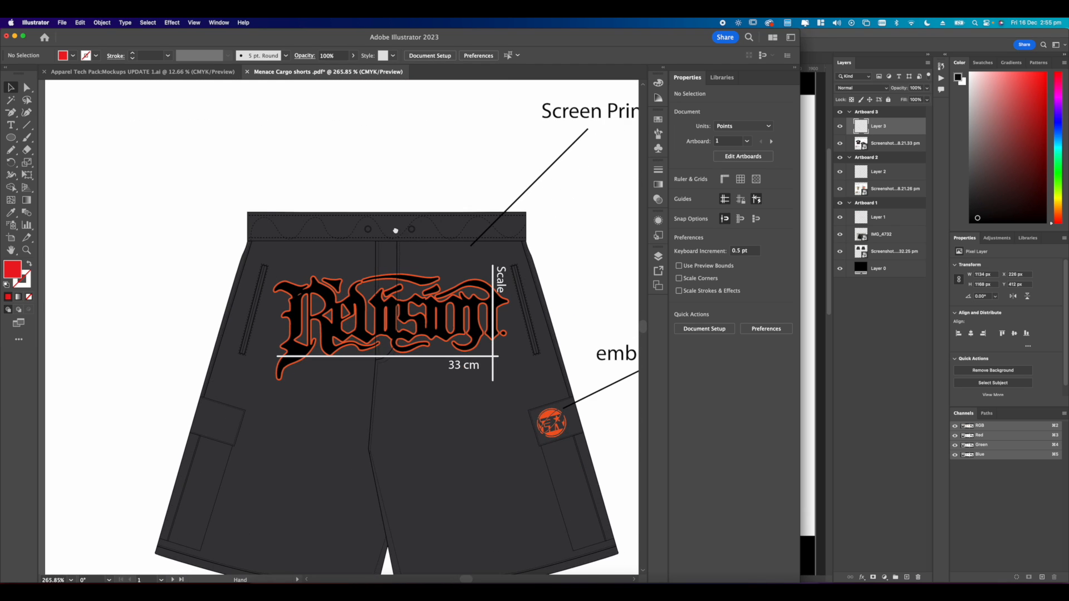
pyautogui.click(12, 124)
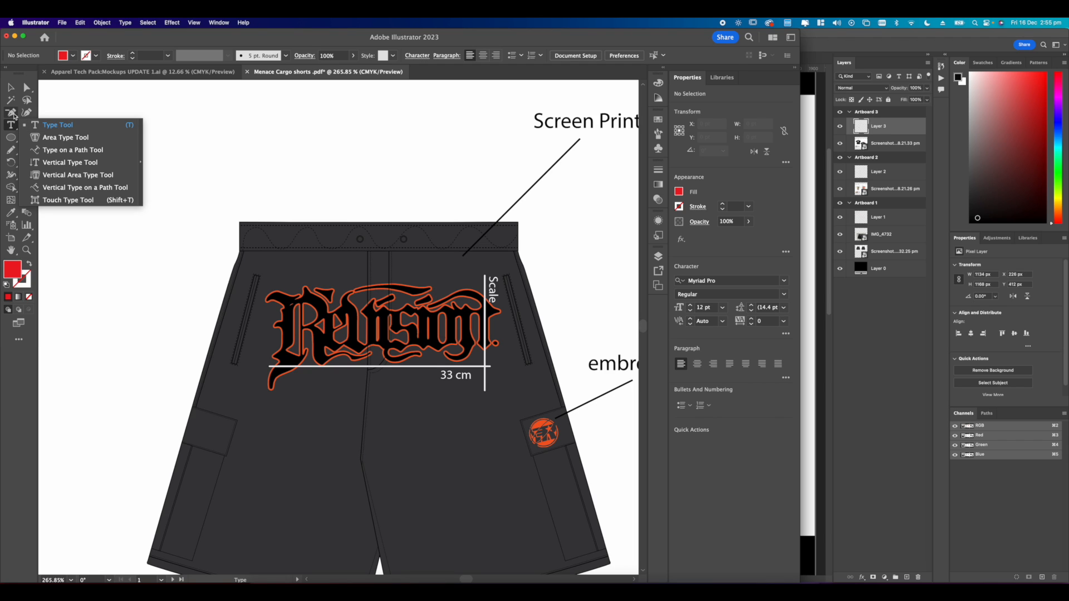
pyautogui.click(12, 114)
pyautogui.click(12, 114)
pyautogui.click(56, 109)
pyautogui.click(238, 213)
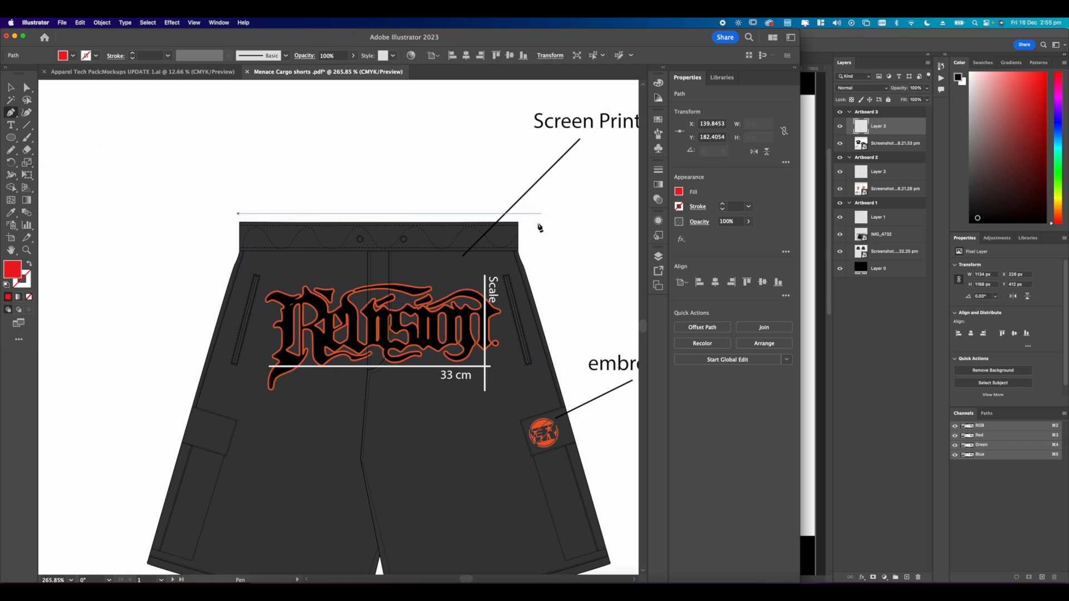
pyautogui.keyDown('shift'); pyautogui.click(520, 221); pyautogui.keyUp('shift')
pyautogui.press('v')
# Give the line above the waistband no fill and a 1 pt red dashed stroke.
pyautogui.click(722, 204)
pyautogui.click(679, 206)
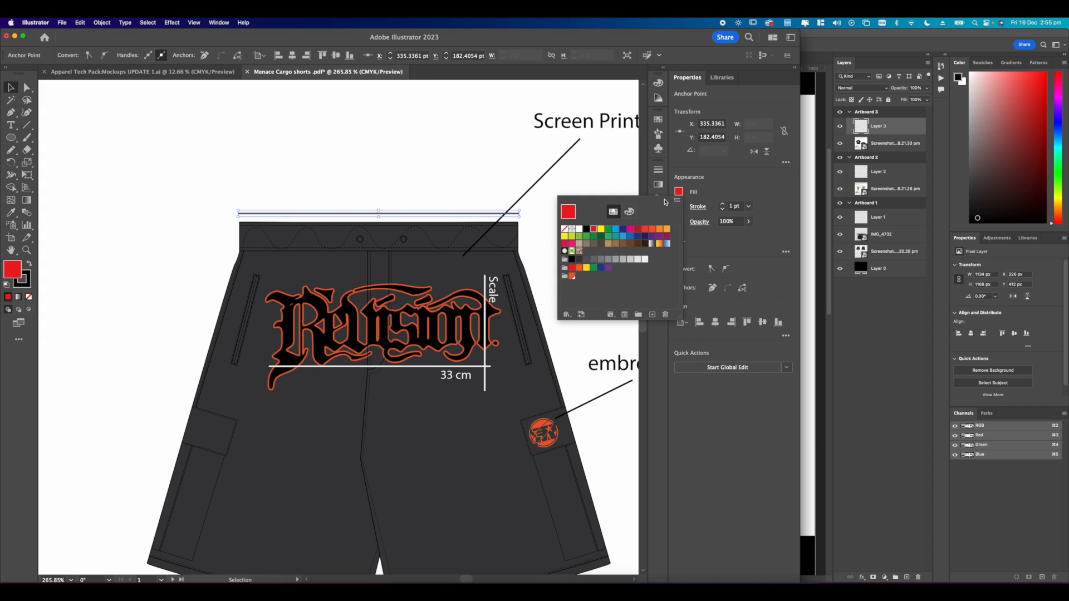
pyautogui.click(565, 229)
pyautogui.click(696, 207)
pyautogui.click(593, 280)
pyautogui.click(596, 295)
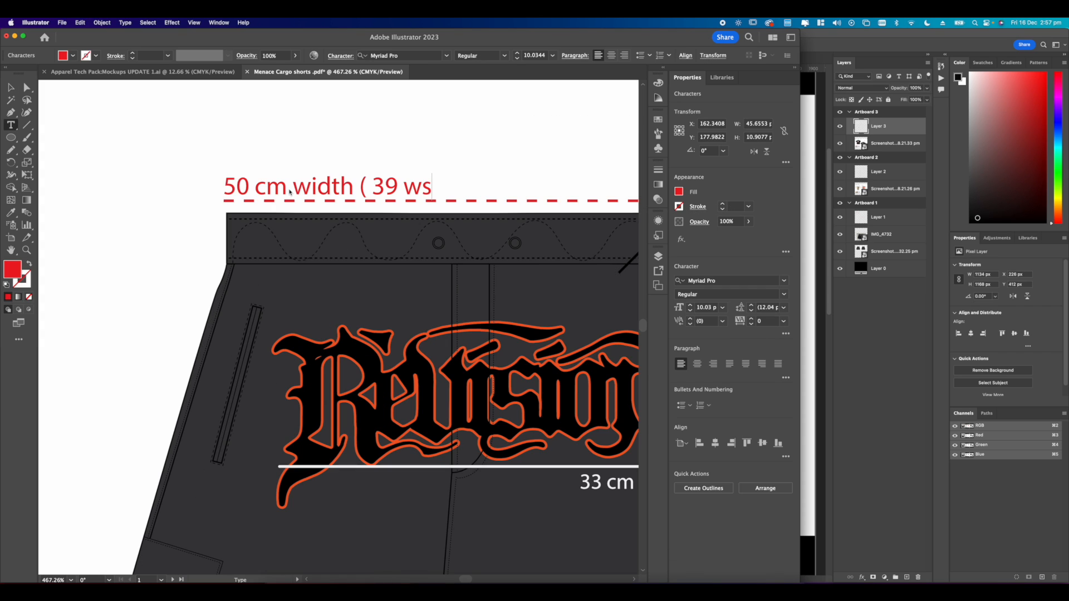
# Finish the red waistband label so it reads "50 cm width ( 39 waist) for L".
pyautogui.press('BackSpace')
pyautogui.press('BackSpace')
pyautogui.press('BackSpace')
pyautogui.press('BackSpace')
pyautogui.write('9 waist) for ')
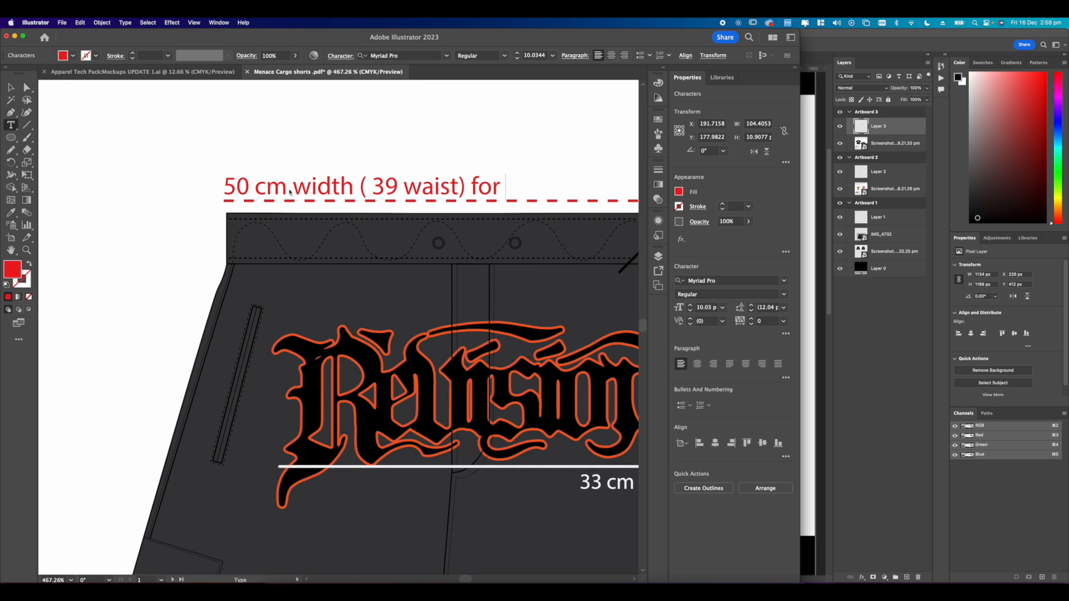
pyautogui.write('L')
pyautogui.click(11, 87)
pyautogui.click(296, 126)
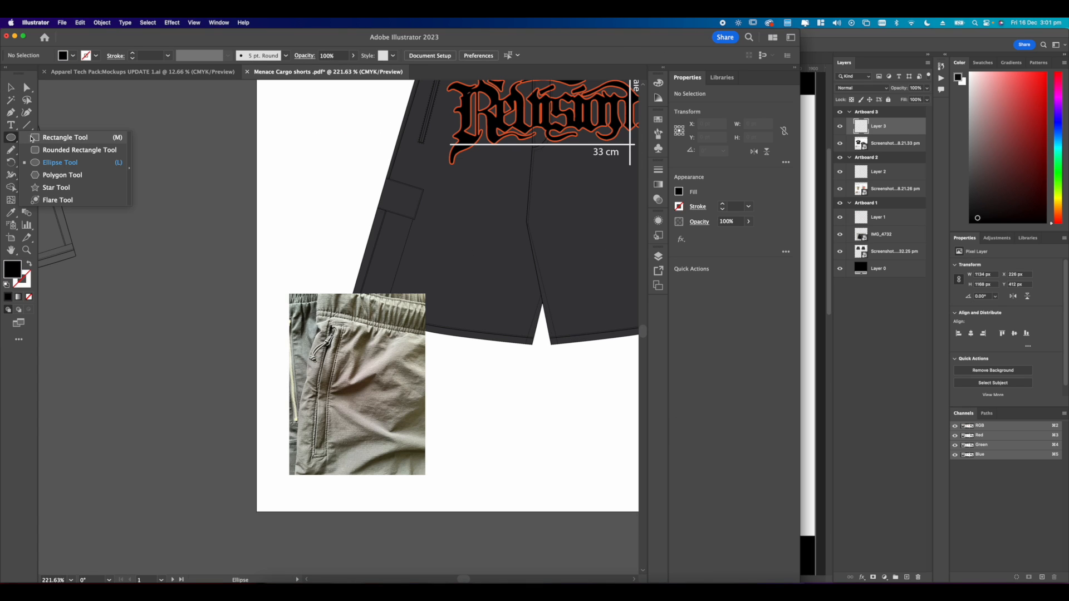
# Frame the pocket reference photo with a rectangle about 113 × 151 pt, using a 1 pt red stroke and no fill.
pyautogui.click(53, 138)
pyautogui.moveTo(290, 296); pyautogui.dragTo(425, 474)
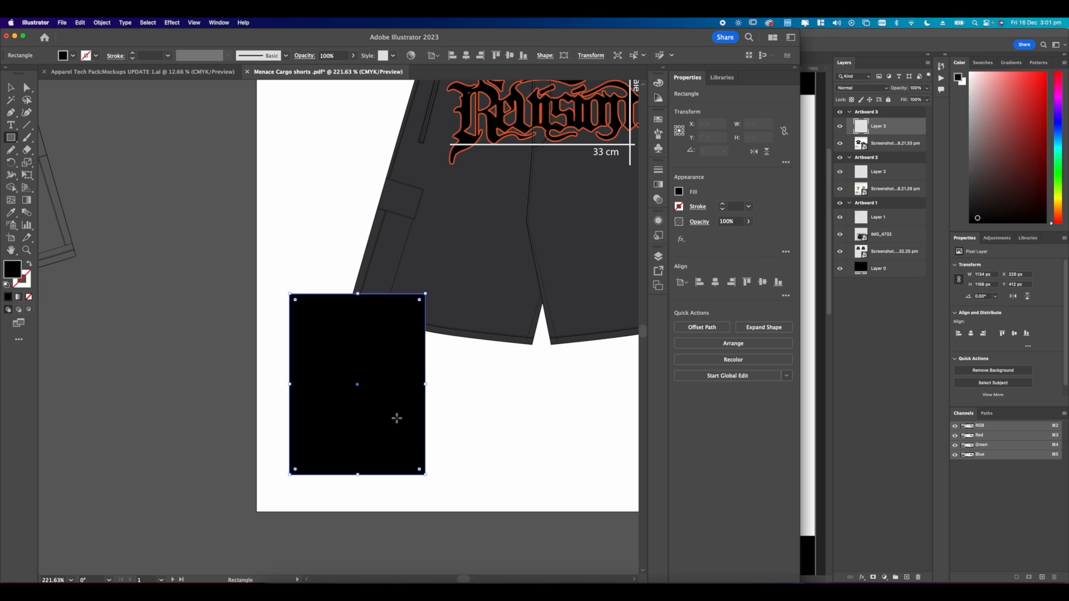
pyautogui.press('v')
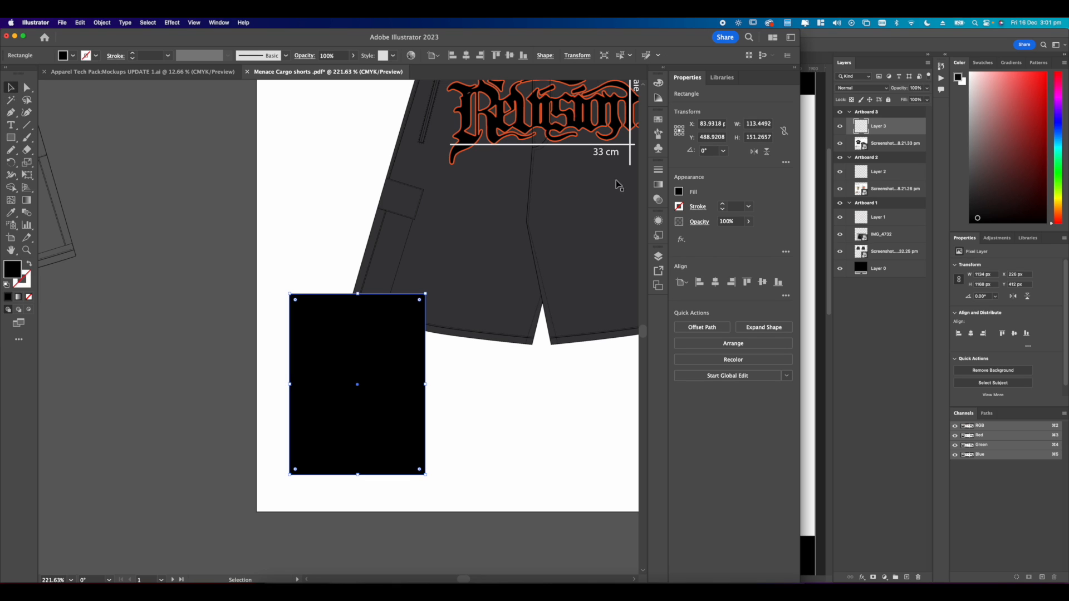
pyautogui.click(722, 204)
pyautogui.click(679, 207)
pyautogui.click(565, 230)
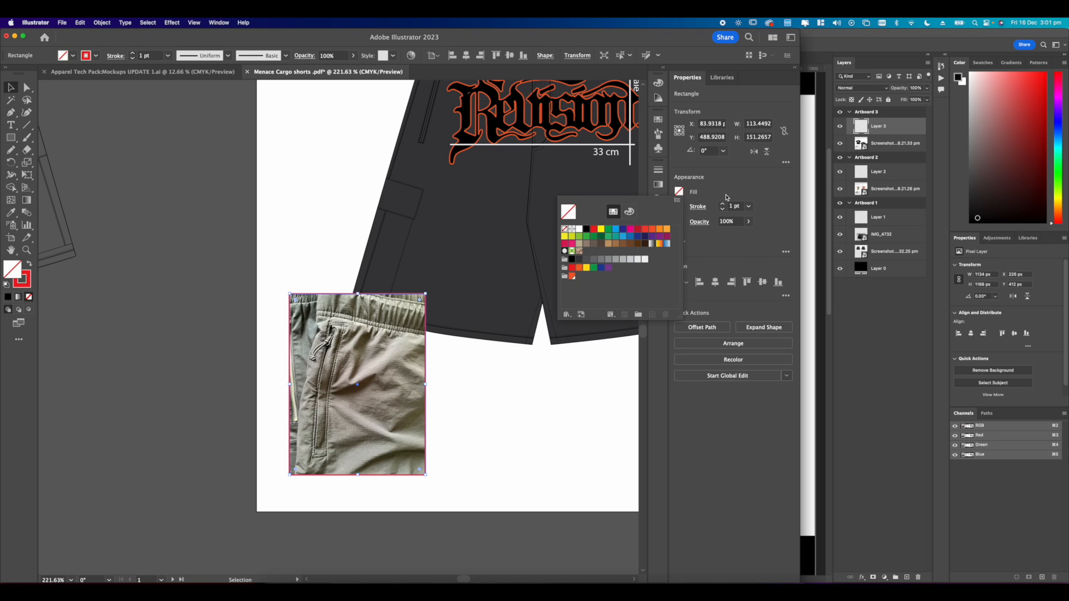
pyautogui.click(496, 441)
# Place the "%85 Nylon %15 Elastane" text beside the pocket reference photo, below the front view of the shorts.
pyautogui.scroll(-10, 461, 405)
pyautogui.scroll(5, 440, 412)
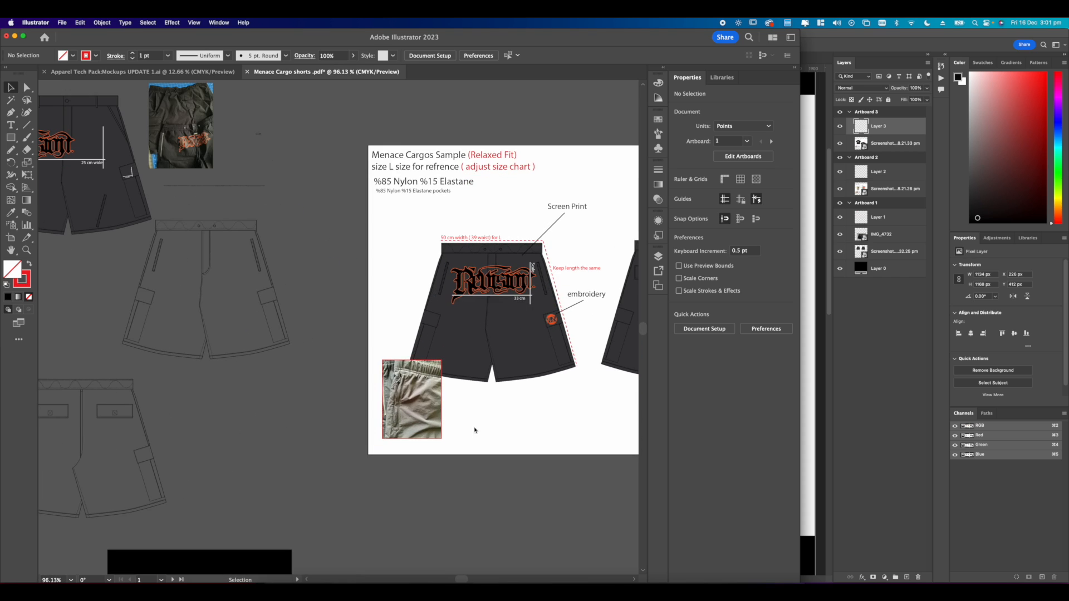
pyautogui.moveTo(475, 428); pyautogui.dragTo(419, 412)
pyautogui.scroll(2, 419, 411)
pyautogui.click(491, 405)
pyautogui.scroll(6, 466, 410)
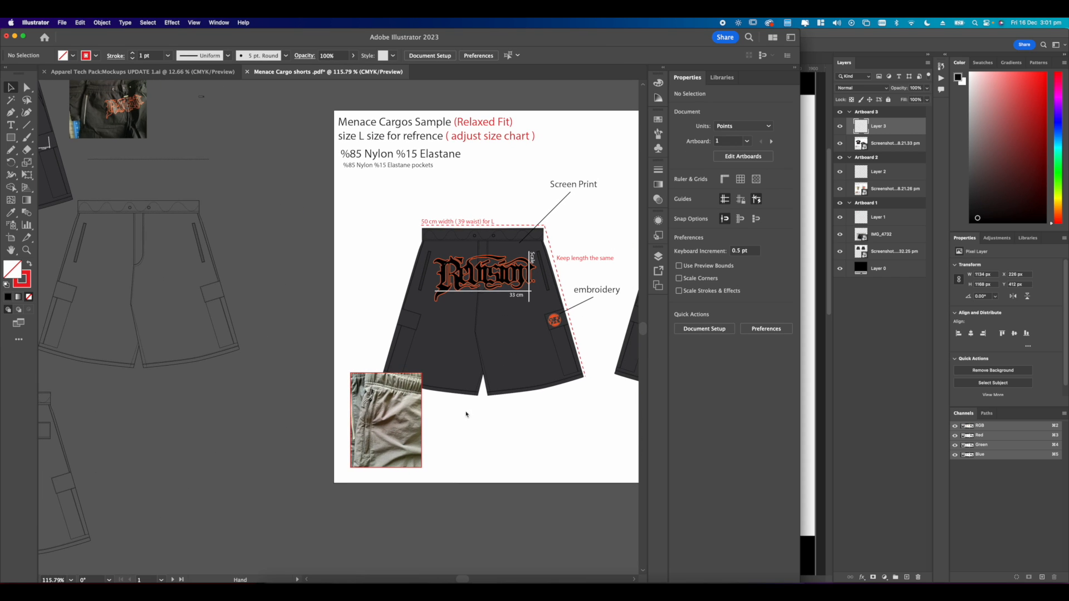
pyautogui.scroll(-8, 407, 352)
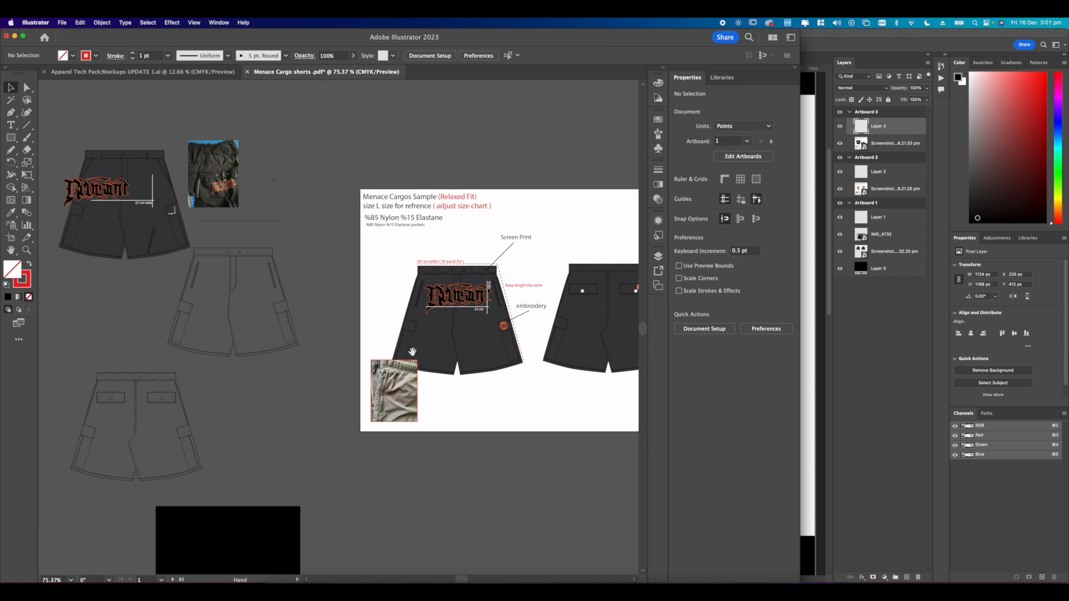
pyautogui.click(397, 243)
pyautogui.moveTo(396, 244); pyautogui.dragTo(452, 426)
pyautogui.scroll(1, 428, 405)
pyautogui.click(429, 405)
# Draw a callout line from the front view's side pocket to the zip pocket in the reference photo.
pyautogui.scroll(6, 390, 391)
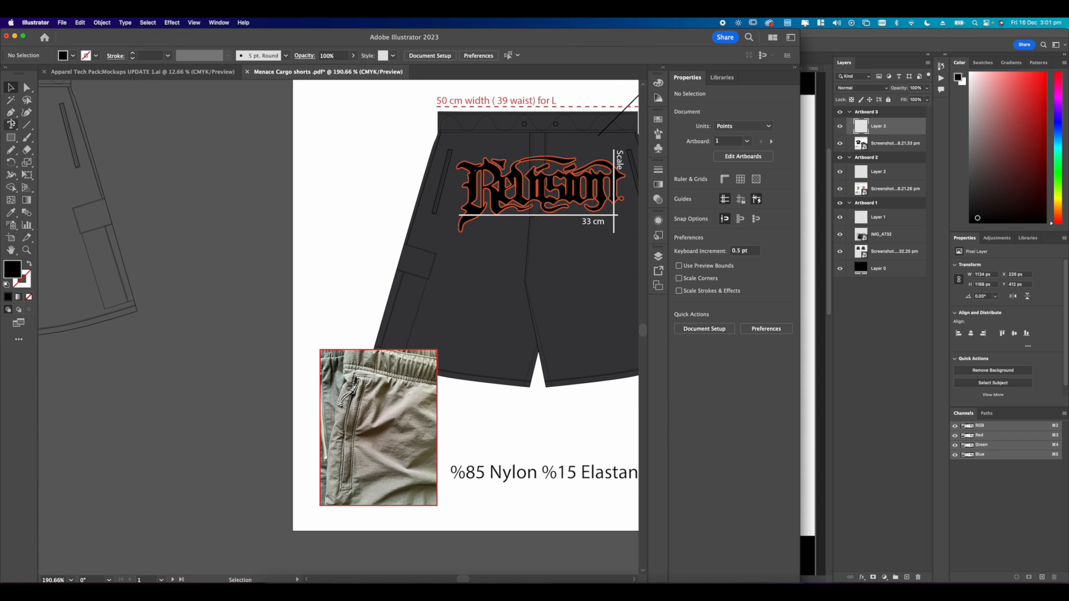
pyautogui.click(11, 112)
pyautogui.scroll(8, 435, 191)
pyautogui.click(435, 194)
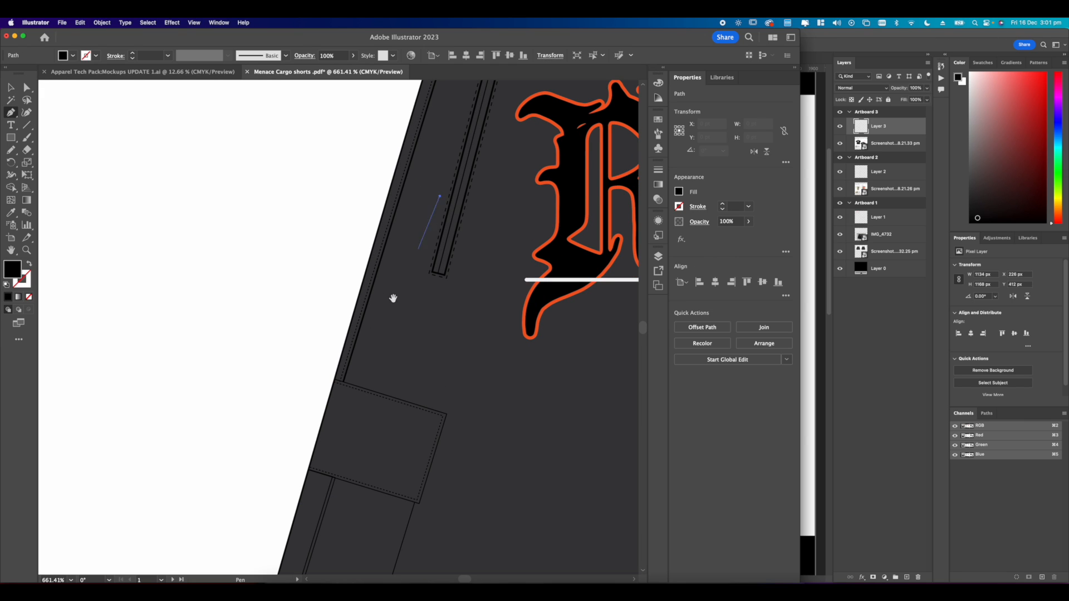
pyautogui.scroll(-5, 393, 298)
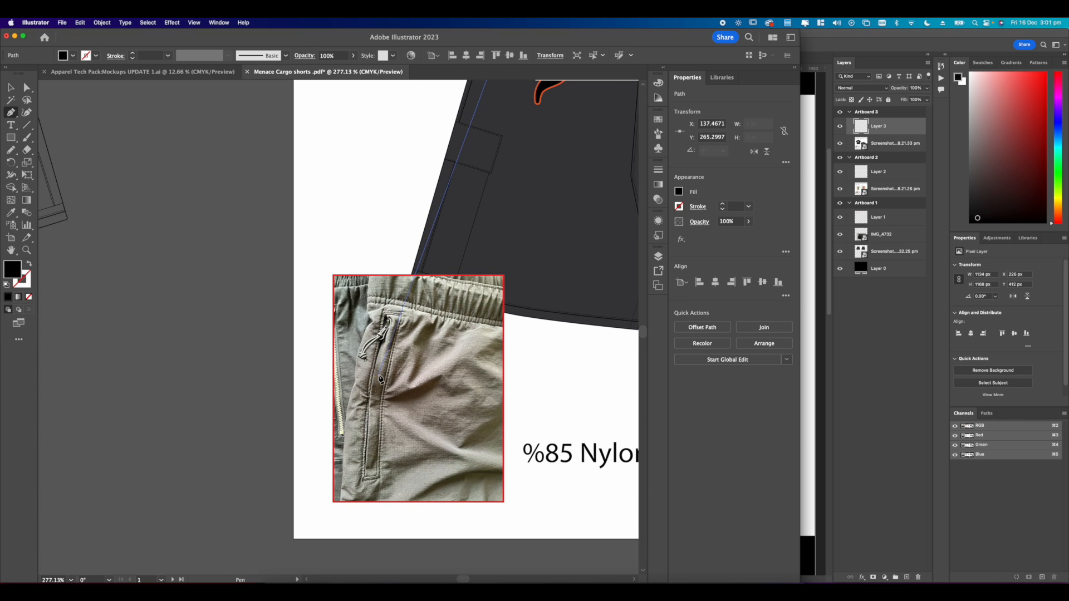
pyautogui.click(379, 375)
# Give the side pocket callout line a 1 pt red stroke and no fill, and deselect it.
pyautogui.click(722, 205)
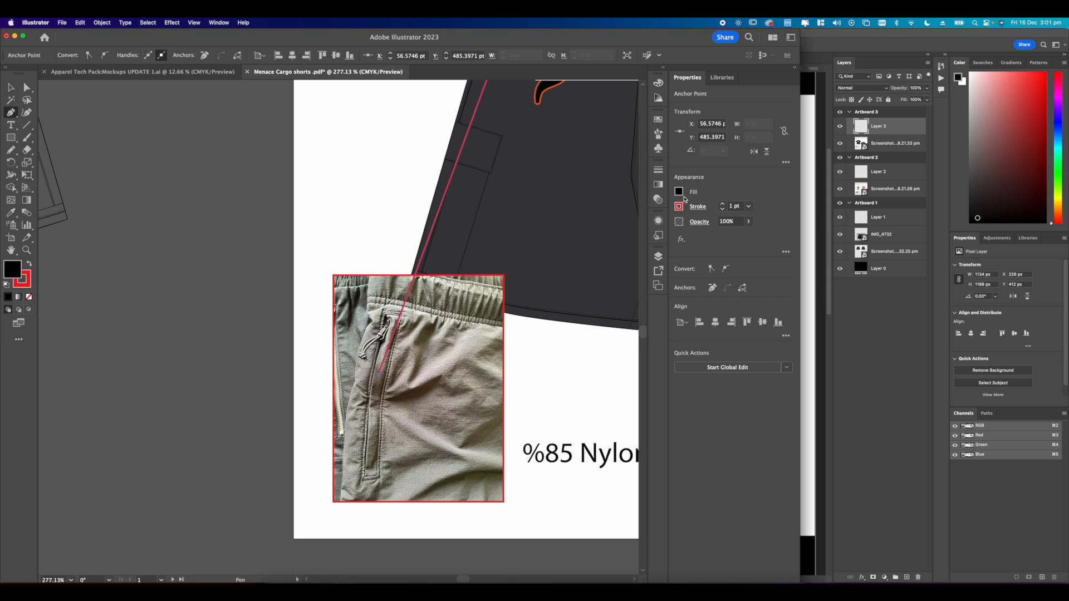
pyautogui.click(679, 206)
pyautogui.click(565, 229)
pyautogui.click(518, 355)
pyautogui.scroll(-4, 511, 348)
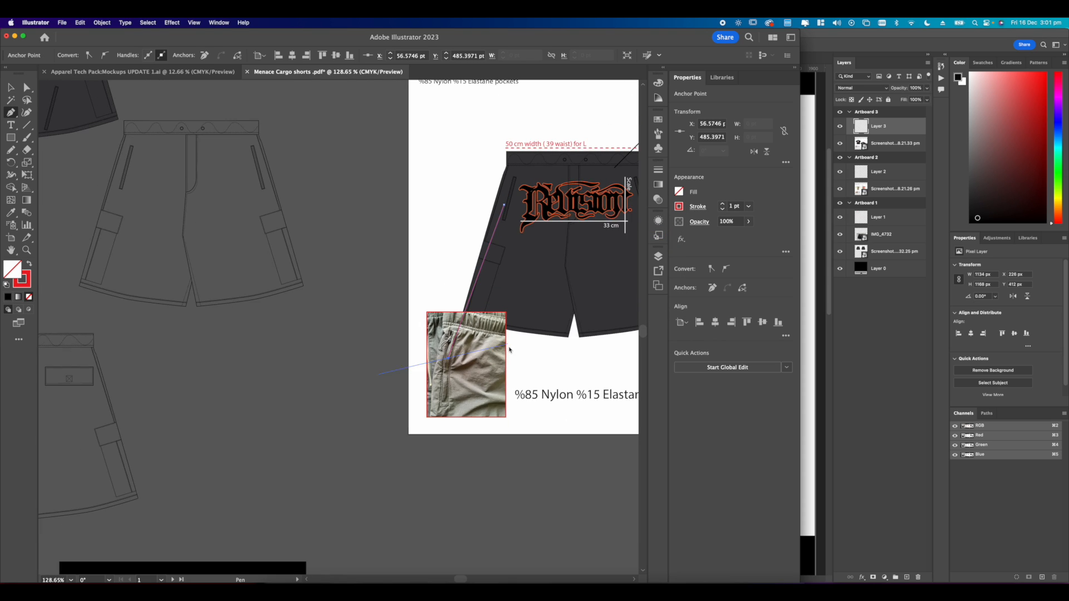
pyautogui.moveTo(518, 350); pyautogui.dragTo(429, 339)
pyautogui.scroll(3, 431, 341)
pyautogui.press('v')
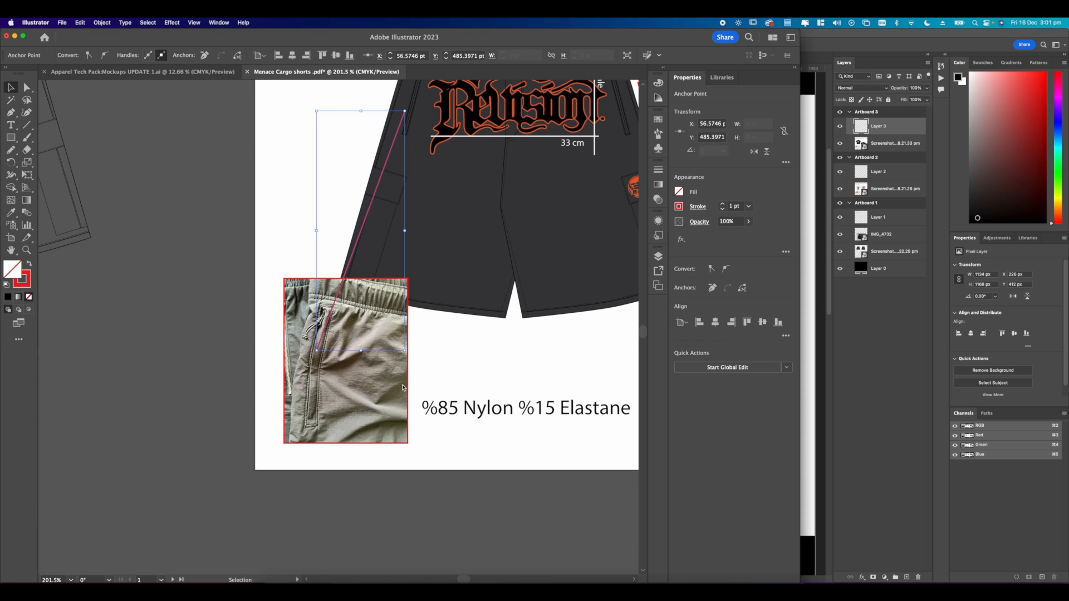
pyautogui.click(475, 387)
# Draw a red callout line from the pocket reference photo to the "%85 Nylon %15 Elastane" text beside it.
pyautogui.moveTo(473, 381); pyautogui.dragTo(377, 338)
pyautogui.scroll(2, 377, 338)
pyautogui.scroll(2, 376, 339)
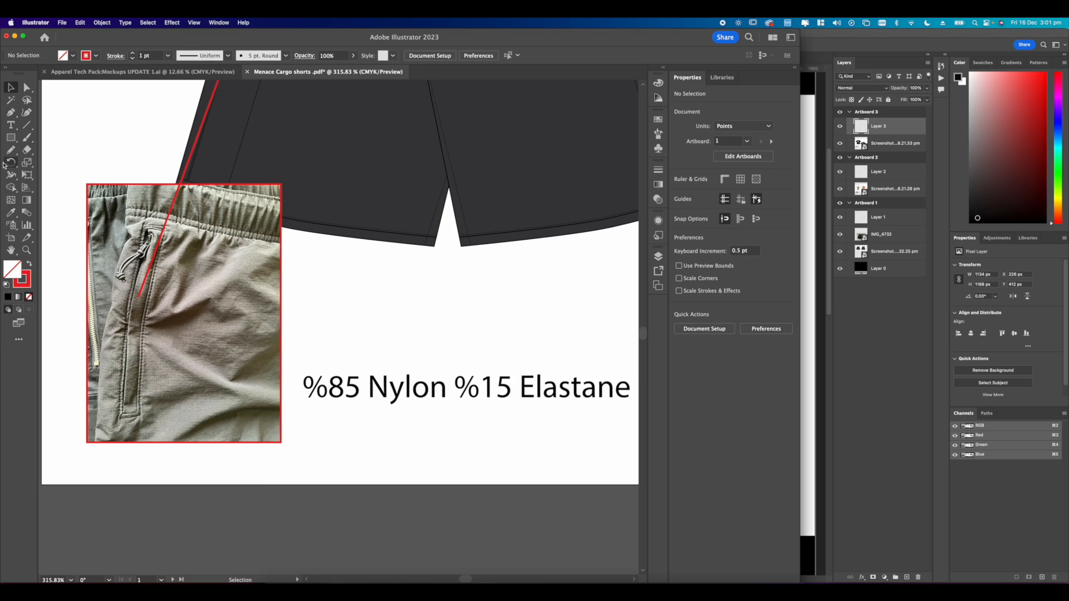
pyautogui.click(10, 113)
pyautogui.click(273, 316)
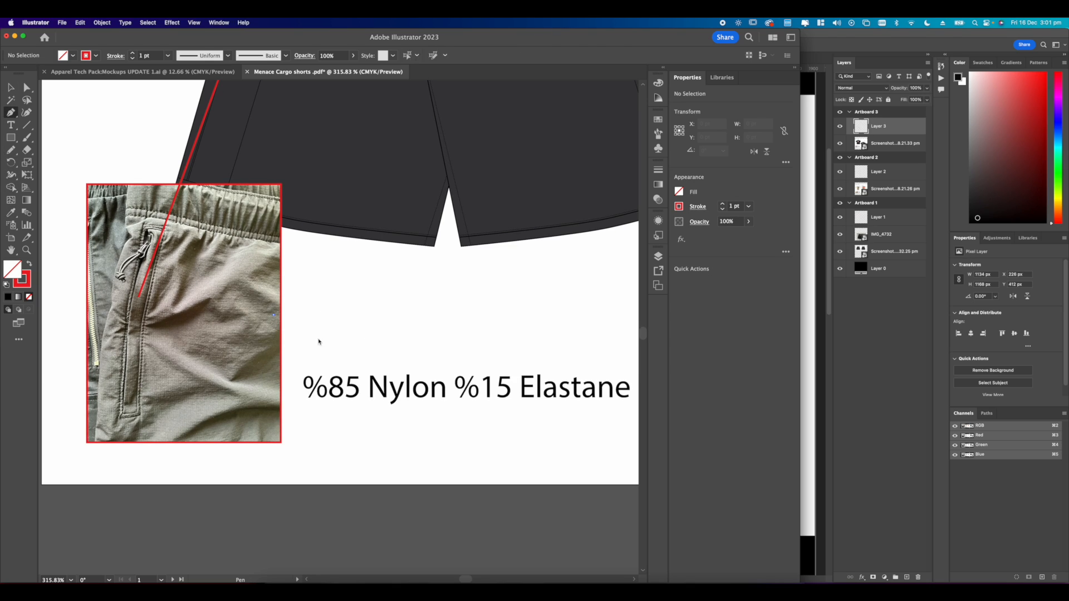
pyautogui.click(421, 373)
pyautogui.click(14, 88)
pyautogui.click(338, 278)
pyautogui.moveTo(351, 328); pyautogui.dragTo(338, 312)
# Color the "%85 Nylon %15 Elastane" text beside the pocket photo red.
pyautogui.click(445, 368)
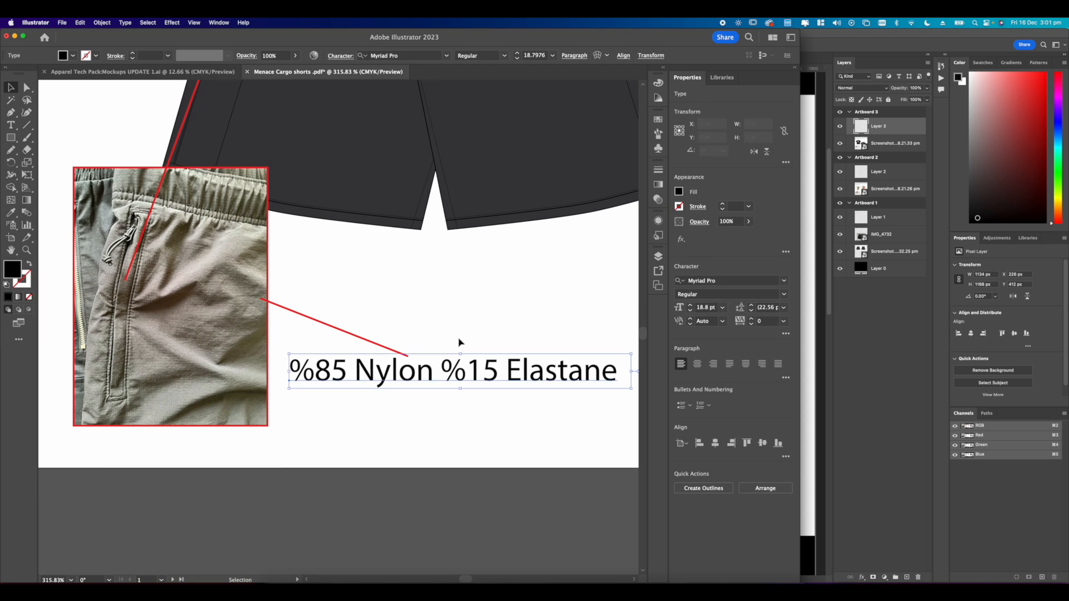
pyautogui.click(679, 192)
pyautogui.click(638, 229)
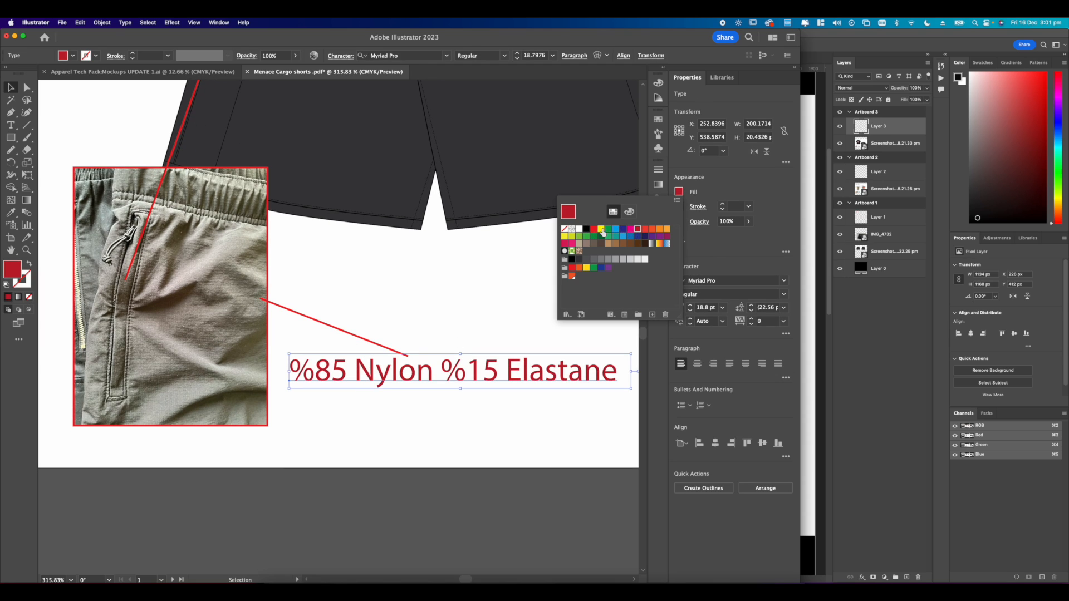
pyautogui.click(477, 293)
pyautogui.scroll(-5, 393, 279)
pyautogui.scroll(5, 367, 290)
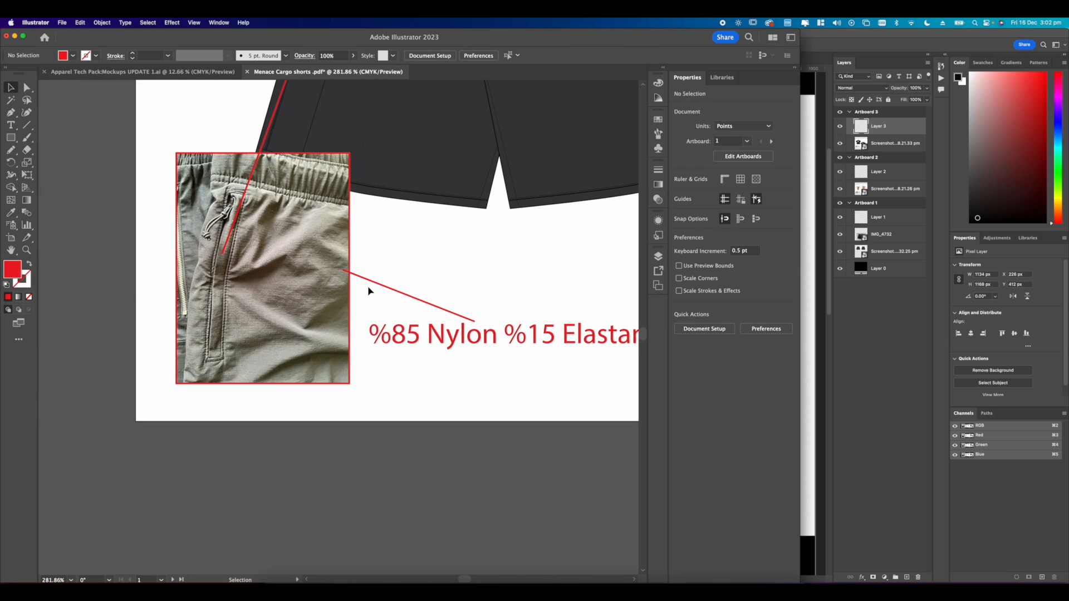
# Move the fabric callout line slightly so it starts at the edge of the pocket photo, and deselect it.
pyautogui.moveTo(391, 290); pyautogui.dragTo(416, 283)
pyautogui.click(417, 263)
# Review the tech pack sheet, examining the heading, size notes, garment views and the pocket photo with its callout lines.
pyautogui.scroll(-5, 418, 262)
pyautogui.scroll(2, 418, 268)
pyautogui.scroll(5, 469, 351)
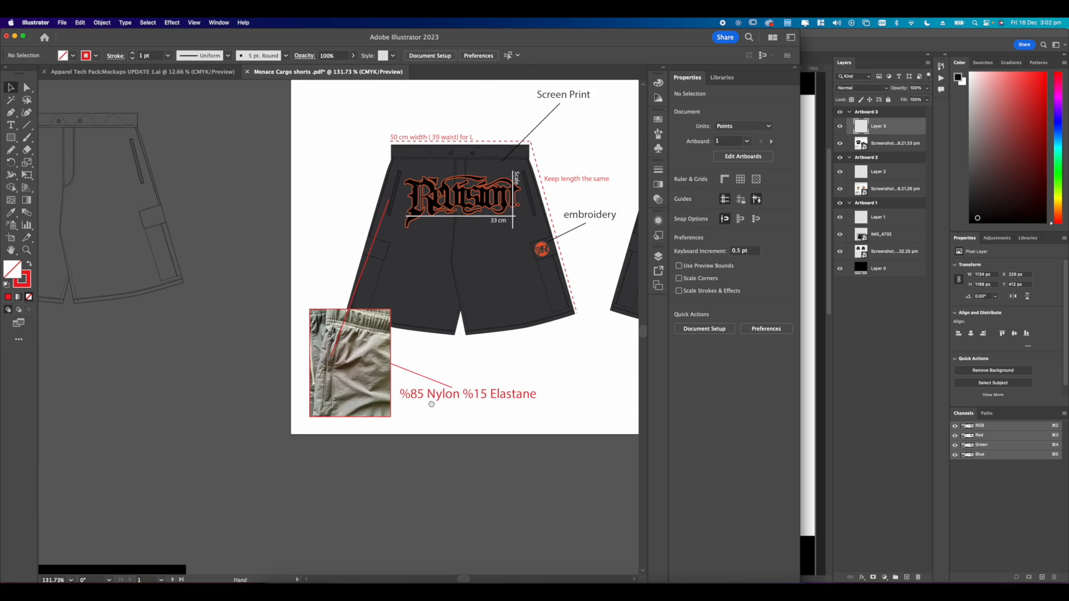
pyautogui.scroll(3, 407, 435)
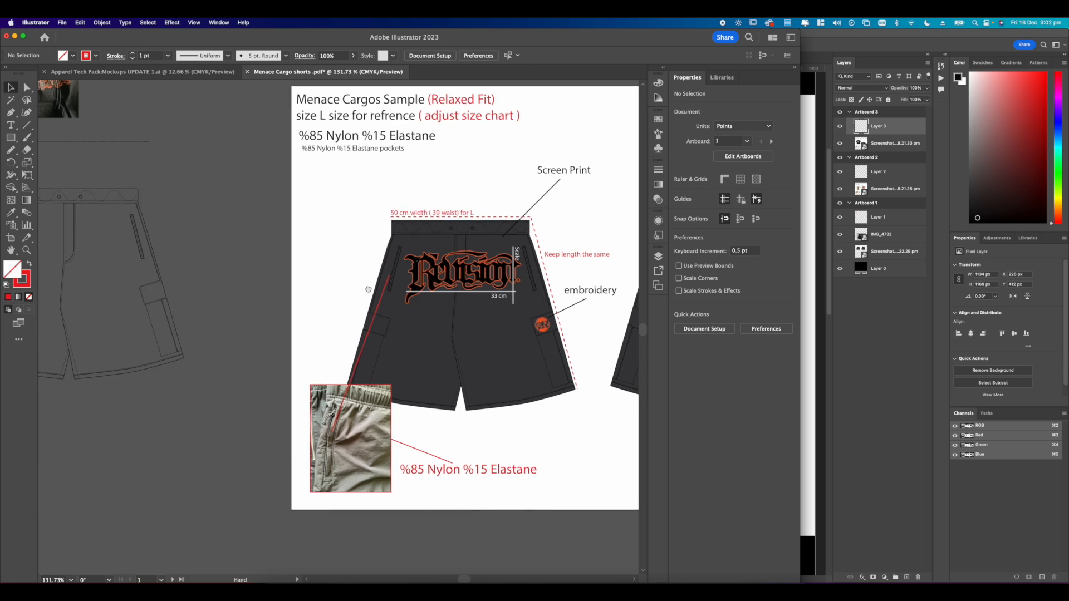
pyautogui.scroll(-3, 423, 390)
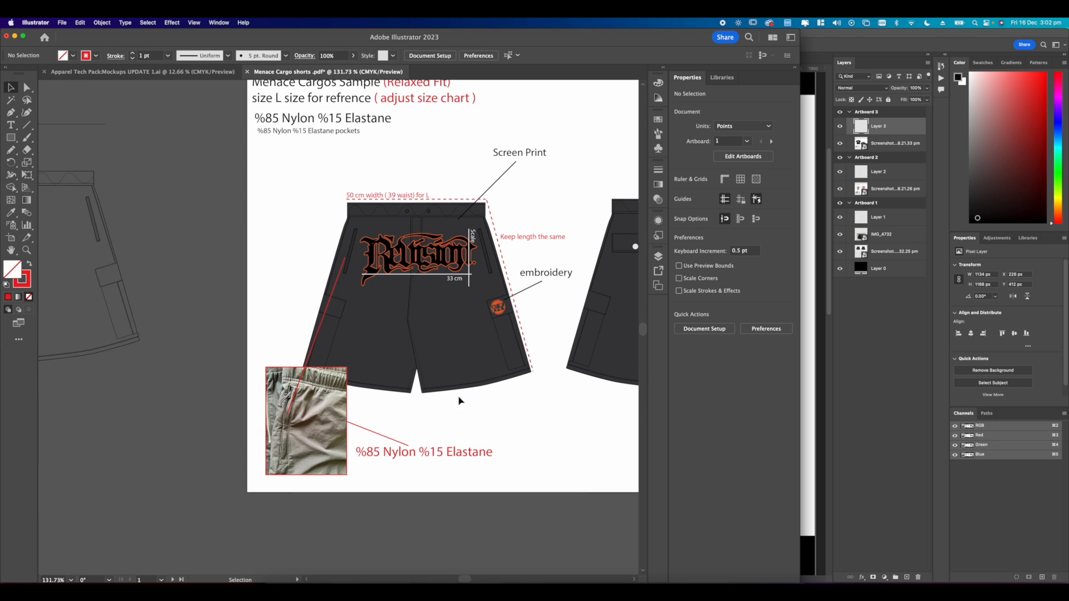
pyautogui.scroll(-5, 460, 399)
pyautogui.scroll(2, 439, 389)
pyautogui.hscroll(5, 430, 388)
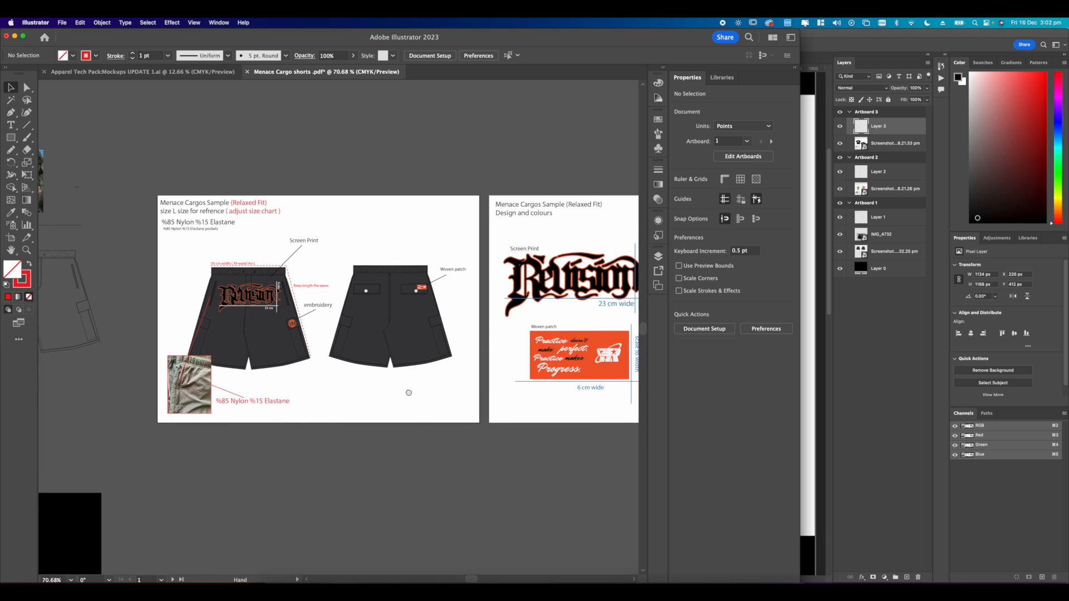
pyautogui.hscroll(-3, 334, 392)
pyautogui.scroll(10, 325, 394)
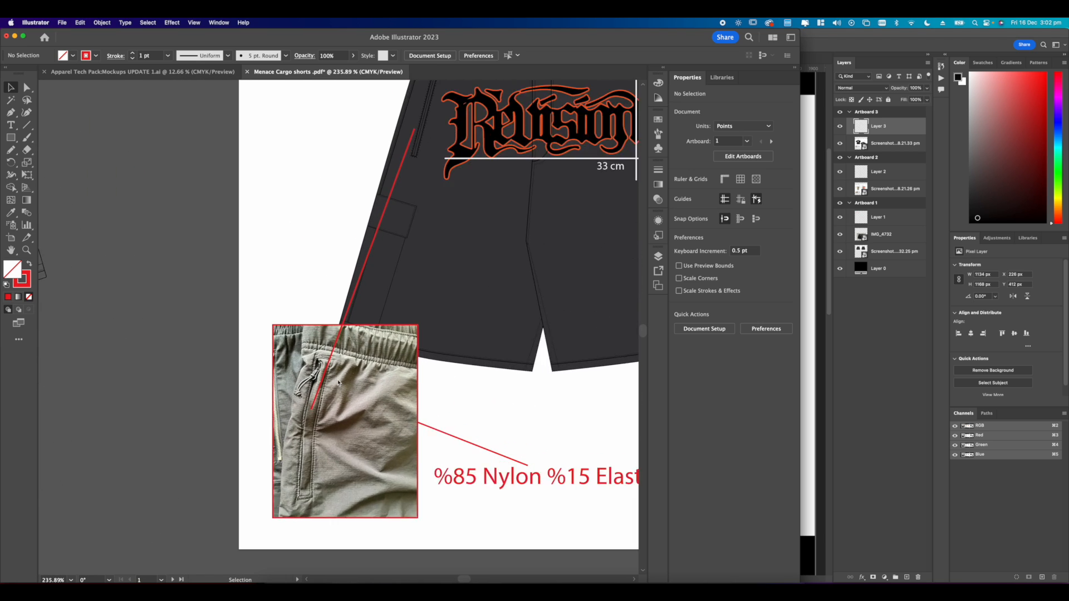
pyautogui.scroll(-6, 315, 343)
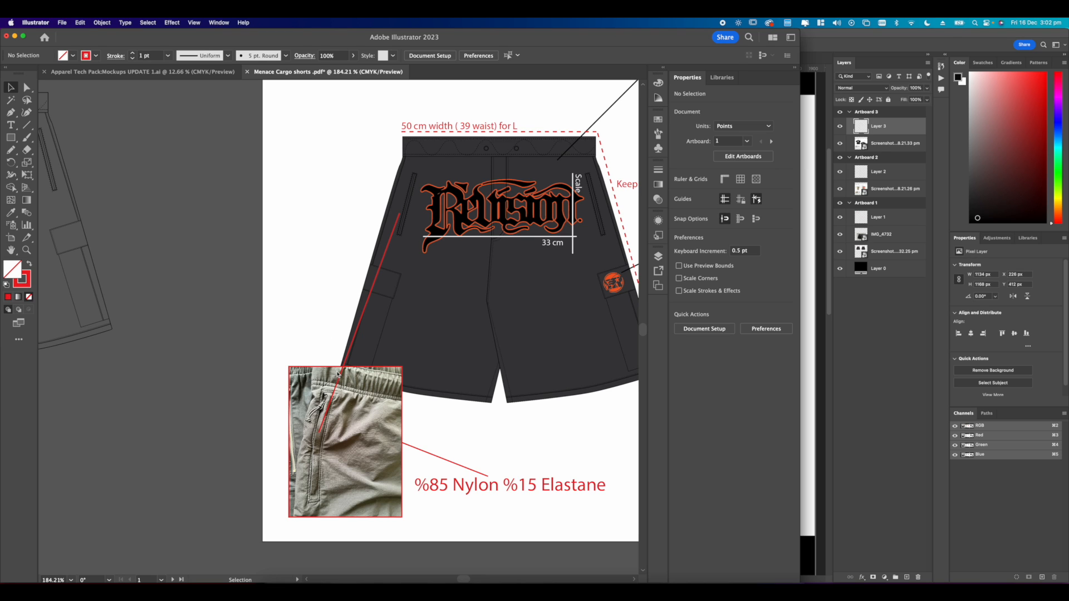
pyautogui.scroll(3, 345, 371)
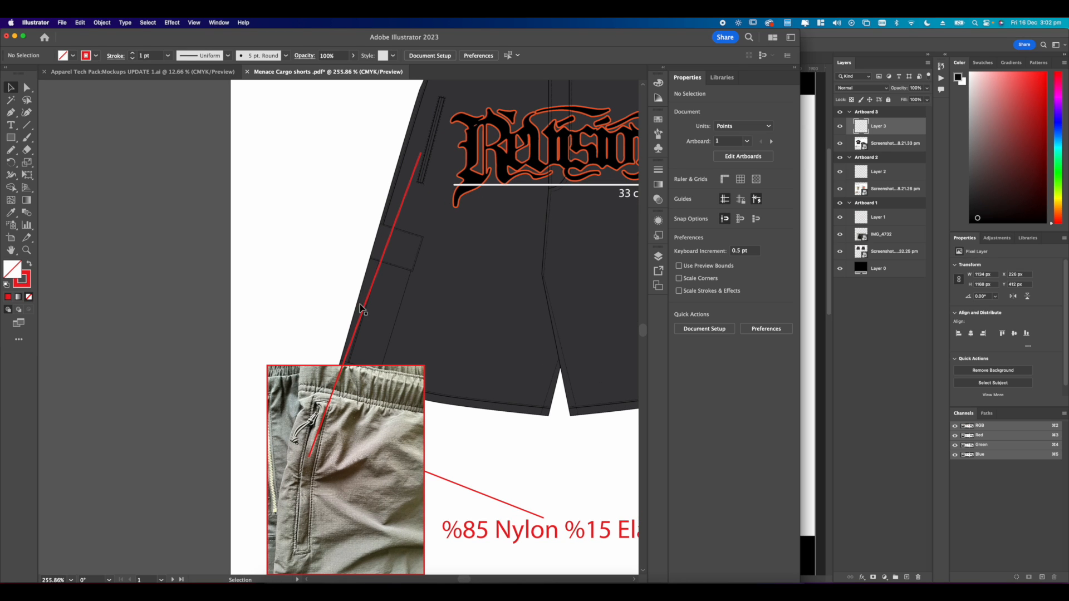
# Try nudging the side pocket callout line, and undo that along with the last move of the fabric callout line.
pyautogui.moveTo(360, 320); pyautogui.dragTo(360, 325)
pyautogui.press('super+z')
pyautogui.press('super+z')
pyautogui.press('super+z')
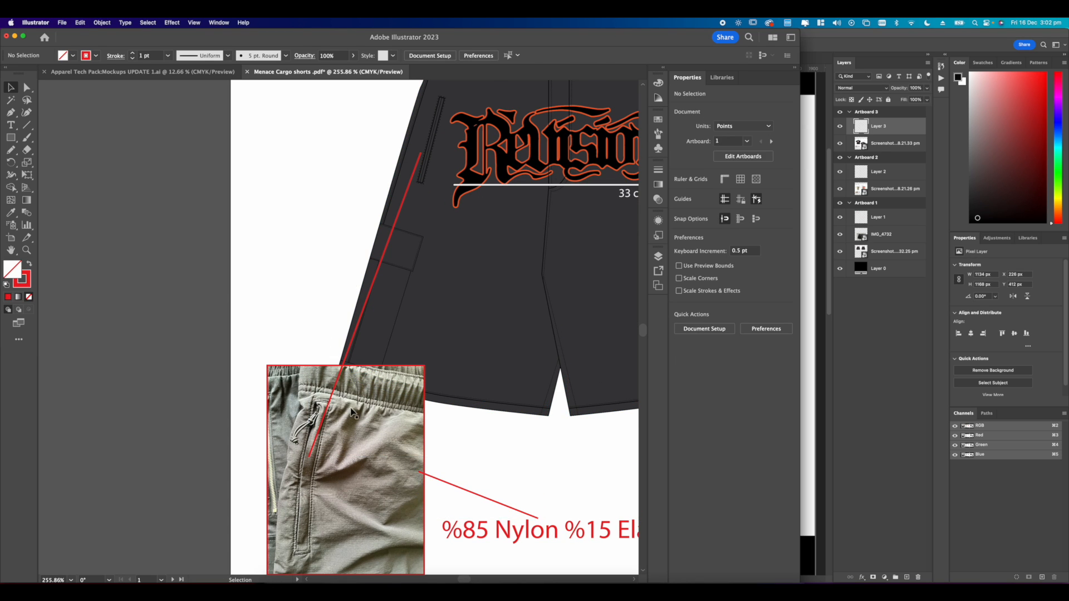